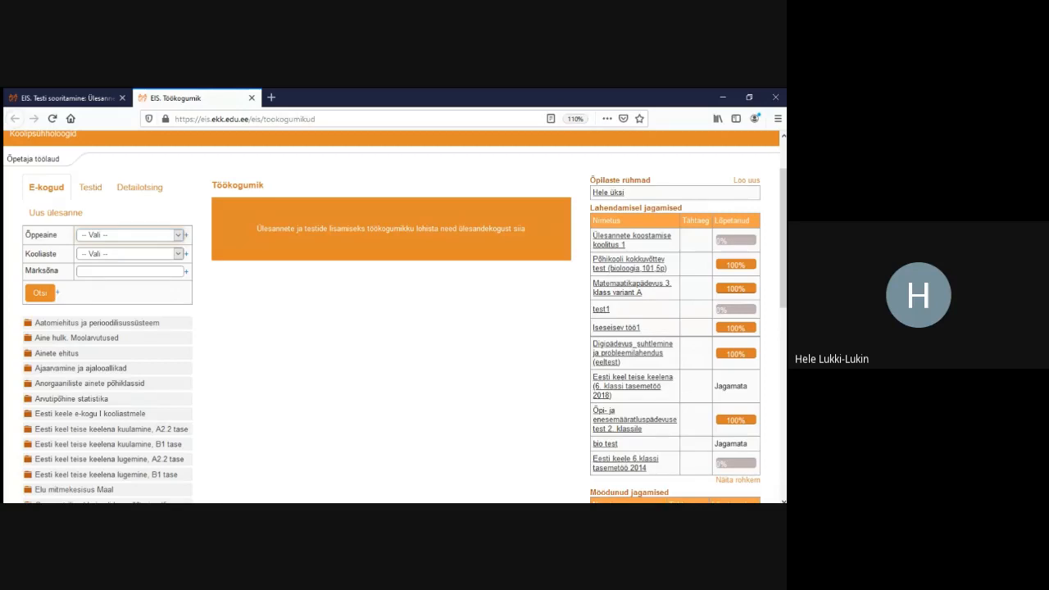
# Create a new task and enter 'hele teeb seminari' as its Nimetus
pyautogui.scroll(2, 394, 311)
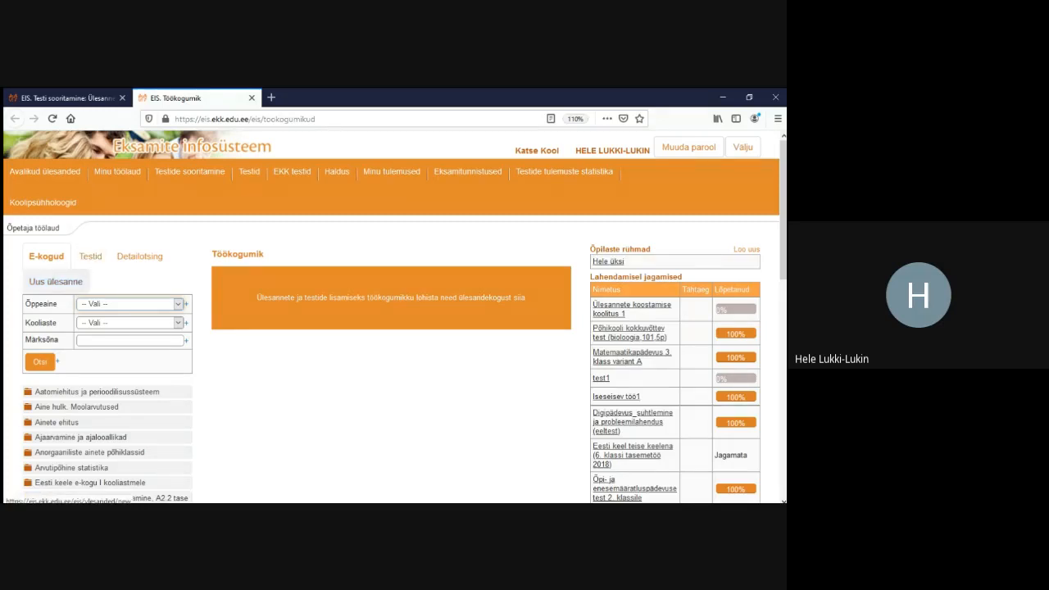
pyautogui.click(56, 282)
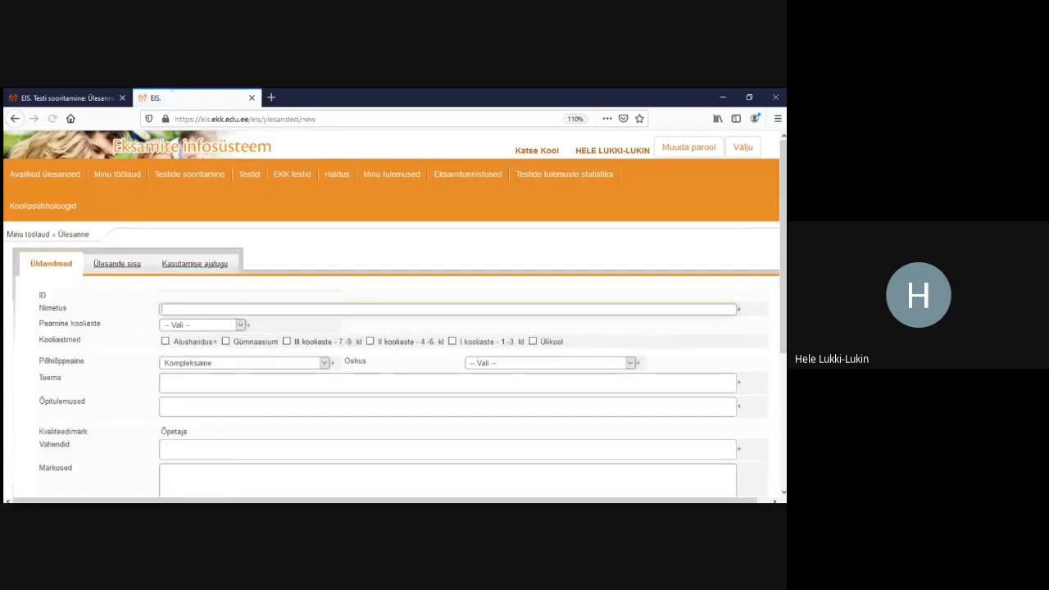
pyautogui.scroll(-1, 392, 317)
pyautogui.scroll(-1, 392, 316)
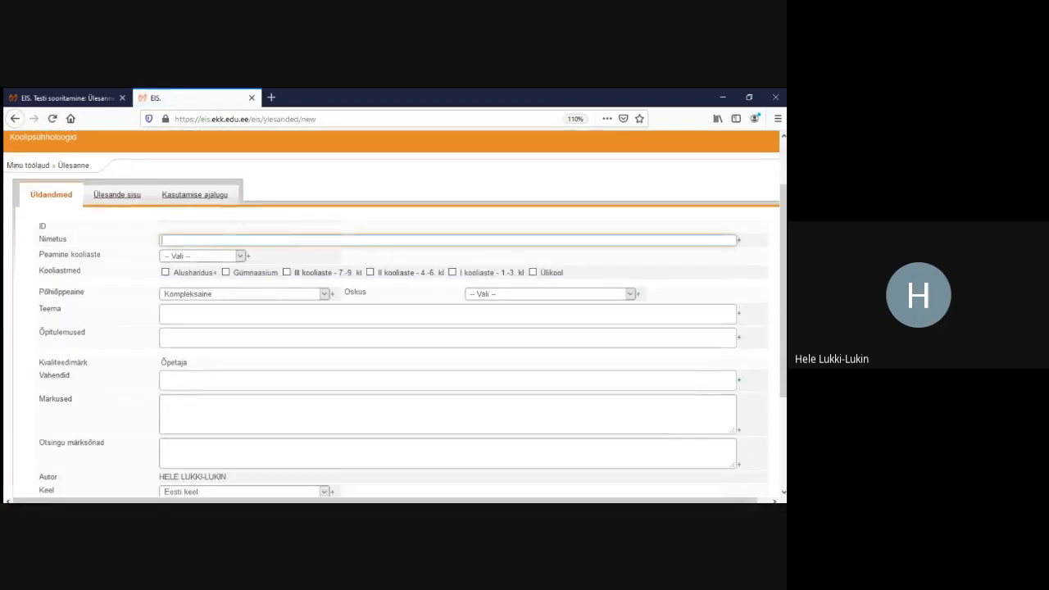
pyautogui.scroll(-1, 395, 314)
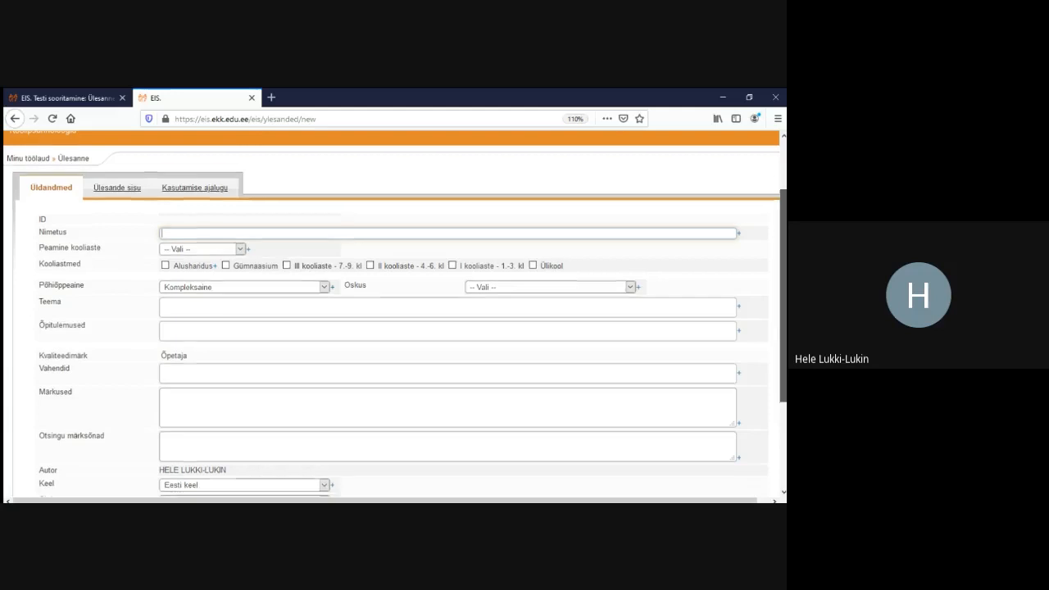
pyautogui.scroll(-1, 395, 314)
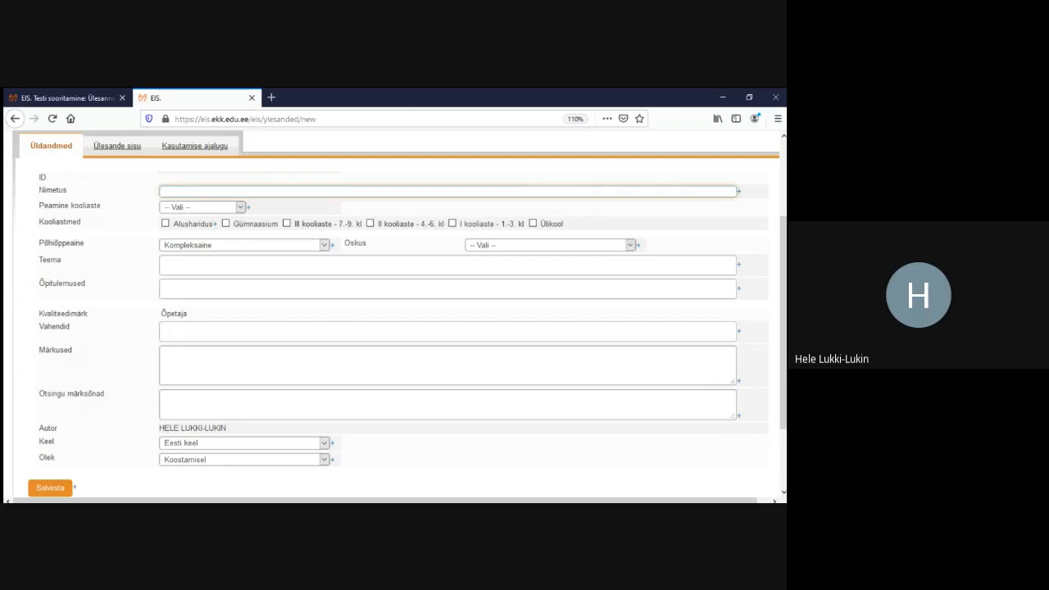
pyautogui.write('hele teeb seminari')
pyautogui.press('Home')
pyautogui.hotkey('shift', 'Right')
pyautogui.press('Right')
pyautogui.scroll(-3, 393, 313)
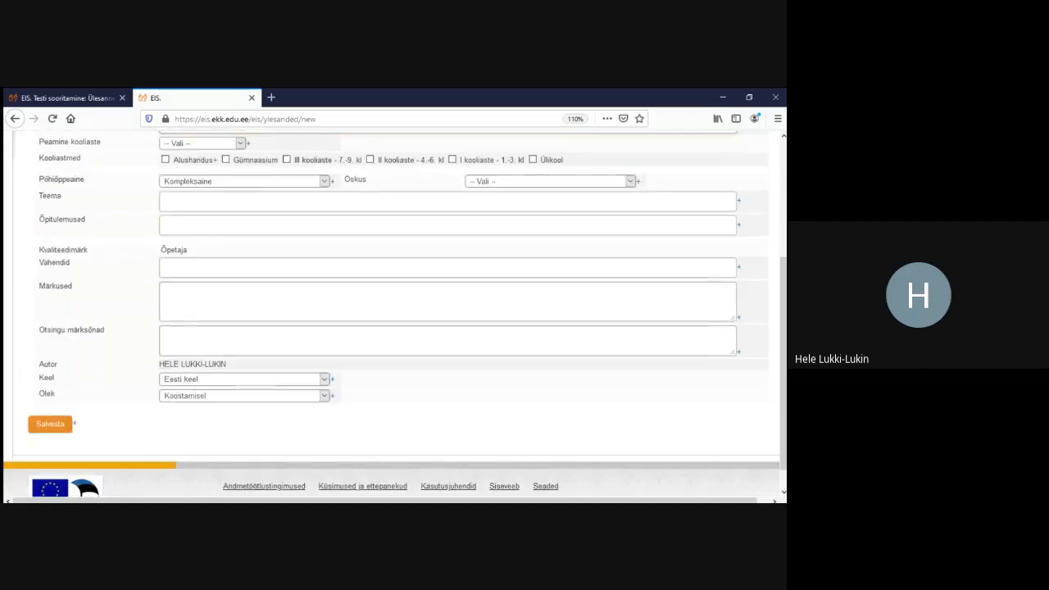
# Save the new task and set its Põhiõppeaine to Eesti keel
pyautogui.click(50, 397)
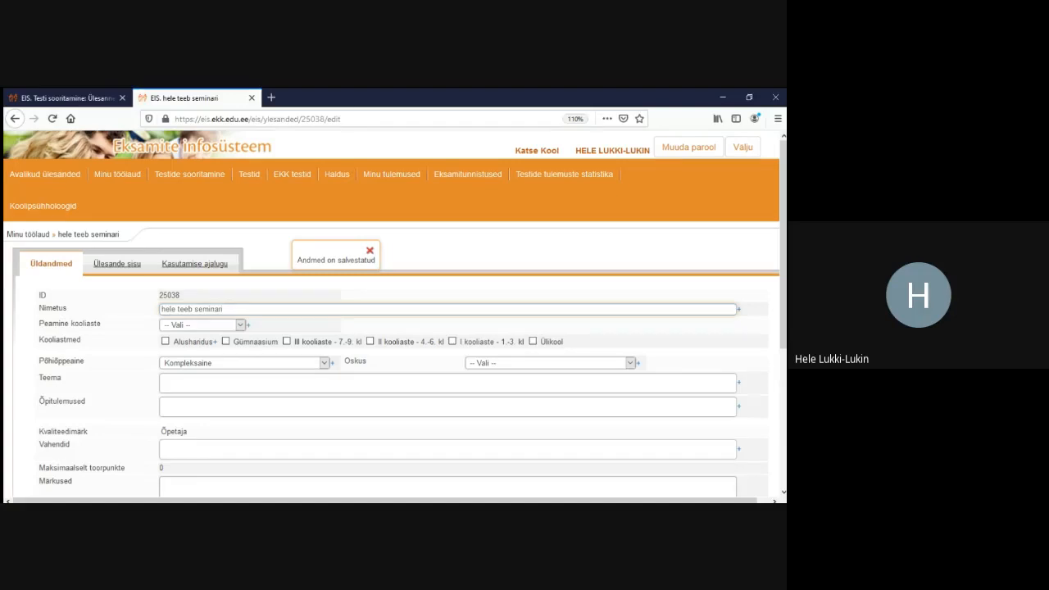
pyautogui.scroll(-3, 393, 314)
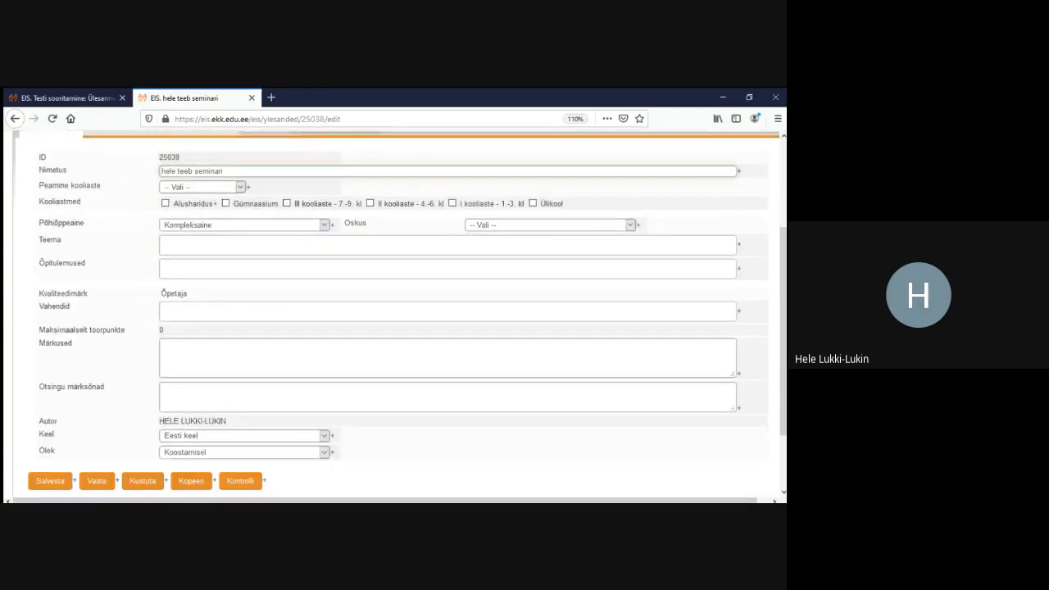
pyautogui.click(324, 225)
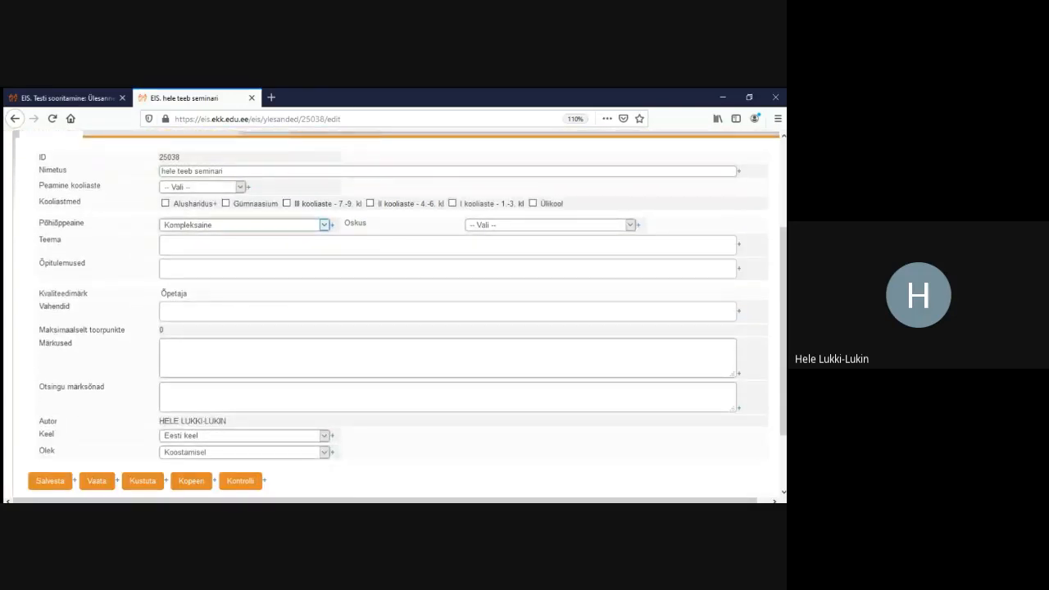
pyautogui.click(182, 278)
# Check the skill, topic and Õpetaja quality-mark fields, then open the Vahendid list
pyautogui.click(630, 224)
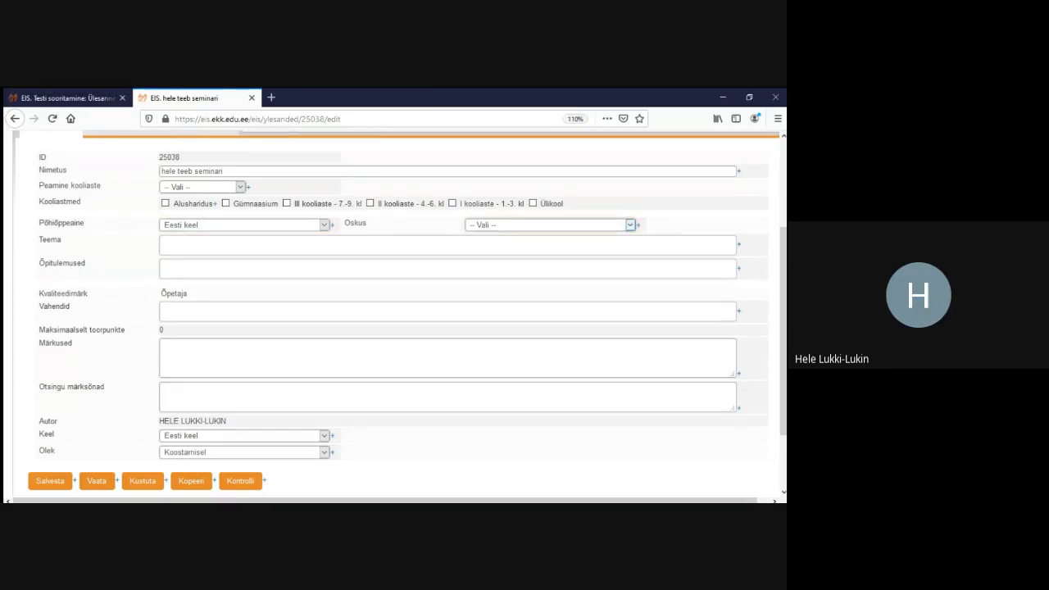
pyautogui.click(448, 245)
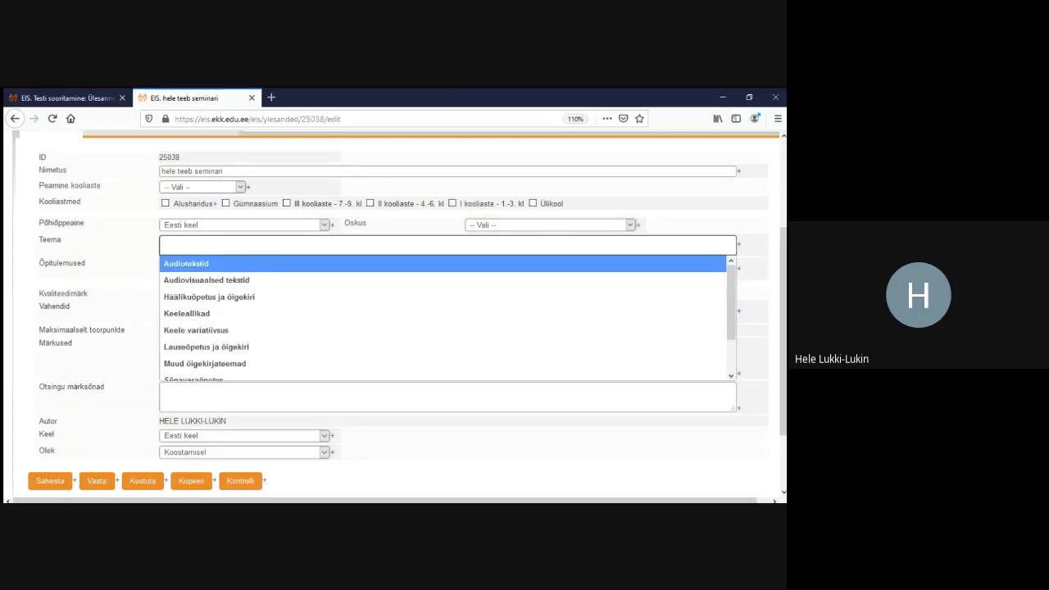
pyautogui.press('Escape')
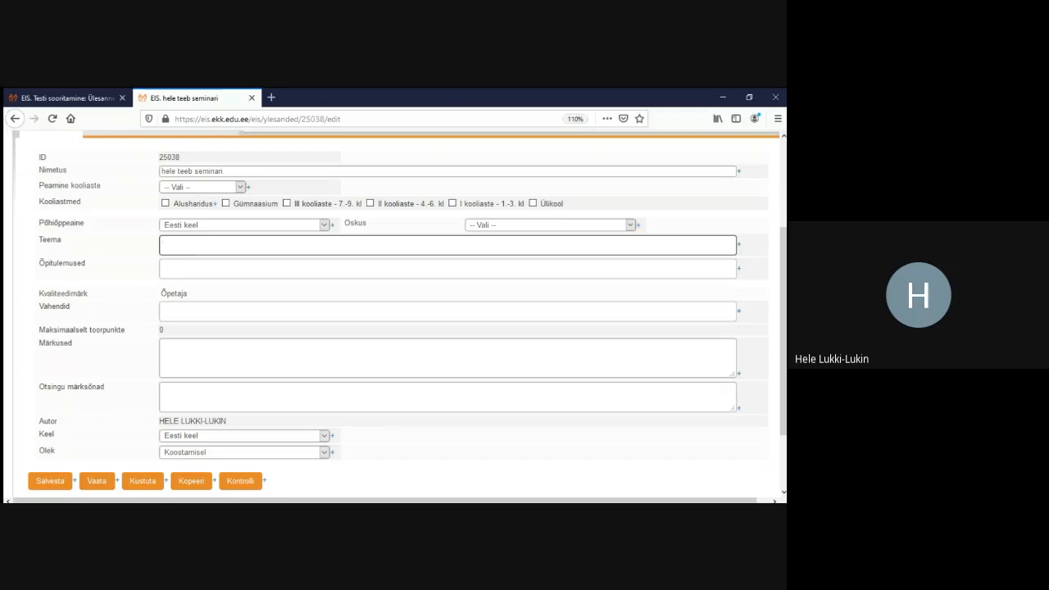
pyautogui.moveTo(160, 293); pyautogui.dragTo(188, 293)
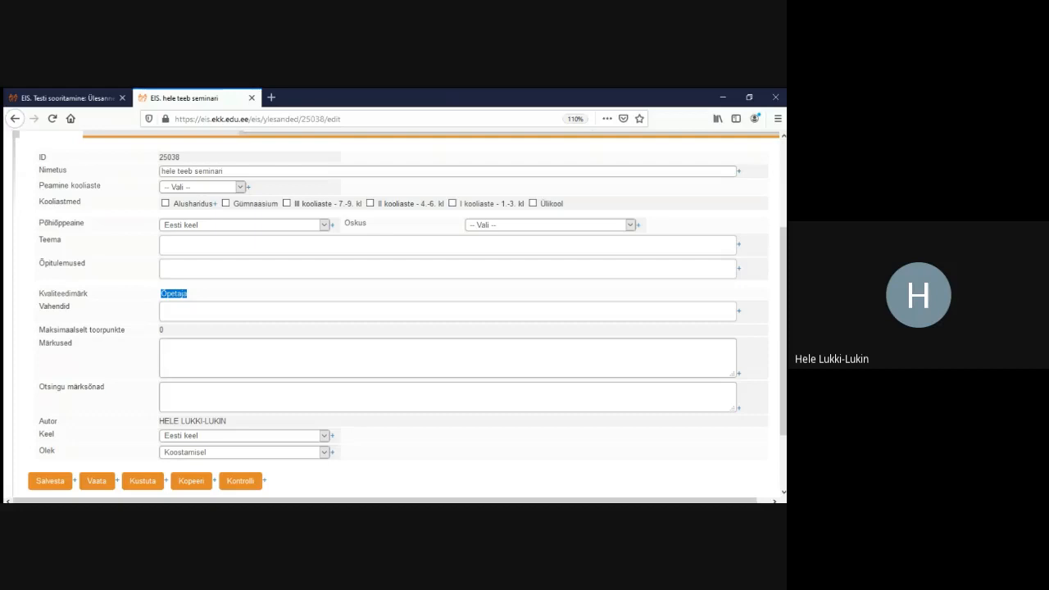
pyautogui.click(197, 311)
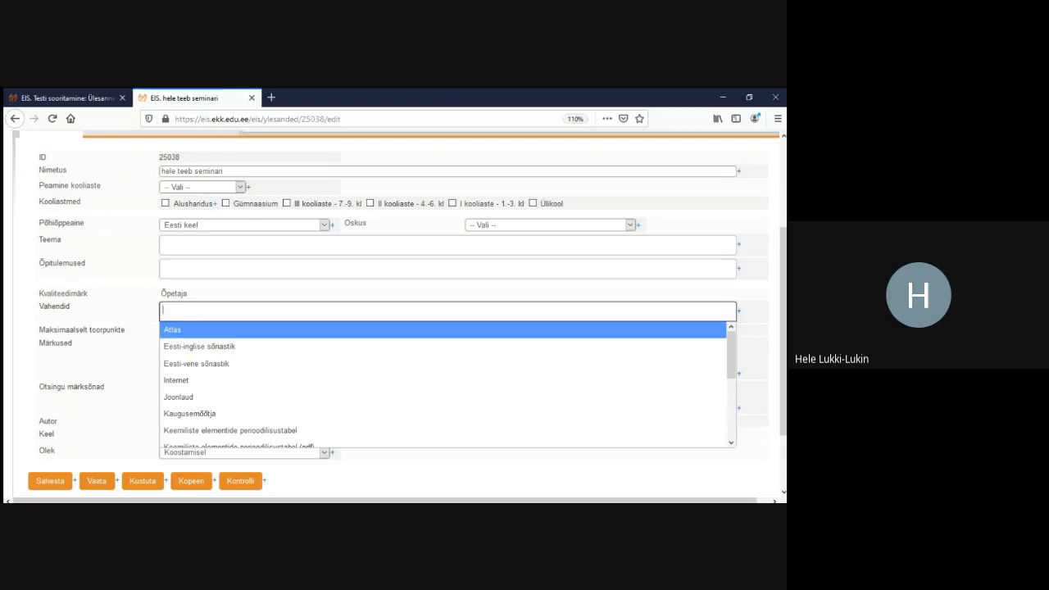
# Add Kaugusemõõtja as an allowed aid
pyautogui.press('Down')
pyautogui.press('Down')
pyautogui.press('Down')
pyautogui.press('Down')
pyautogui.press('Down')
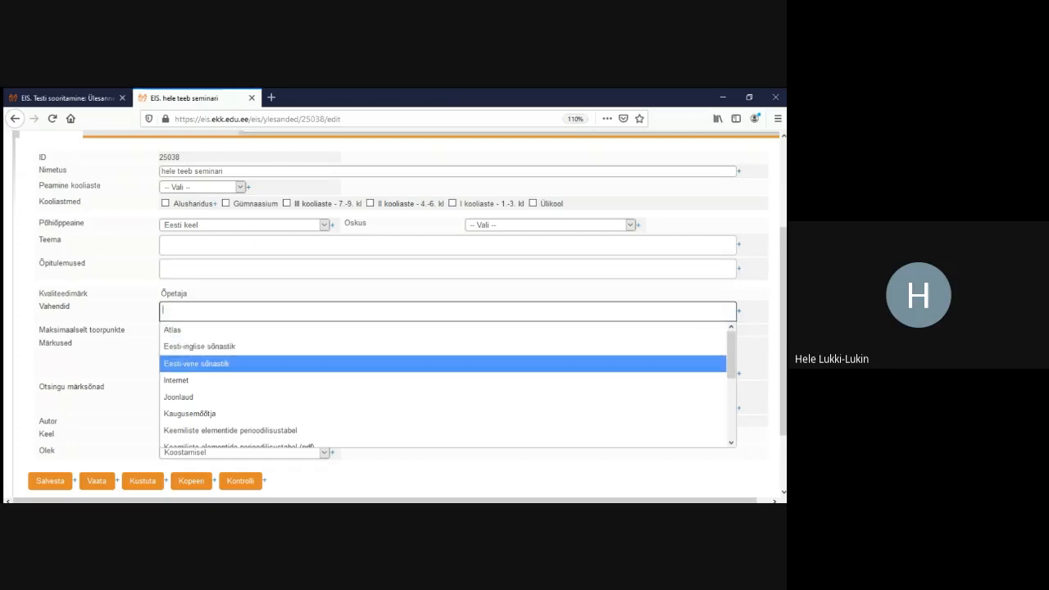
pyautogui.press('Up')
pyautogui.press('Up')
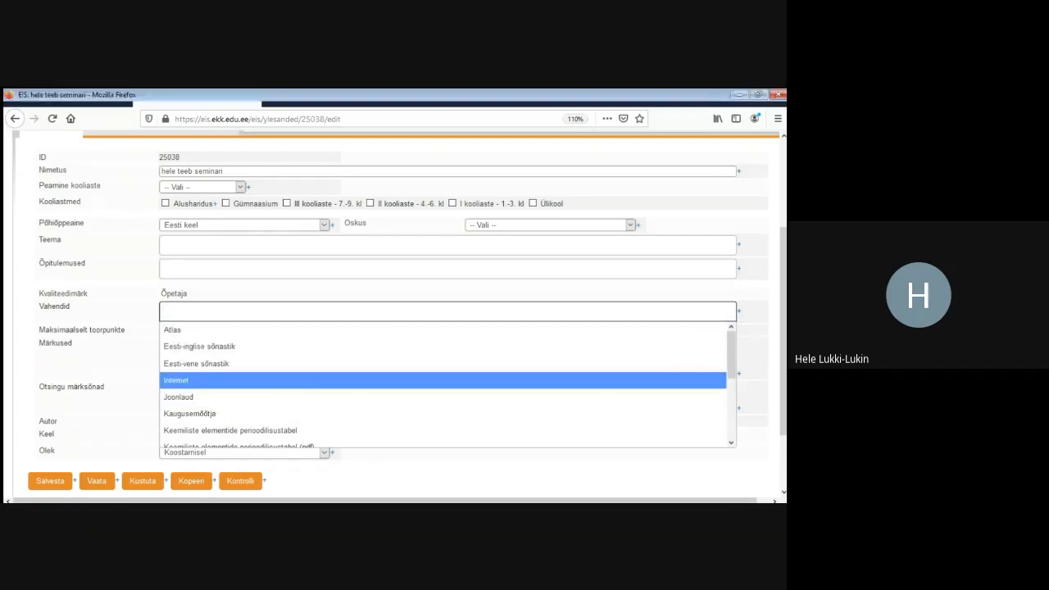
pyautogui.press('Down')
pyautogui.press('Down')
pyautogui.press('Down')
pyautogui.press('Up')
pyautogui.press('Up')
pyautogui.press('Up')
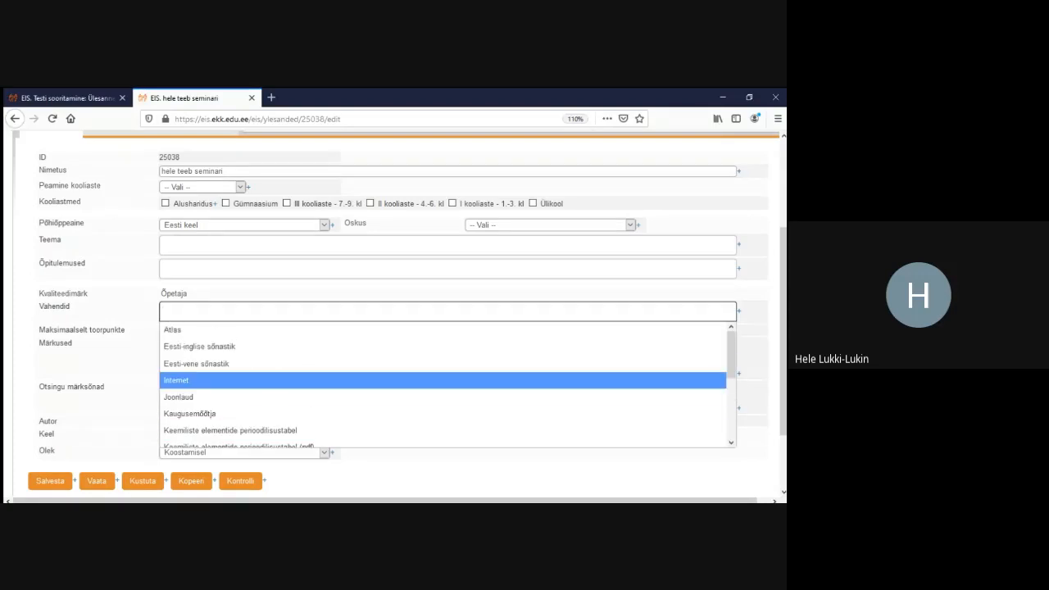
pyautogui.press('Down')
pyautogui.press('Down')
pyautogui.press('Down')
pyautogui.press('Down')
pyautogui.press('Down')
pyautogui.press('Down')
pyautogui.press('Down')
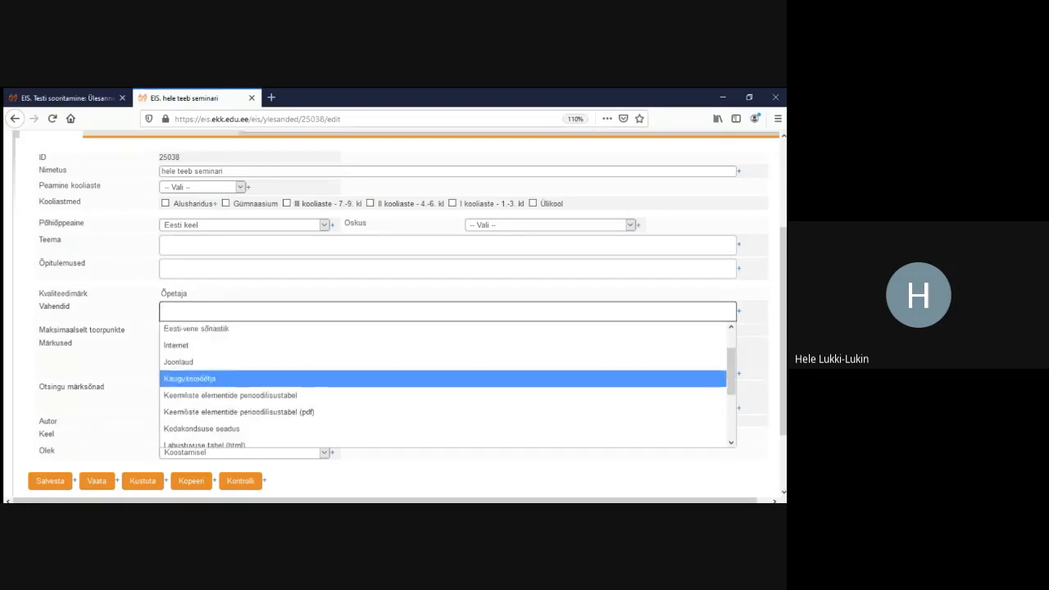
pyautogui.press('Down')
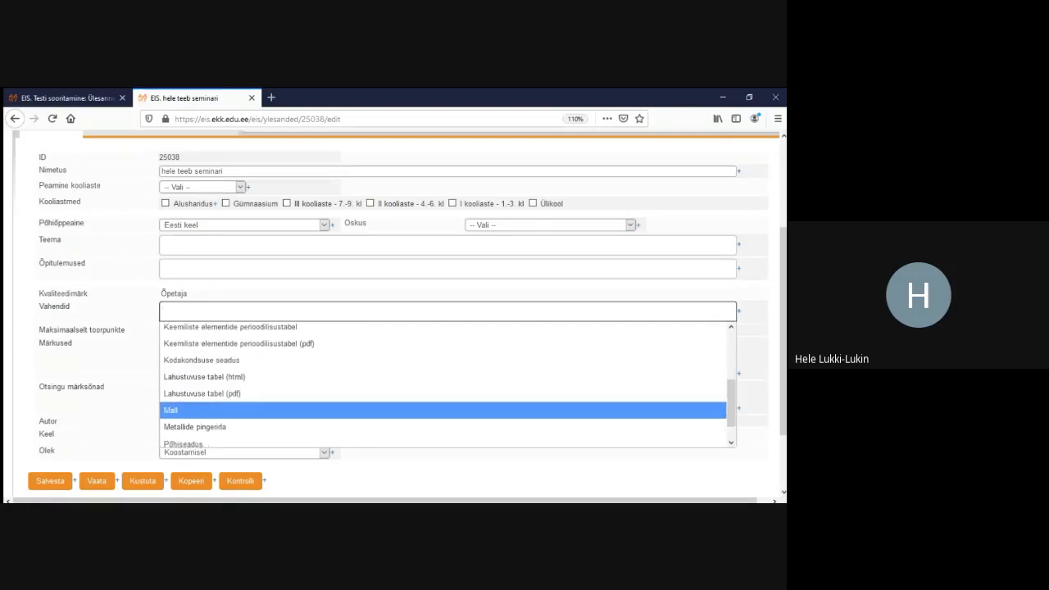
pyautogui.press('Up')
pyautogui.press('Up')
pyautogui.press('Up')
pyautogui.press('Up')
pyautogui.press('Up')
pyautogui.press('Up')
pyautogui.press('Up')
pyautogui.press('Up')
pyautogui.press('Up')
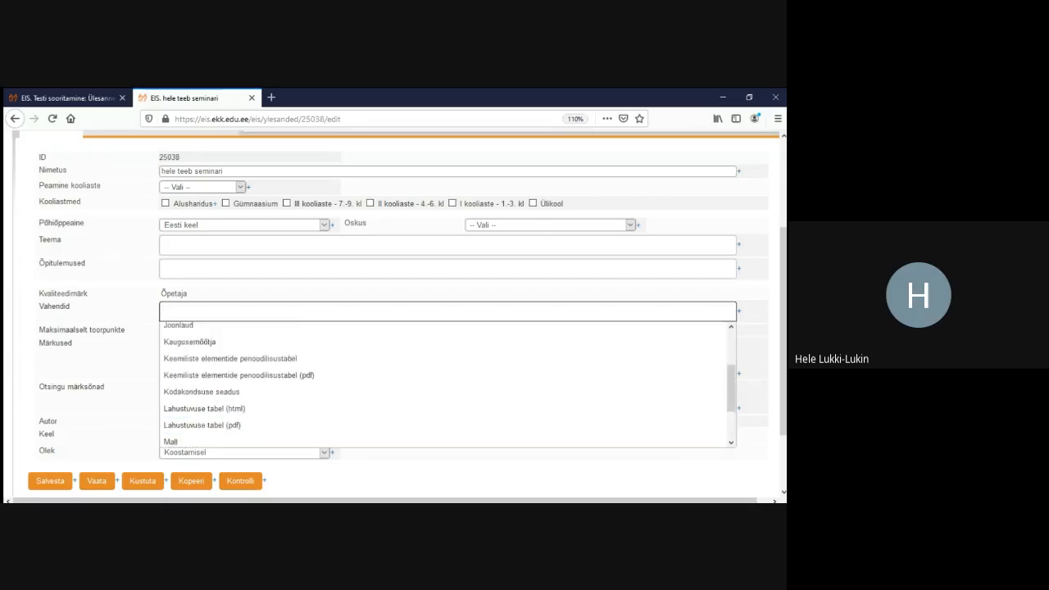
pyautogui.press('Down')
pyautogui.press('Down')
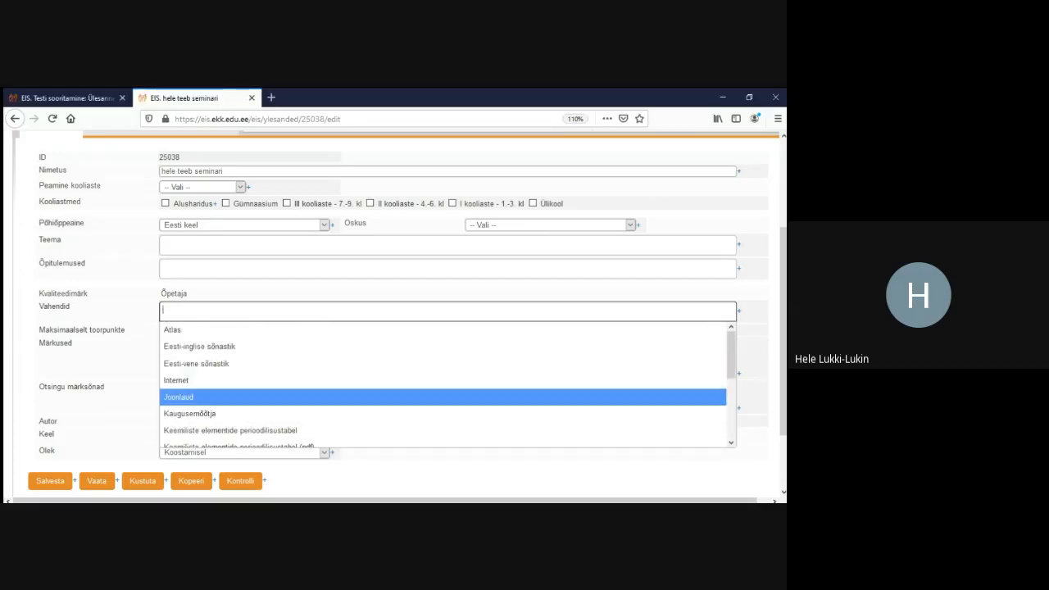
# Add Mall as a second allowed aid and close the aids list
pyautogui.press('Down')
pyautogui.press('Return')
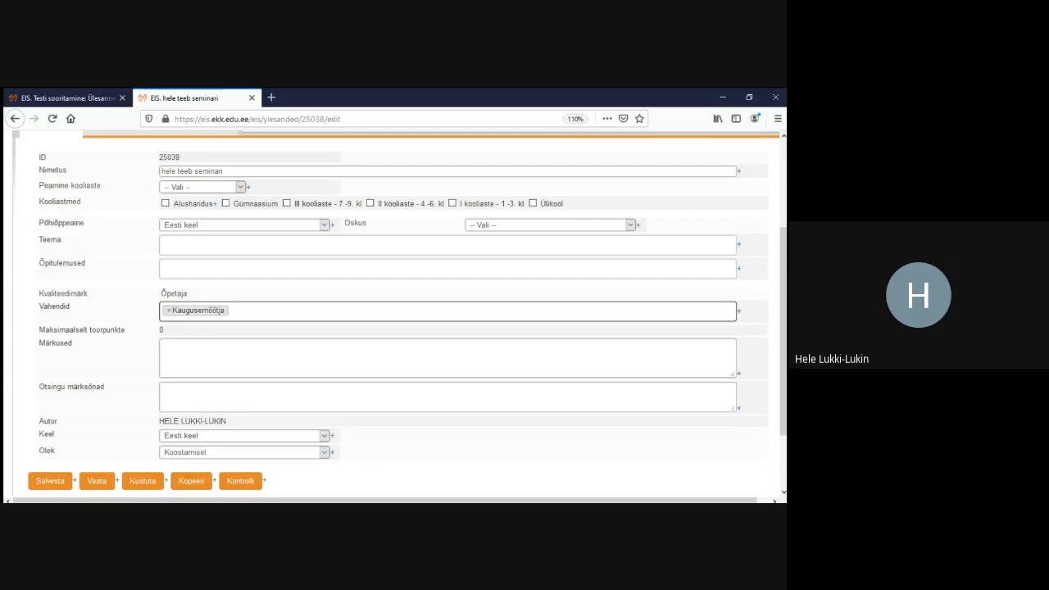
pyautogui.press('Down')
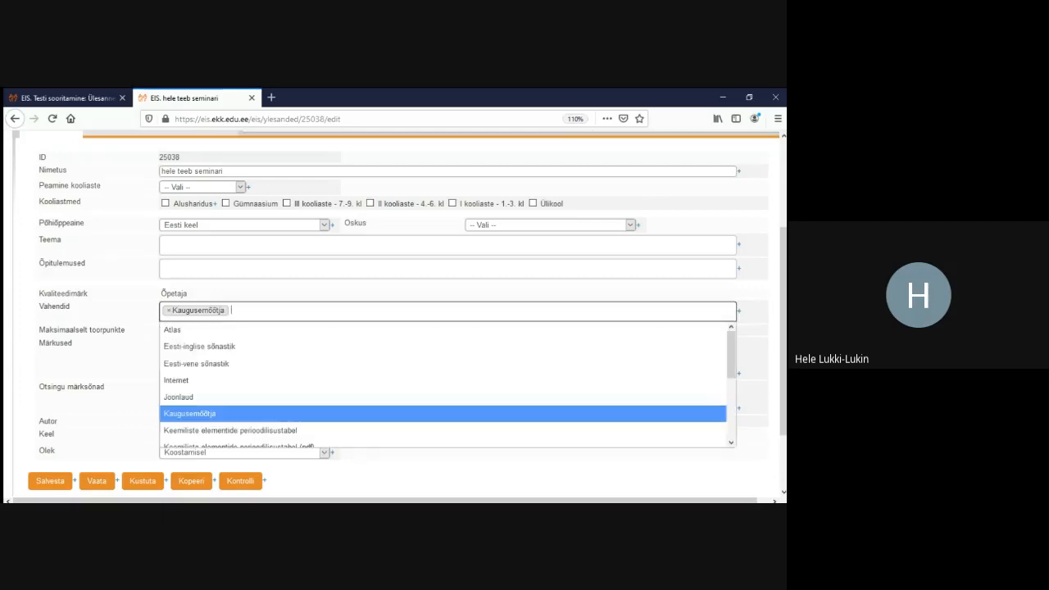
pyautogui.press('Up')
pyautogui.press('Up')
pyautogui.press('Down')
pyautogui.press('Up')
pyautogui.press('Down')
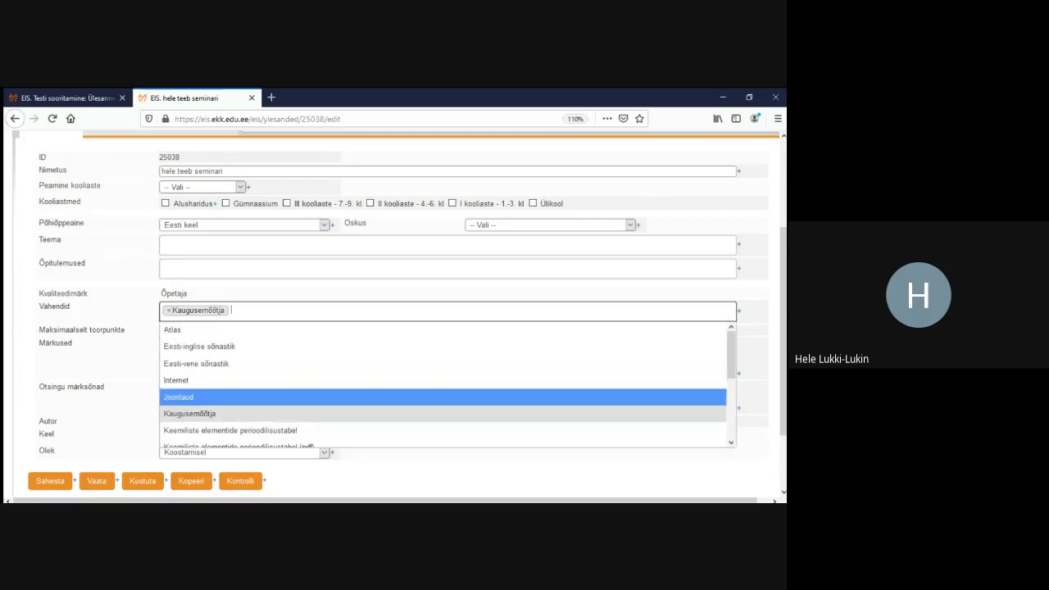
pyautogui.press('Down')
pyautogui.press('Down')
pyautogui.press('Down')
pyautogui.press('Down')
pyautogui.press('Down')
pyautogui.press('Down')
pyautogui.press('Down')
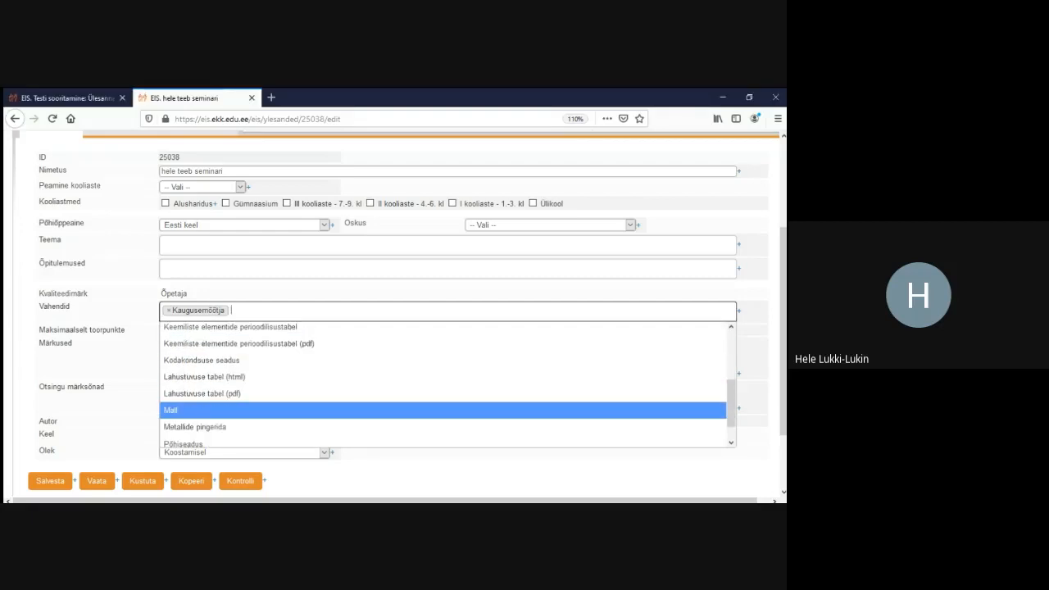
pyautogui.press('Return')
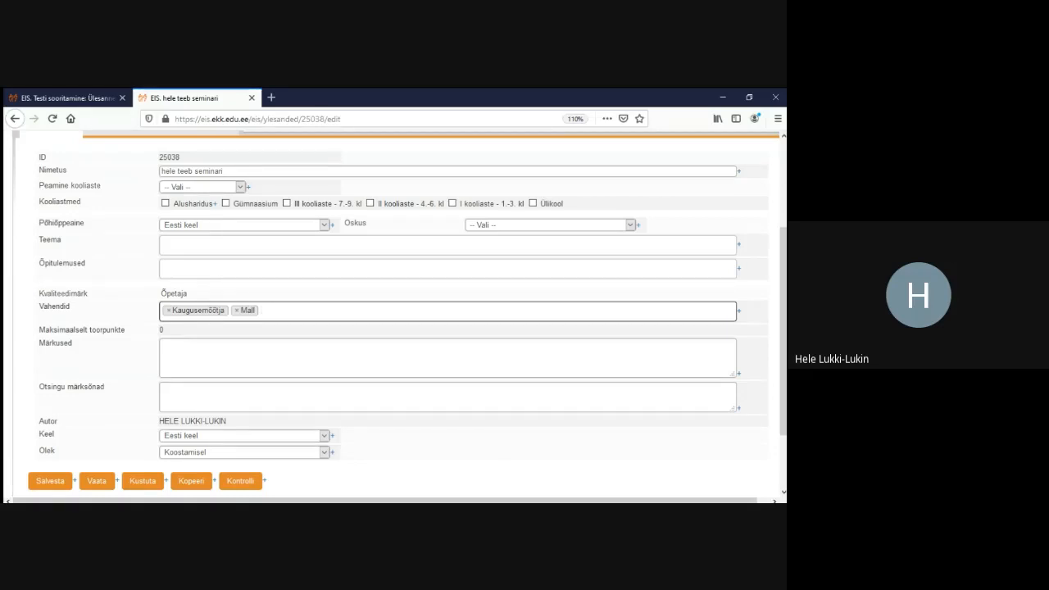
pyautogui.click(295, 311)
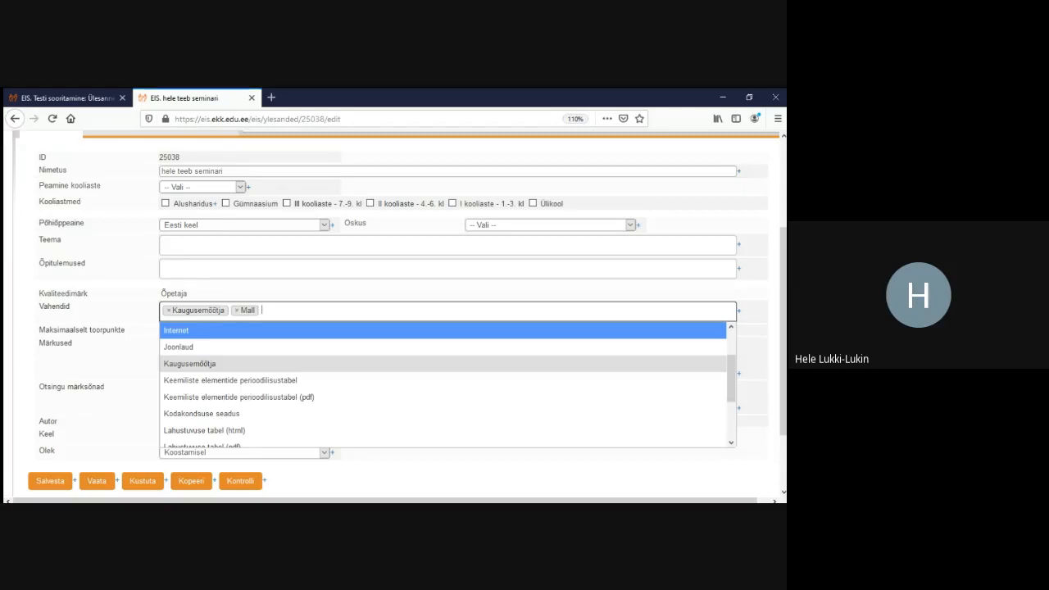
pyautogui.press('Escape')
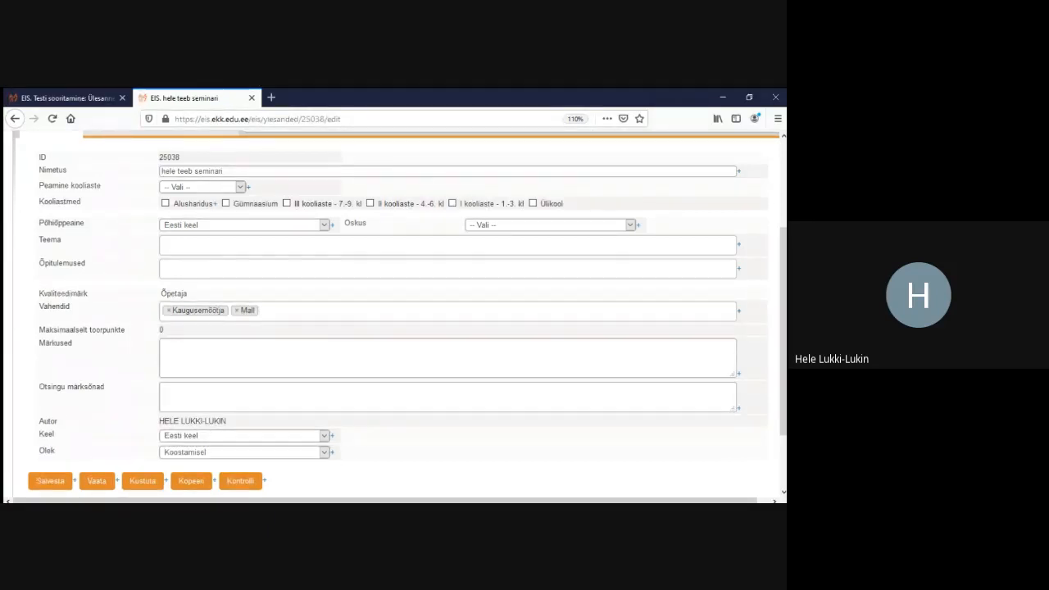
# Save task 25038's Üldandmed and return to the Ülesannete koostamise koolitus 1 test page
pyautogui.doubleClick(161, 329)
pyautogui.scroll(-2, 400, 312)
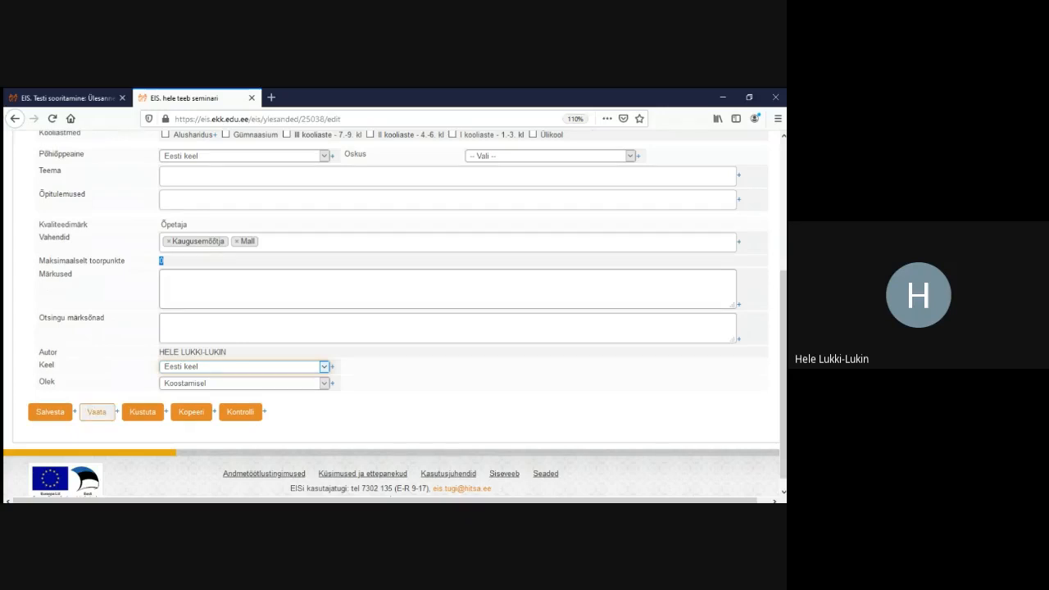
pyautogui.click(50, 411)
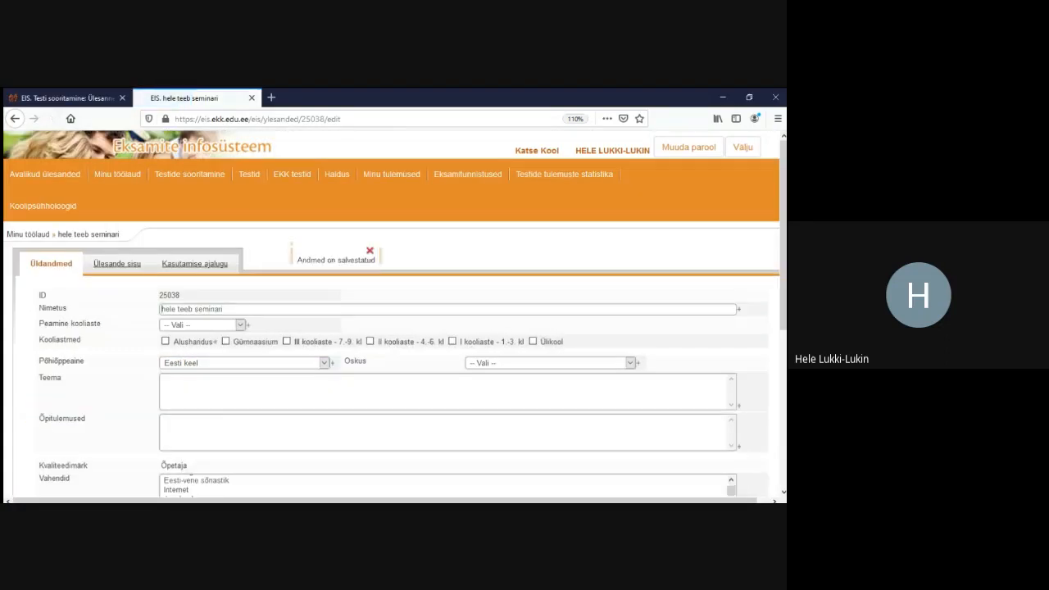
pyautogui.scroll(-3, 394, 317)
pyautogui.scroll(-2, 394, 317)
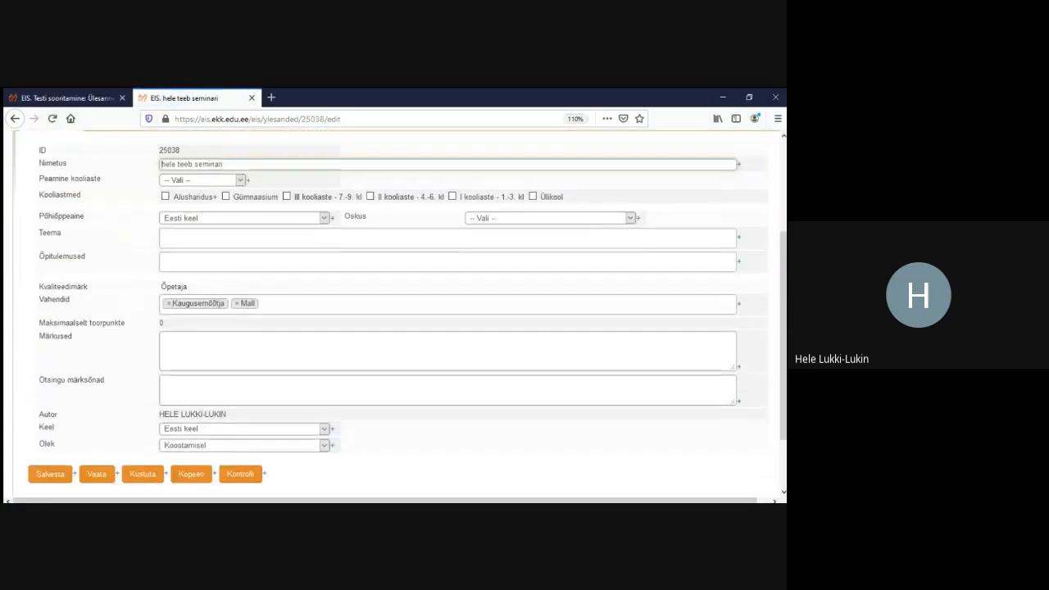
pyautogui.scroll(4, 393, 316)
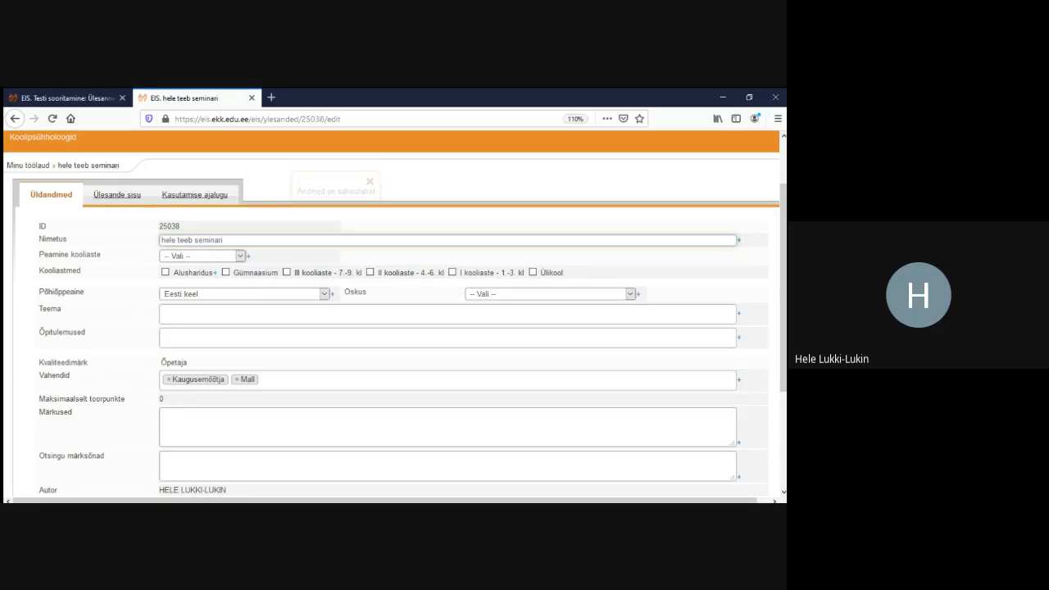
pyautogui.click(68, 98)
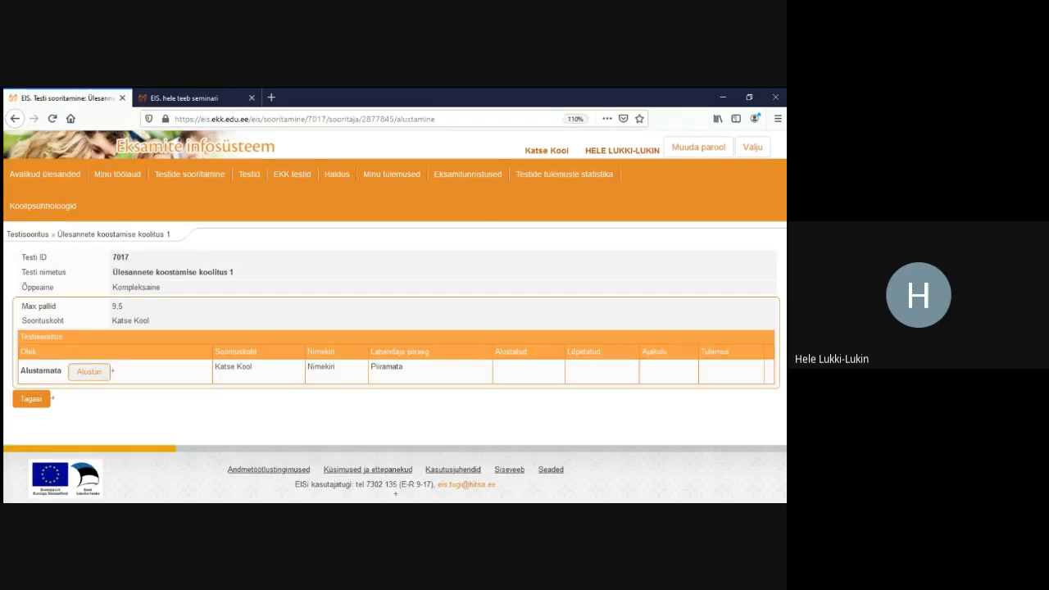
# Start the trial test and play the beaver video in Ülesanne 1
pyautogui.click(89, 371)
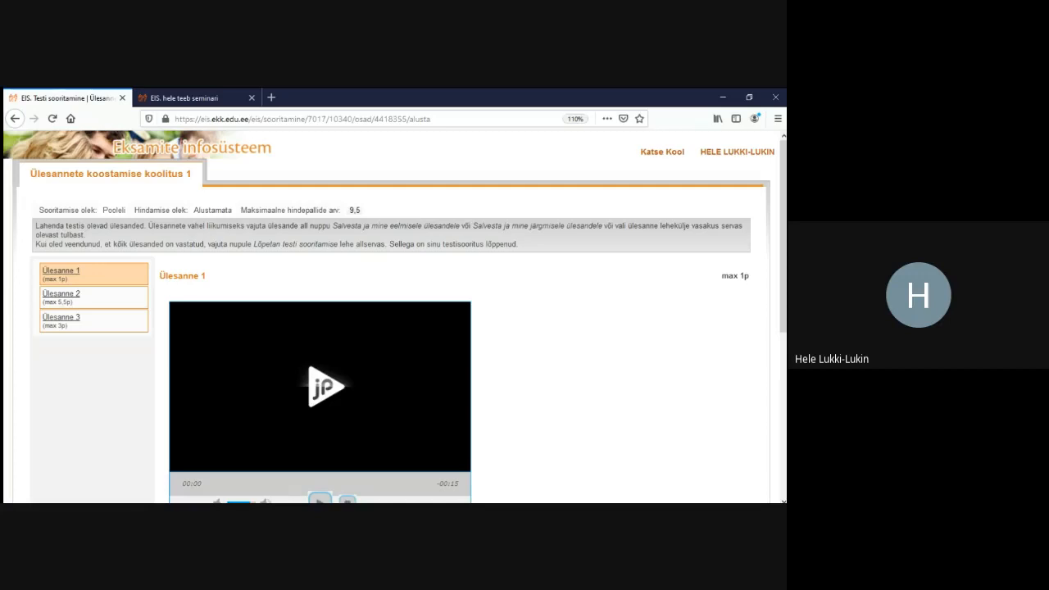
pyautogui.scroll(-2, 393, 327)
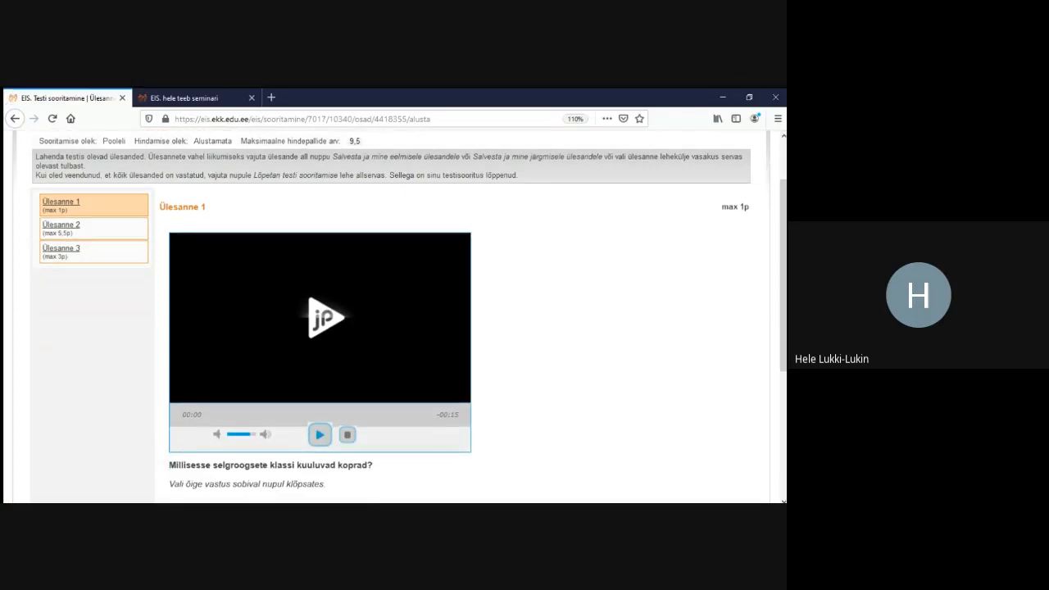
pyautogui.click(320, 435)
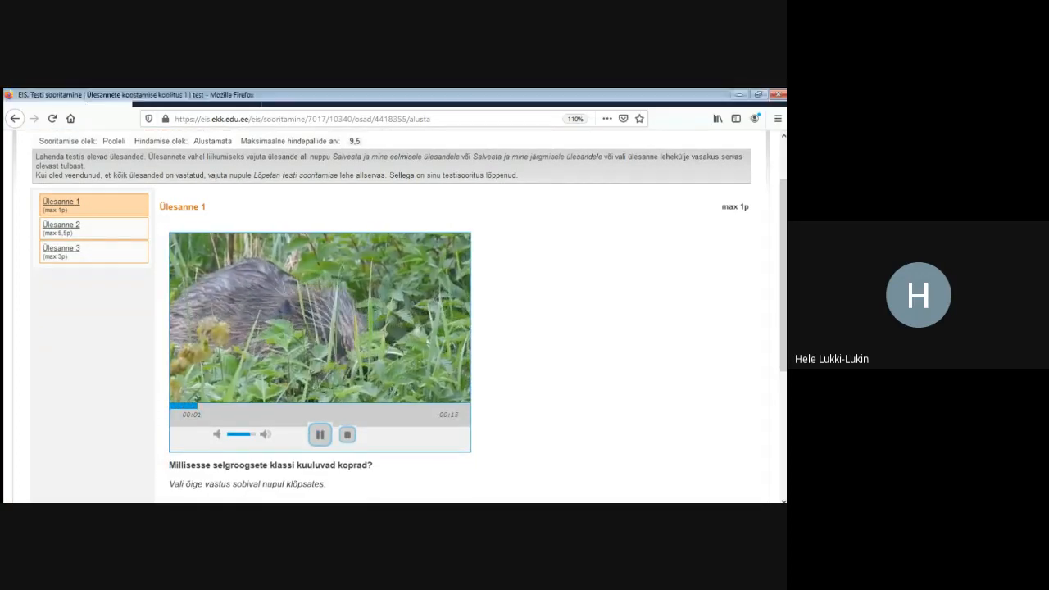
pyautogui.scroll(-2, 393, 328)
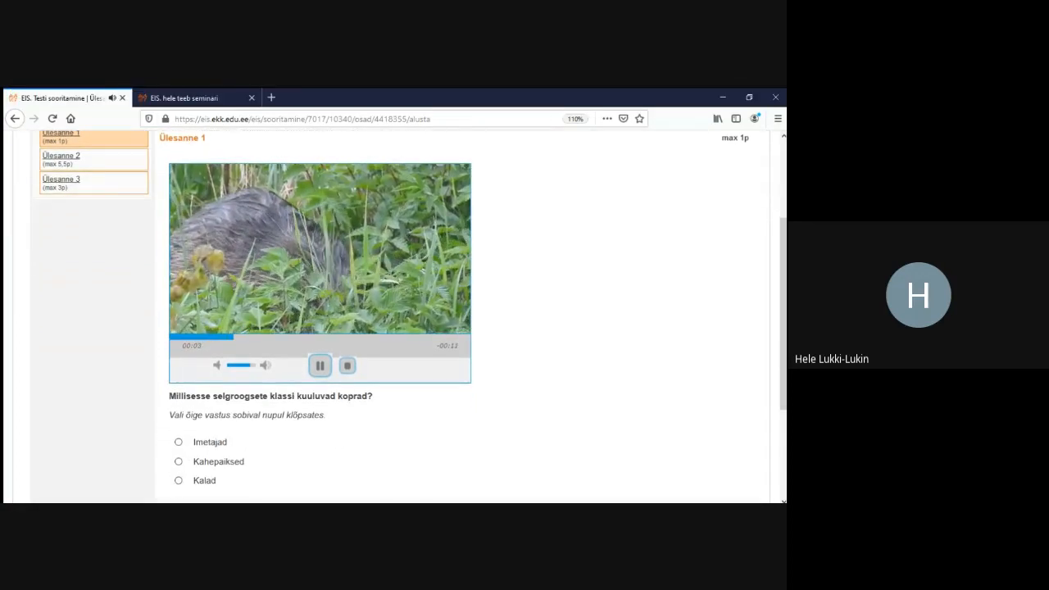
pyautogui.scroll(-4, 393, 328)
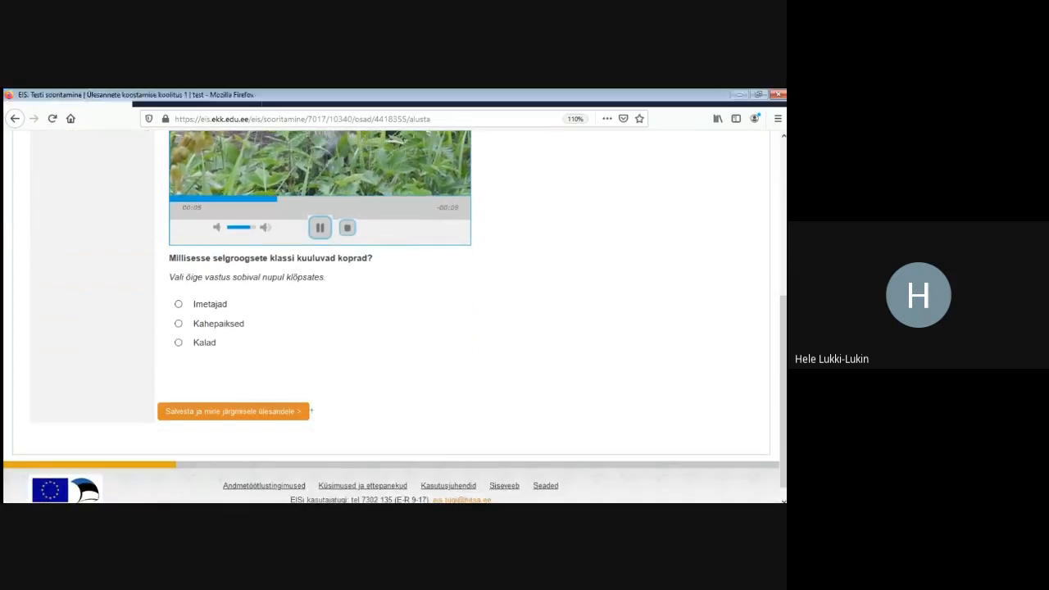
# Answer the beaver question with Kalad and go on to Ülesanne 2
pyautogui.click(179, 304)
pyautogui.click(178, 324)
pyautogui.click(179, 343)
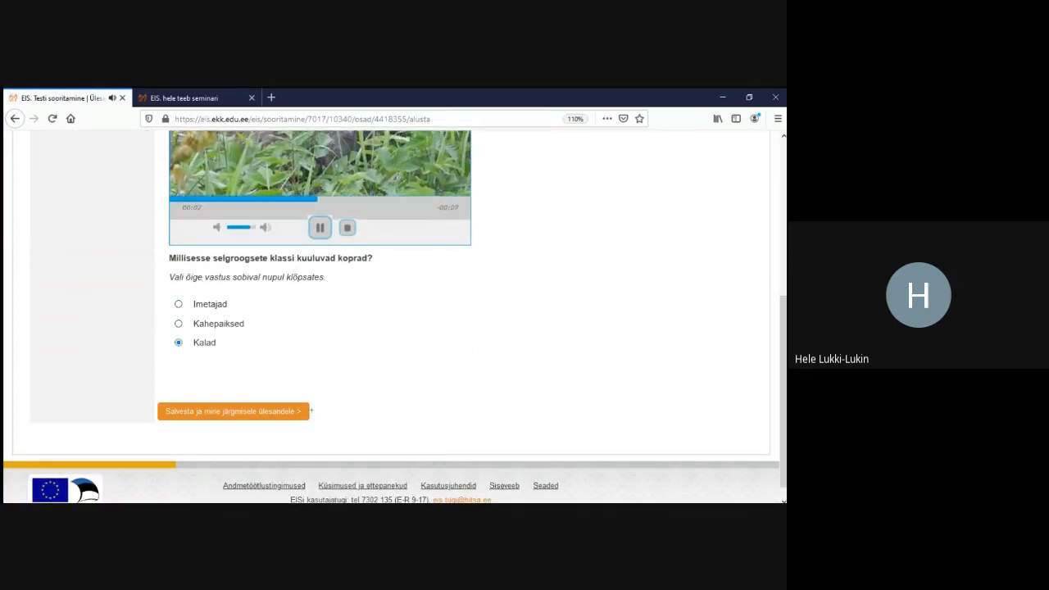
pyautogui.scroll(8, 393, 327)
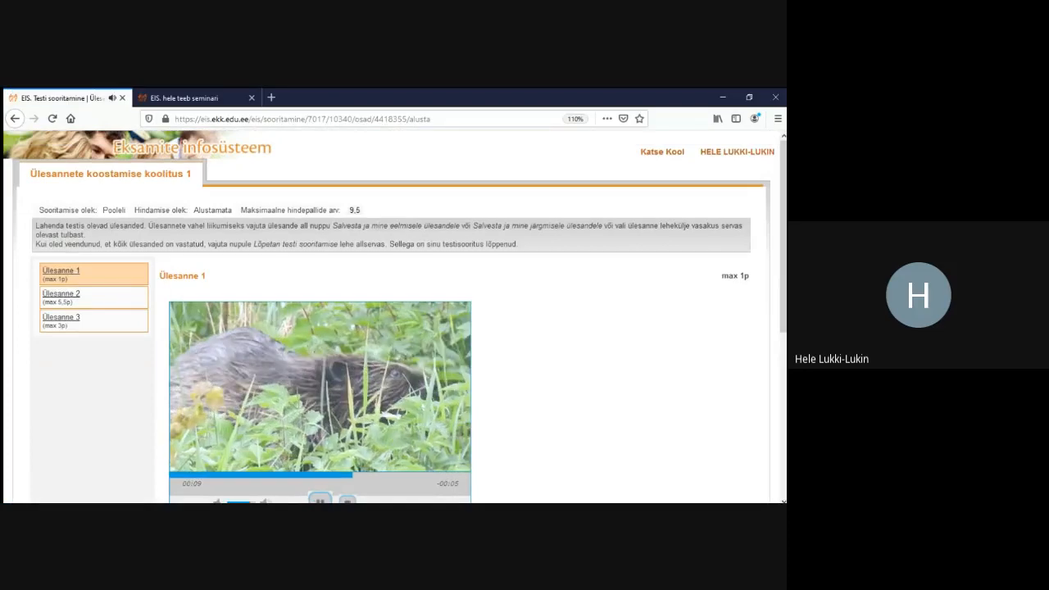
pyautogui.click(62, 293)
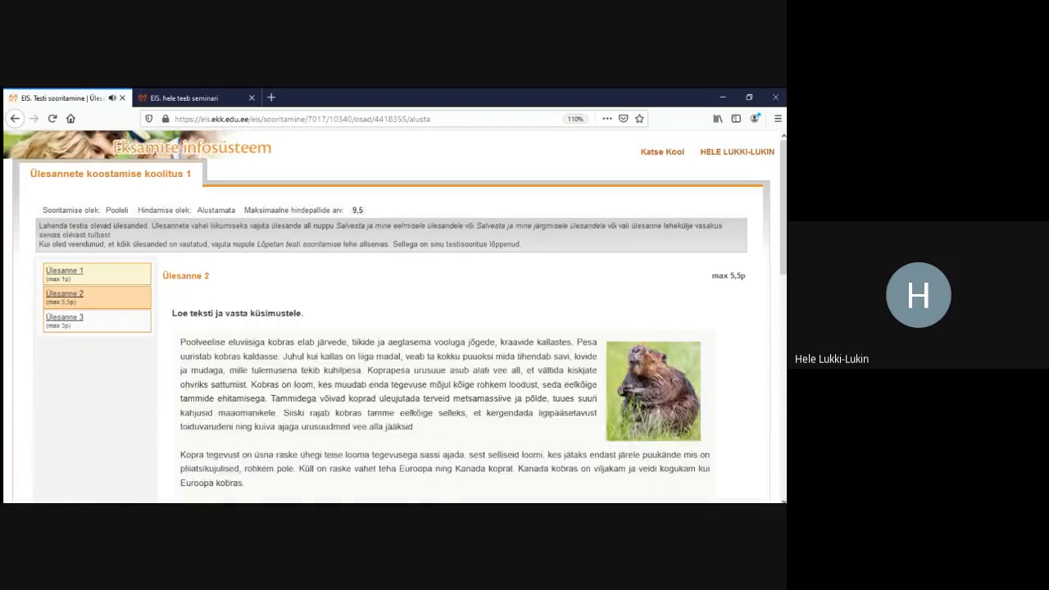
pyautogui.scroll(-3, 394, 328)
pyautogui.scroll(2, 394, 327)
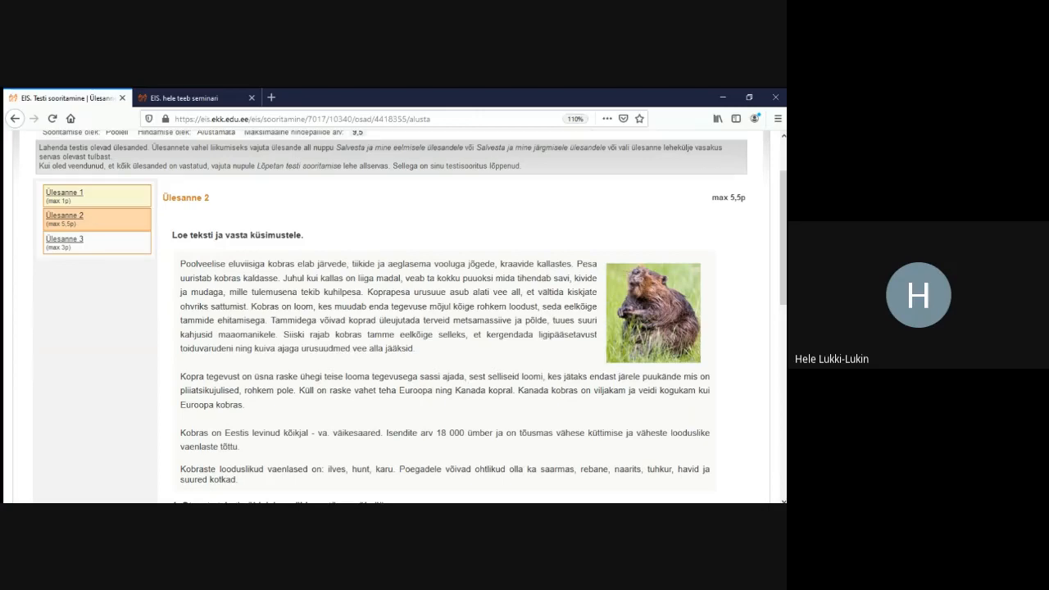
# Rate the three statements Väär, Tõene and Väär
pyautogui.scroll(-4, 393, 327)
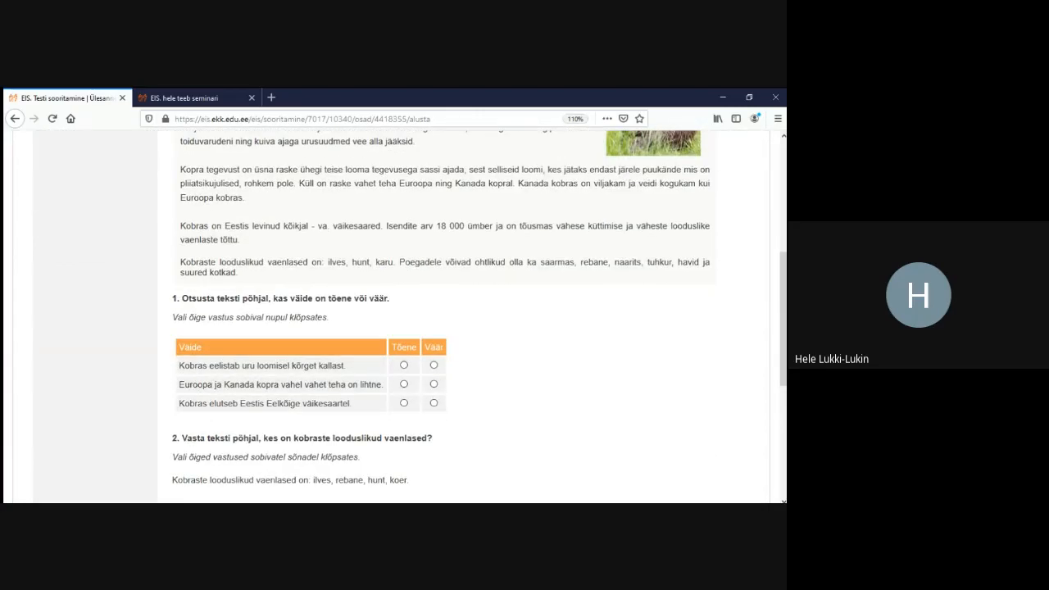
pyautogui.click(403, 365)
pyautogui.click(434, 364)
pyautogui.click(403, 384)
pyautogui.click(433, 403)
# Choose ilves and rebane as the beaver's natural enemies
pyautogui.scroll(-5, 402, 317)
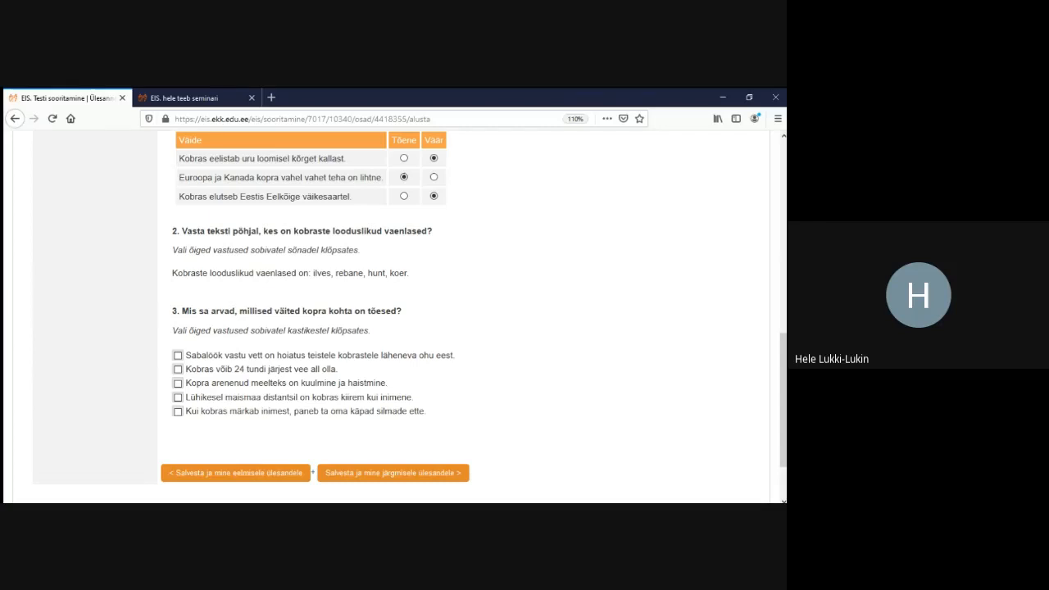
pyautogui.click(324, 274)
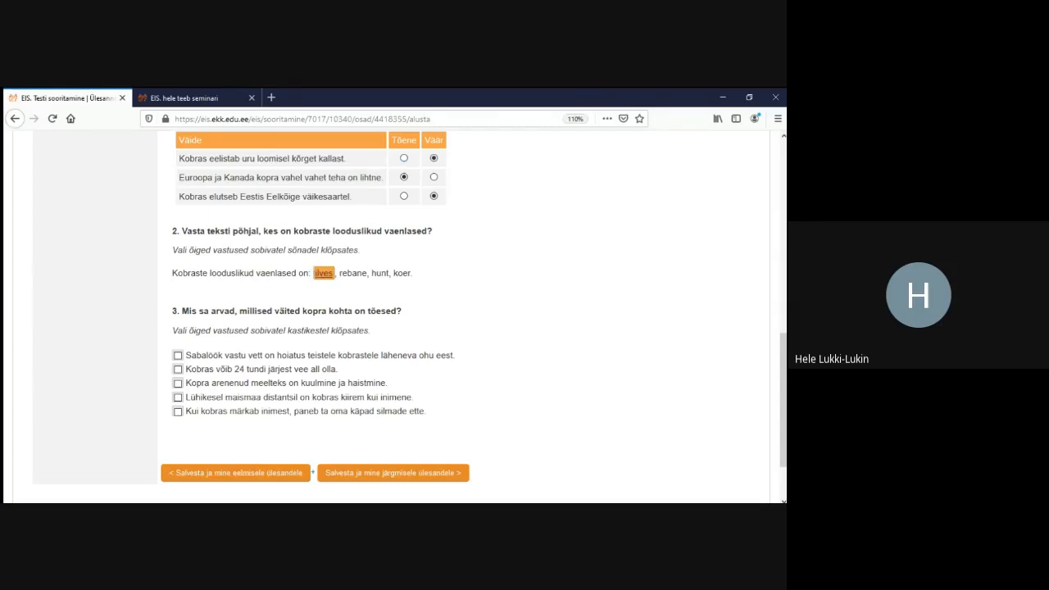
pyautogui.click(354, 273)
pyautogui.click(383, 273)
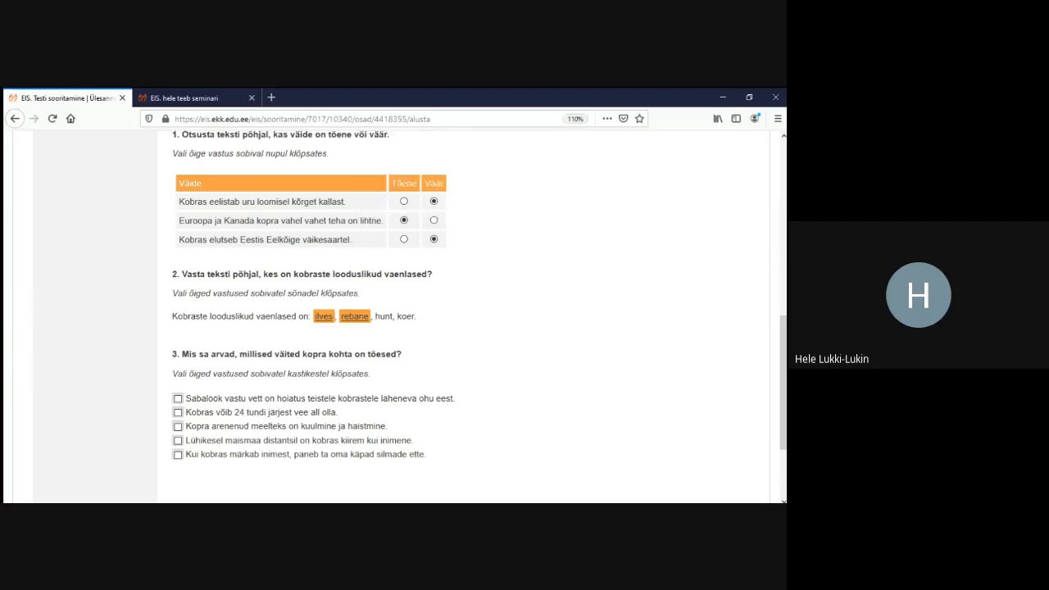
# Tick all five beaver statements in question 3
pyautogui.scroll(-2, 393, 312)
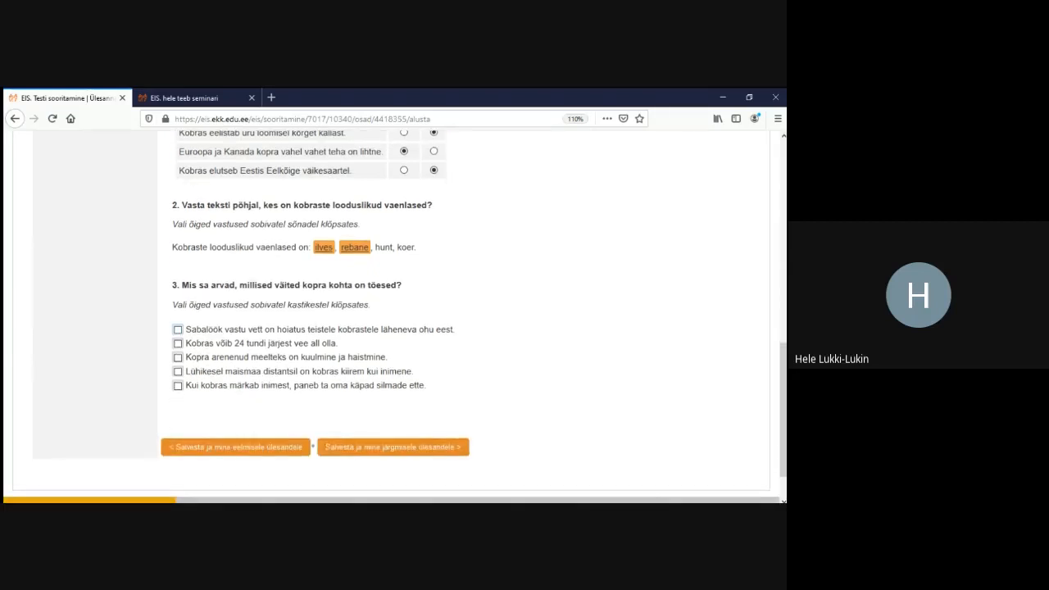
pyautogui.click(178, 329)
pyautogui.click(179, 342)
pyautogui.click(177, 357)
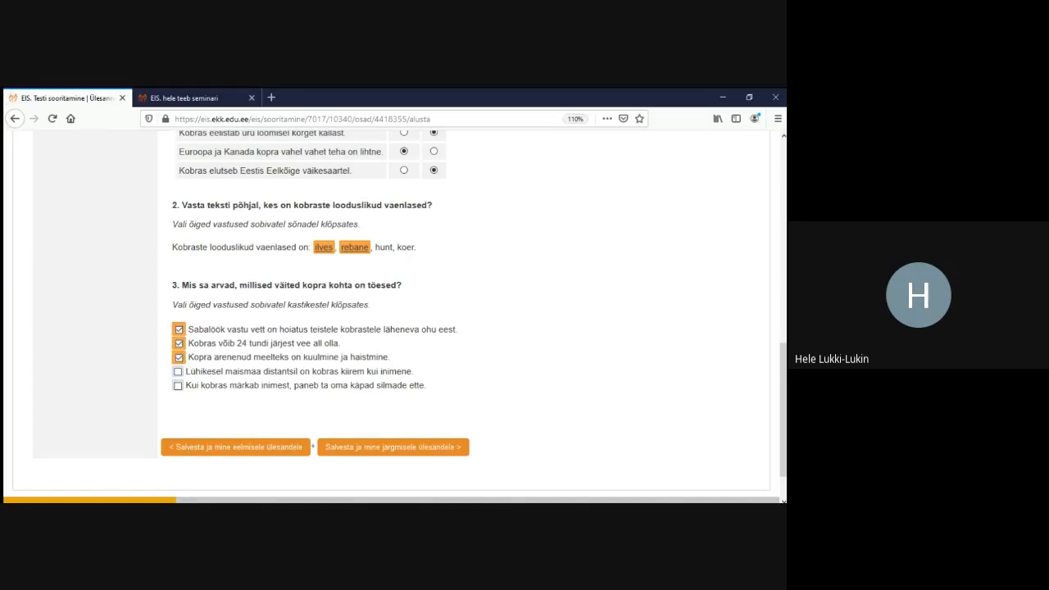
pyautogui.click(178, 371)
pyautogui.click(178, 385)
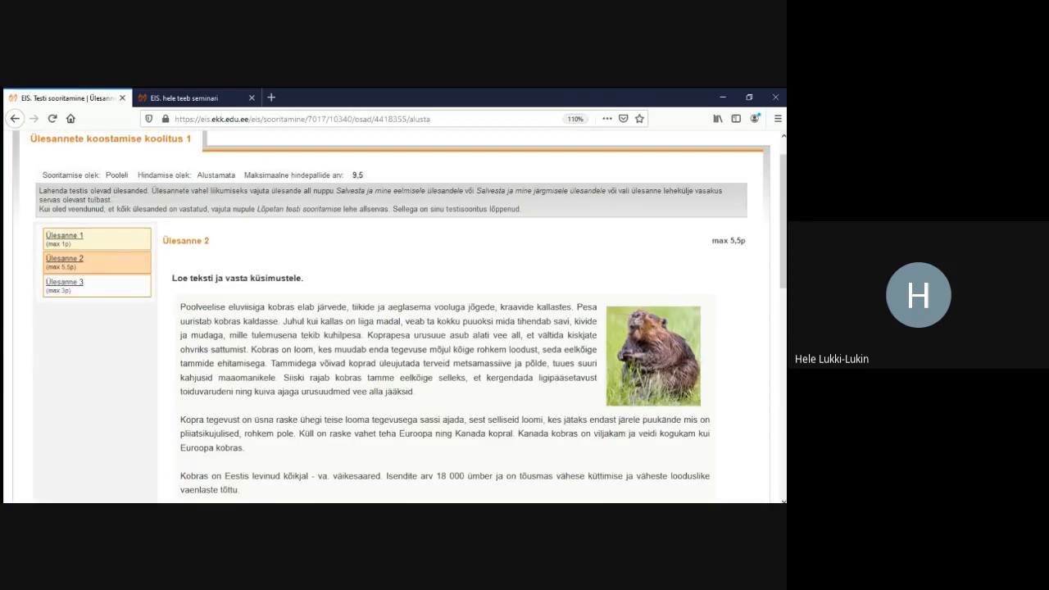
# Open Ülesanne 3 and scroll to the beaver-count map of Estonia
pyautogui.click(65, 282)
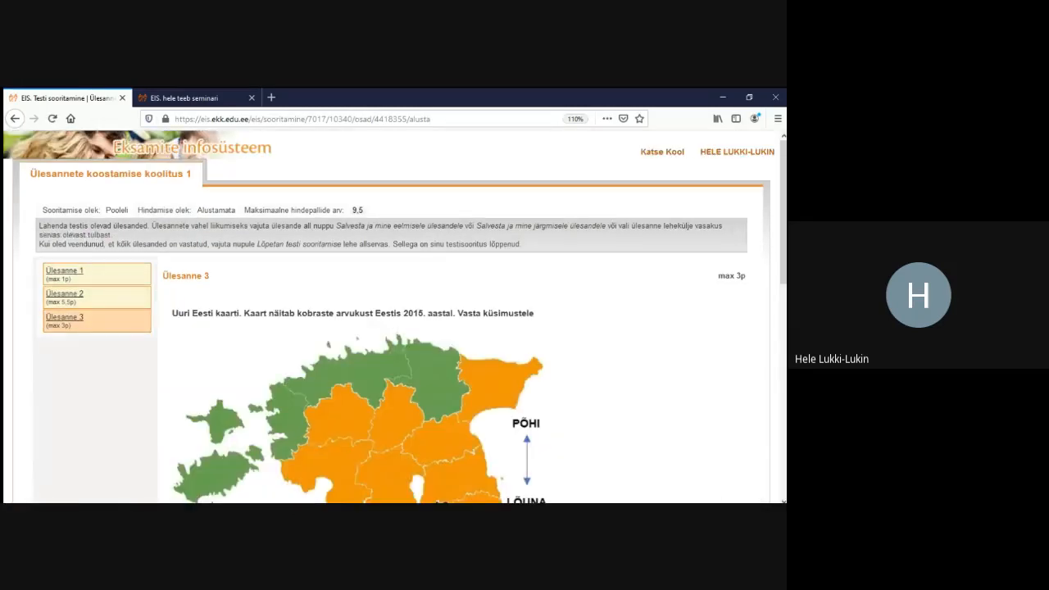
pyautogui.scroll(-3, 393, 328)
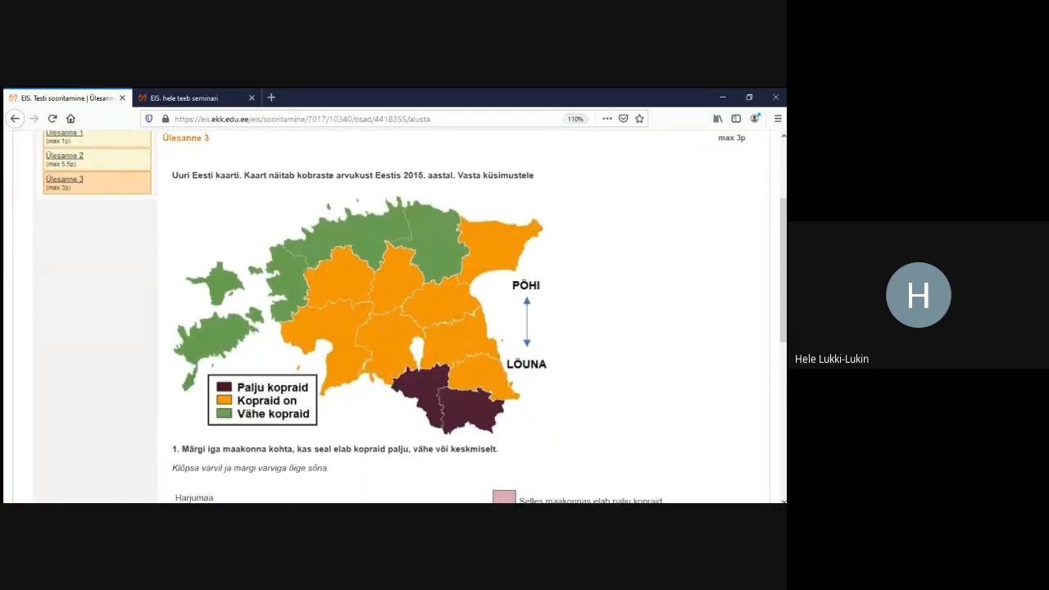
pyautogui.scroll(-2, 393, 328)
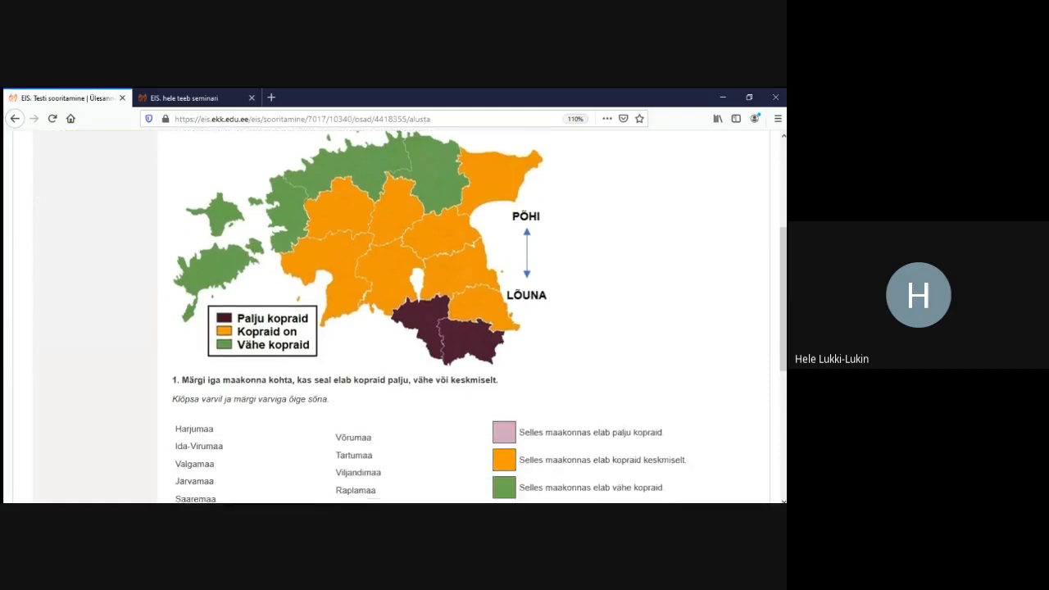
pyautogui.scroll(-4, 394, 328)
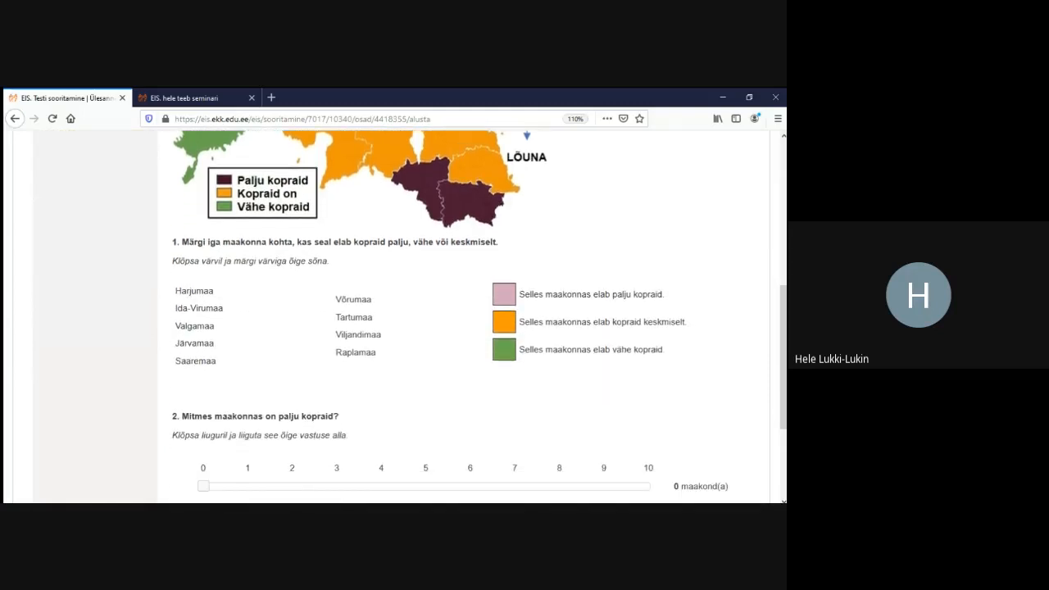
pyautogui.scroll(6, 393, 327)
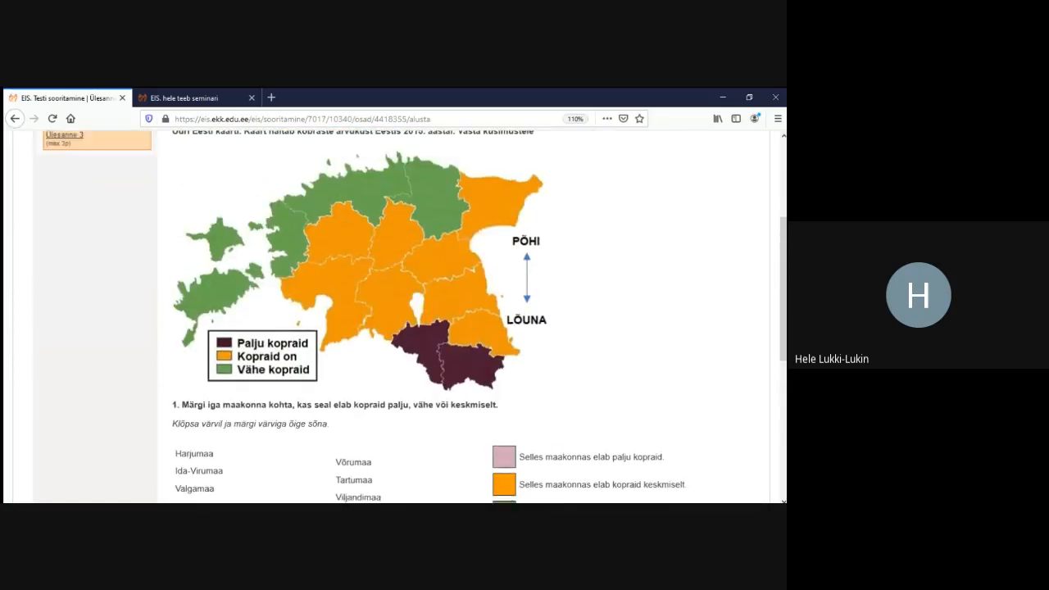
pyautogui.scroll(-2, 394, 328)
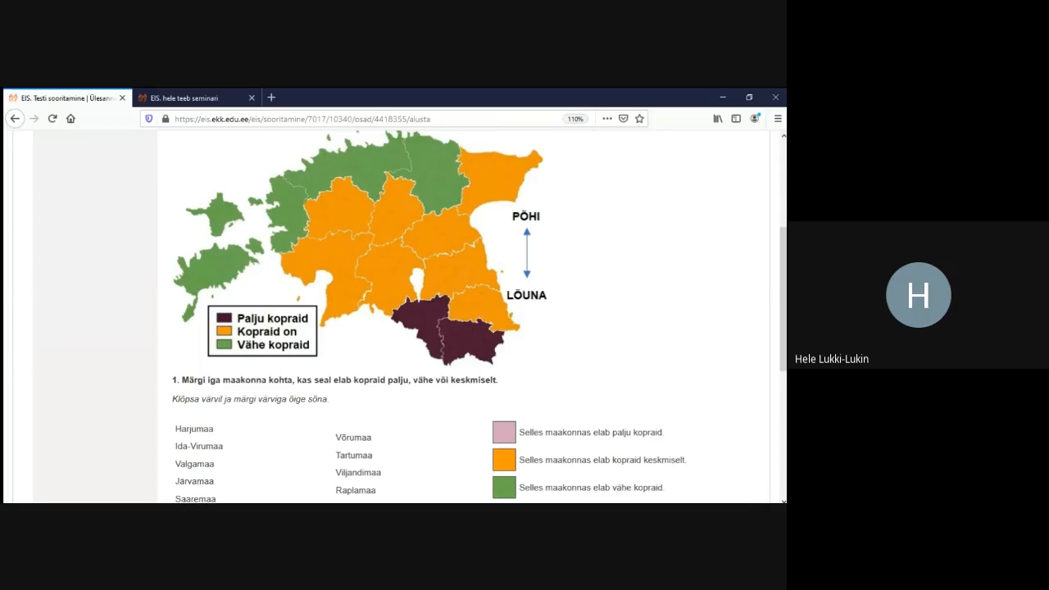
# Colour Võrumaa pink for many beavers and Tartumaa orange for a medium number
pyautogui.click(504, 433)
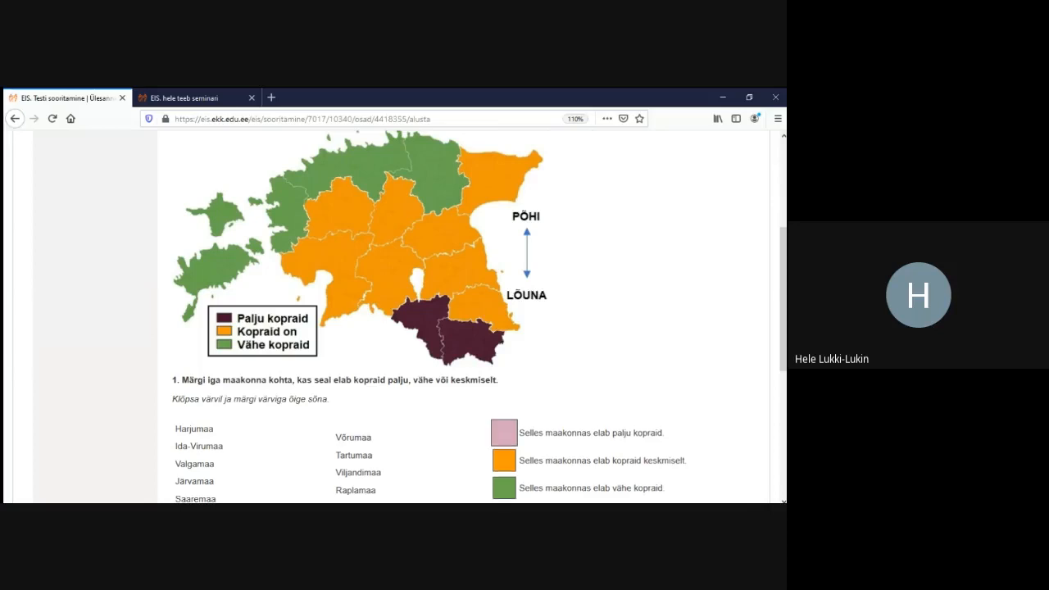
pyautogui.click(355, 438)
pyautogui.click(504, 460)
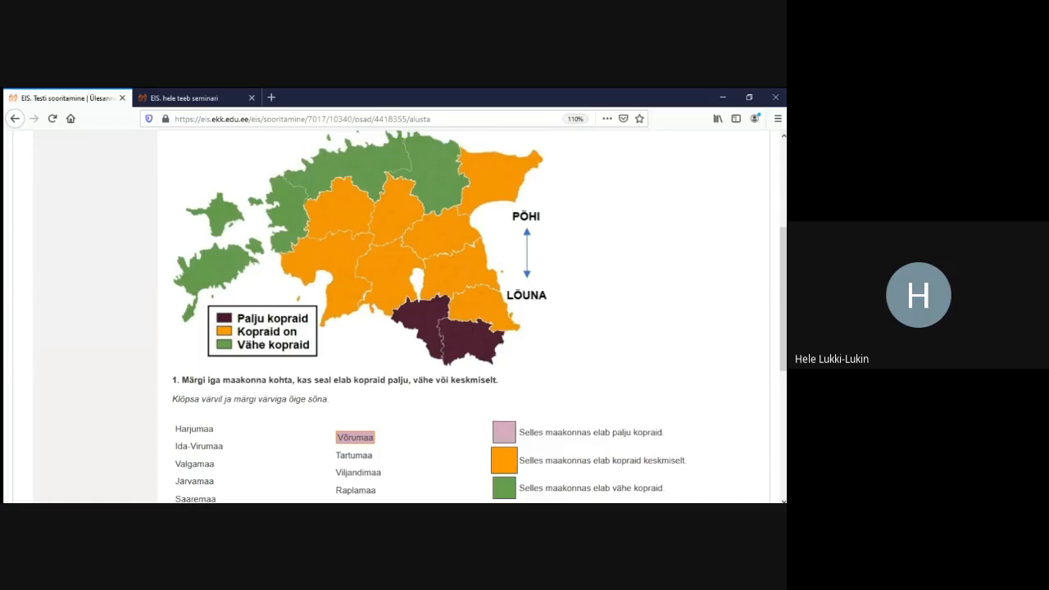
pyautogui.click(356, 454)
# Try the county-count slider, moving it to 4 and back to 0
pyautogui.scroll(-3, 394, 328)
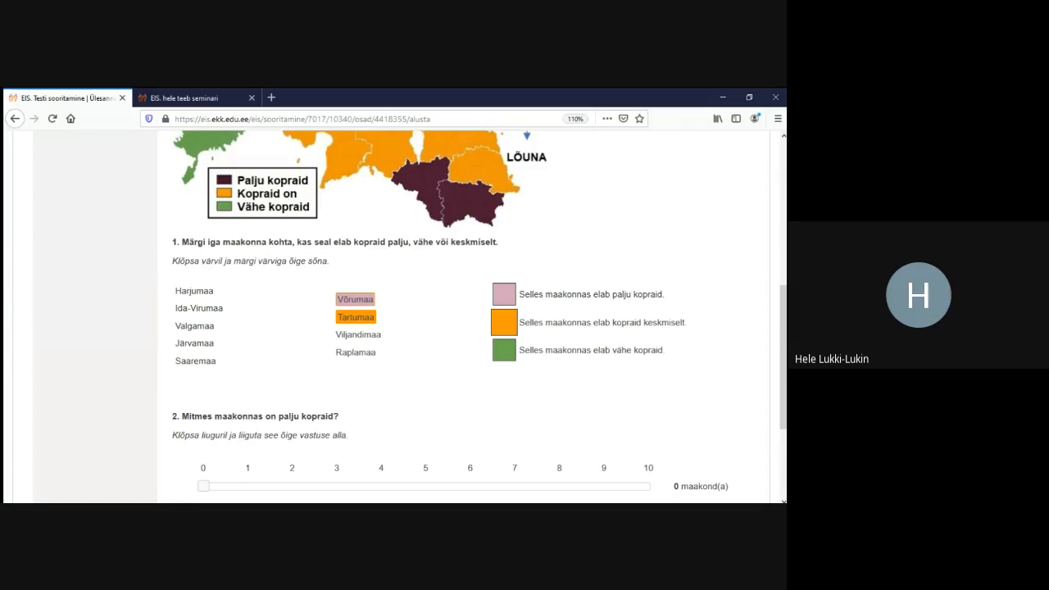
pyautogui.scroll(-2, 480, 312)
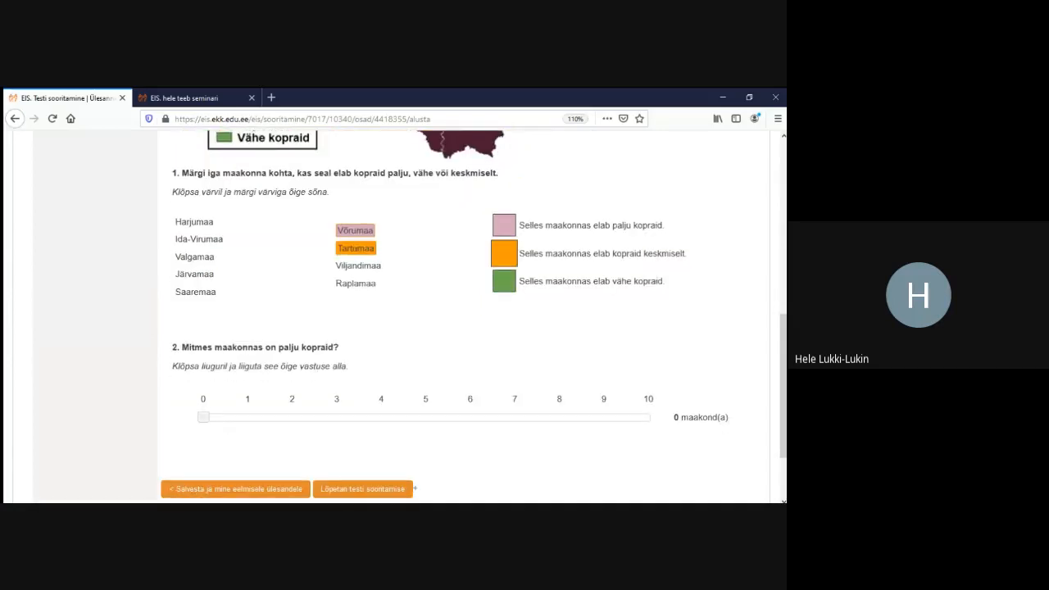
pyautogui.moveTo(203, 417); pyautogui.dragTo(382, 417)
pyautogui.moveTo(382, 417); pyautogui.dragTo(203, 417)
pyautogui.scroll(5, 385, 315)
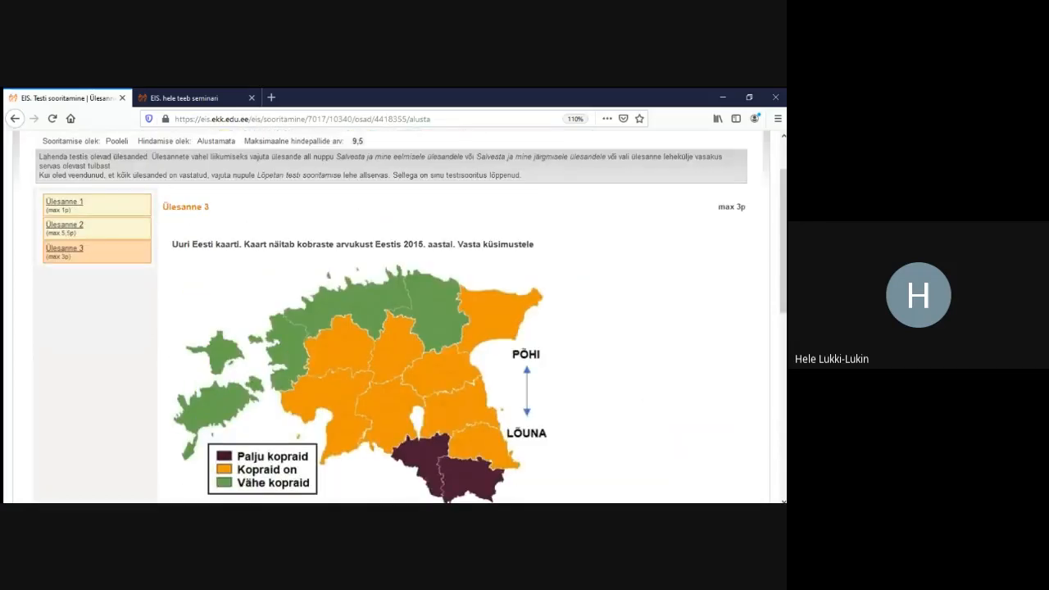
pyautogui.scroll(2, 385, 315)
# Open task 25038's Kasutamise ajalugu, which shows it is unused in any tests
pyautogui.click(185, 98)
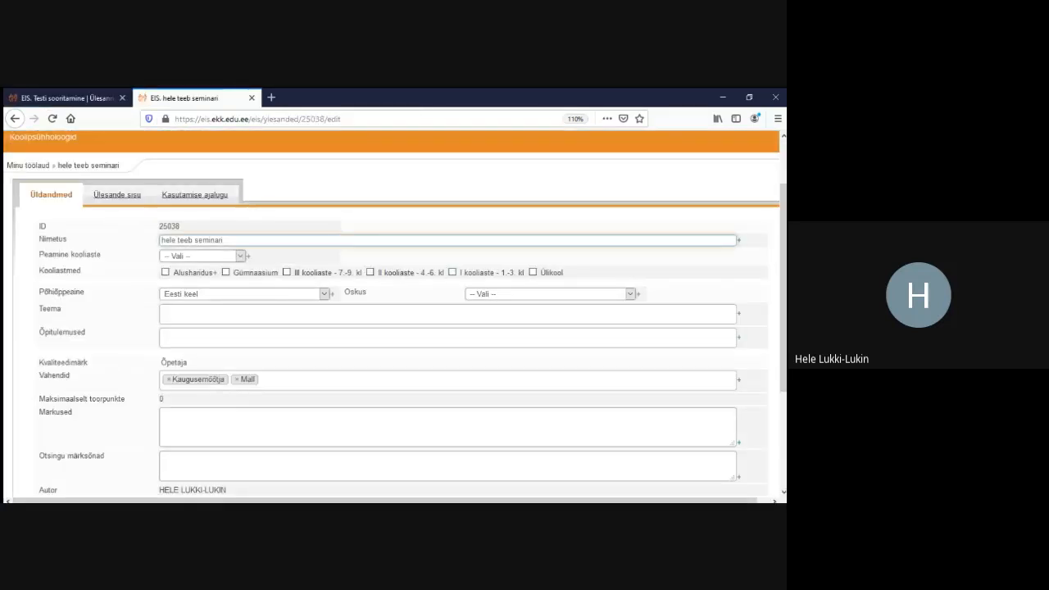
pyautogui.click(117, 195)
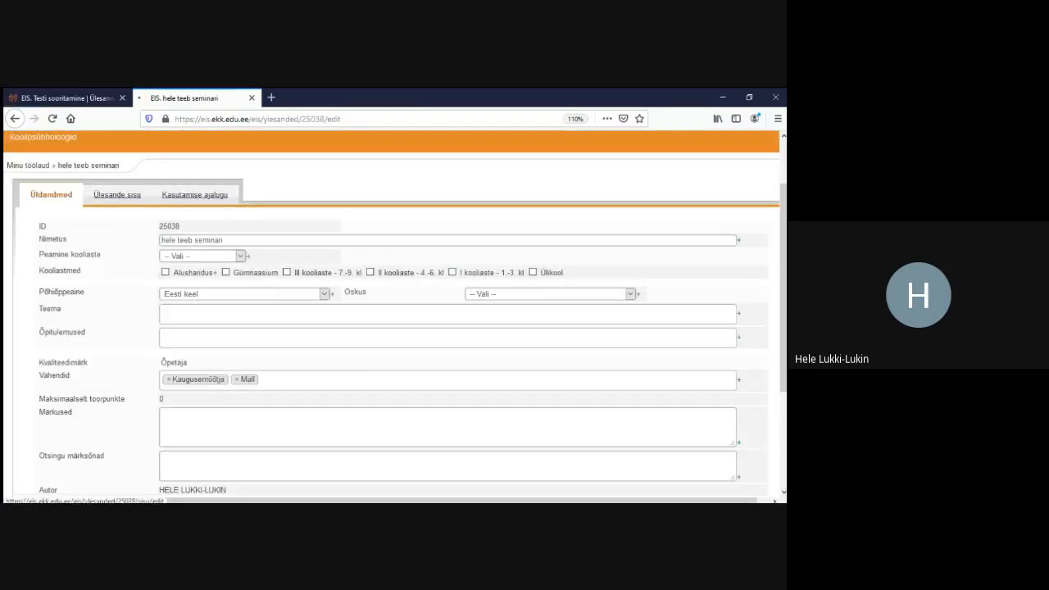
pyautogui.scroll(-2, 393, 328)
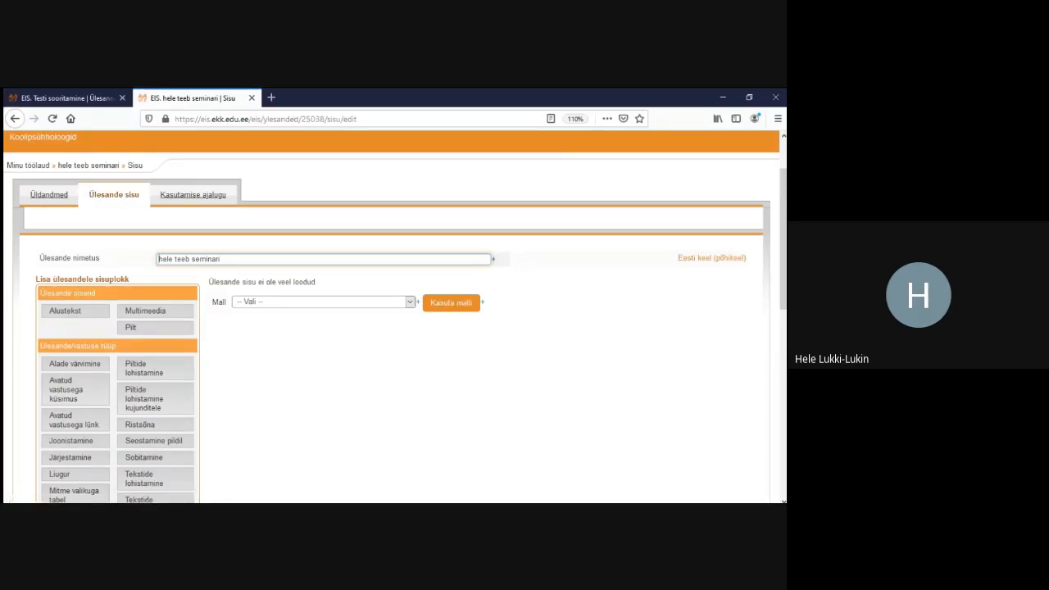
pyautogui.click(193, 195)
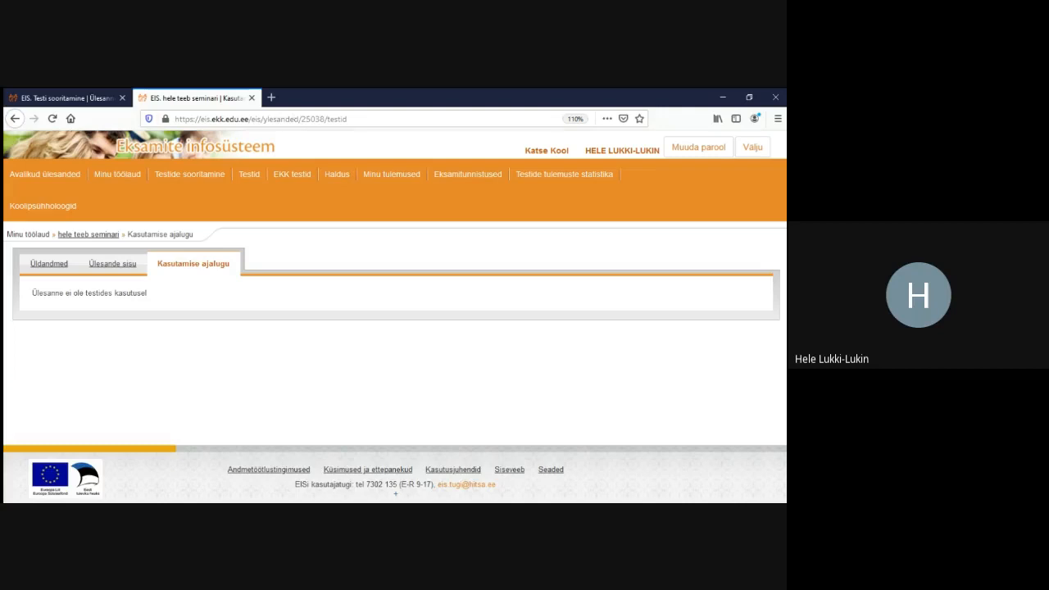
pyautogui.moveTo(32, 293); pyautogui.dragTo(147, 293)
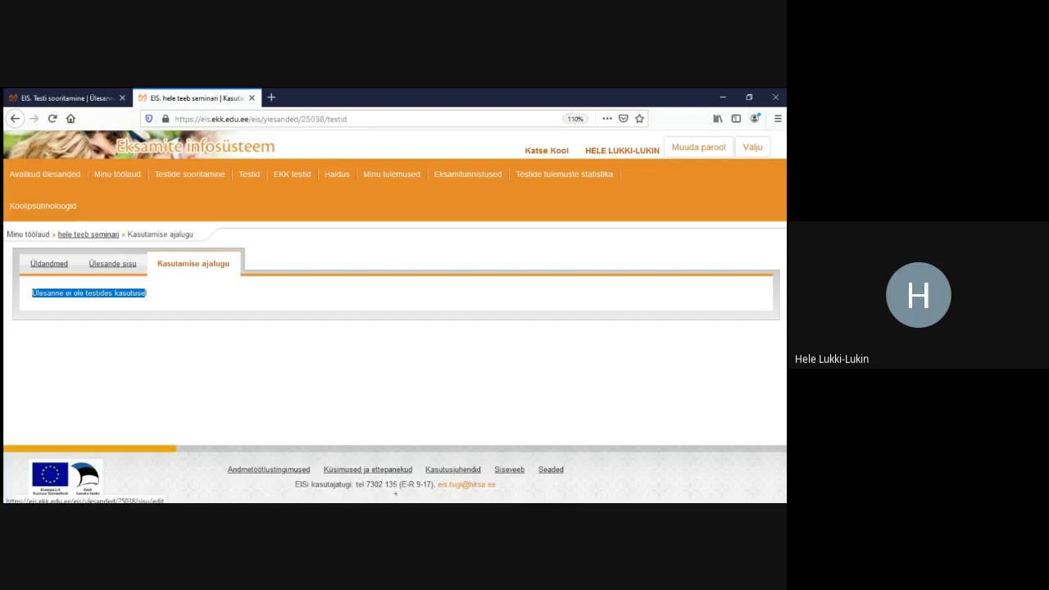
# Go back to Ülesande sisu and browse the Lisa ülesandele sisuplokk block types
pyautogui.click(112, 263)
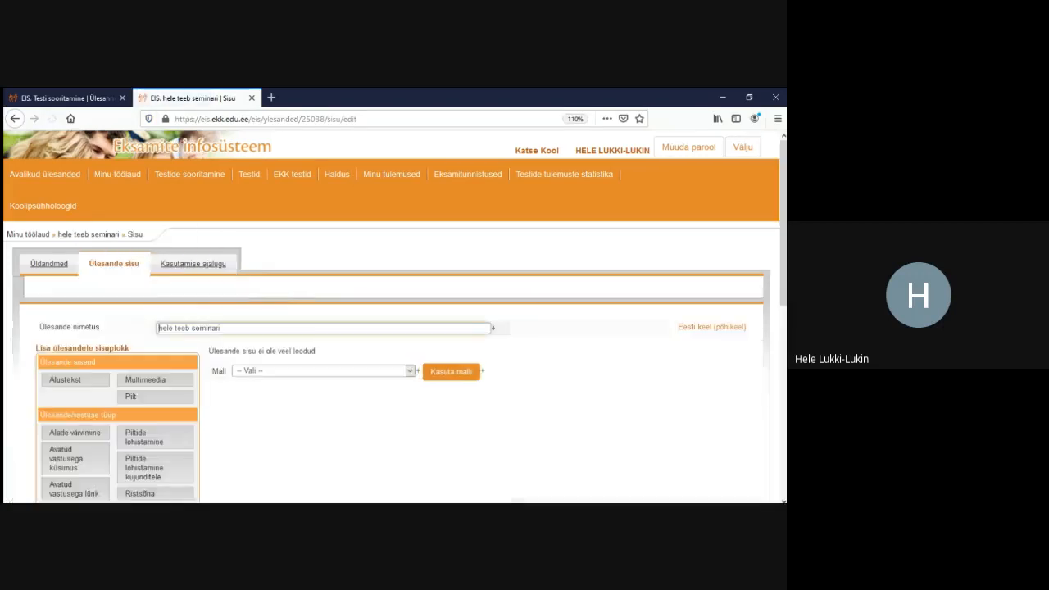
pyautogui.scroll(-2, 395, 315)
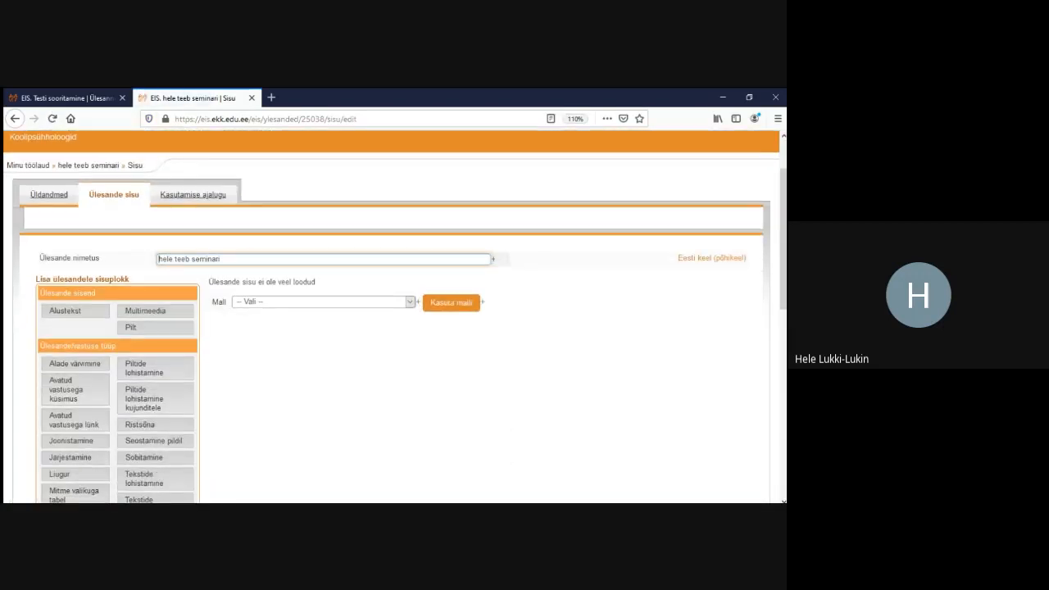
pyautogui.scroll(-1, 395, 316)
pyautogui.scroll(-2, 395, 315)
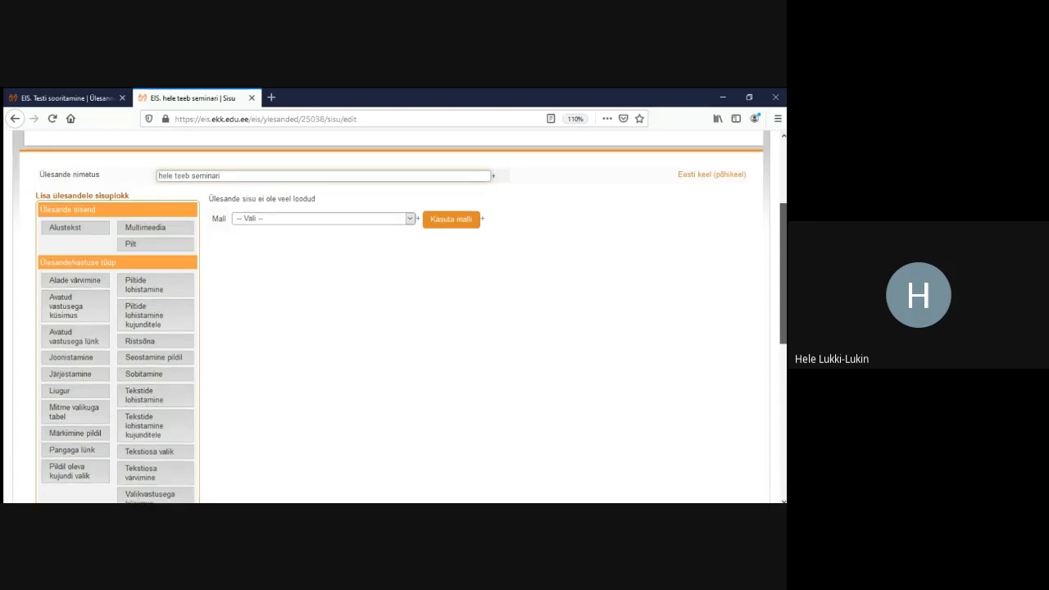
pyautogui.scroll(-1, 395, 315)
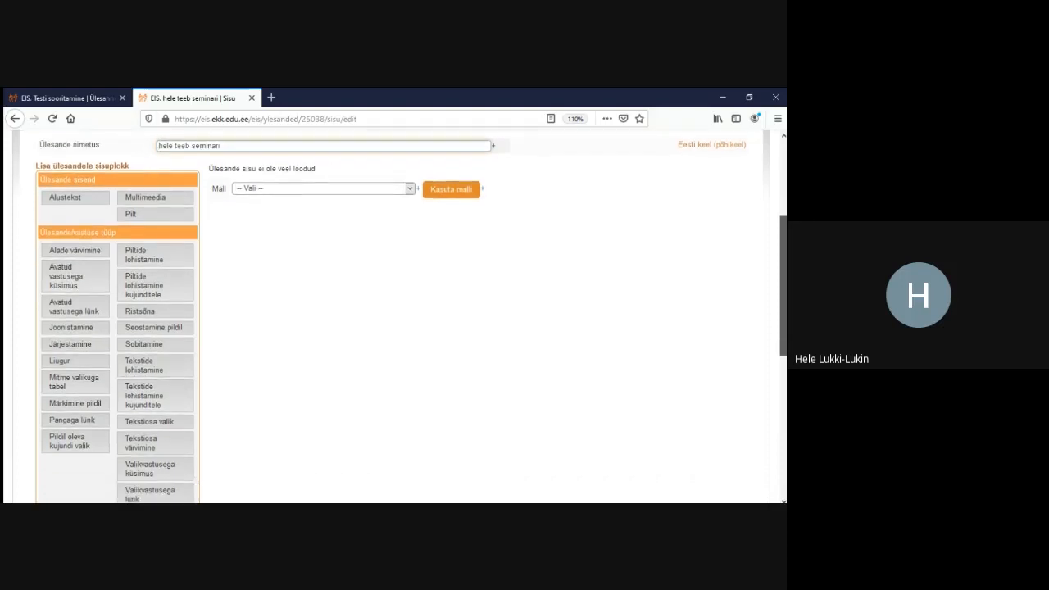
pyautogui.scroll(-1, 395, 316)
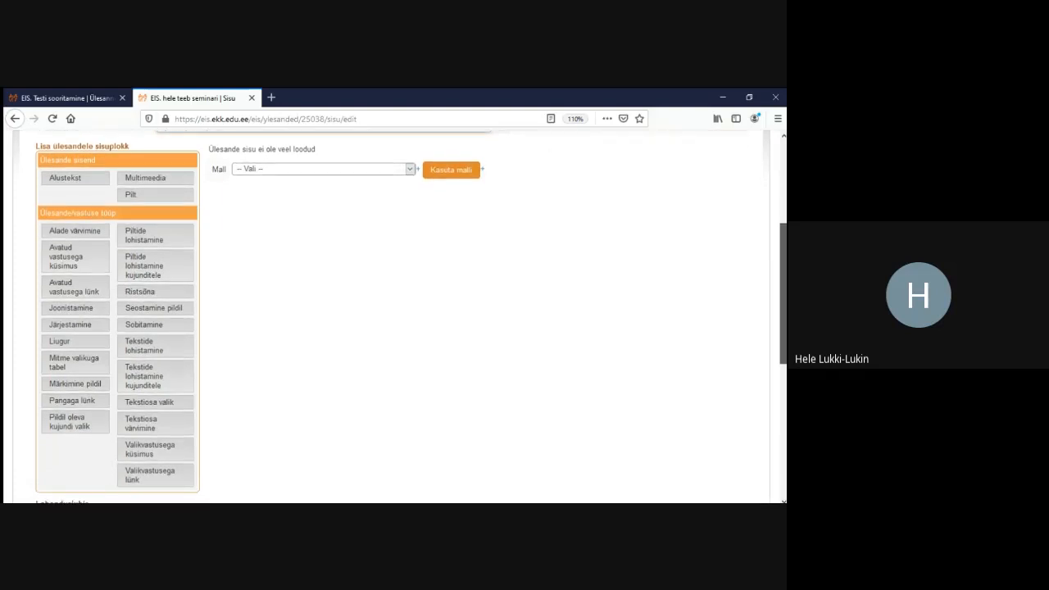
pyautogui.scroll(1, 410, 316)
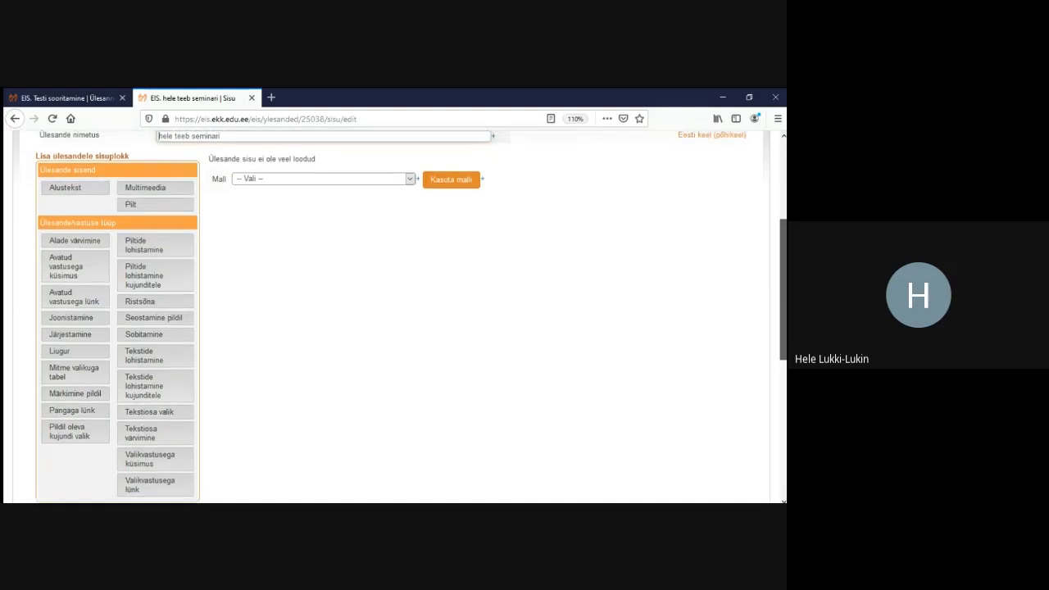
pyautogui.scroll(3, 395, 315)
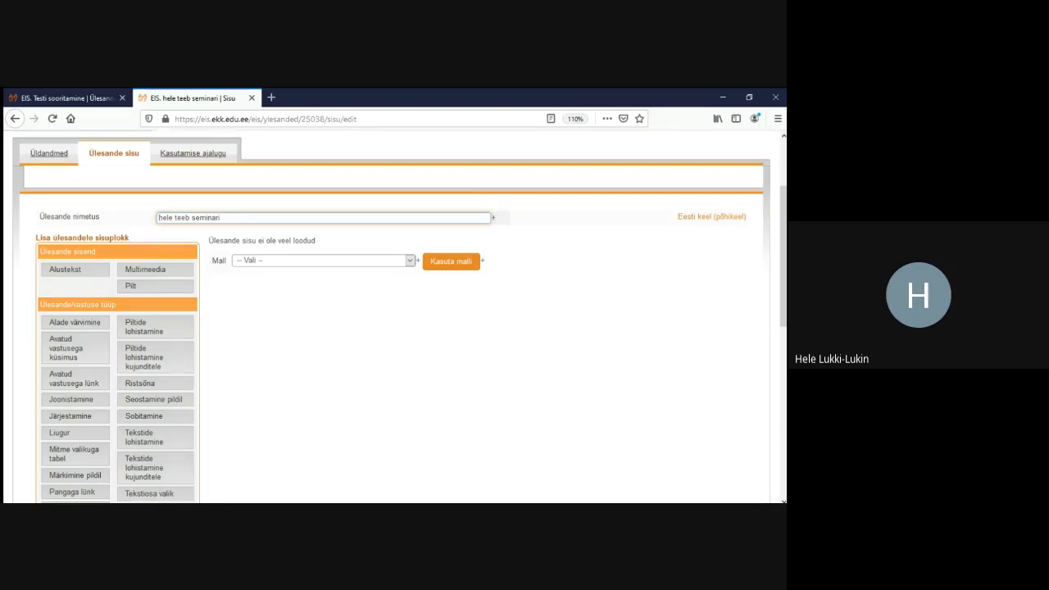
pyautogui.moveTo(39, 304); pyautogui.dragTo(118, 304)
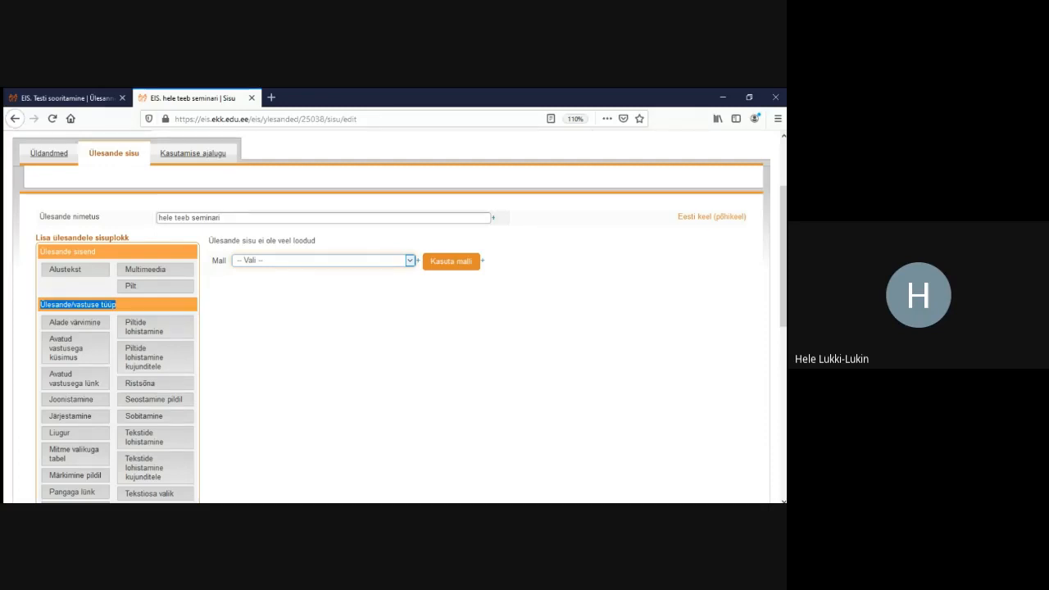
# Apply the 'Alustabel (20 rida, nummerdatud)' template to create an Alustekst table block
pyautogui.press('Down')
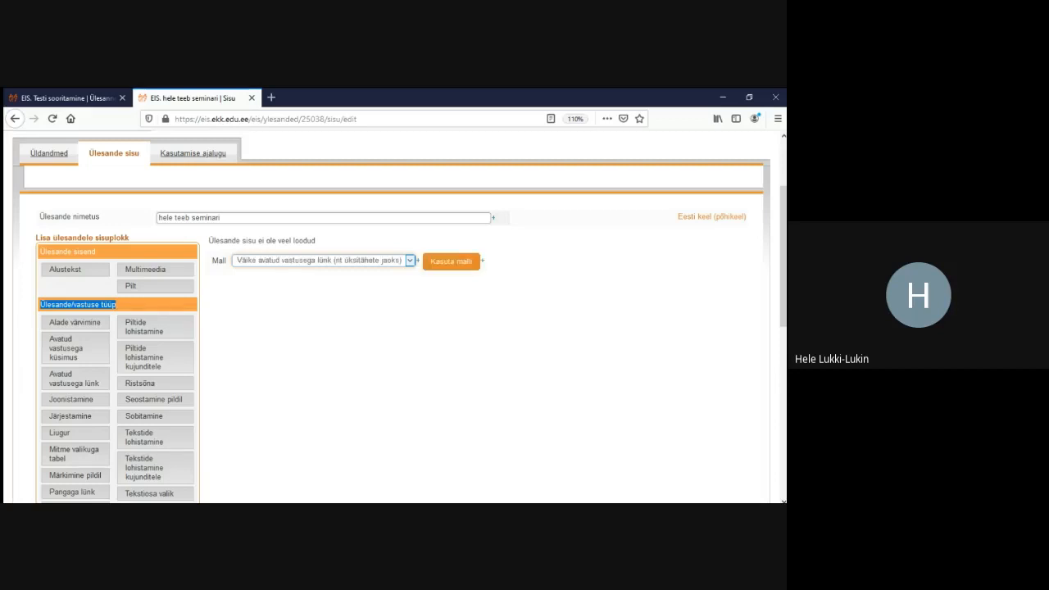
pyautogui.click(451, 261)
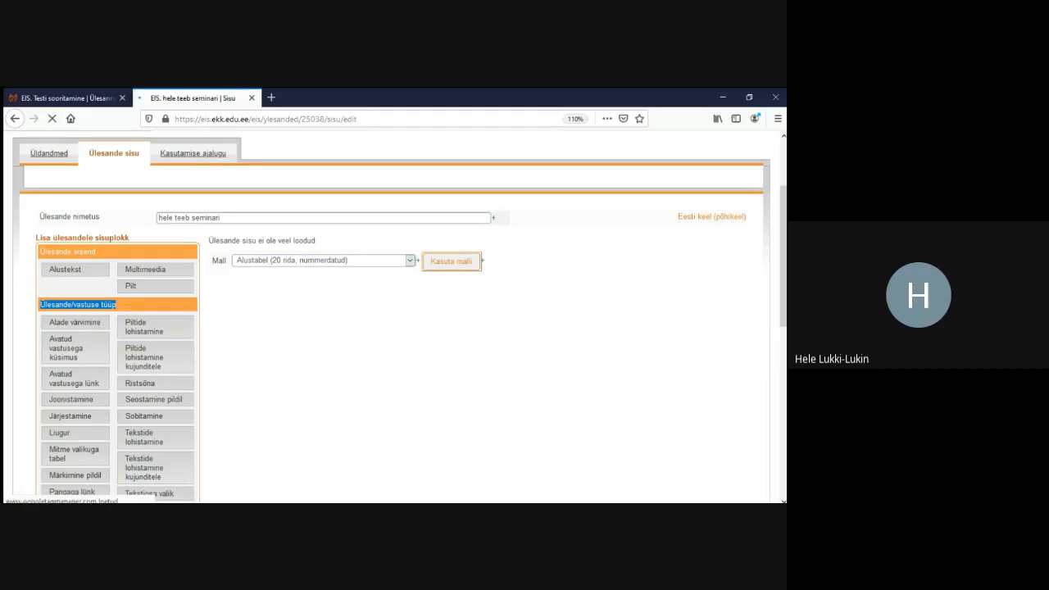
pyautogui.scroll(-3, 395, 315)
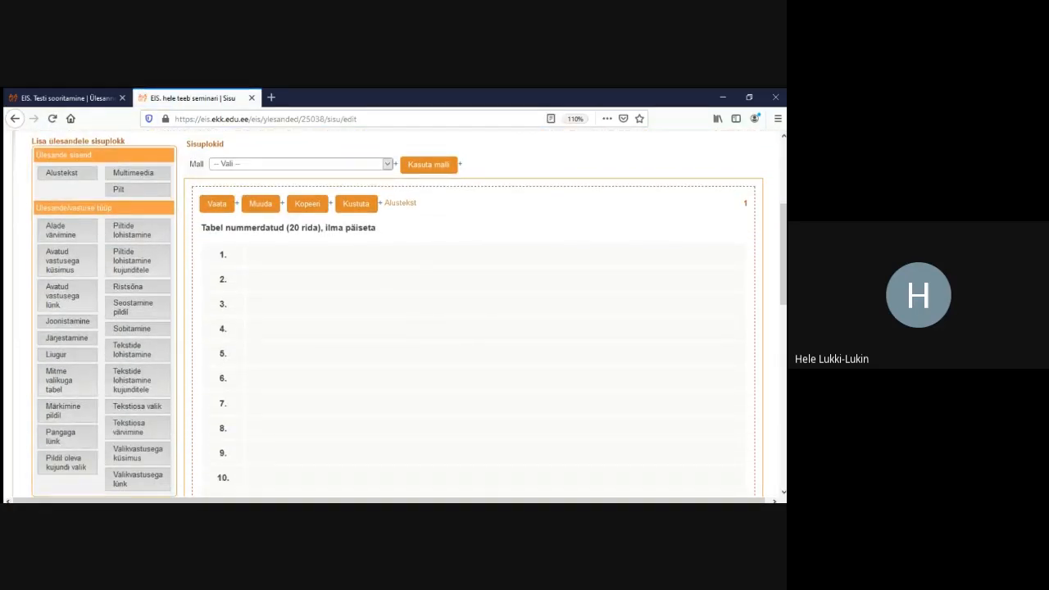
pyautogui.scroll(-3, 395, 315)
pyautogui.scroll(2, 395, 316)
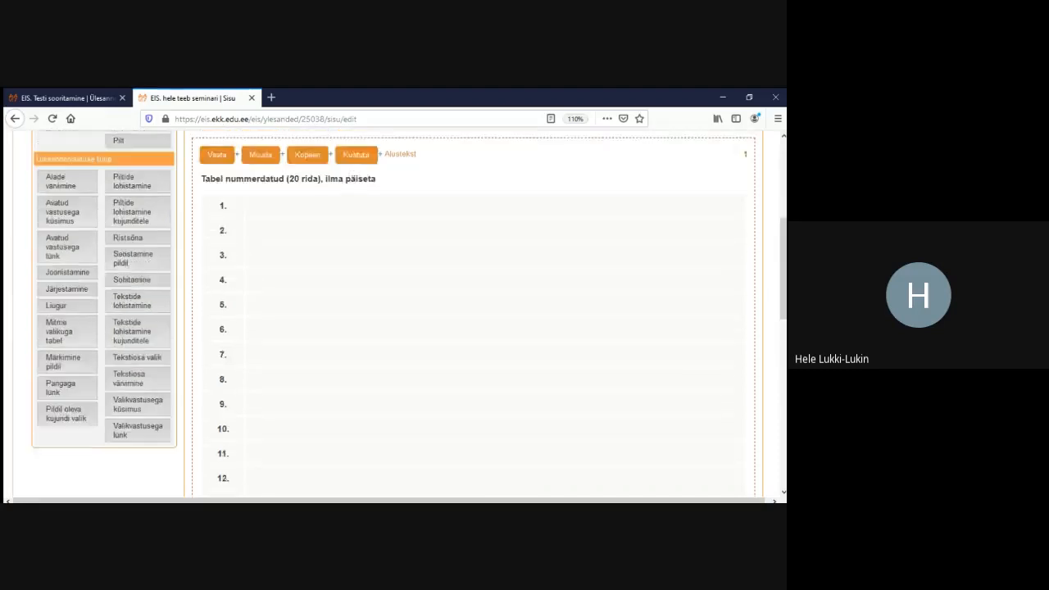
pyautogui.scroll(5, 395, 316)
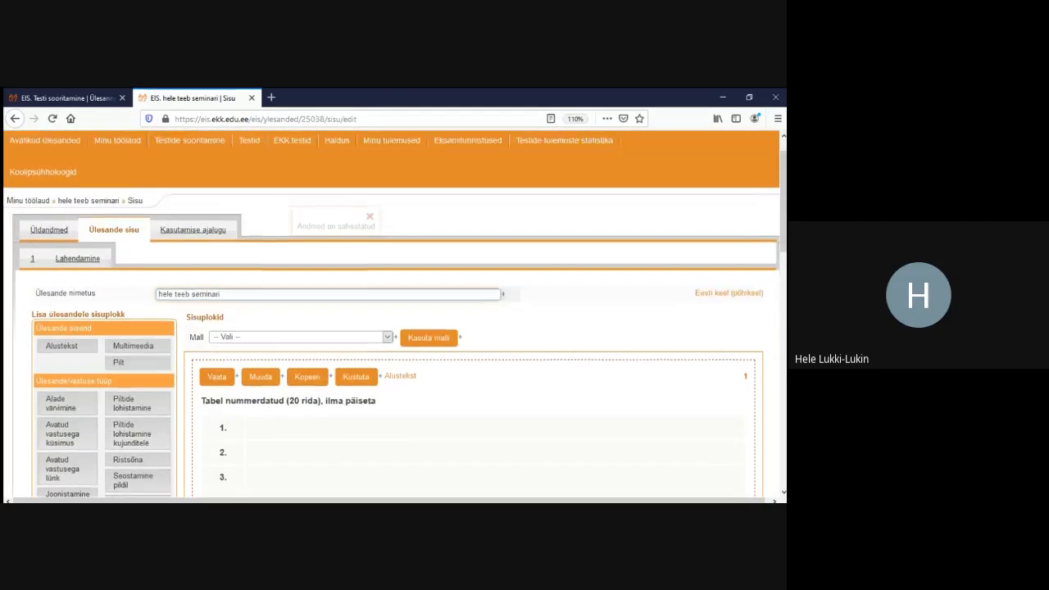
pyautogui.scroll(-3, 395, 316)
pyautogui.scroll(4, 396, 316)
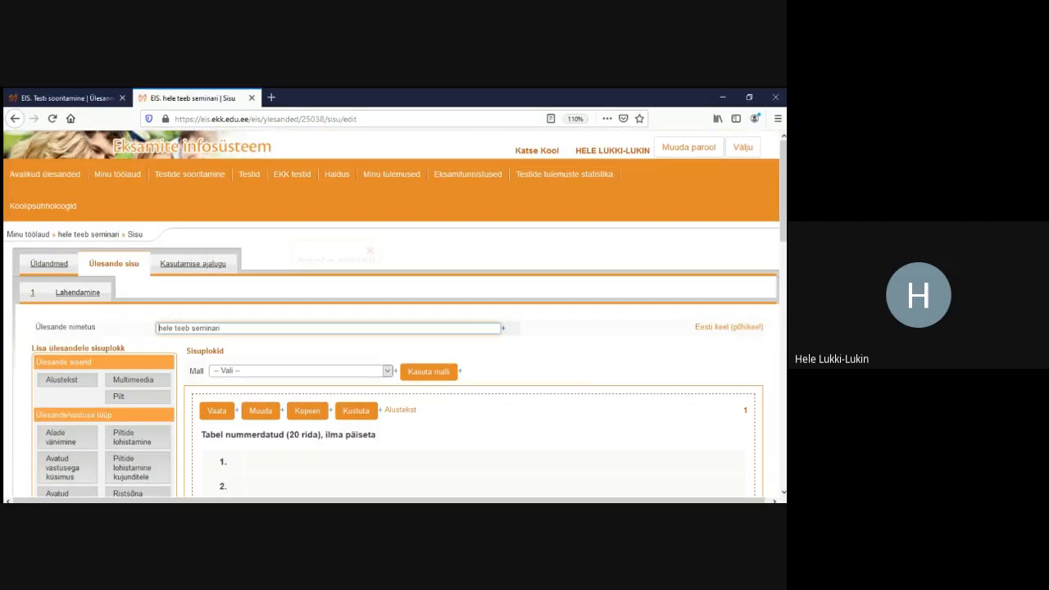
pyautogui.scroll(-3, 395, 315)
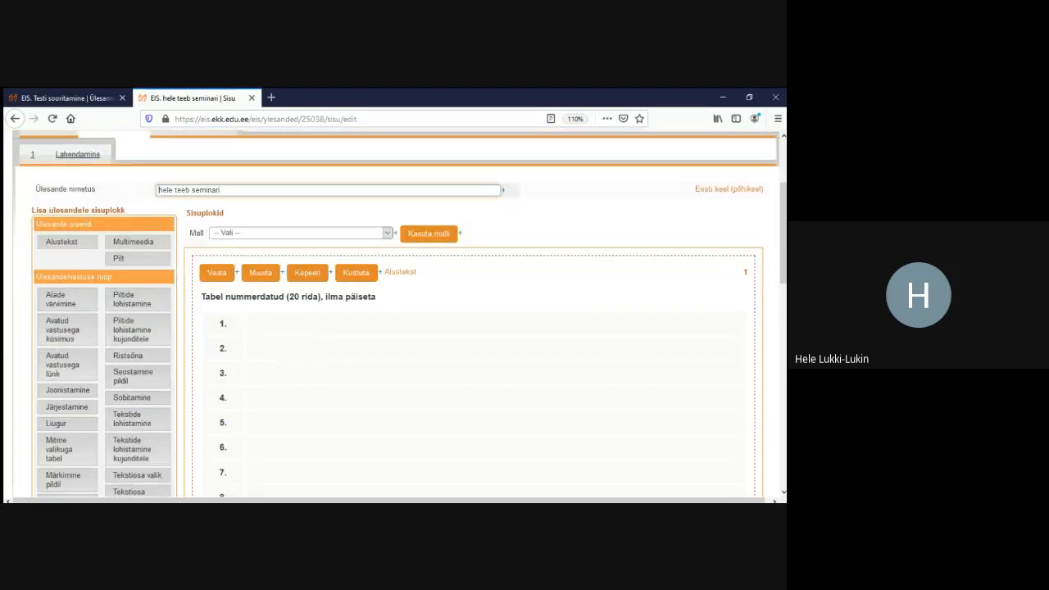
pyautogui.scroll(-3, 395, 316)
pyautogui.scroll(3, 395, 315)
# Insert the 'Teksti alustabel pildiga' content template so the task shows pages 1, 2 and 3
pyautogui.click(388, 233)
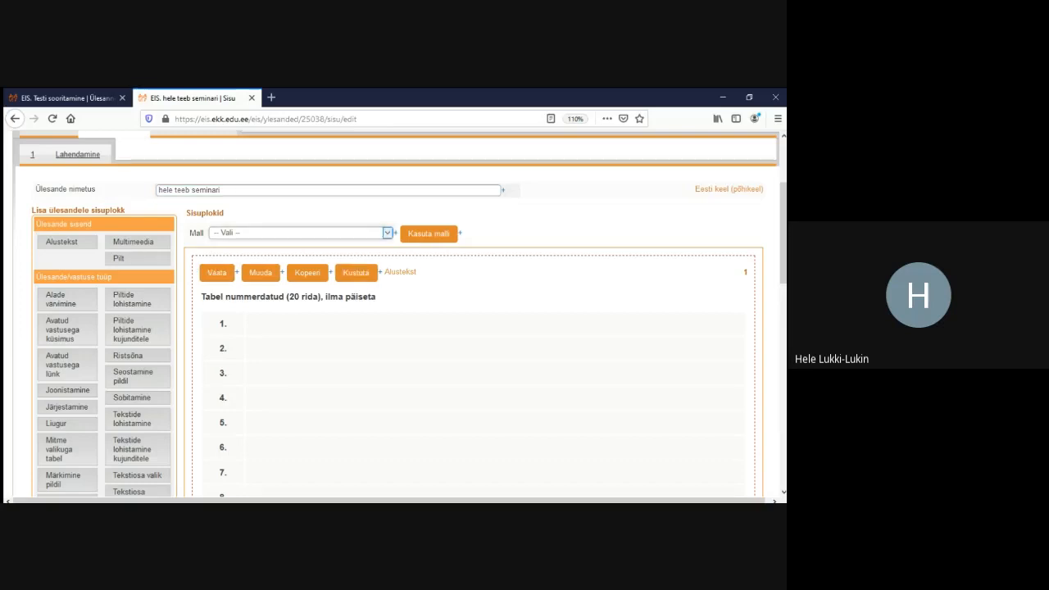
pyautogui.click(221, 273)
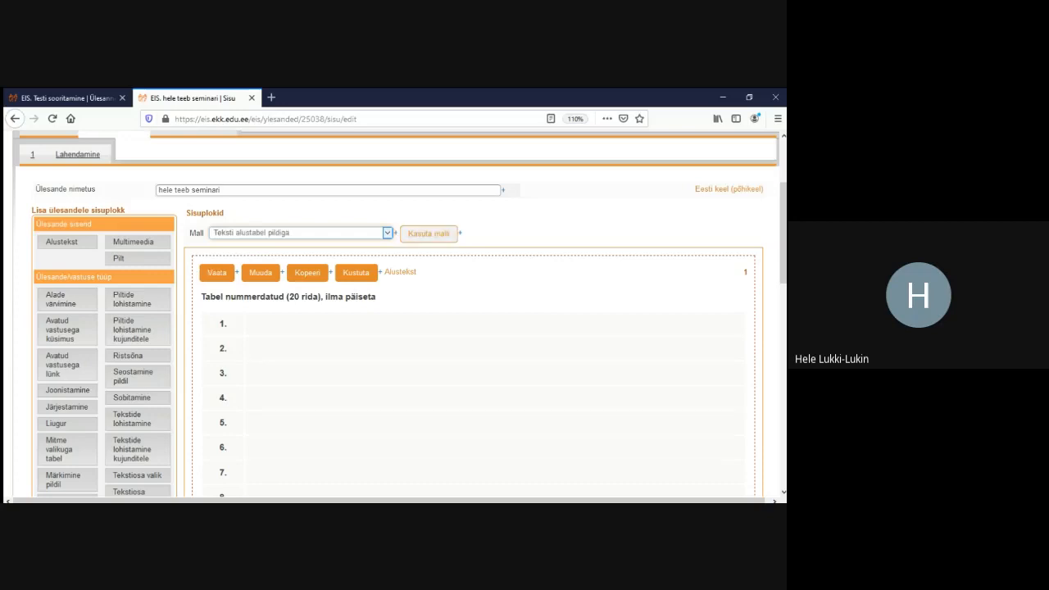
pyautogui.click(428, 232)
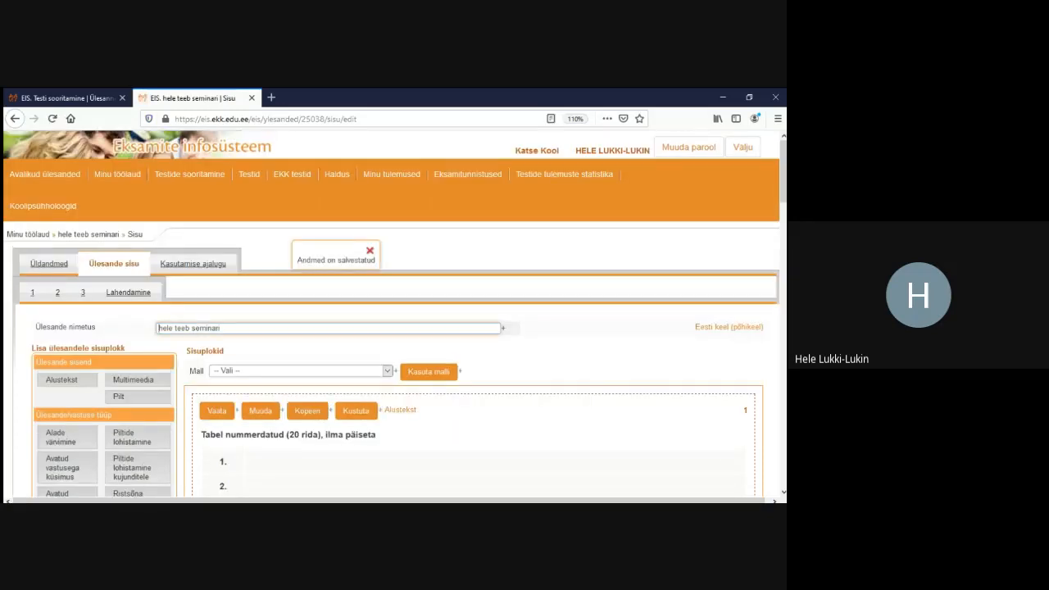
pyautogui.scroll(-4, 394, 328)
pyautogui.scroll(-1, 394, 327)
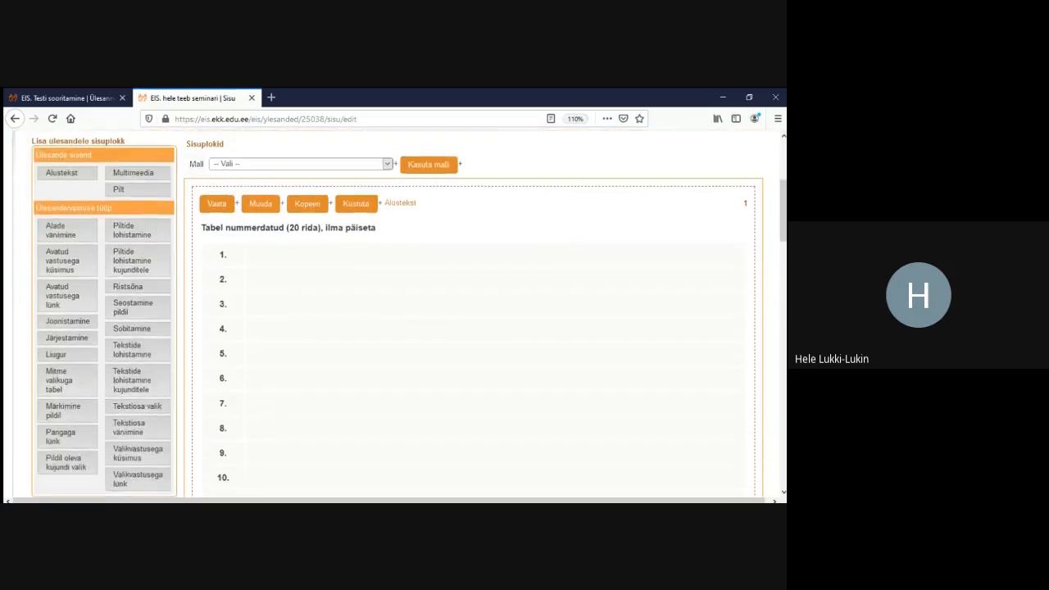
pyautogui.scroll(2, 394, 328)
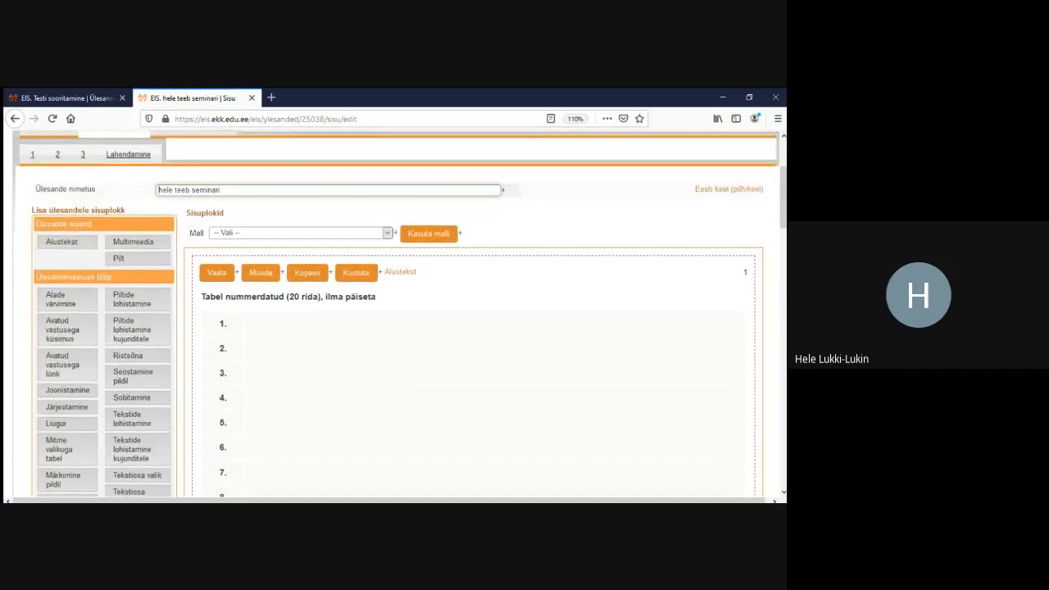
pyautogui.scroll(-5, 393, 328)
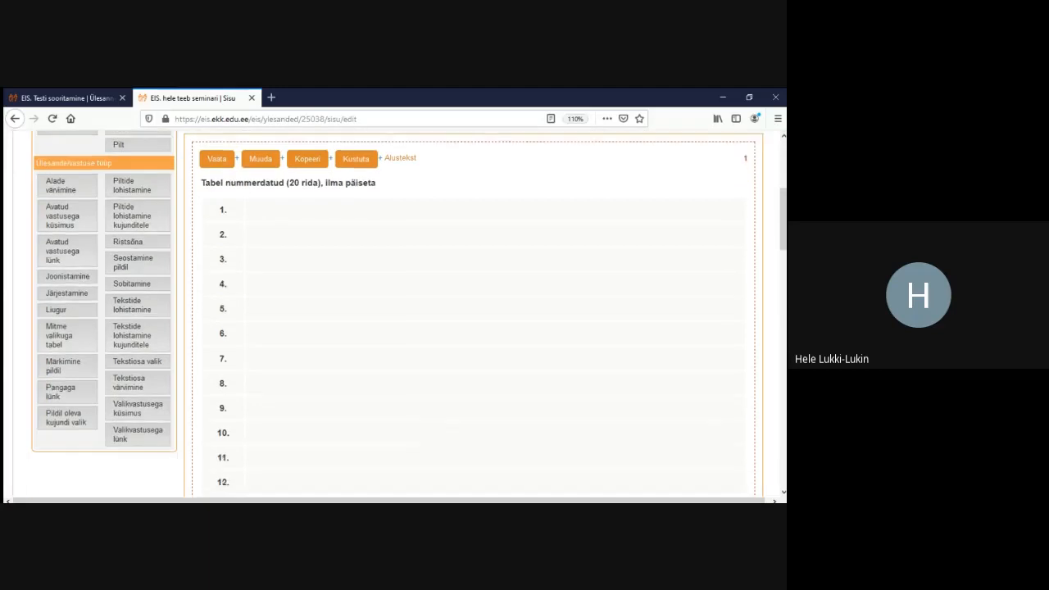
pyautogui.scroll(-8, 393, 328)
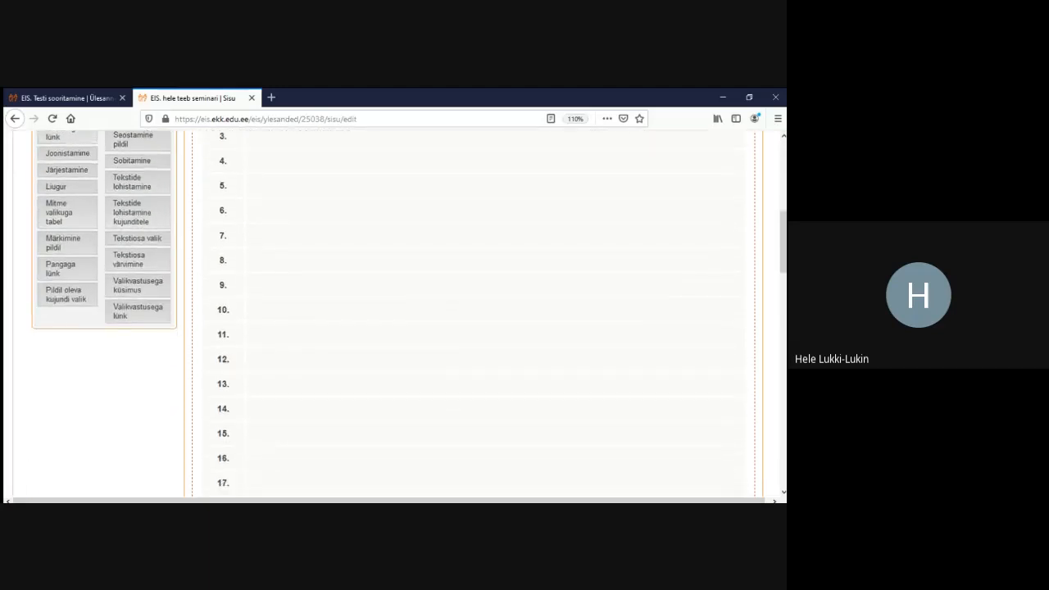
pyautogui.scroll(-2, 393, 328)
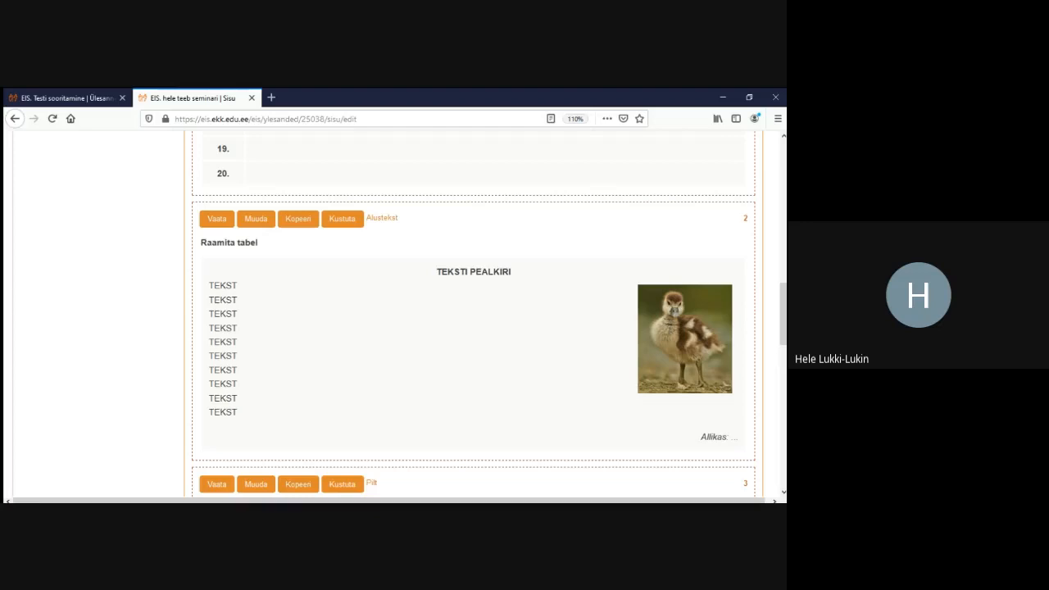
pyautogui.scroll(-3, 394, 327)
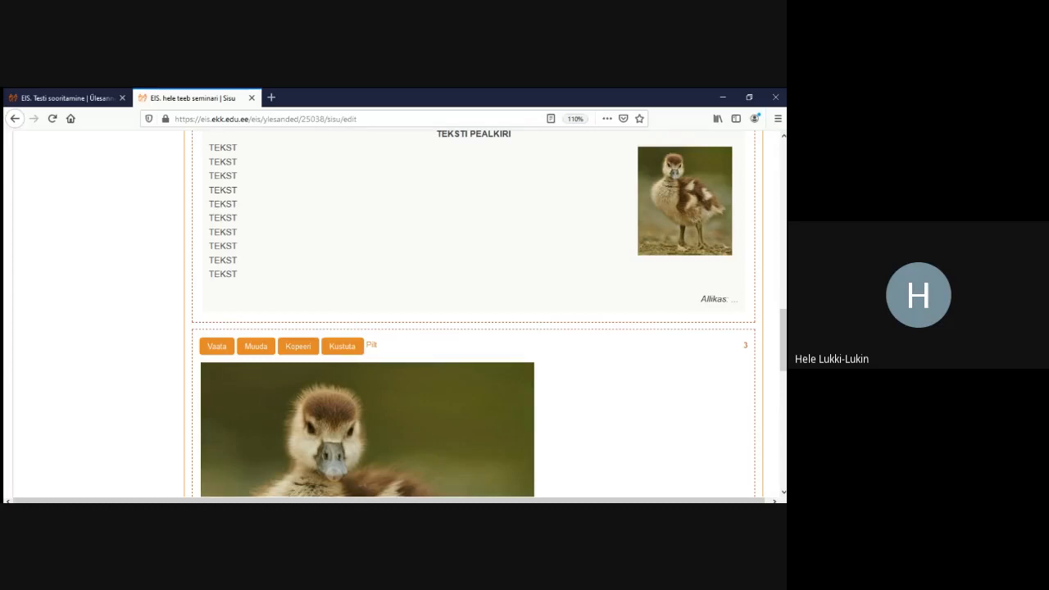
pyautogui.scroll(15, 484, 311)
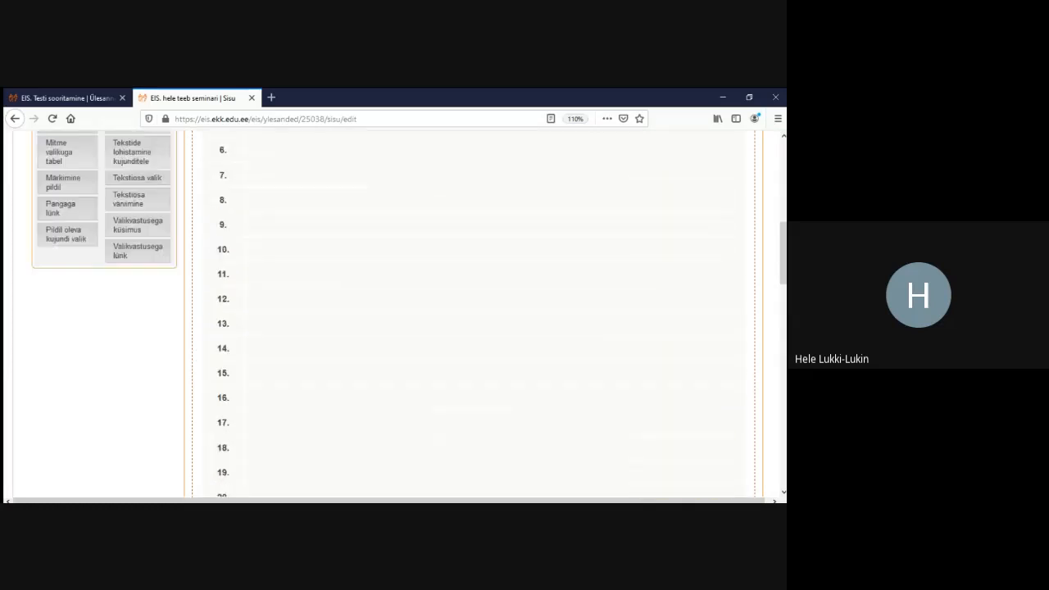
pyautogui.scroll(3, 159, 328)
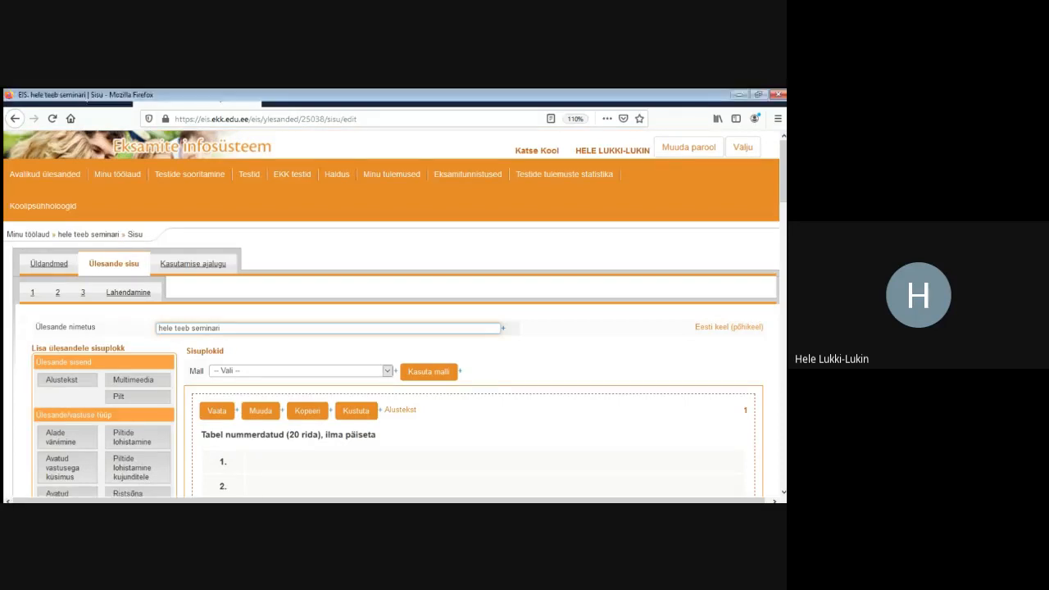
pyautogui.moveTo(28, 293); pyautogui.dragTo(83, 293)
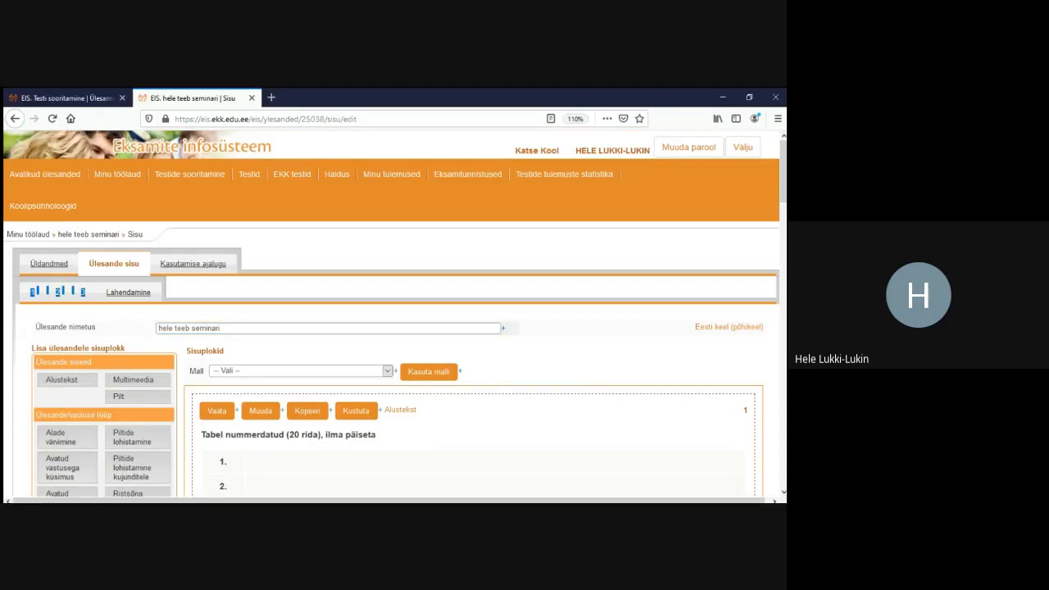
pyautogui.scroll(-10, 393, 328)
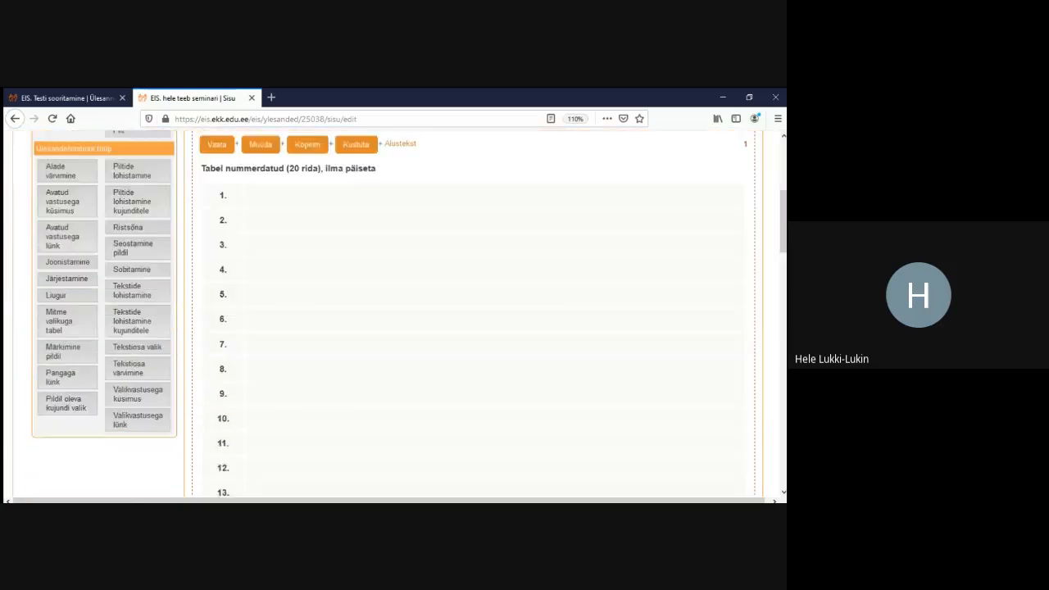
pyautogui.scroll(-5, 476, 328)
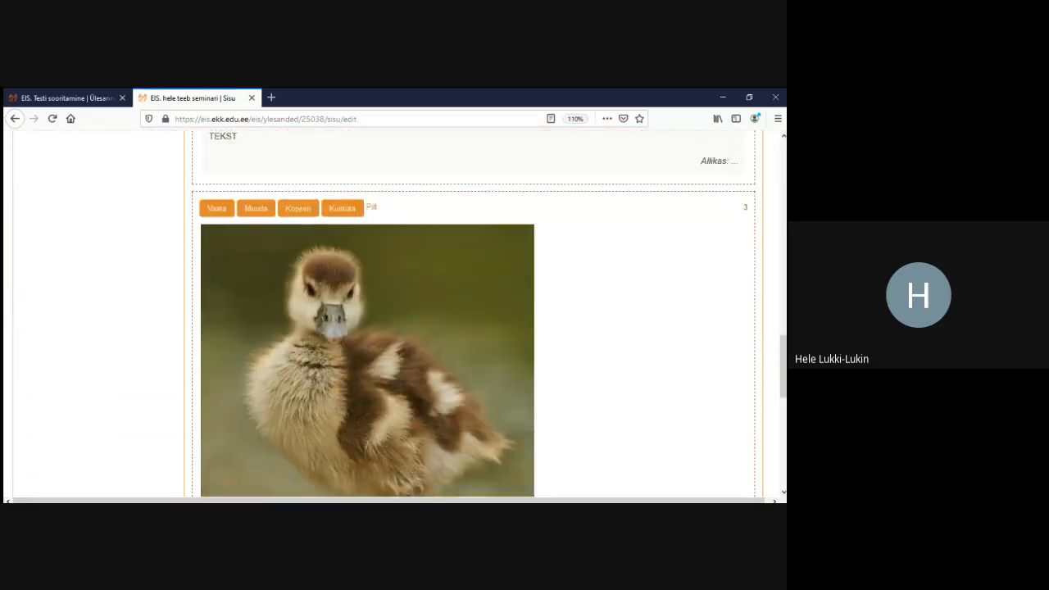
pyautogui.scroll(1, 475, 328)
pyautogui.scroll(3, 475, 328)
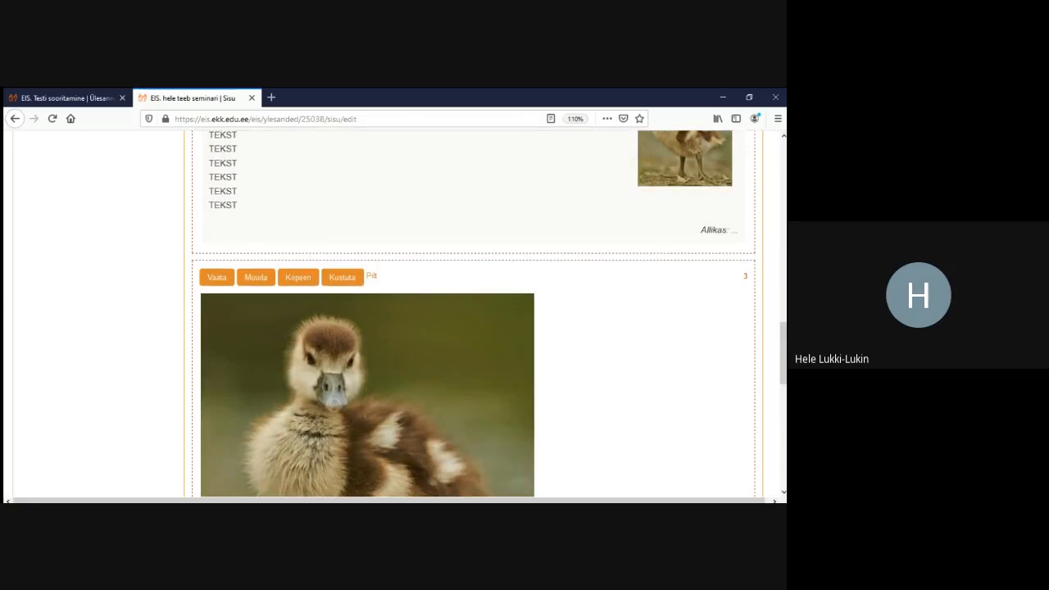
pyautogui.scroll(20, 476, 328)
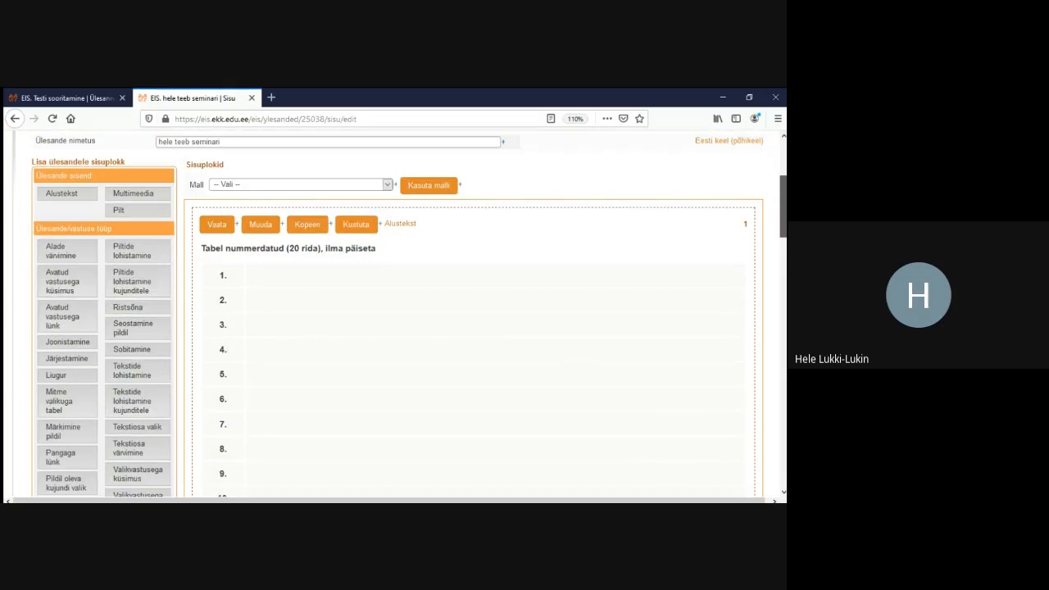
pyautogui.scroll(3, 476, 328)
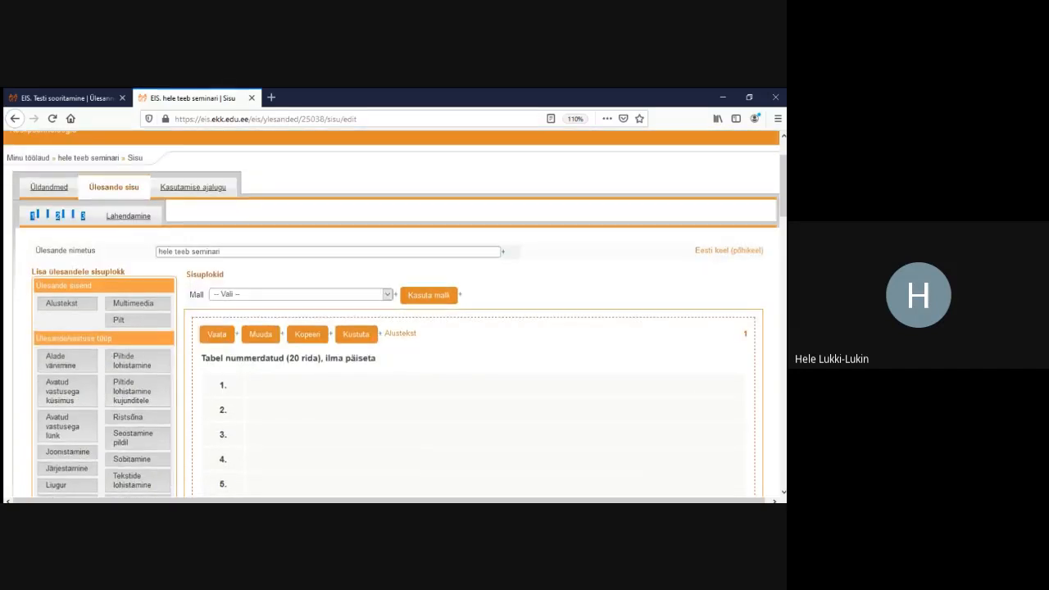
# Review the Lahendamine preview of the numbered 20-row table and the framed TEKST table with the photo
pyautogui.click(128, 216)
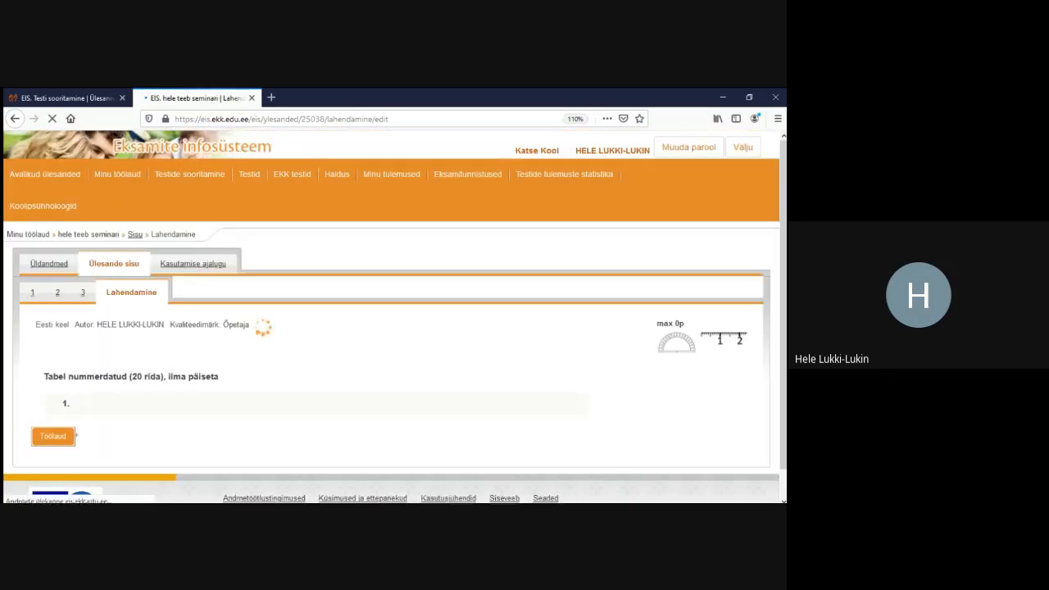
pyautogui.scroll(-3, 391, 328)
pyautogui.scroll(-2, 392, 316)
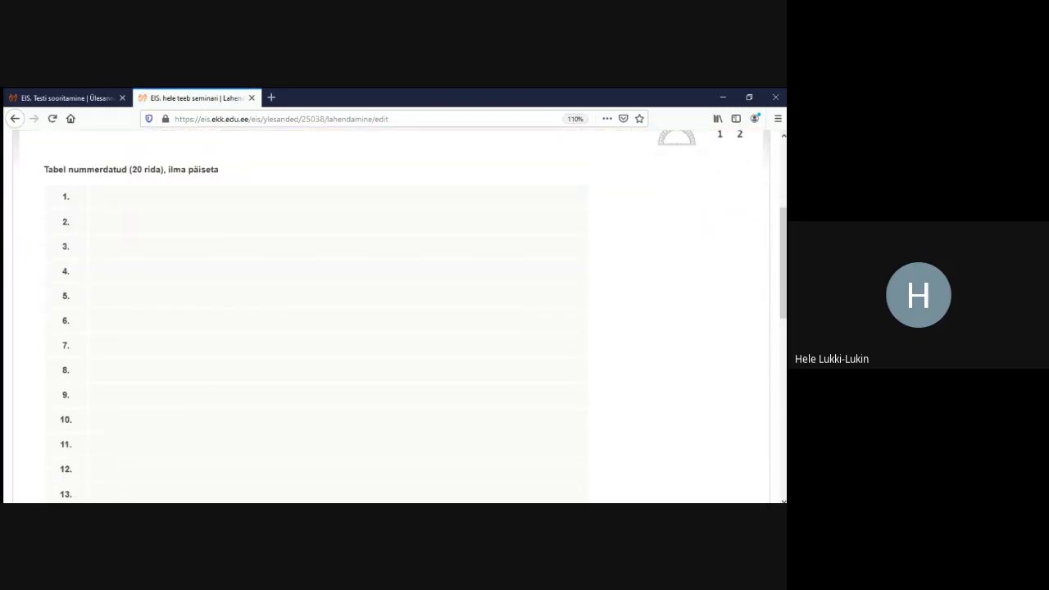
pyautogui.scroll(3, 391, 316)
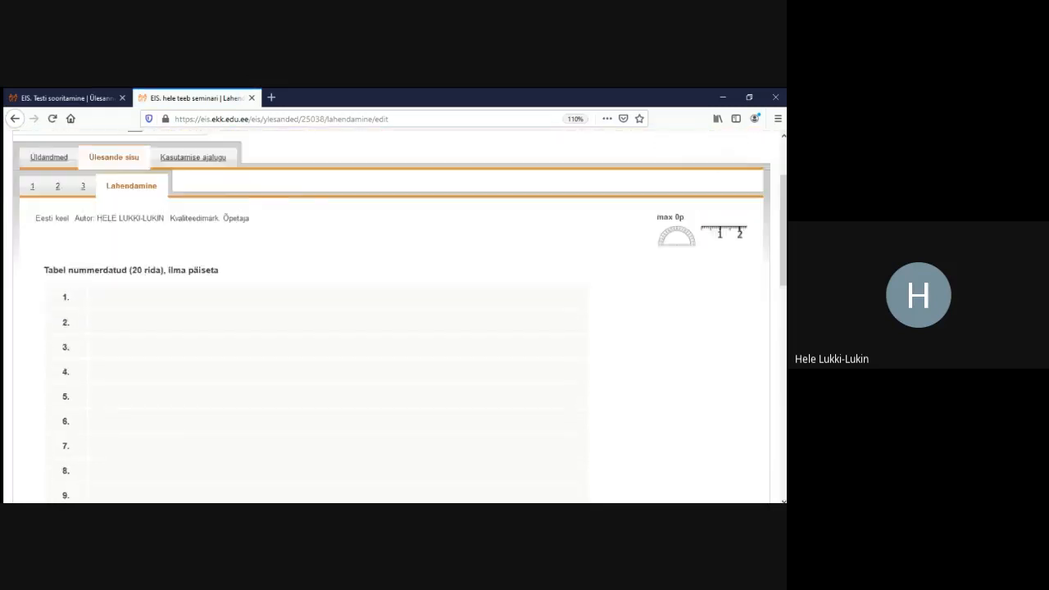
pyautogui.scroll(-3, 392, 316)
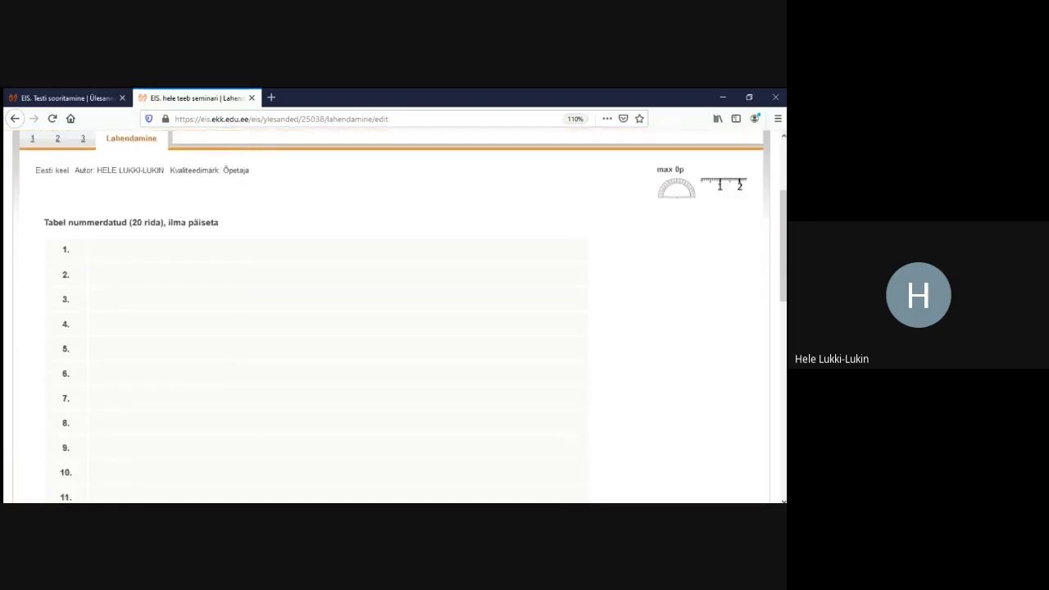
pyautogui.scroll(-10, 392, 315)
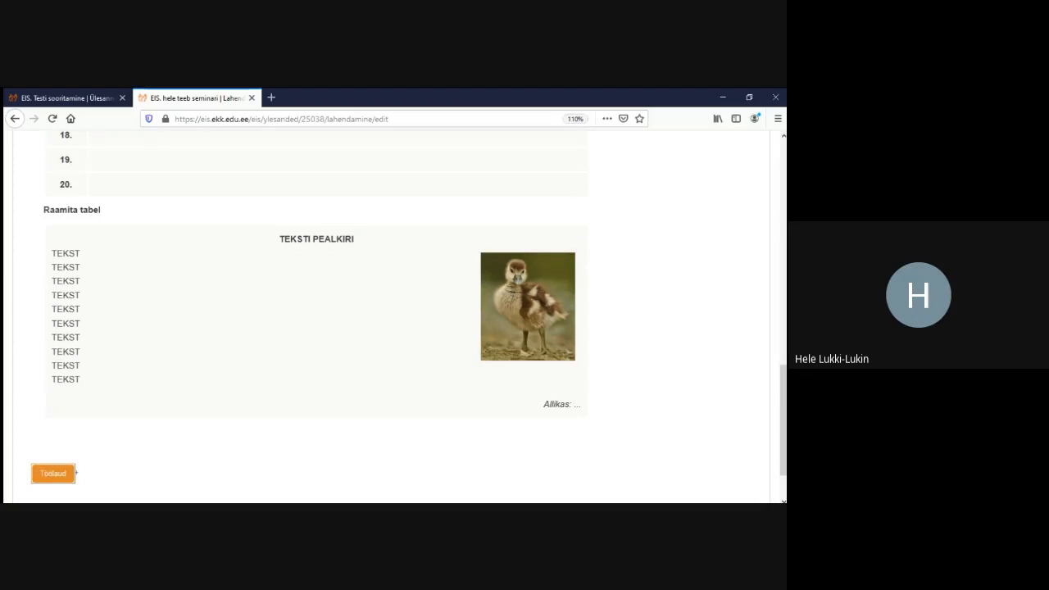
pyautogui.scroll(2, 391, 316)
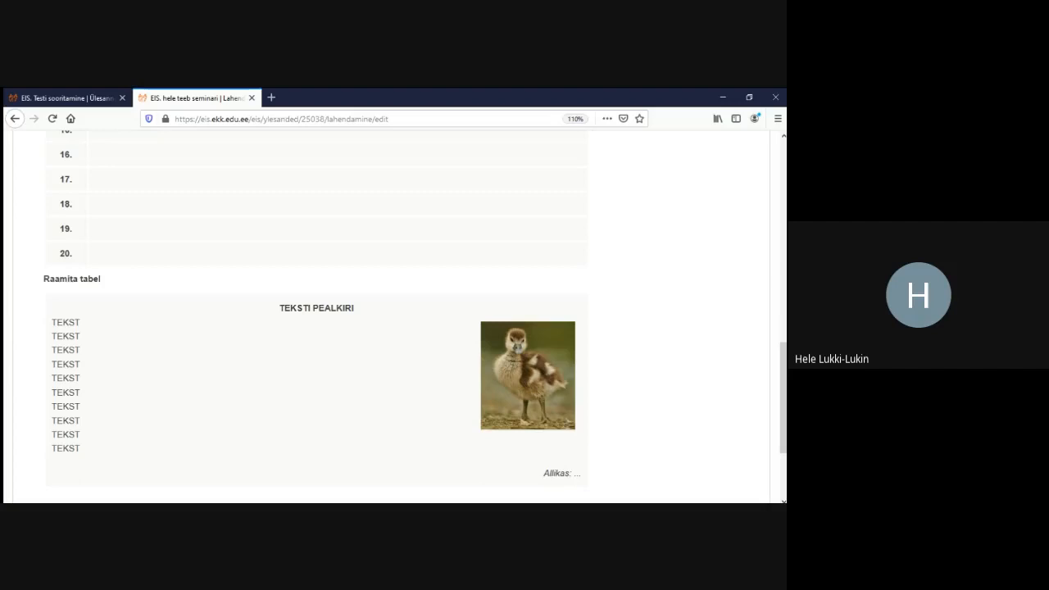
pyautogui.scroll(15, 392, 315)
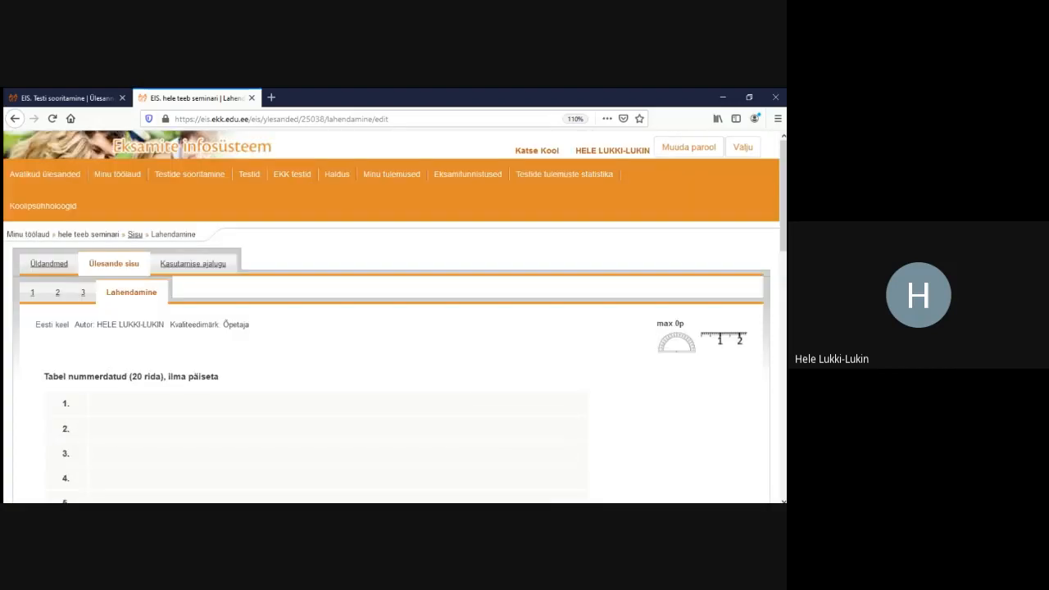
# Move the Raamita tabel block above the Tabel nummerdatud block and save the content
pyautogui.click(114, 264)
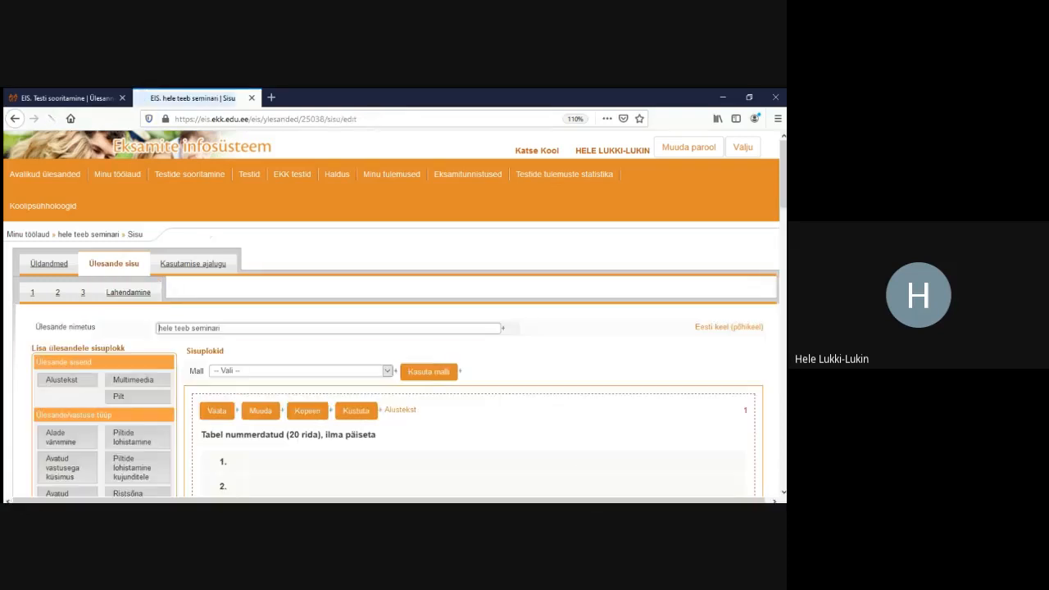
pyautogui.scroll(-1, 392, 316)
pyautogui.scroll(-7, 392, 316)
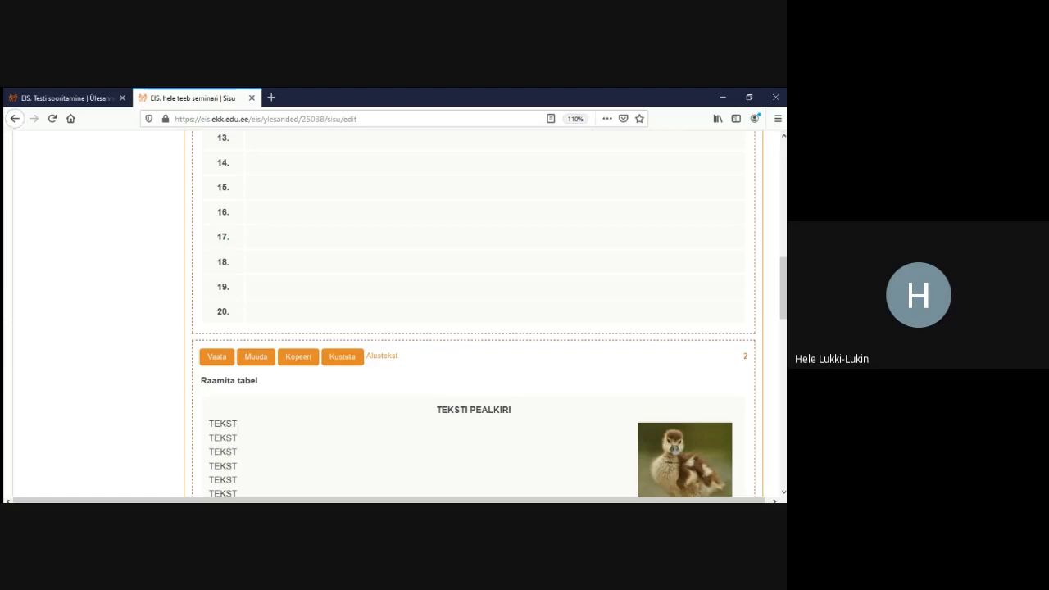
pyautogui.moveTo(474, 406); pyautogui.dragTo(473, 300)
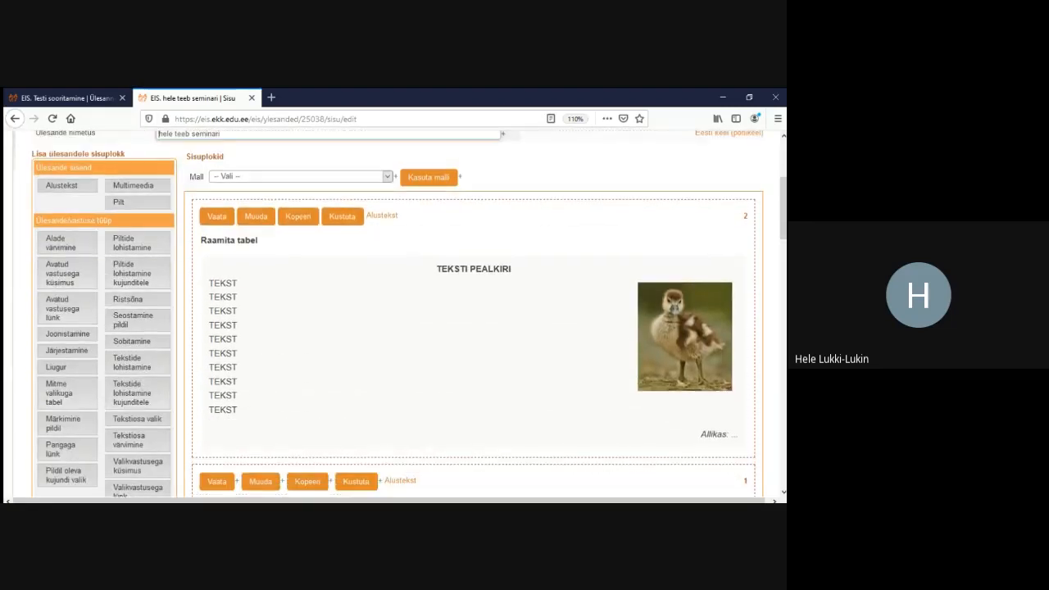
pyautogui.scroll(-20, 394, 312)
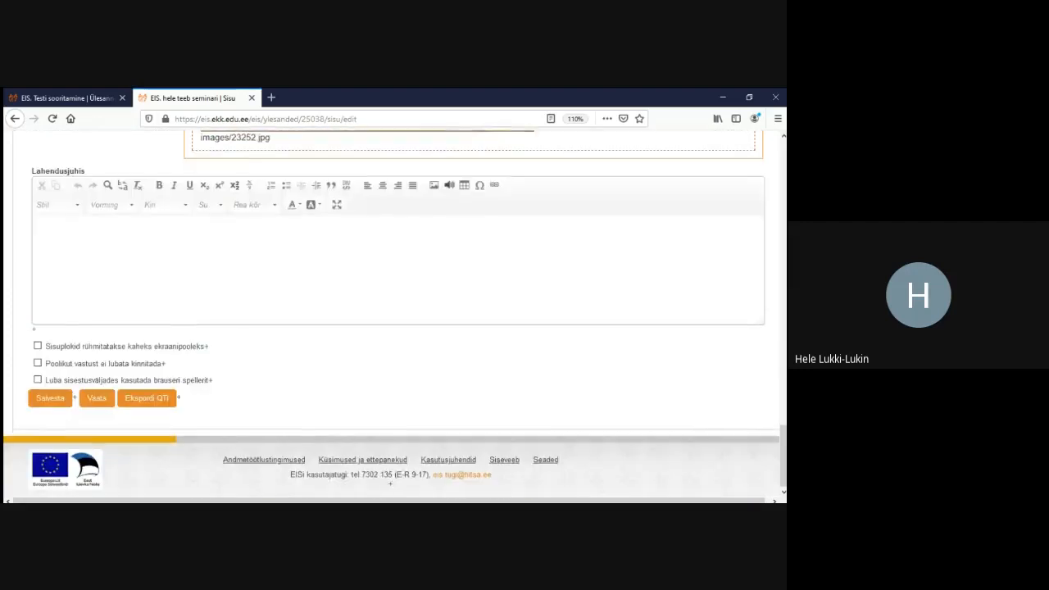
pyautogui.click(50, 396)
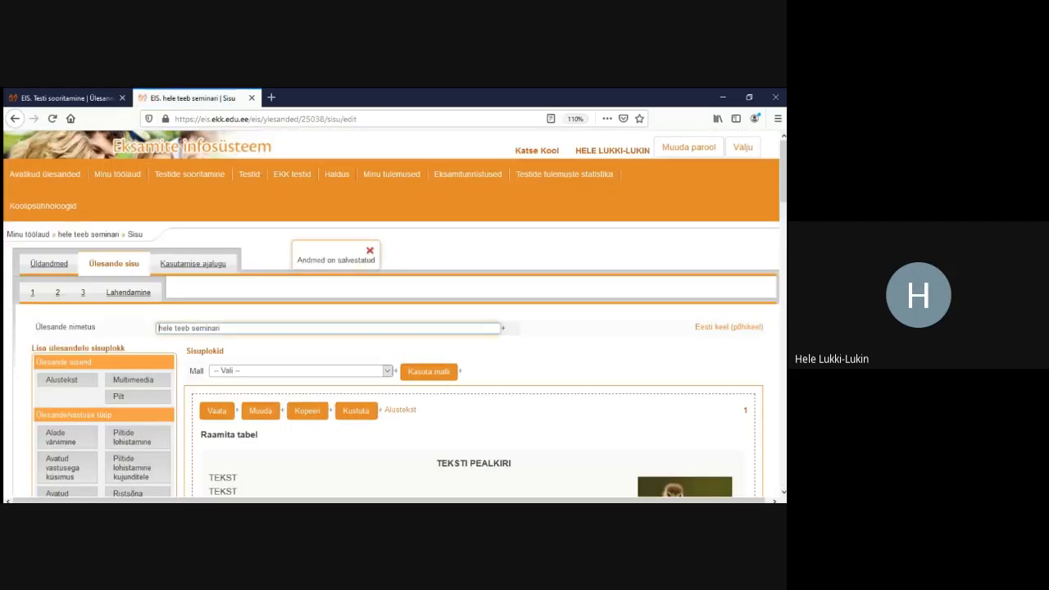
# Preview the task in Lahendamine, now opening with the framed text block
pyautogui.click(128, 292)
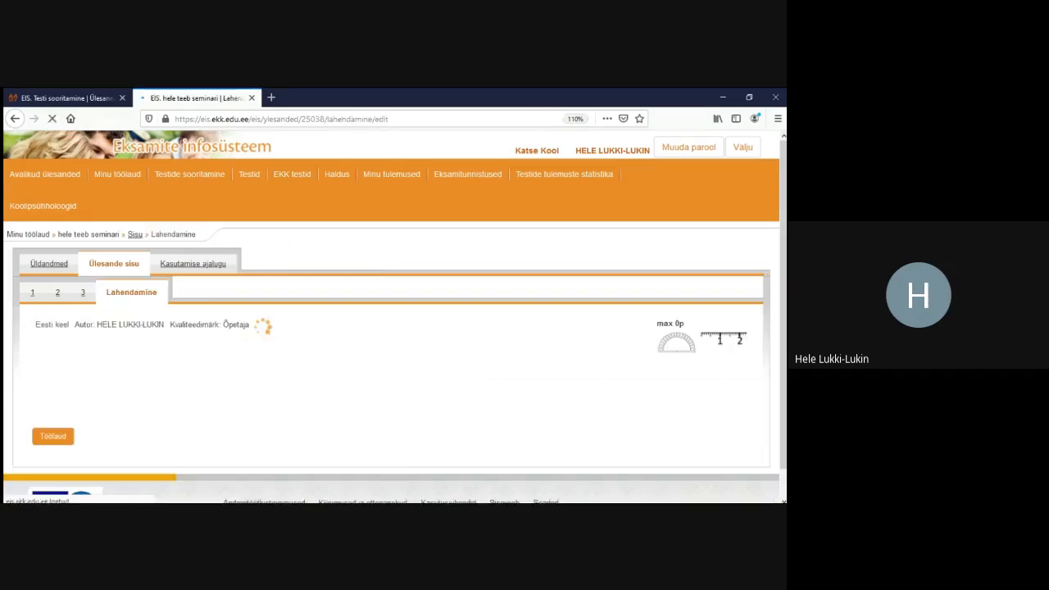
pyautogui.scroll(-5, 393, 319)
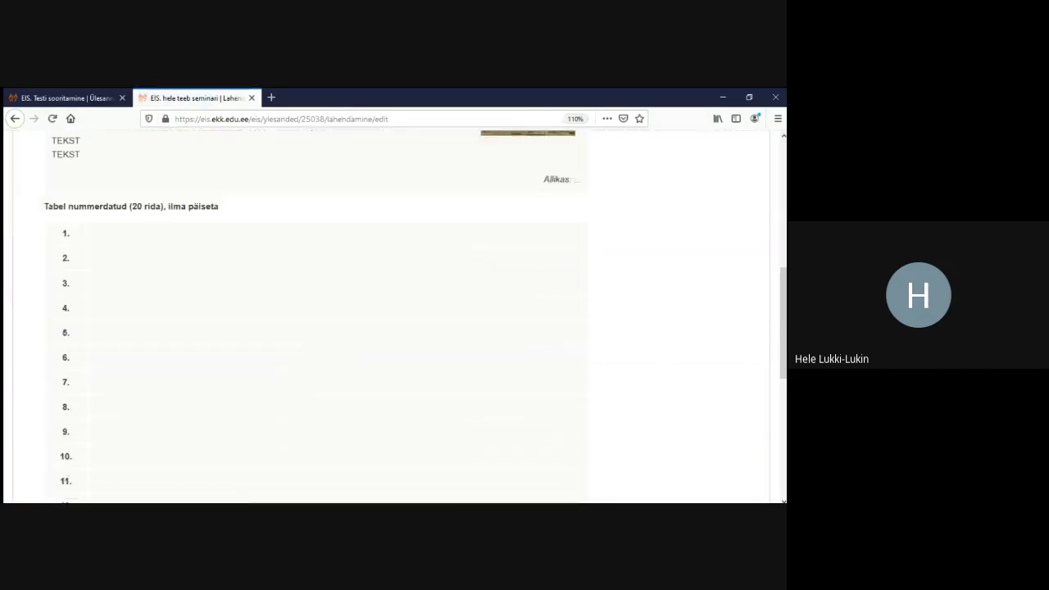
pyautogui.scroll(-1, 394, 320)
pyautogui.scroll(6, 393, 320)
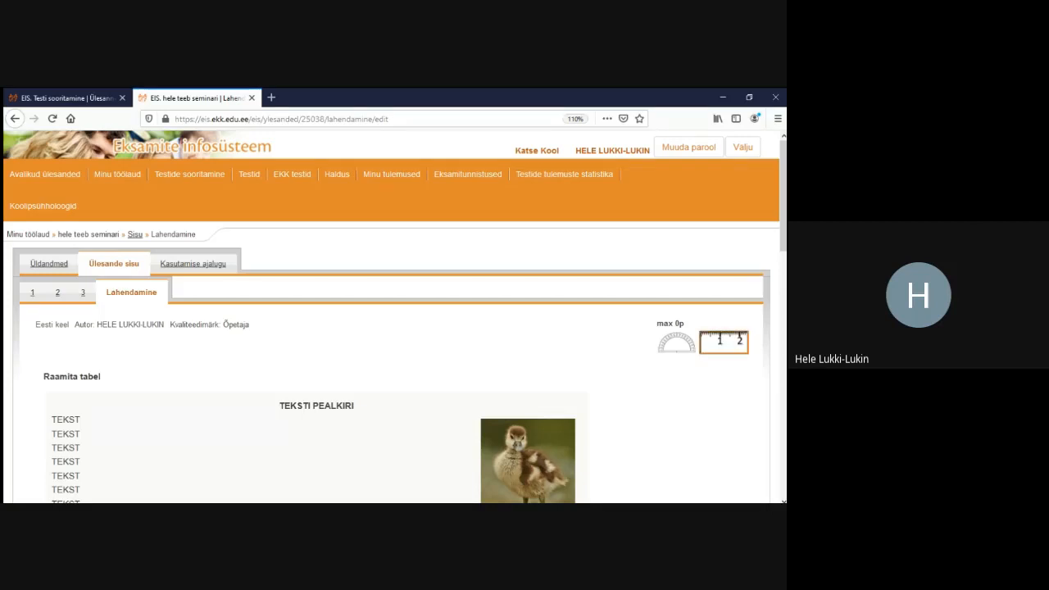
# Try placing, tilting and stretching the measuring ruler over the text, then reload the preview to clear it
pyautogui.click(724, 343)
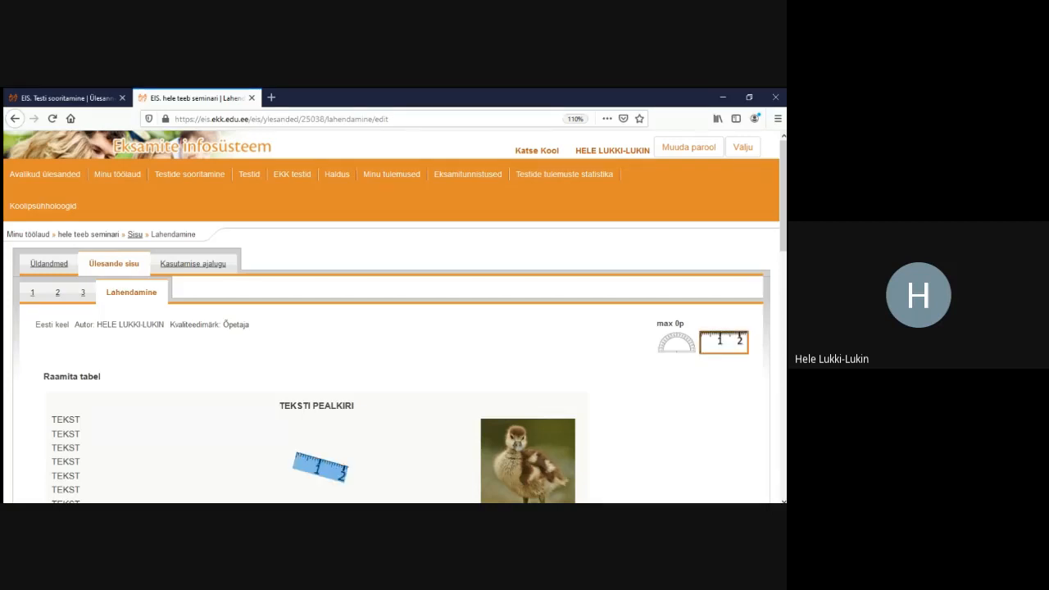
pyautogui.moveTo(383, 478); pyautogui.dragTo(429, 436)
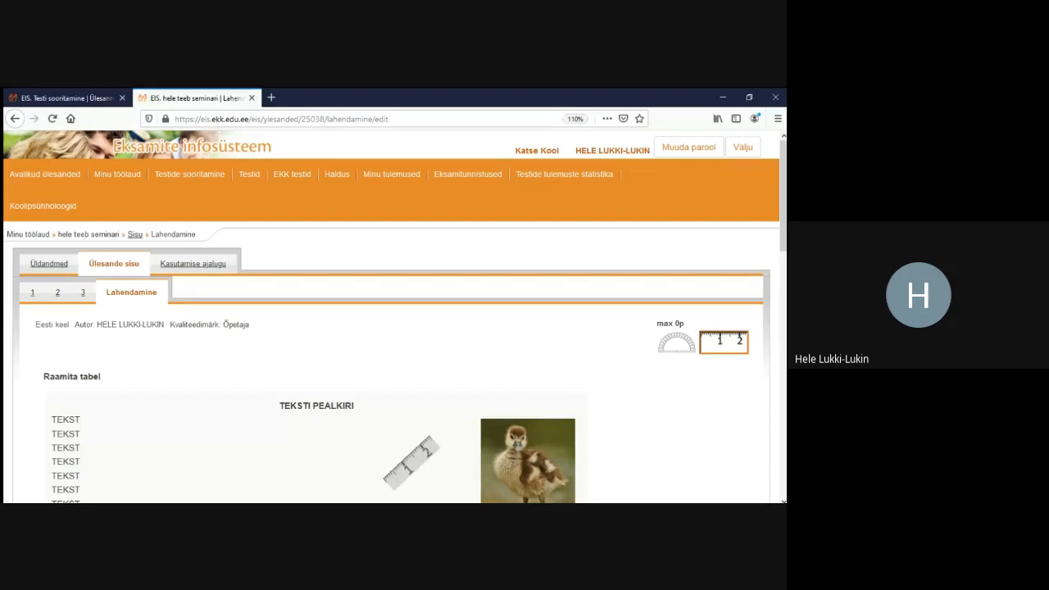
pyautogui.moveTo(513, 394); pyautogui.dragTo(593, 341)
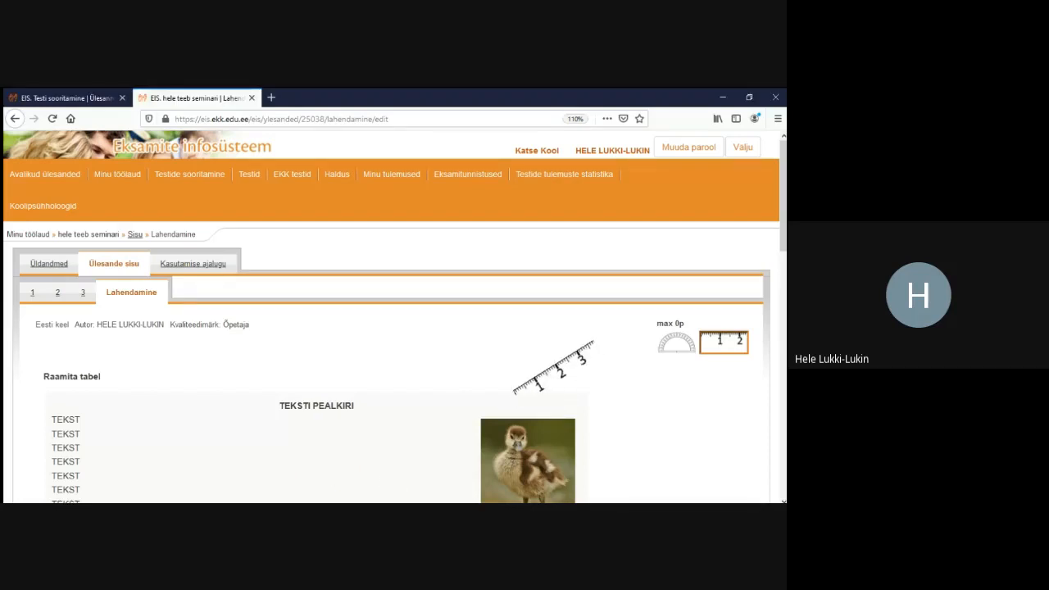
pyautogui.moveTo(552, 376)
pyautogui.mouseDown()
pyautogui.moveTo(732, 352)
pyautogui.moveTo(733, 342)
pyautogui.moveTo(672, 348)
pyautogui.moveTo(623, 336)
pyautogui.mouseUp()
pyautogui.click(721, 344)
pyautogui.moveTo(187, 311); pyautogui.dragTo(205, 317)
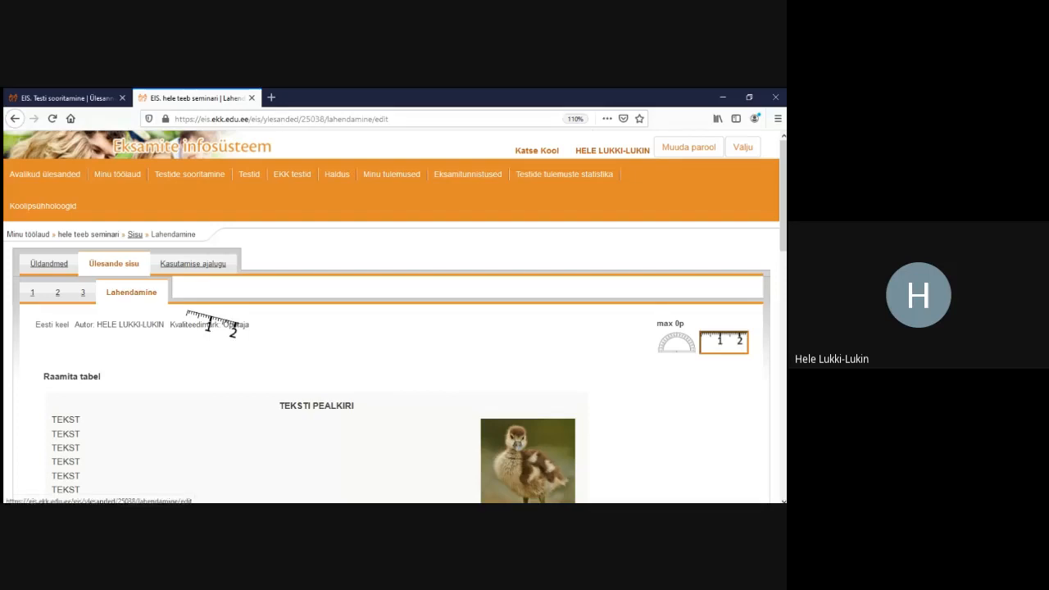
pyautogui.click(125, 266)
pyautogui.moveTo(124, 267); pyautogui.dragTo(125, 242)
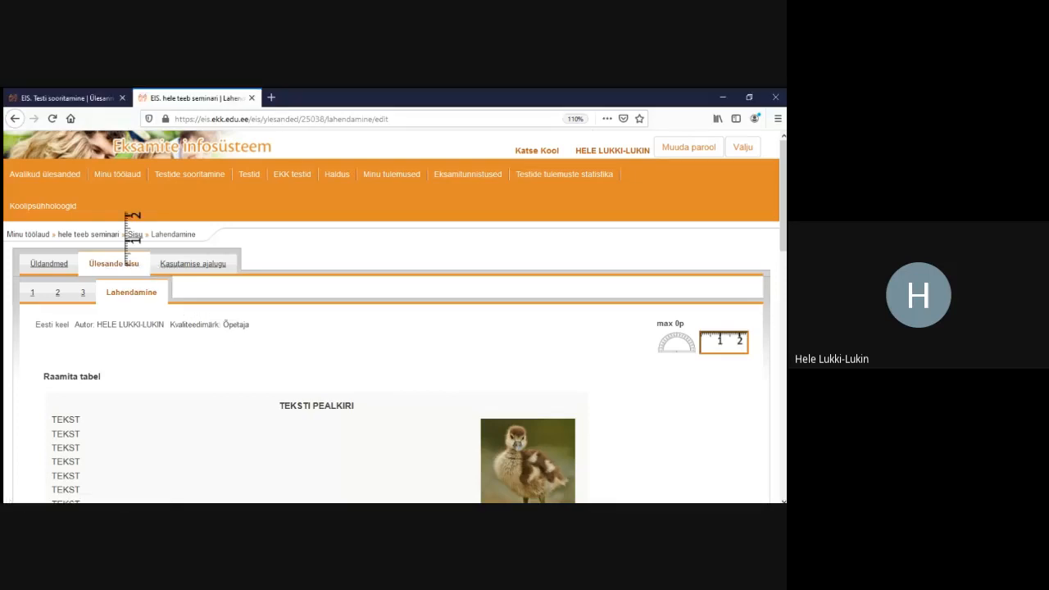
pyautogui.moveTo(284, 318); pyautogui.dragTo(46, 253)
pyautogui.click(51, 118)
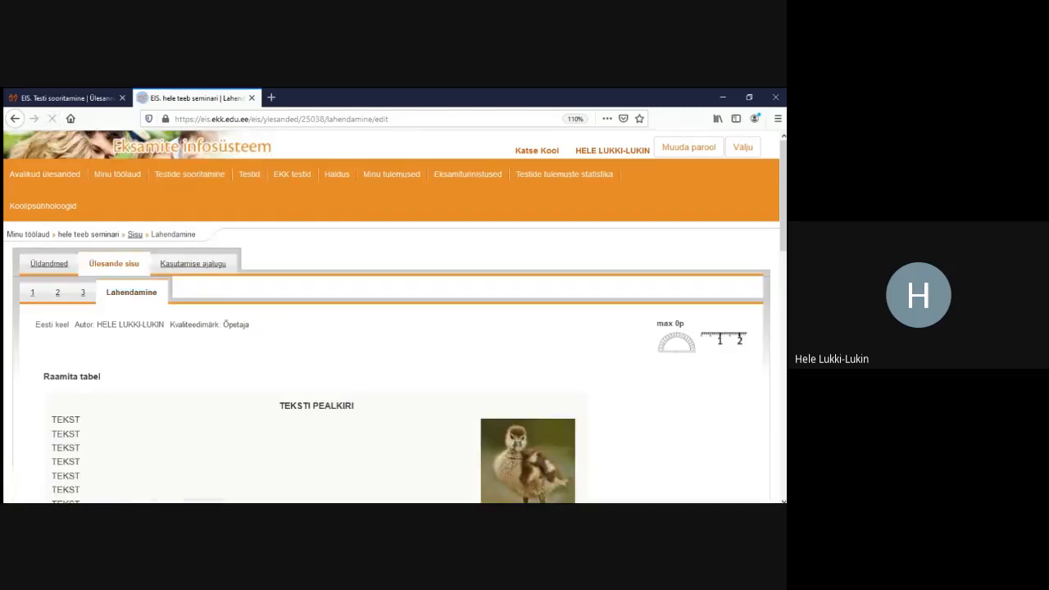
# Delete the Raamita tabel, numbered table and duckling picture blocks, leaving the task without content
pyautogui.click(135, 235)
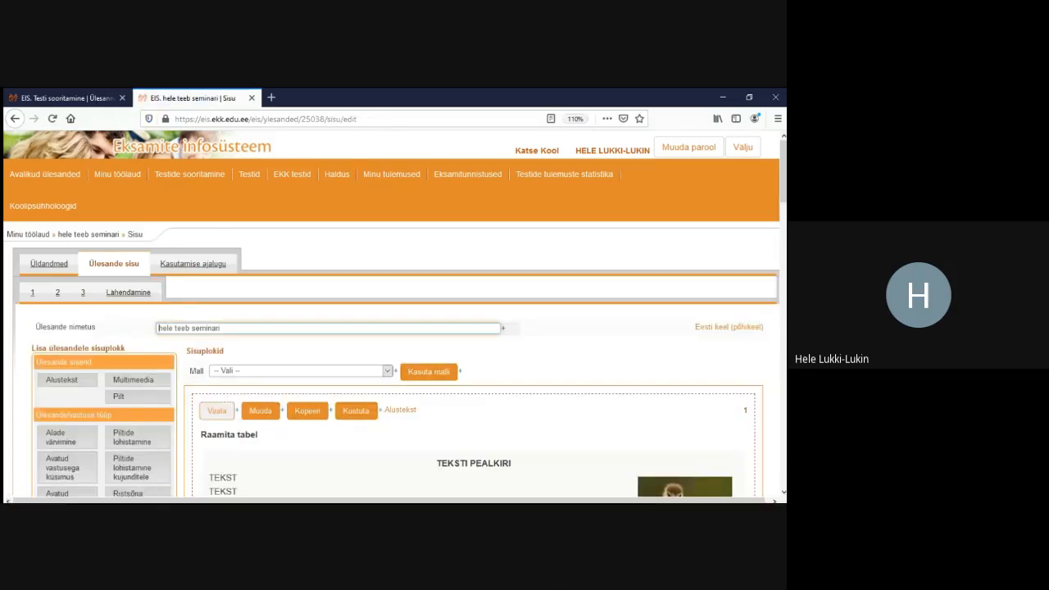
pyautogui.scroll(-2, 308, 410)
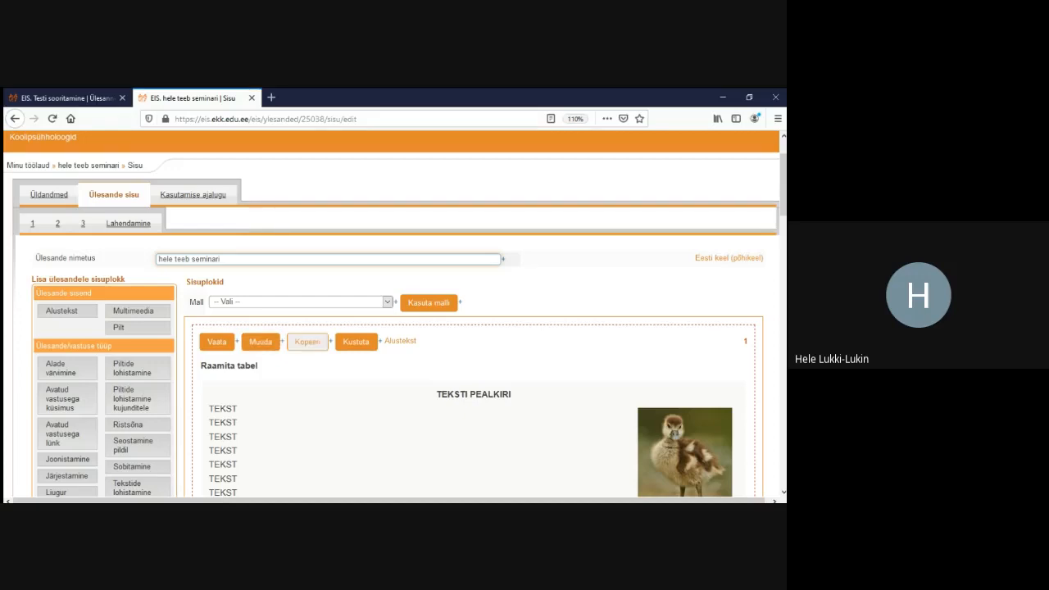
pyautogui.click(356, 341)
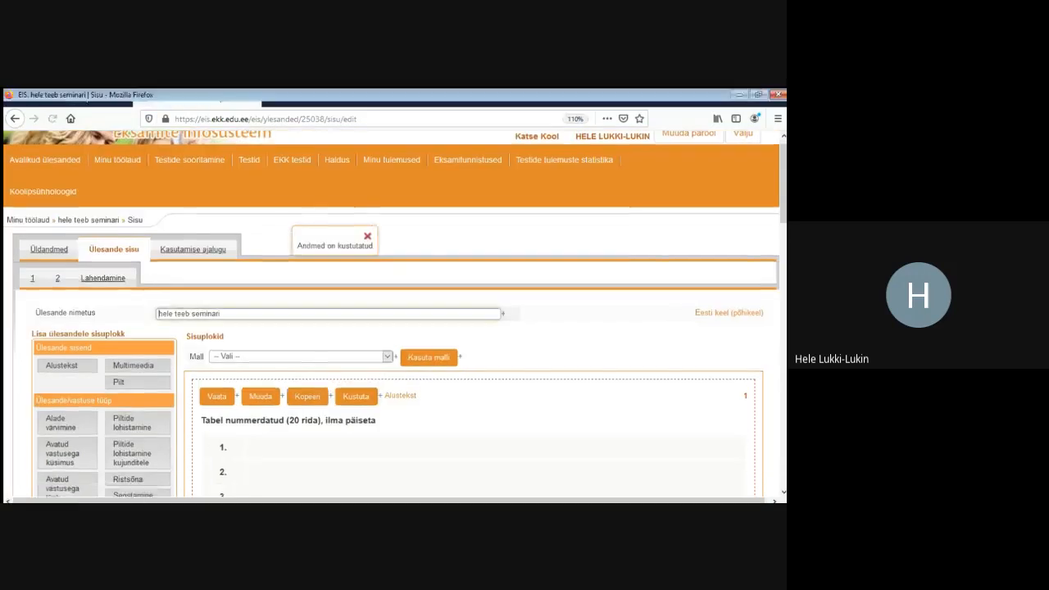
pyautogui.click(409, 339)
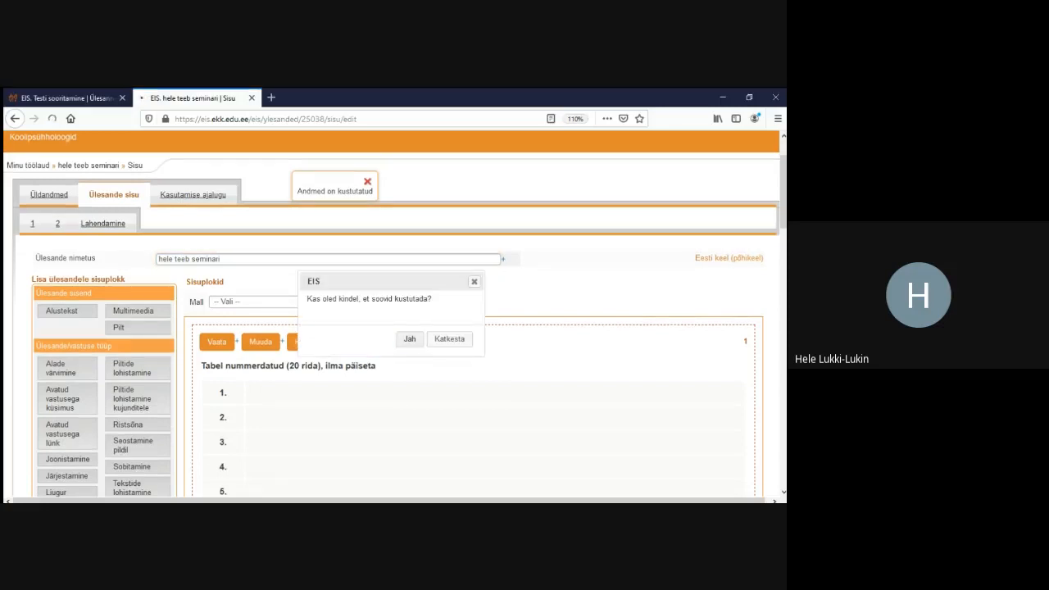
pyautogui.scroll(-3, 394, 328)
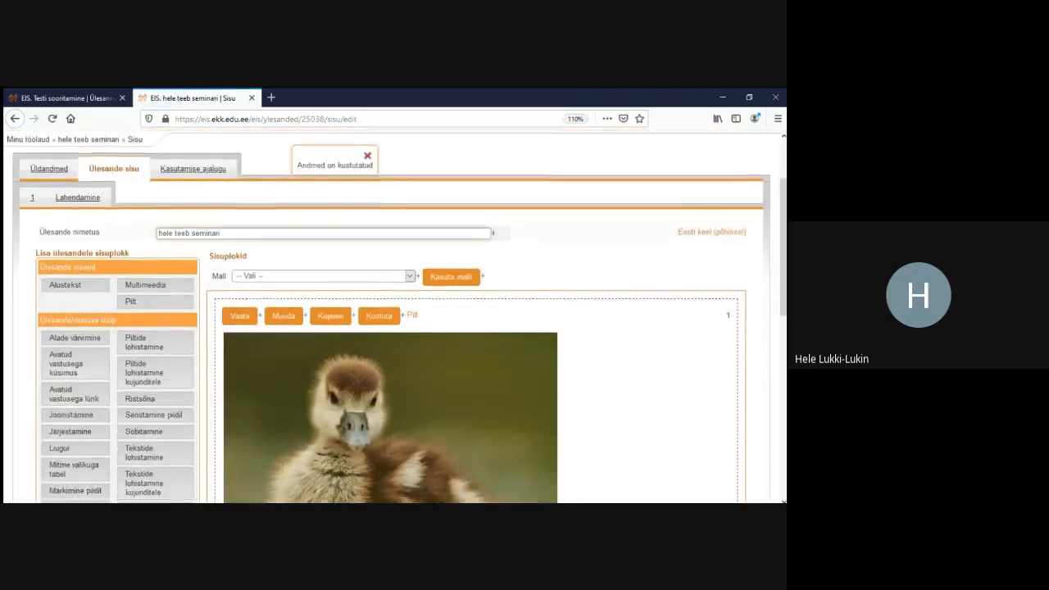
pyautogui.click(379, 272)
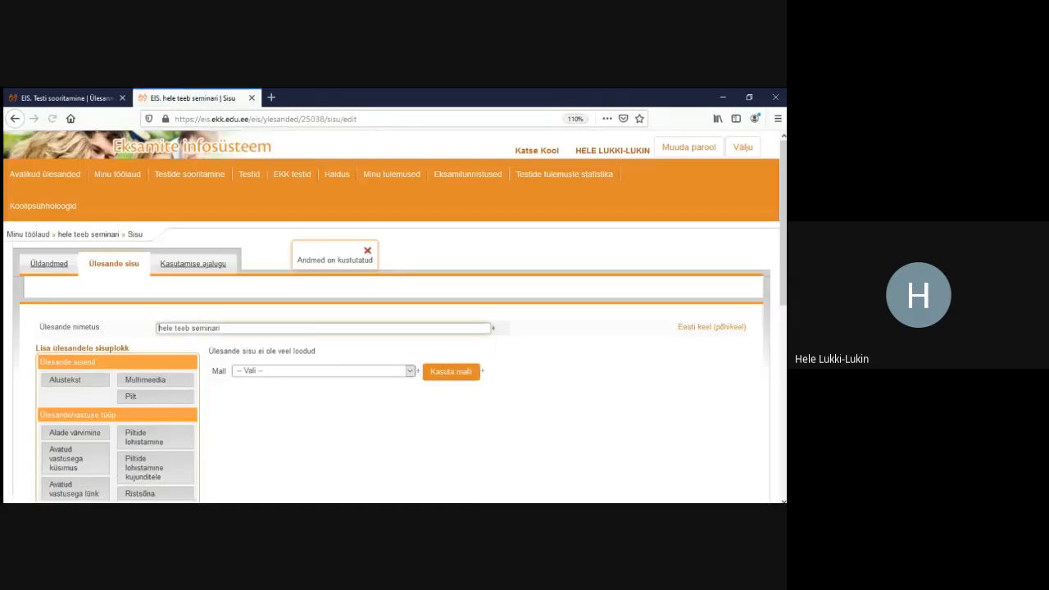
# Look over Ülesanne 1 in the trial test, with its beaver video and answer options
pyautogui.click(67, 97)
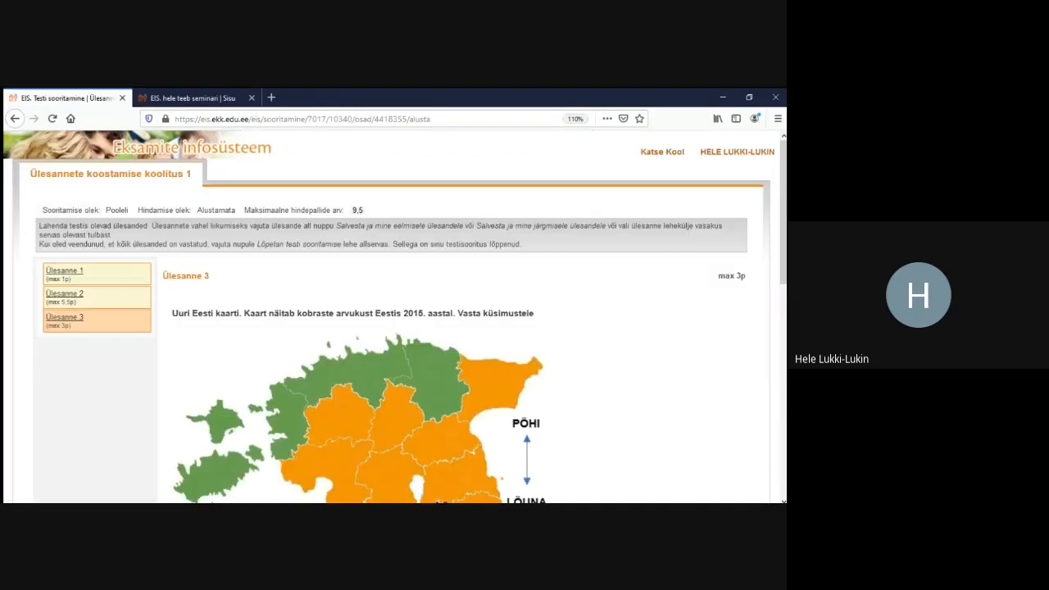
pyautogui.click(64, 270)
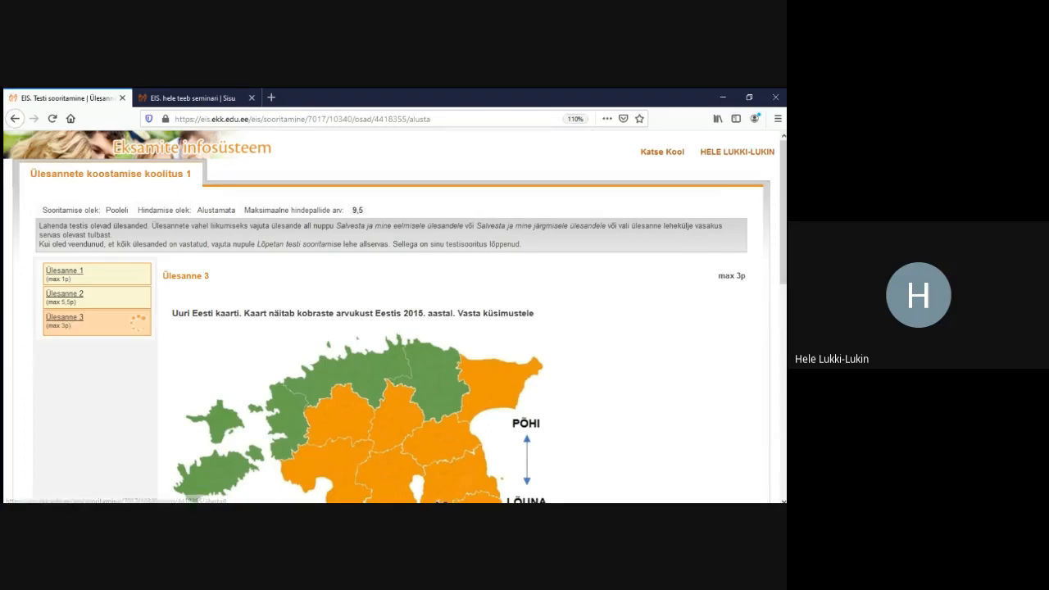
pyautogui.scroll(-2, 400, 316)
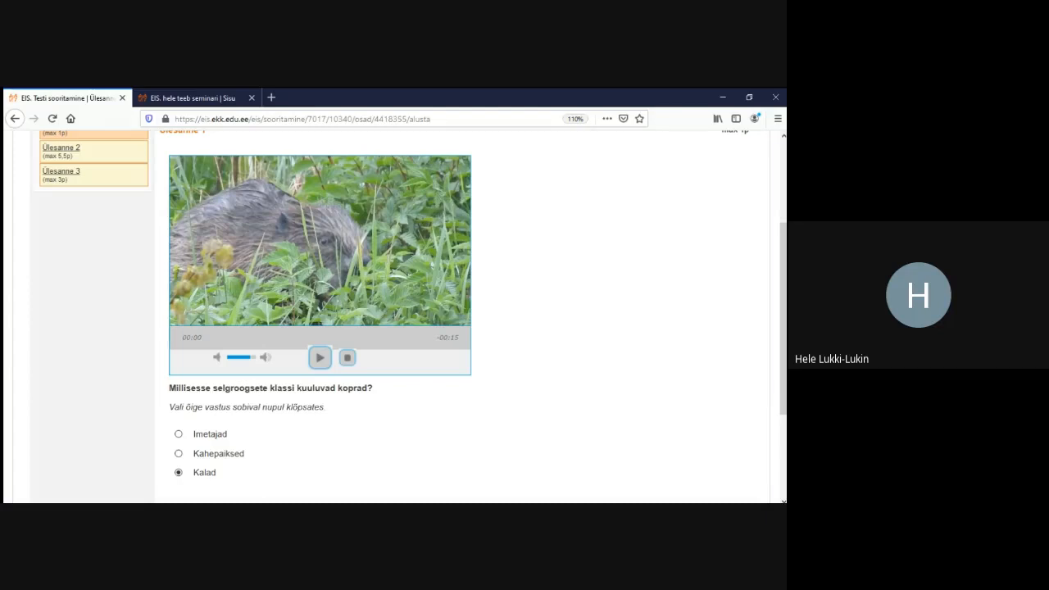
pyautogui.scroll(4, 394, 312)
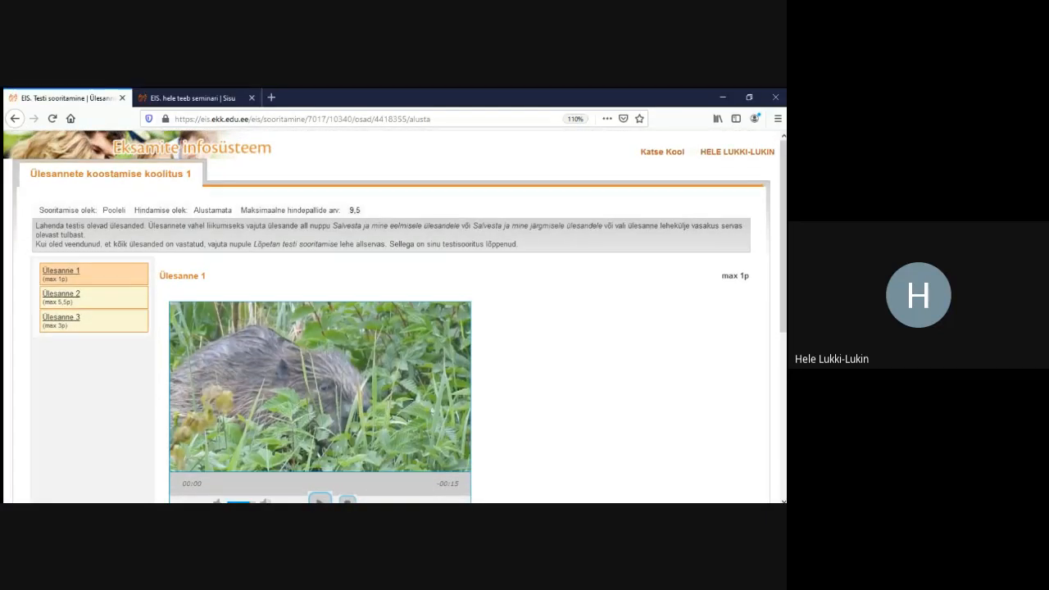
# Back in the task editor, add a Multimeedia block from the Ülesande sisend palette
pyautogui.click(193, 98)
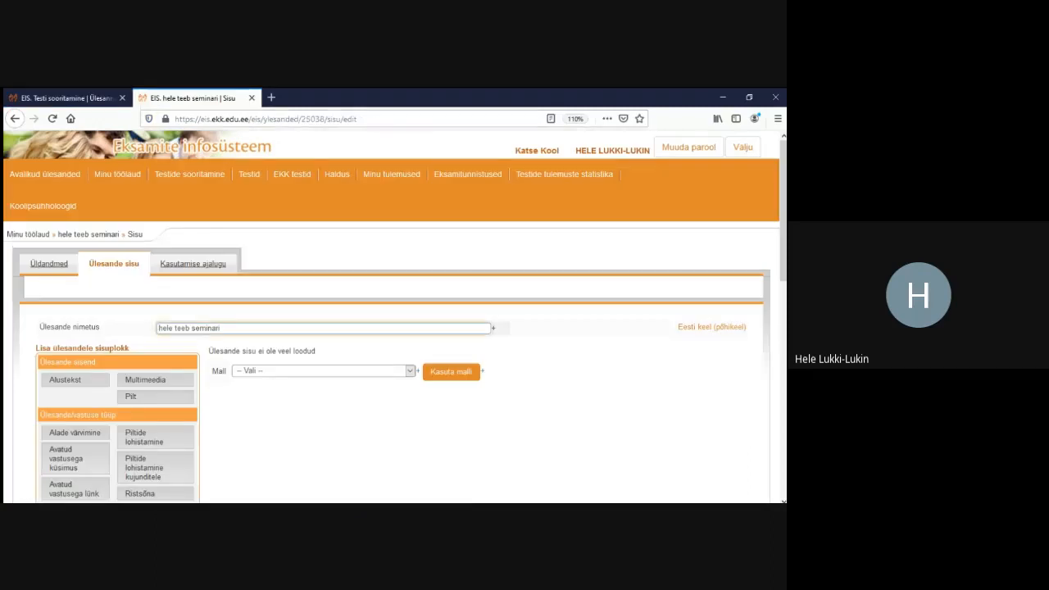
pyautogui.scroll(-2, 197, 315)
pyautogui.click(145, 311)
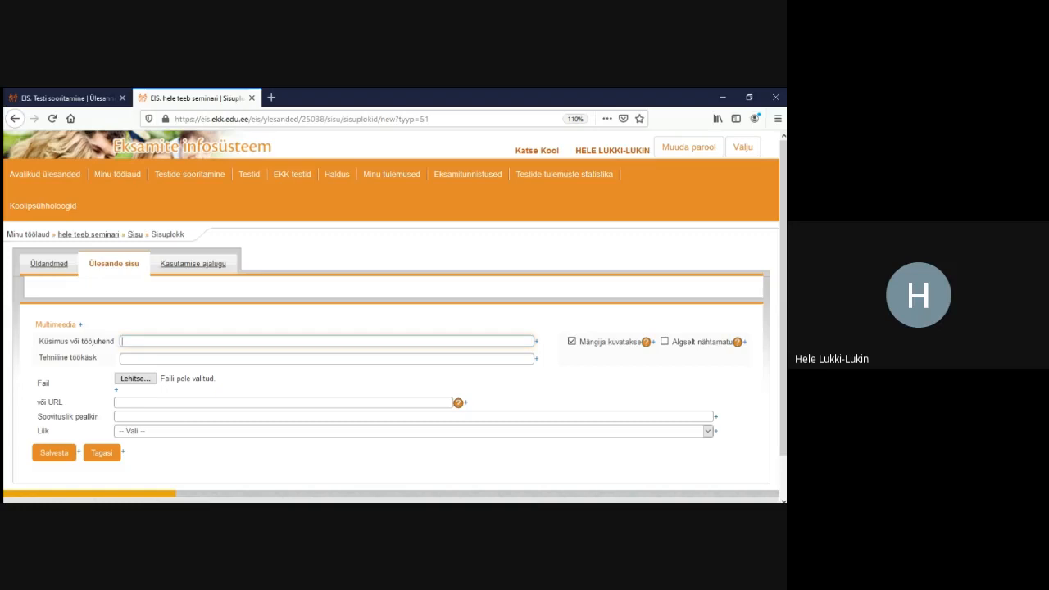
# Attach the video kobras.mp4 and save the block as Sisuplokk 1
pyautogui.click(135, 379)
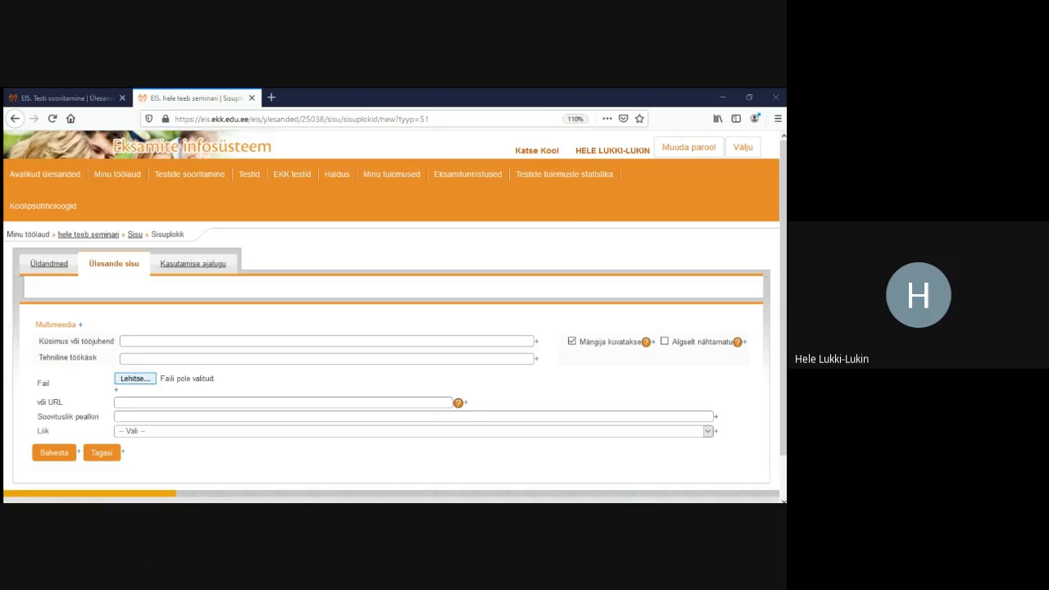
pyautogui.press('Return')
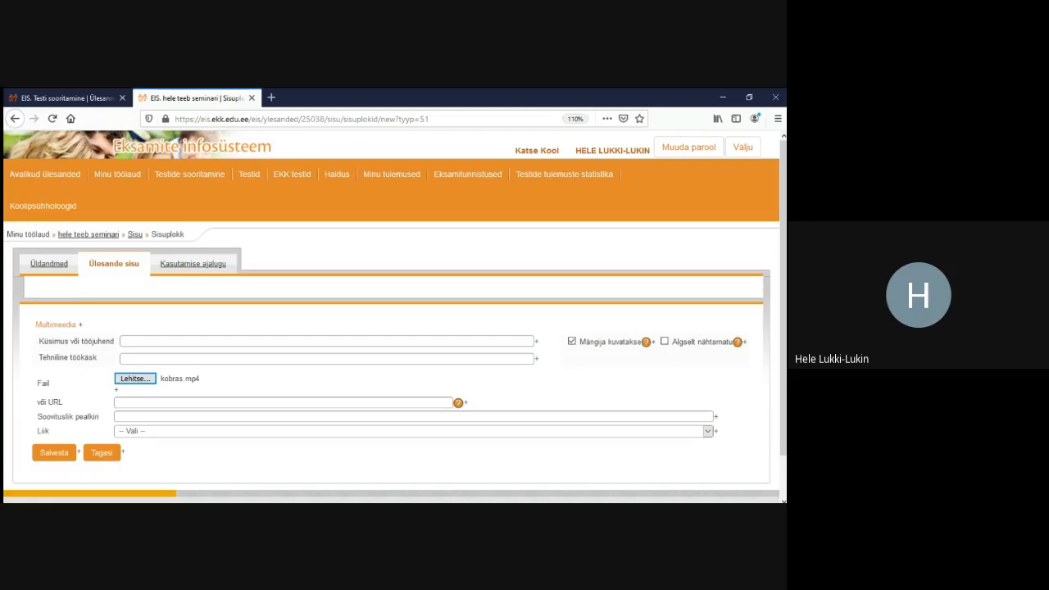
pyautogui.click(54, 453)
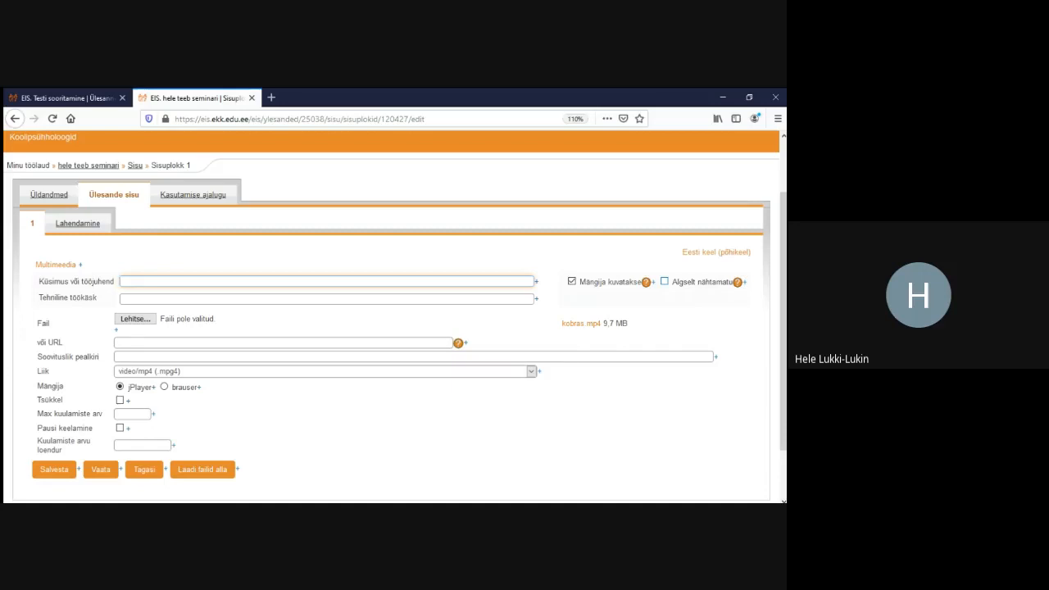
pyautogui.click(664, 281)
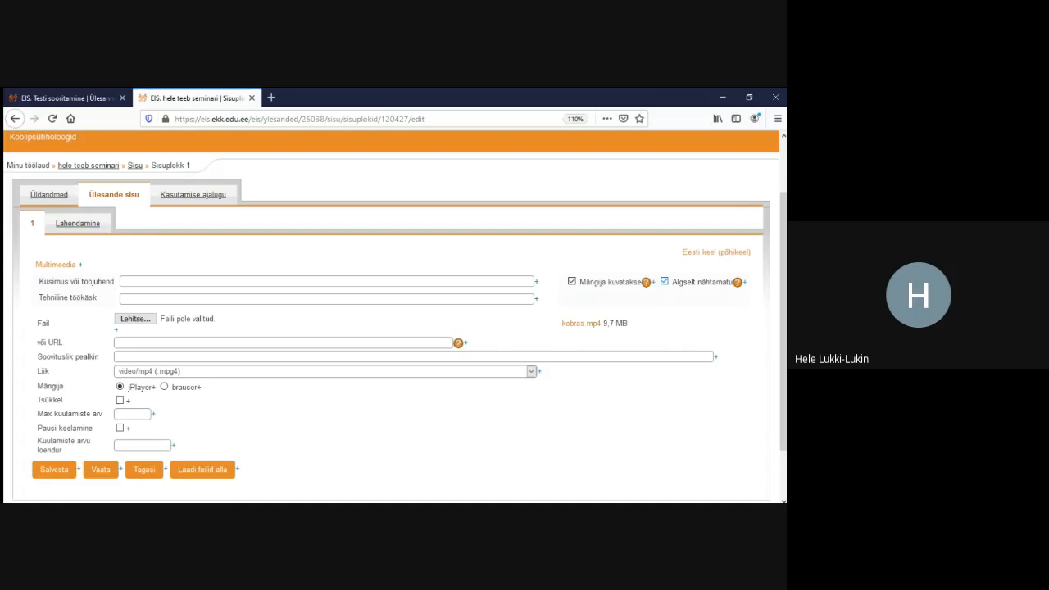
pyautogui.click(664, 281)
pyautogui.scroll(-2, 395, 316)
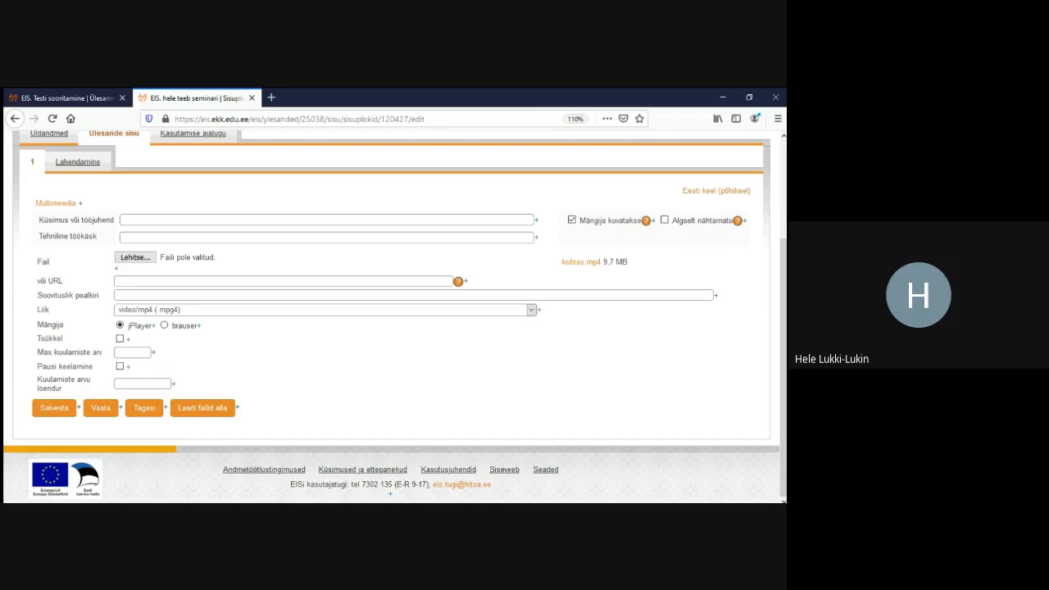
pyautogui.scroll(2, 391, 316)
pyautogui.scroll(-2, 392, 316)
# Enter 'Vaata videot ja vasta küsimustele.' in Küsimus või tööjuhend and save the block
pyautogui.write('Vaat')
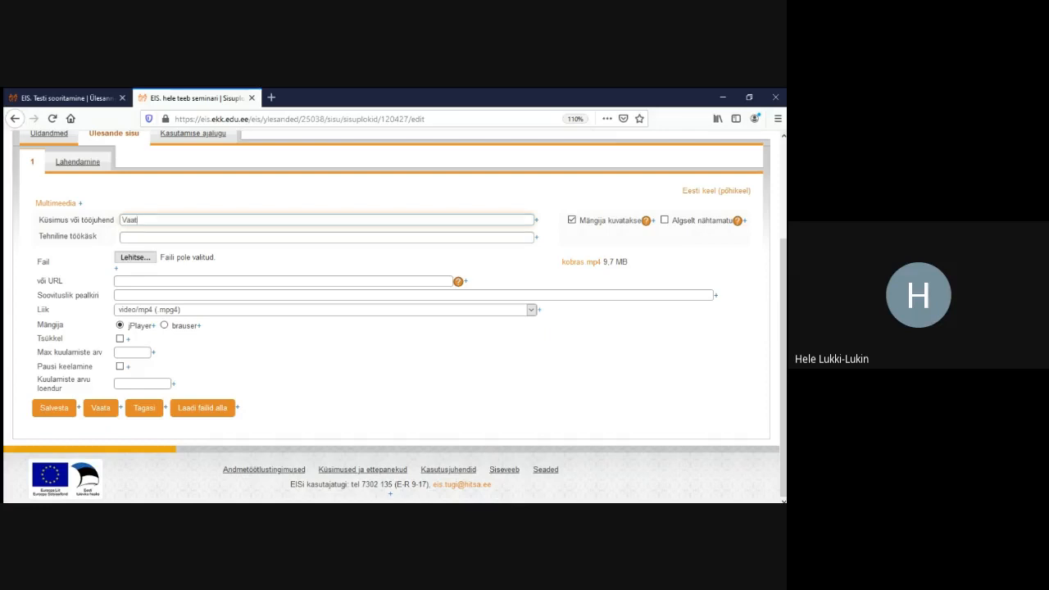
pyautogui.write('a videot ja vasta küsimustele.')
pyautogui.click(54, 407)
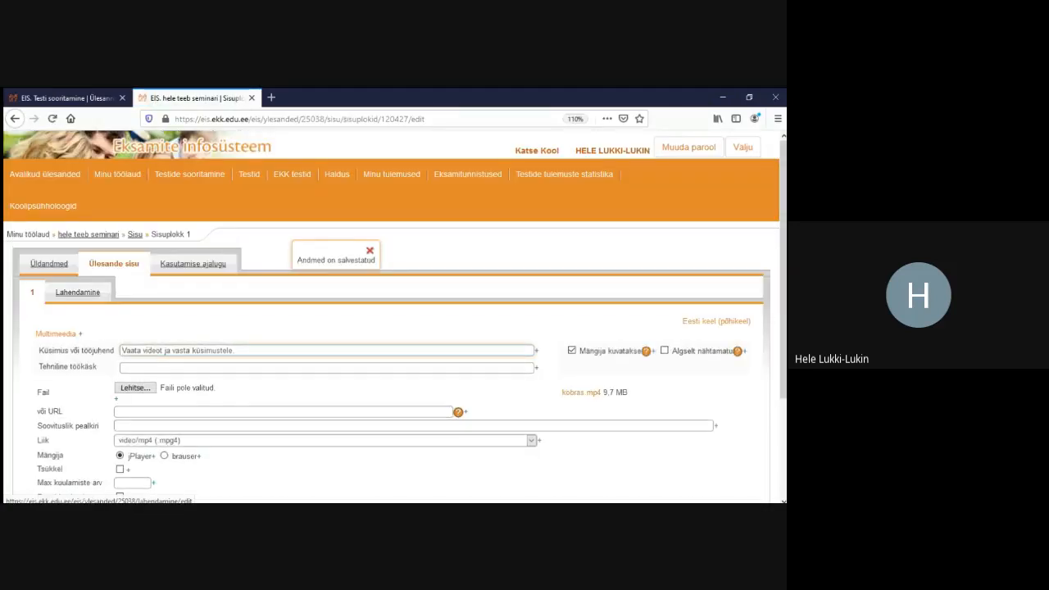
# Play and pause the beaver video in the Lahendamine preview, then return to the Sisu editor
pyautogui.click(78, 292)
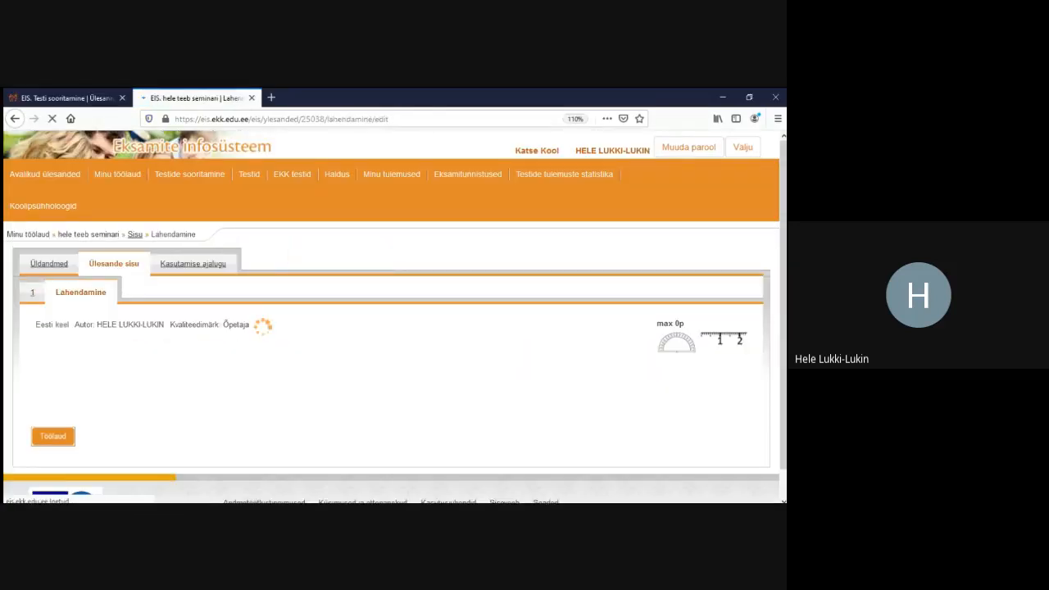
pyautogui.scroll(-3, 75, 457)
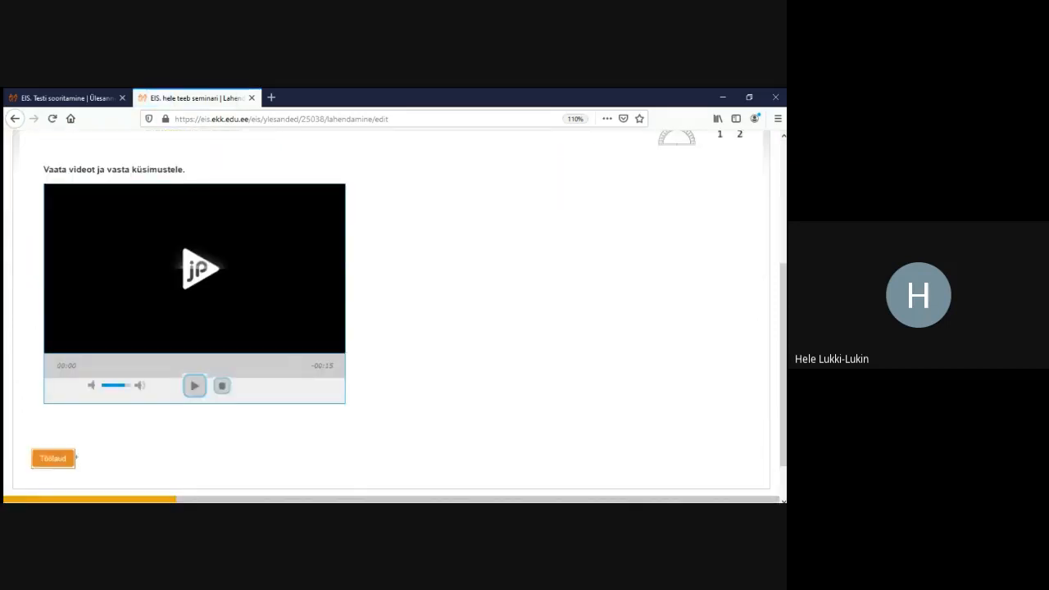
pyautogui.click(195, 385)
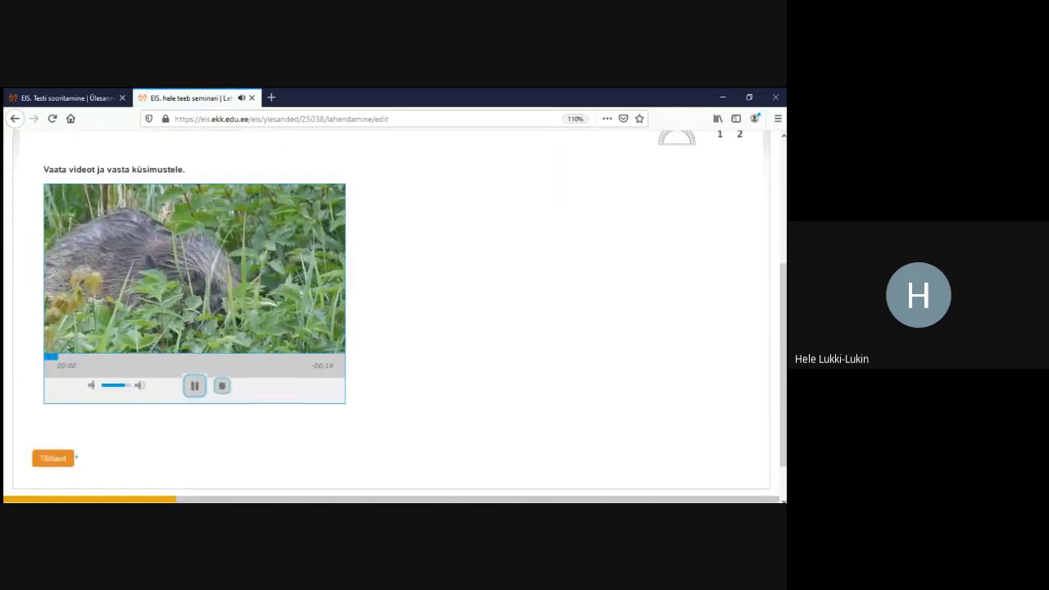
pyautogui.click(194, 385)
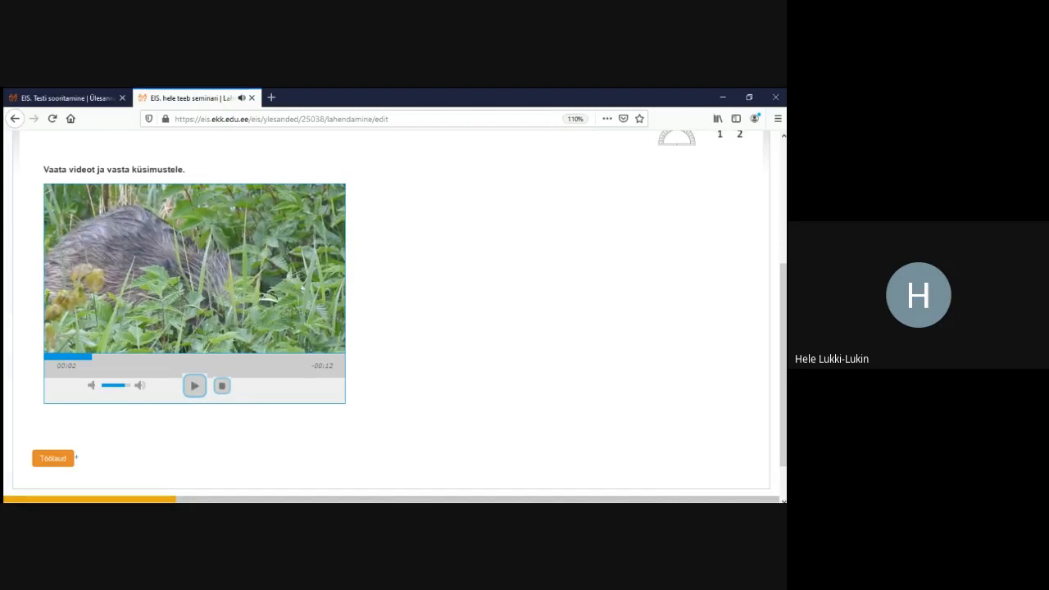
pyautogui.click(74, 458)
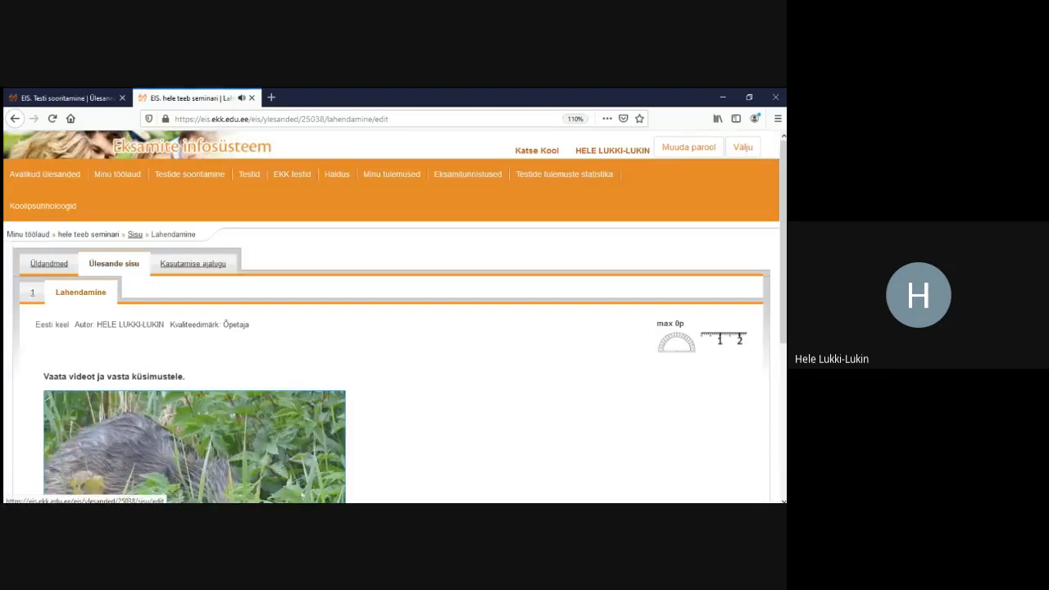
# Add a Valikvastusega küsimus block, paste the question 'Millisesse selgroogsete klassi kuuluvad koprad?' and save it
pyautogui.scroll(-5, 394, 316)
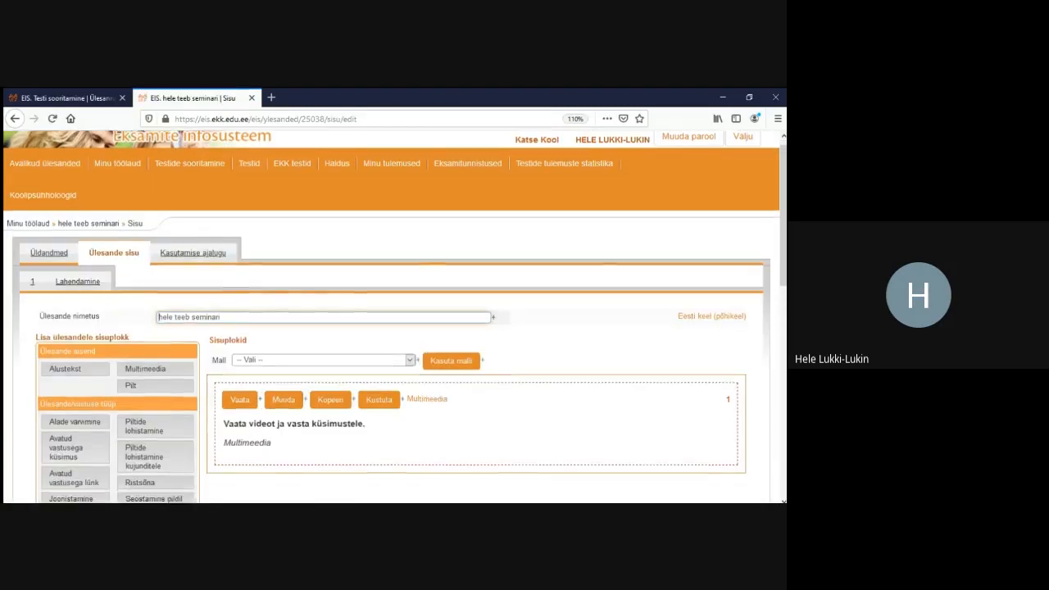
pyautogui.scroll(-3, 150, 306)
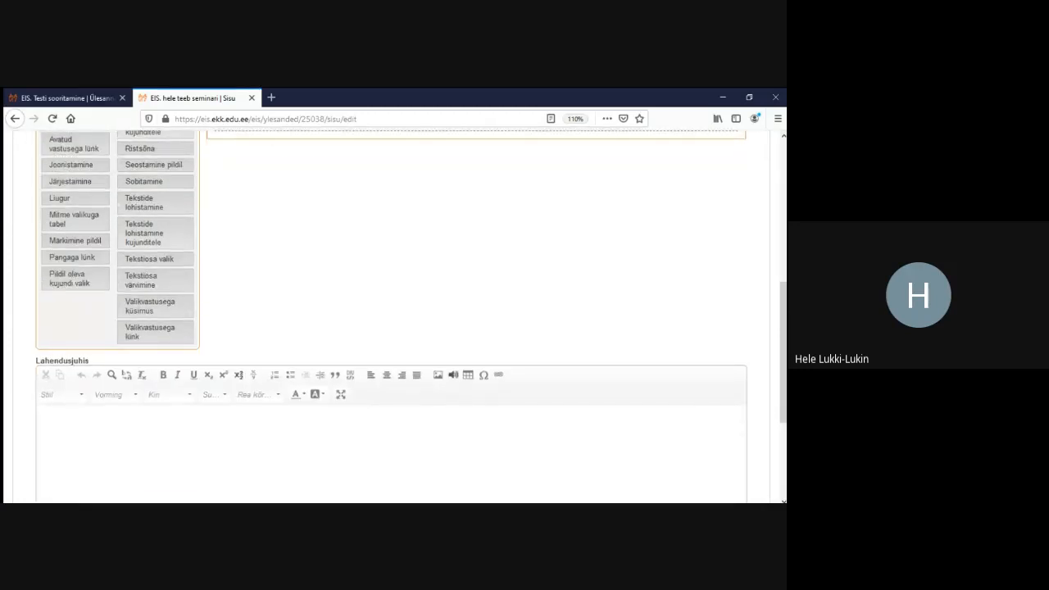
pyautogui.click(150, 306)
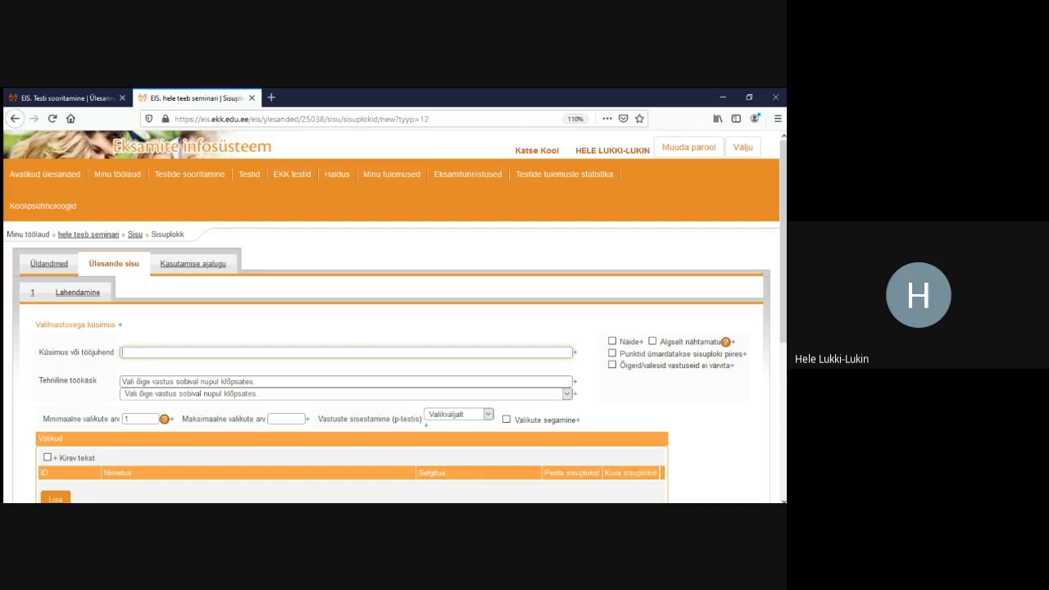
pyautogui.hotkey('alt', 'Tab')
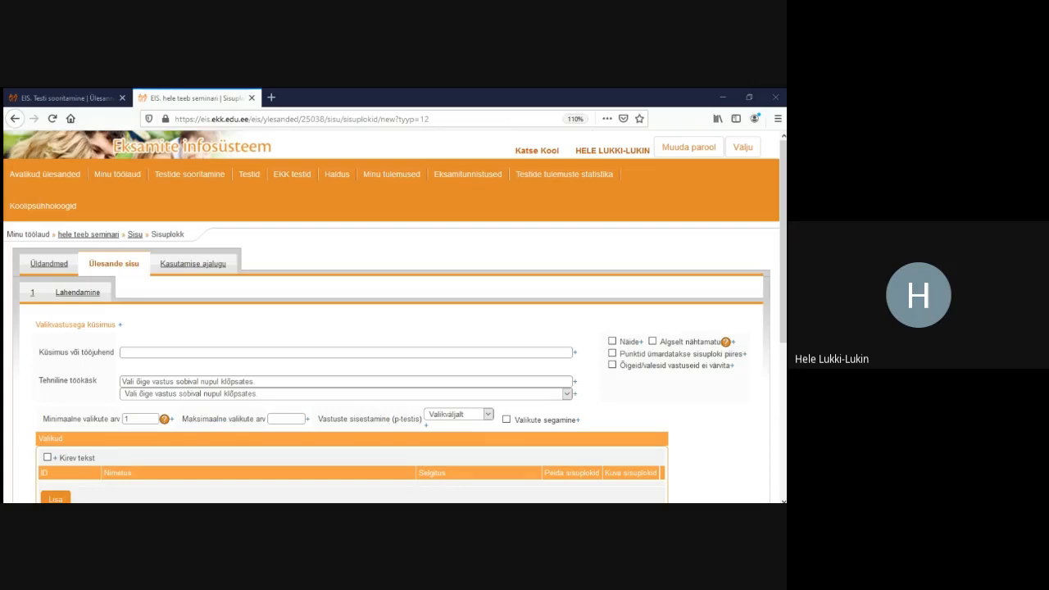
pyautogui.click(123, 353)
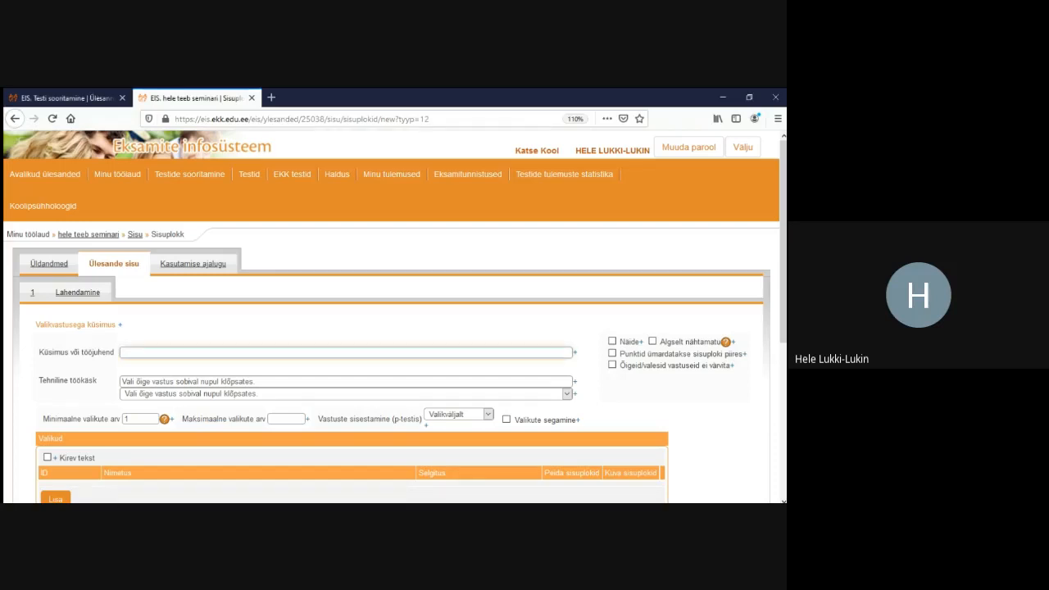
pyautogui.write('Millisesse selgroogsete klassi kuuluvad koprad?')
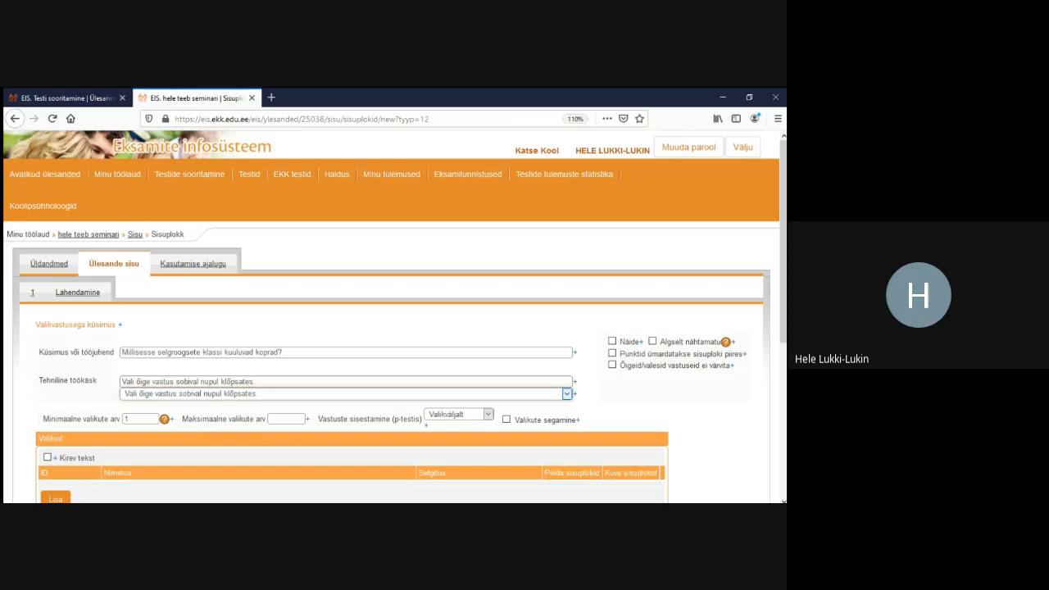
pyautogui.click(256, 382)
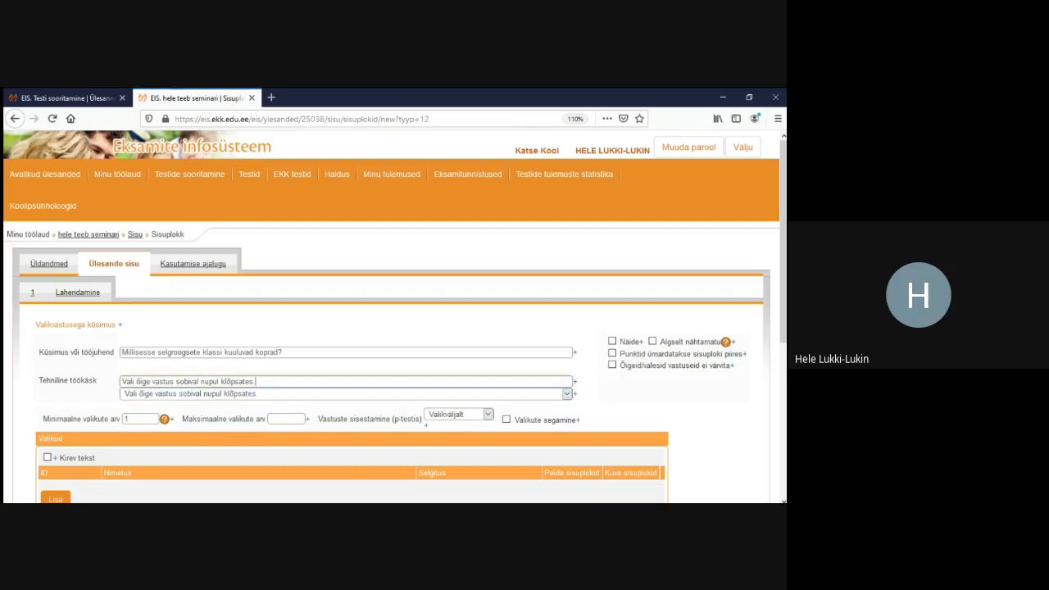
pyautogui.scroll(-6, 393, 316)
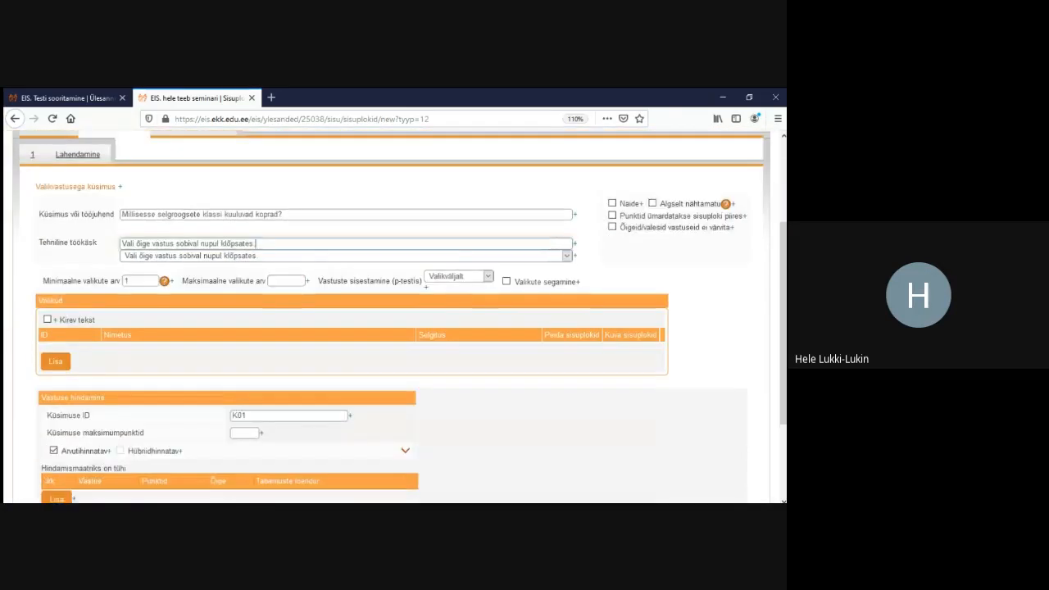
pyautogui.click(54, 407)
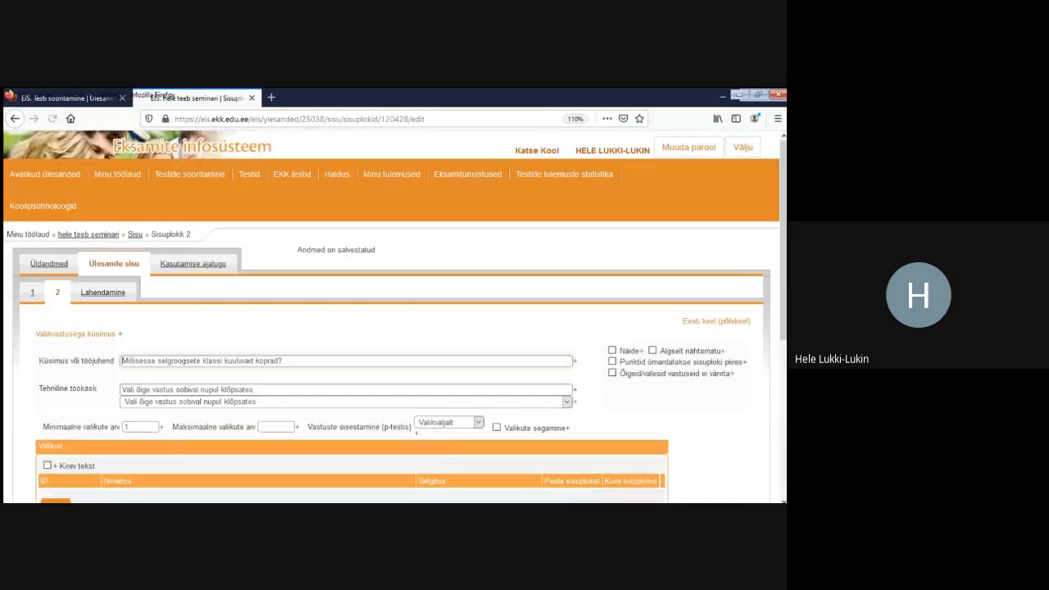
# Add three answer choices named Imetajad, Roomajad and Kahepaiksed
pyautogui.scroll(-3, 394, 316)
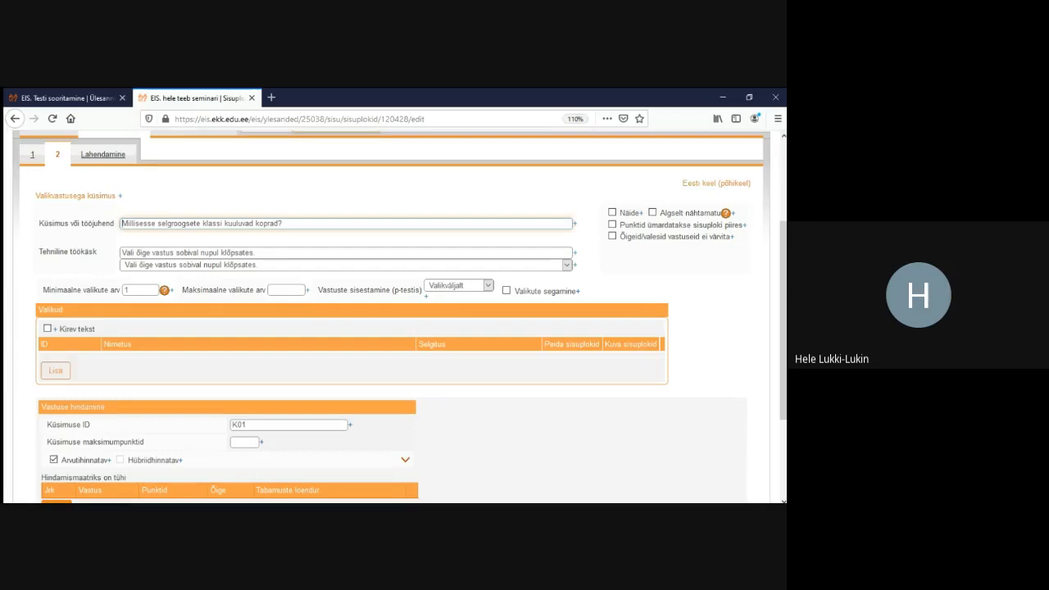
pyautogui.click(55, 370)
pyautogui.click(55, 392)
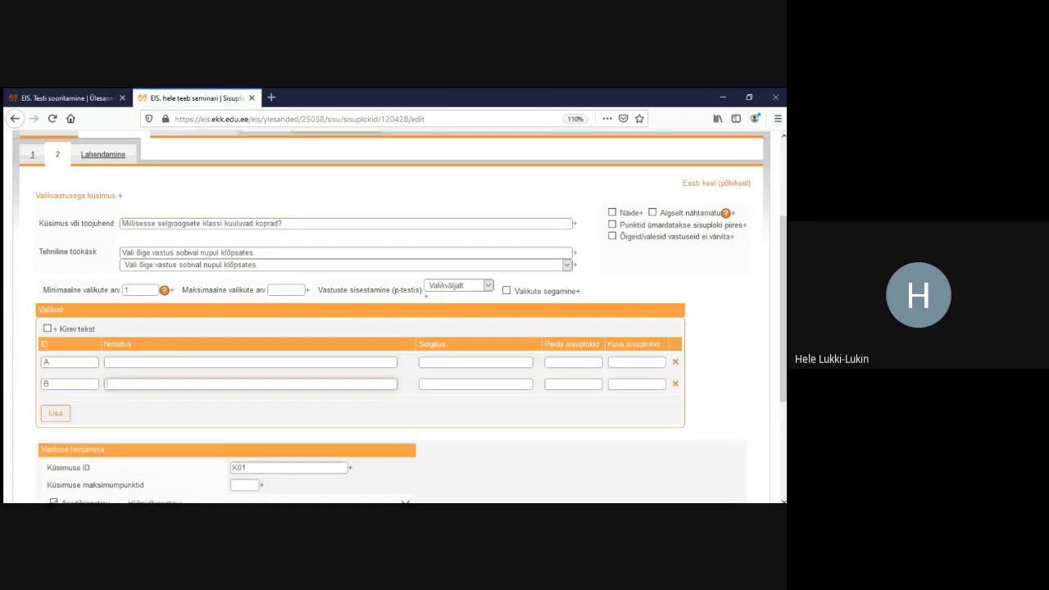
pyautogui.click(54, 413)
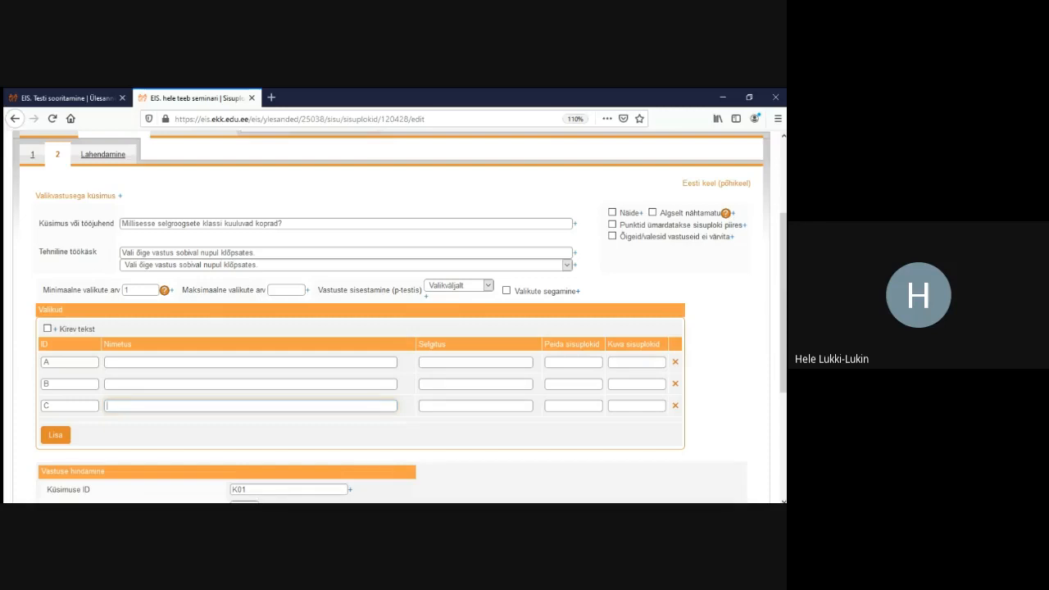
pyautogui.click(250, 362)
pyautogui.write('I')
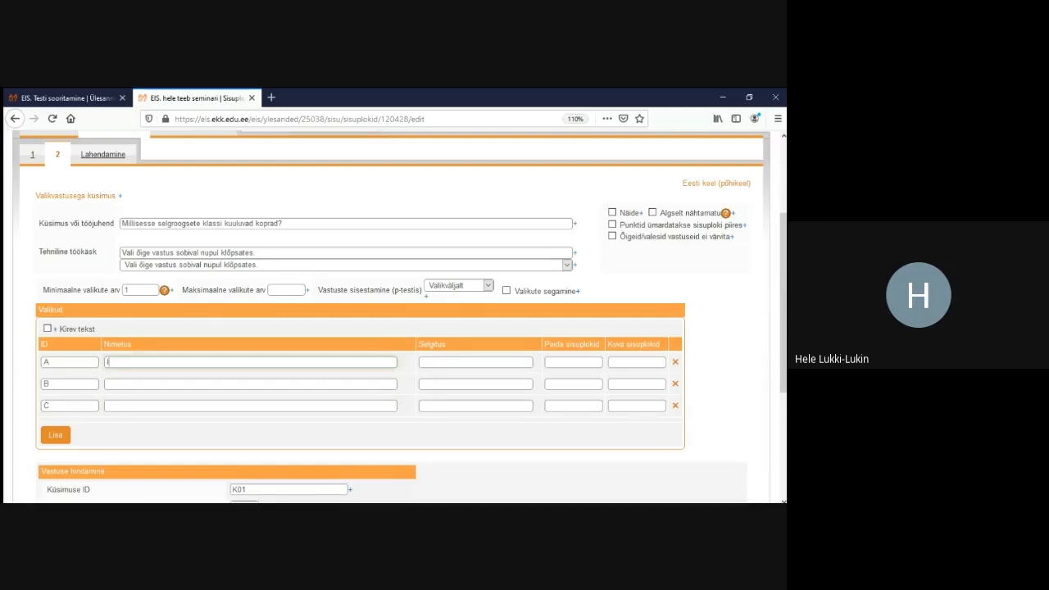
pyautogui.write('metajad')
pyautogui.click(250, 383)
pyautogui.write('roo')
pyautogui.press('BackSpace')
pyautogui.press('BackSpace')
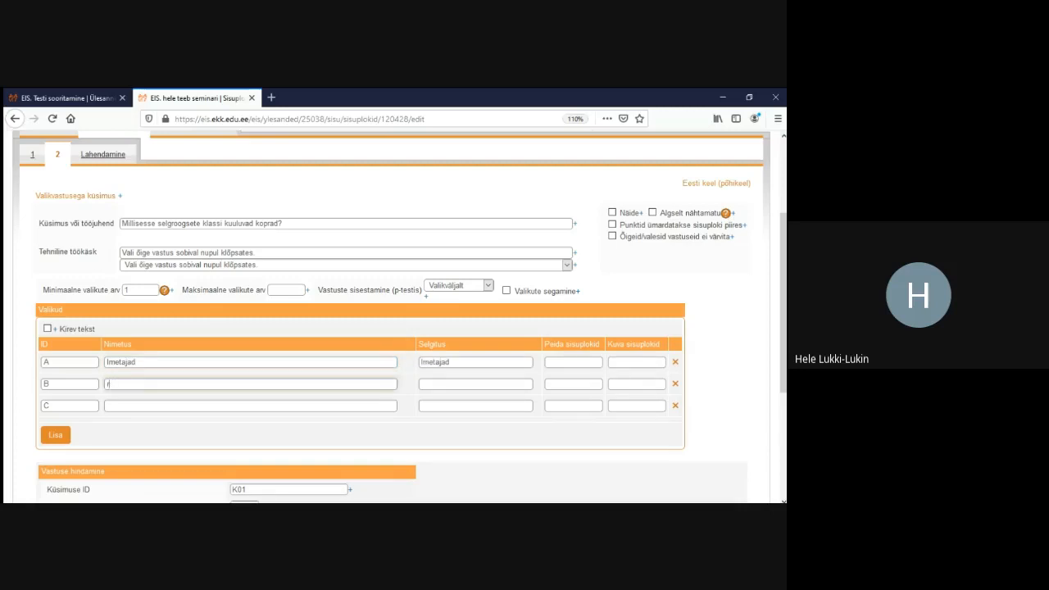
pyautogui.write('Roomajad')
pyautogui.click(250, 406)
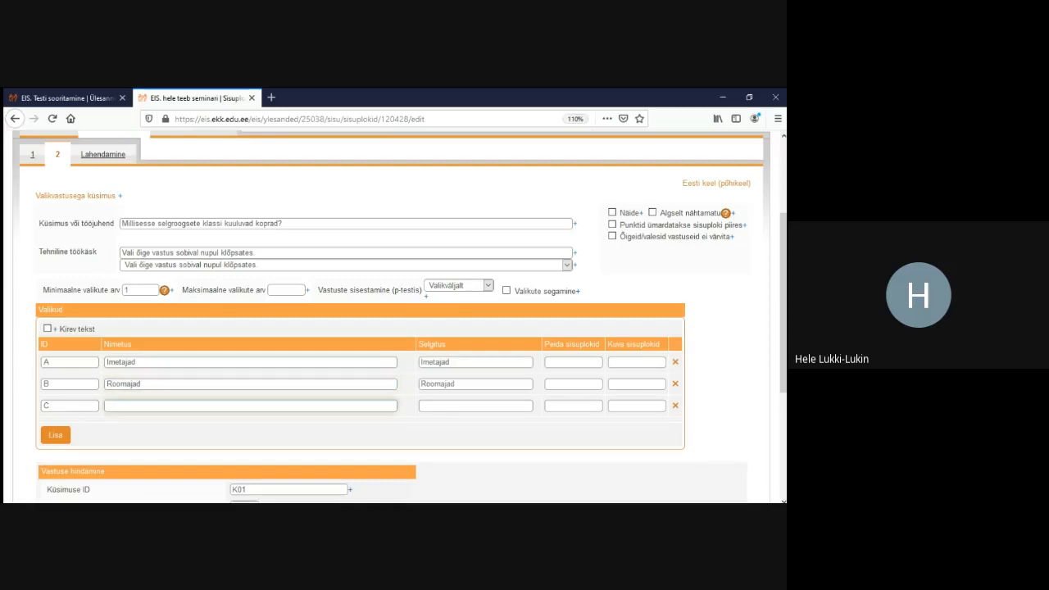
pyautogui.write('Kahepaiksed')
# Save the choices and set Maksimaalne valikute arv to 1
pyautogui.scroll(-5, 385, 327)
pyautogui.click(54, 407)
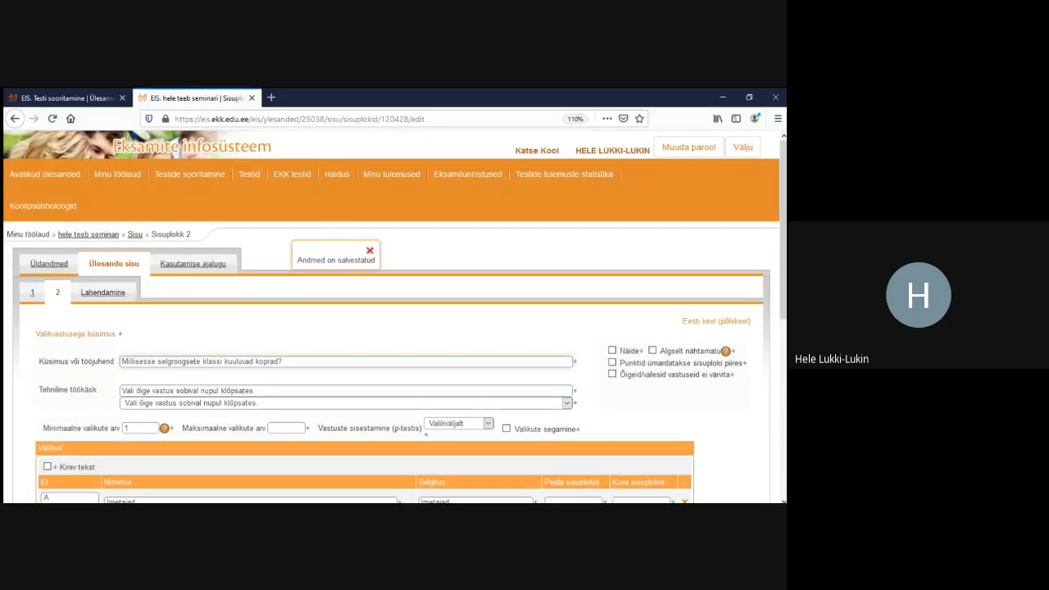
pyautogui.scroll(-2, 393, 328)
pyautogui.scroll(-2, 394, 327)
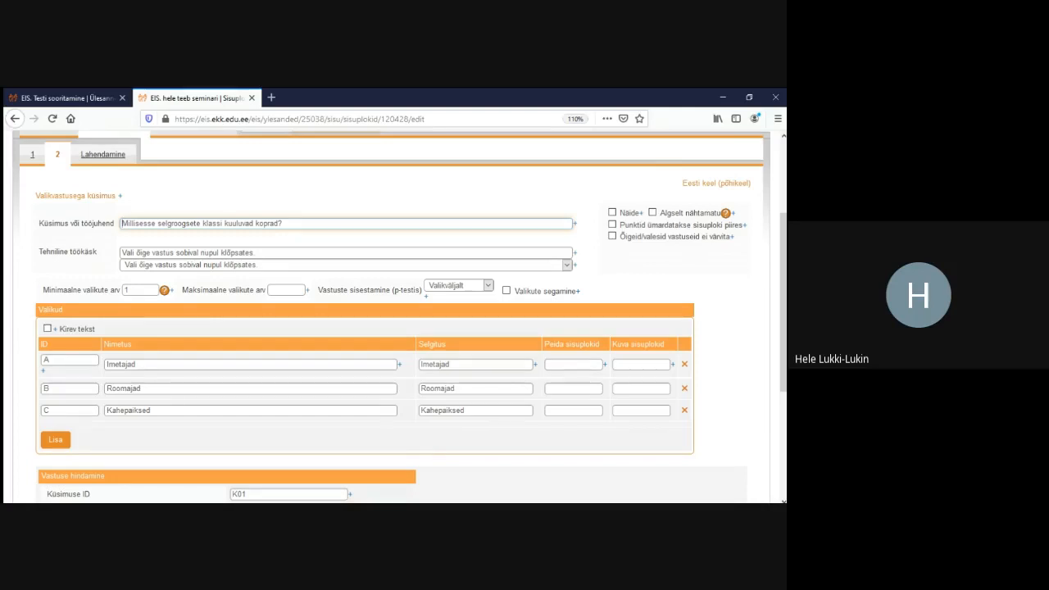
pyautogui.moveTo(182, 290); pyautogui.dragTo(265, 290)
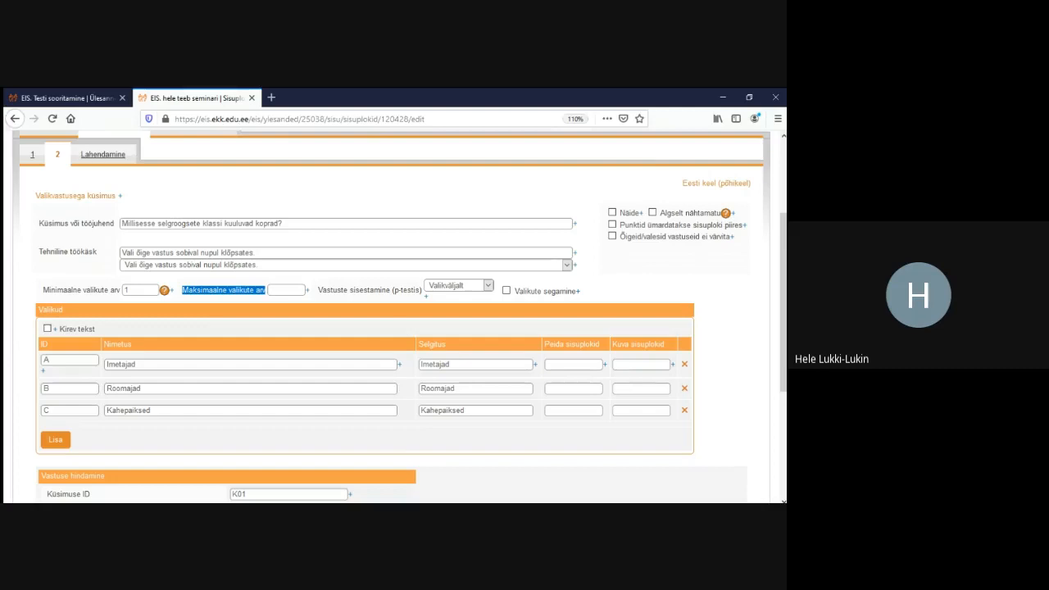
pyautogui.click(286, 290)
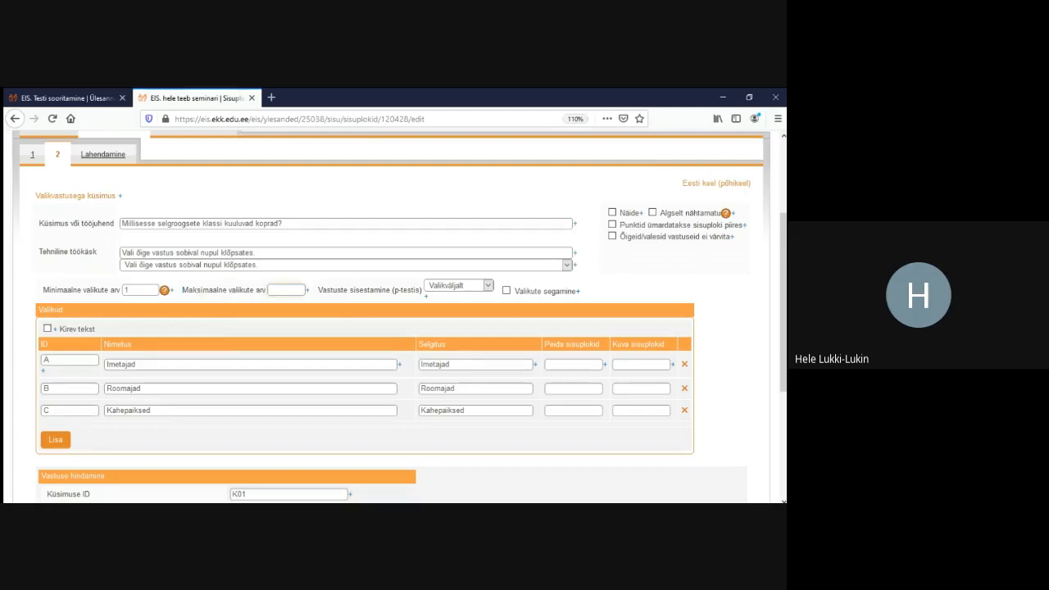
pyautogui.write('1')
pyautogui.scroll(1, 392, 317)
pyautogui.scroll(-4, 392, 317)
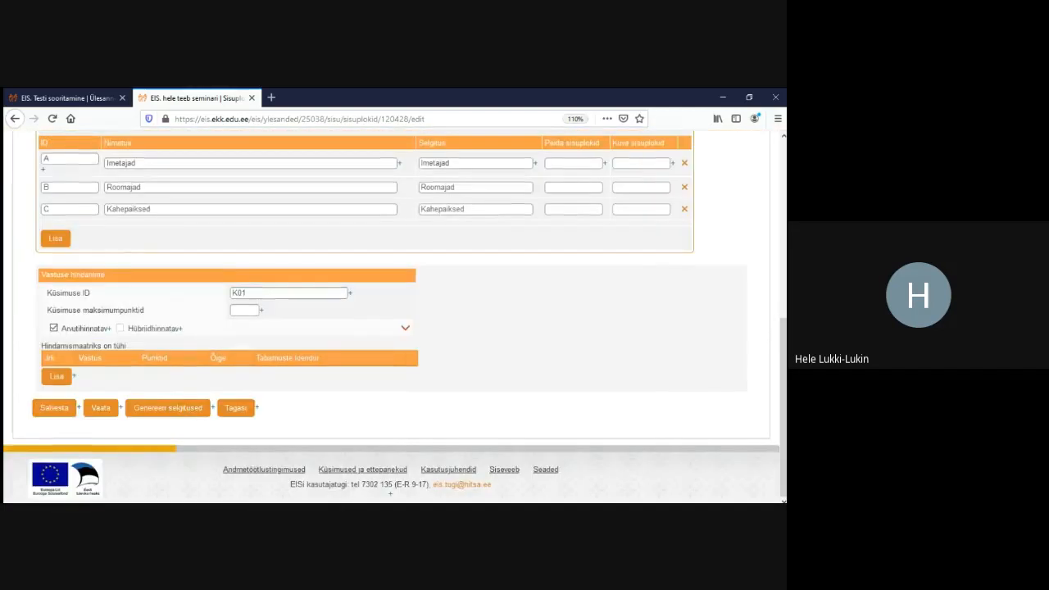
# Save the choice limit and test picking Imetajad, Roomajad and Kahepaiksed in the Lahendamine preview
pyautogui.click(55, 408)
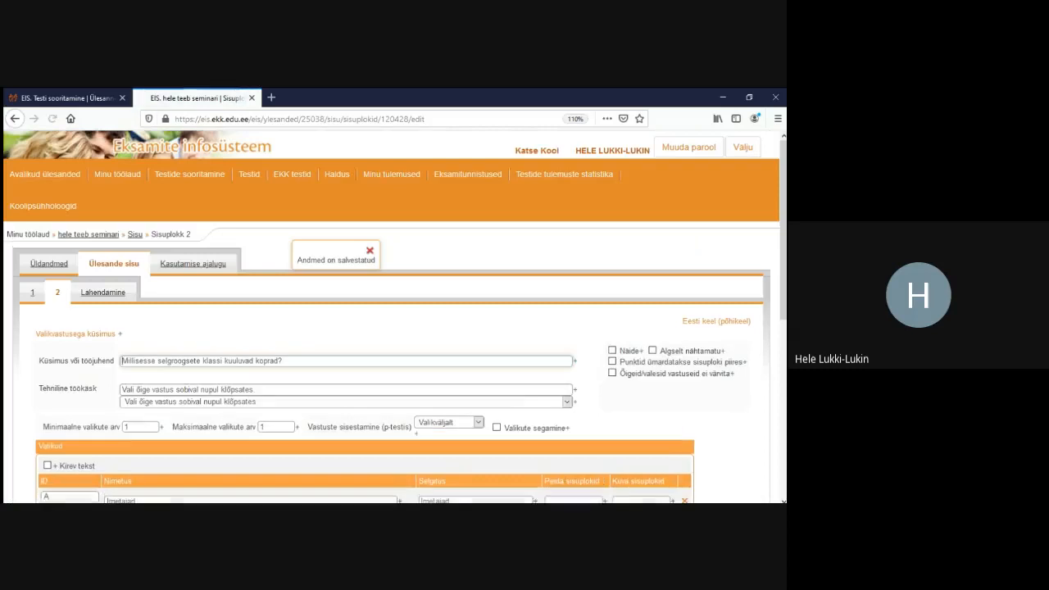
pyautogui.click(103, 293)
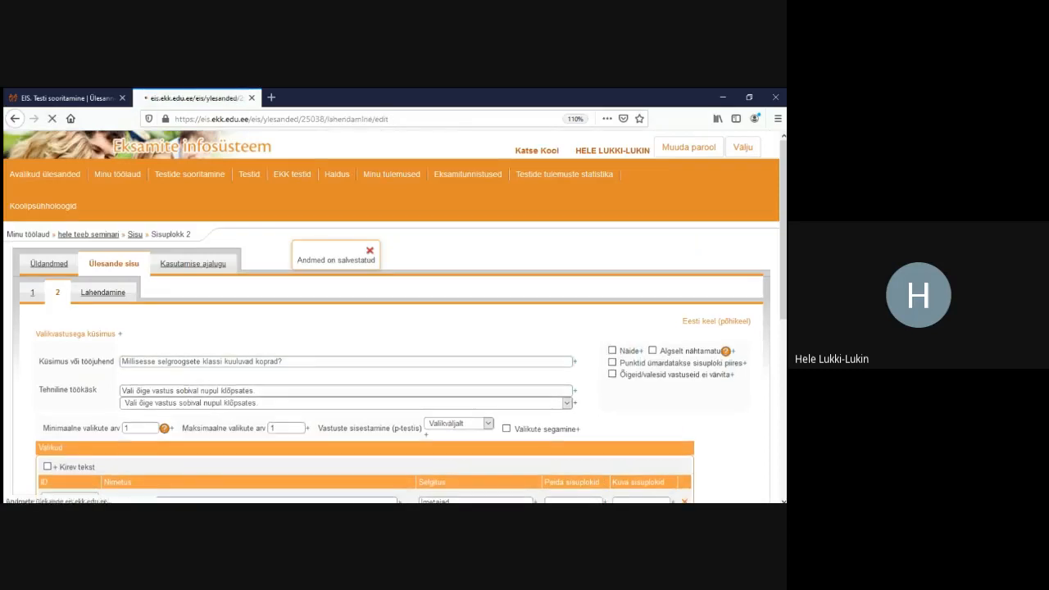
pyautogui.scroll(-2, 392, 318)
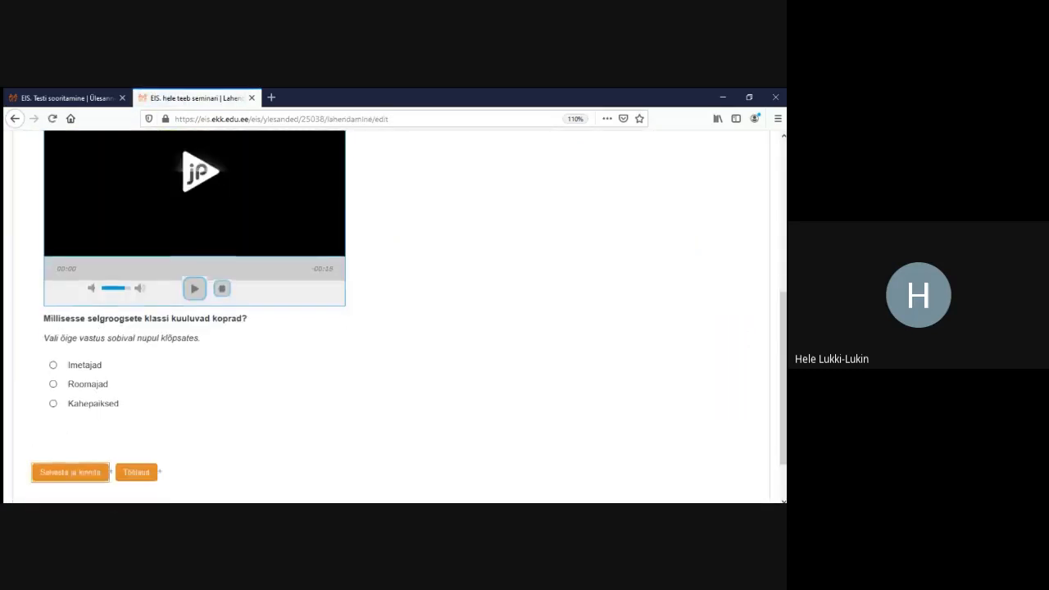
pyautogui.click(53, 301)
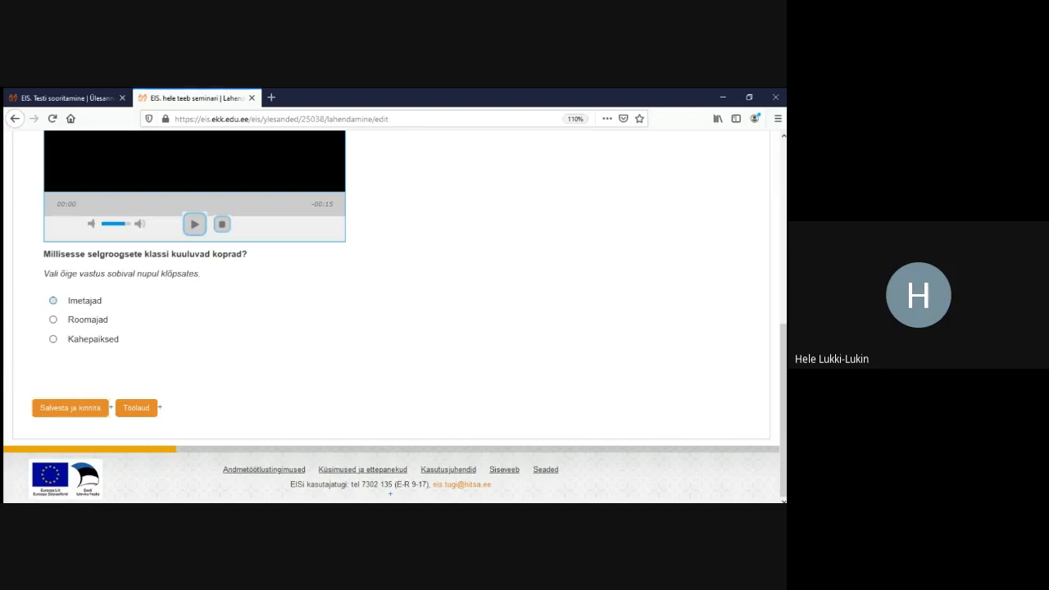
pyautogui.click(53, 319)
pyautogui.click(53, 340)
pyautogui.click(53, 320)
pyautogui.click(53, 301)
pyautogui.click(54, 320)
pyautogui.click(53, 301)
# Go back to editing Sisuplokk 2
pyautogui.scroll(5, 393, 316)
pyautogui.scroll(1, 393, 317)
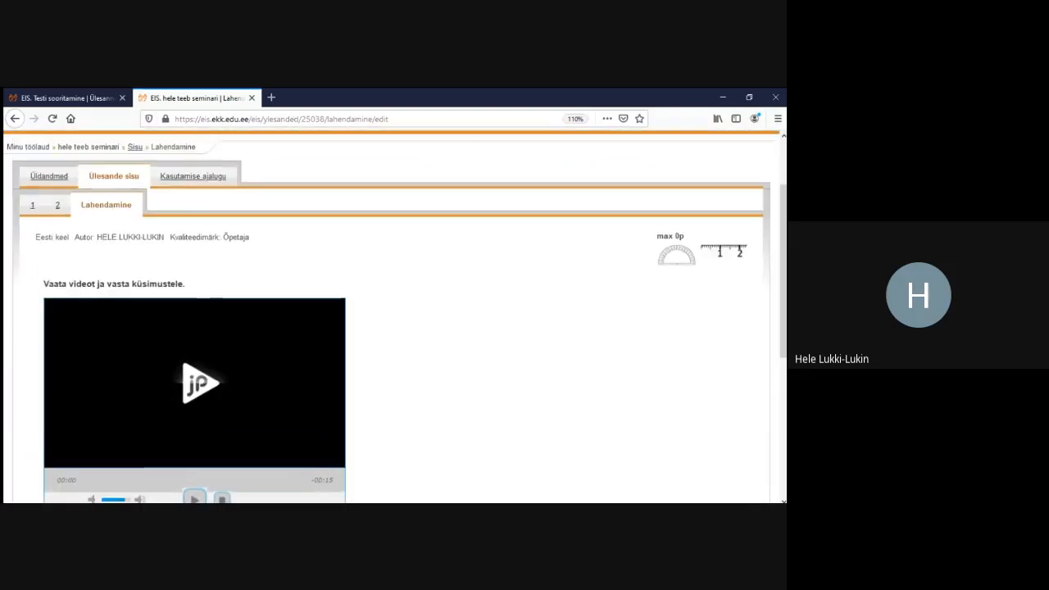
pyautogui.click(57, 205)
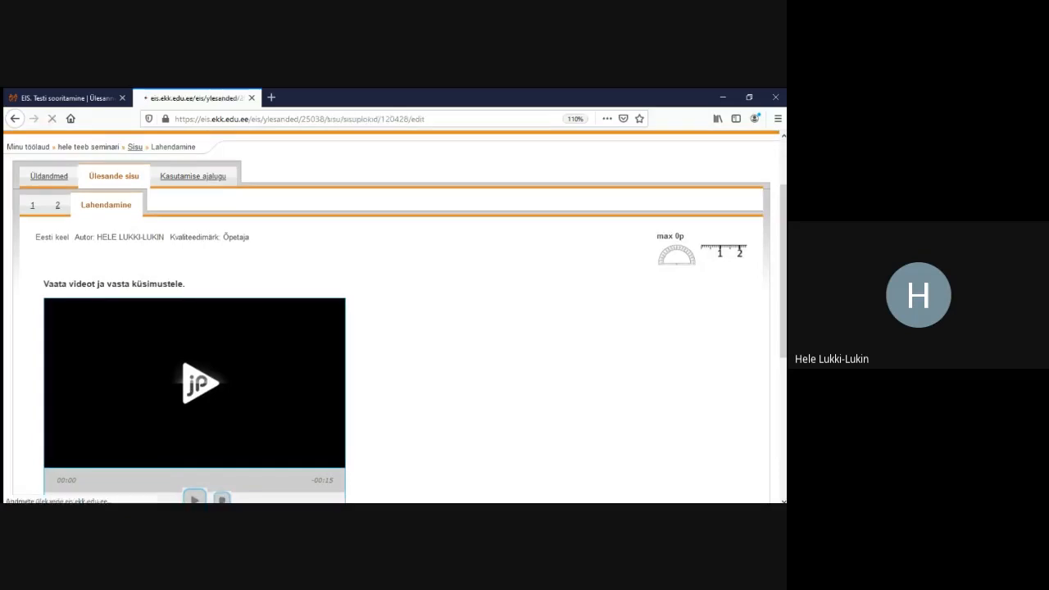
# Change Maksimaalne valikute arv from 1 to 3
pyautogui.scroll(-3, 394, 317)
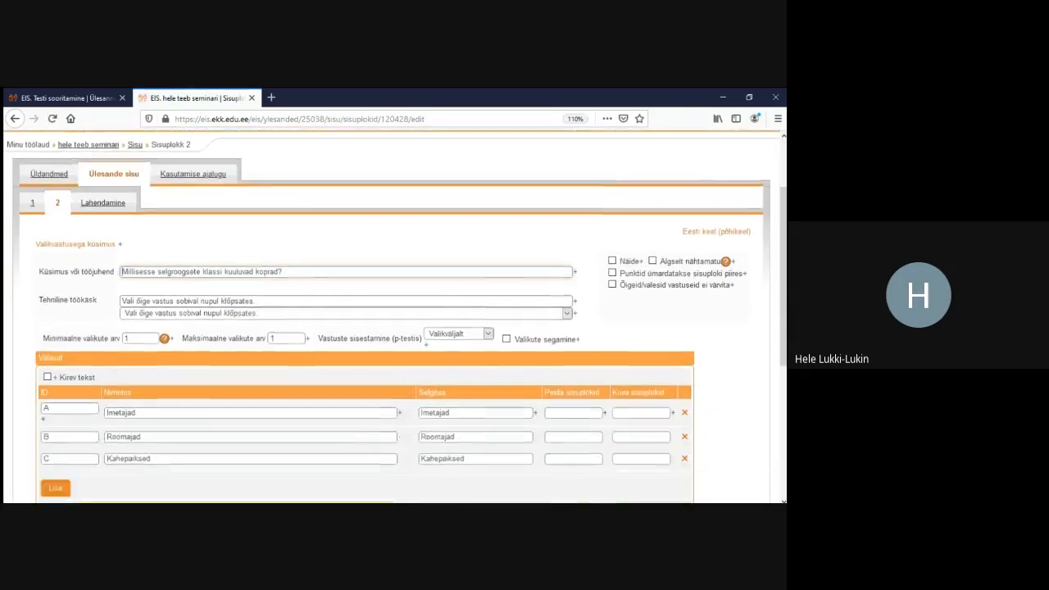
pyautogui.doubleClick(277, 290)
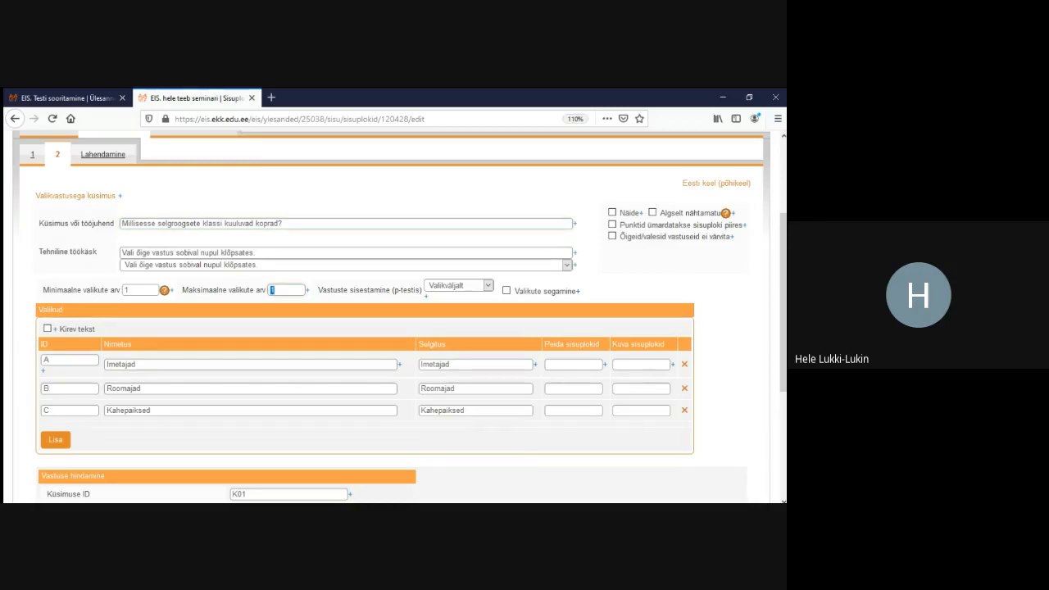
pyautogui.write('3')
pyautogui.scroll(-3, 394, 317)
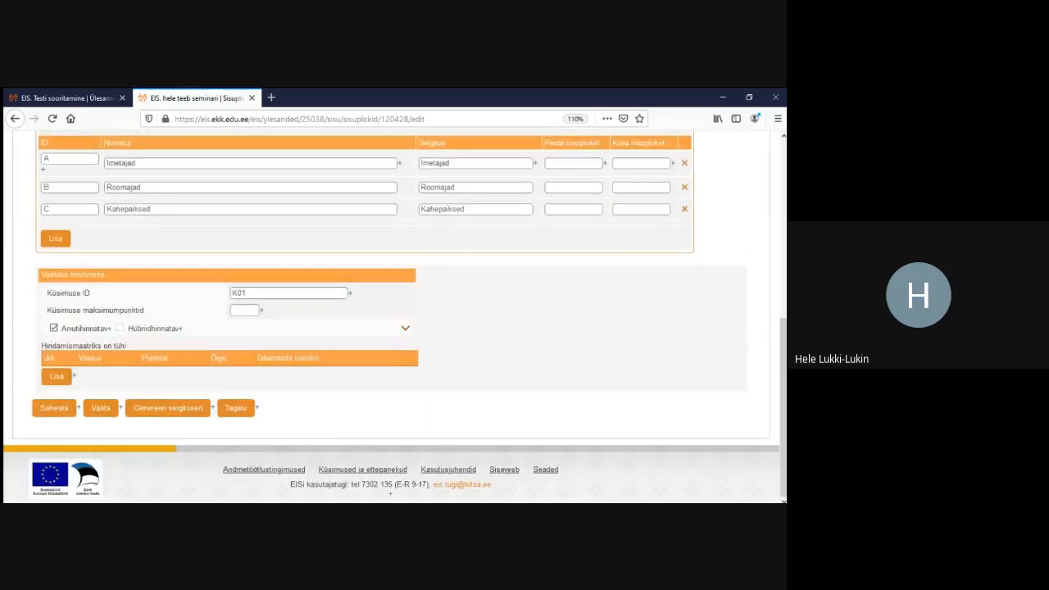
# Add a scoring row marking A (Imetajad) as correct for 1 point, and save
pyautogui.click(57, 376)
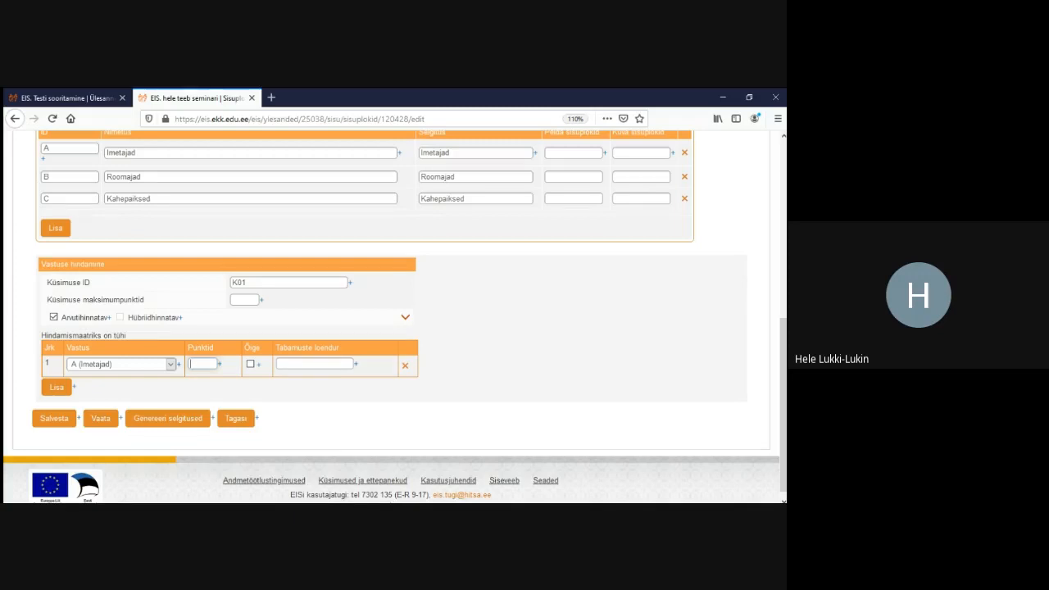
pyautogui.click(251, 364)
pyautogui.click(202, 364)
pyautogui.write('1')
pyautogui.moveTo(47, 300); pyautogui.dragTo(144, 300)
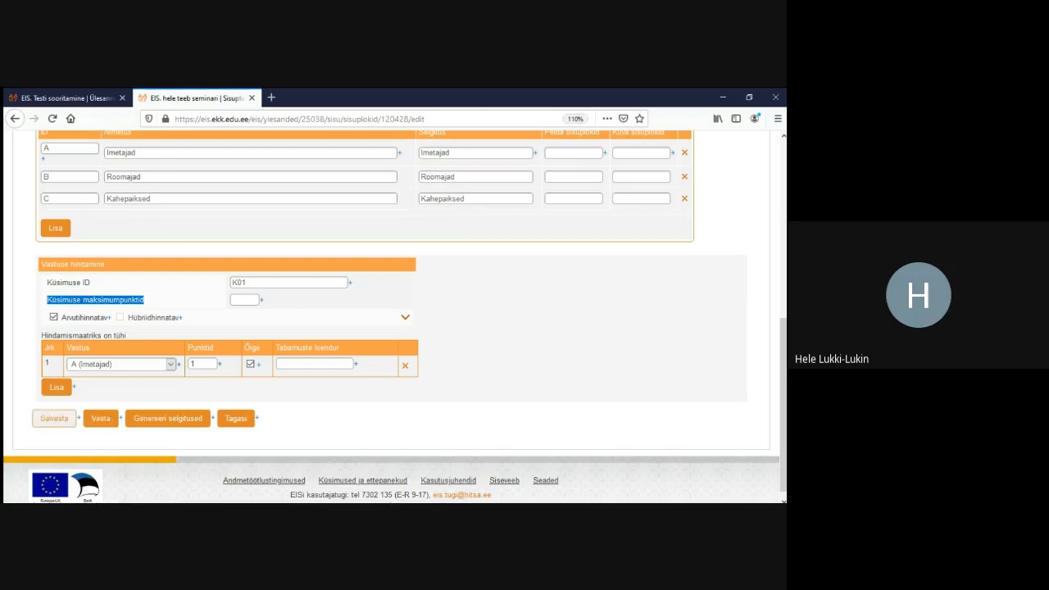
pyautogui.click(55, 418)
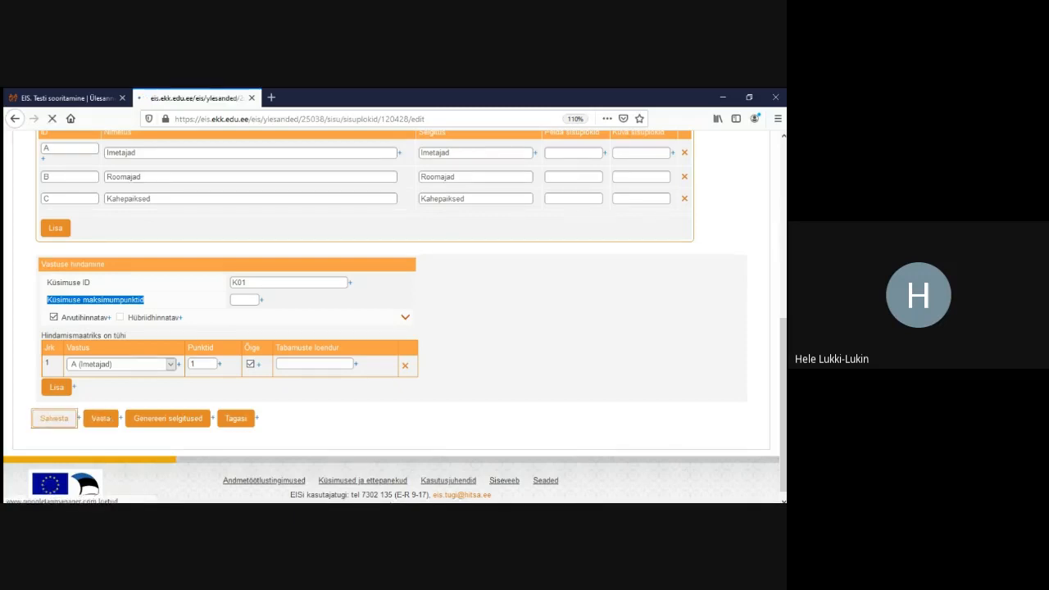
pyautogui.scroll(-6, 393, 328)
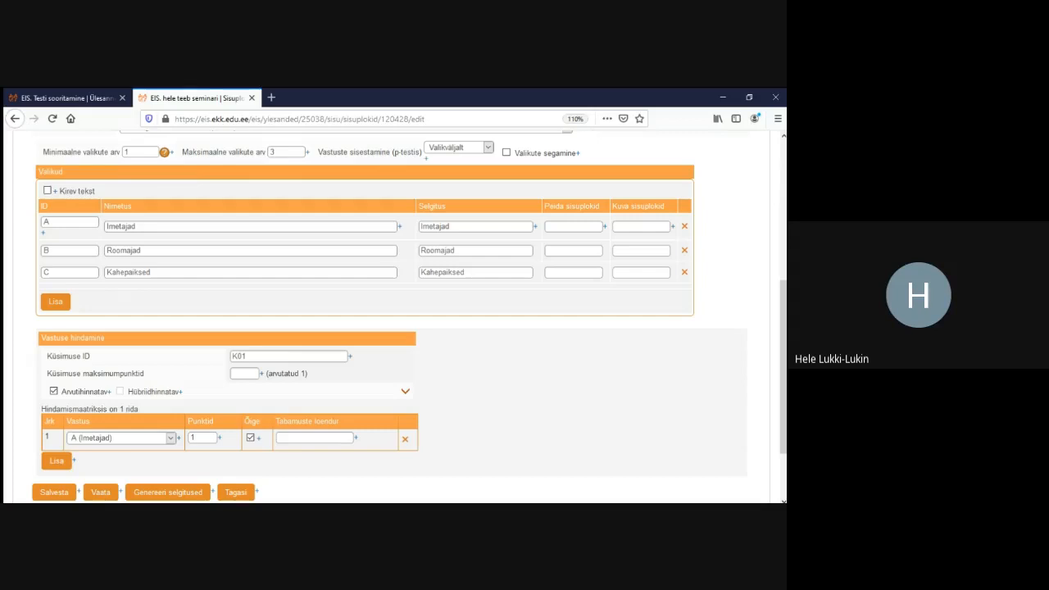
# Expand the extra scoring options and review Imetajad's 1-point maximum and default points for unlisted answers
pyautogui.click(405, 392)
pyautogui.scroll(-2, 405, 392)
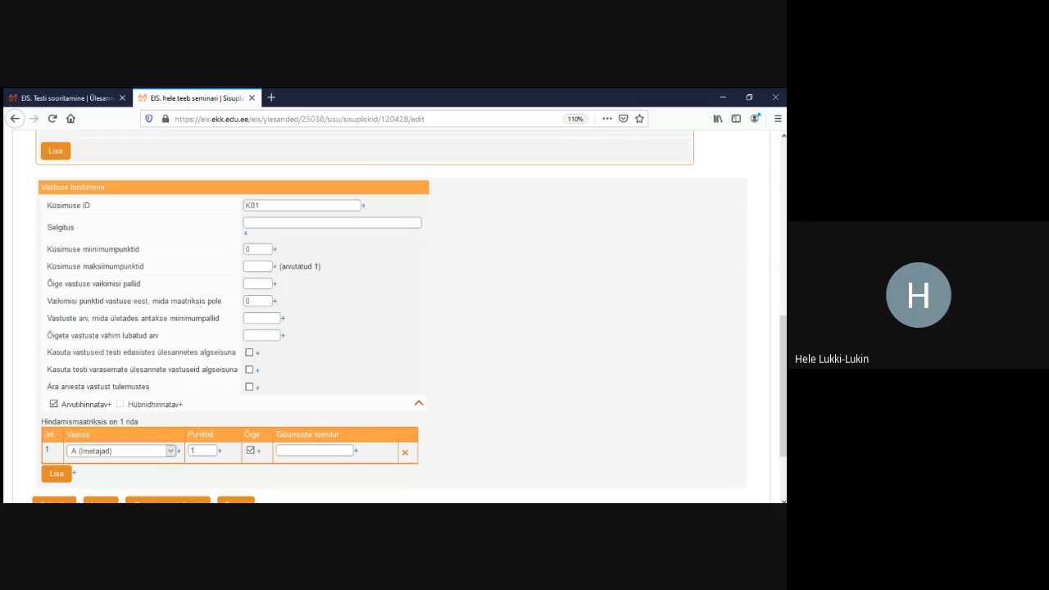
pyautogui.moveTo(46, 227); pyautogui.dragTo(75, 228)
pyautogui.scroll(3, 74, 228)
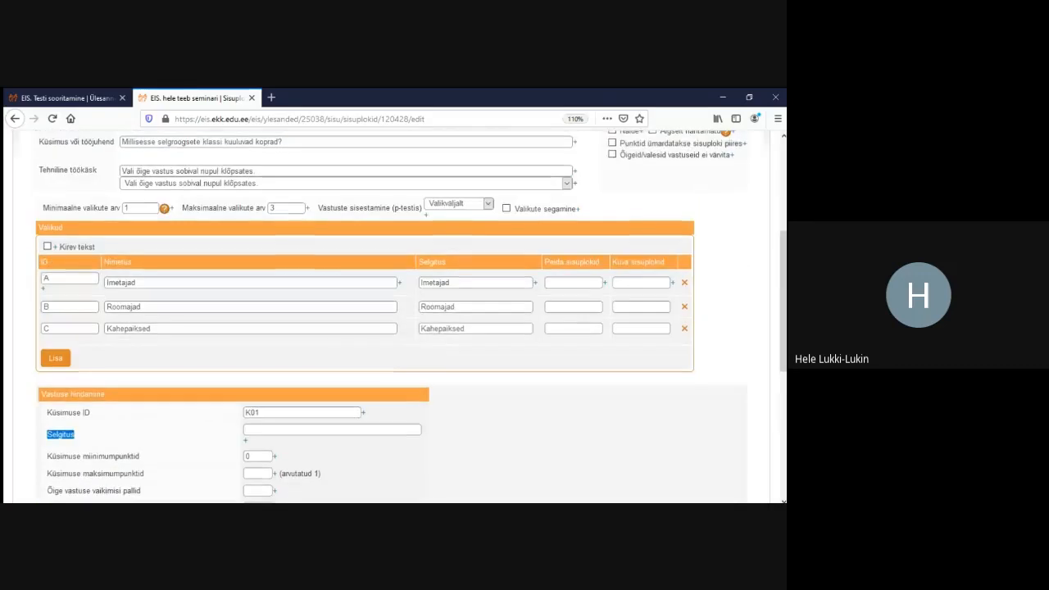
pyautogui.doubleClick(436, 283)
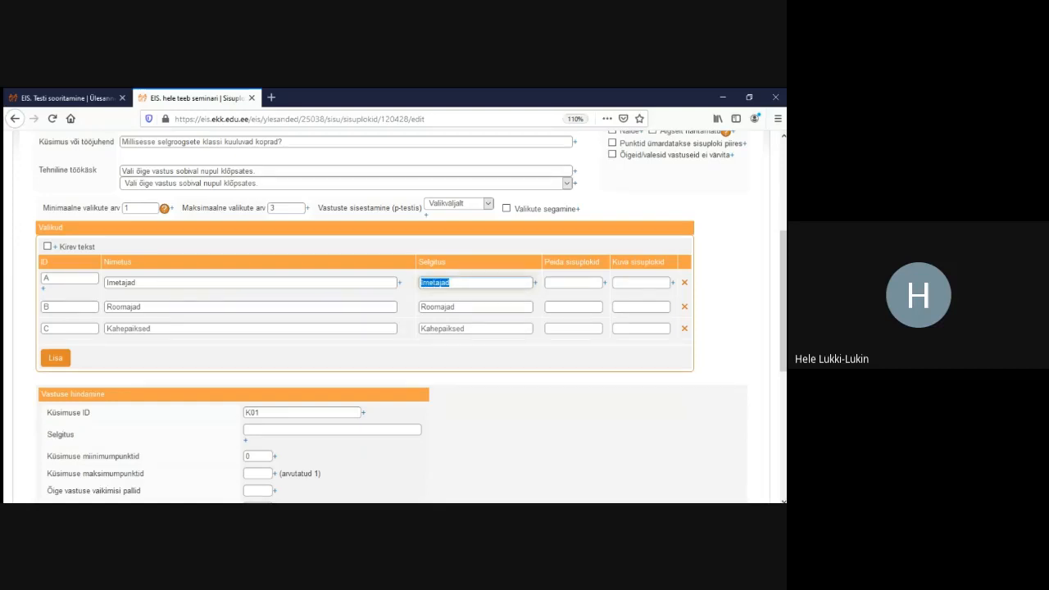
pyautogui.scroll(-3, 394, 316)
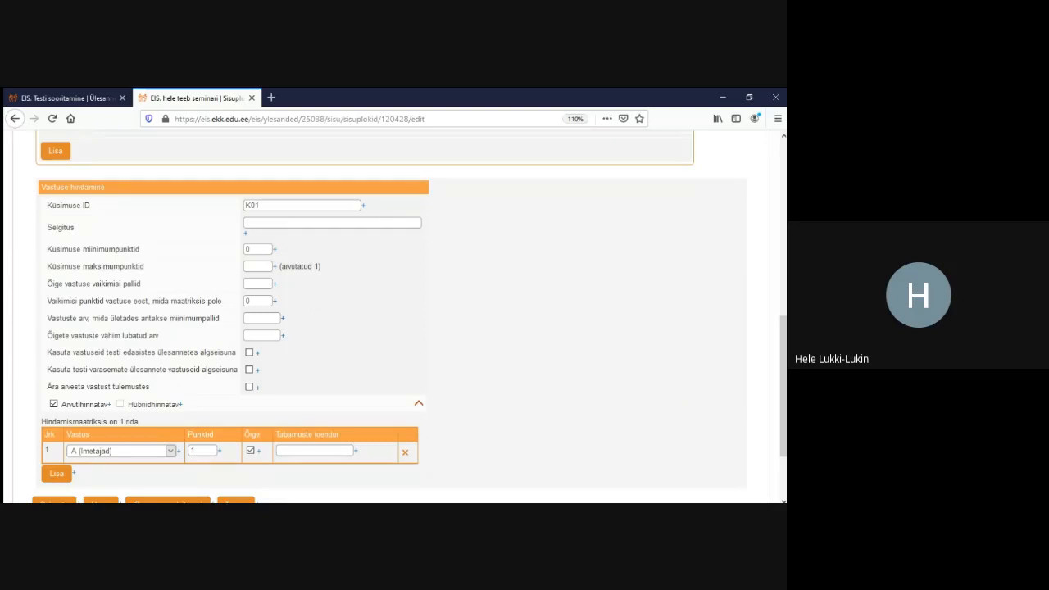
pyautogui.moveTo(282, 266); pyautogui.dragTo(318, 267)
pyautogui.moveTo(223, 300); pyautogui.dragTo(47, 300)
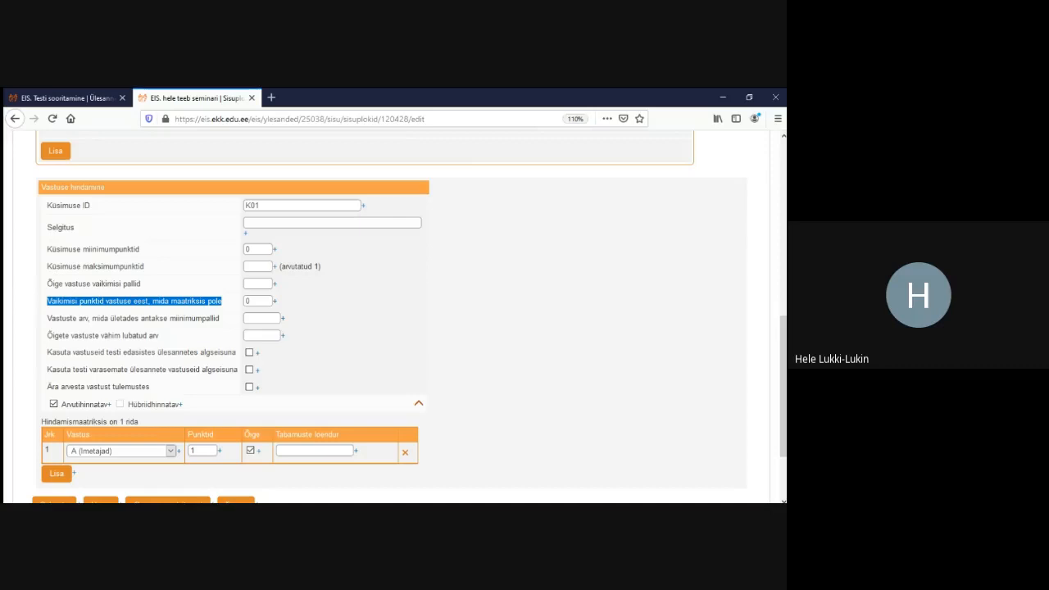
# Try -1 as default points for unlisted answers, then clear the field
pyautogui.scroll(10, 393, 320)
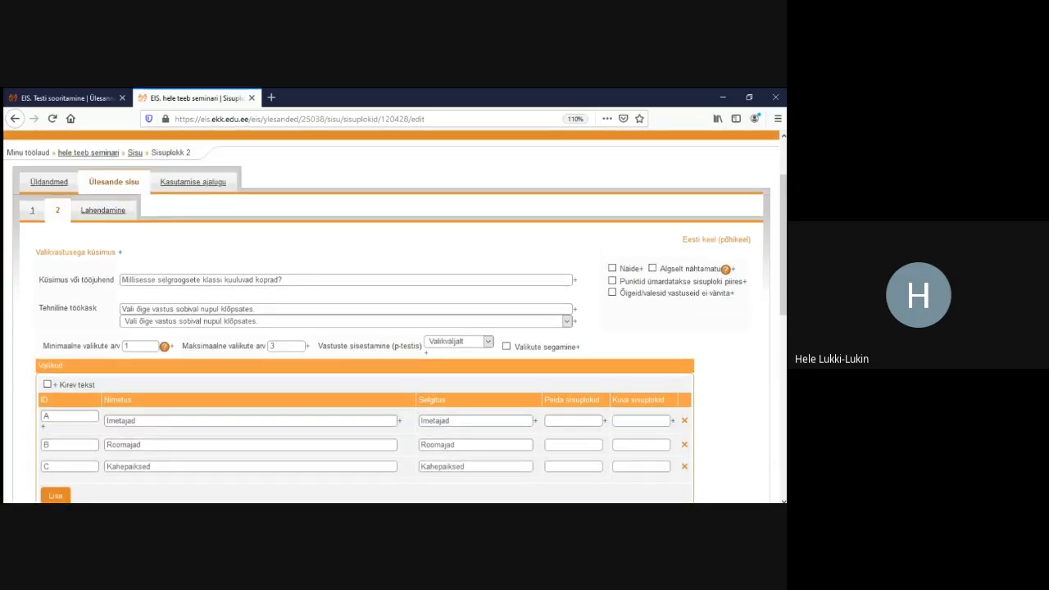
pyautogui.scroll(-8, 394, 320)
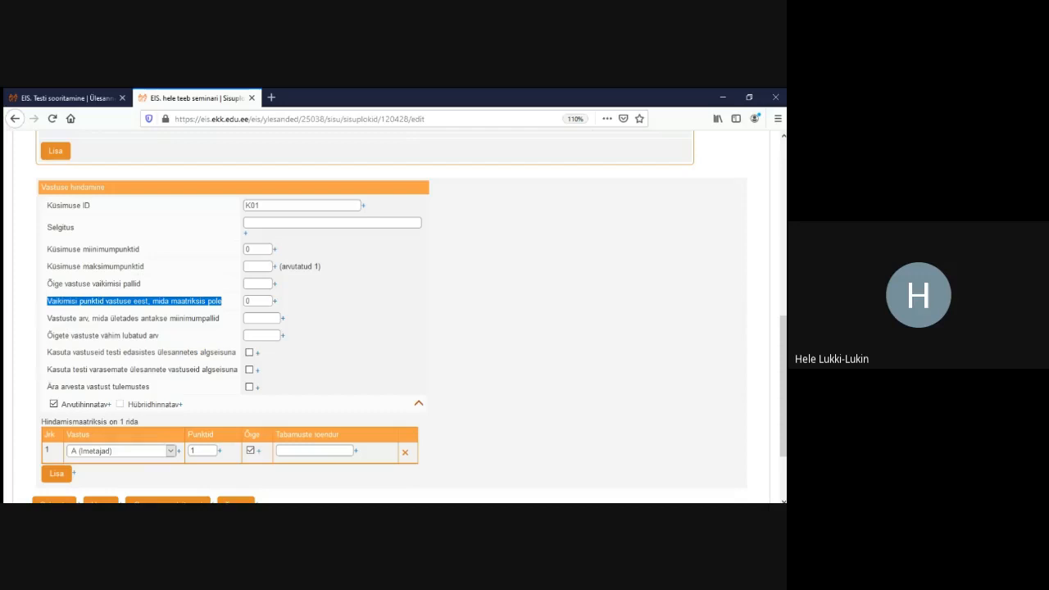
pyautogui.moveTo(46, 318); pyautogui.dragTo(220, 318)
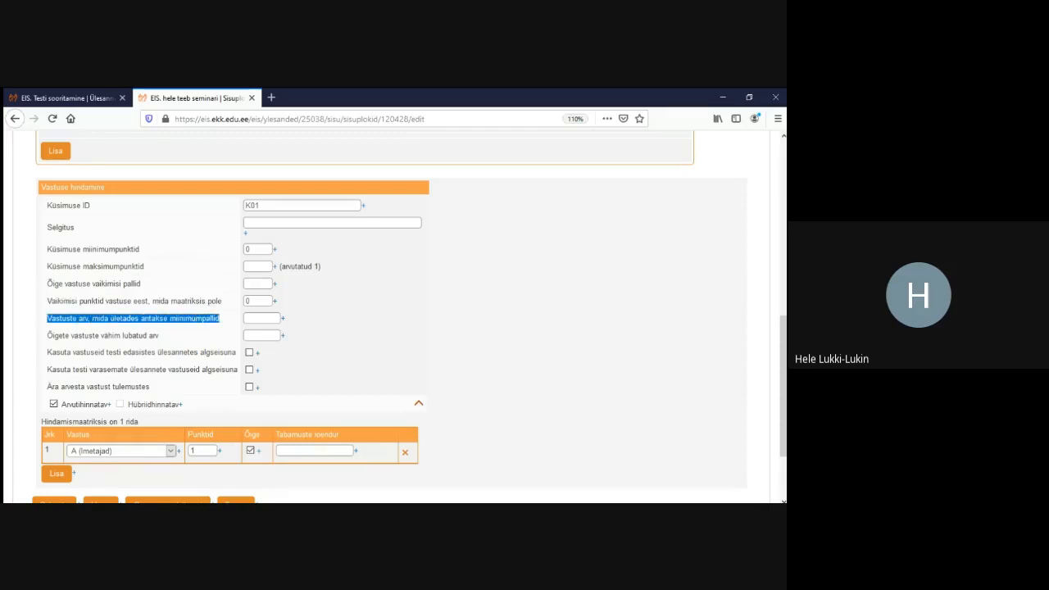
pyautogui.click(261, 318)
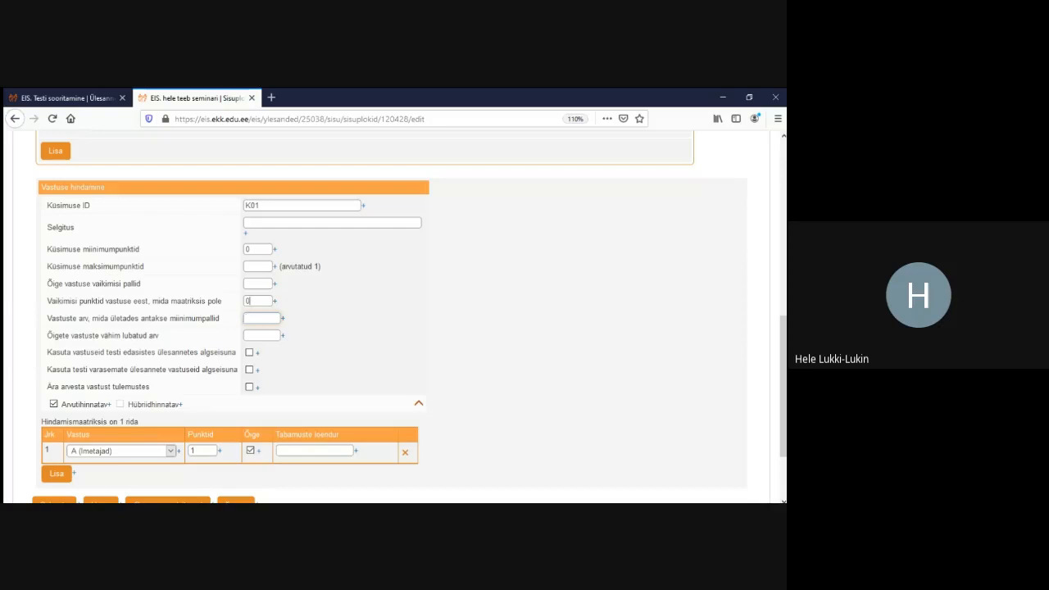
pyautogui.doubleClick(247, 301)
pyautogui.write('-1')
pyautogui.doubleClick(250, 249)
pyautogui.doubleClick(250, 300)
pyautogui.press('BackSpace')
# Set Maksimaalne valikute arv back to 1 and save the question
pyautogui.scroll(4, 393, 318)
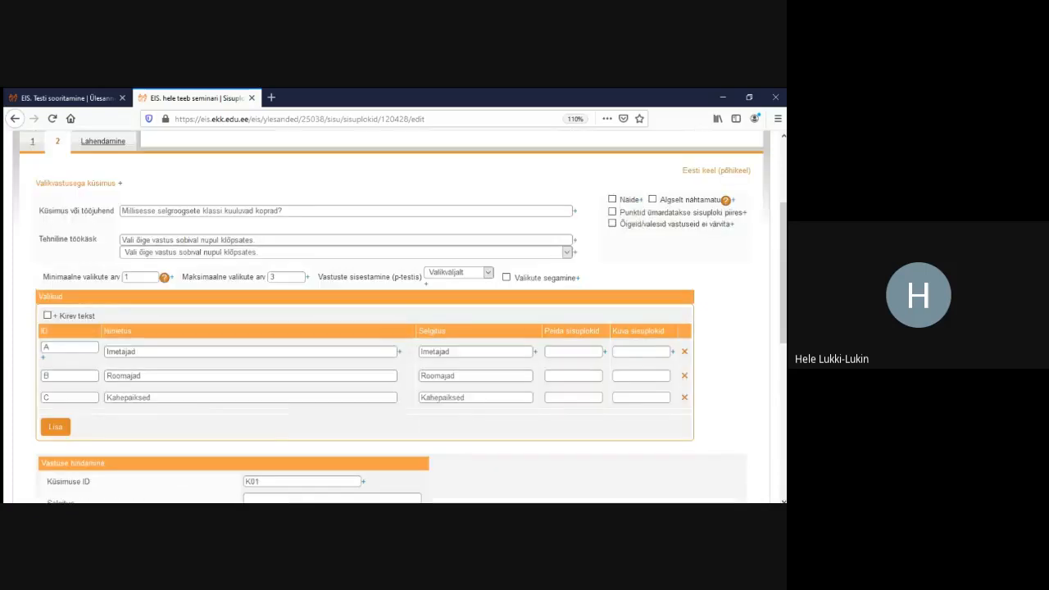
pyautogui.doubleClick(274, 277)
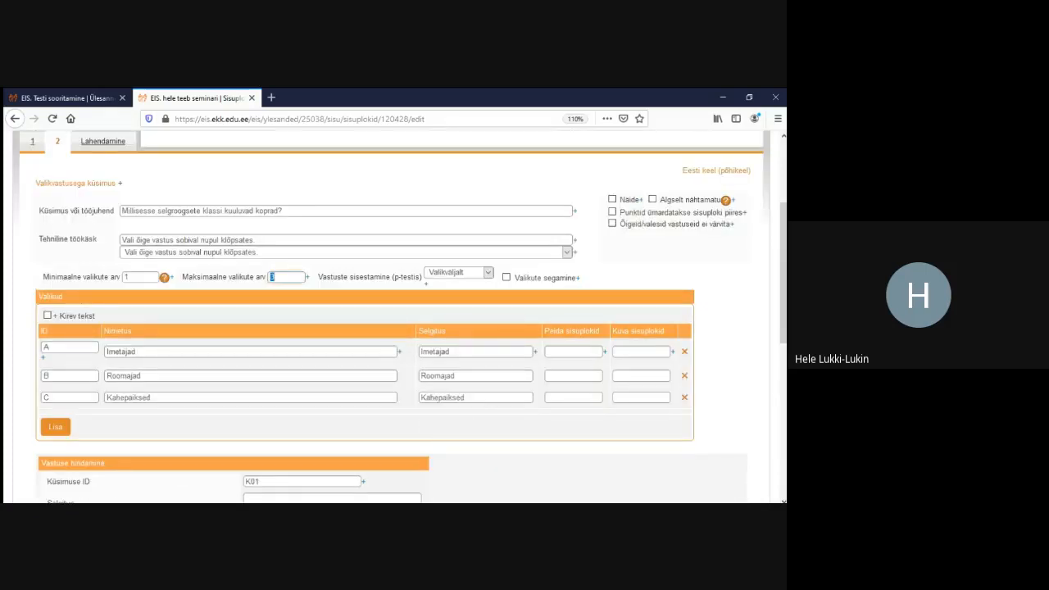
pyautogui.write('1')
pyautogui.scroll(-5, 394, 318)
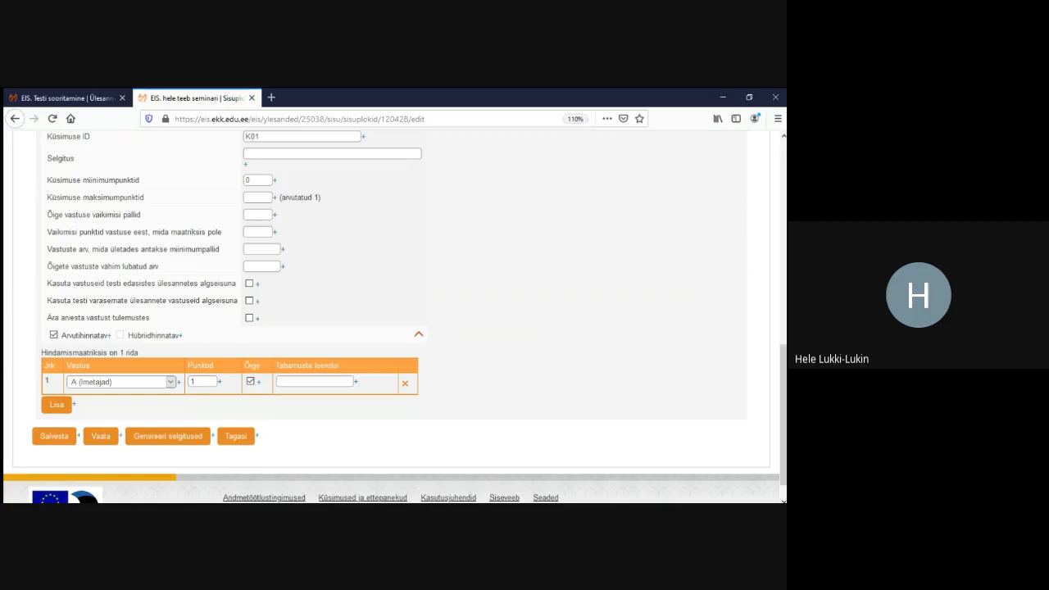
pyautogui.scroll(5, 394, 318)
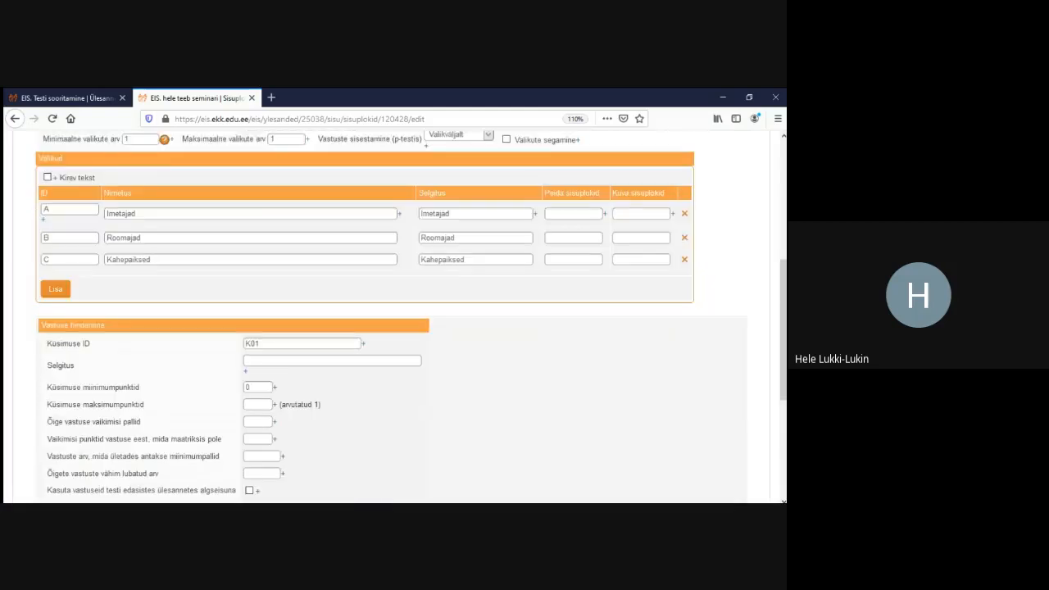
pyautogui.scroll(2, 394, 318)
pyautogui.doubleClick(272, 207)
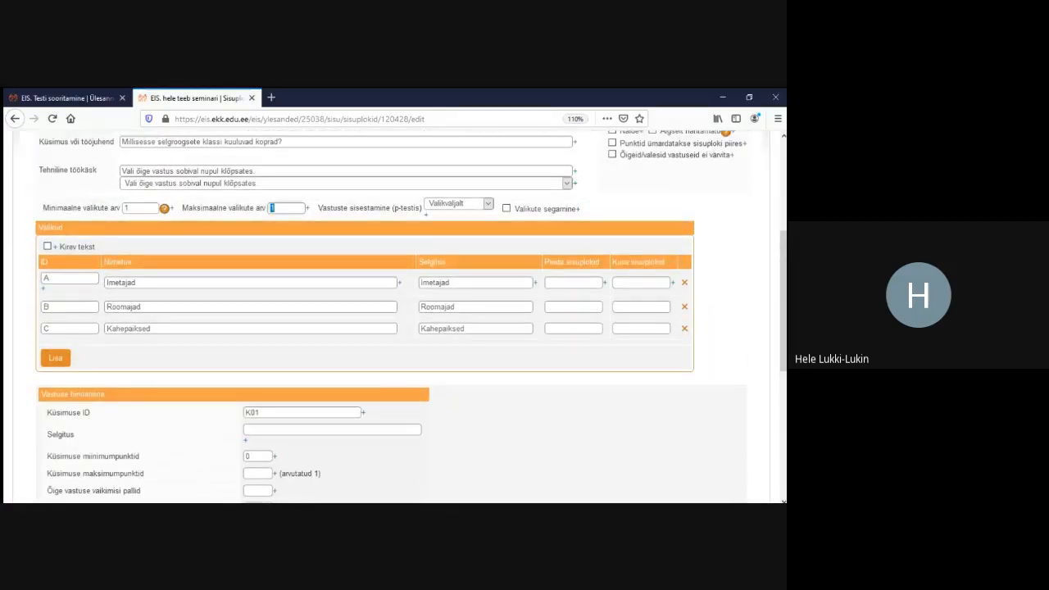
pyautogui.click(273, 208)
pyautogui.scroll(-5, 394, 316)
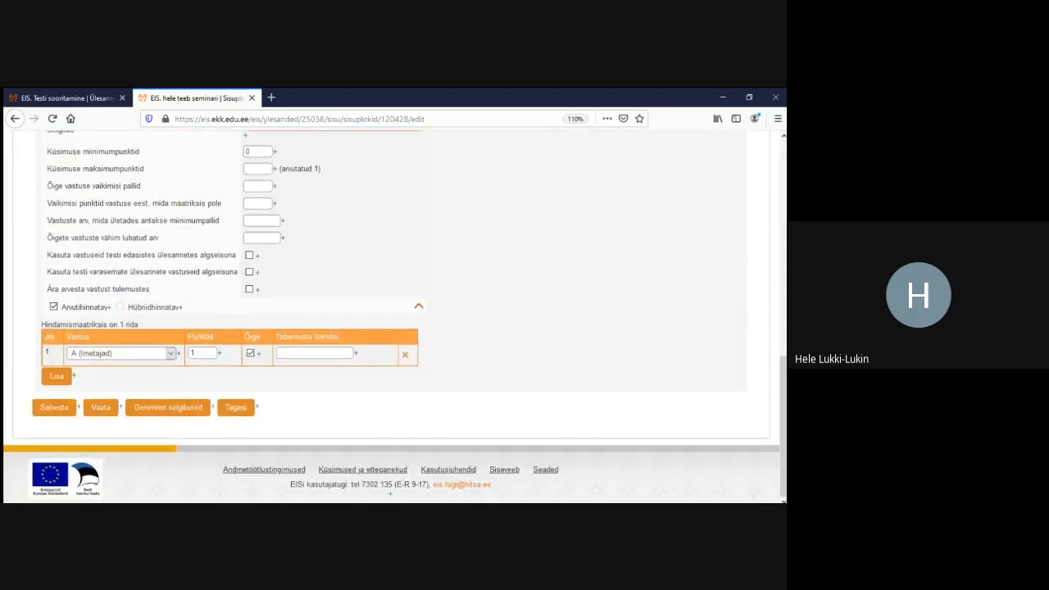
pyautogui.click(54, 408)
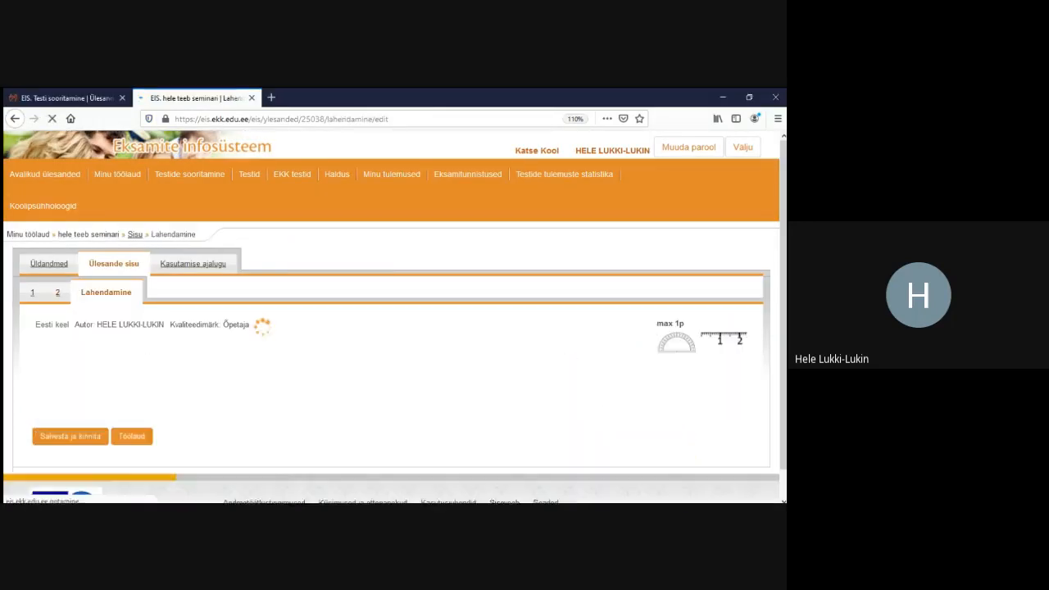
# Play the video, answer Imetajad and submit, getting 1 point out of 1
pyautogui.scroll(-4, 393, 316)
pyautogui.scroll(2, 393, 316)
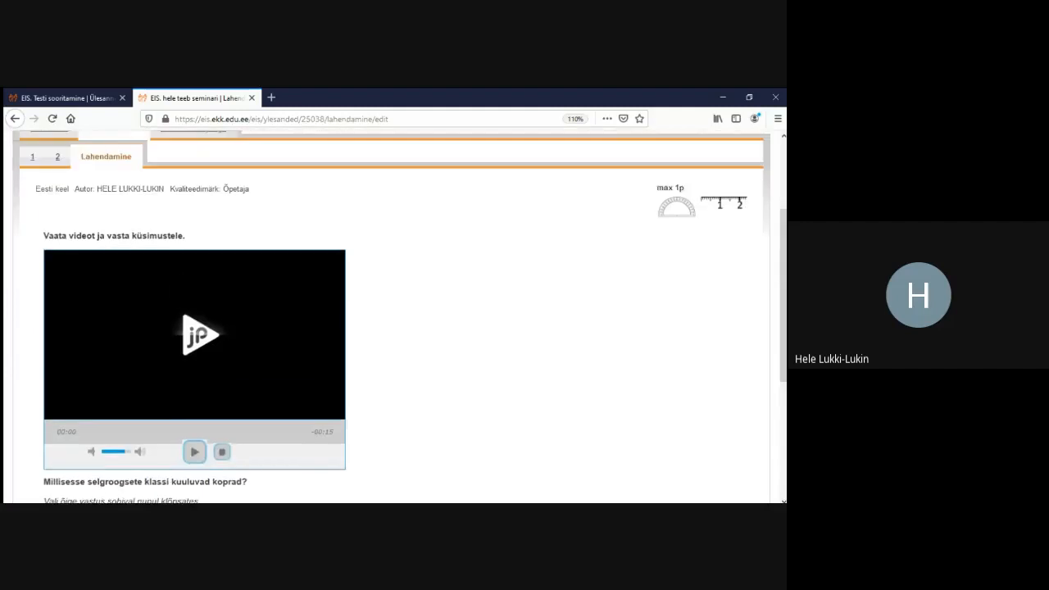
pyautogui.scroll(-3, 393, 315)
pyautogui.click(194, 314)
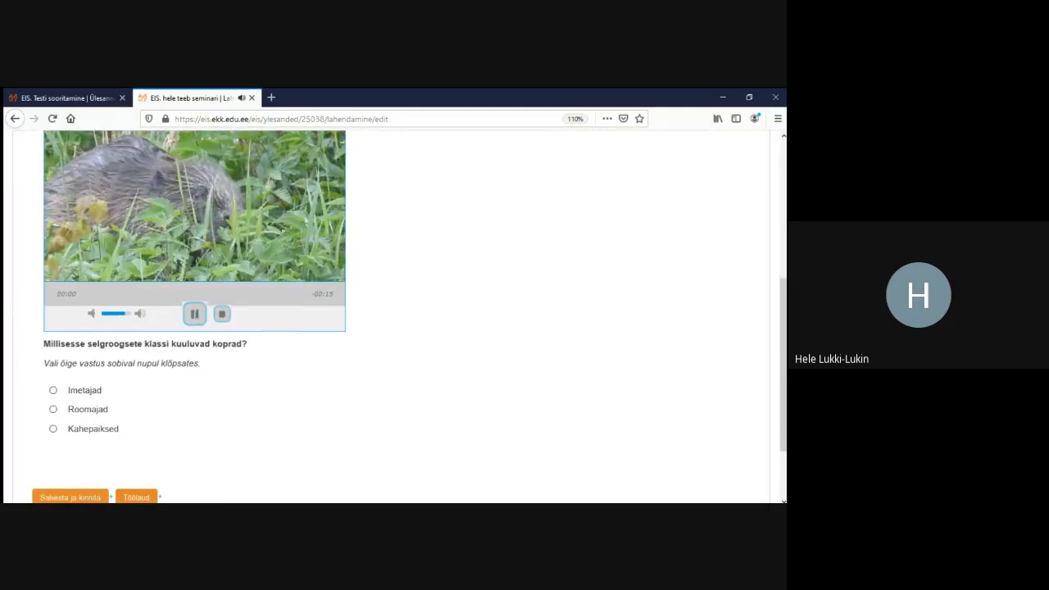
pyautogui.click(54, 390)
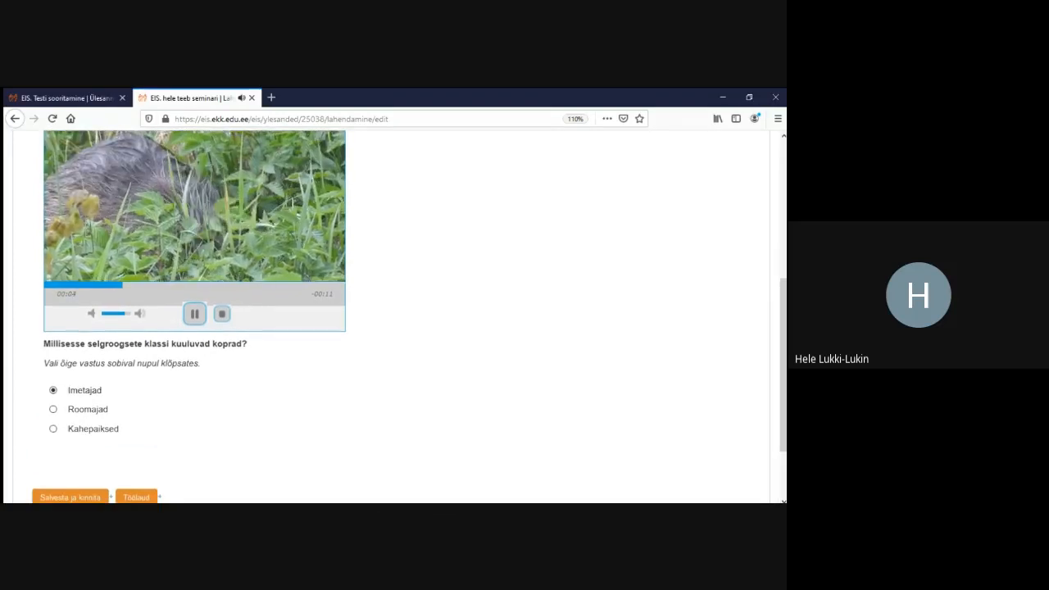
pyautogui.click(70, 497)
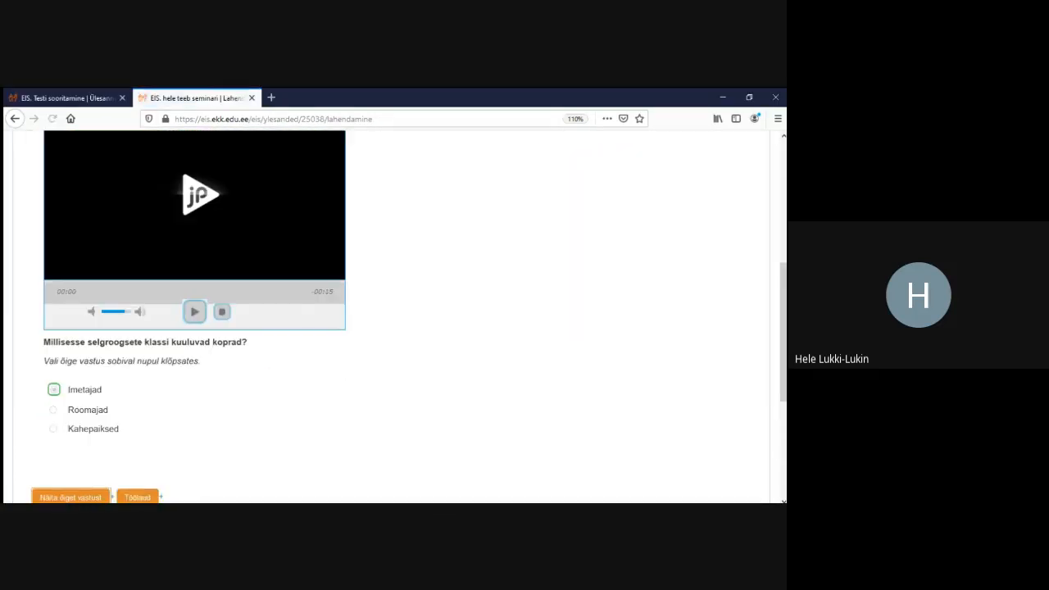
pyautogui.scroll(5, 391, 316)
pyautogui.moveTo(50, 236); pyautogui.dragTo(133, 236)
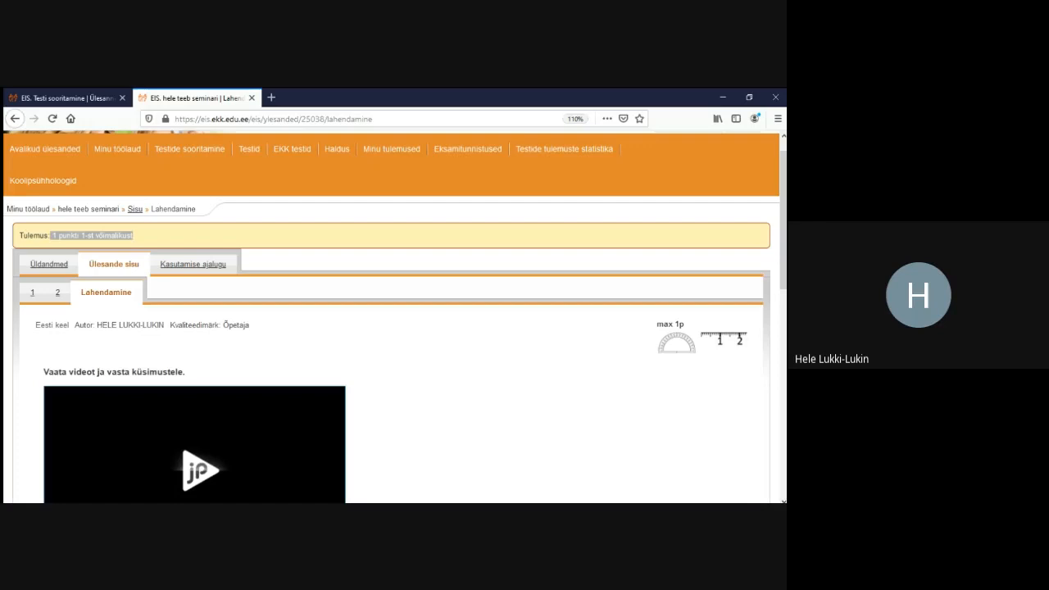
# Look over the Ülesanne 2 reading-text sample in Testi sooritamine, then return to task 25038's content
pyautogui.click(114, 264)
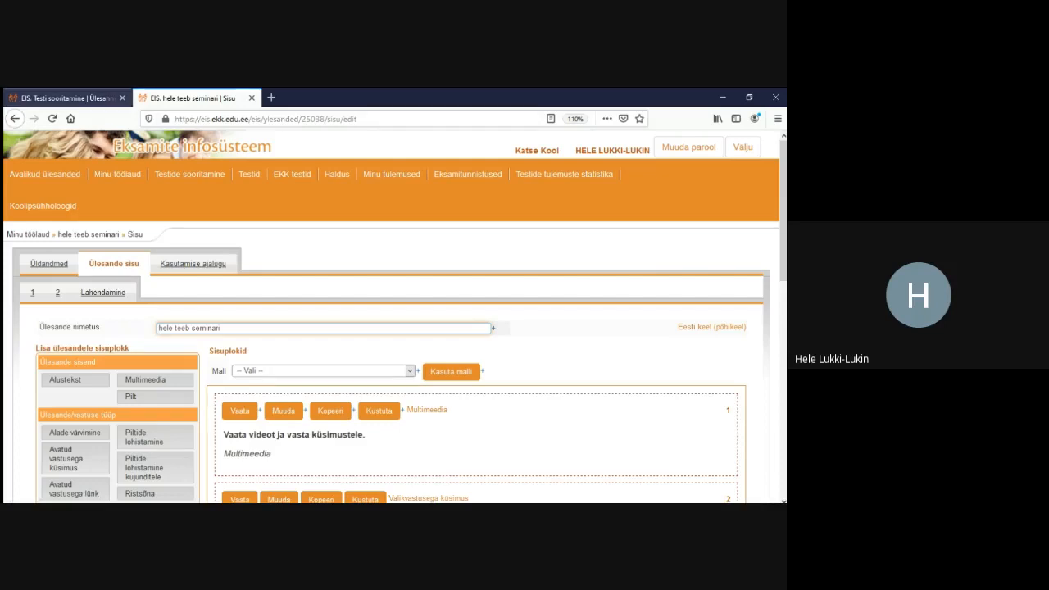
pyautogui.click(67, 98)
pyautogui.click(62, 294)
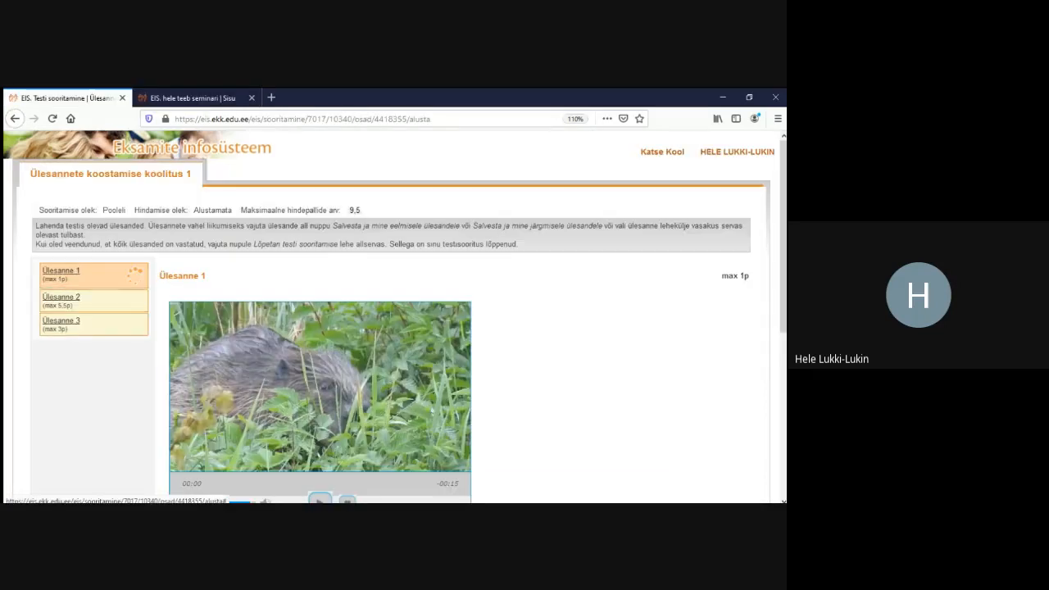
pyautogui.scroll(1, 443, 320)
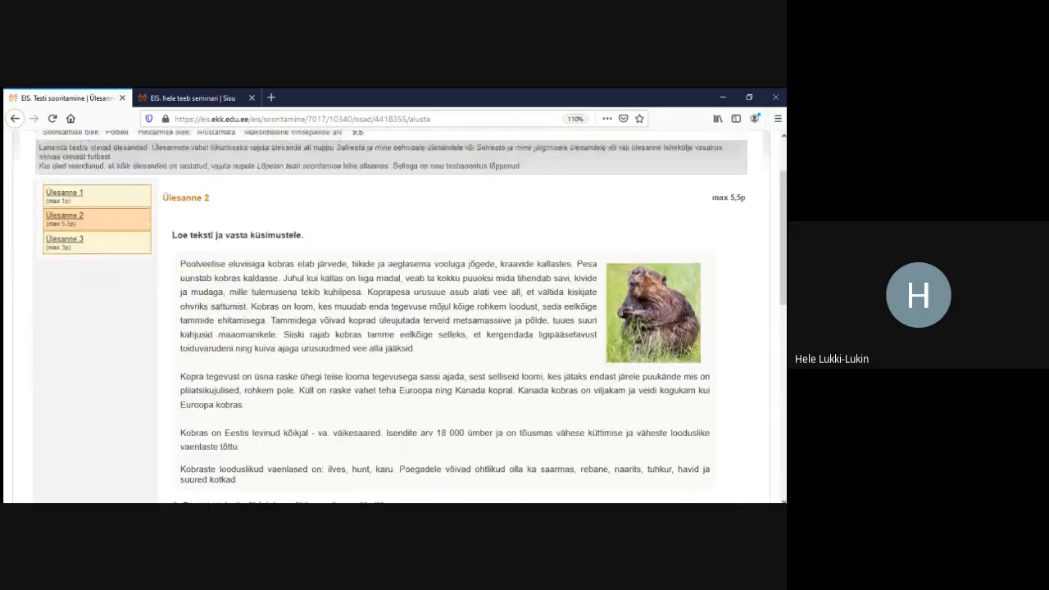
pyautogui.scroll(-1, 443, 320)
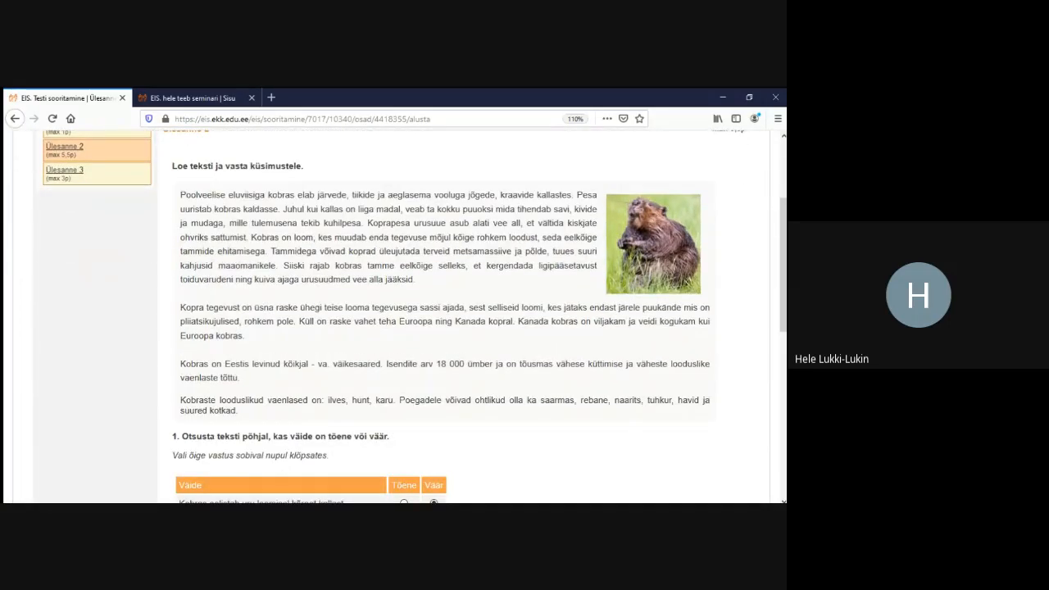
pyautogui.scroll(-4, 443, 320)
pyautogui.scroll(4, 442, 320)
pyautogui.click(193, 98)
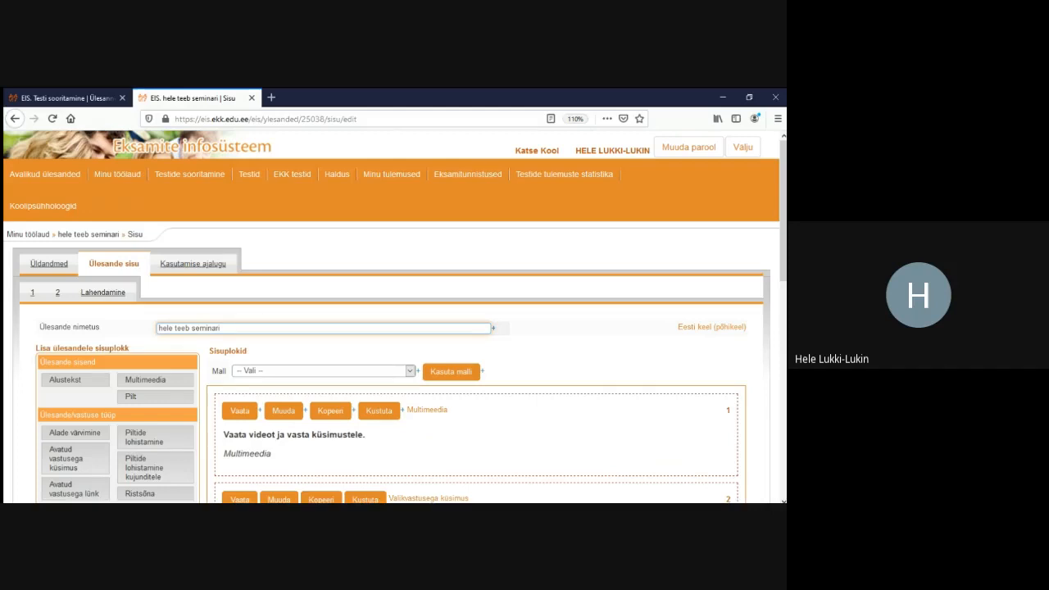
pyautogui.scroll(-2, 262, 344)
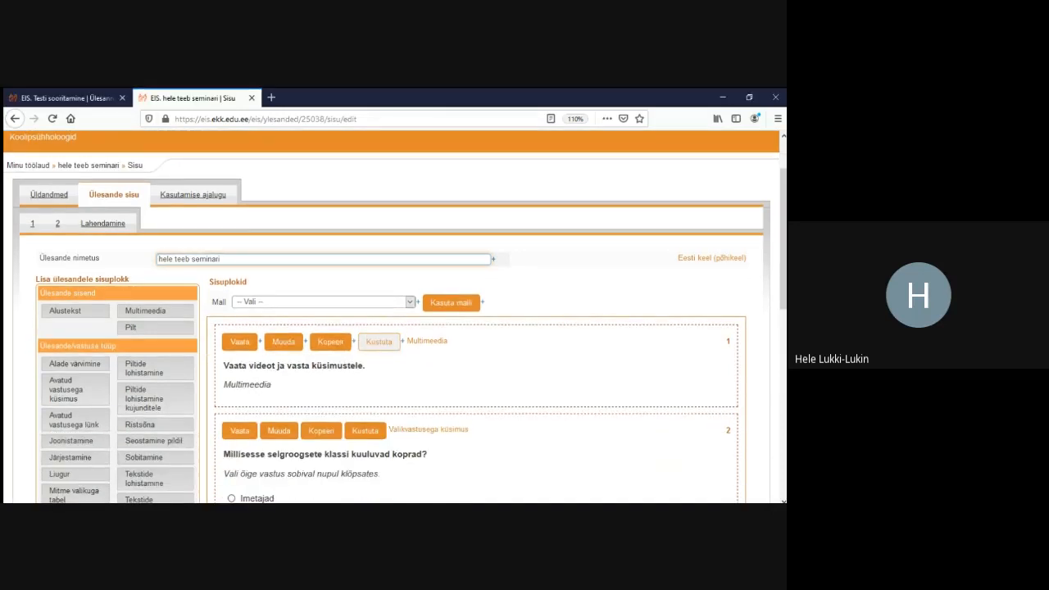
# Delete the Multimeedia video block, confirming with Jah, and start a new Alustekst block
pyautogui.click(379, 341)
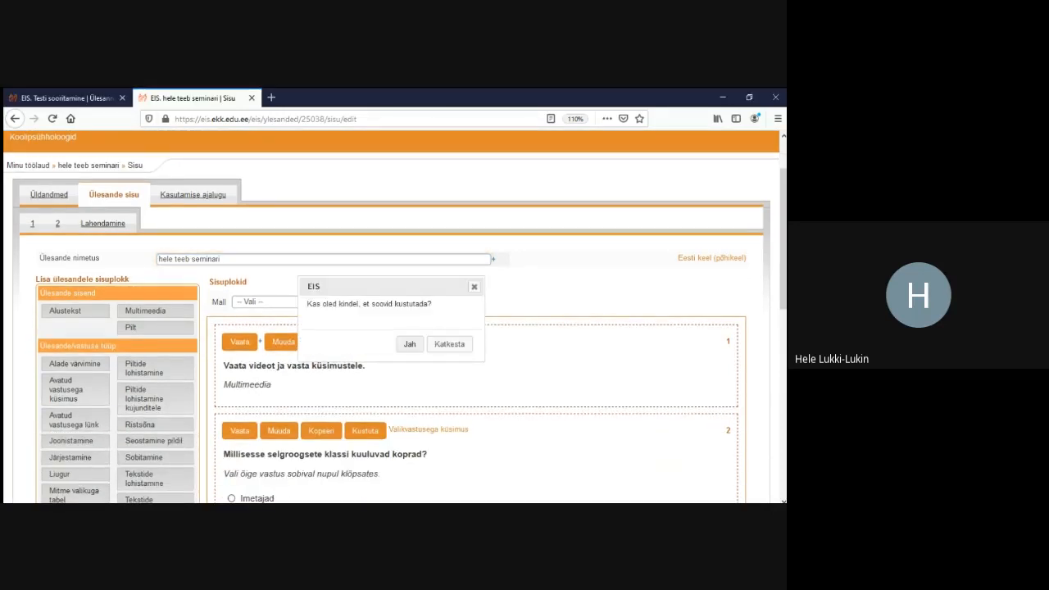
pyautogui.click(409, 345)
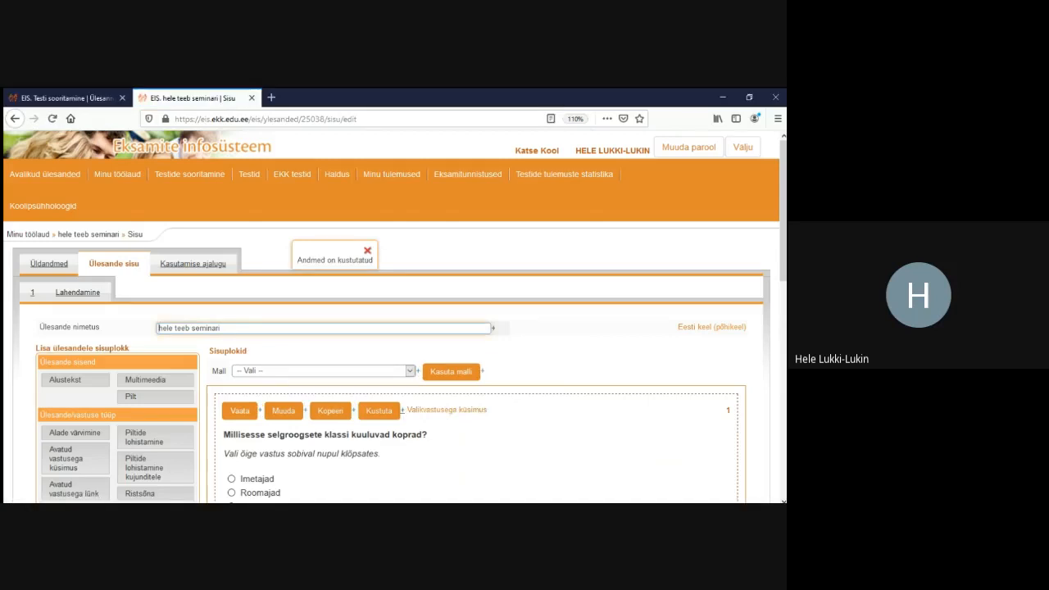
pyautogui.scroll(-3, 393, 328)
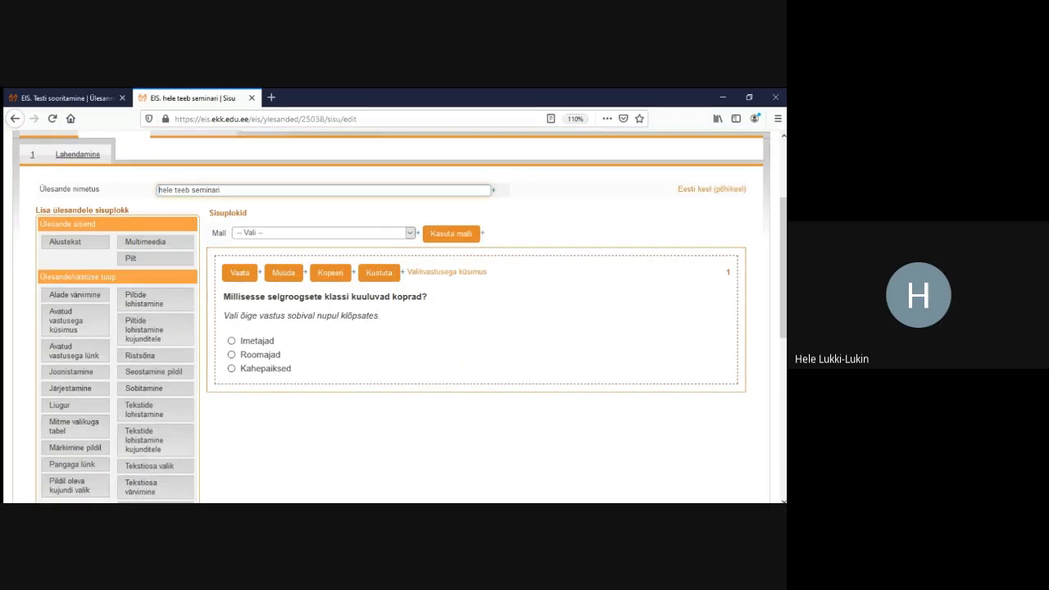
pyautogui.click(66, 243)
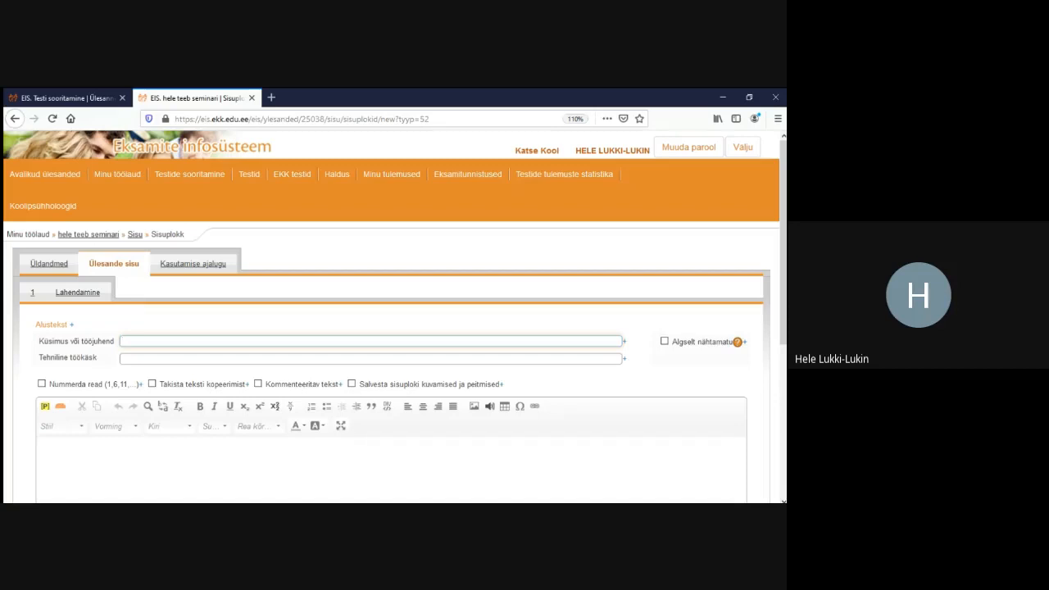
# Fill the Küsimus või tööjuhend field with 'Loe teksti ja vasta selle põhjal küsimustele.'
pyautogui.write('teksti')
pyautogui.write('ja vasta selle põhjal küsimustele.')
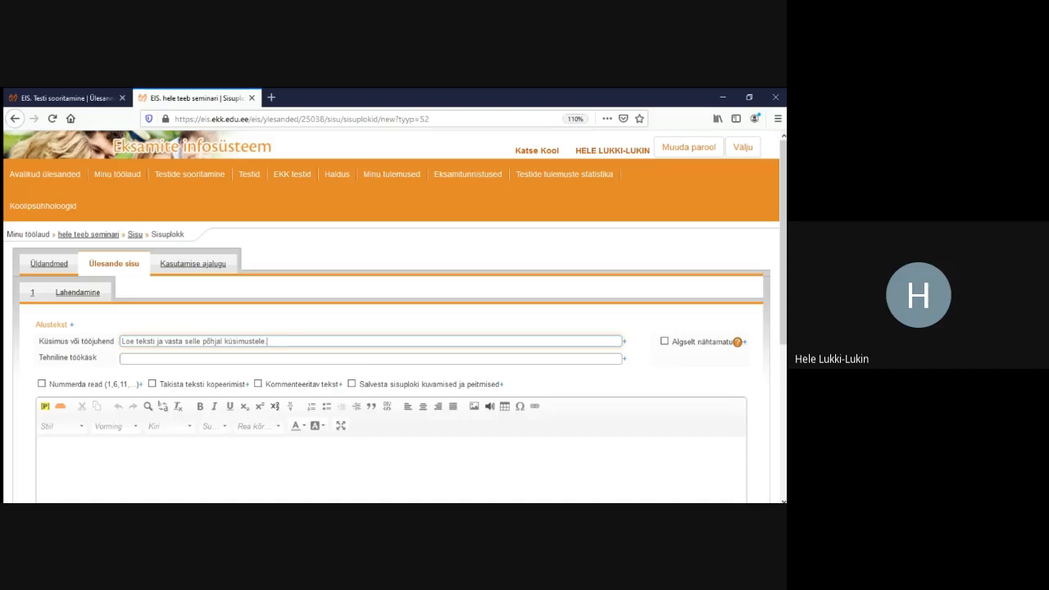
pyautogui.scroll(-5, 394, 312)
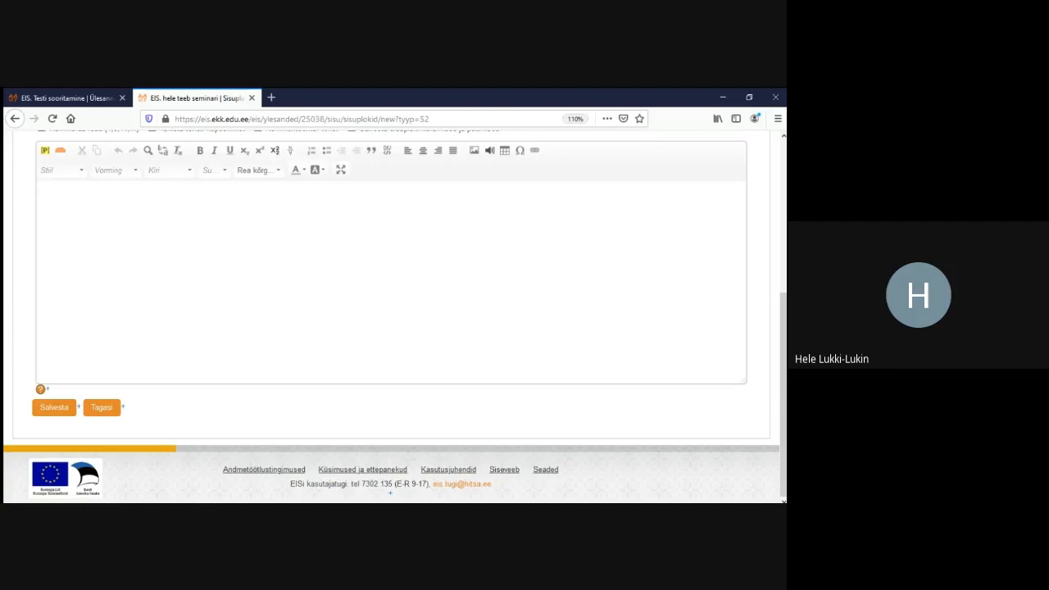
# Paste the three-paragraph beaver article into the empty text block and save it
pyautogui.write('Poolveelise eluviisiga kobras elab järvede, tiikide ja aeglasema vooluga jõgede, kraavide kallastes. Pesa uuristab kobras kaldasse. Juhul kui kallas on liiga madal, veab ta kokku puuoksi mida tihendab savi, kivide ja mudaga, mille tulemusena tekib kuhilpesa. Koprapesa urusuue asub alati vee all, et vältida kiskjate ohvriks sattumist. Kobras on loom, kes muudab enda tegevuse mõjul kõige rohkem loodust, seda eelkõige tammide ehitamisega. Tammidega võivad koprad üleujutada terveid metsamassiive ja põlde, tuues suuri kahjusid maaomanikele. Siiski rajab kobras tamme eelkõige selleks, et kergendada ligipääsetavust toiduvarudeni ning kuiva ajaga urusuudmed vee alla jääksid.  Kopra tegevust on üsna raske ühegi teise looma tegevusega sassi ajada, sest selliseid loomi, kes jätaks endast järele puukände mis on pliiatsikujulised, rohkem pole. Küll on raske vahet teha Euroopa ning Kanada kopral. Kanada kobras on viljakam ja veidi kogukam kui Euroopa kobras.  Kobras on Eestis levinud kõikjal - va. väikesaared. Isendite arv 18 000 ümber ja on tõusmas vähese küttimise ja väheste looduslike vaenlaste tõttu. Kobraste looduslikud vaenlased on: ilves, hunt, karu. Poegadele võivad ohtlikud olla ka saarmas, rebane, naarits, tuhkur, havid ja suured kotkad. Allikas https://www.looduspilt.ee/loodusope/')
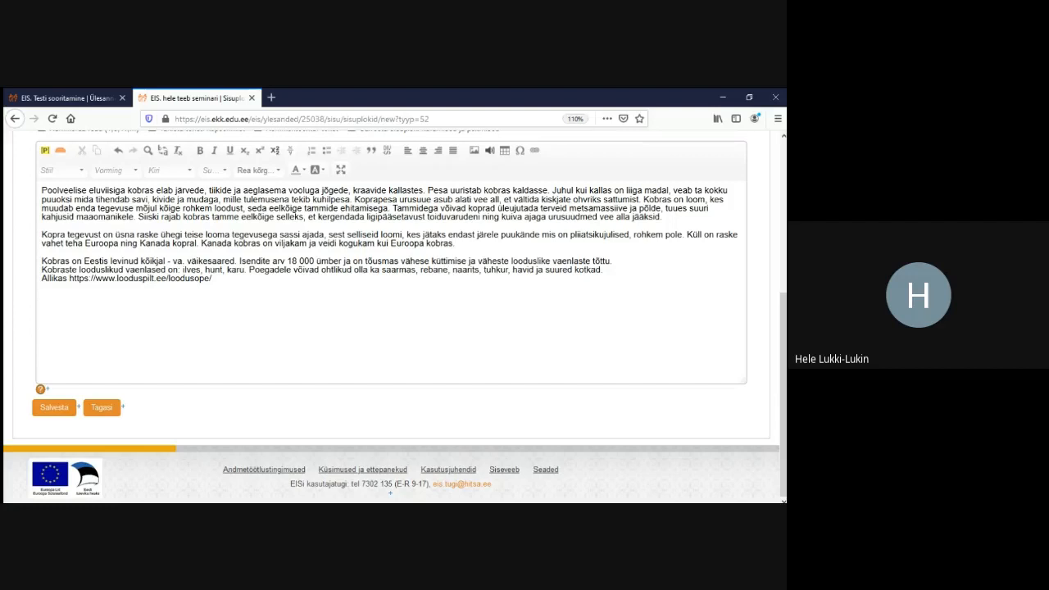
pyautogui.click(53, 408)
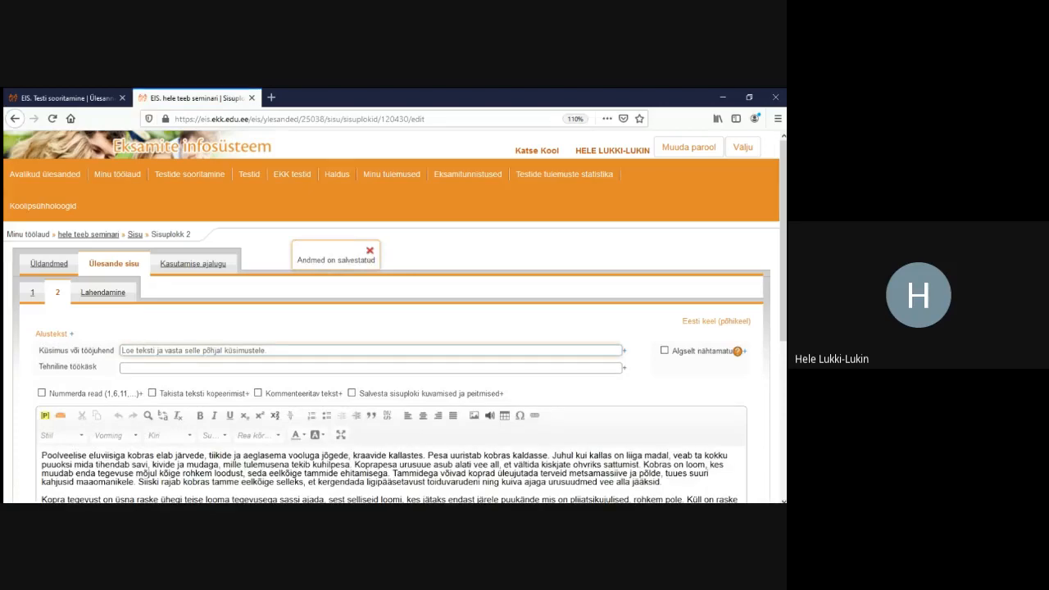
# Preview the task in Lahendamine: the vertebrate-class question above the beaver reading text
pyautogui.scroll(-2, 392, 328)
pyautogui.scroll(2, 392, 328)
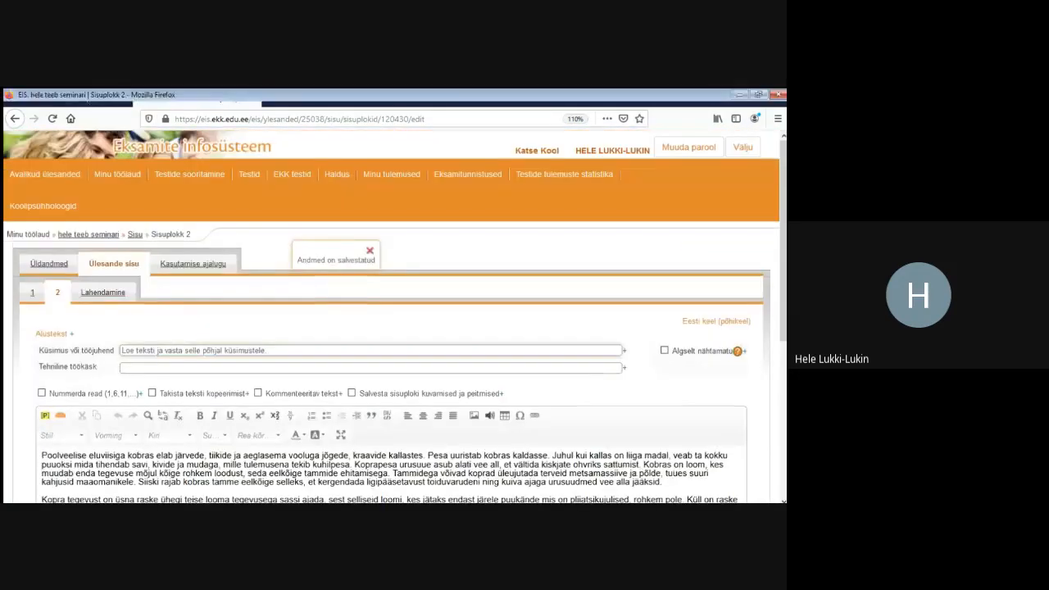
pyautogui.click(103, 293)
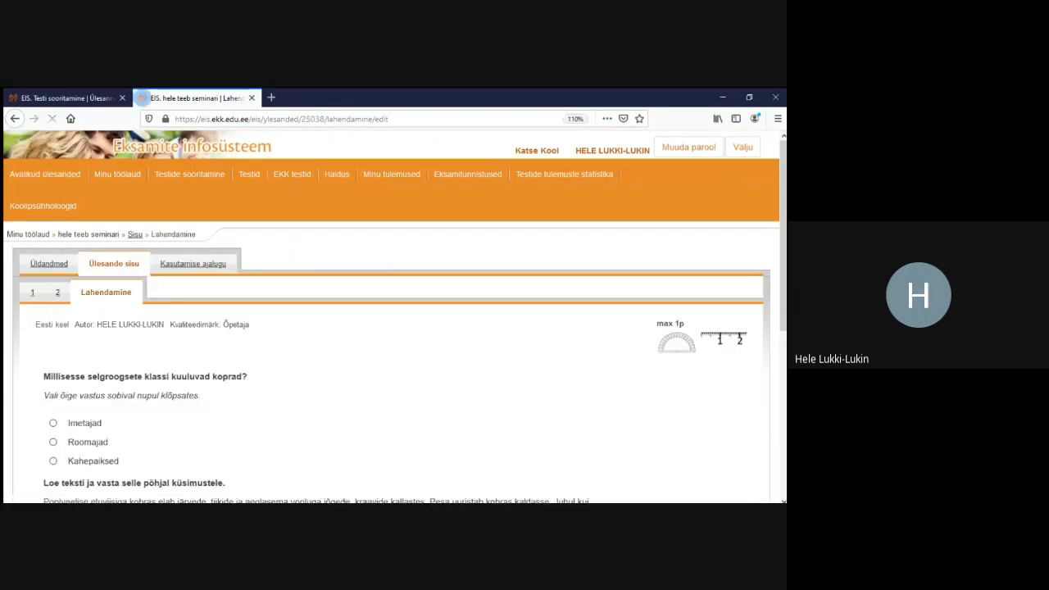
pyautogui.scroll(-5, 391, 327)
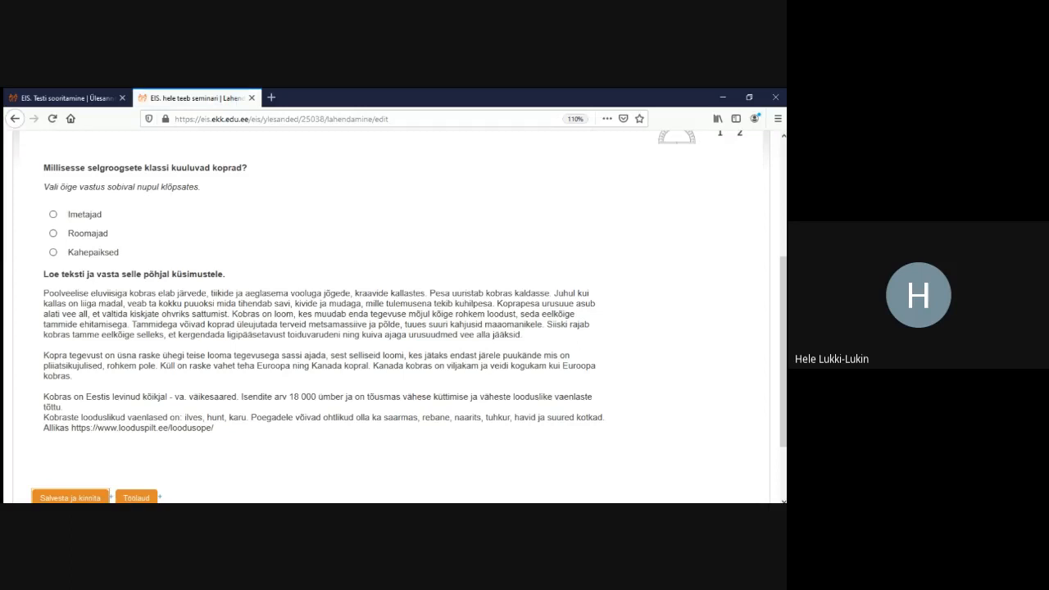
pyautogui.scroll(5, 392, 328)
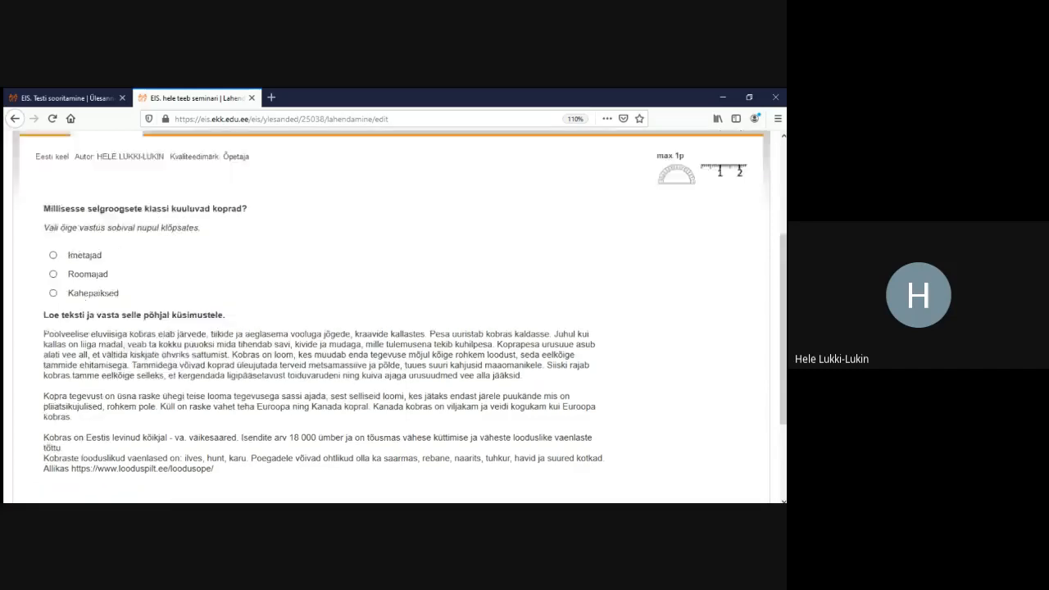
# Reopen content block 2 for editing, with the cursor in the beaver text
pyautogui.click(58, 292)
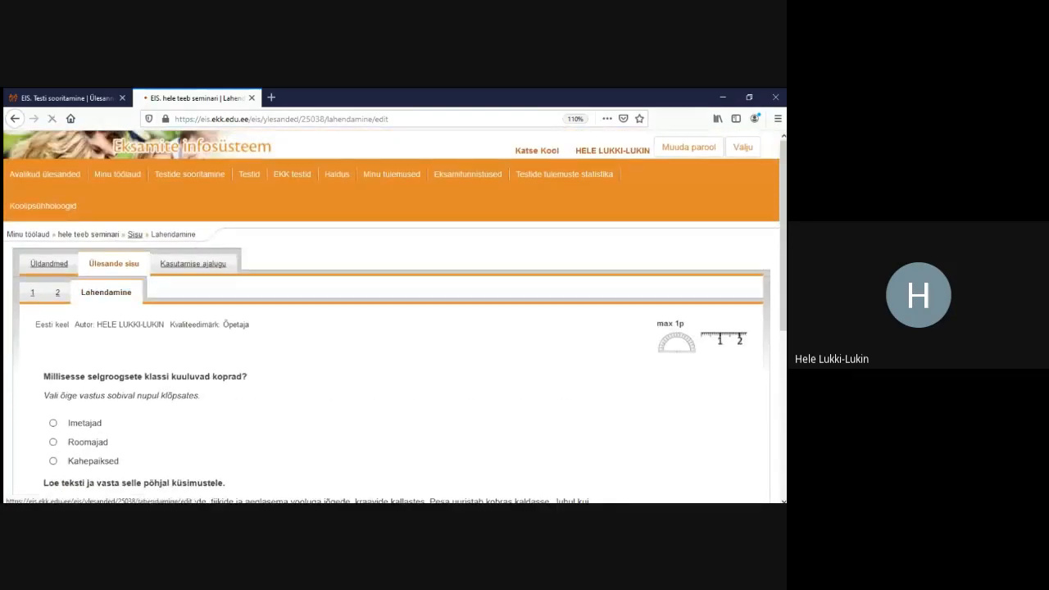
pyautogui.scroll(-1, 392, 327)
pyautogui.scroll(-3, 392, 328)
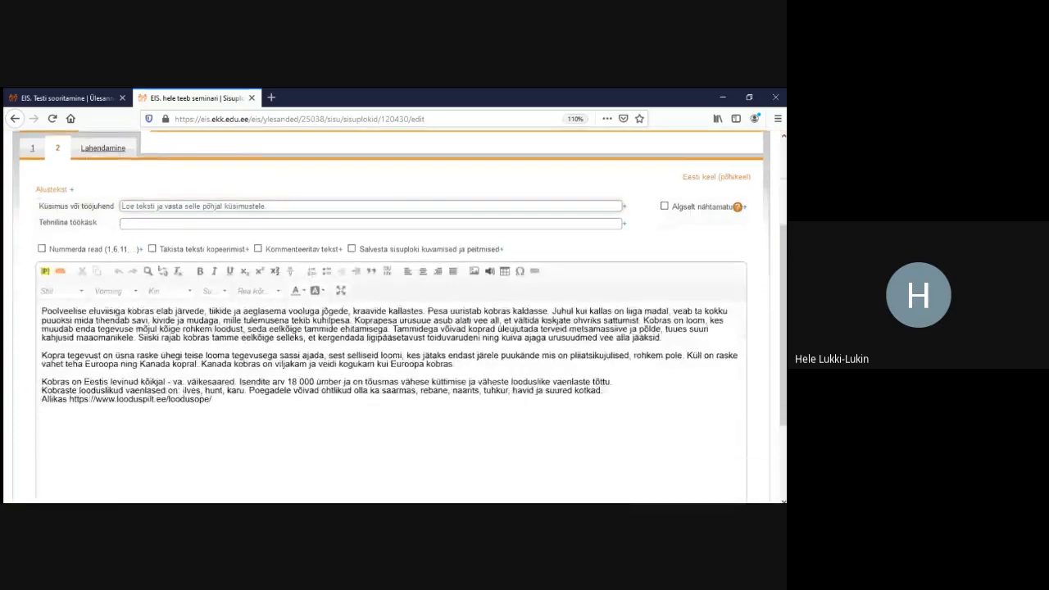
pyautogui.click(426, 311)
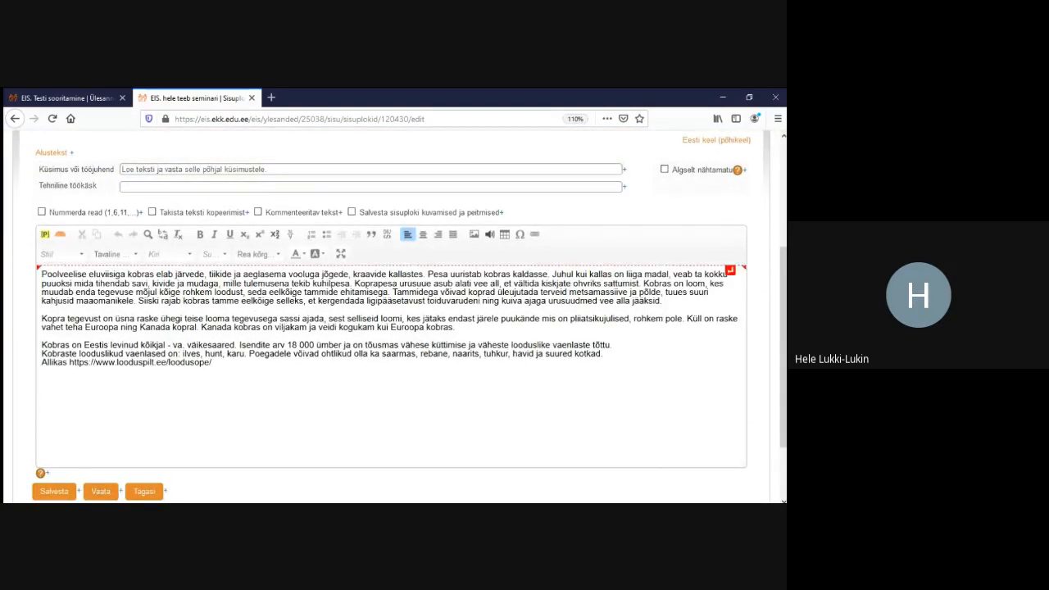
# Insert a borderless 1-row, 1-column table, width 900, cell padding 10, above the text
pyautogui.click(505, 235)
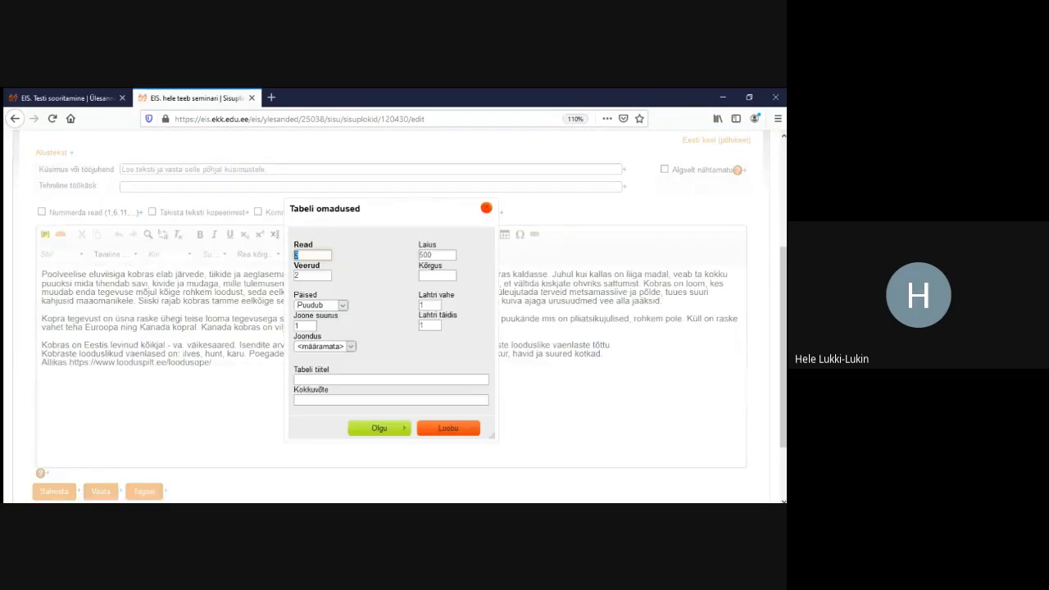
pyautogui.write('1')
pyautogui.press('Tab')
pyautogui.write('1')
pyautogui.press('Tab')
pyautogui.press('Tab')
pyautogui.write('0')
pyautogui.moveTo(433, 255); pyautogui.dragTo(418, 254)
pyautogui.write('900')
pyautogui.click(431, 325)
pyautogui.write('0')
pyautogui.click(379, 427)
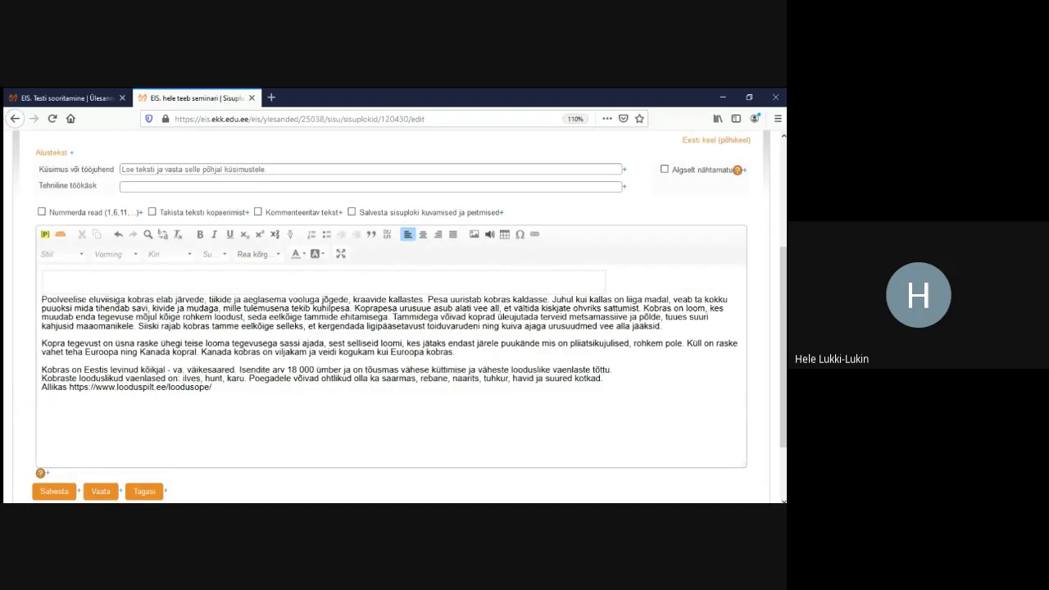
# Move the beaver text into the table cell and justify it
pyautogui.moveTo(214, 388); pyautogui.dragTo(41, 300)
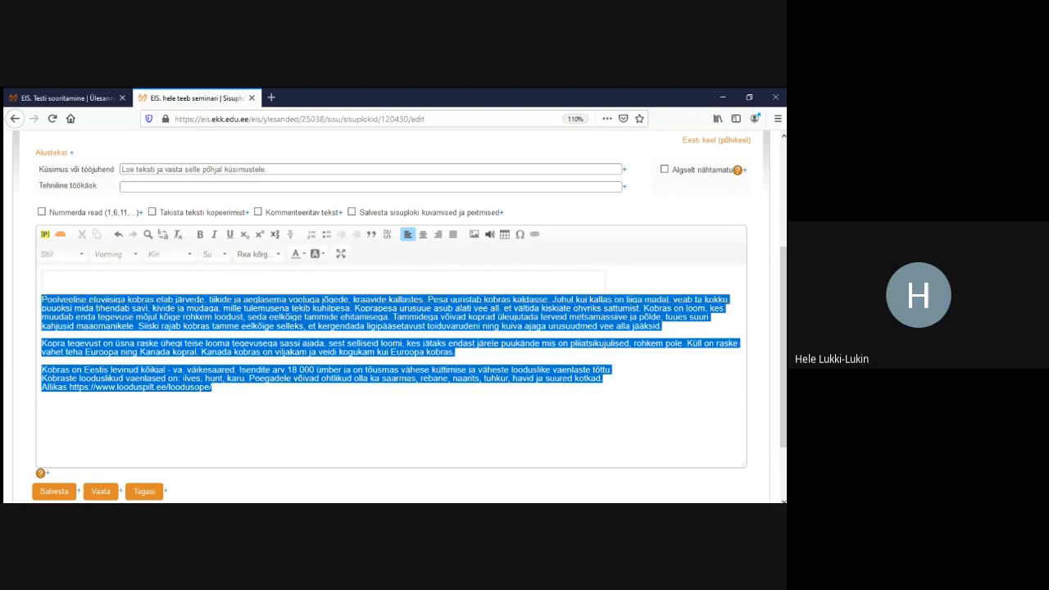
pyautogui.hotkey('ctrl', 'x')
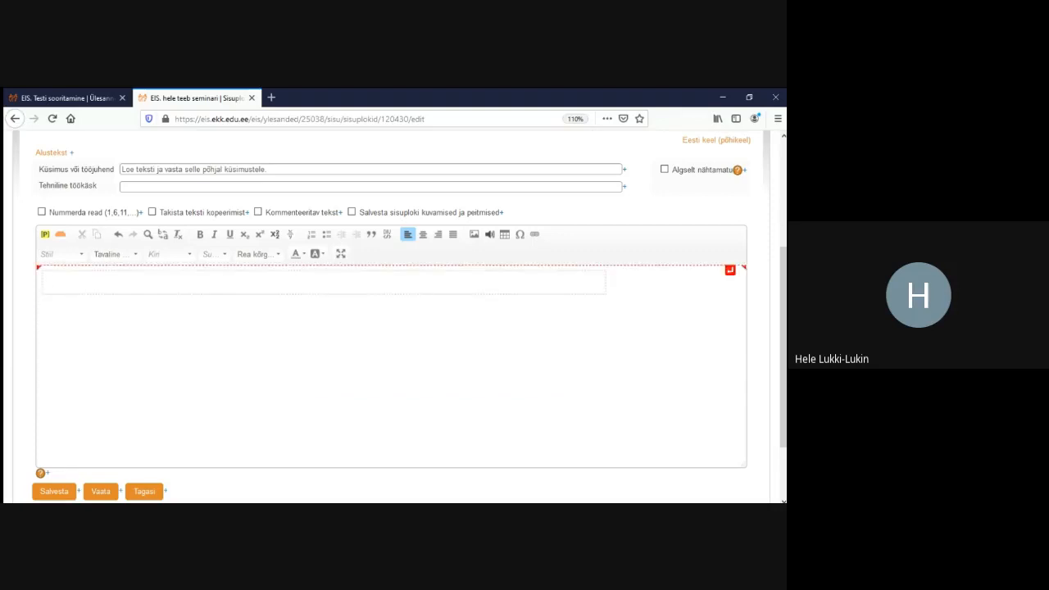
pyautogui.hotkey('ctrl', 'v')
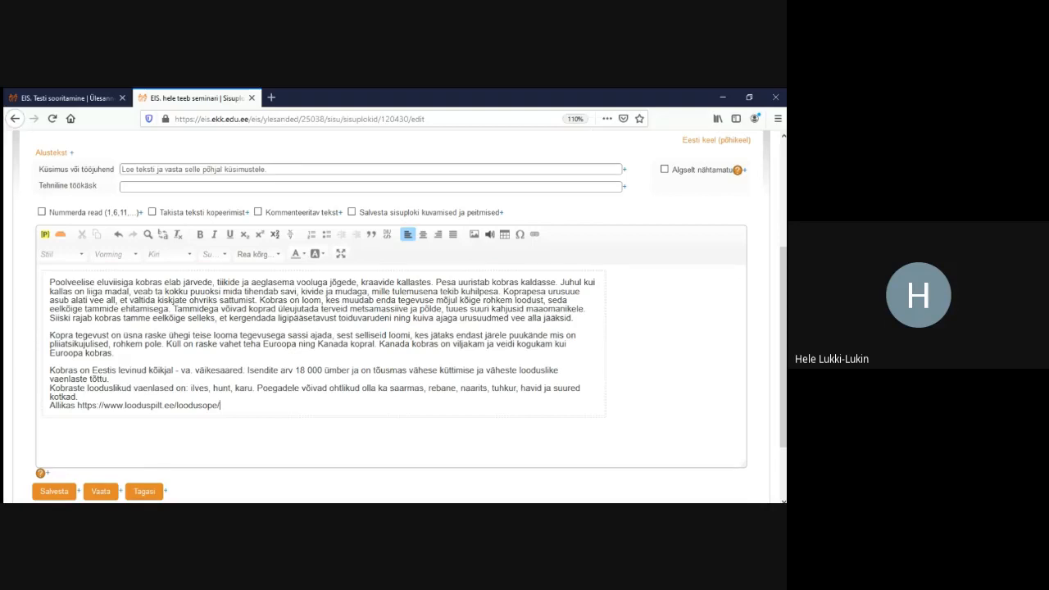
pyautogui.moveTo(117, 404); pyautogui.dragTo(49, 281)
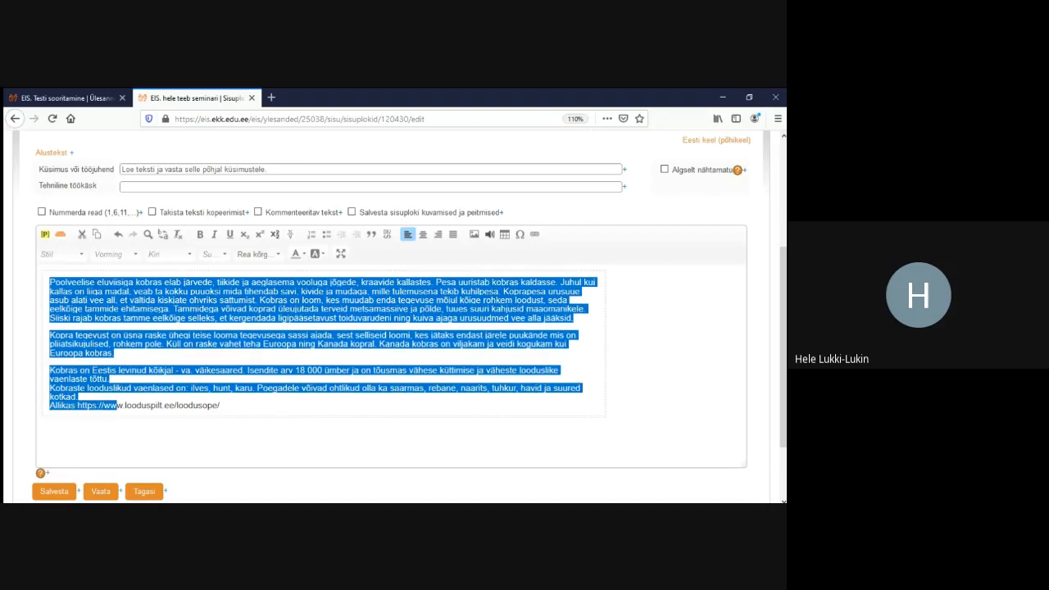
pyautogui.click(452, 234)
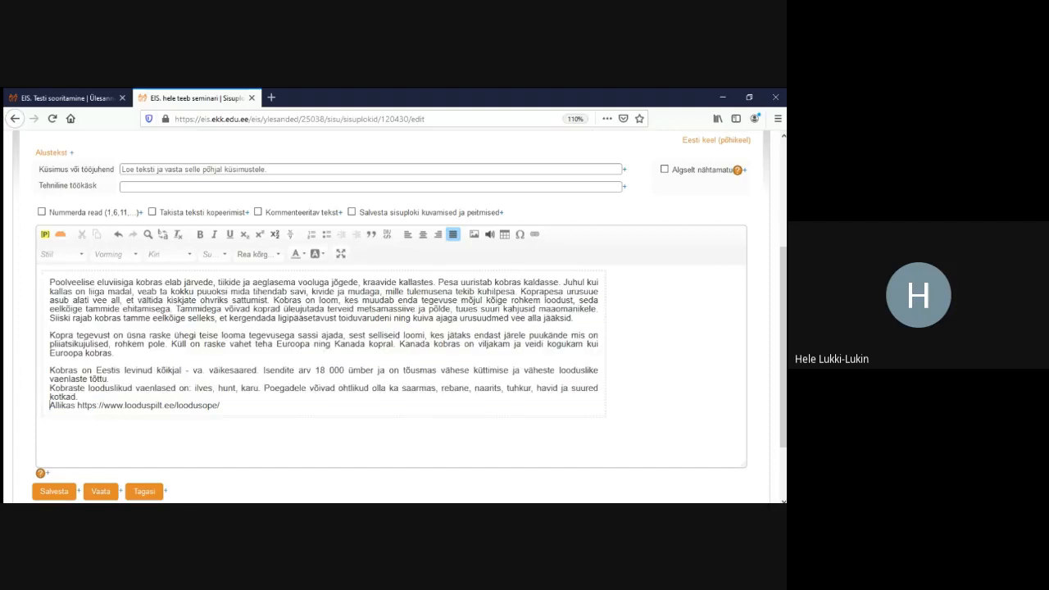
# Make the Allikas source line right-aligned and italic
pyautogui.click(438, 234)
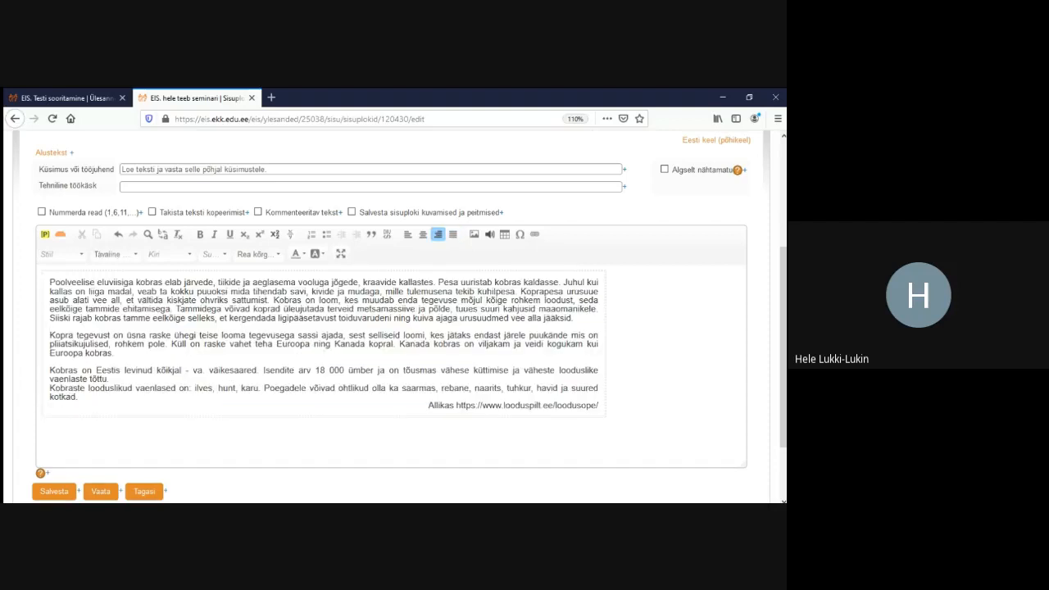
pyautogui.moveTo(428, 405); pyautogui.dragTo(598, 406)
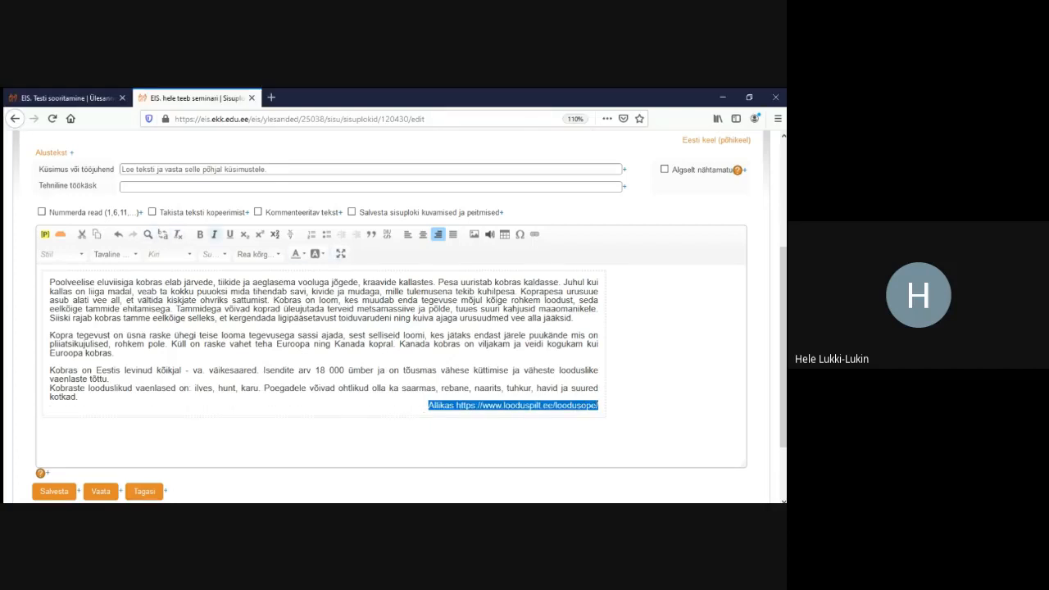
pyautogui.click(214, 234)
pyautogui.click(334, 344)
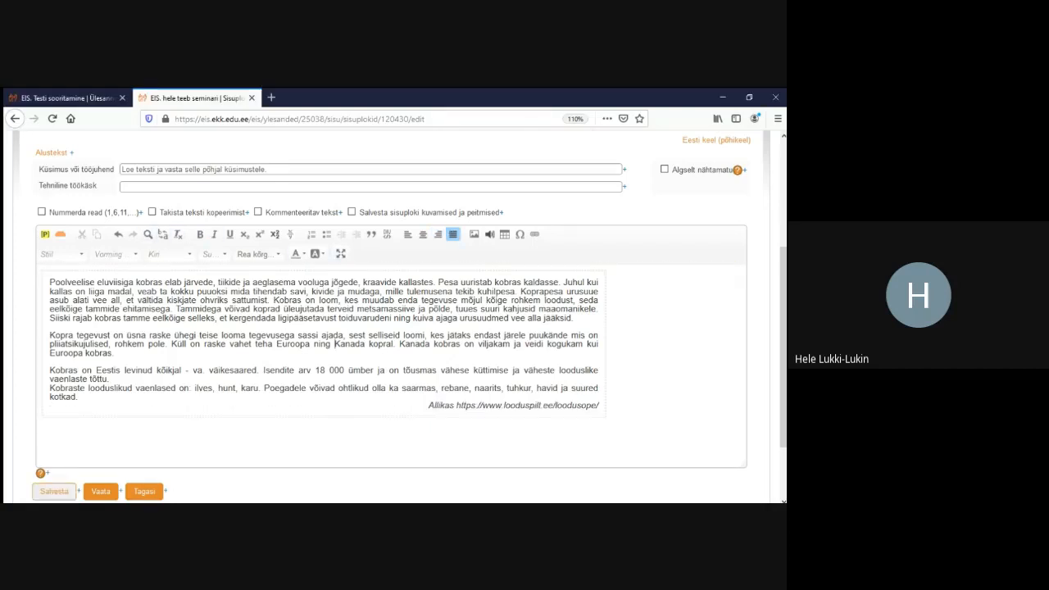
# Save the block, check it in Lahendamine, and return to content block 2
pyautogui.click(54, 491)
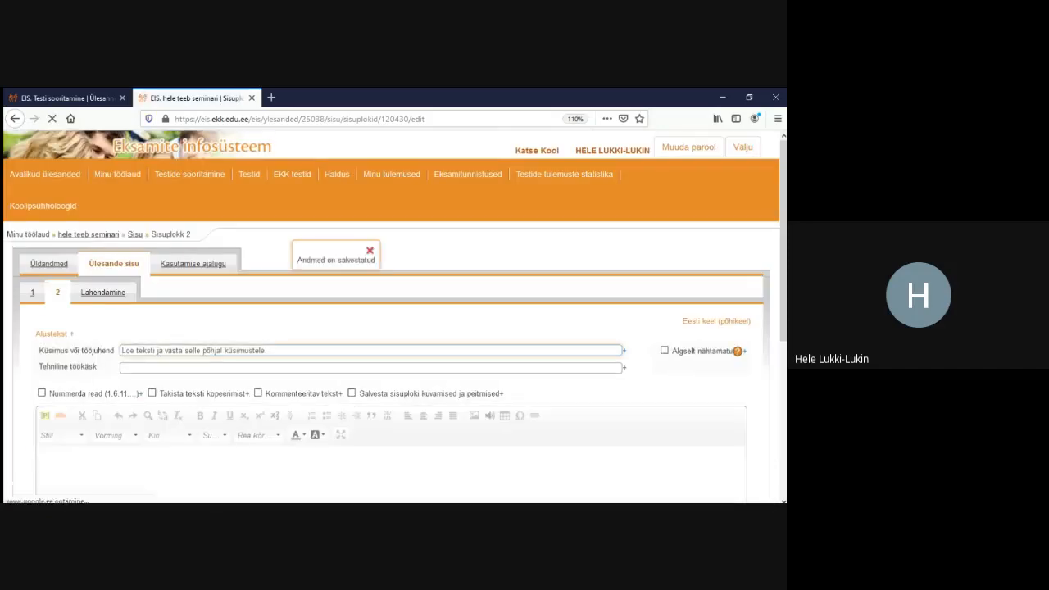
pyautogui.click(104, 293)
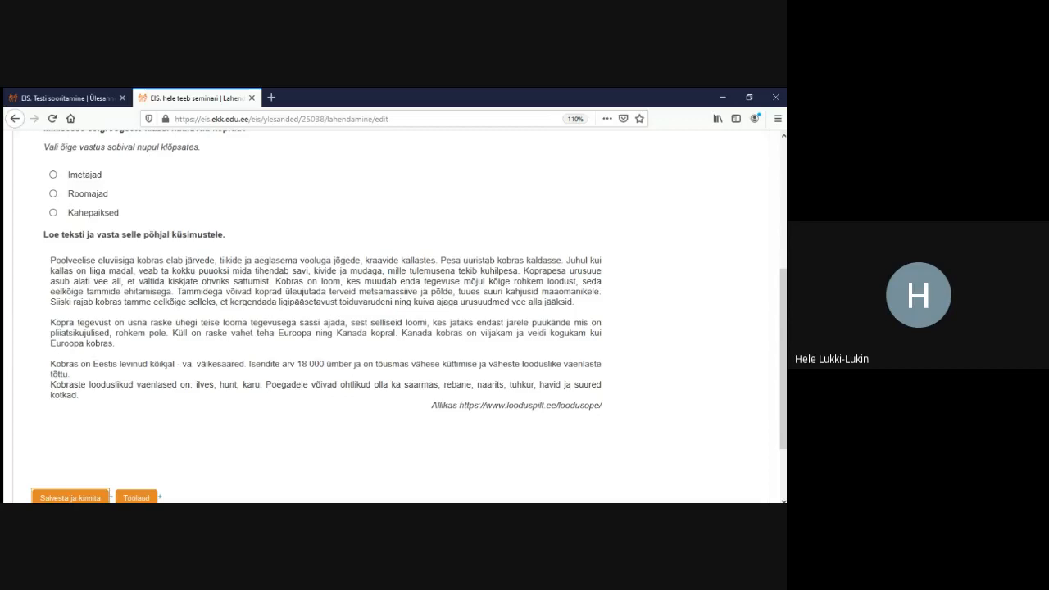
pyautogui.scroll(5, 394, 316)
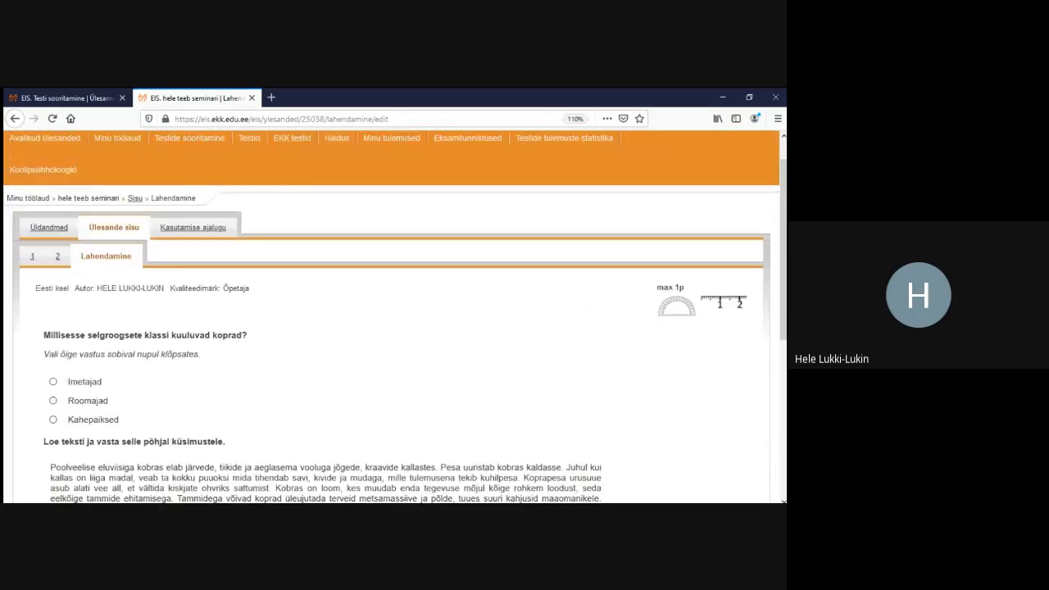
pyautogui.click(58, 257)
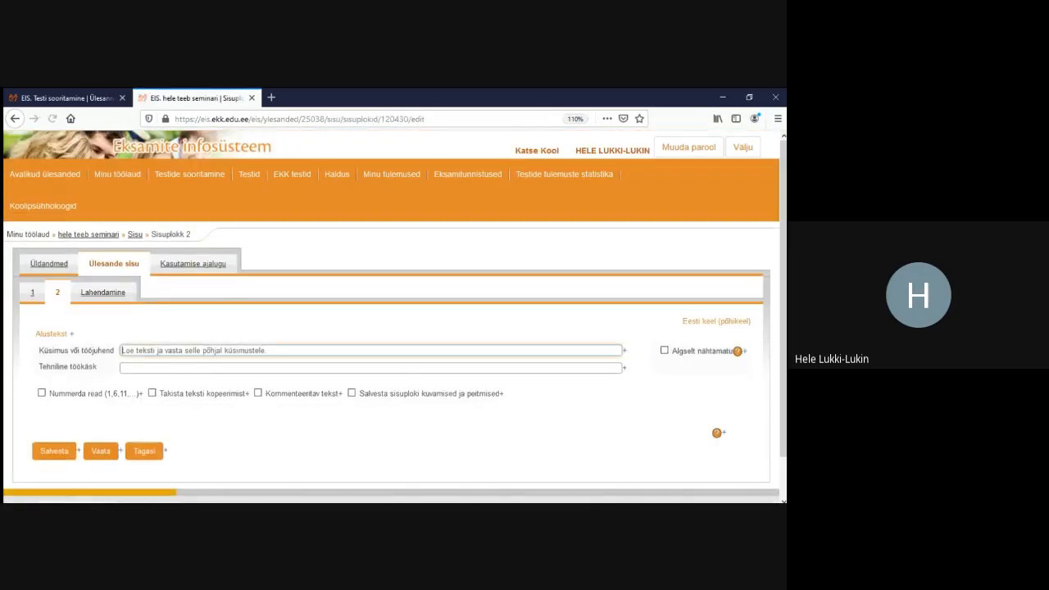
pyautogui.scroll(-3, 393, 317)
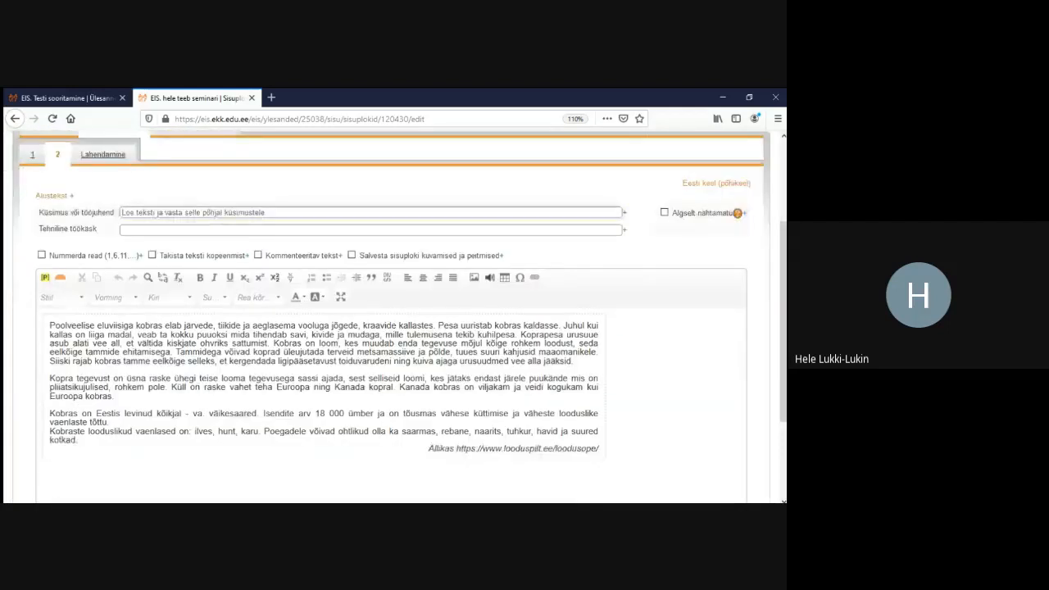
# Give the beaver text's table cell a light grey #dddddd background
pyautogui.click(287, 342)
pyautogui.rightClick(287, 343)
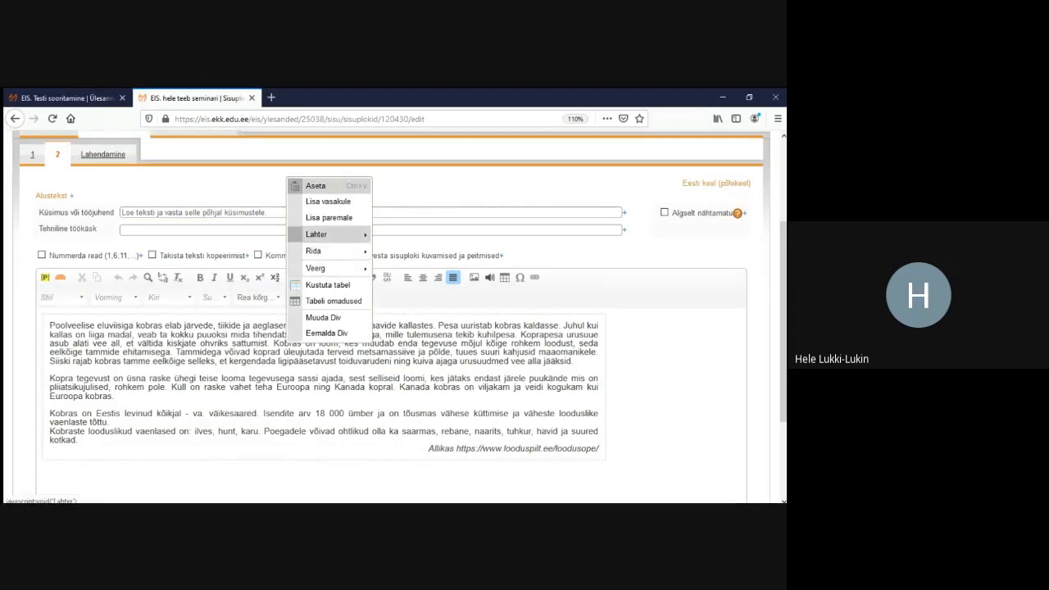
pyautogui.moveTo(316, 234)
pyautogui.click(418, 363)
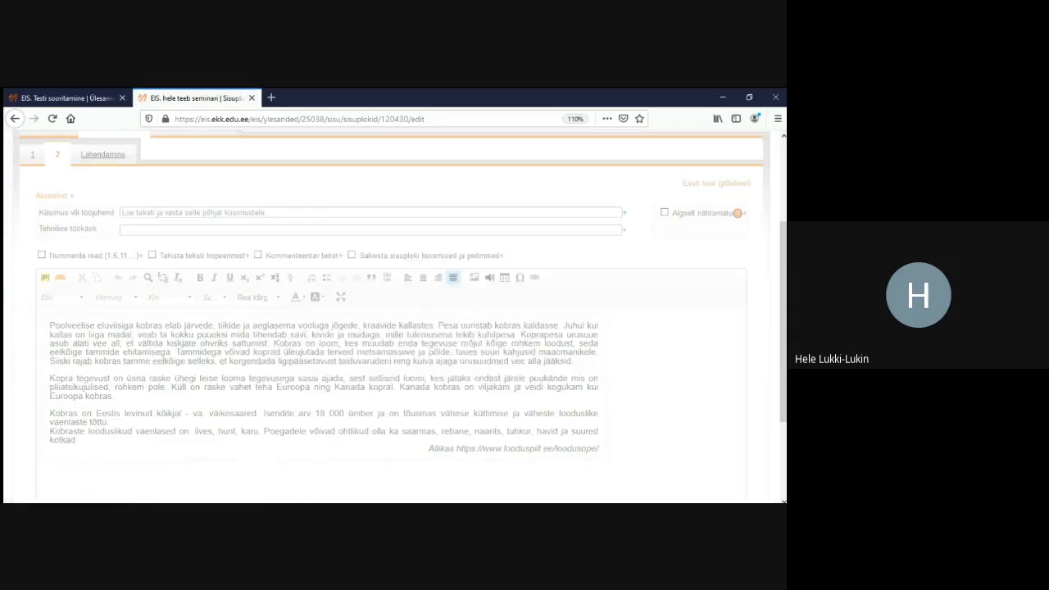
pyautogui.click(494, 354)
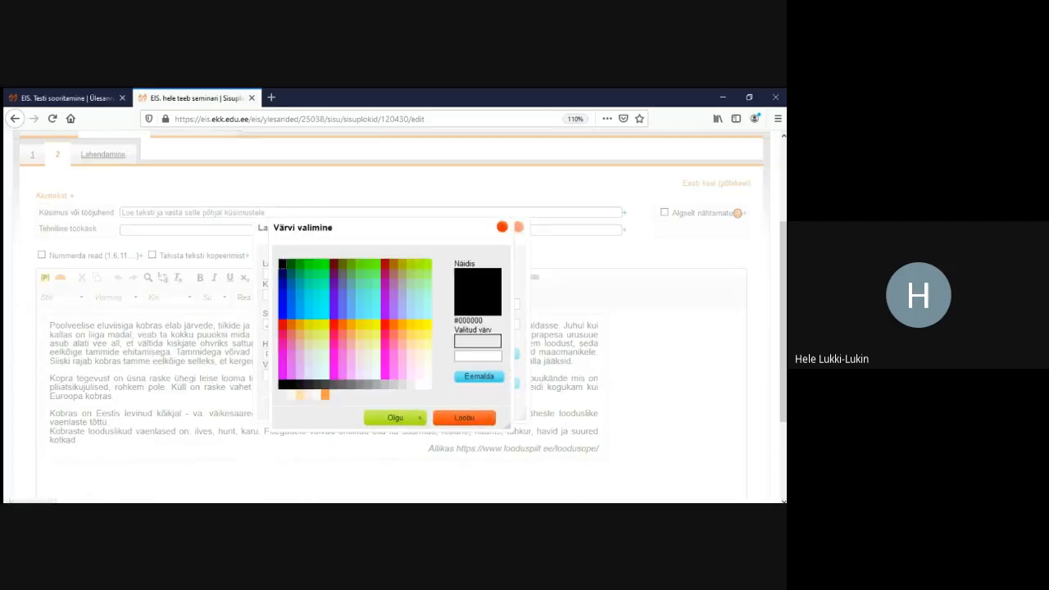
pyautogui.click(406, 385)
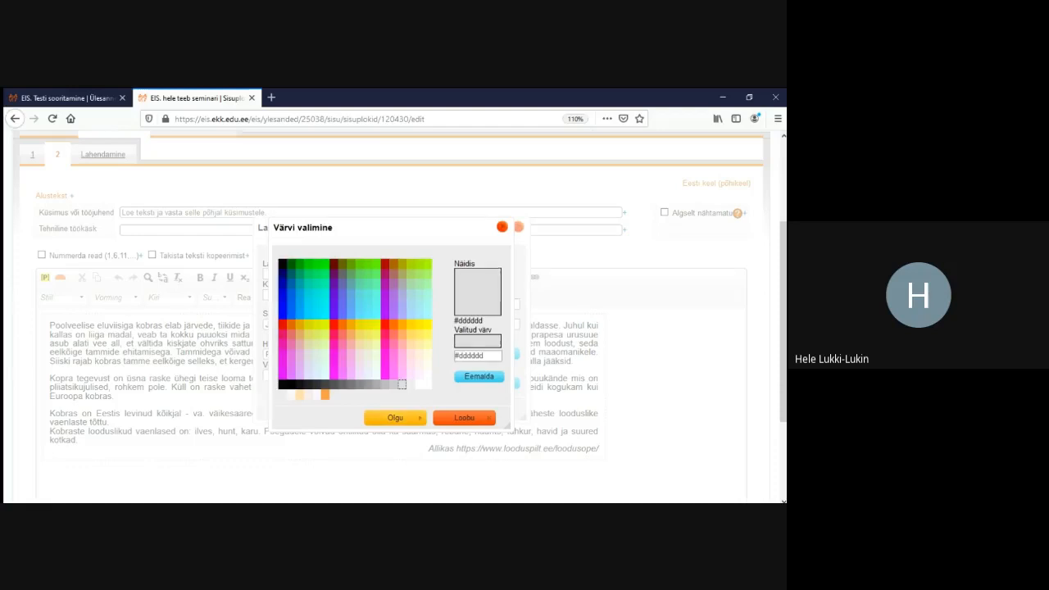
pyautogui.click(395, 417)
pyautogui.click(410, 409)
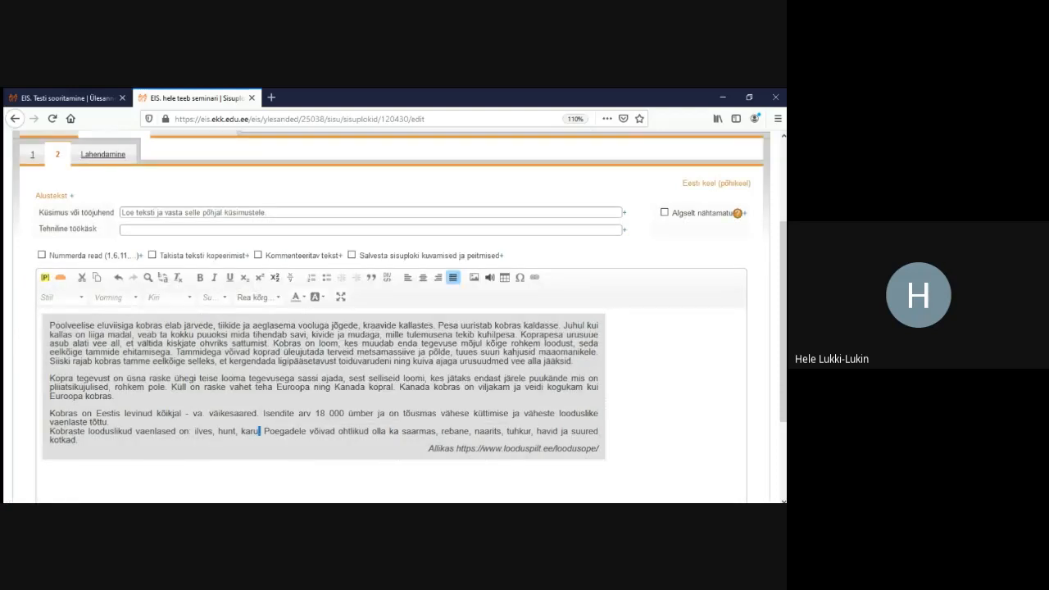
# Save the block, preview it in Lahendamine, and reopen content block 2
pyautogui.scroll(-3, 409, 409)
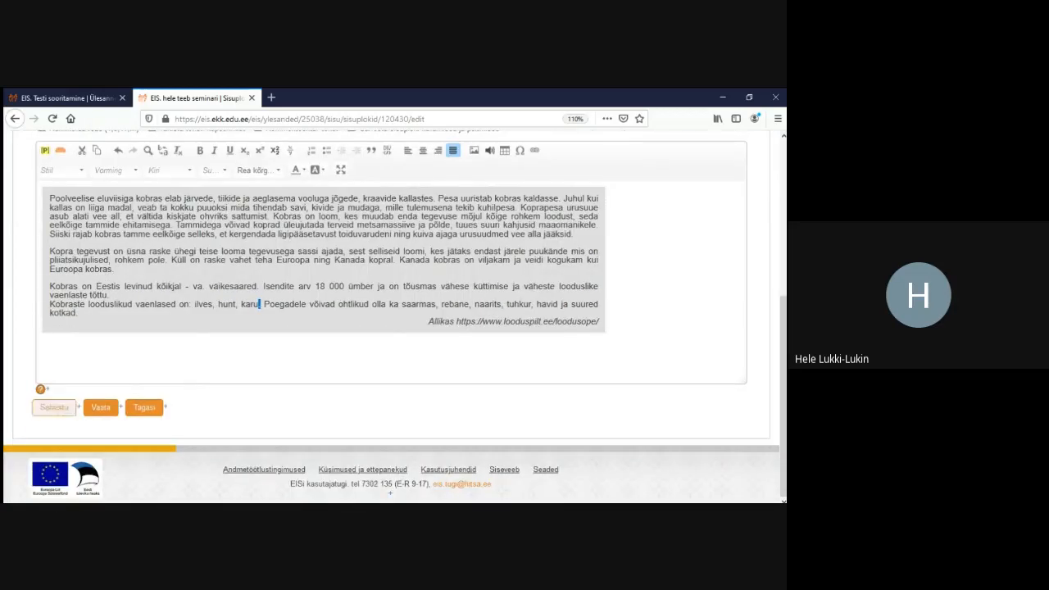
pyautogui.click(54, 407)
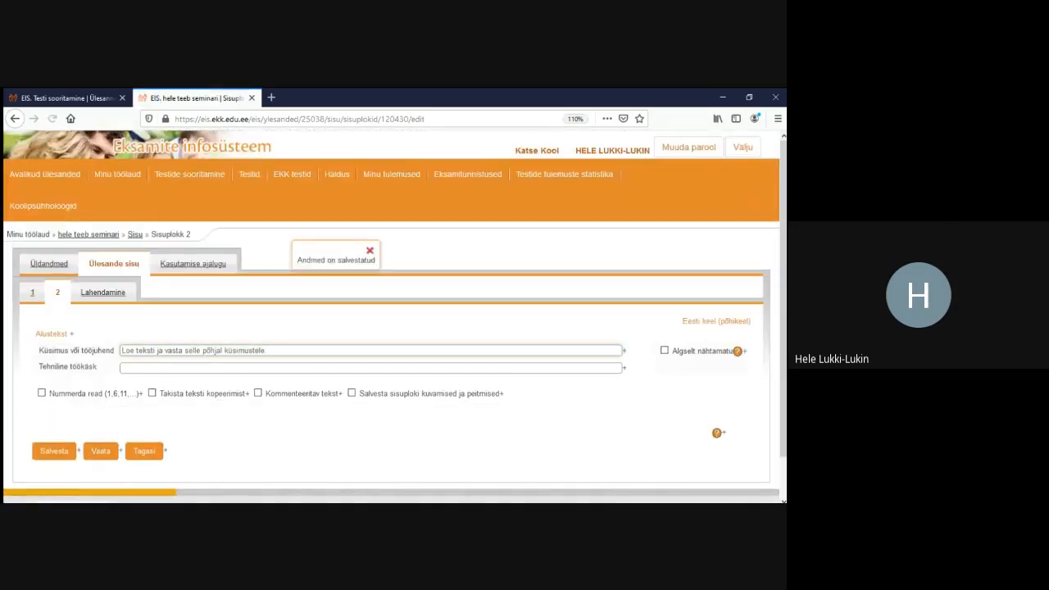
pyautogui.click(102, 292)
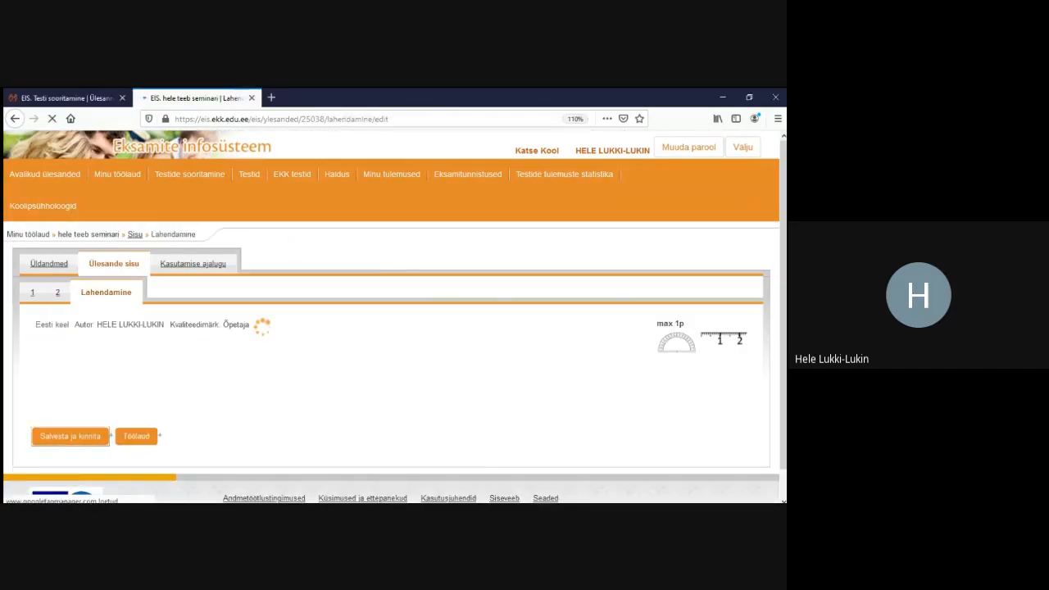
pyautogui.scroll(-3, 393, 328)
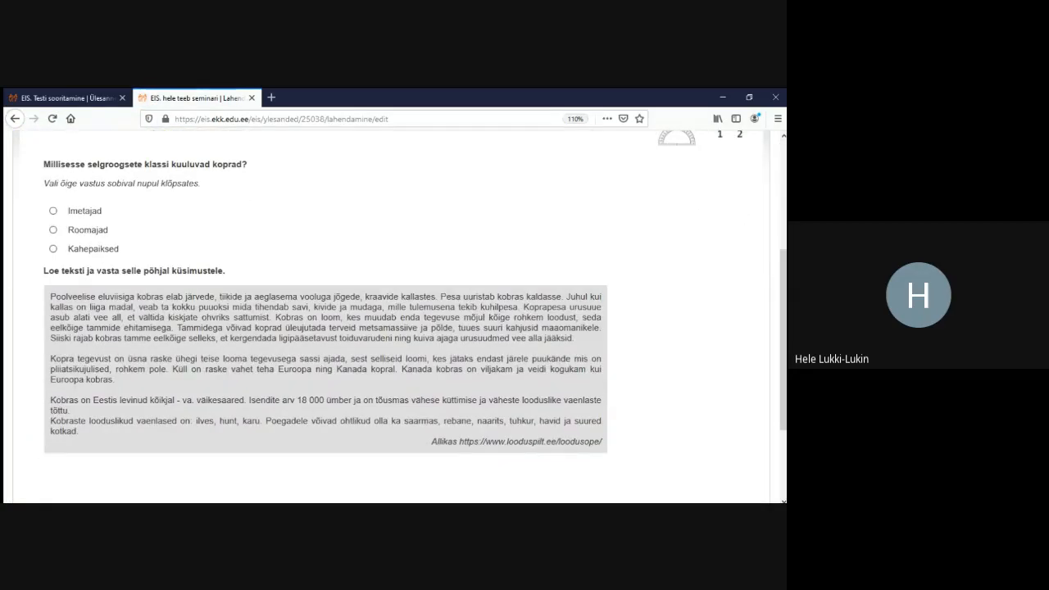
pyautogui.scroll(3, 394, 328)
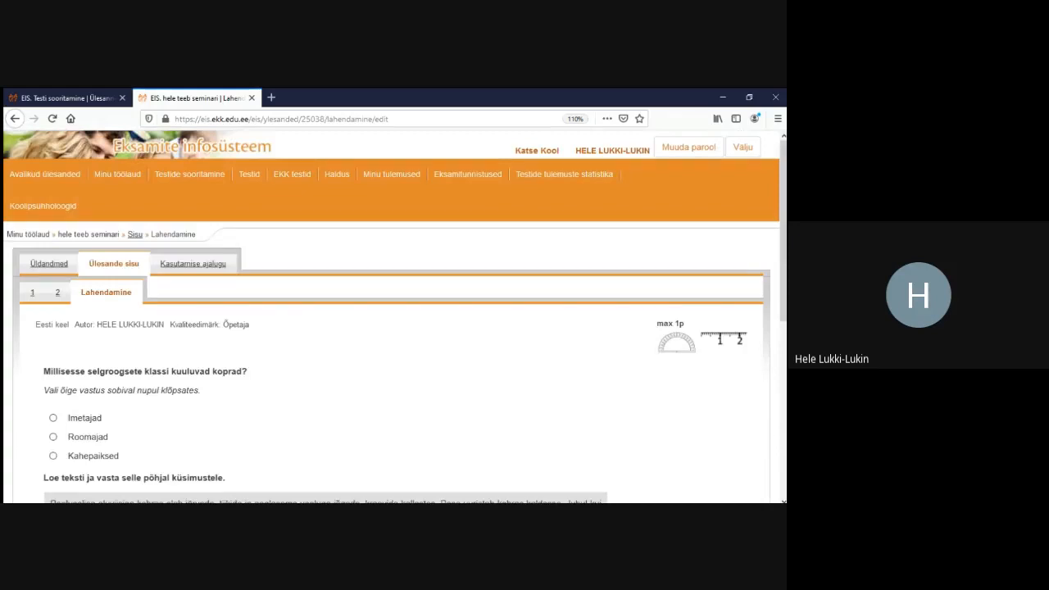
pyautogui.click(58, 293)
# Change the passage's table cell background to the lighter grey #eeeeee
pyautogui.scroll(-1, 393, 328)
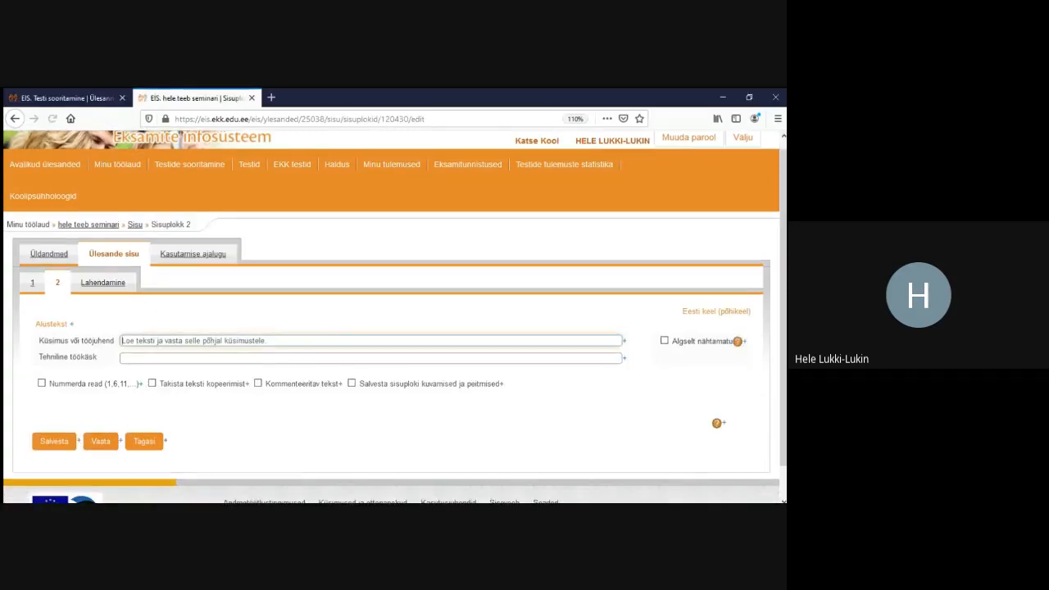
pyautogui.scroll(-2, 348, 318)
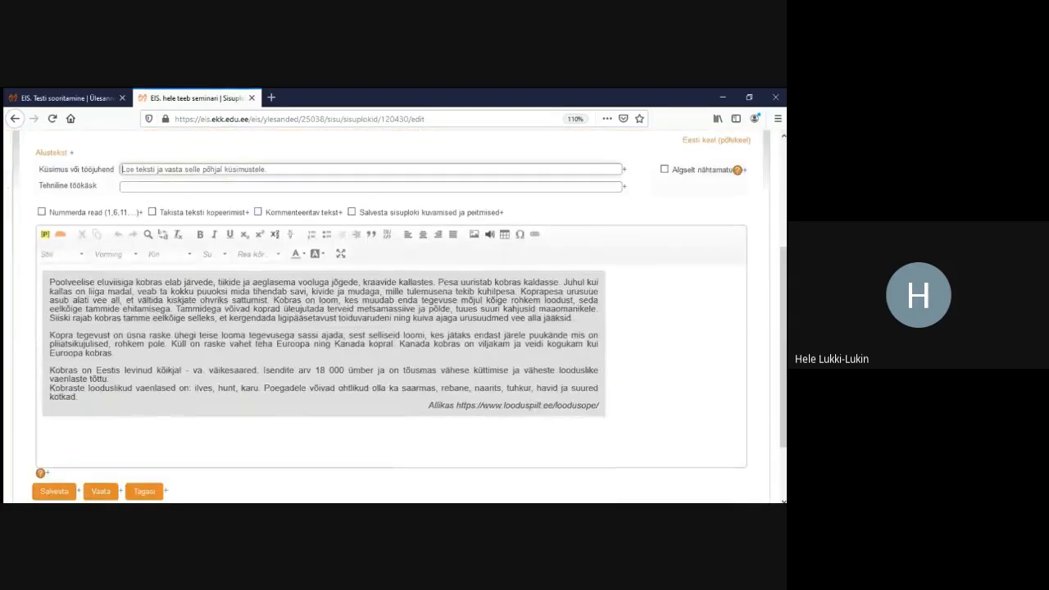
pyautogui.rightClick(348, 318)
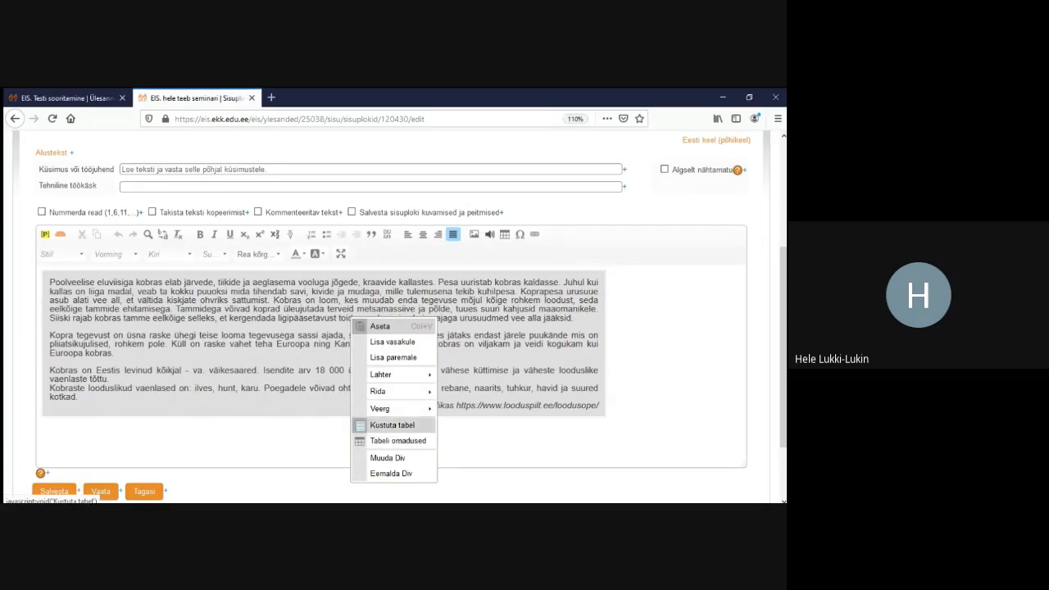
pyautogui.moveTo(381, 374)
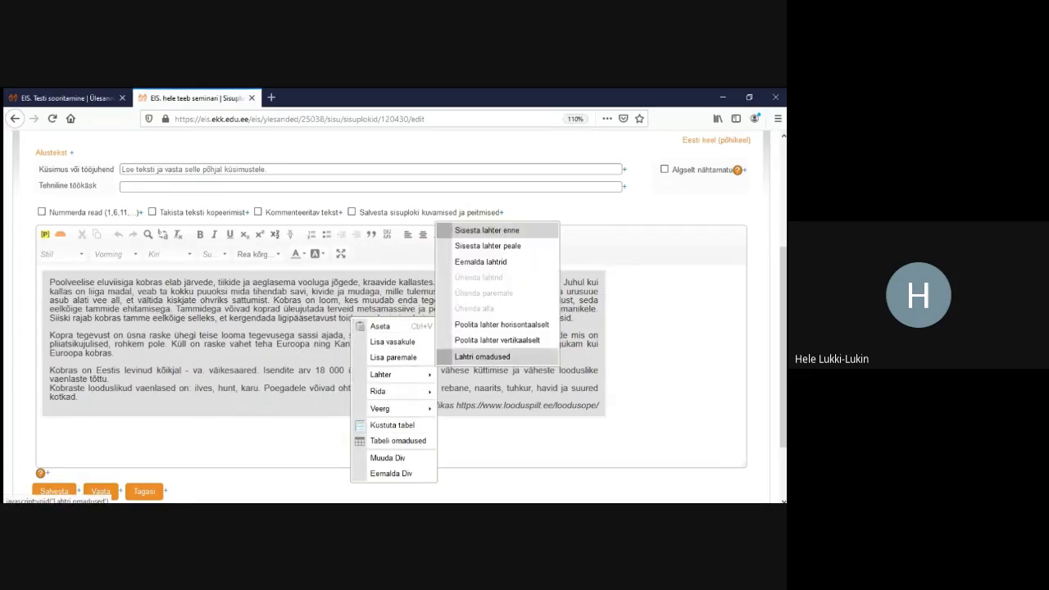
pyautogui.click(482, 357)
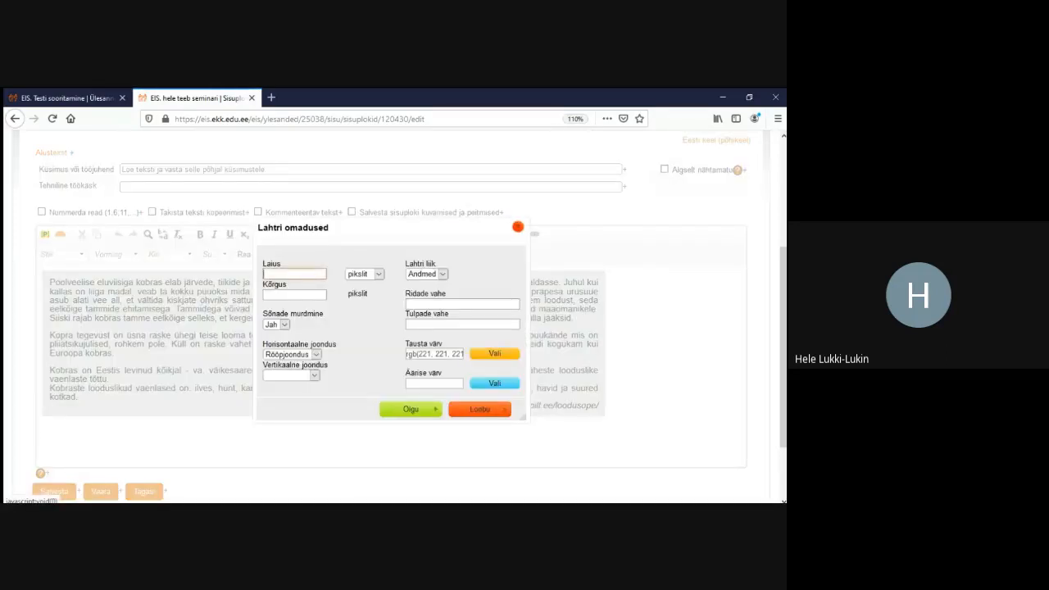
pyautogui.click(494, 354)
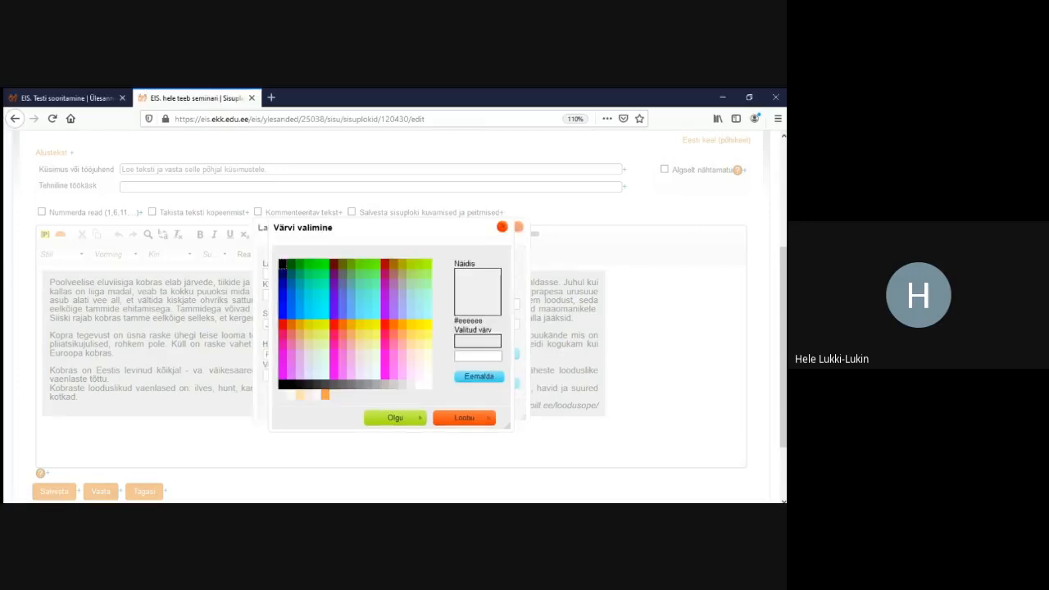
pyautogui.click(411, 385)
pyautogui.click(401, 415)
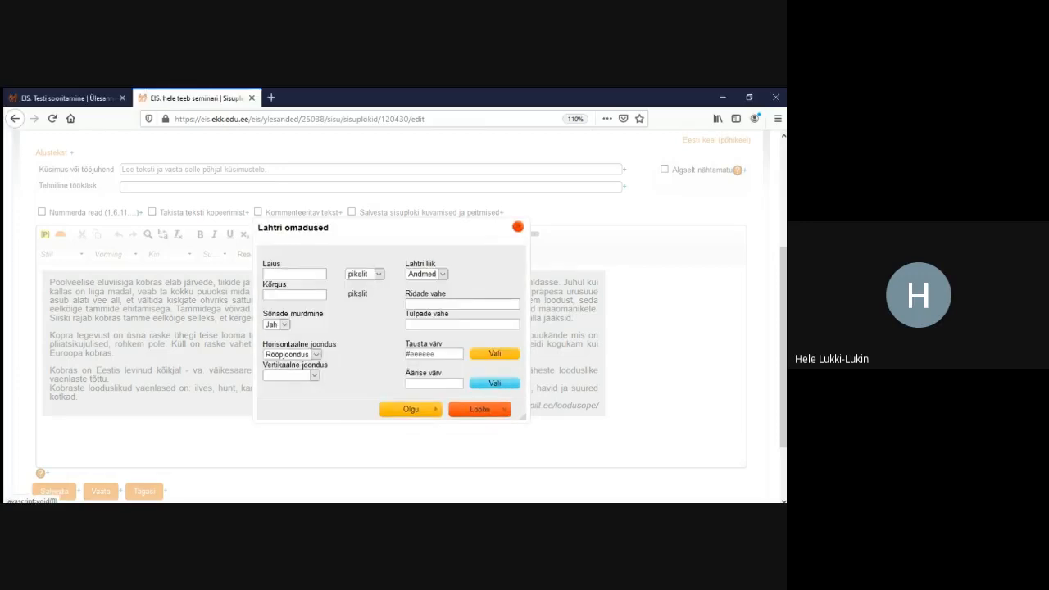
pyautogui.click(405, 409)
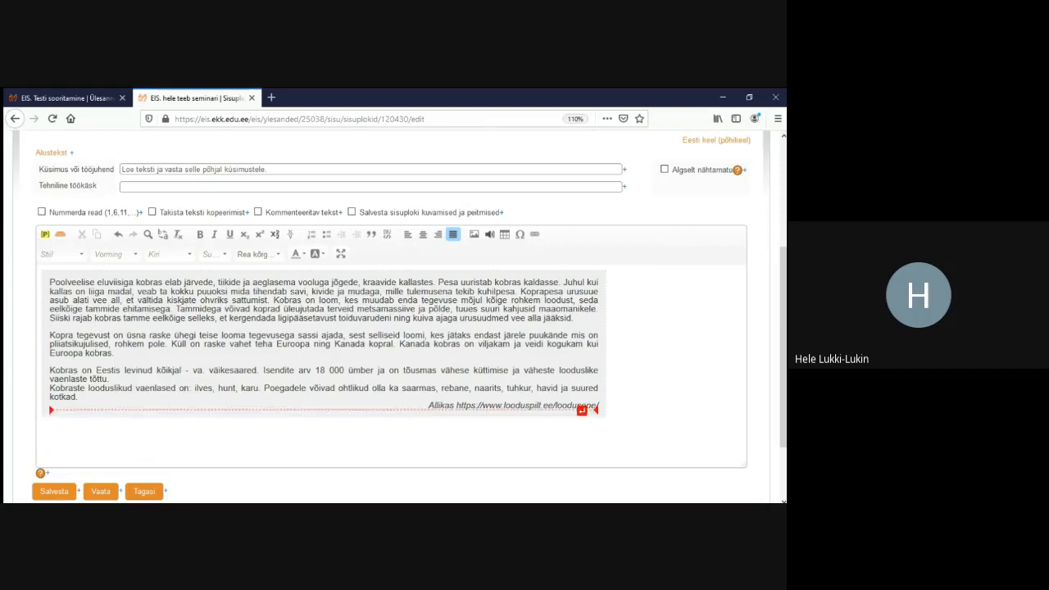
# Set the whole beaver passage's line spacing to 1.6 and save the block
pyautogui.moveTo(600, 406); pyautogui.dragTo(49, 282)
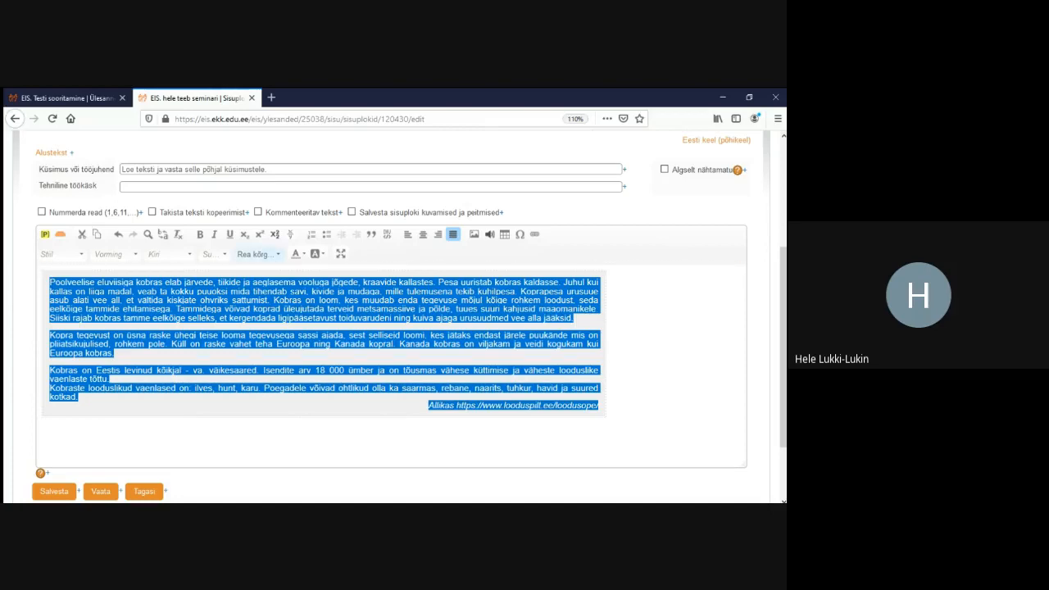
pyautogui.click(258, 254)
pyautogui.click(245, 295)
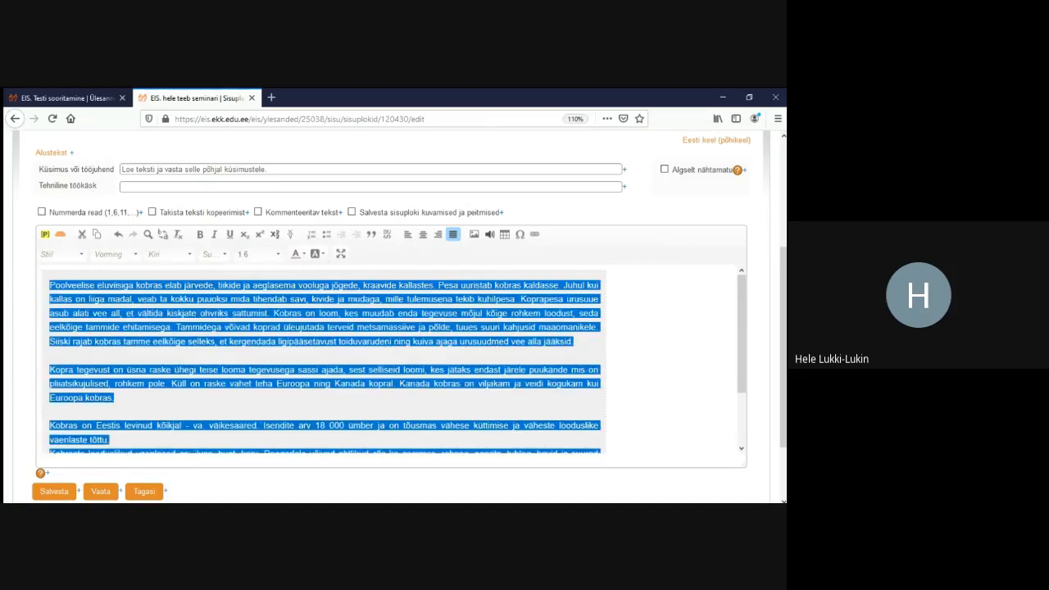
pyautogui.click(655, 369)
pyautogui.scroll(-2, 393, 361)
pyautogui.click(54, 492)
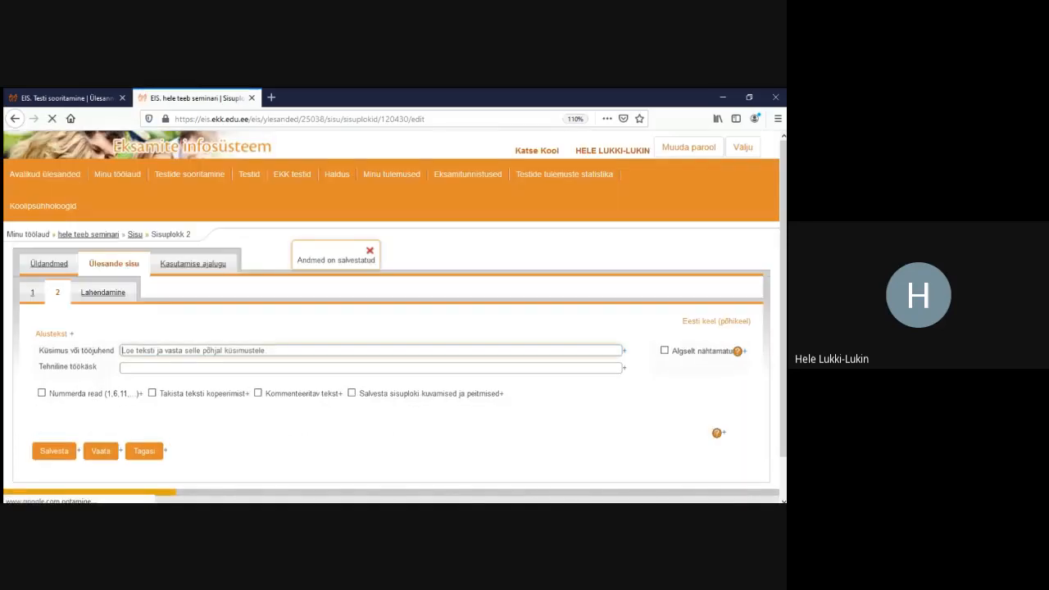
# Preview the task in the Lahendamine solving view
pyautogui.click(102, 292)
pyautogui.scroll(-5, 394, 312)
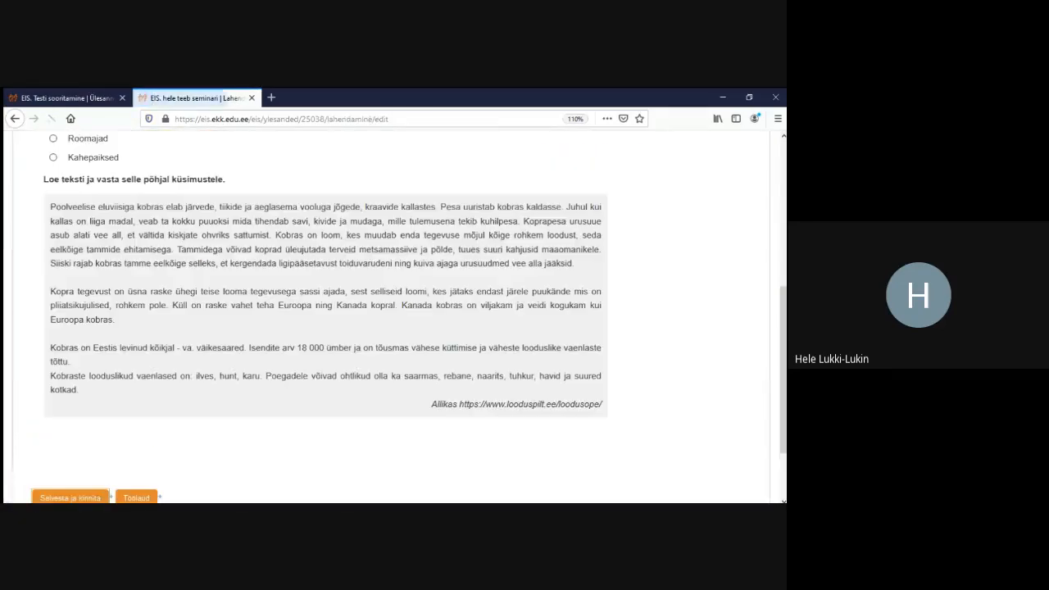
pyautogui.scroll(3, 393, 320)
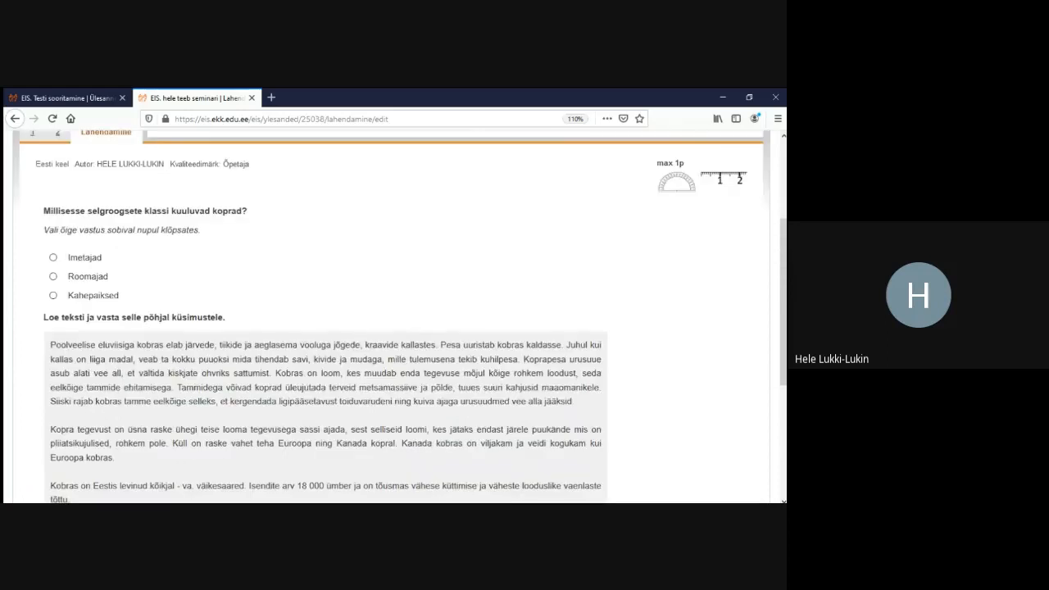
pyautogui.scroll(2, 393, 320)
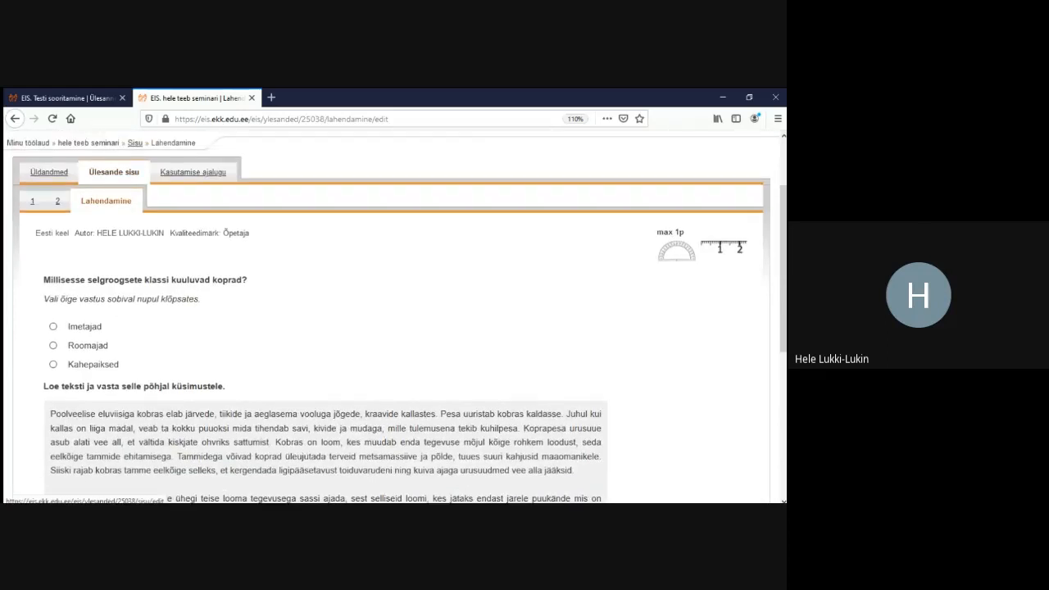
# From the Sisu overview, add a new Pilt block for the beaver photo M3_kobras.jpg
pyautogui.click(134, 142)
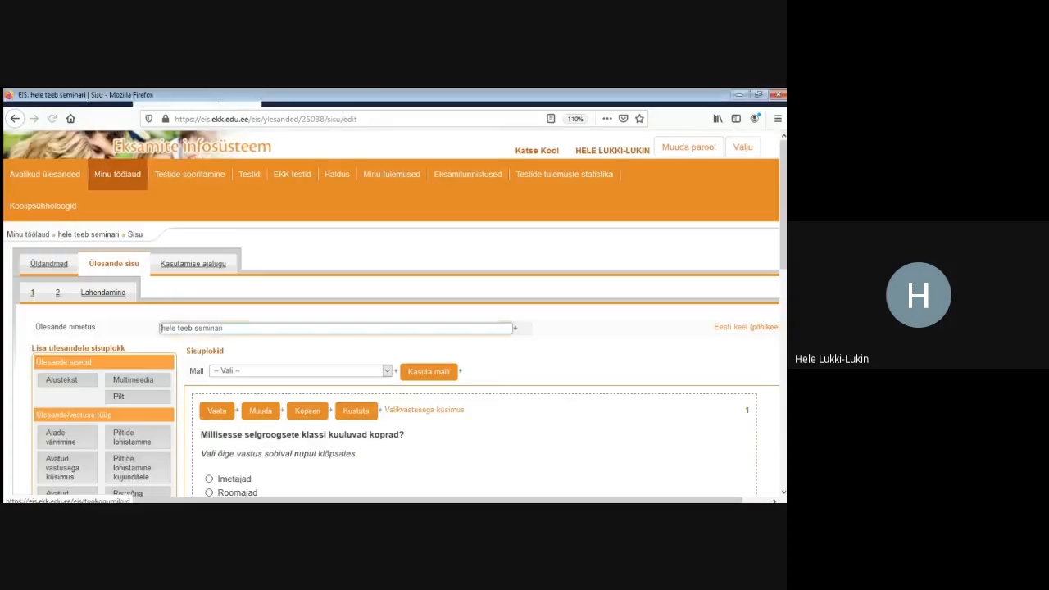
pyautogui.scroll(-2, 393, 319)
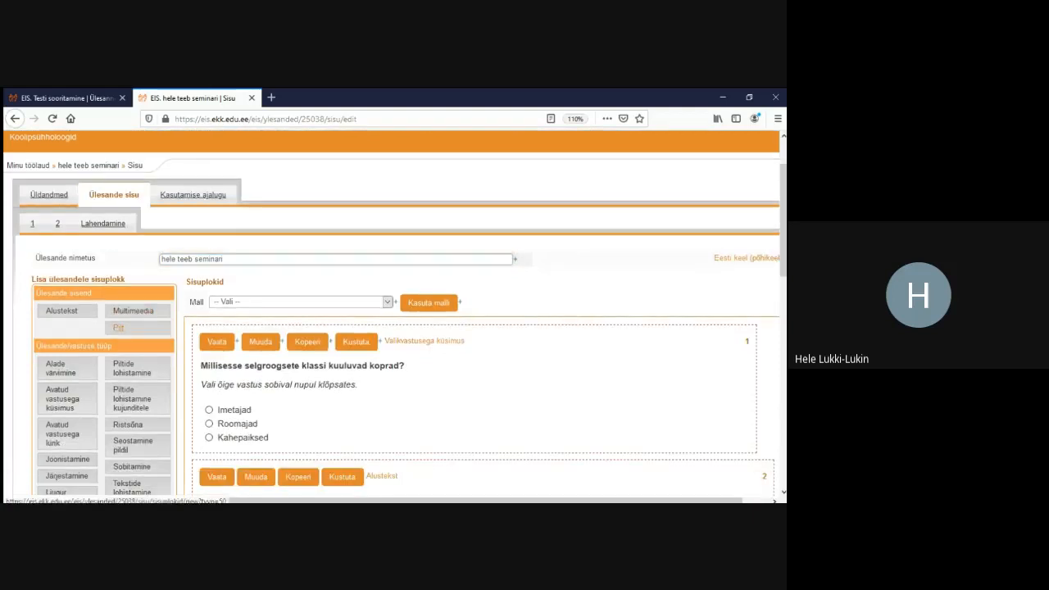
pyautogui.click(129, 328)
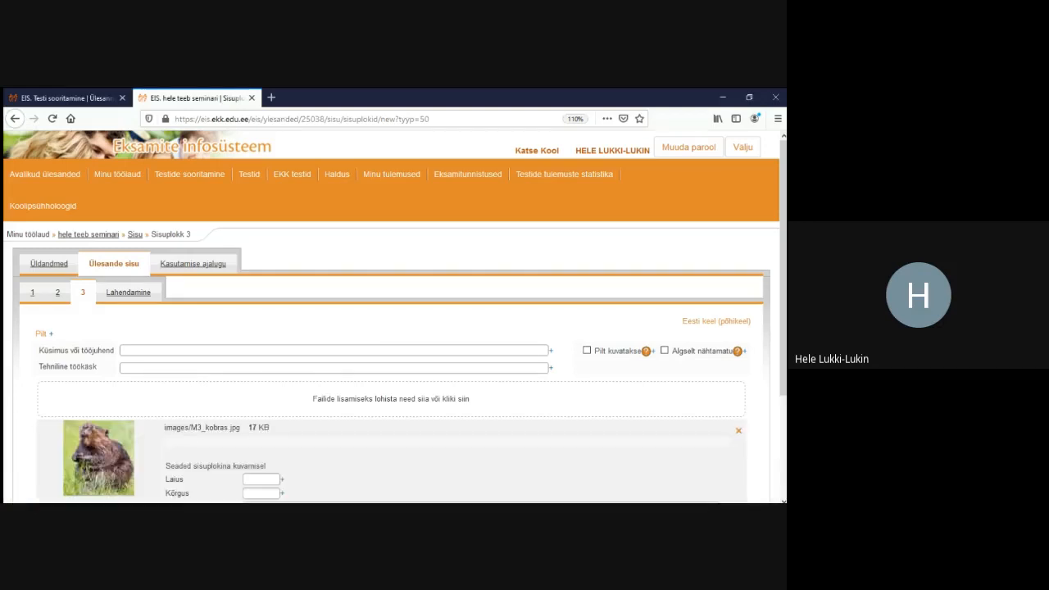
# Save picture block 3 with M3_kobras.jpg (150 × 159), then go back to content block 2
pyautogui.scroll(-3, 393, 327)
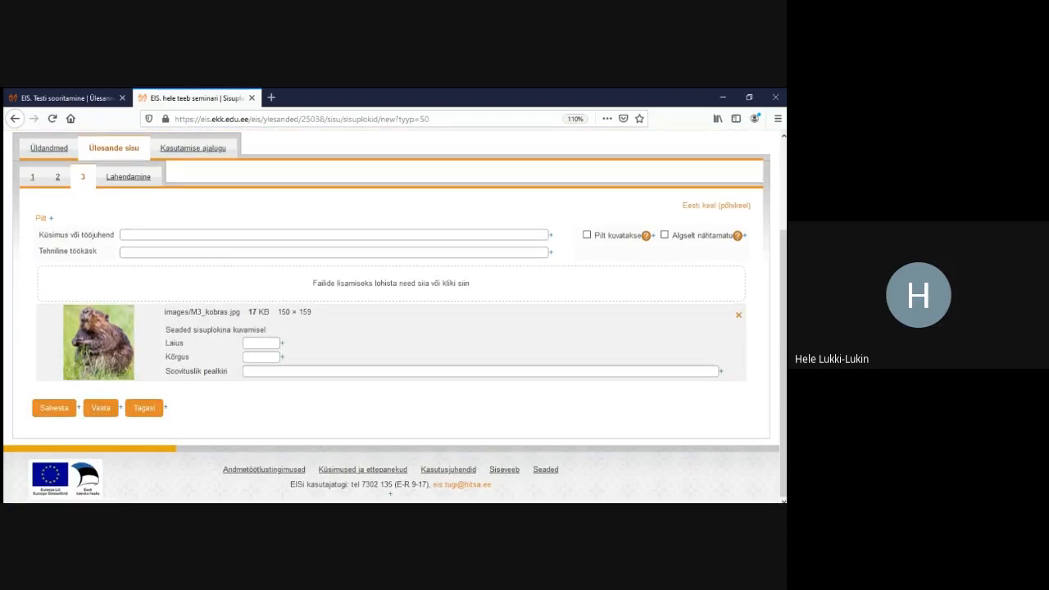
pyautogui.click(54, 407)
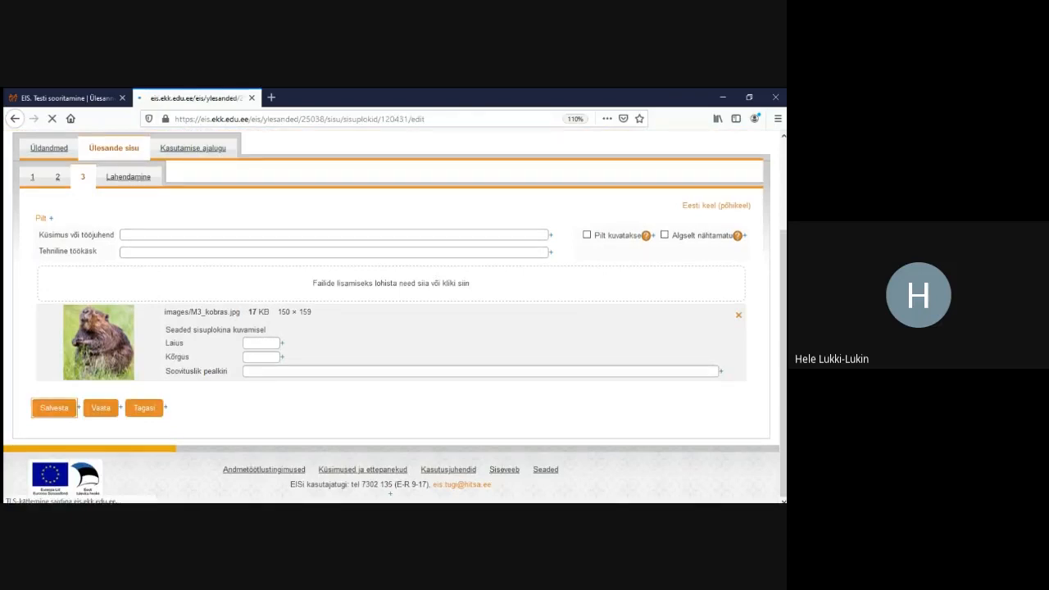
pyautogui.scroll(-2, 393, 328)
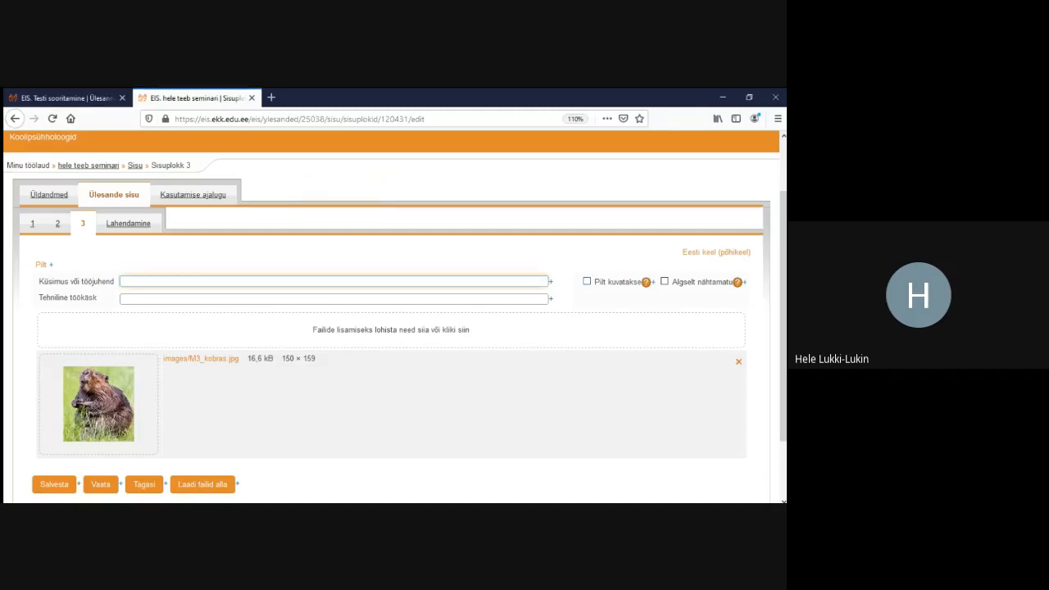
pyautogui.scroll(-3, 391, 328)
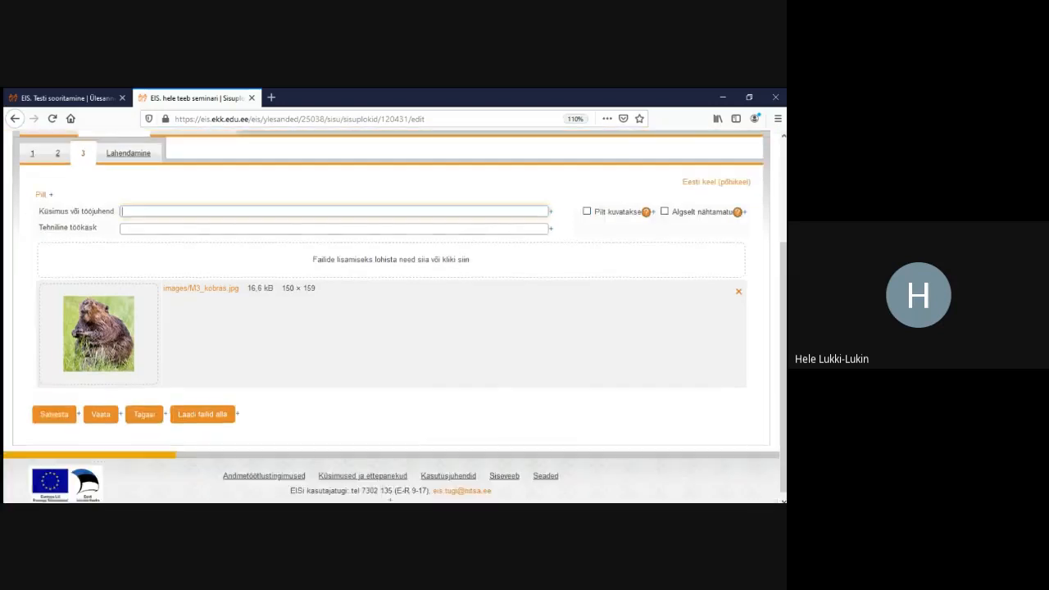
pyautogui.click(54, 409)
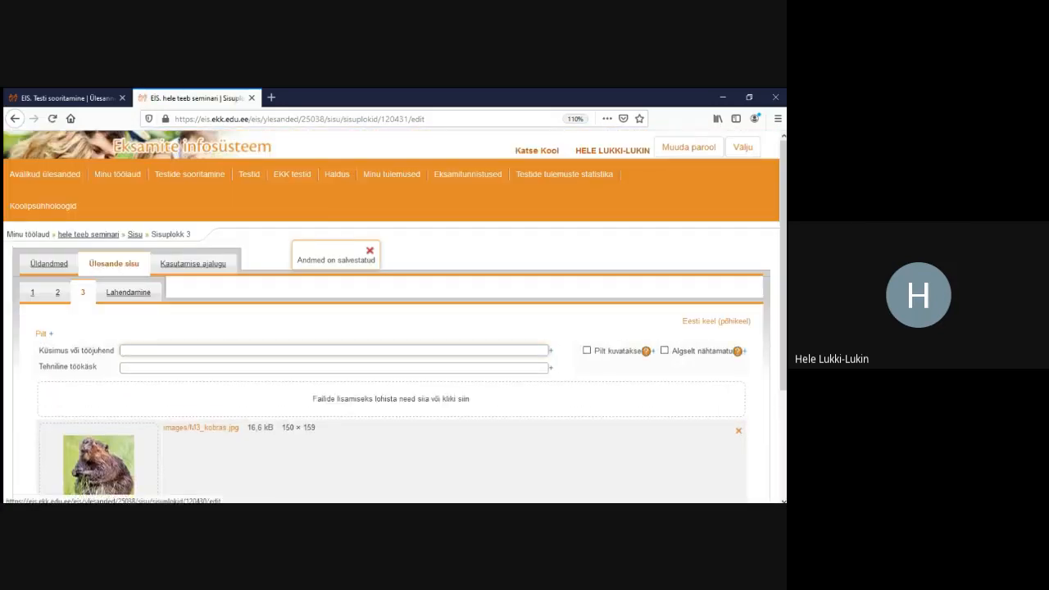
pyautogui.click(57, 292)
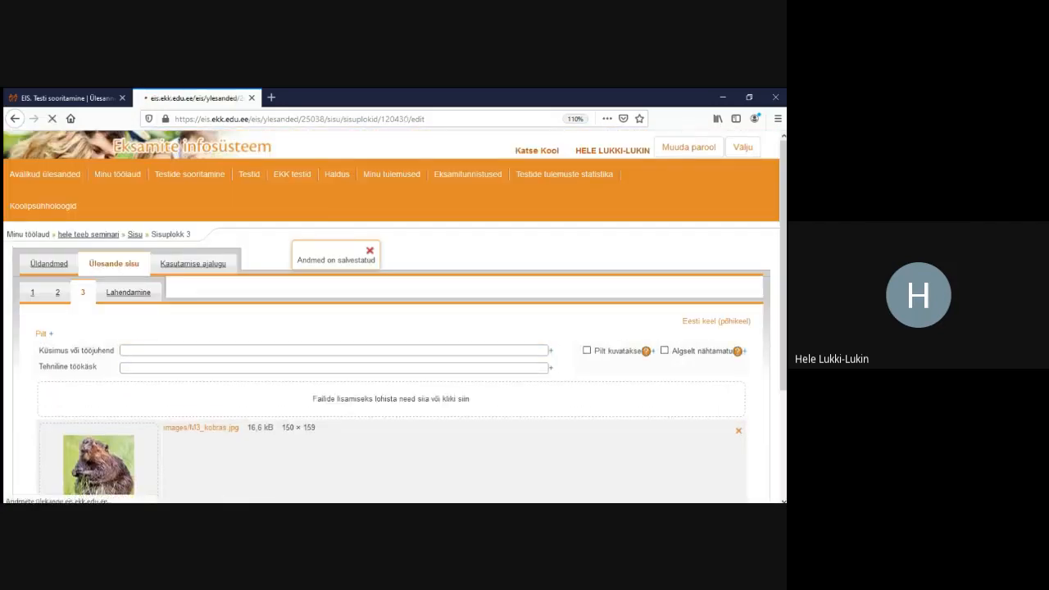
# Insert M3_kobras.jpg at the start of the passage, 100 px wide
pyautogui.scroll(-3, 391, 328)
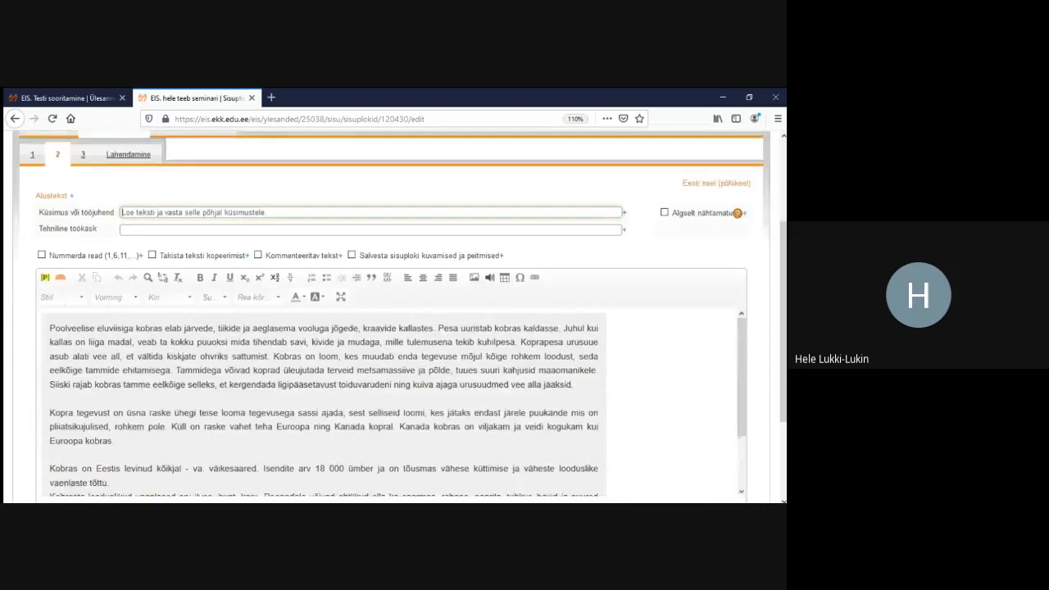
pyautogui.click(50, 328)
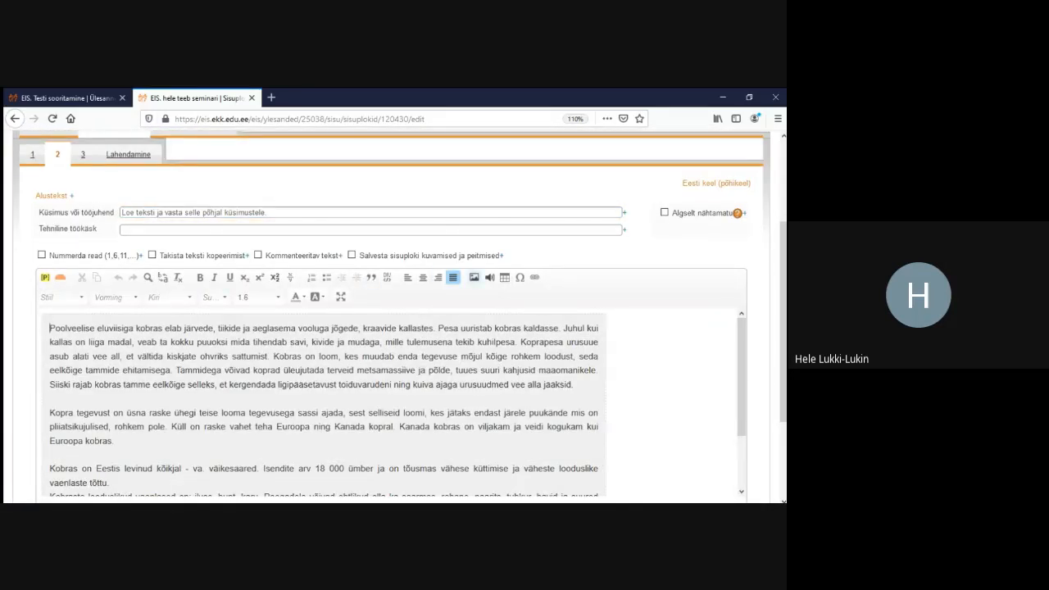
pyautogui.click(473, 277)
pyautogui.click(317, 251)
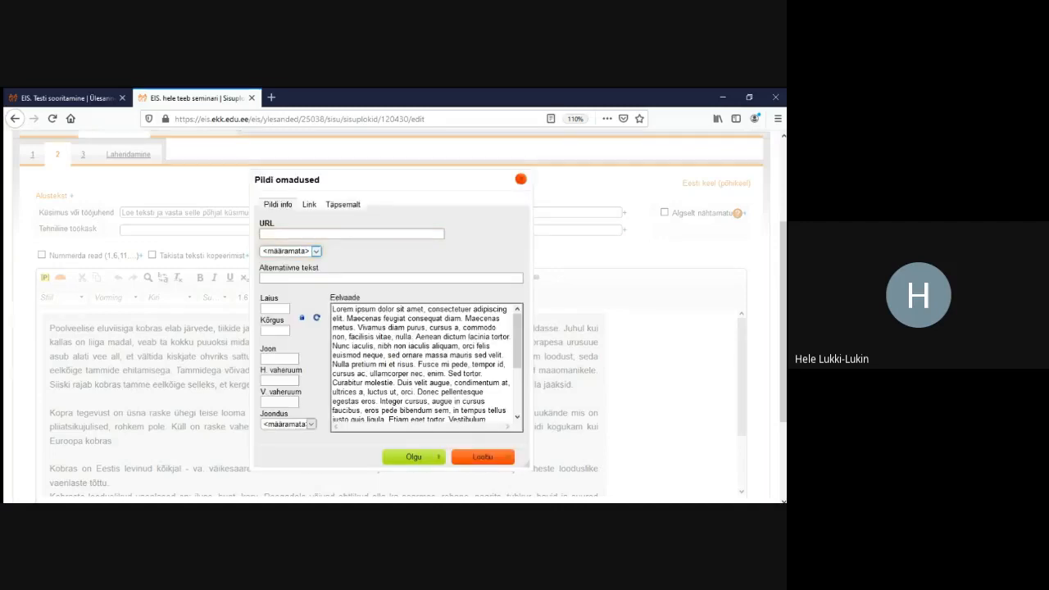
pyautogui.click(286, 272)
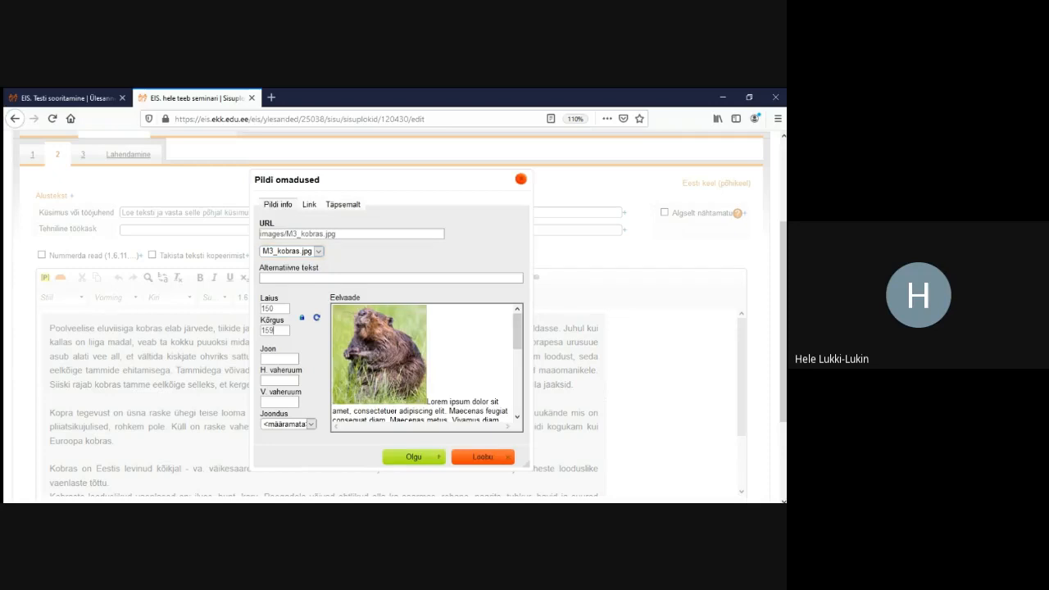
pyautogui.doubleClick(268, 330)
pyautogui.press('BackSpace')
pyautogui.click(269, 309)
pyautogui.write('100')
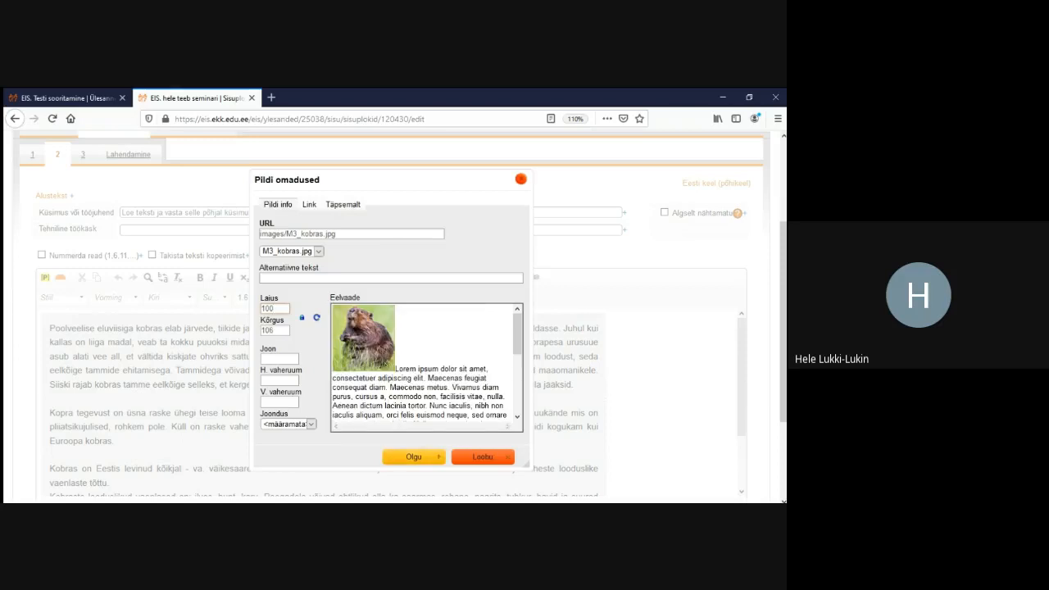
pyautogui.click(410, 456)
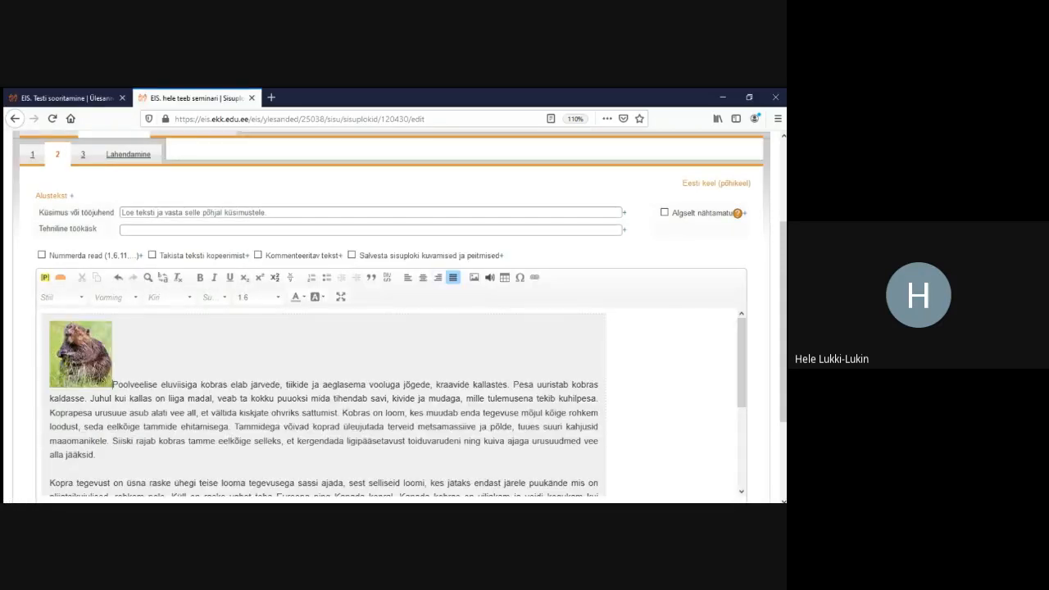
# Align the beaver image right with horizontal spacing 10
pyautogui.doubleClick(80, 354)
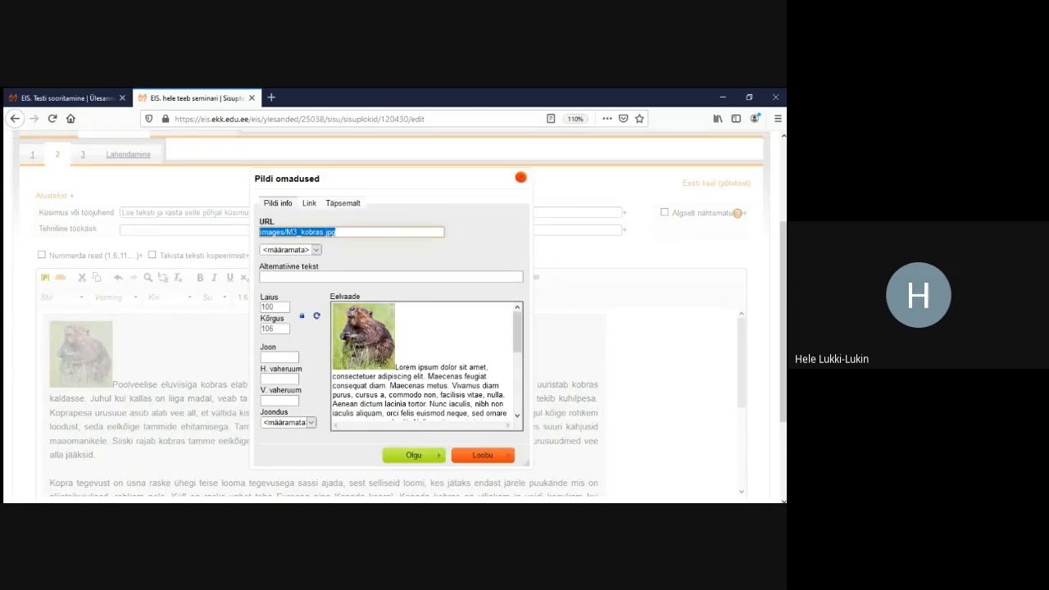
pyautogui.click(279, 357)
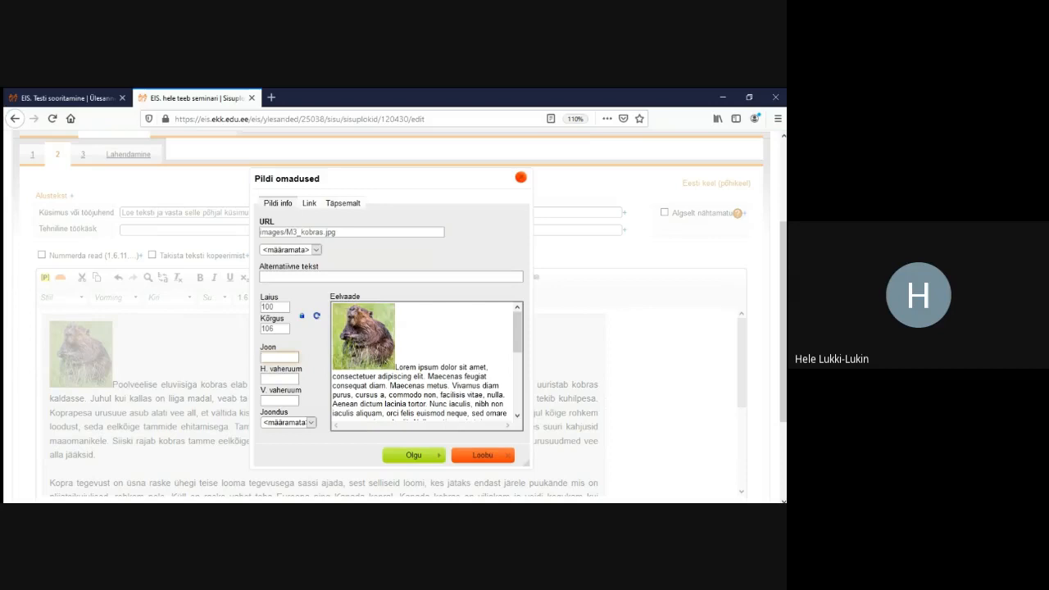
pyautogui.click(311, 423)
pyautogui.click(281, 454)
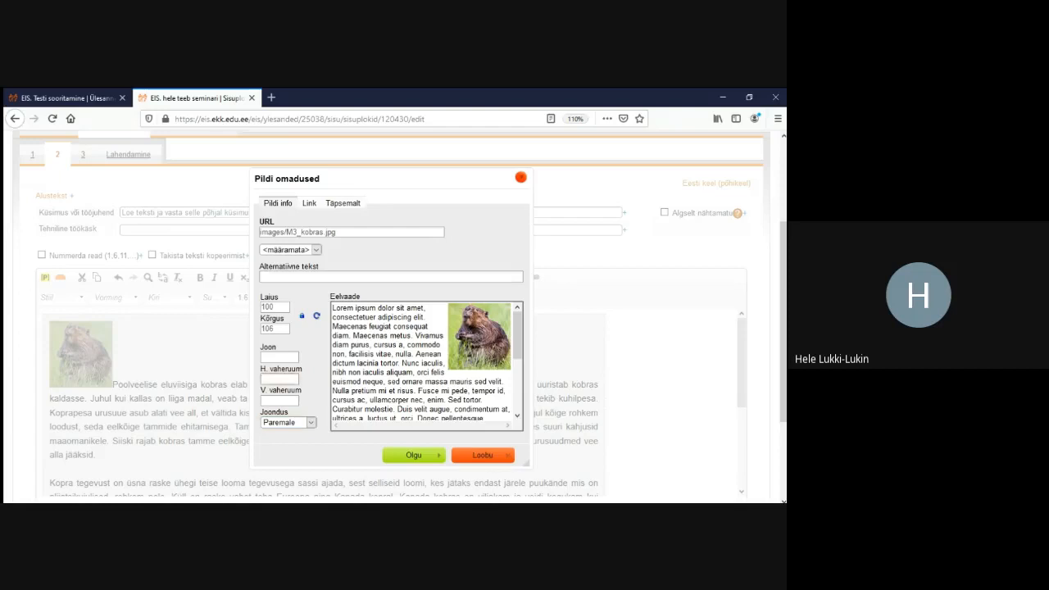
pyautogui.write('0')
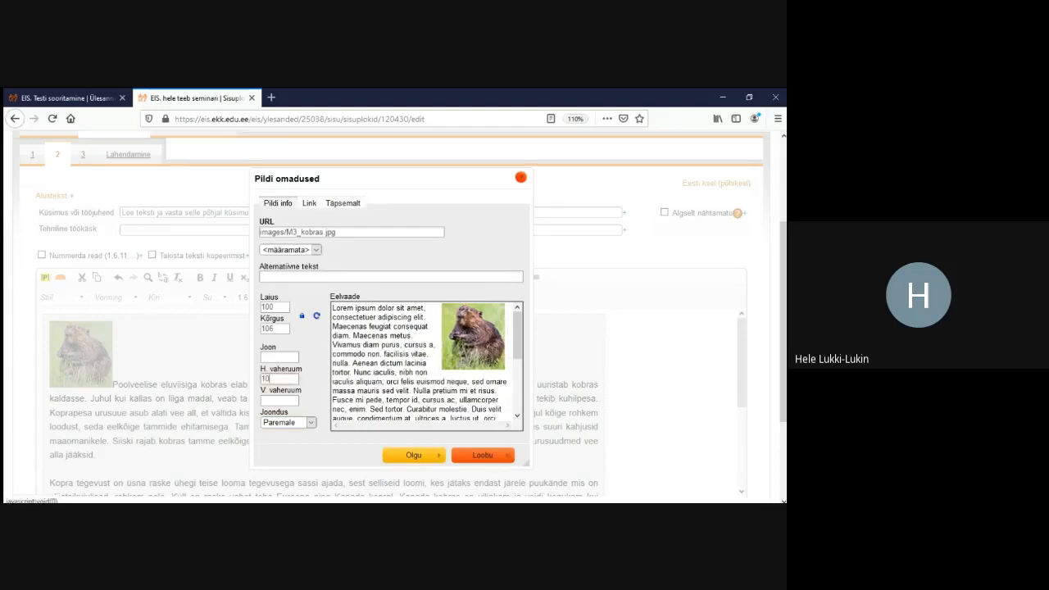
pyautogui.click(414, 455)
# Save the reading text with its picture and check it in the solving preview
pyautogui.scroll(-5, 393, 369)
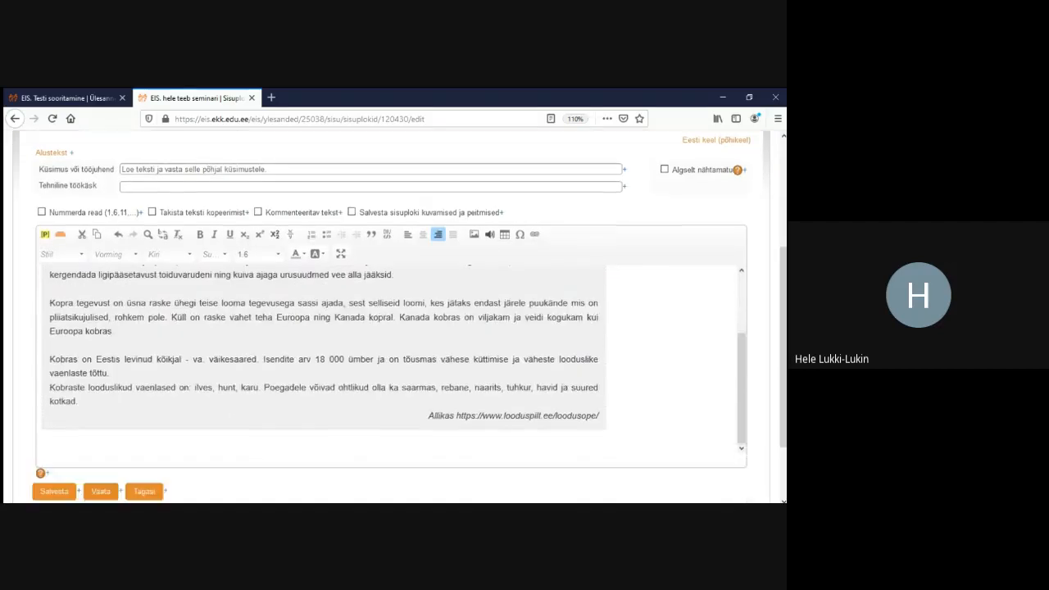
pyautogui.click(54, 407)
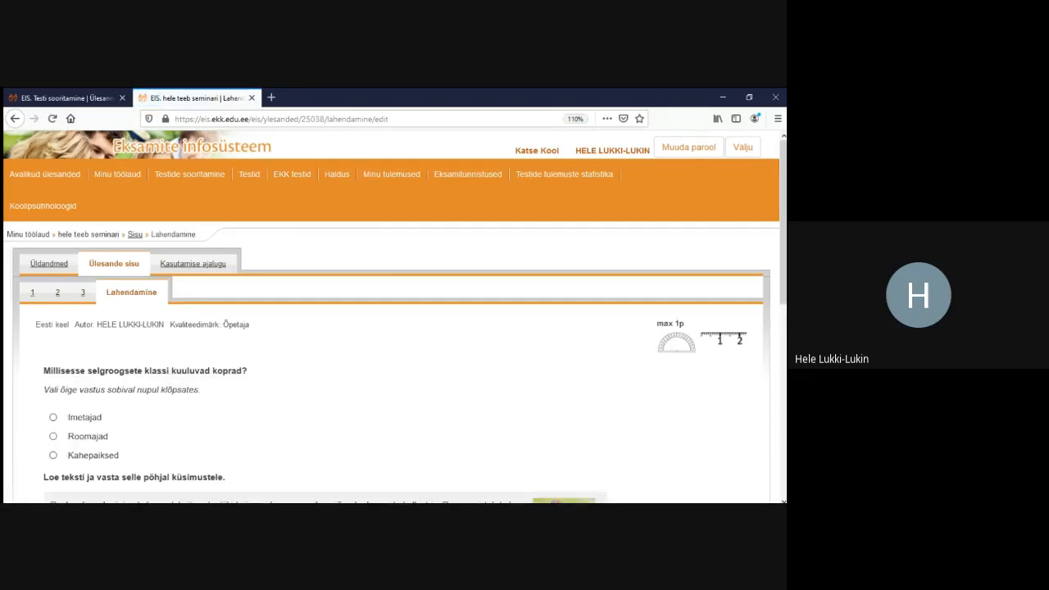
pyautogui.scroll(-4, 393, 320)
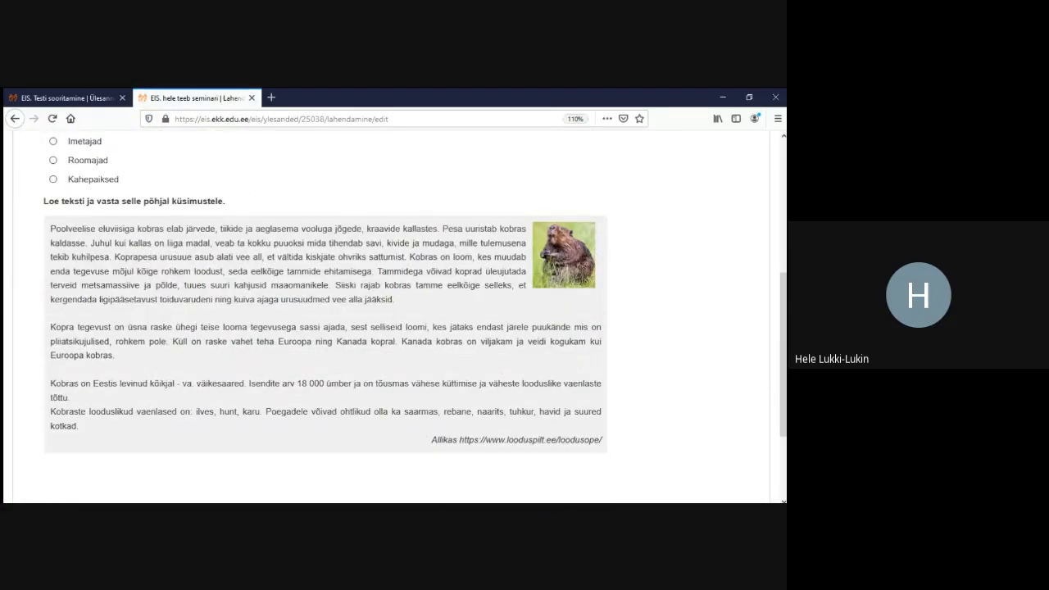
pyautogui.scroll(3, 394, 320)
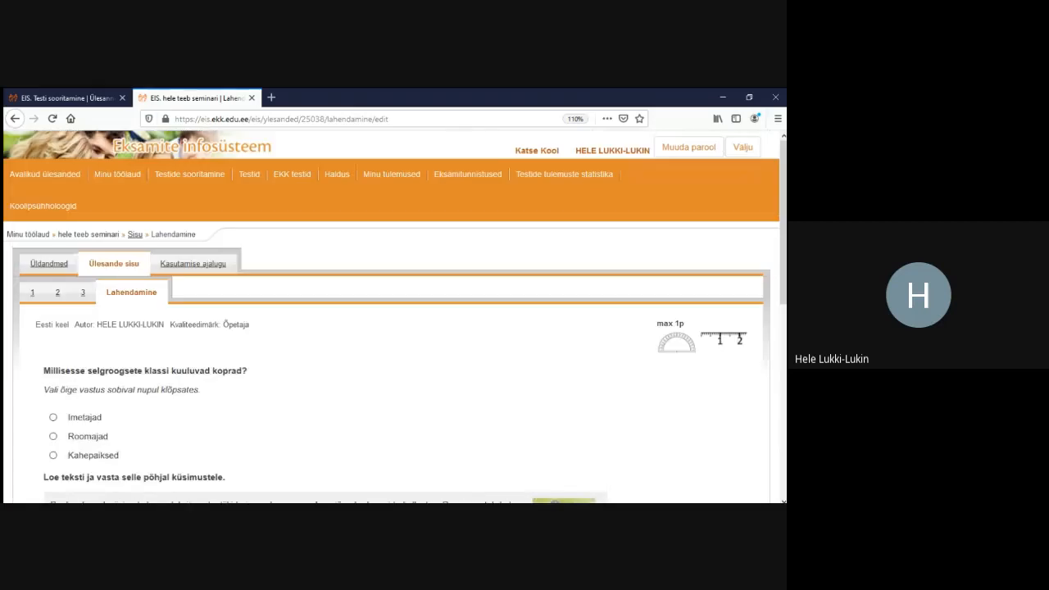
# Check the task in Testi sooritamine, then start a new Mitme valikuga tabel block
pyautogui.click(113, 264)
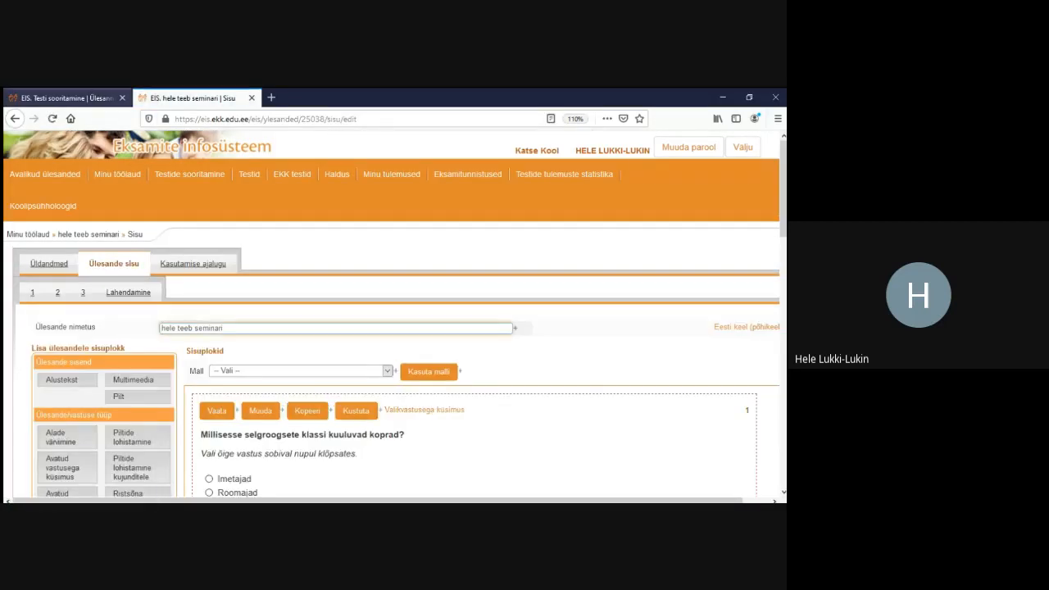
pyautogui.click(67, 99)
pyautogui.scroll(-5, 394, 311)
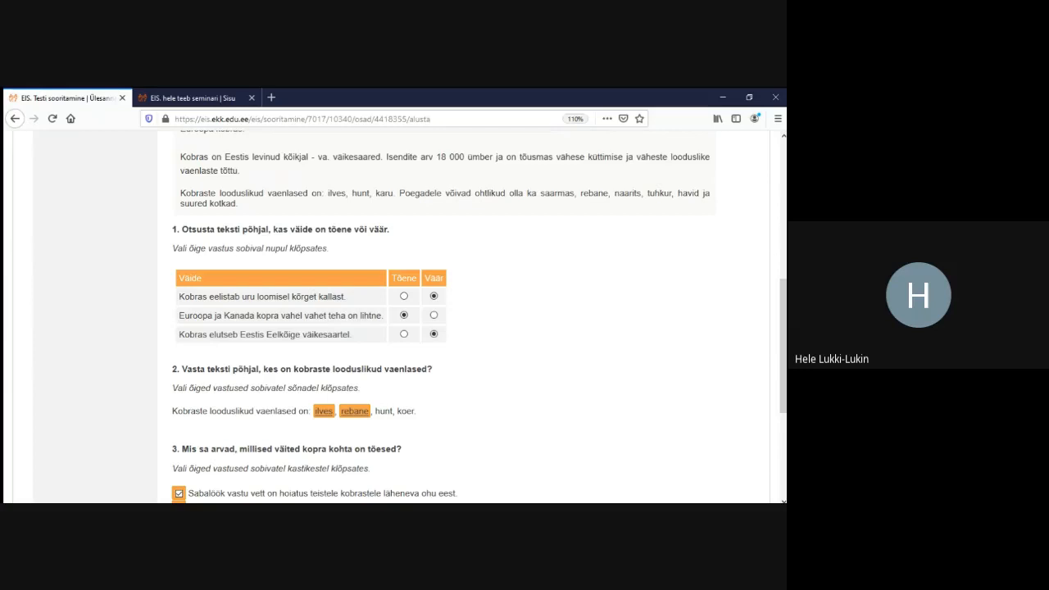
pyautogui.scroll(5, 459, 319)
pyautogui.click(194, 99)
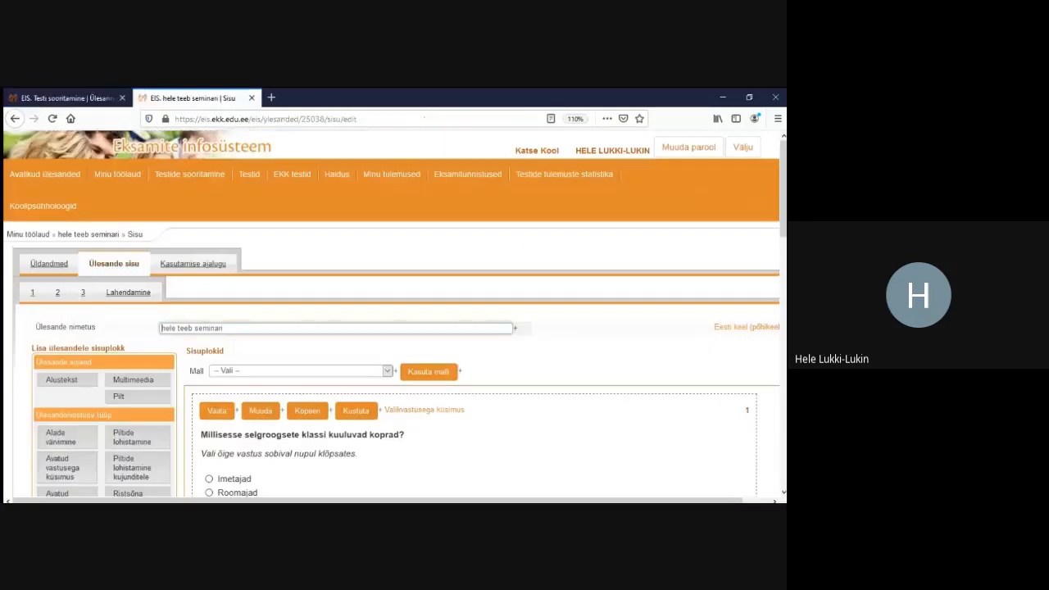
pyautogui.scroll(-5, 393, 320)
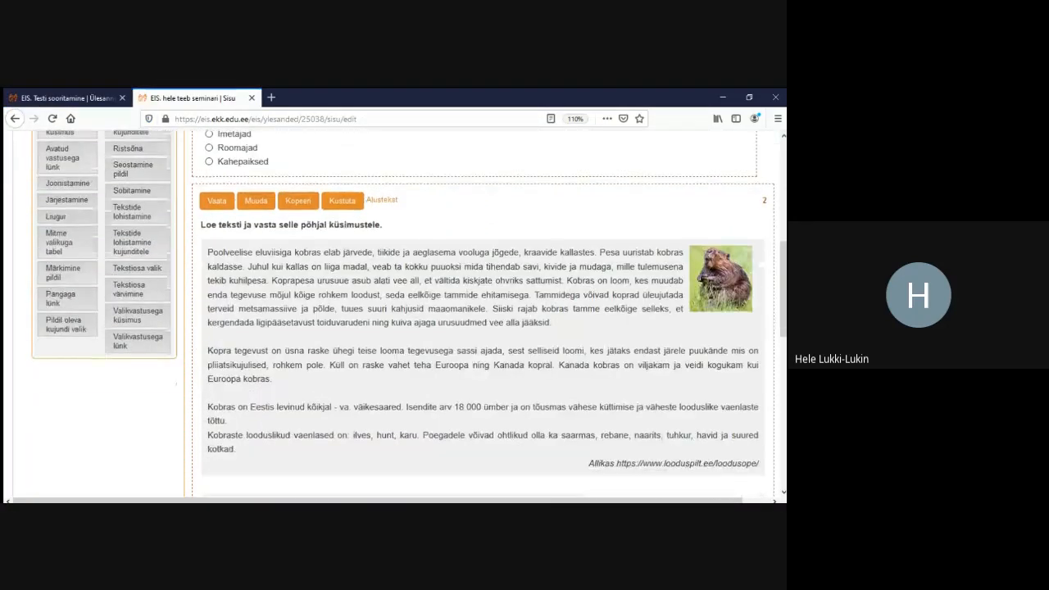
pyautogui.scroll(1, 57, 311)
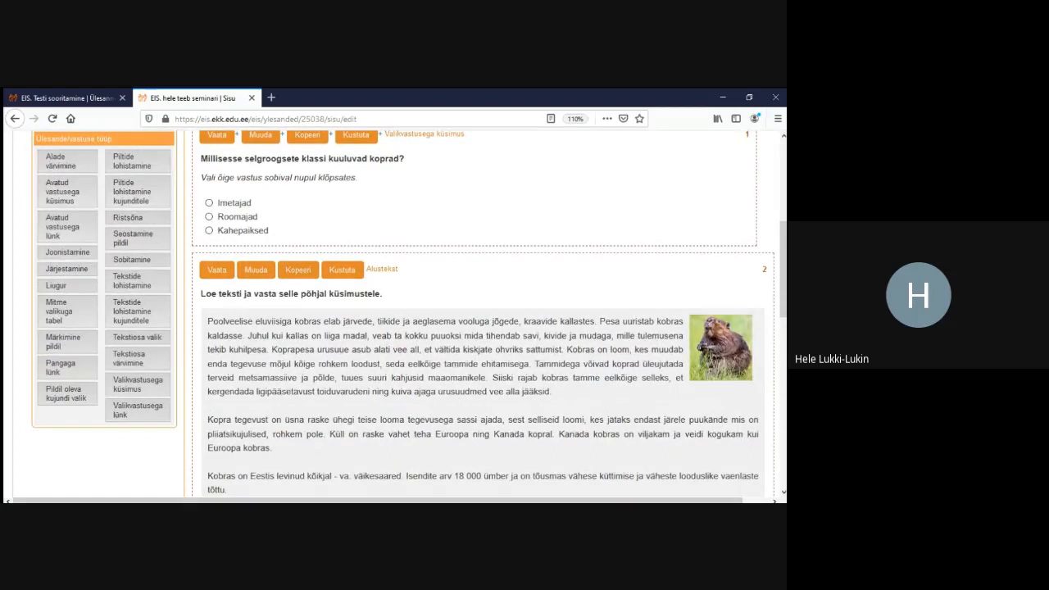
pyautogui.click(59, 311)
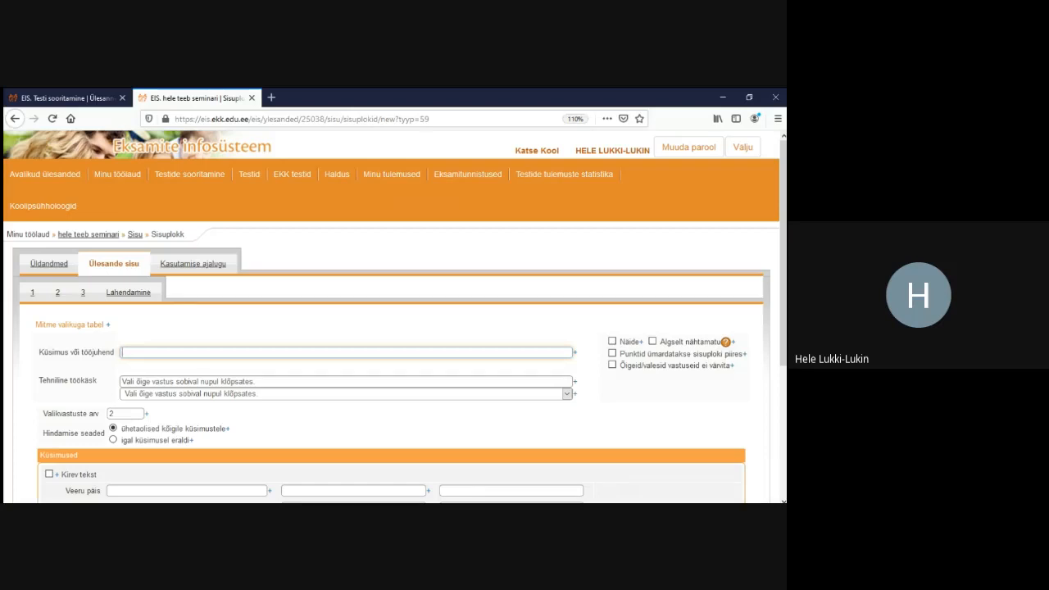
# Paste the true-or-false instruction sentence without its leading '1.' numbering and save the block
pyautogui.click(567, 395)
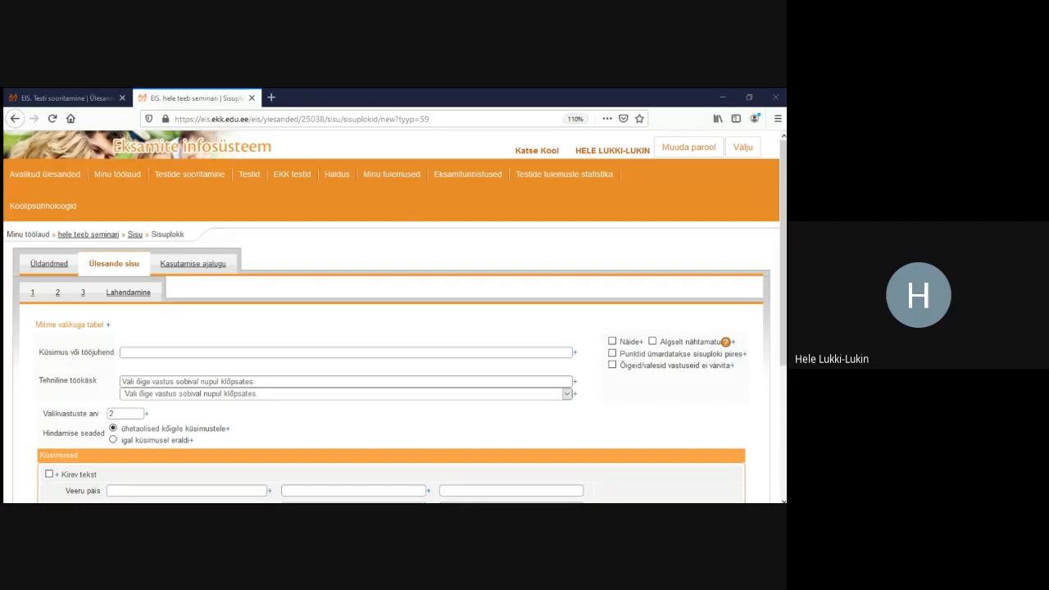
pyautogui.click(123, 353)
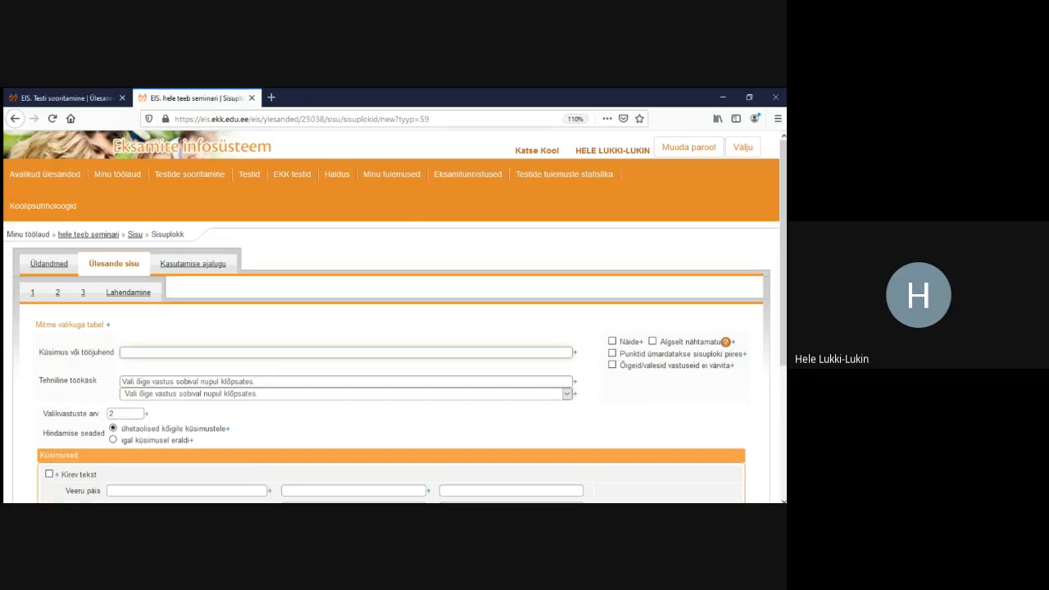
pyautogui.write('1.\tOtsusta teksti põhjal, kas väide on tõene või väär.')
pyautogui.moveTo(140, 352); pyautogui.dragTo(122, 352)
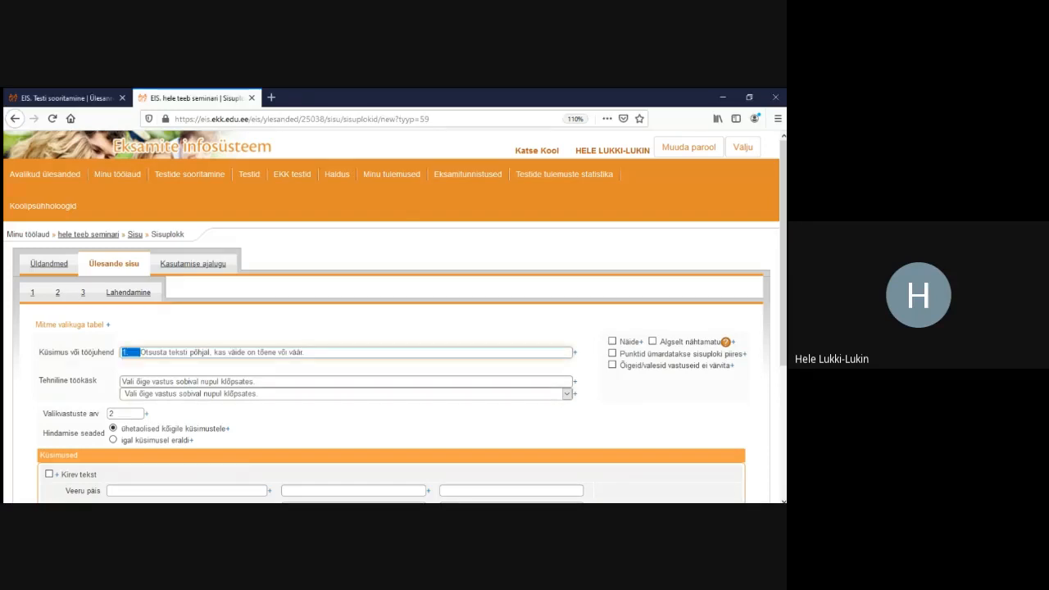
pyautogui.press('BackSpace')
pyautogui.scroll(-5, 394, 317)
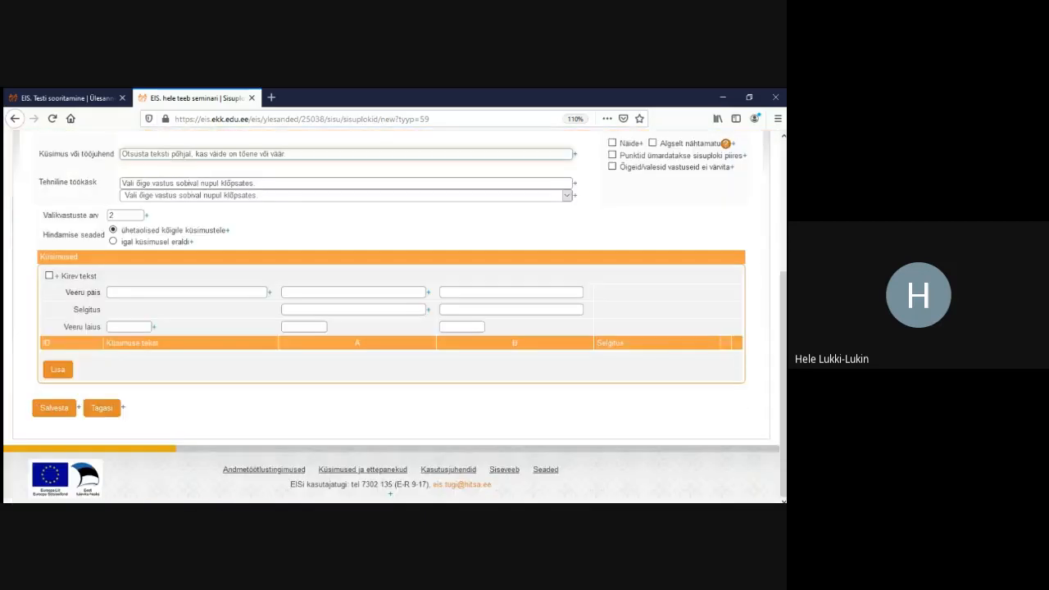
pyautogui.click(54, 407)
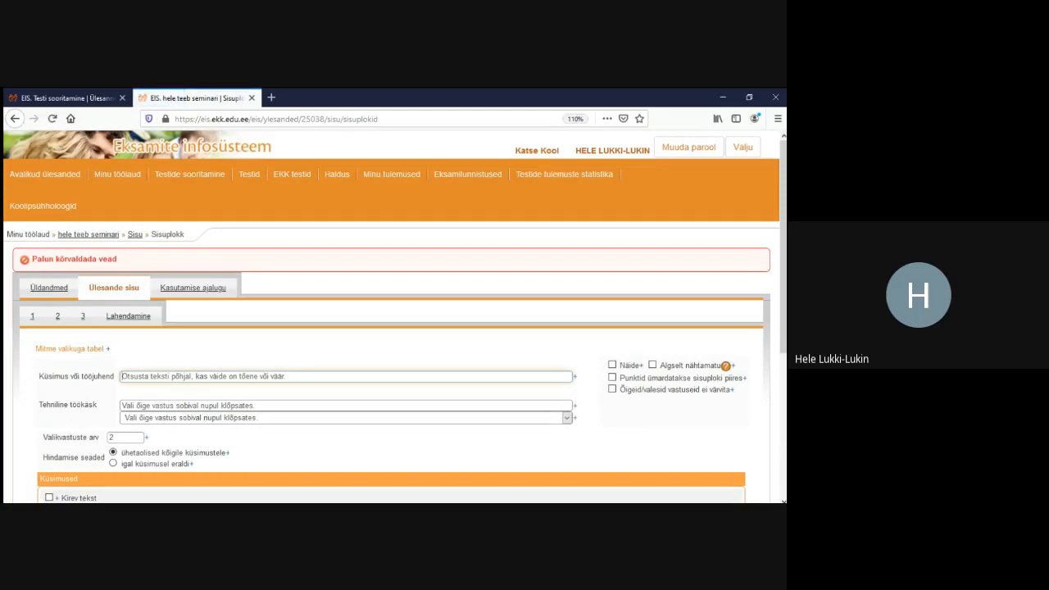
# Head the table columns Väide, Tõene and Väär
pyautogui.scroll(-3, 394, 316)
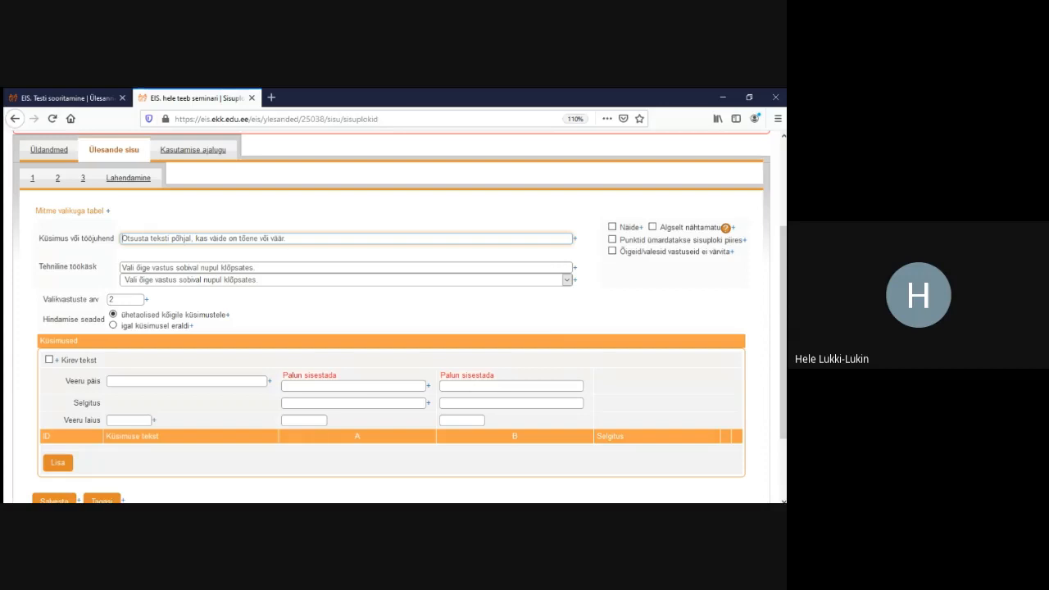
pyautogui.click(354, 386)
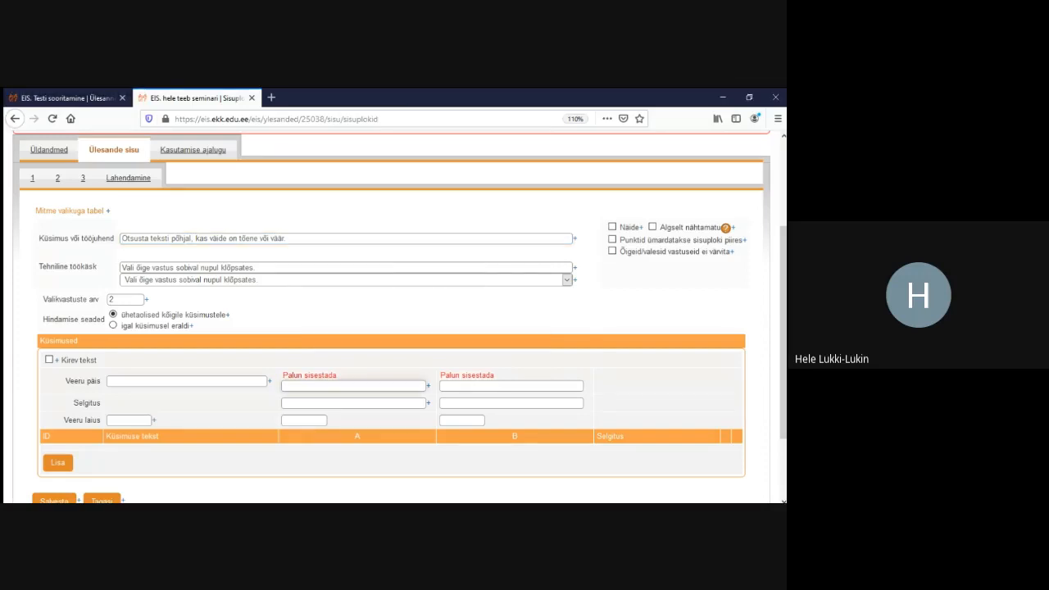
pyautogui.click(187, 381)
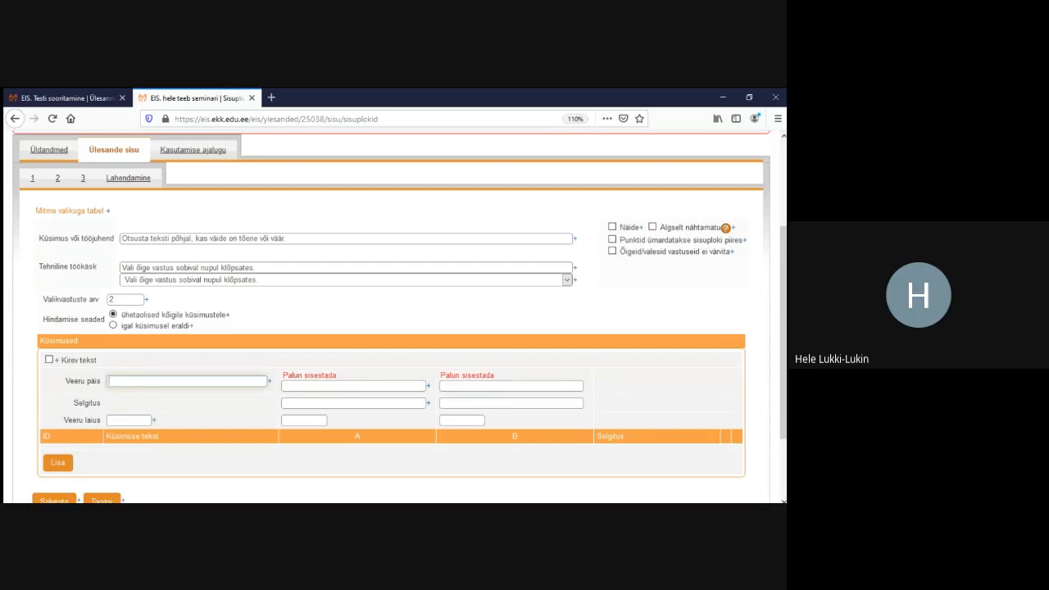
pyautogui.write('Väide')
pyautogui.click(352, 386)
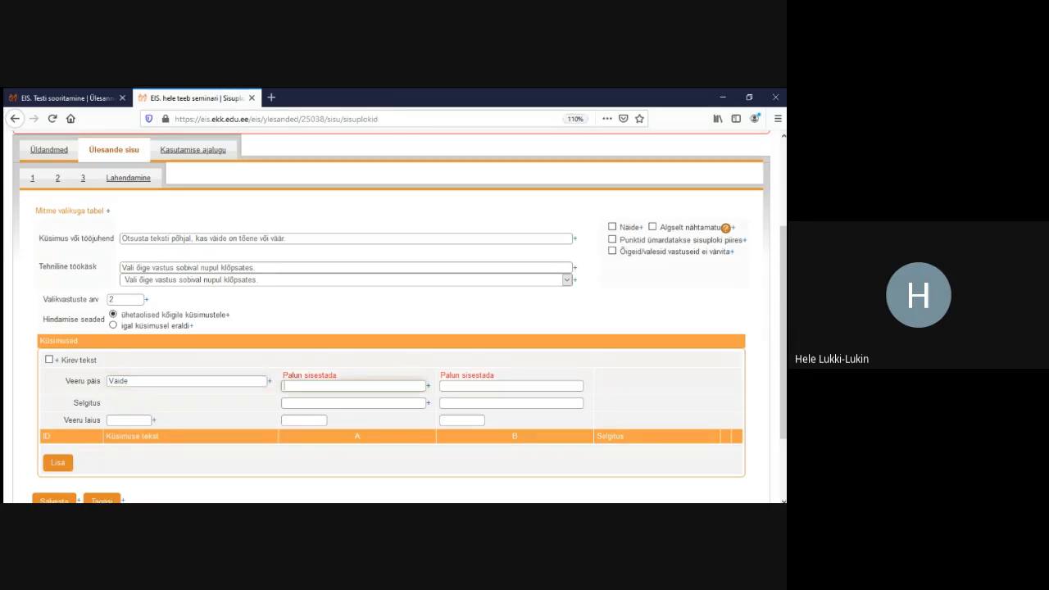
pyautogui.write('Tõene')
pyautogui.click(511, 386)
pyautogui.write('Väär')
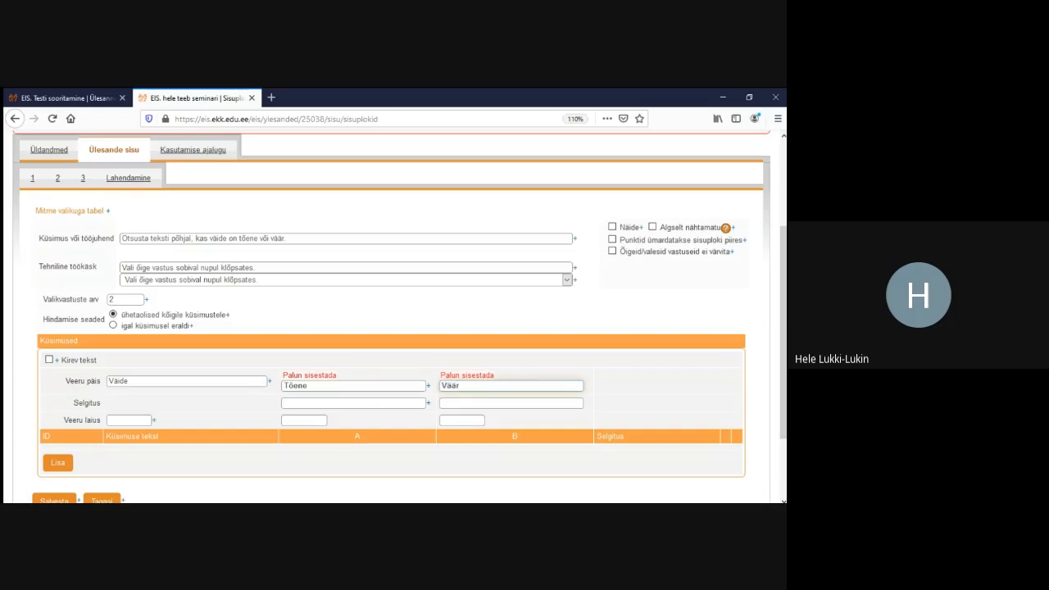
# Change the Valikvastuste arv from 2 to 3
pyautogui.moveTo(47, 300); pyautogui.dragTo(98, 300)
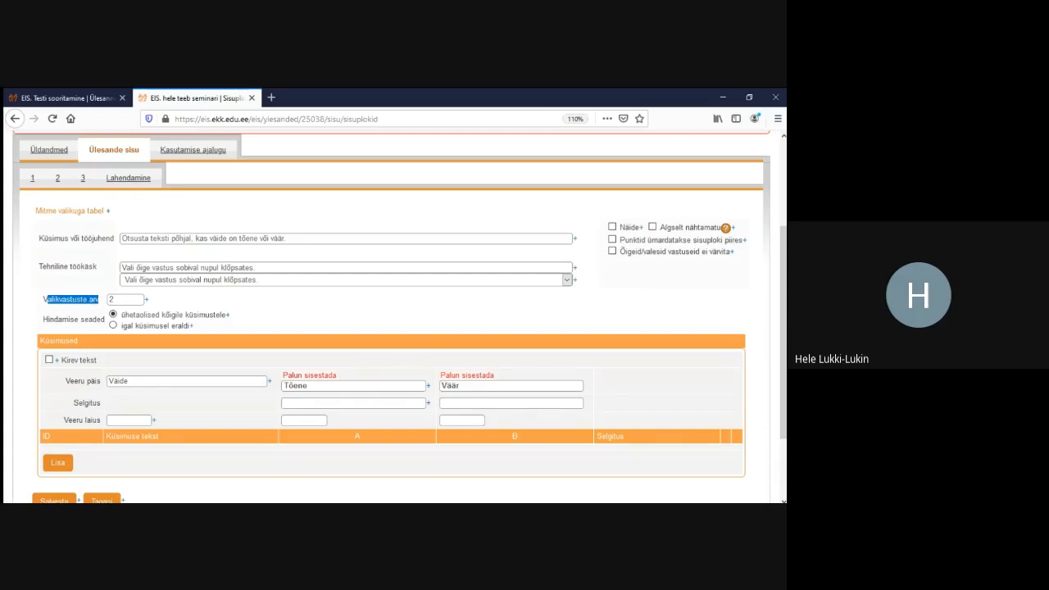
pyautogui.doubleClick(112, 300)
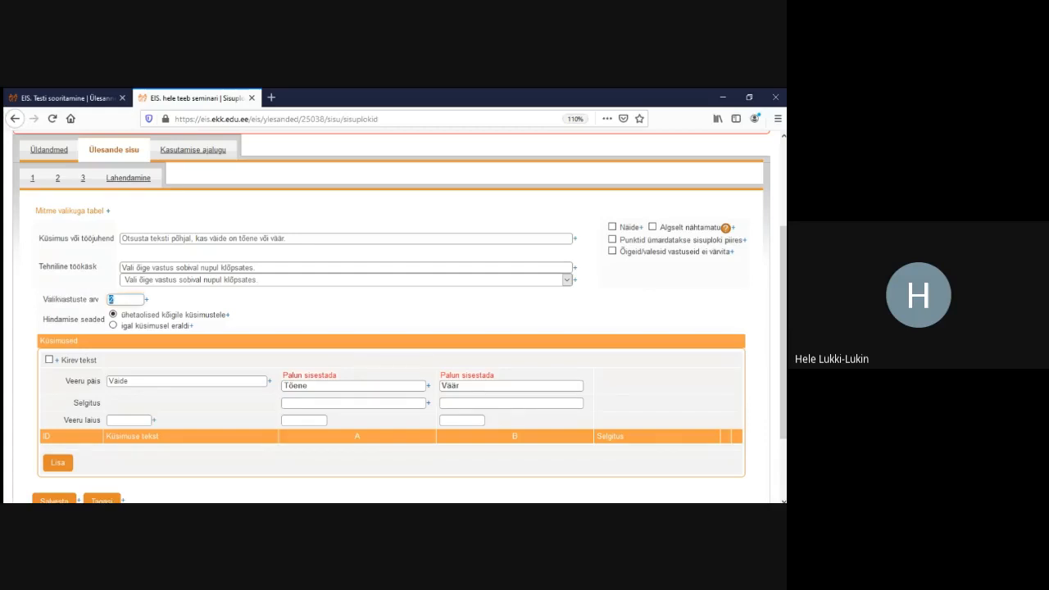
pyautogui.write('3')
pyautogui.scroll(-3, 393, 317)
# Save, head the new column C 'Ei tea', and add three statement rows
pyautogui.click(54, 408)
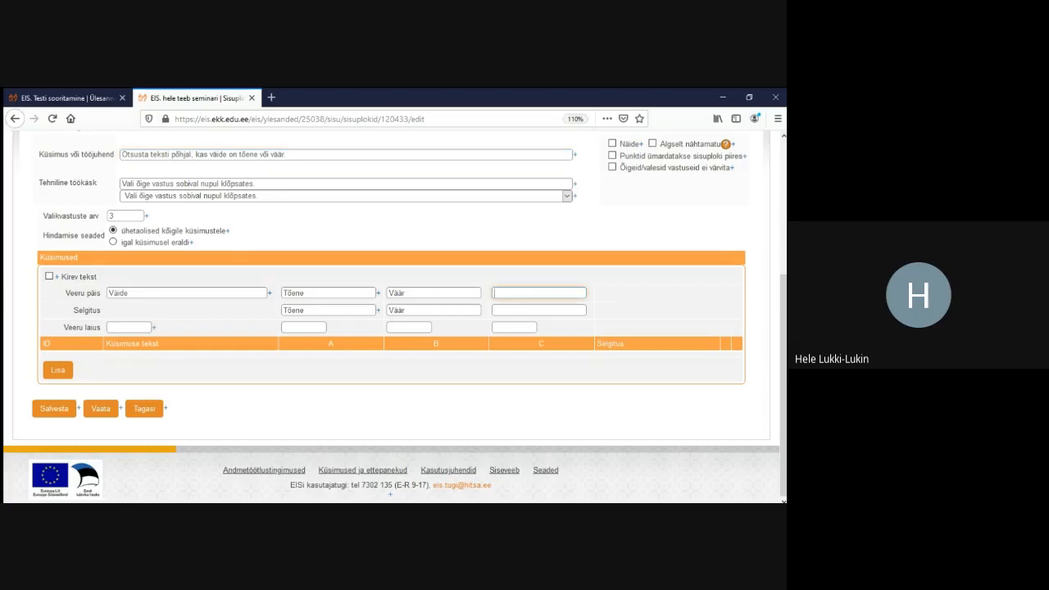
pyautogui.write('Ei tea')
pyautogui.click(58, 371)
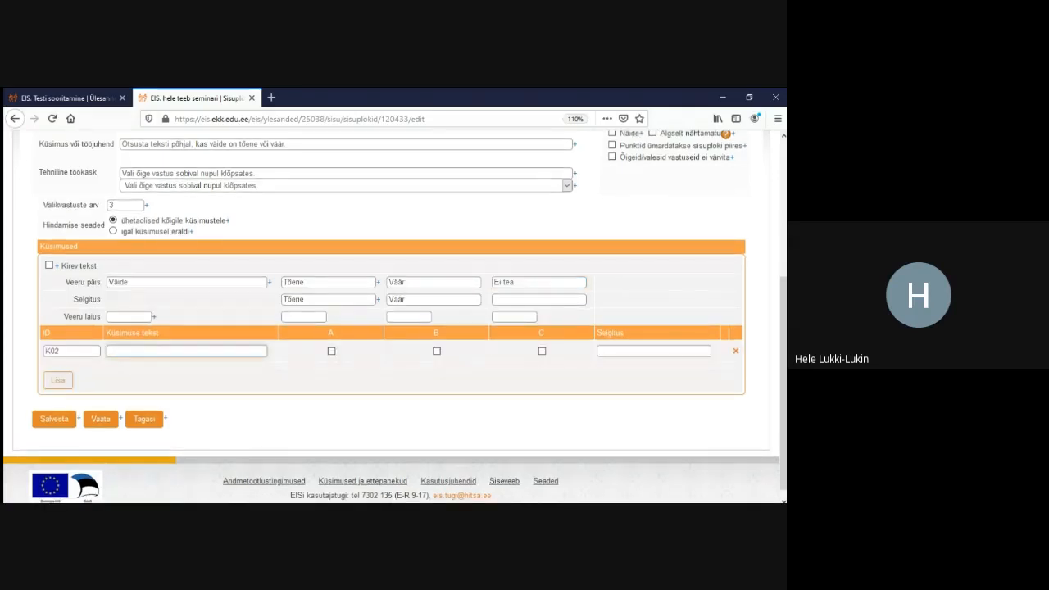
pyautogui.click(59, 380)
pyautogui.click(58, 391)
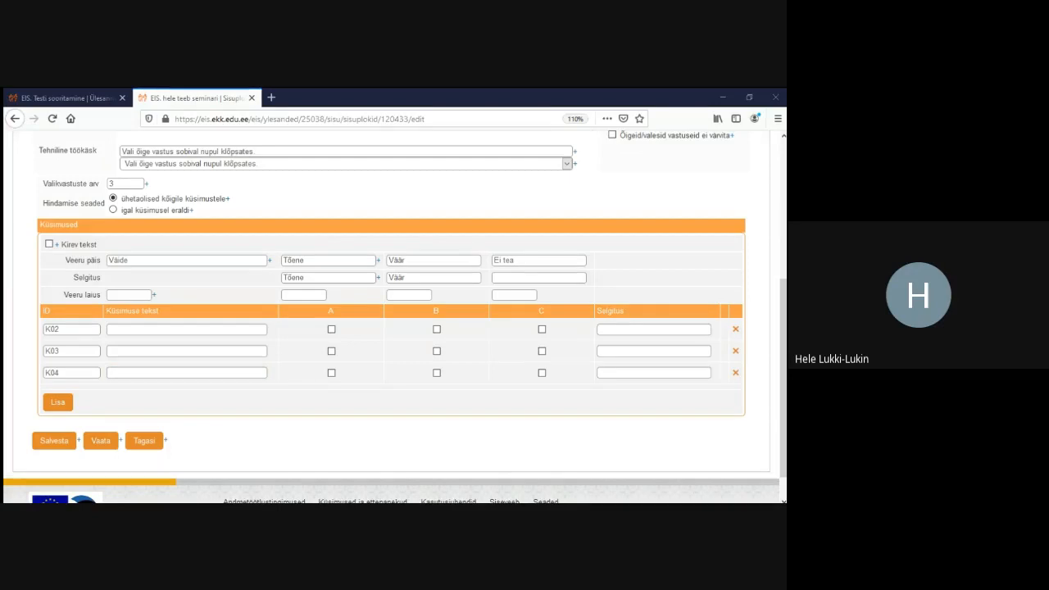
# Paste the beaver sentences into statements K02, K03 and K04
pyautogui.click(187, 373)
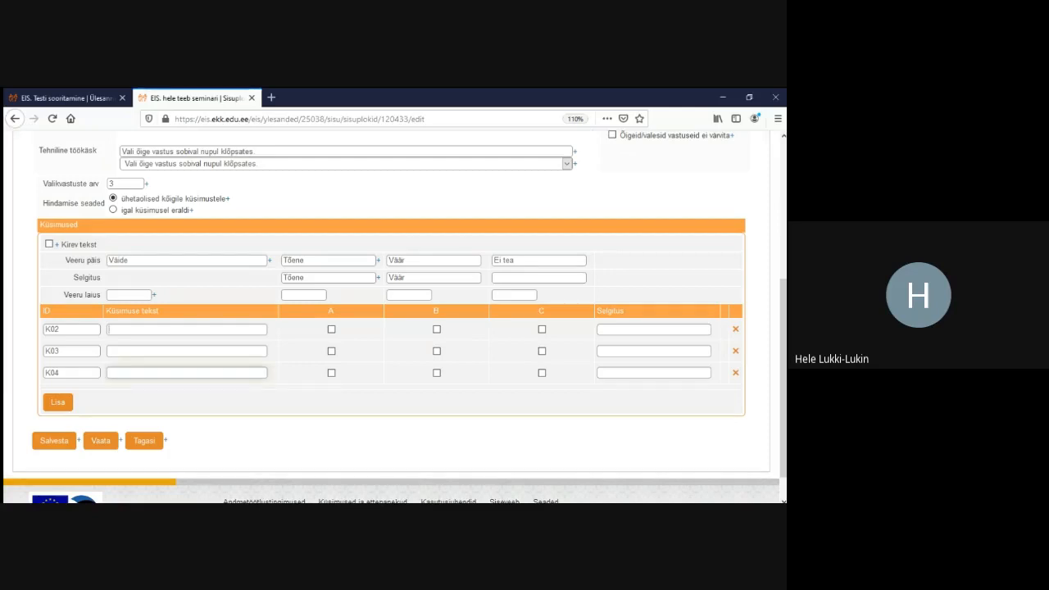
pyautogui.write('Kobras eelistab uru loomisel kõrget kallast')
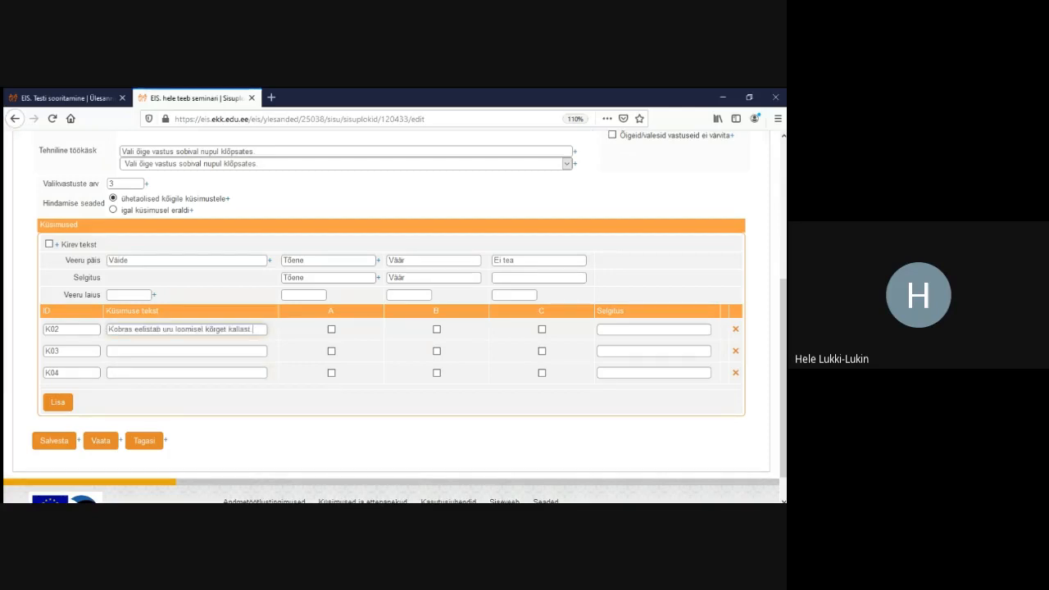
pyautogui.hotkey('alt', 'Tab')
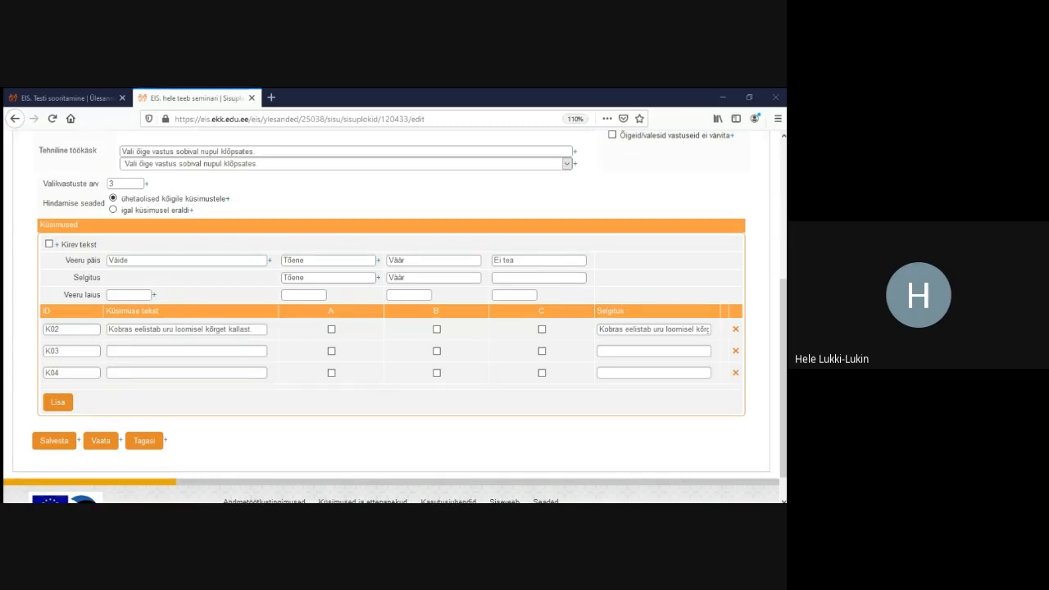
pyautogui.hotkey('alt', 'Tab')
pyautogui.click(181, 350)
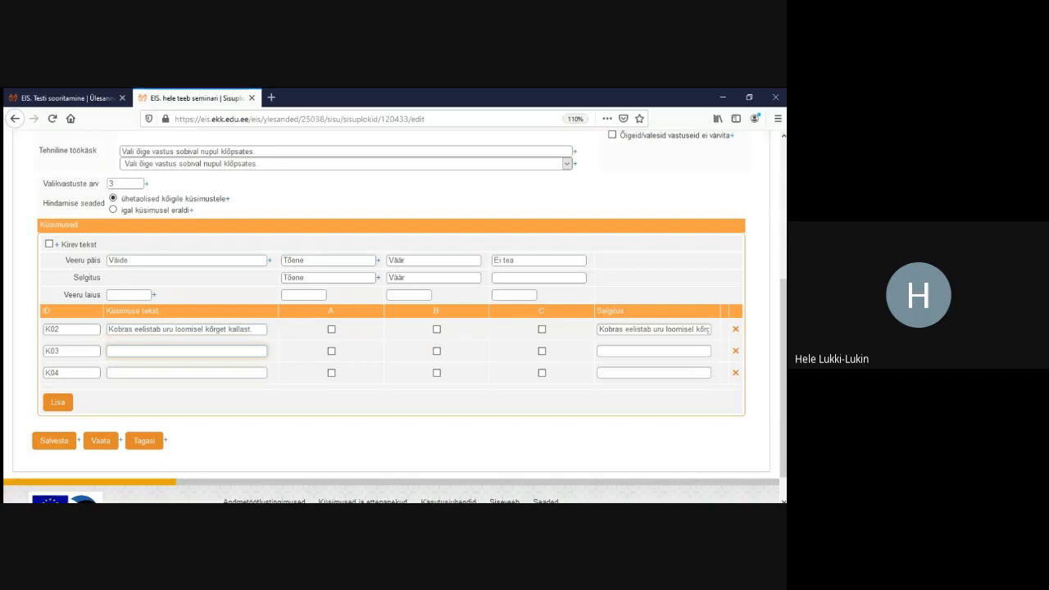
pyautogui.hotkey('ctrl', 'v')
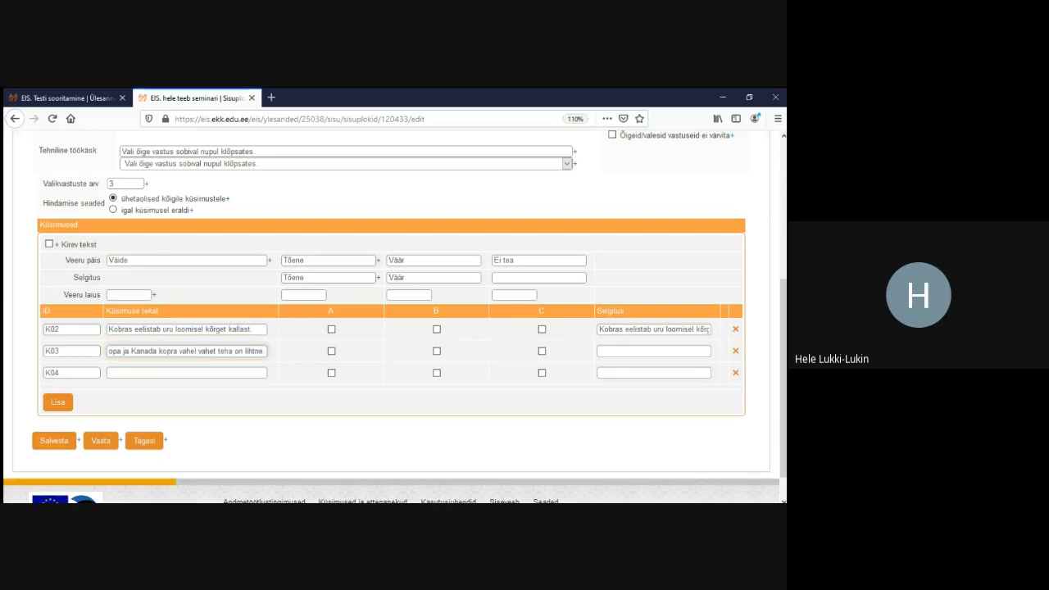
pyautogui.hotkey('alt', 'Tab')
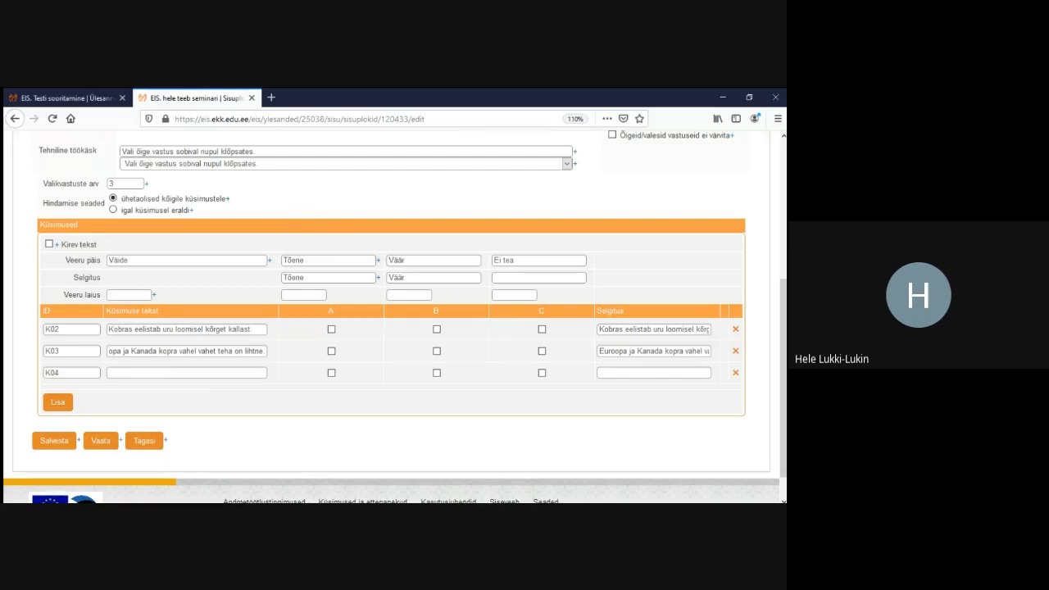
pyautogui.click(182, 373)
pyautogui.write('Kobras elutseb Eestis Eelkõige väikesaartel.')
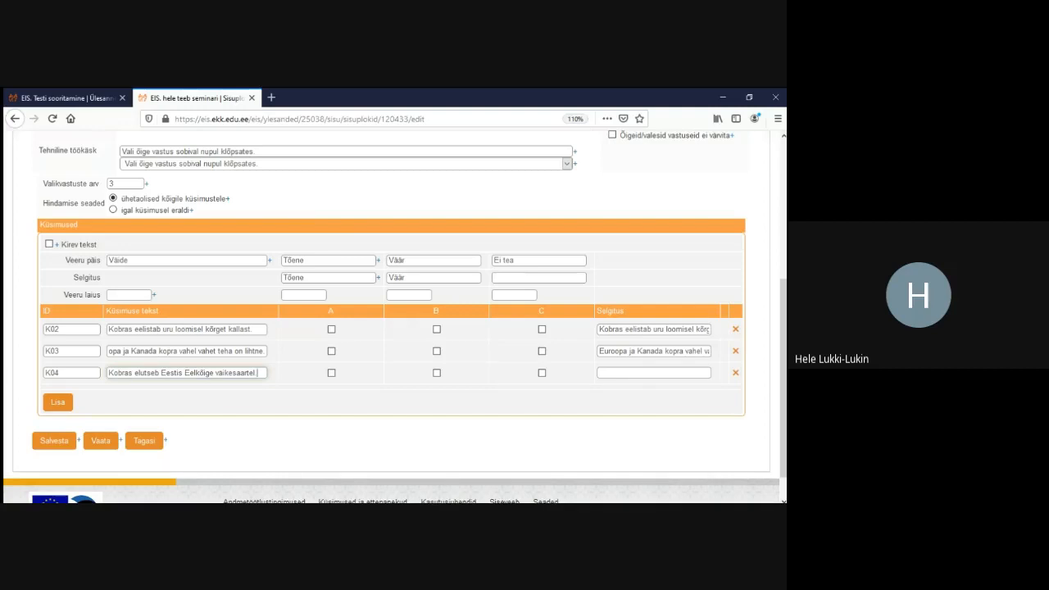
pyautogui.press('Tab')
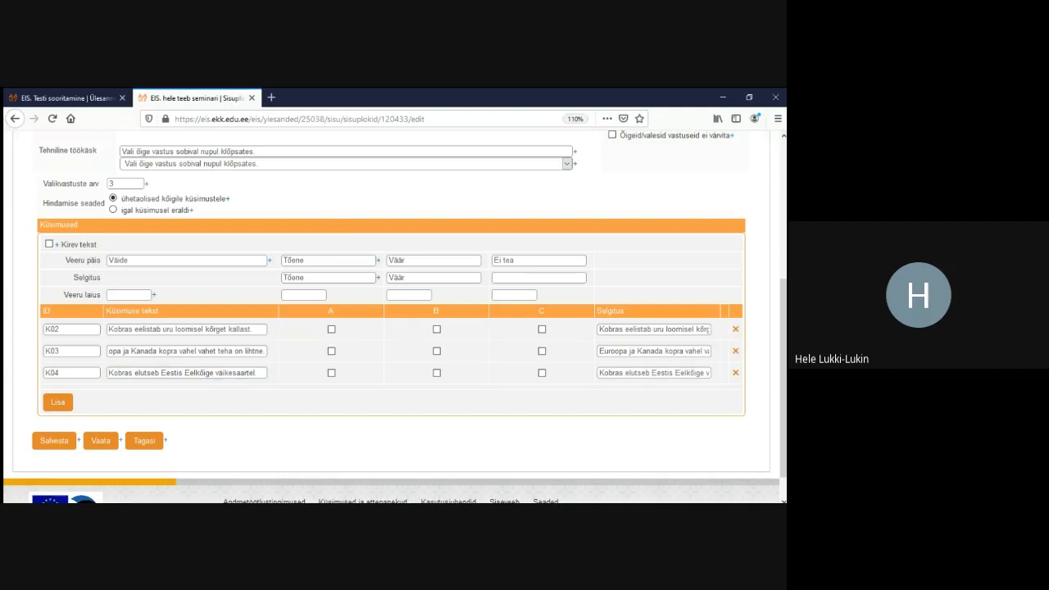
# Set correct answers to 0,5 default points with at most 1 choice, and save
pyautogui.click(54, 441)
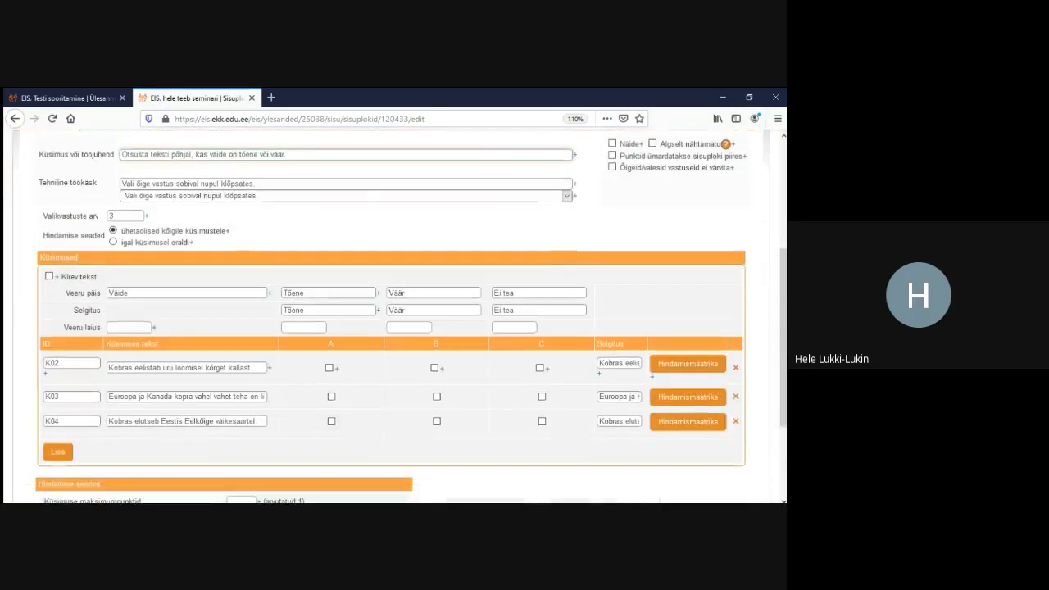
pyautogui.scroll(-1, 394, 328)
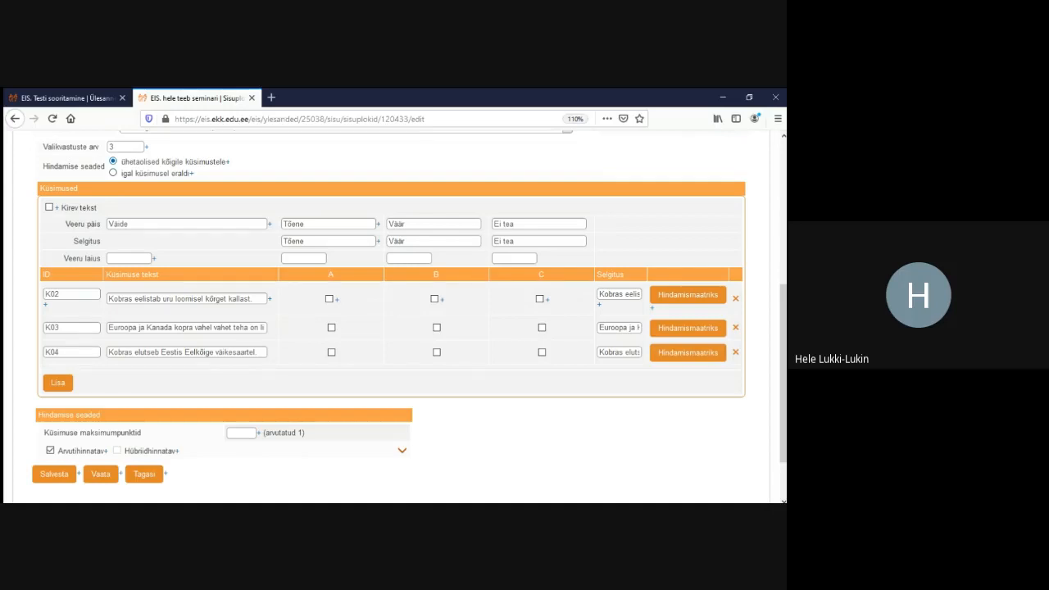
pyautogui.moveTo(120, 161); pyautogui.dragTo(227, 162)
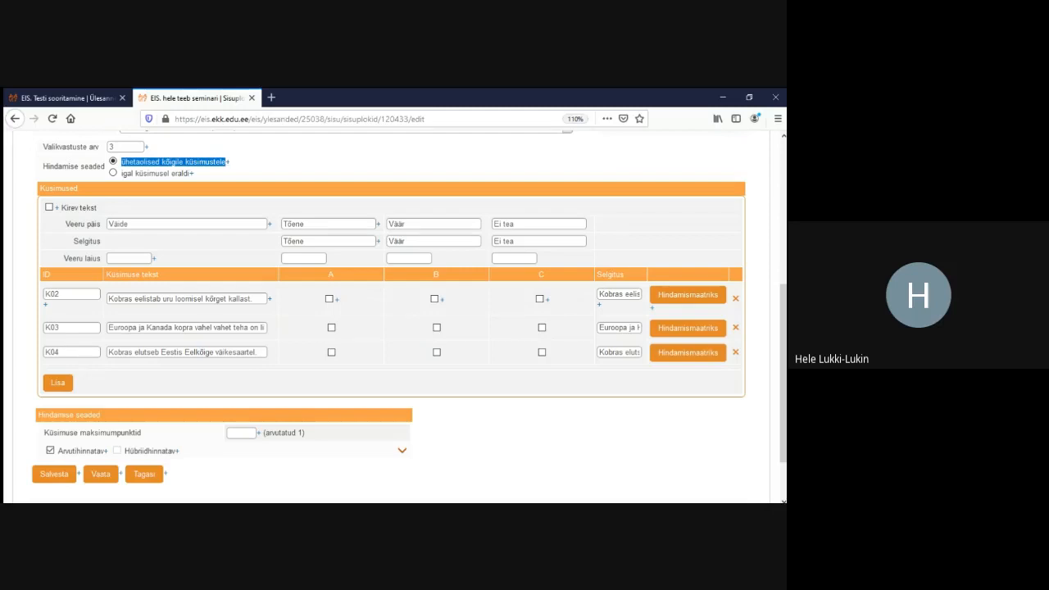
pyautogui.click(401, 451)
pyautogui.scroll(-5, 402, 451)
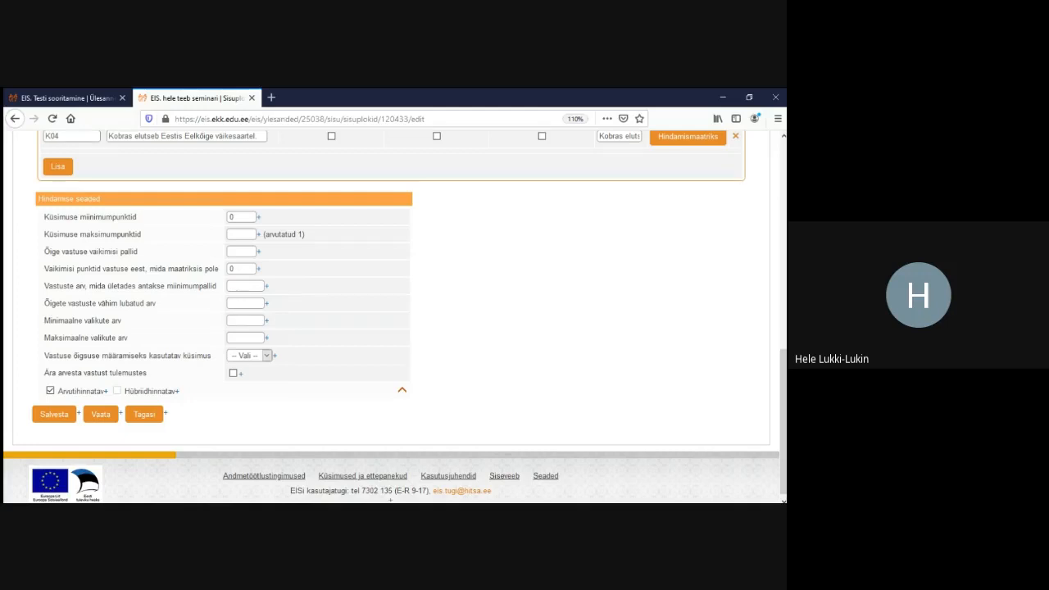
pyautogui.write('0,5')
pyautogui.click(247, 338)
pyautogui.click(54, 413)
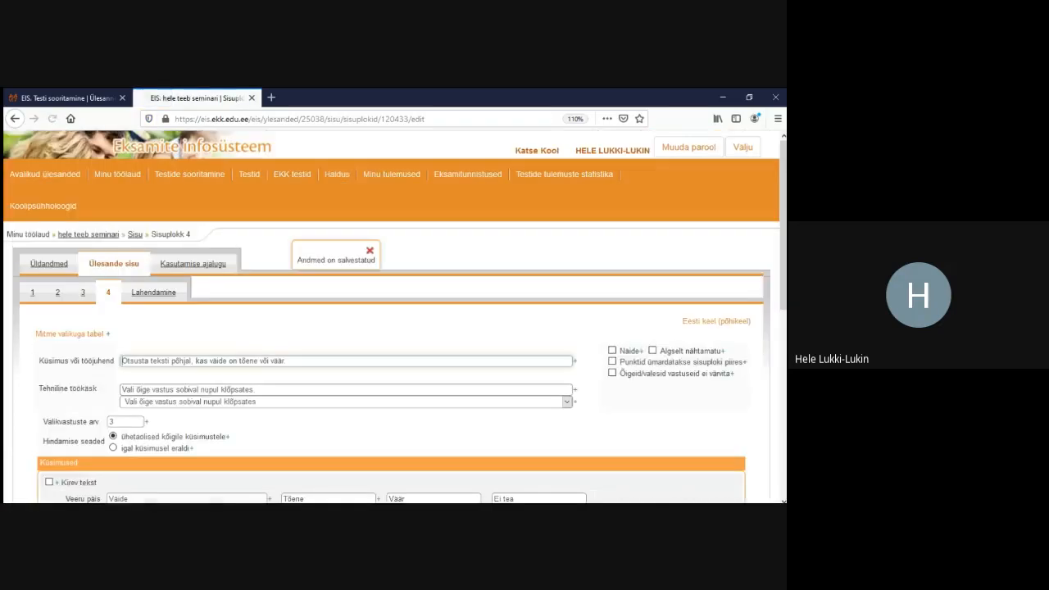
# Mark K02 as Tõene and K03 and K04 as Väär, then save
pyautogui.scroll(-2, 394, 316)
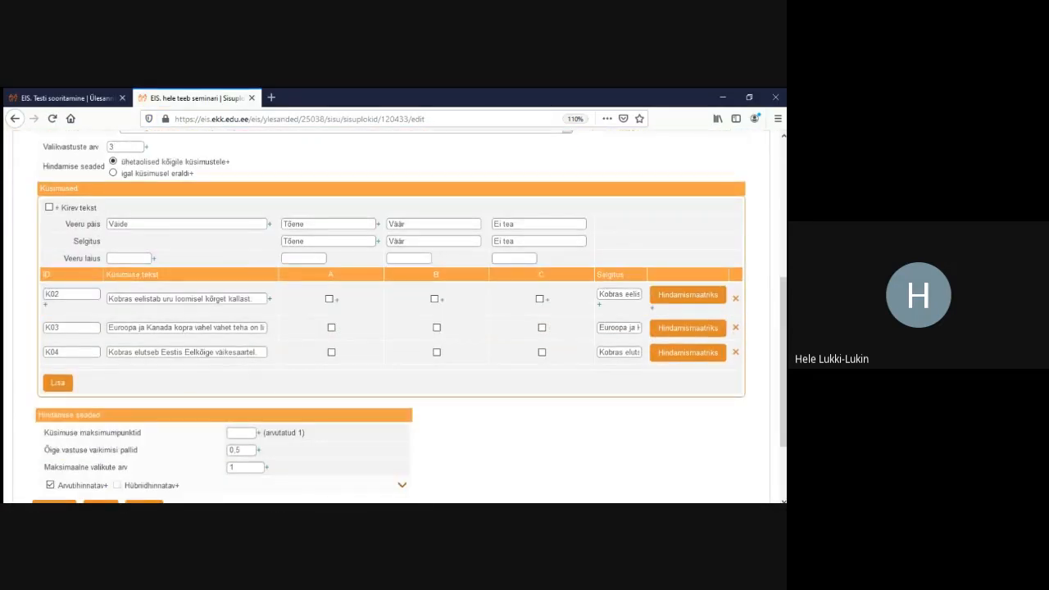
pyautogui.click(329, 298)
pyautogui.click(436, 327)
pyautogui.click(437, 351)
pyautogui.scroll(-2, 393, 317)
pyautogui.click(54, 407)
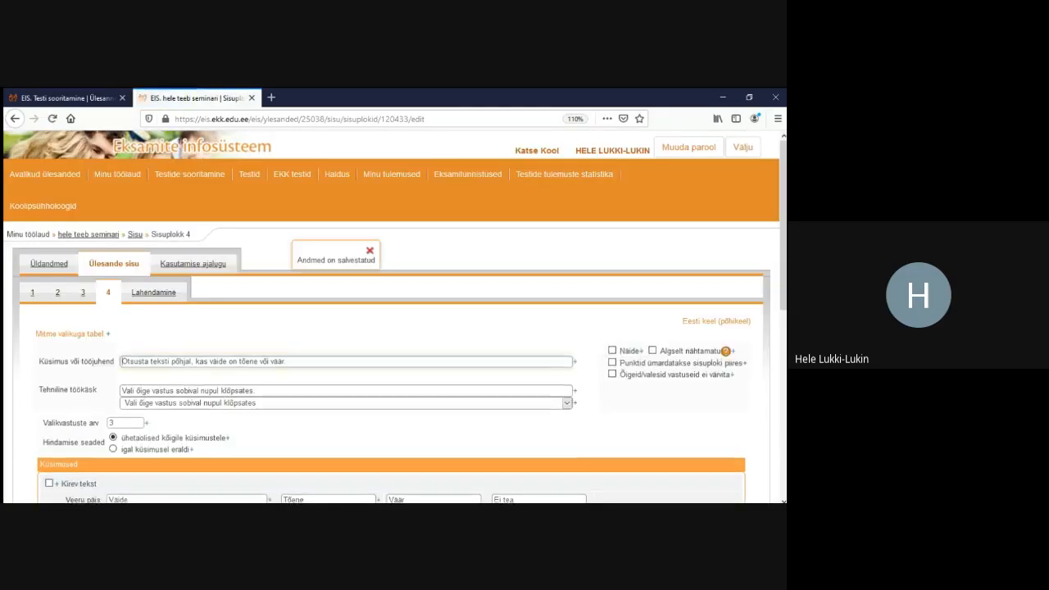
# Inspect the K03 scoring matrix and keep uniform scoring for all statements
pyautogui.scroll(-5, 393, 318)
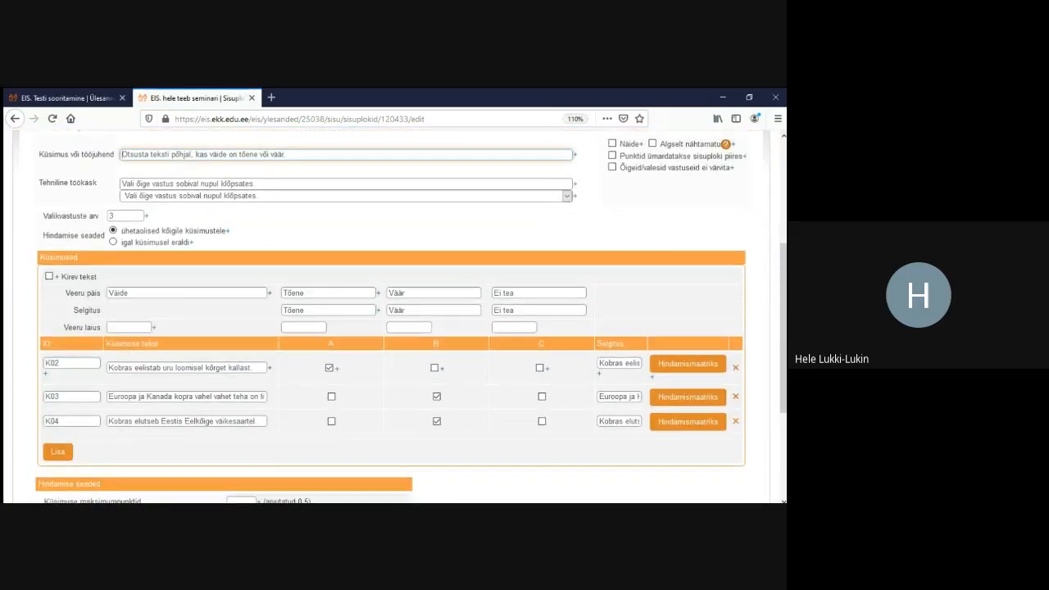
pyautogui.click(688, 397)
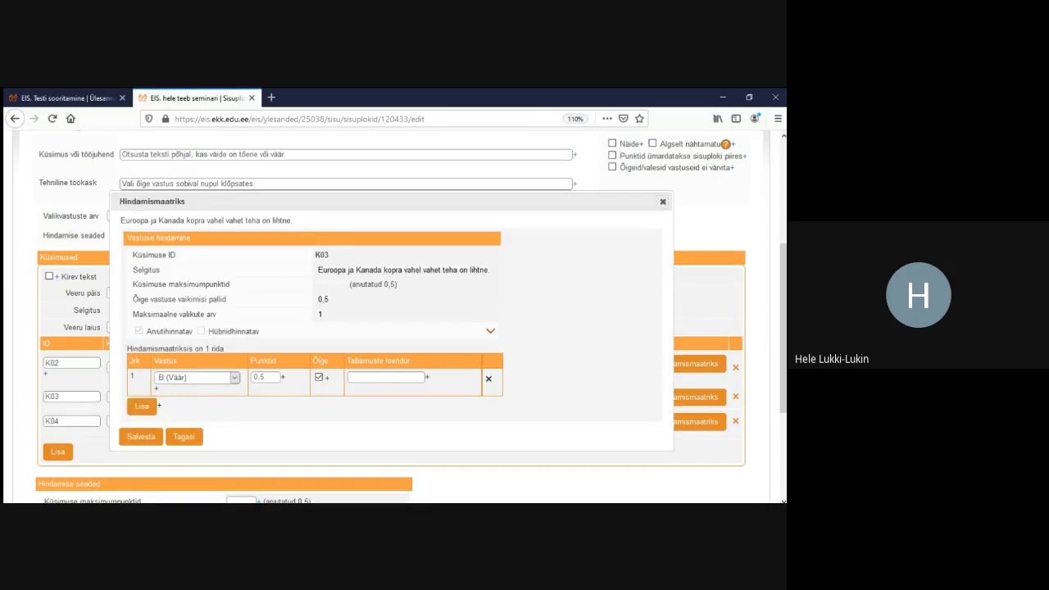
pyautogui.click(663, 201)
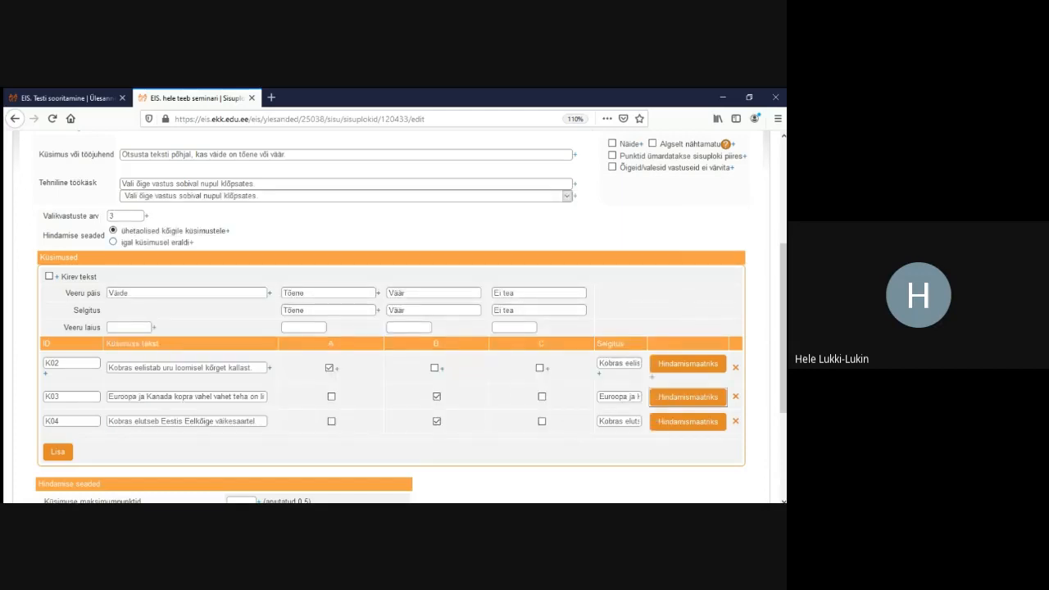
pyautogui.click(113, 242)
pyautogui.click(113, 231)
# Save block 4 and open the Lahendamine preview
pyautogui.scroll(-5, 393, 328)
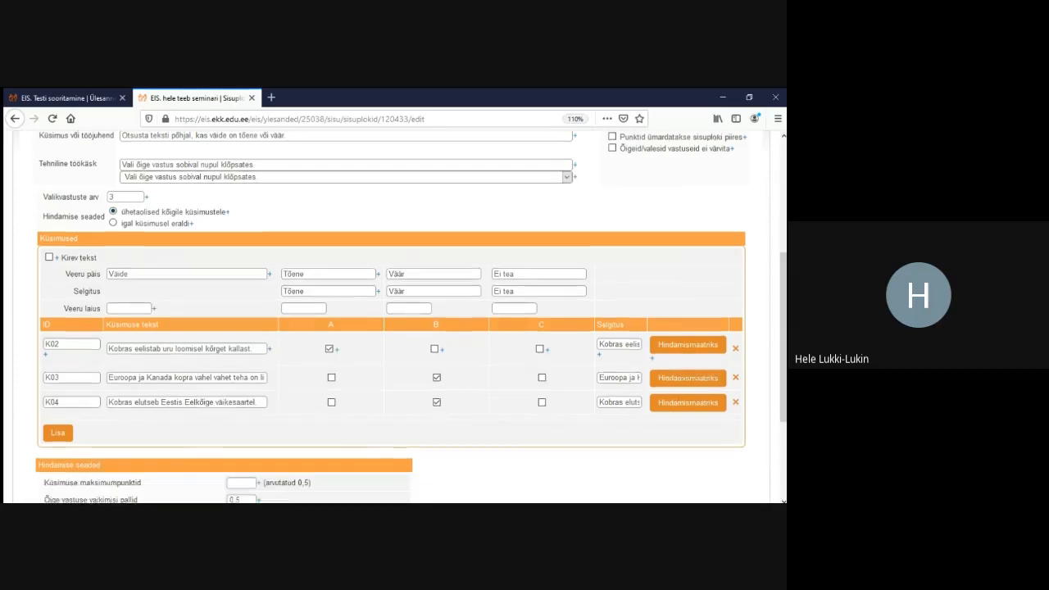
pyautogui.click(54, 407)
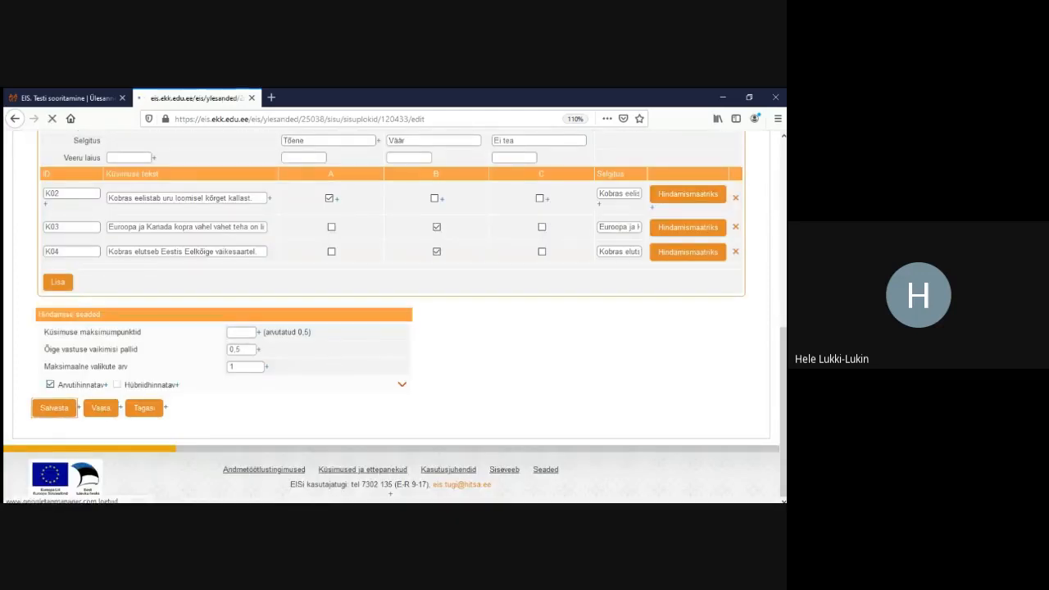
pyautogui.click(153, 292)
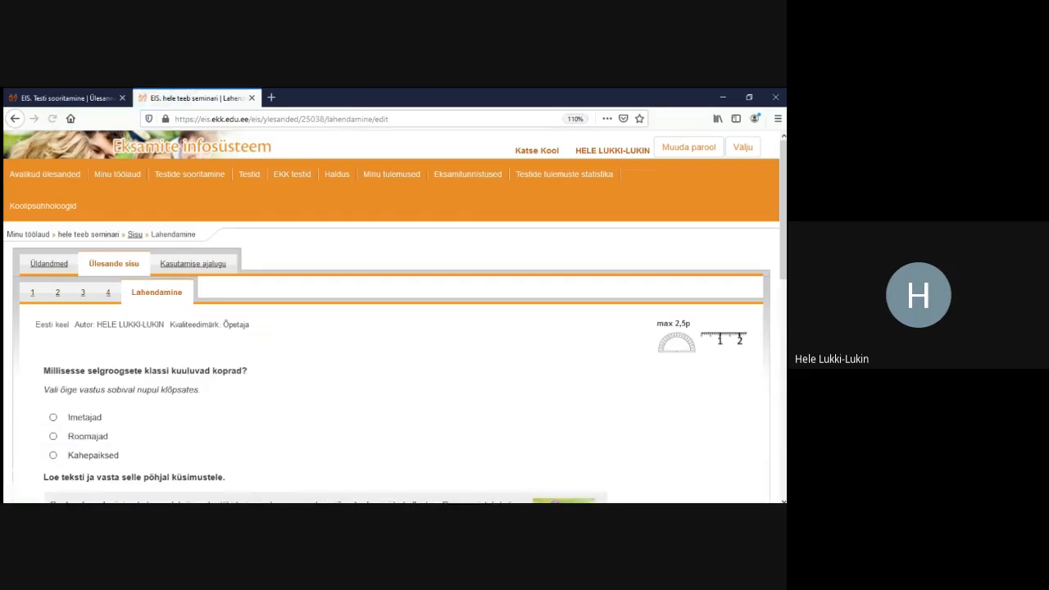
# Submit a trial answer in the preview and confirm it scores 1,5 of 2,5 points
pyautogui.scroll(-10, 394, 328)
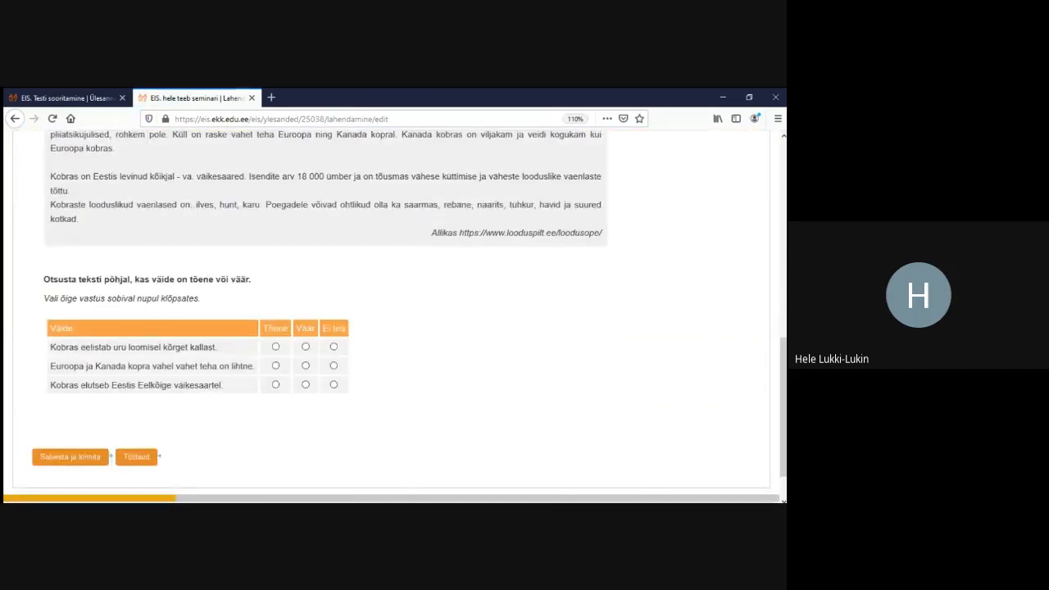
pyautogui.click(275, 346)
pyautogui.click(306, 384)
pyautogui.click(70, 457)
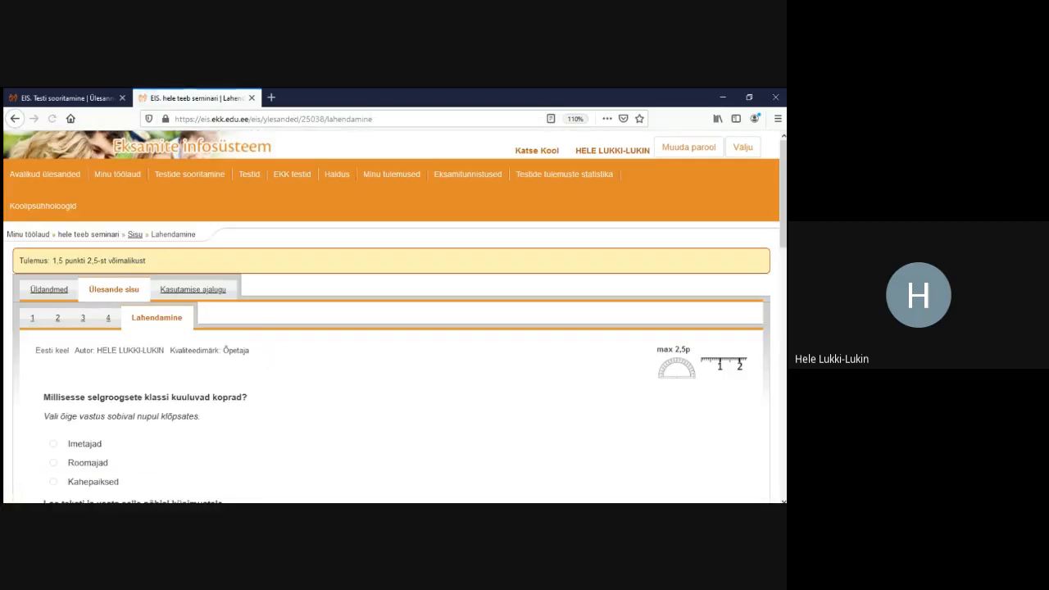
pyautogui.moveTo(52, 261); pyautogui.dragTo(98, 261)
pyautogui.scroll(-7, 392, 316)
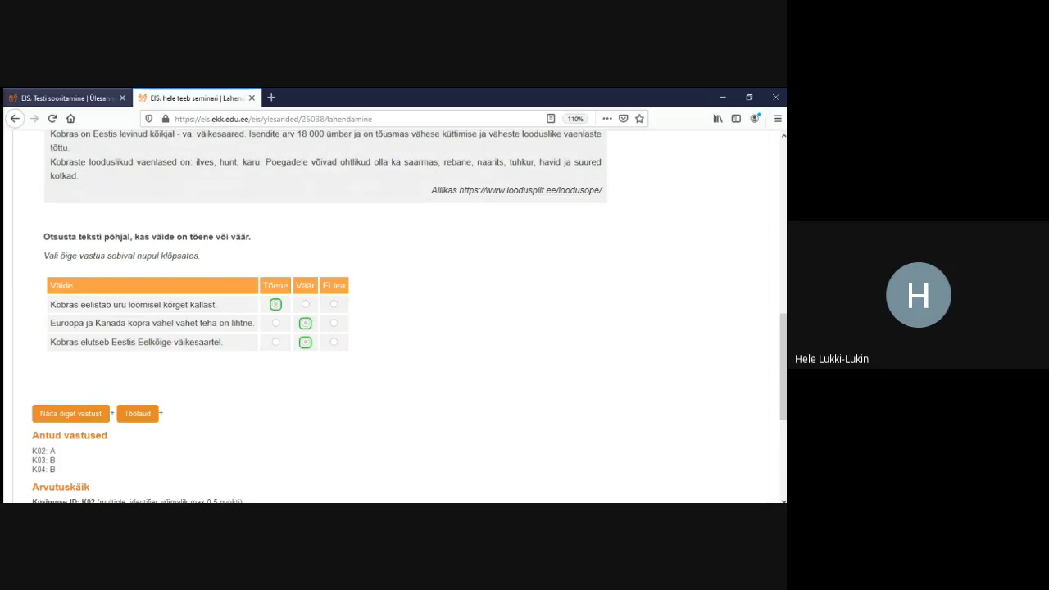
# Copy the question 2 heading from the Testi sooritamine view and return to the task
pyautogui.click(67, 98)
pyautogui.scroll(-5, 393, 320)
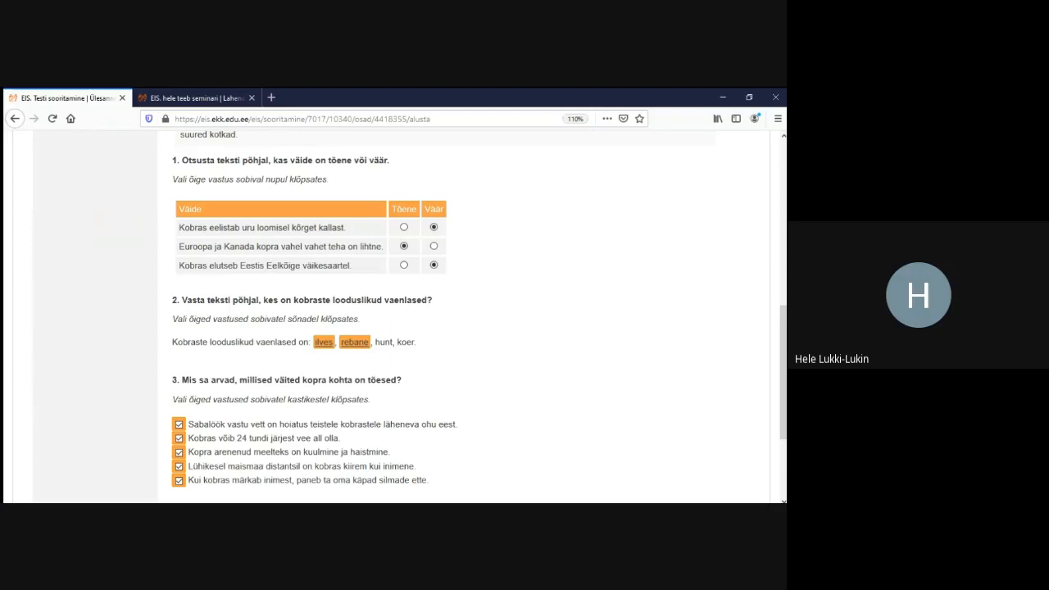
pyautogui.moveTo(433, 300); pyautogui.dragTo(186, 300)
pyautogui.hotkey('ctrl', 'c')
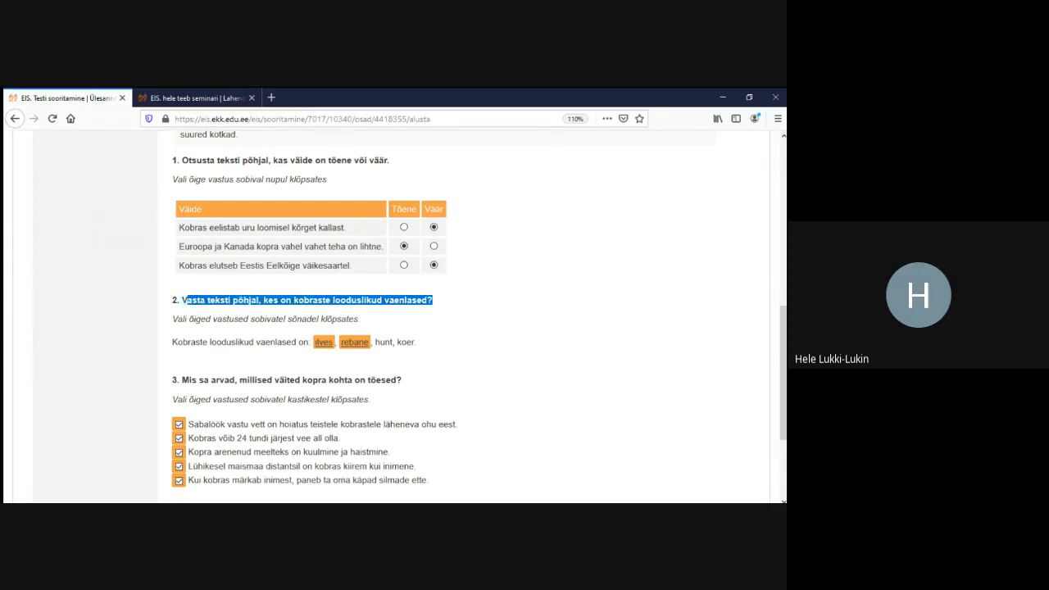
pyautogui.hotkey('alt', 'Tab')
pyautogui.hotkey('alt', 'Tab')
pyautogui.hotkey('ctrl', 'Tab')
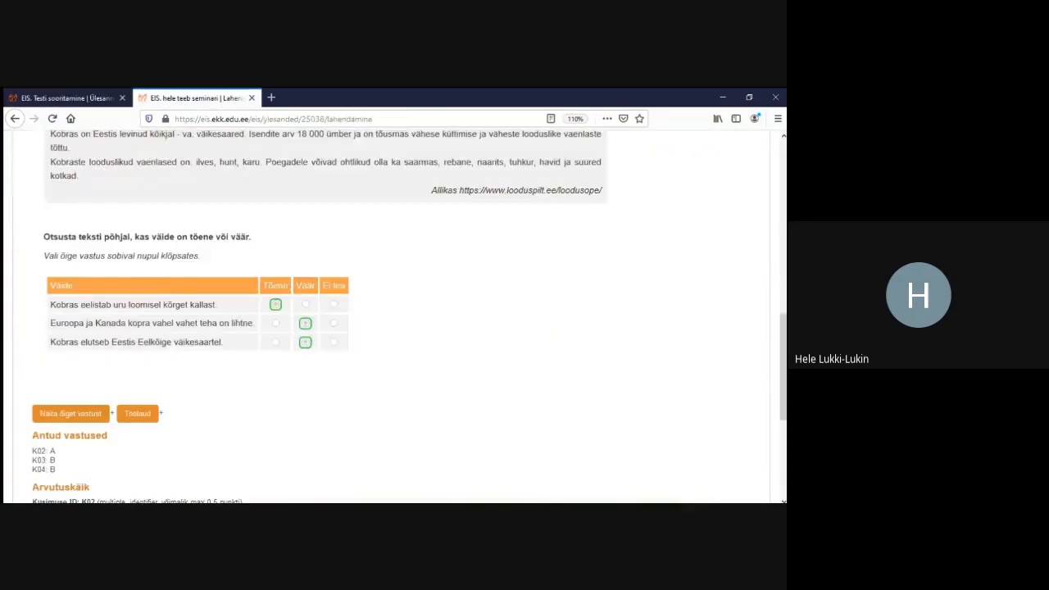
pyautogui.scroll(10, 394, 317)
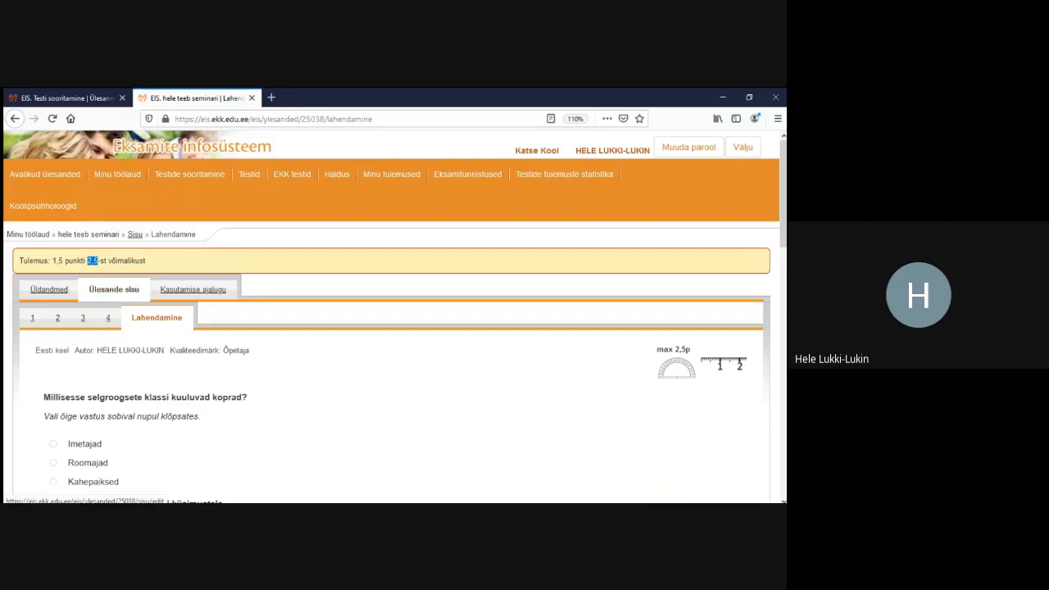
# Add a Tekstiosa valik block asking 'Vasta teksti põhjal, kes on kobraste looduslikud vaenlased?' and save it
pyautogui.click(114, 289)
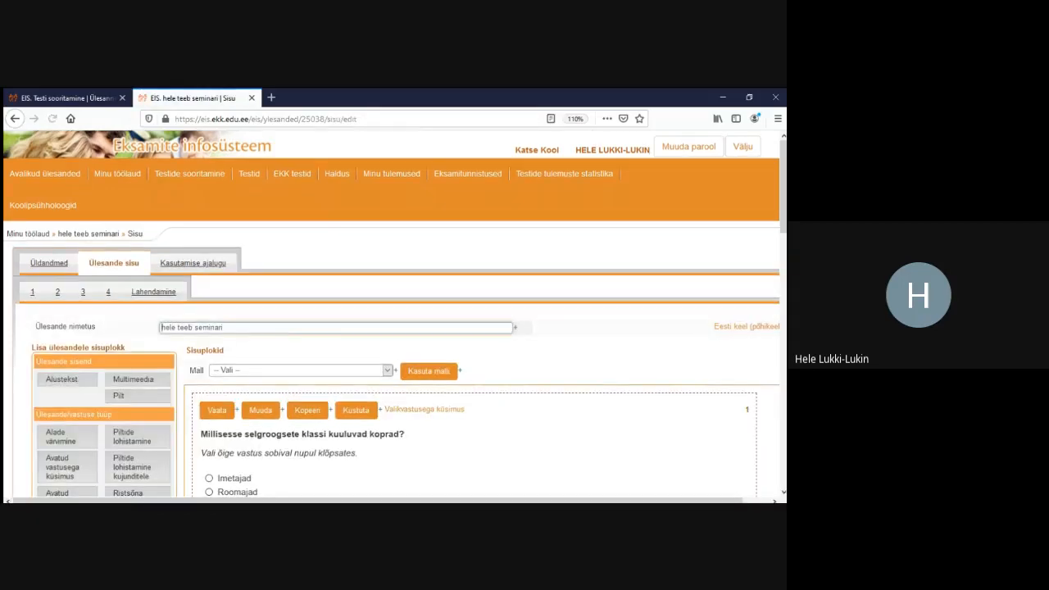
pyautogui.scroll(-2, 393, 316)
pyautogui.scroll(-4, 393, 316)
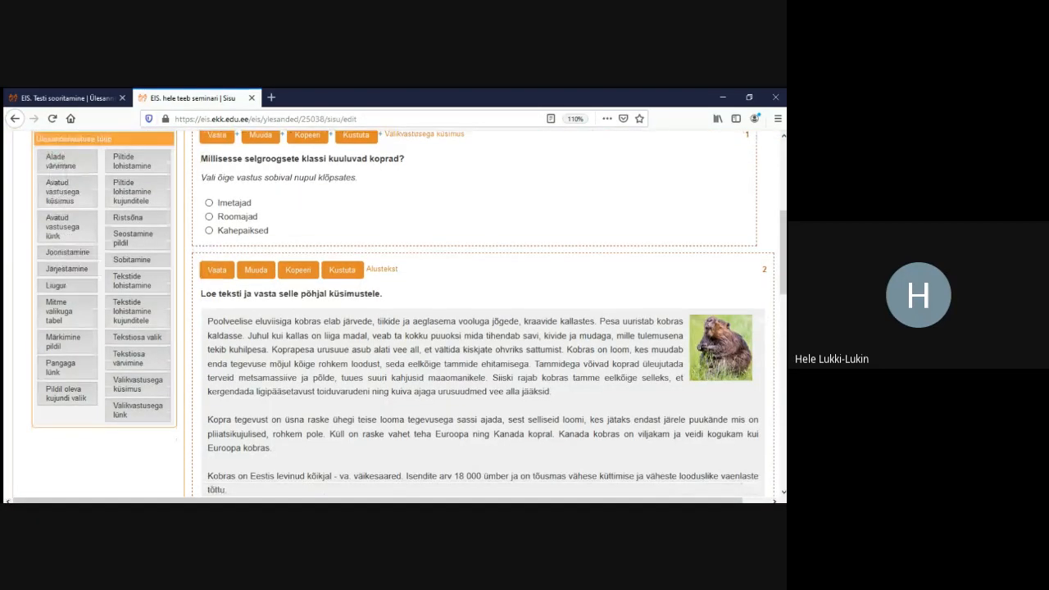
pyautogui.click(137, 337)
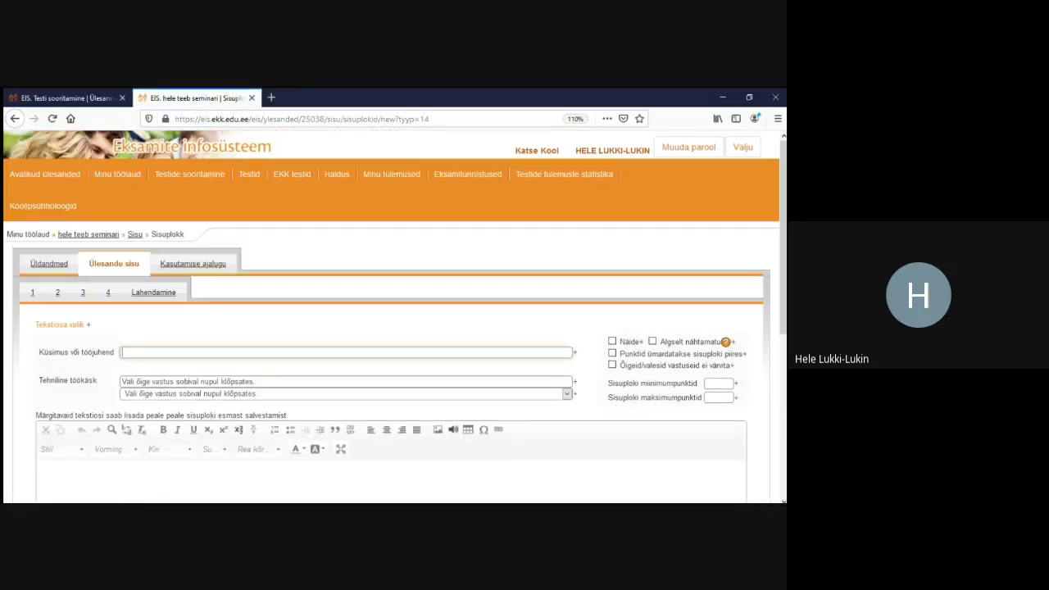
pyautogui.hotkey('ctrl', 'v')
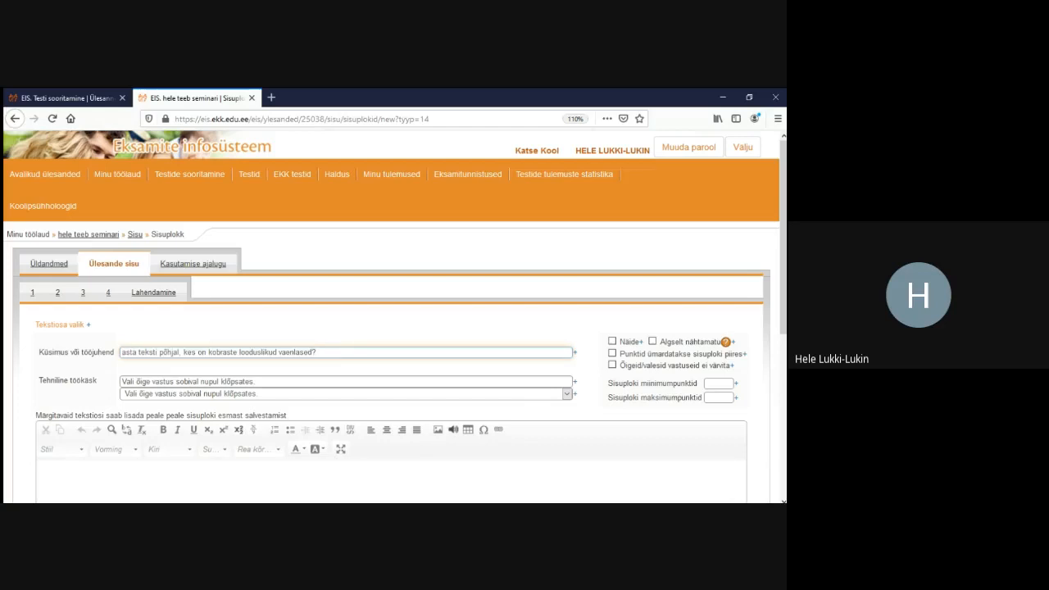
pyautogui.write('V')
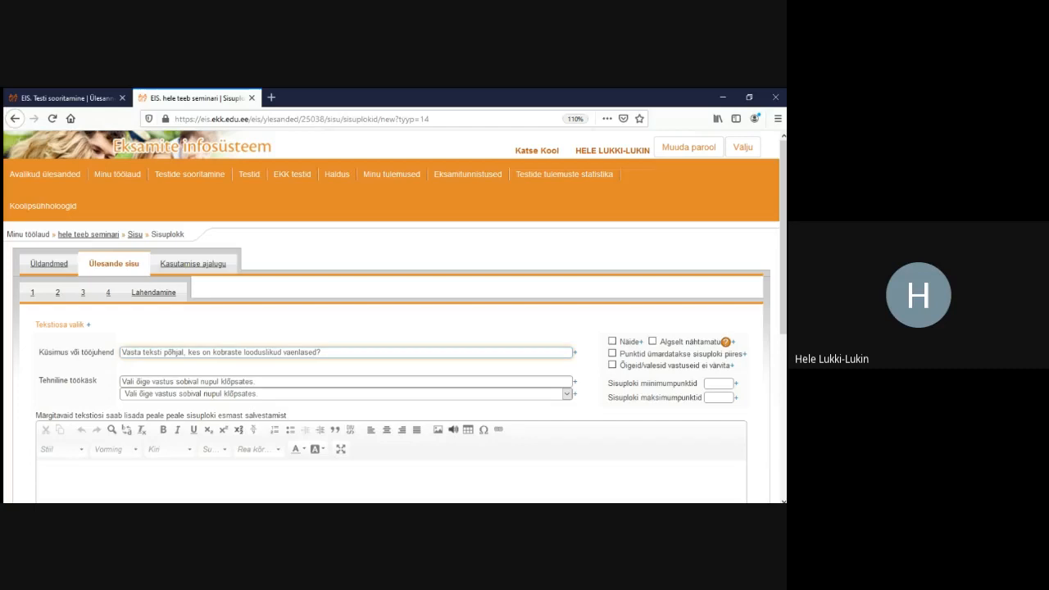
pyautogui.scroll(-5, 394, 328)
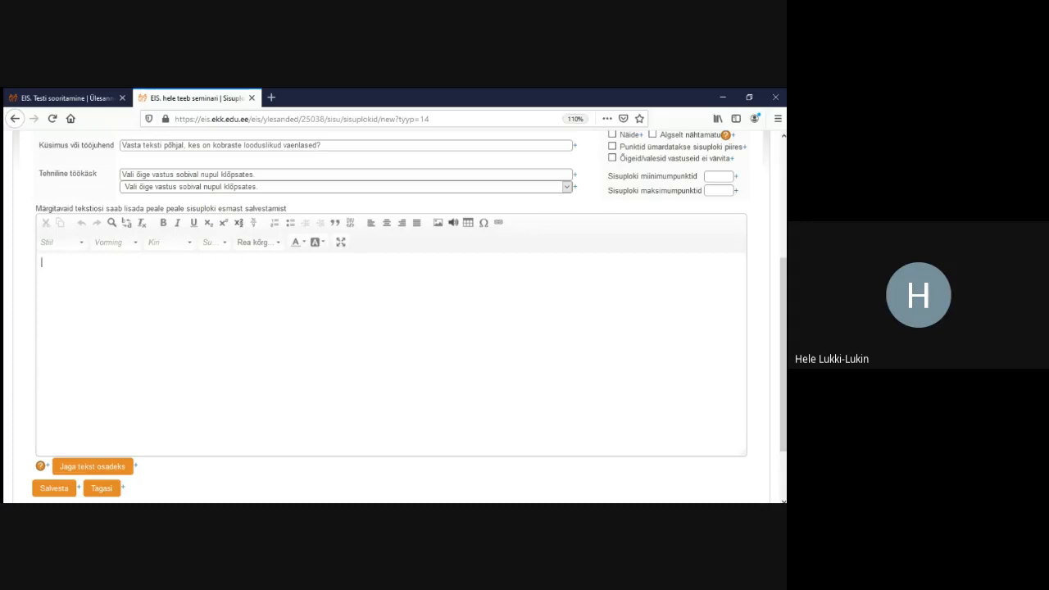
pyautogui.moveTo(36, 209); pyautogui.dragTo(289, 209)
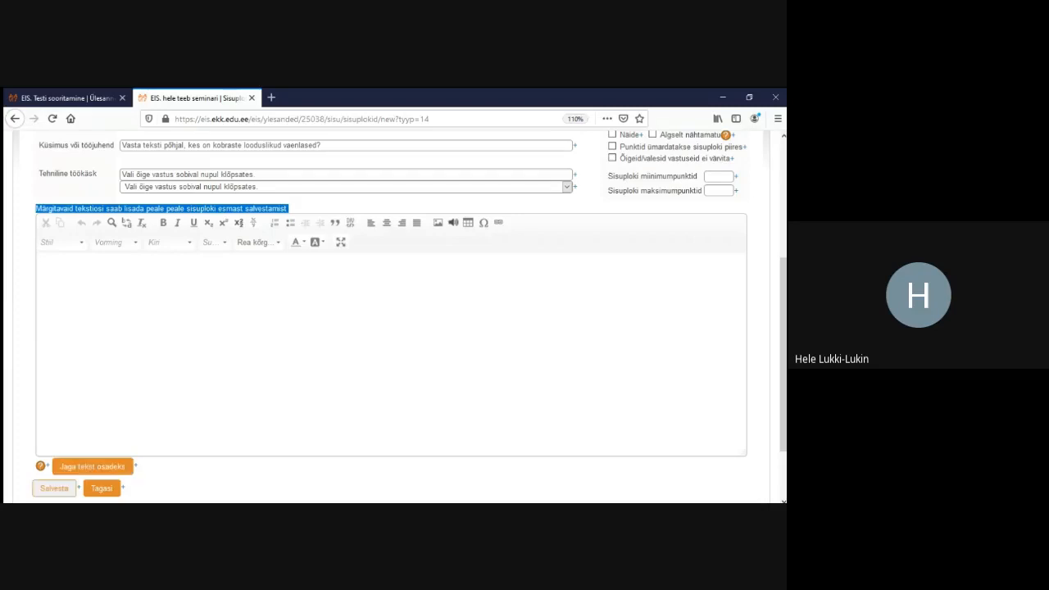
pyautogui.click(54, 488)
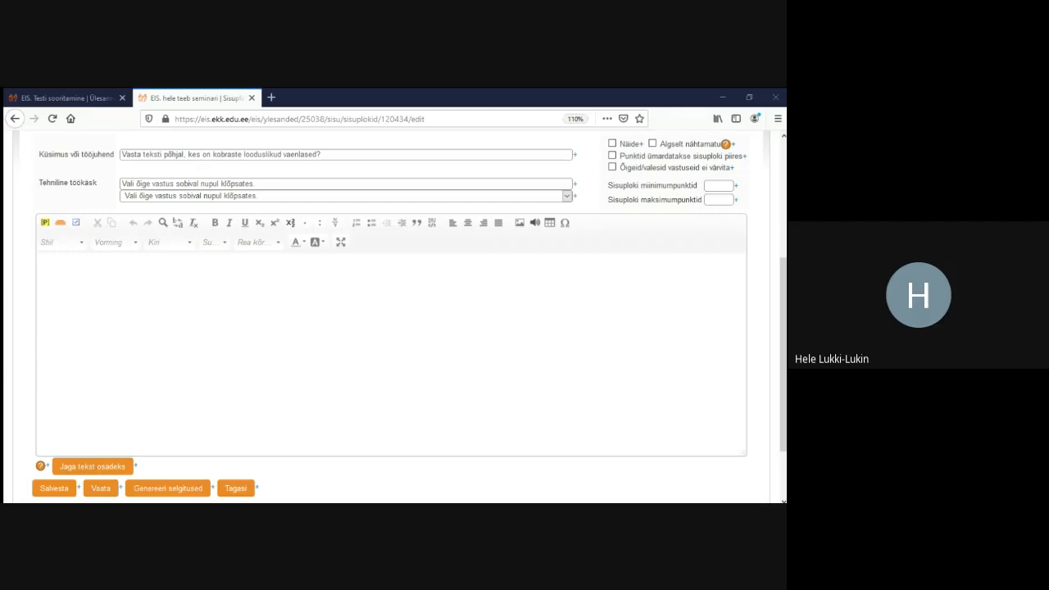
# Paste the sentence 'Kobraste looduslikud vaenlased on: ilves, rebane, hunt, koer.' into the block and save
pyautogui.click(42, 262)
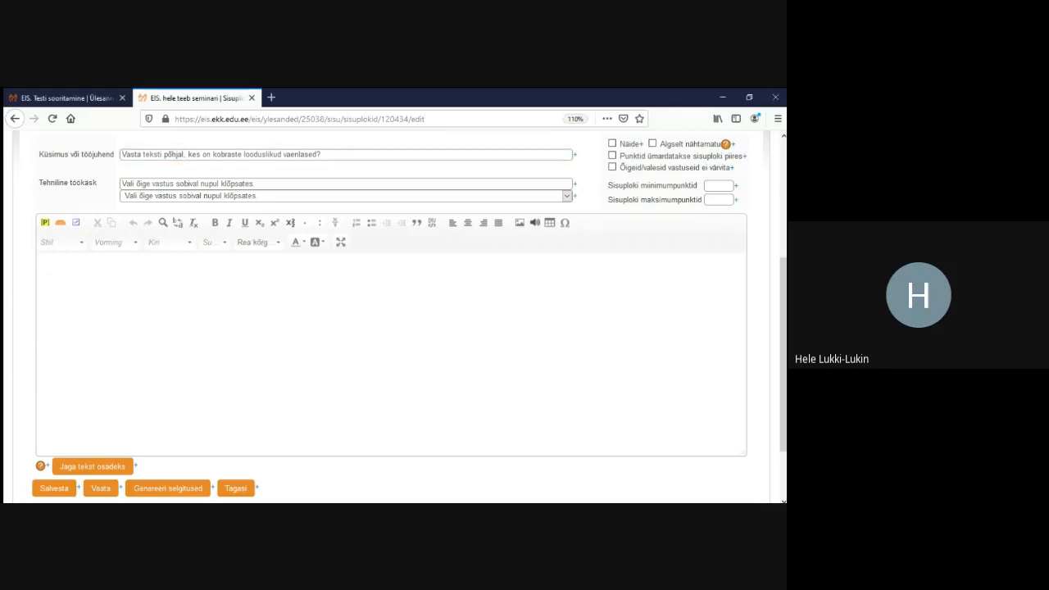
pyautogui.write('Kobraste looduslikud vaenlased on: ilves, rebane, hunt, koer.')
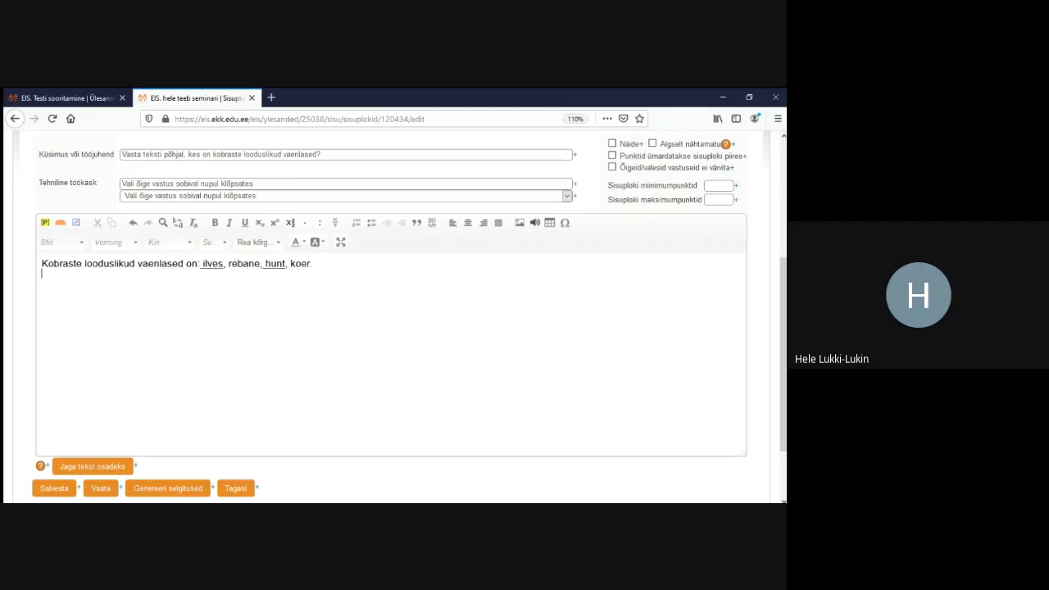
pyautogui.click(54, 487)
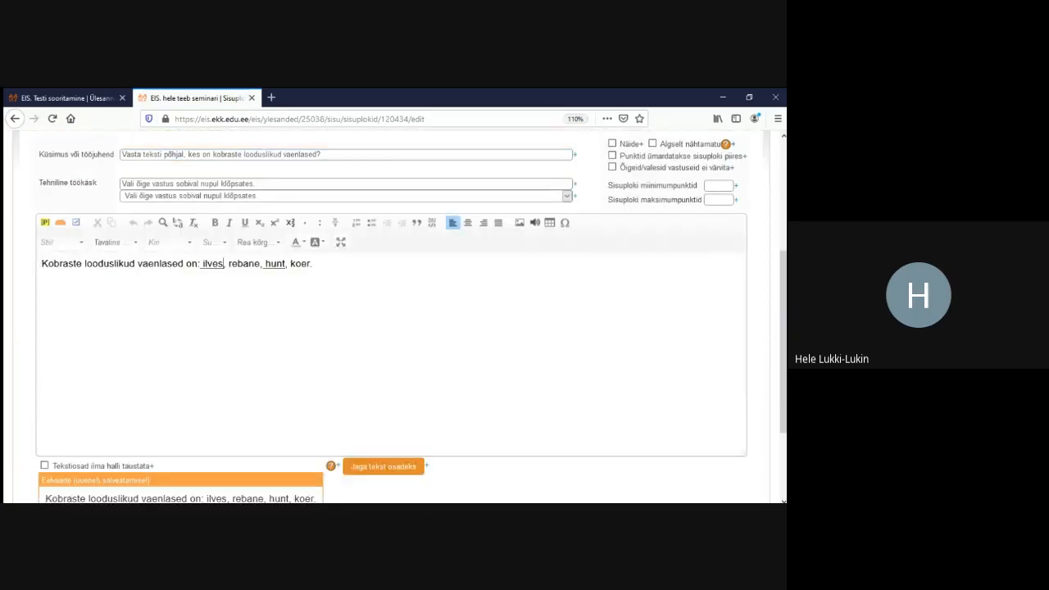
# Remove the underlining from ilves and hunt and save the block
pyautogui.moveTo(224, 263); pyautogui.dragTo(200, 263)
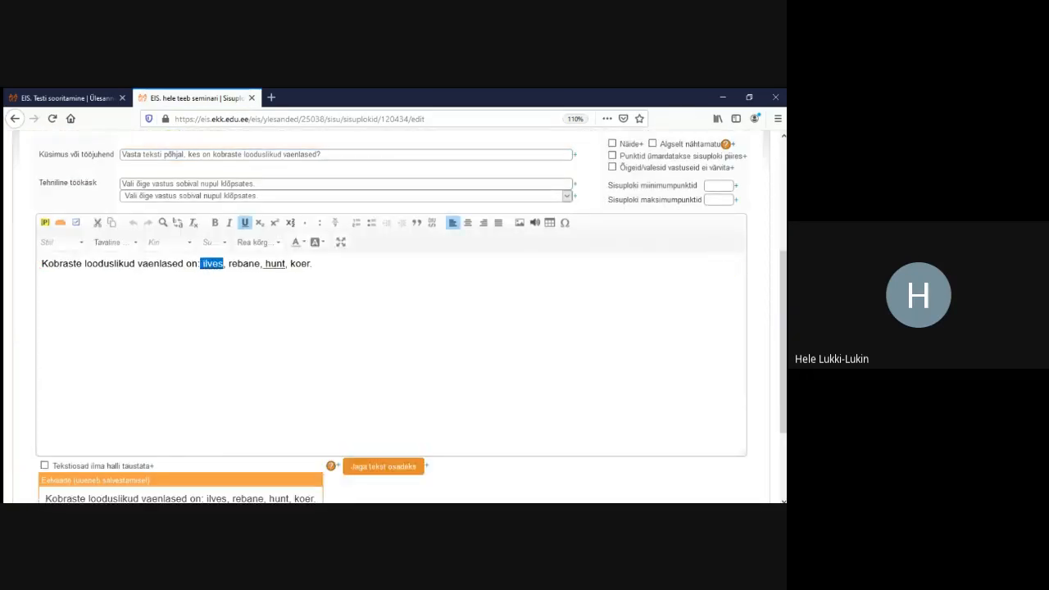
pyautogui.click(245, 223)
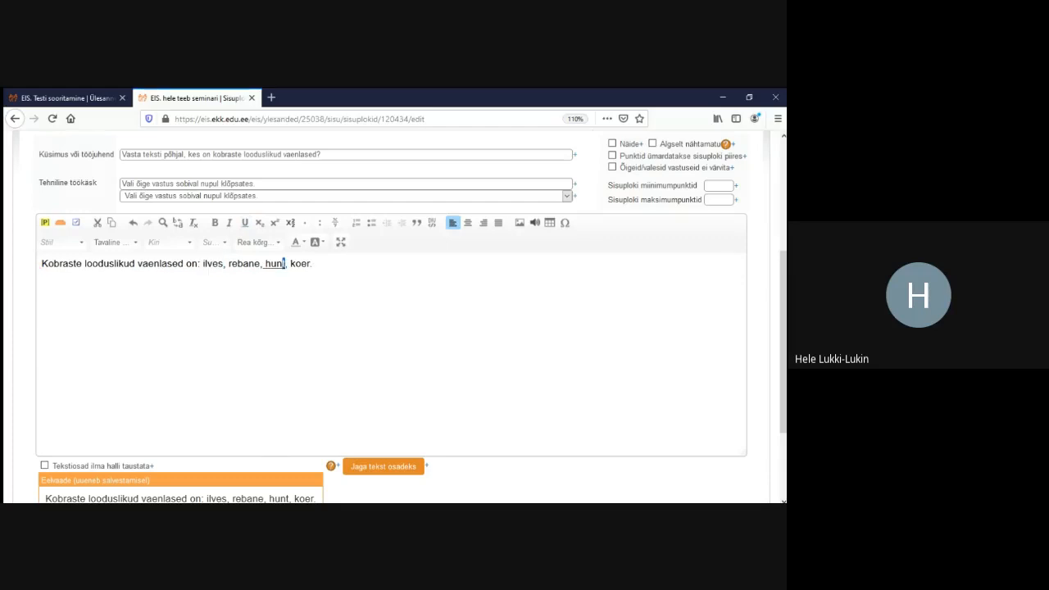
pyautogui.moveTo(286, 264); pyautogui.dragTo(262, 263)
pyautogui.click(245, 223)
pyautogui.click(361, 295)
pyautogui.scroll(-2, 360, 328)
pyautogui.scroll(-2, 393, 328)
pyautogui.click(54, 407)
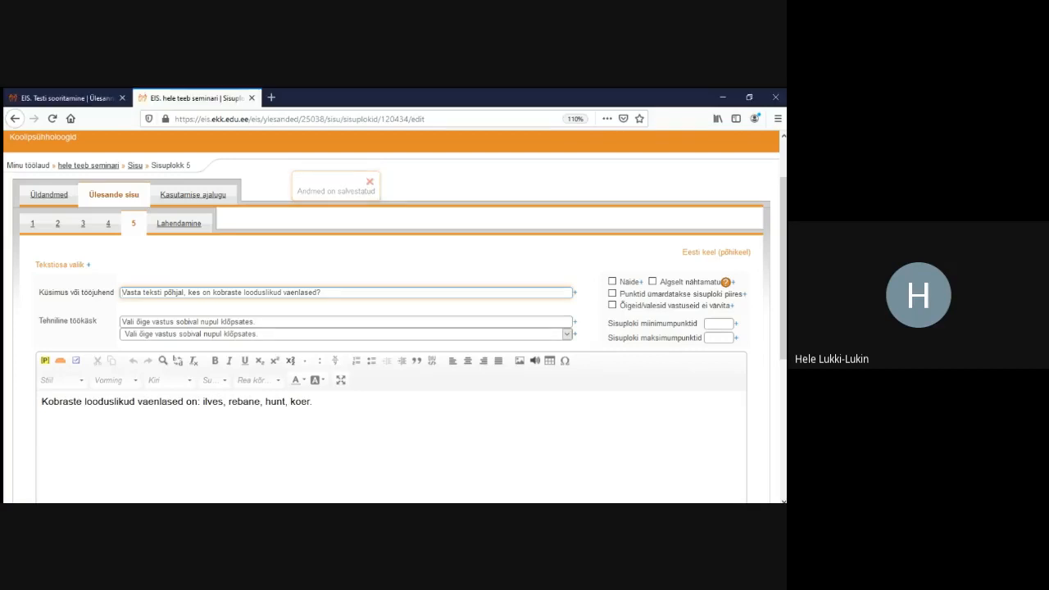
# Mark ilves and rebane as selectable text parts A:1 and A:2
pyautogui.moveTo(223, 402); pyautogui.dragTo(201, 402)
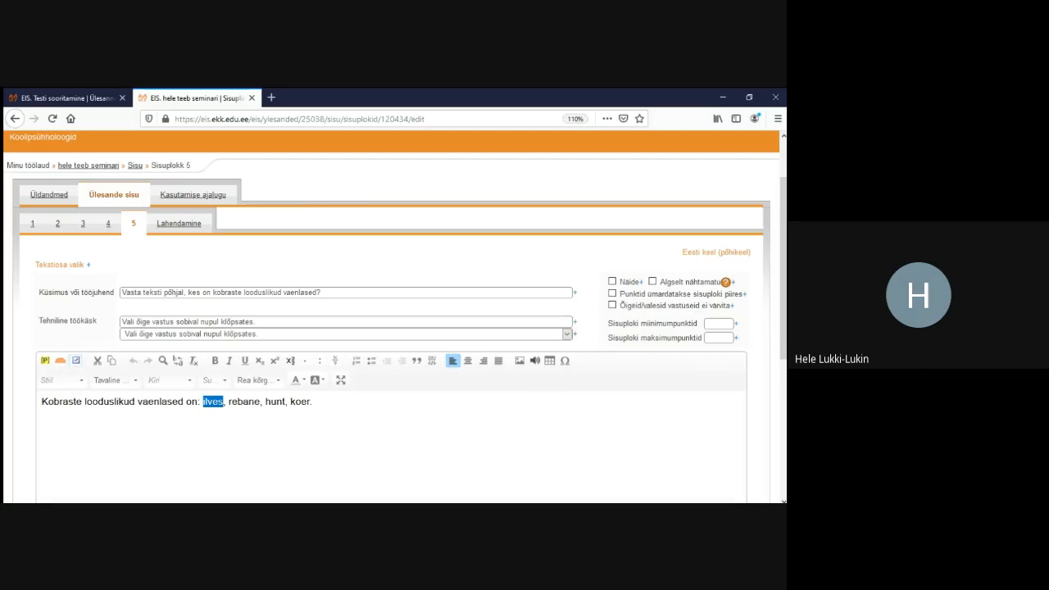
pyautogui.click(76, 360)
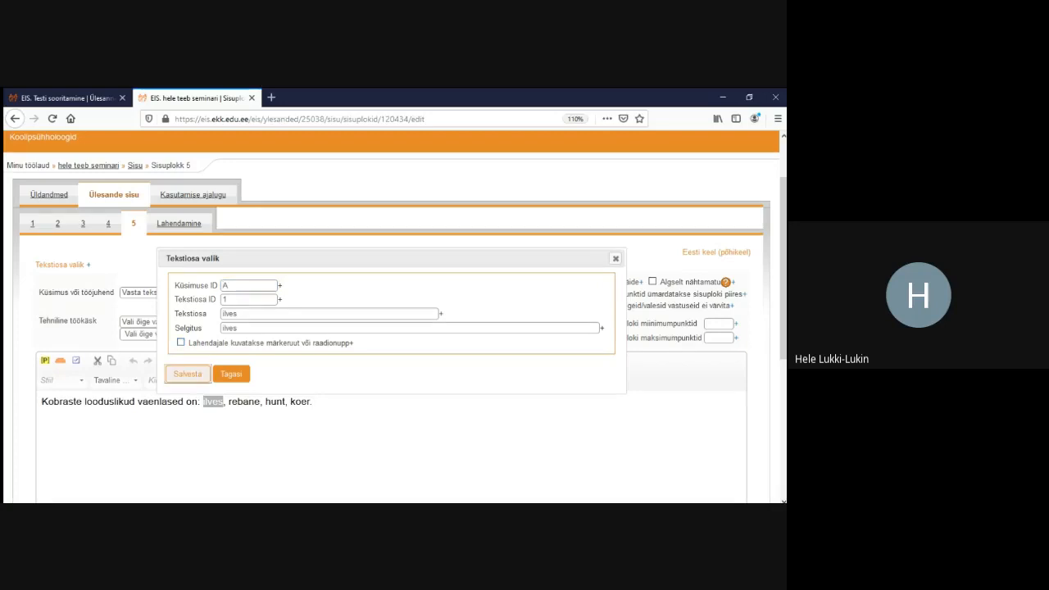
pyautogui.click(186, 374)
pyautogui.moveTo(282, 402); pyautogui.dragTo(250, 402)
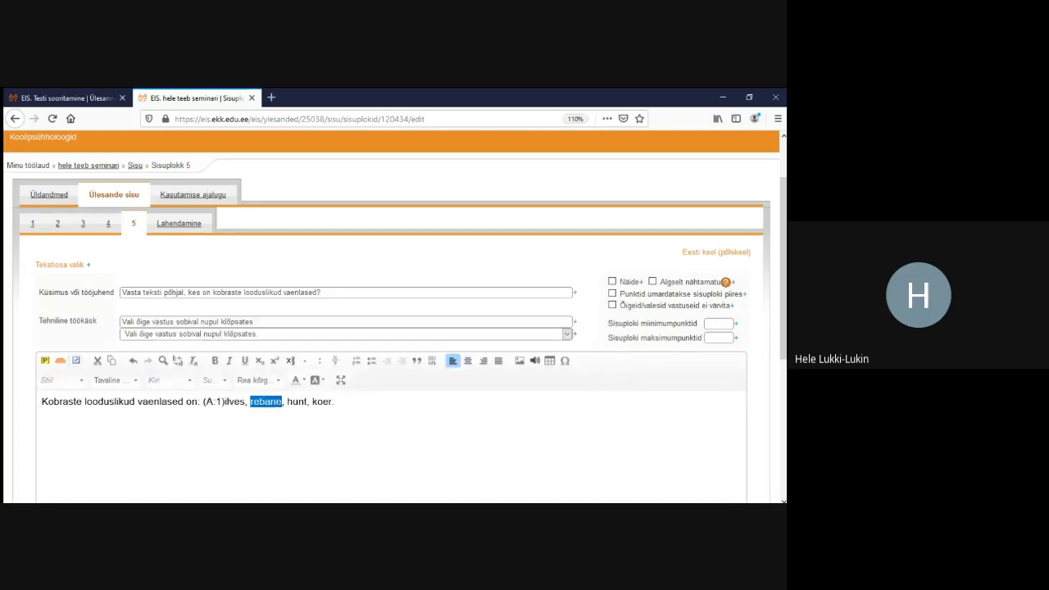
pyautogui.click(76, 361)
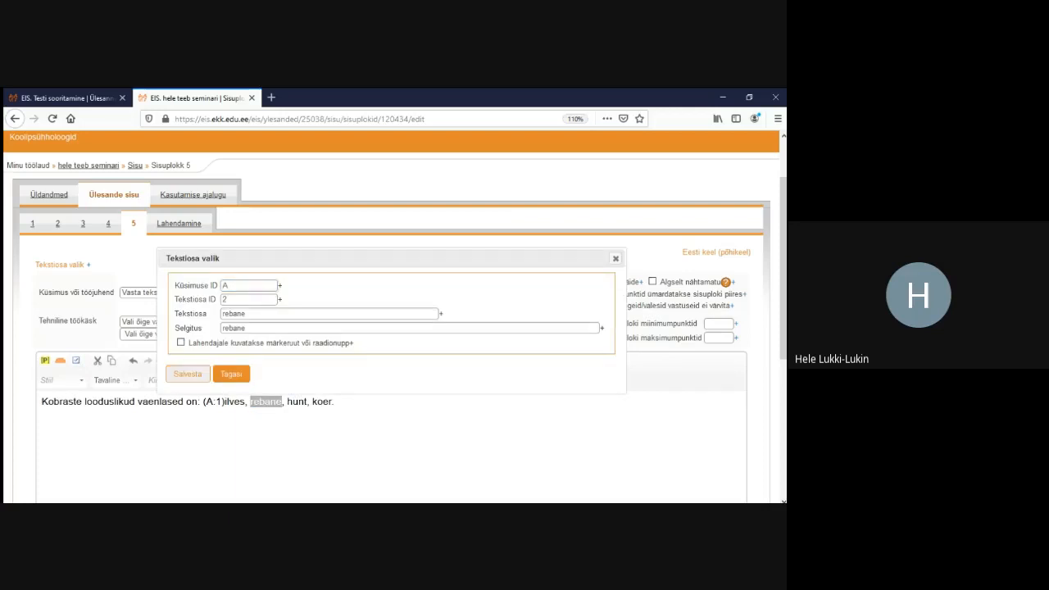
pyautogui.click(187, 374)
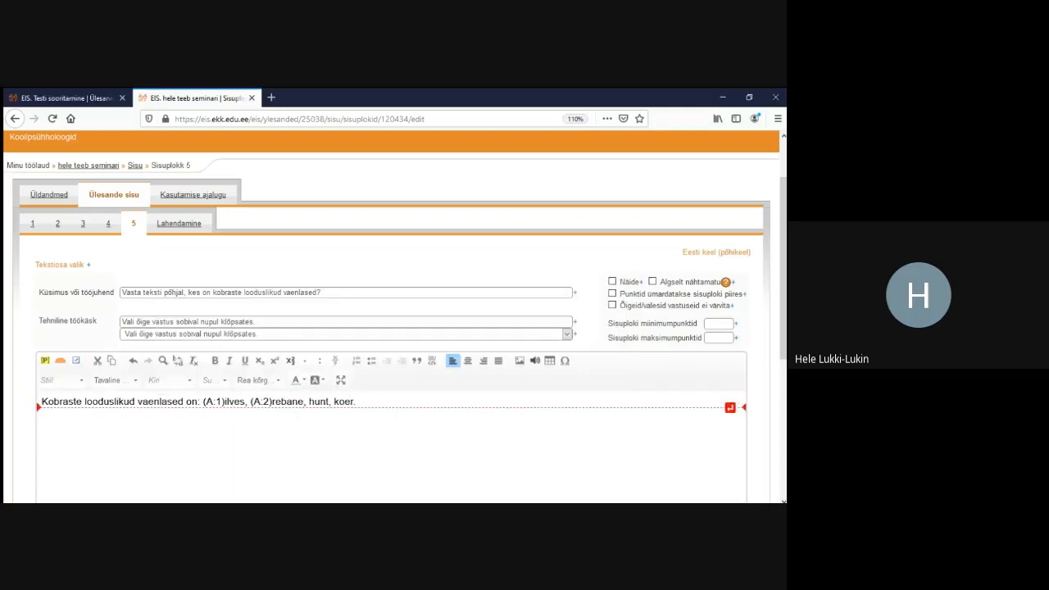
# Mark hunt and koer as text parts A:3 and A:4, then save the block
pyautogui.doubleClick(318, 402)
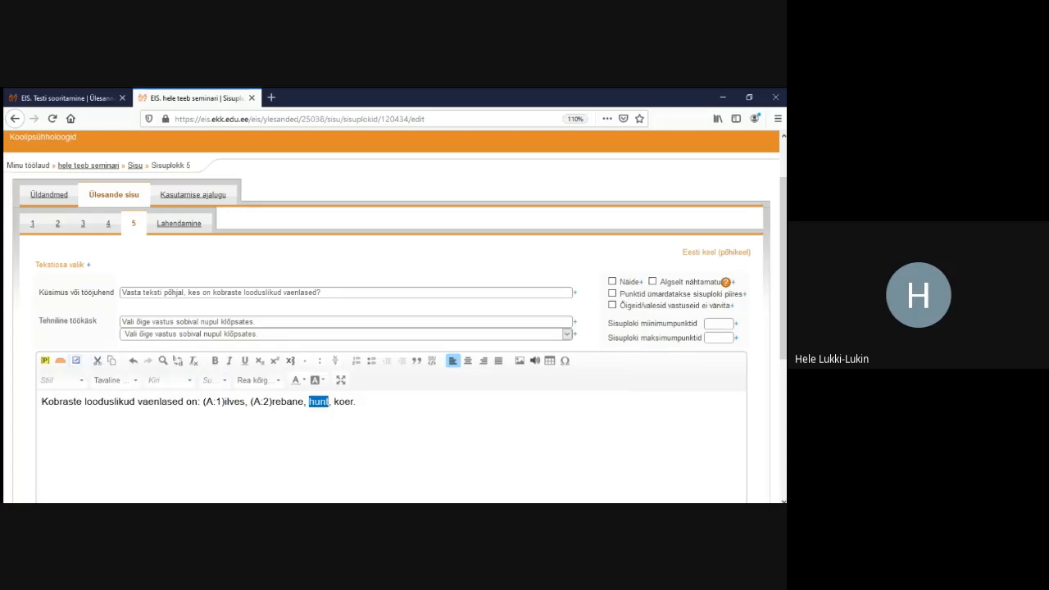
pyautogui.click(77, 361)
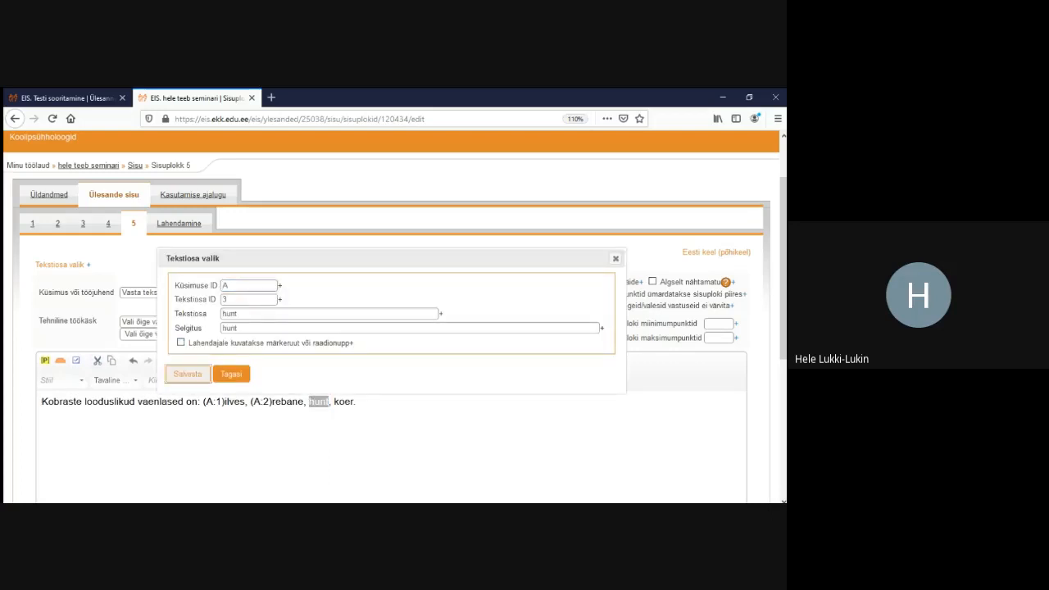
pyautogui.click(187, 374)
pyautogui.moveTo(376, 401); pyautogui.dragTo(355, 401)
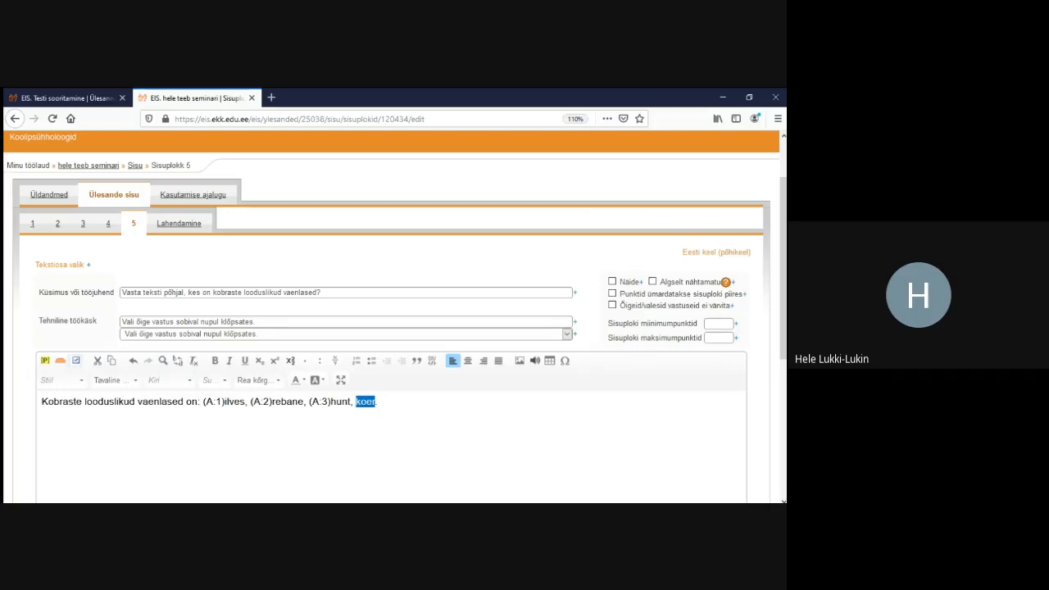
pyautogui.click(76, 361)
pyautogui.click(187, 373)
pyautogui.scroll(-5, 394, 328)
pyautogui.click(54, 408)
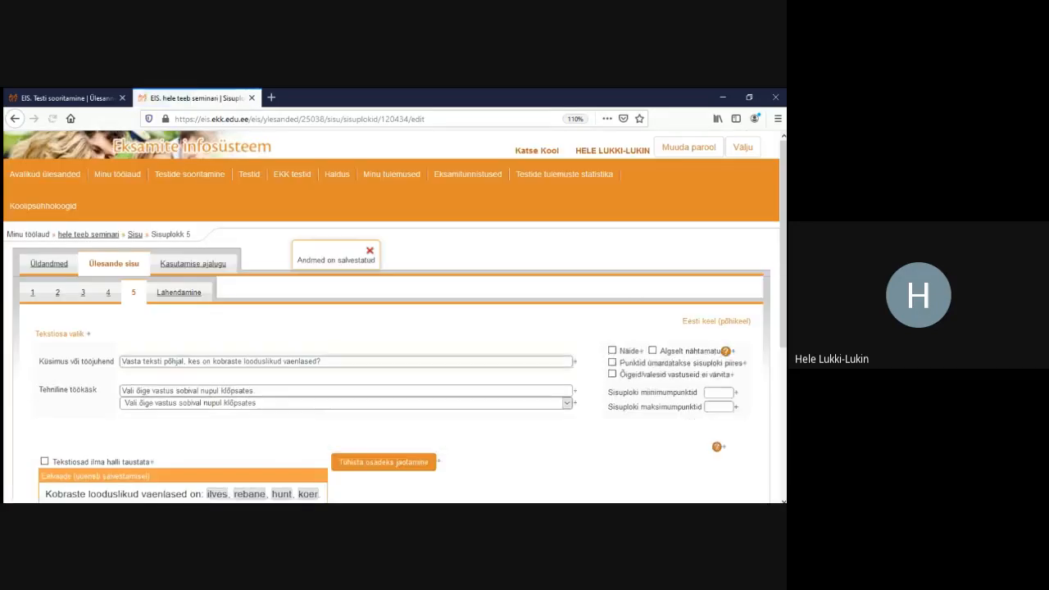
pyautogui.scroll(-4, 394, 328)
pyautogui.scroll(3, 394, 328)
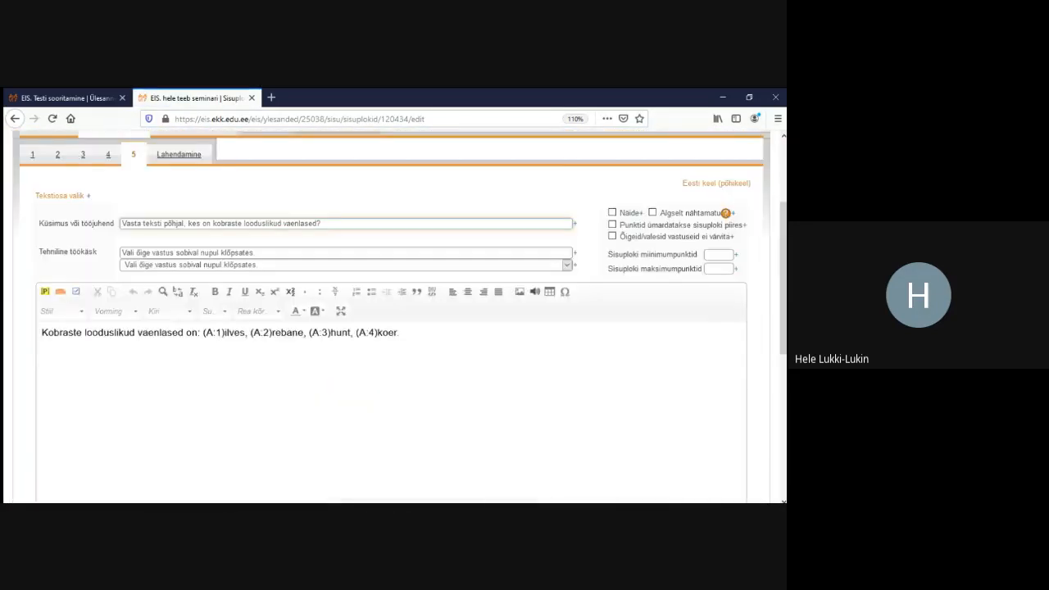
# Add scoring rows giving ilves and hunt 0,5 points each, and save
pyautogui.doubleClick(210, 333)
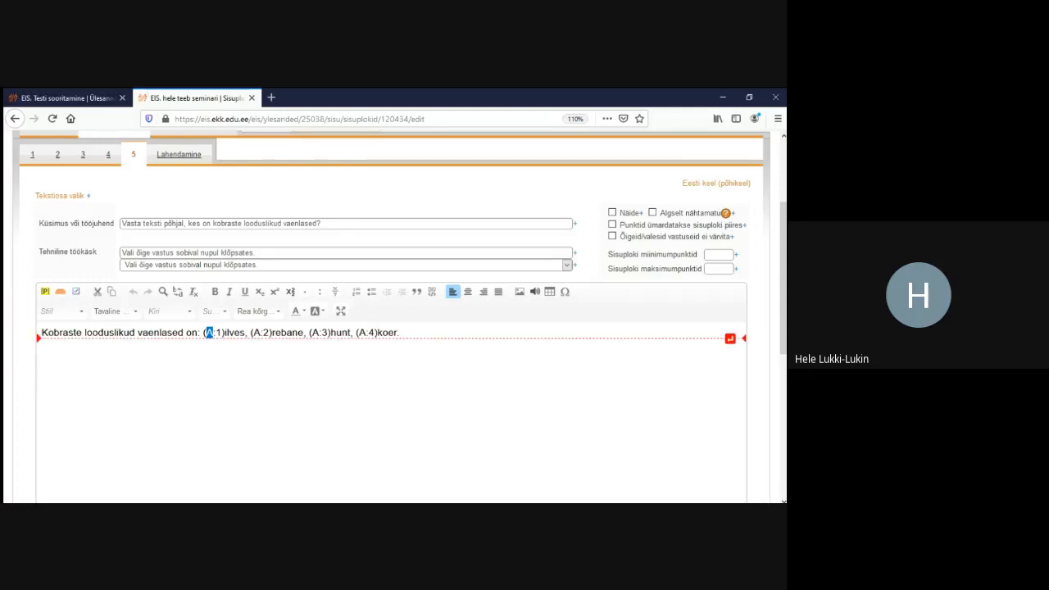
pyautogui.scroll(-5, 391, 328)
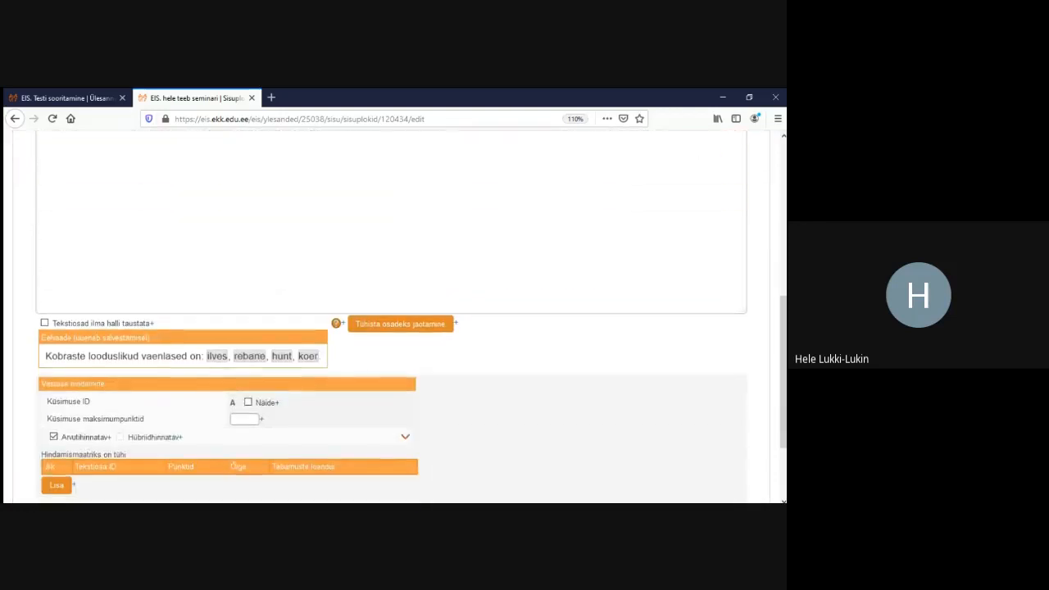
pyautogui.scroll(-3, 392, 328)
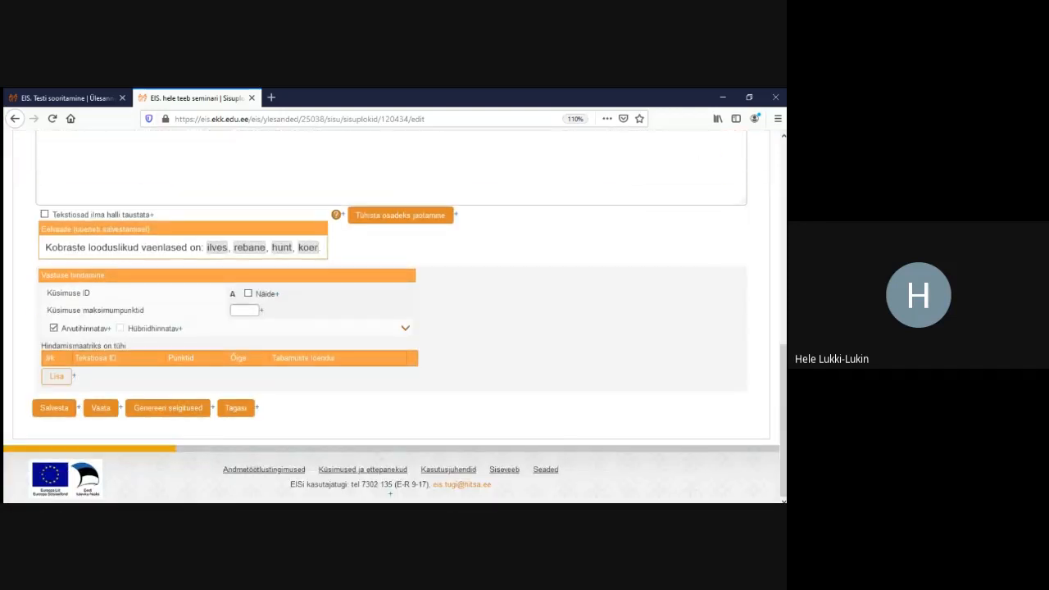
pyautogui.click(57, 377)
pyautogui.click(56, 387)
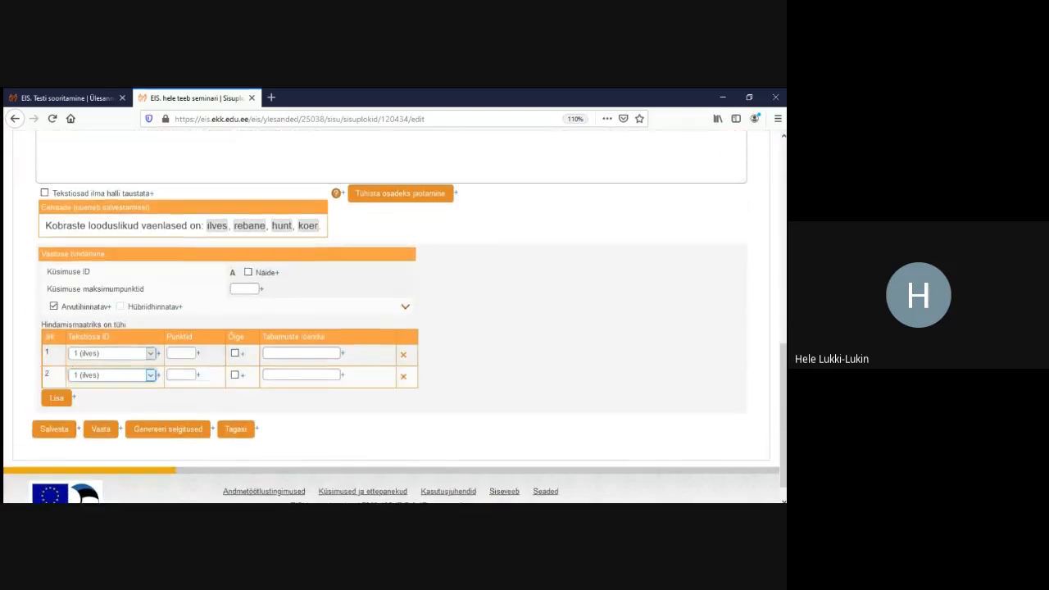
pyautogui.click(89, 412)
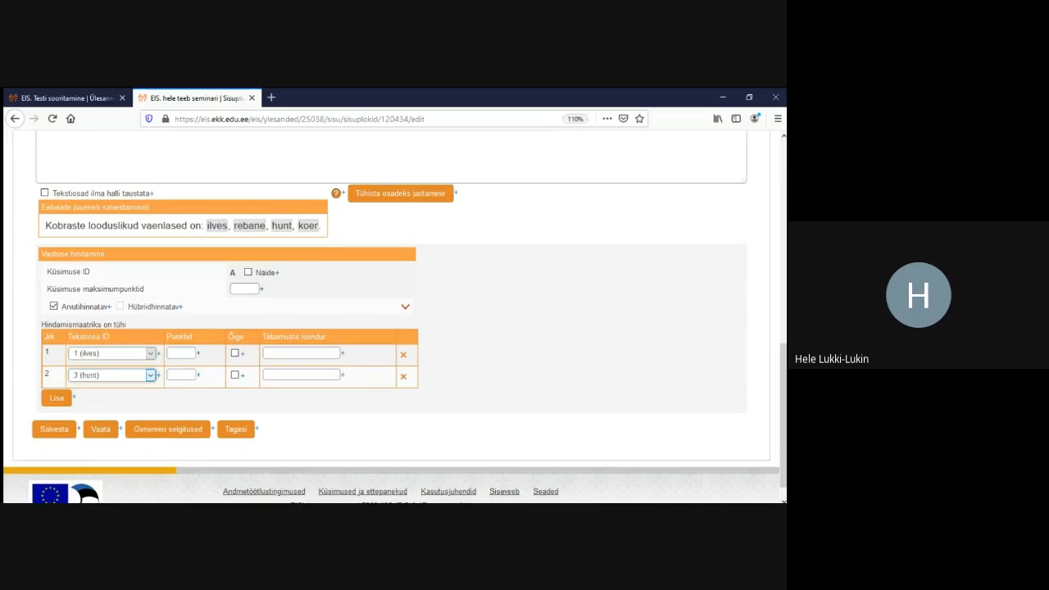
pyautogui.click(181, 353)
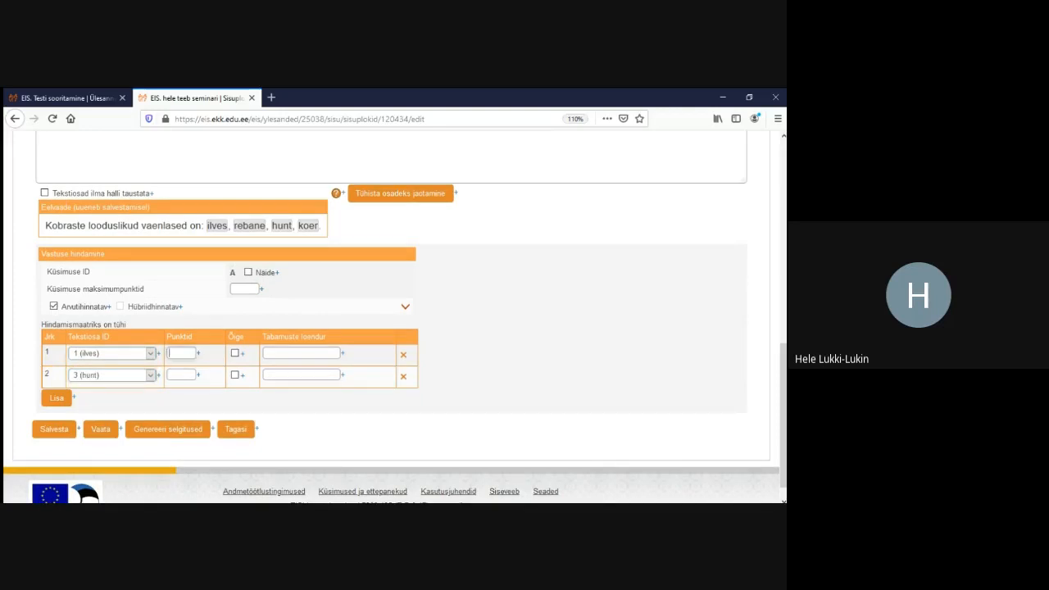
pyautogui.write('0,')
pyautogui.write('0,5')
pyautogui.click(54, 429)
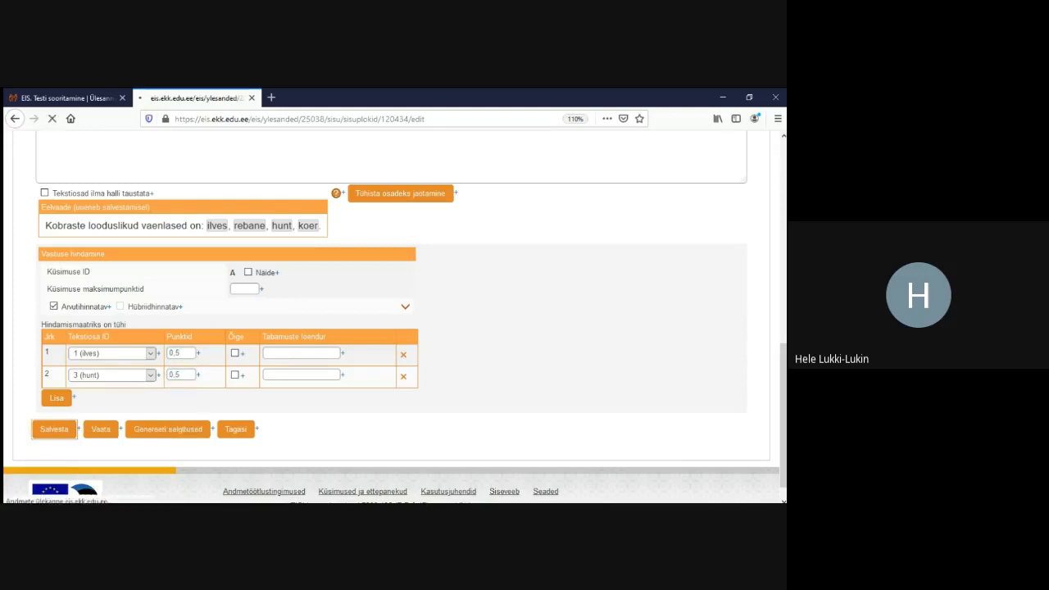
# Limit the answer to a maximum of 2 choices and save the block
pyautogui.scroll(-5, 401, 335)
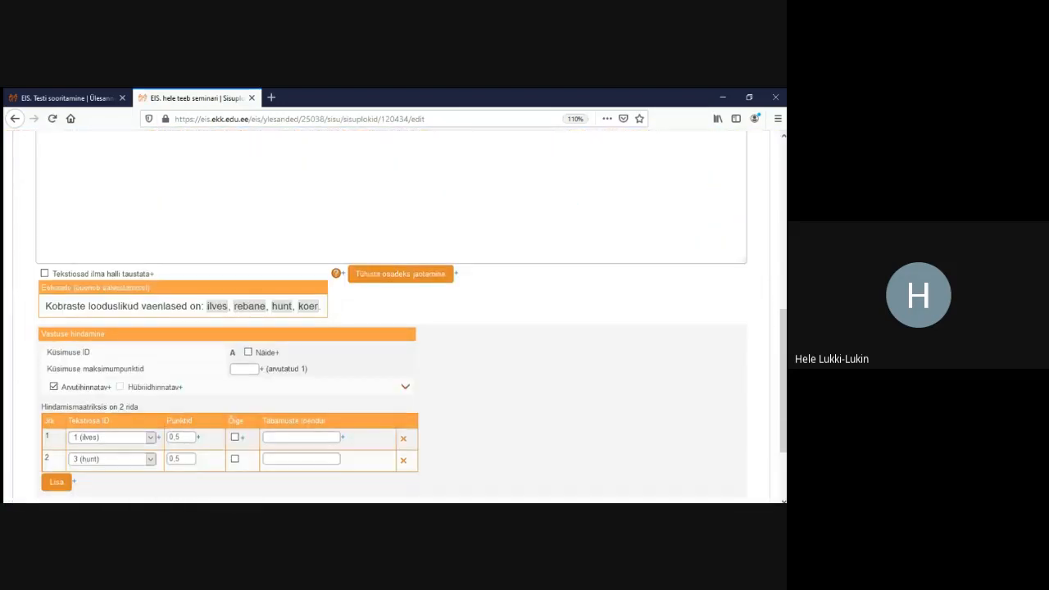
pyautogui.click(405, 387)
pyautogui.scroll(-1, 405, 387)
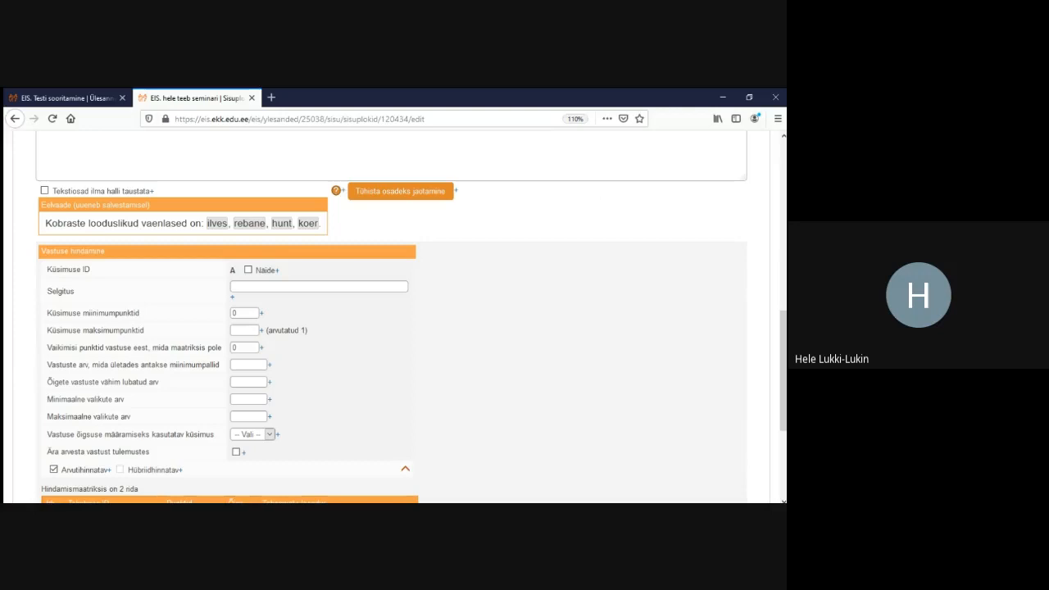
pyautogui.click(249, 416)
pyautogui.write('2')
pyautogui.scroll(-3, 393, 327)
pyautogui.click(54, 458)
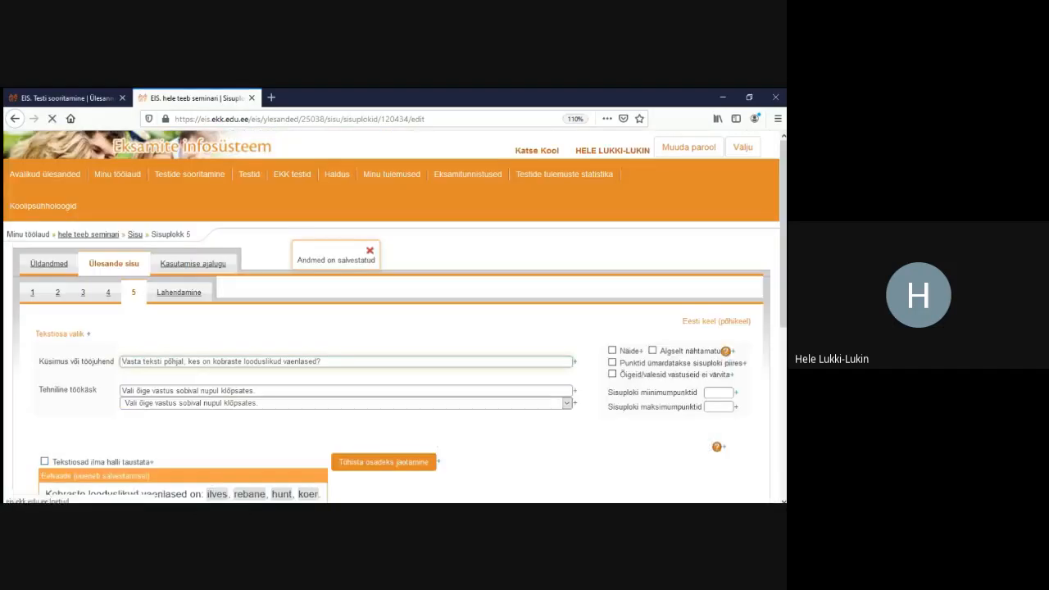
# In the Lahendamine preview, pick ilves and rebane, then dismiss the message refusing a third choice
pyautogui.click(179, 292)
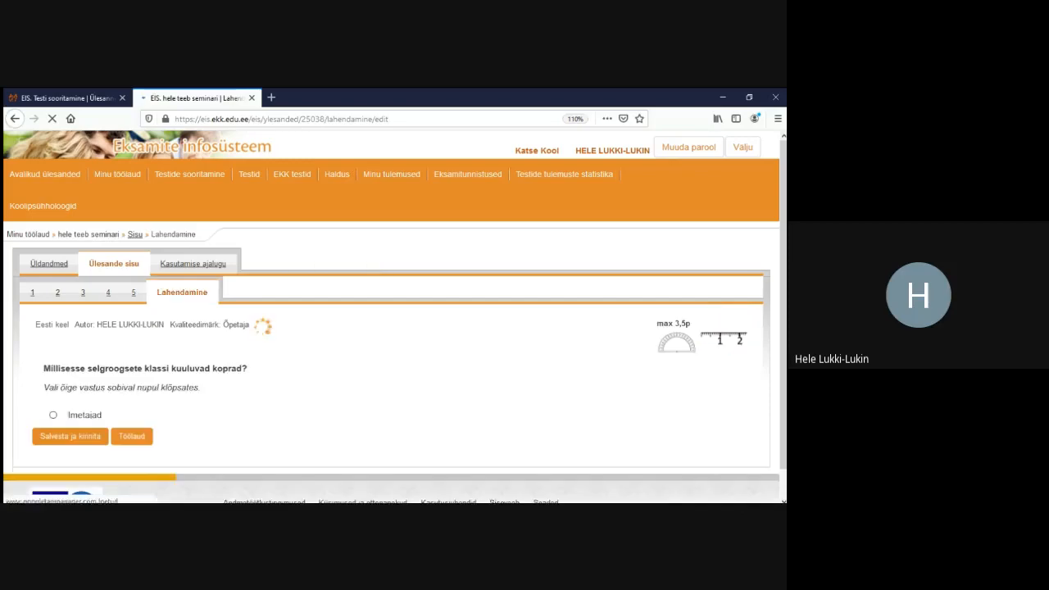
pyautogui.scroll(-10, 394, 328)
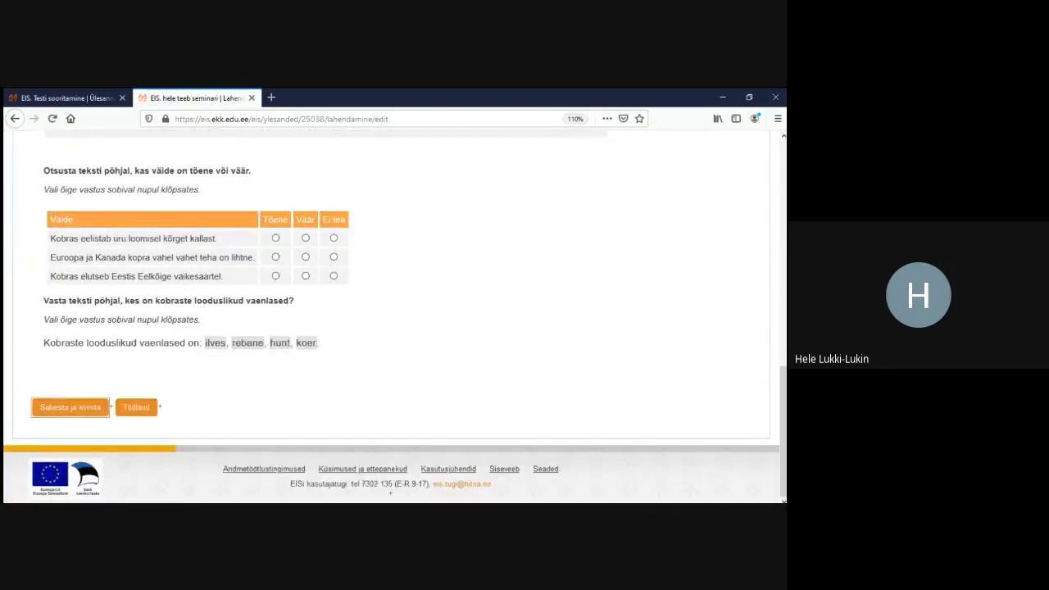
pyautogui.click(216, 344)
pyautogui.click(250, 343)
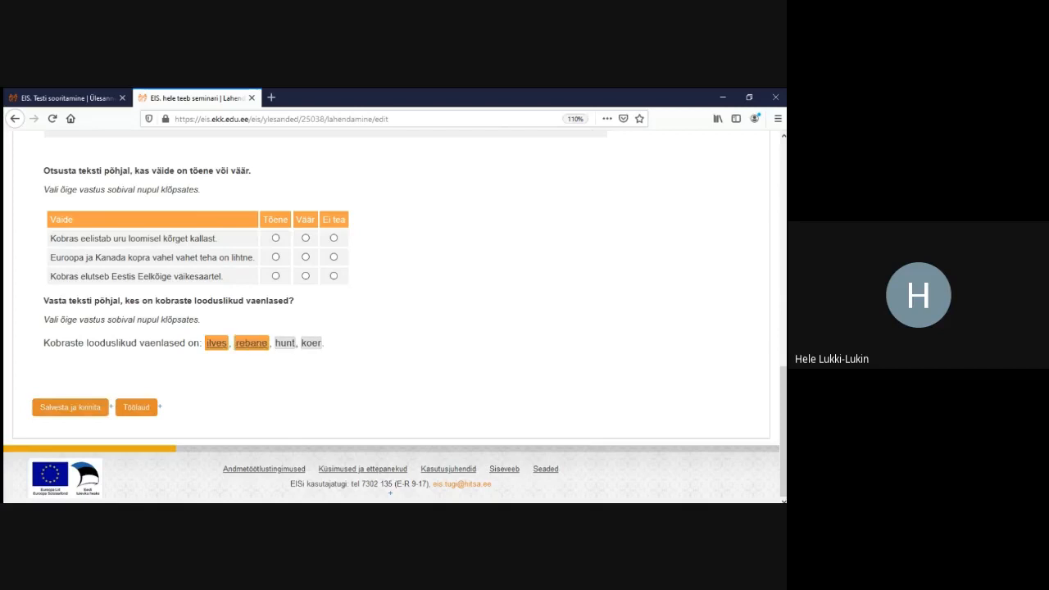
pyautogui.click(284, 344)
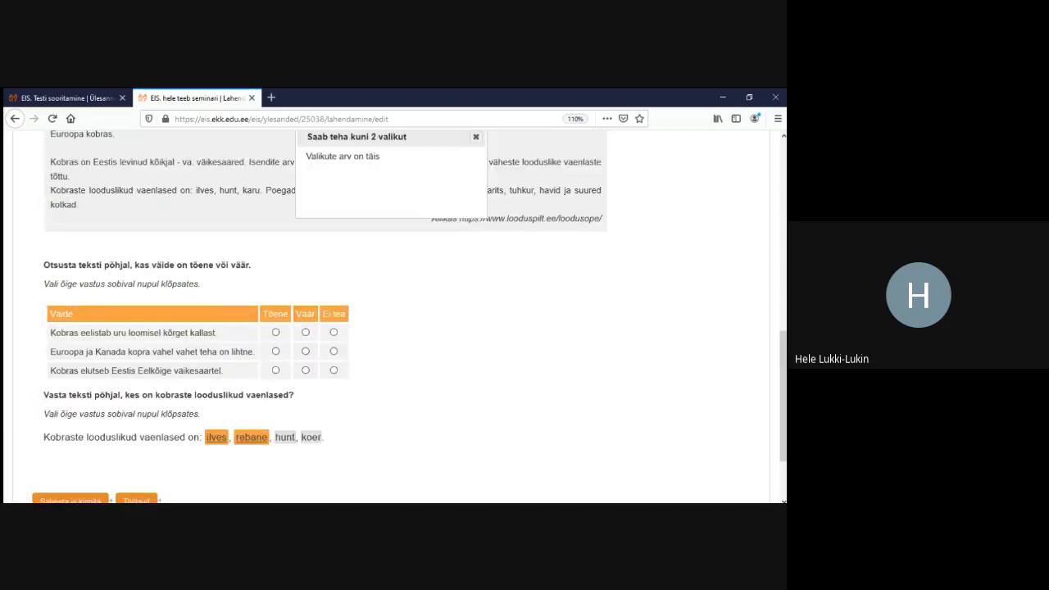
pyautogui.moveTo(381, 156); pyautogui.dragTo(306, 156)
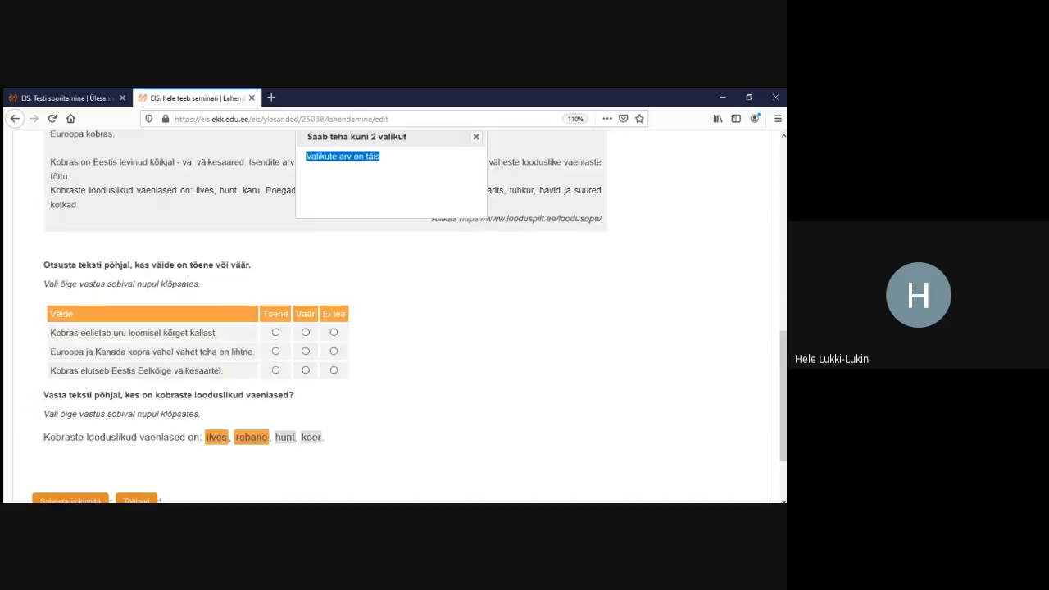
pyautogui.click(475, 137)
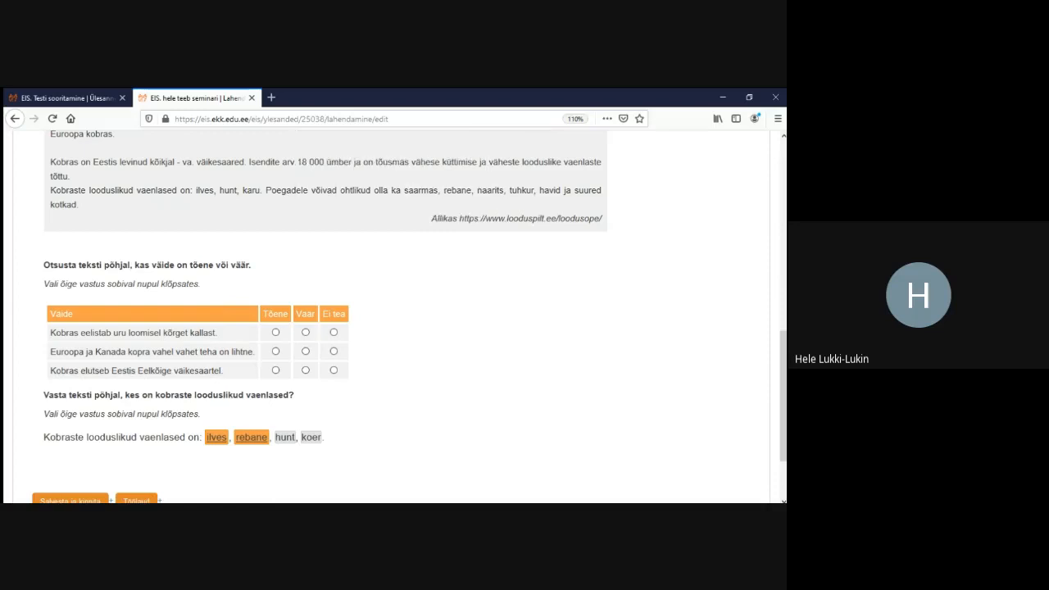
pyautogui.scroll(2, 392, 316)
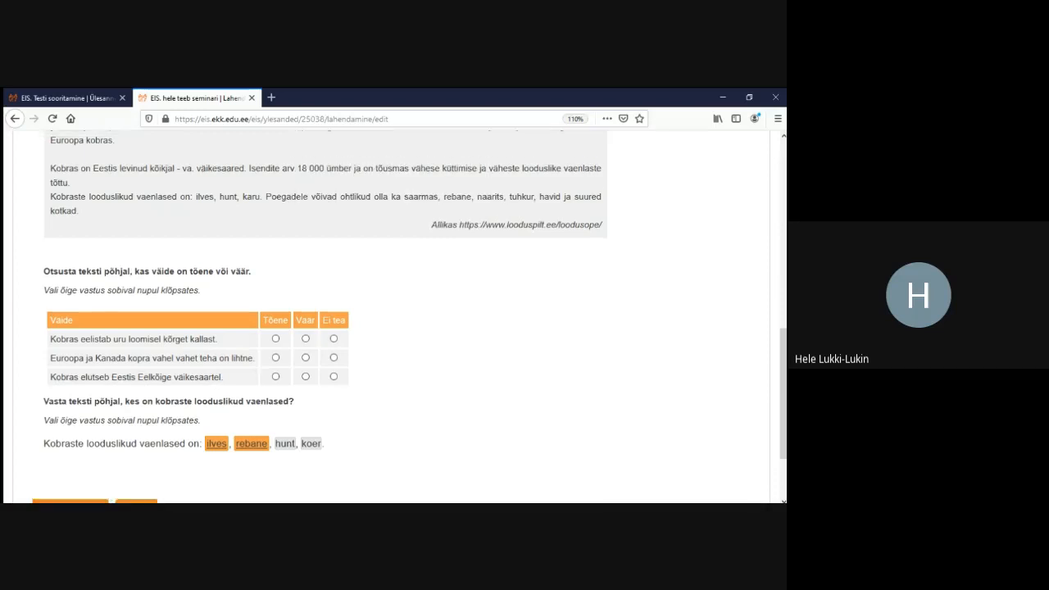
pyautogui.scroll(-5, 392, 317)
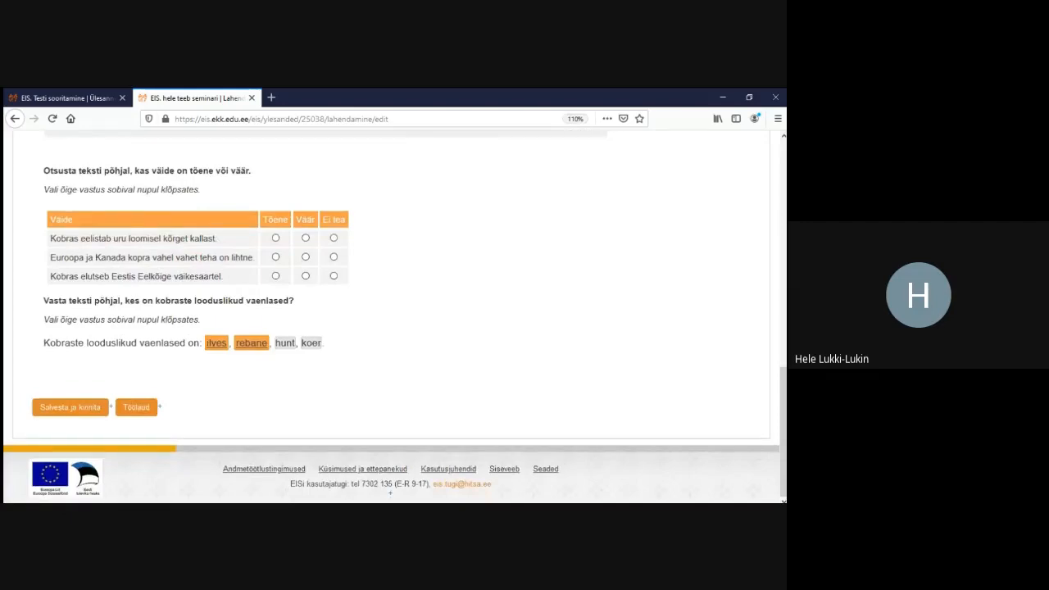
pyautogui.scroll(10, 391, 316)
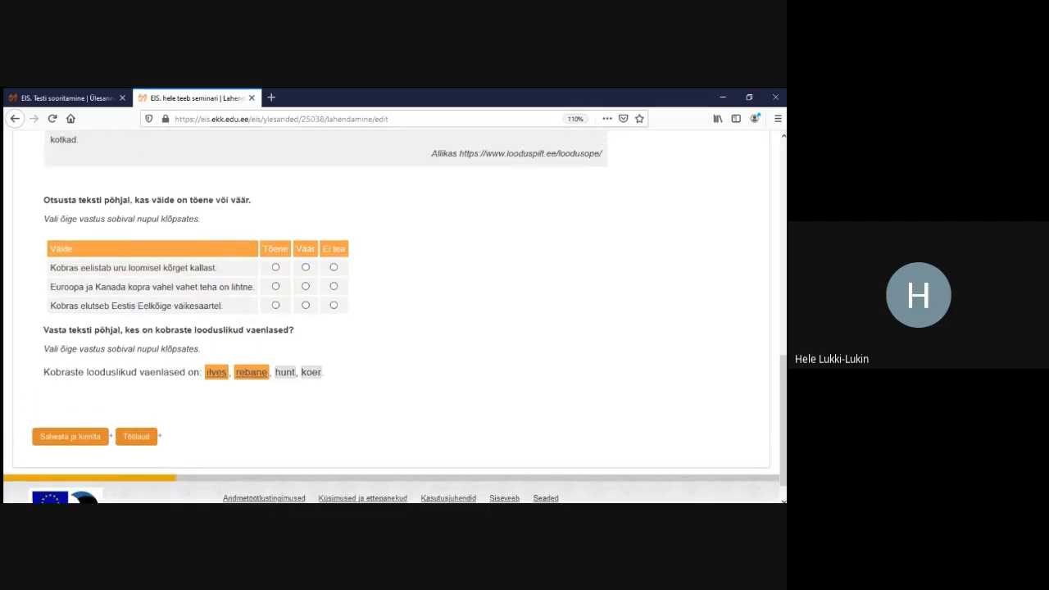
pyautogui.scroll(3, 392, 316)
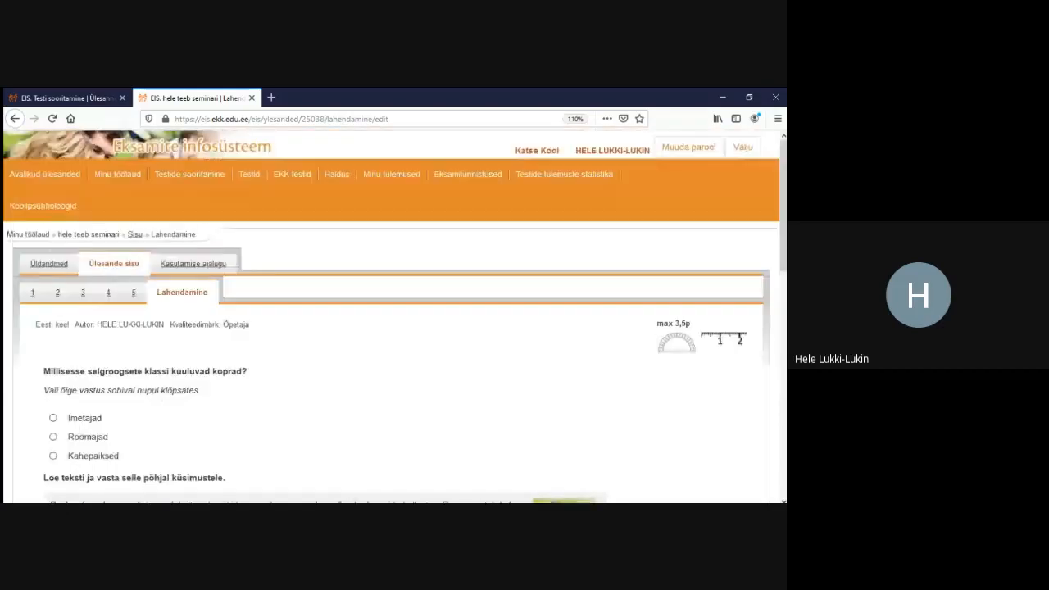
# Paste a second copy of the beaver-predators sentence on a new line in block 5's editor
pyautogui.click(33, 292)
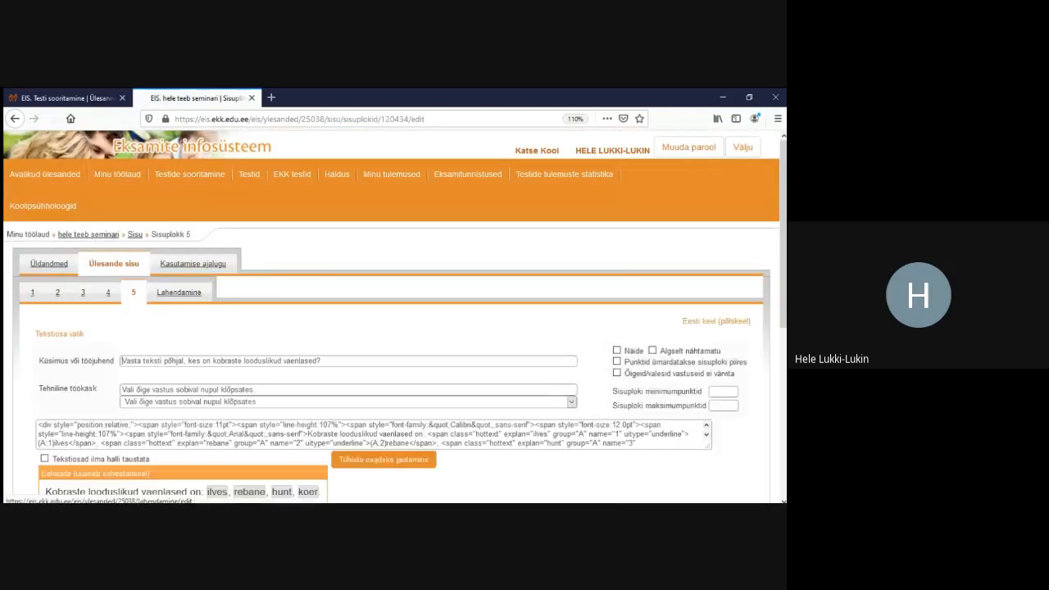
pyautogui.scroll(-3, 392, 316)
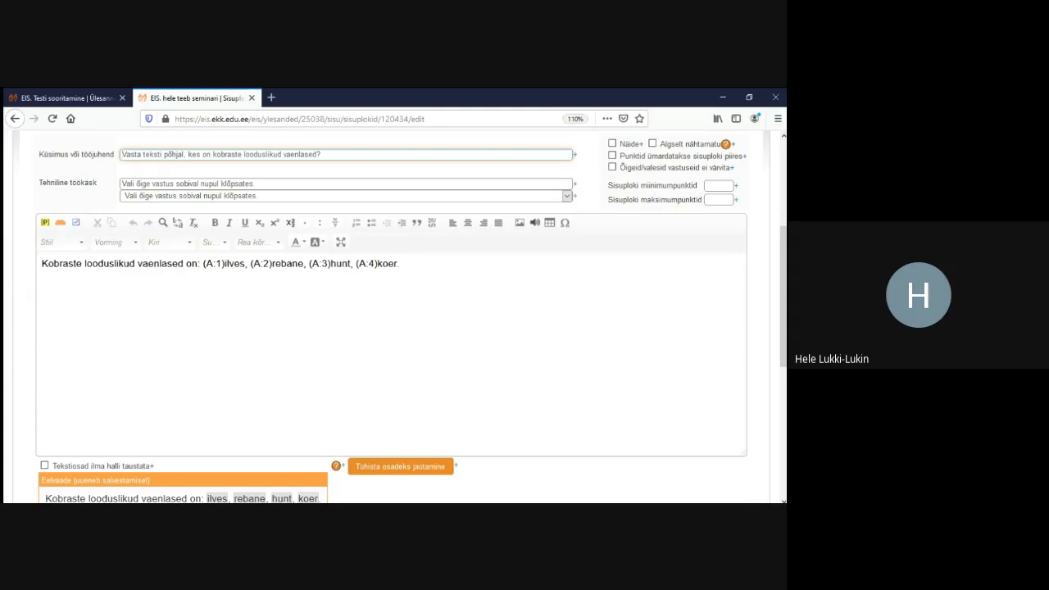
pyautogui.click(400, 266)
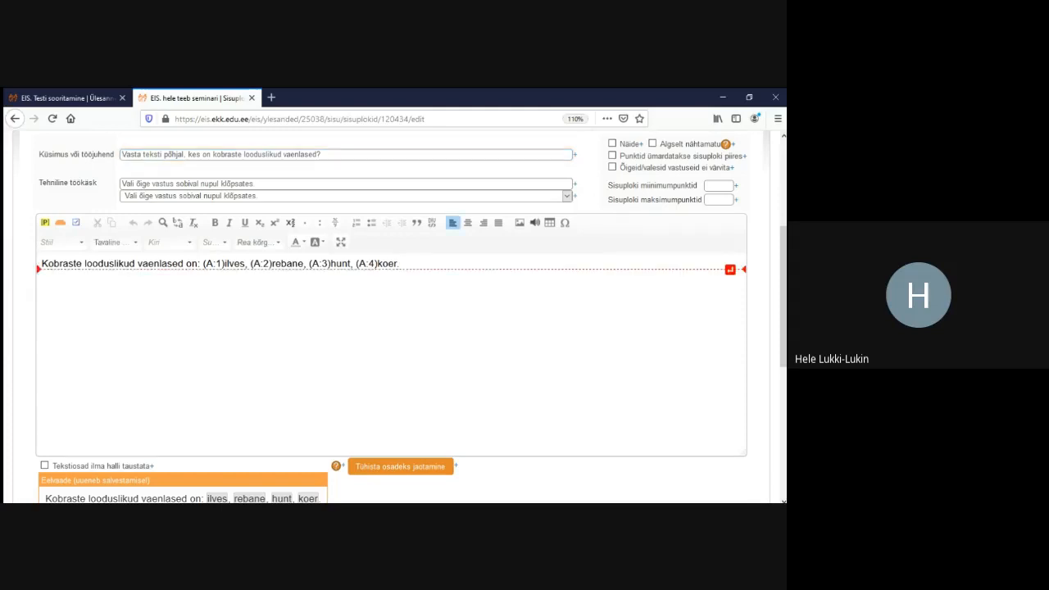
pyautogui.press('Return')
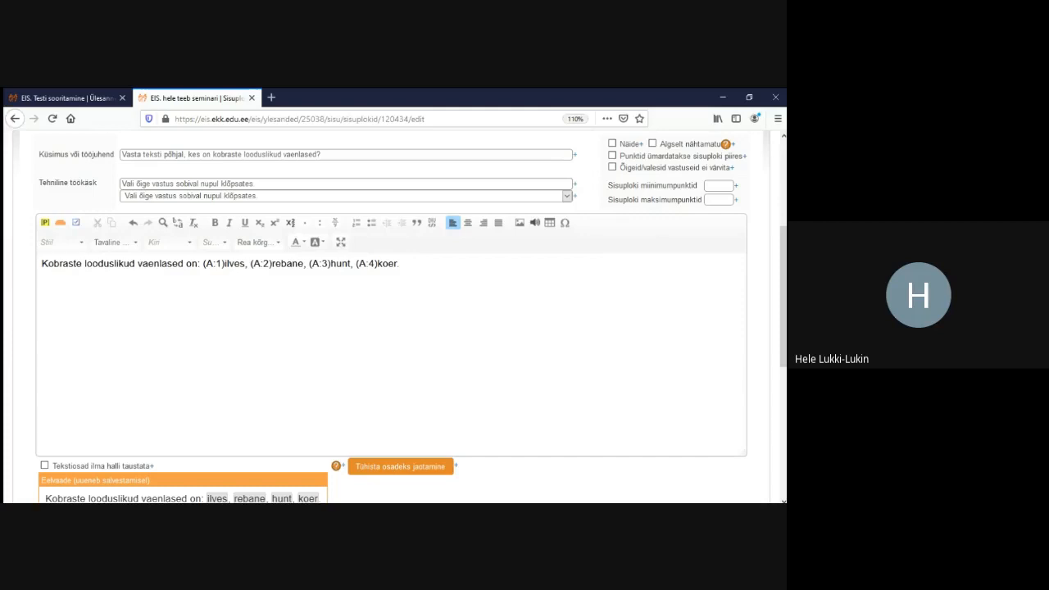
pyautogui.write('Kobraste looduslikud vaenlased on: ilves, rebane, hunt, koer.')
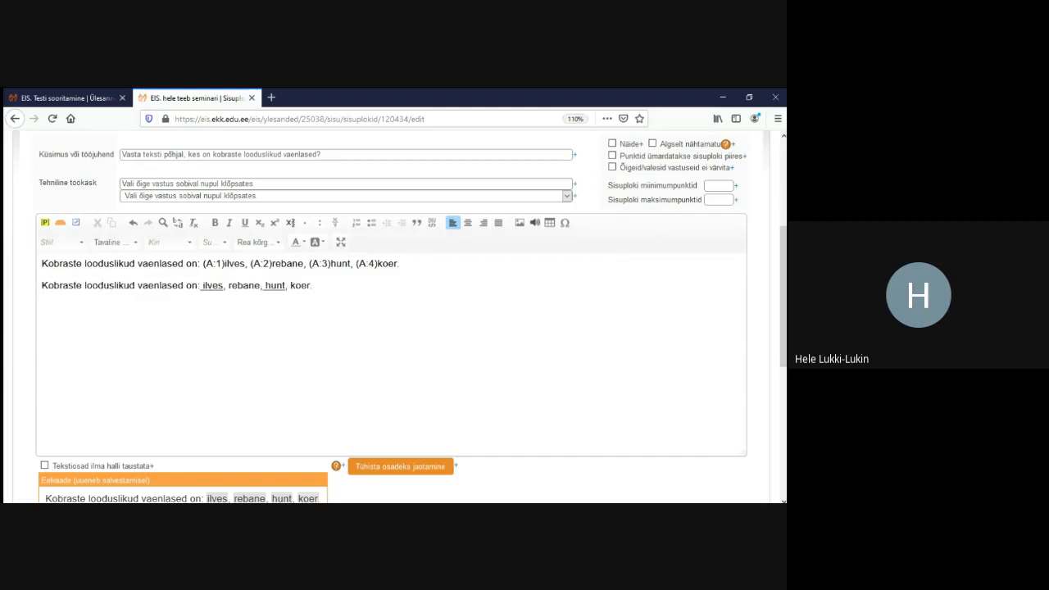
# Remove the underline from ilves and hunt in the copied line
pyautogui.moveTo(222, 285); pyautogui.dragTo(200, 286)
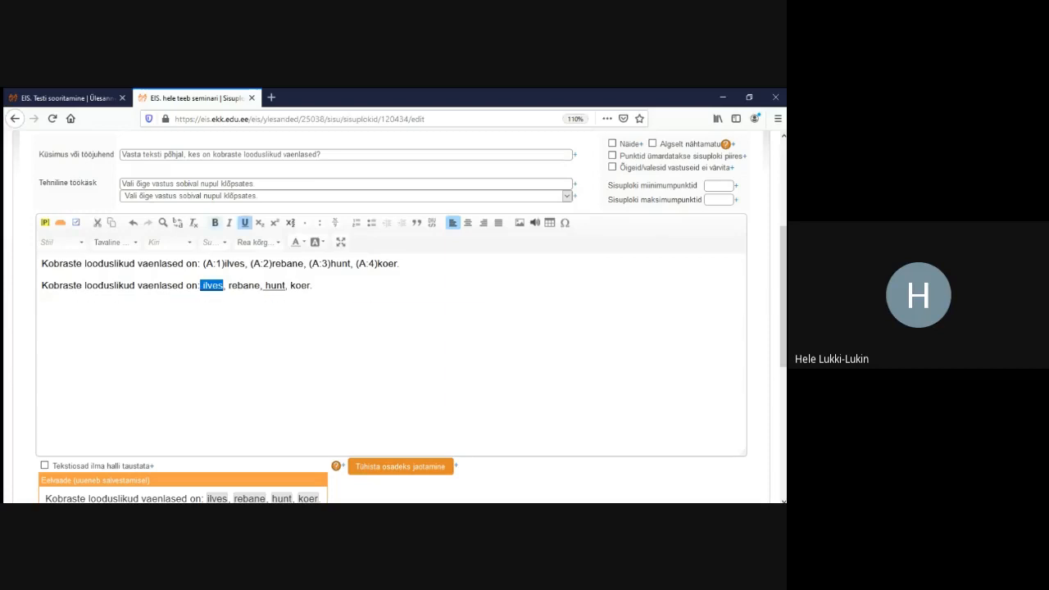
pyautogui.click(244, 222)
pyautogui.moveTo(286, 285); pyautogui.dragTo(262, 285)
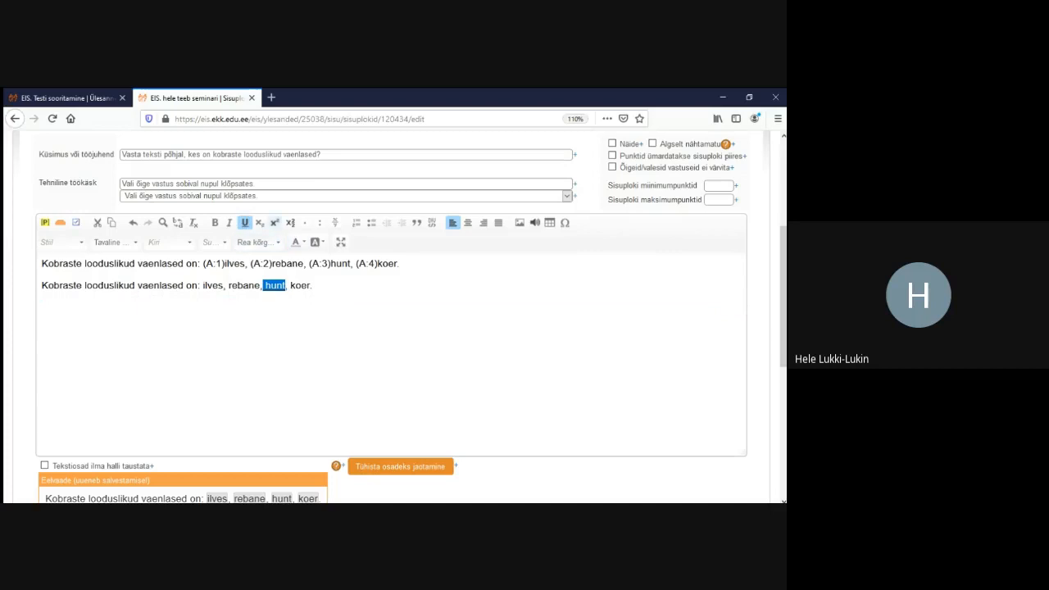
pyautogui.click(244, 223)
pyautogui.click(315, 295)
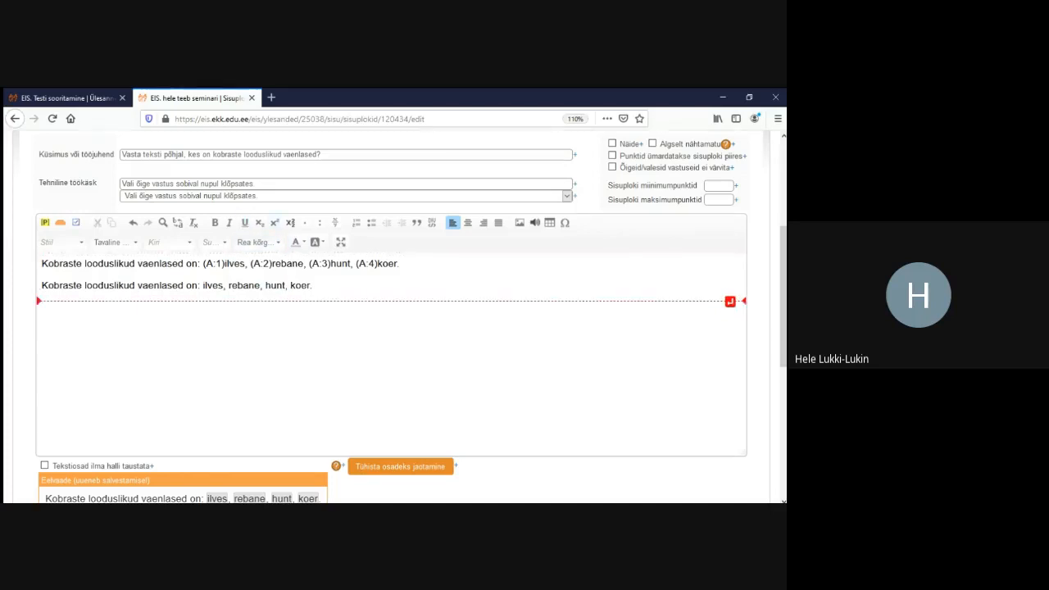
pyautogui.doubleClick(212, 285)
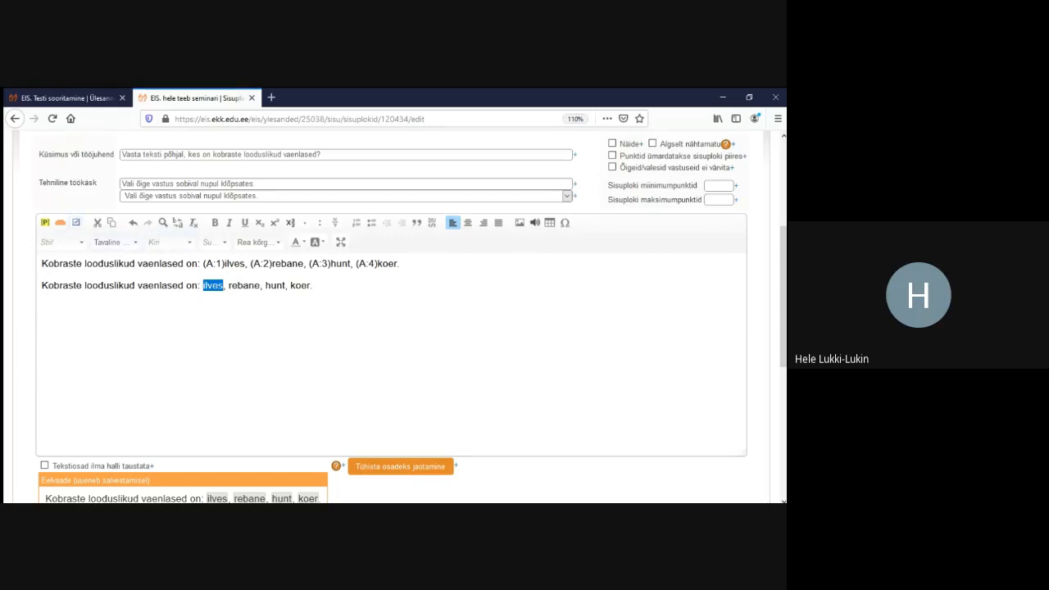
# Mark ilves and rebane in the second sentence as question B text parts (B:5, B:1)
pyautogui.click(77, 222)
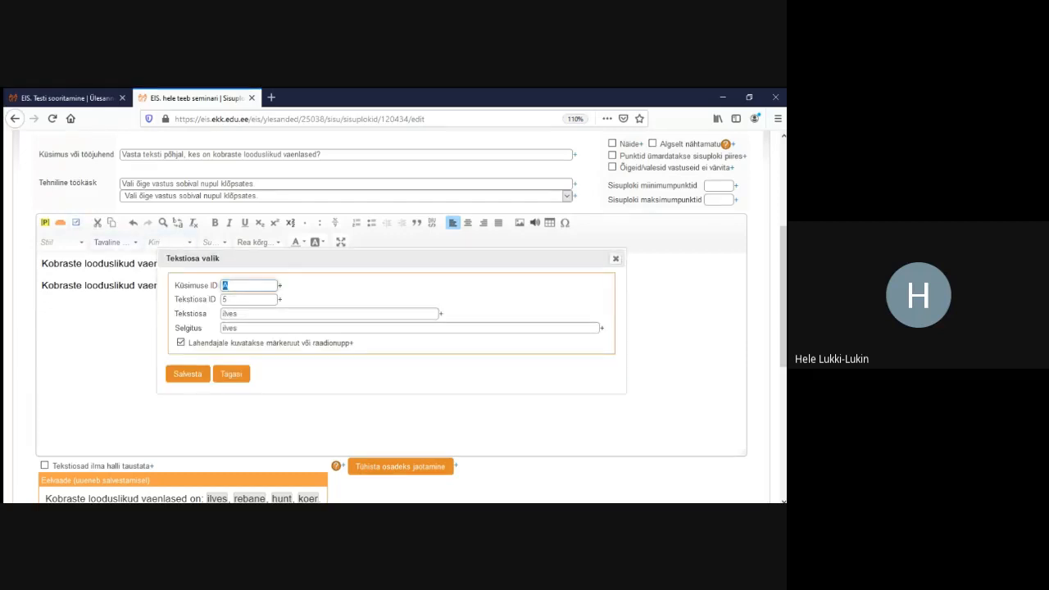
pyautogui.write('B')
pyautogui.click(187, 374)
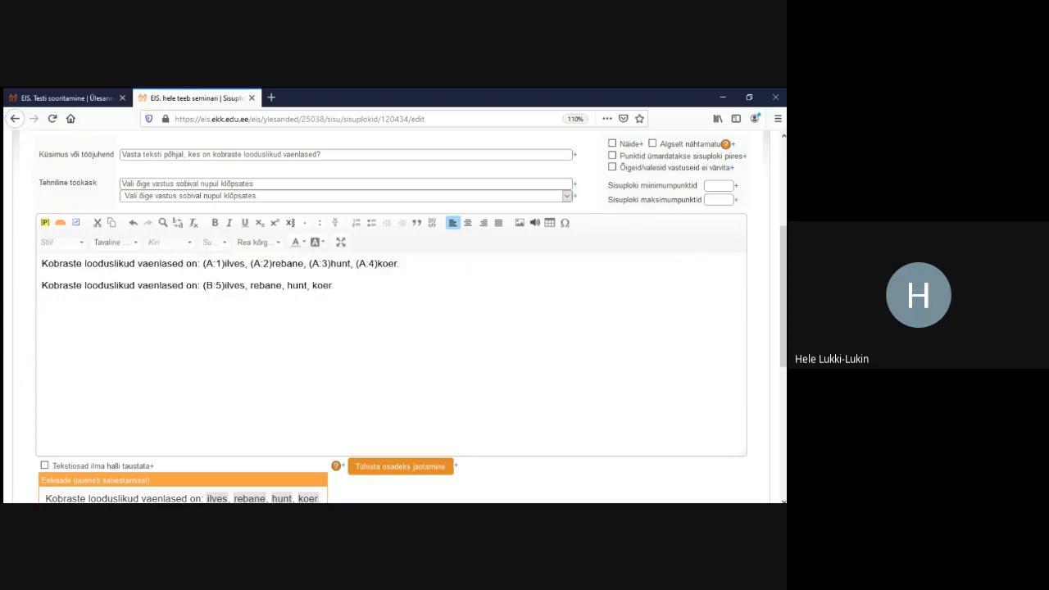
pyautogui.moveTo(282, 286); pyautogui.dragTo(250, 286)
pyautogui.click(75, 222)
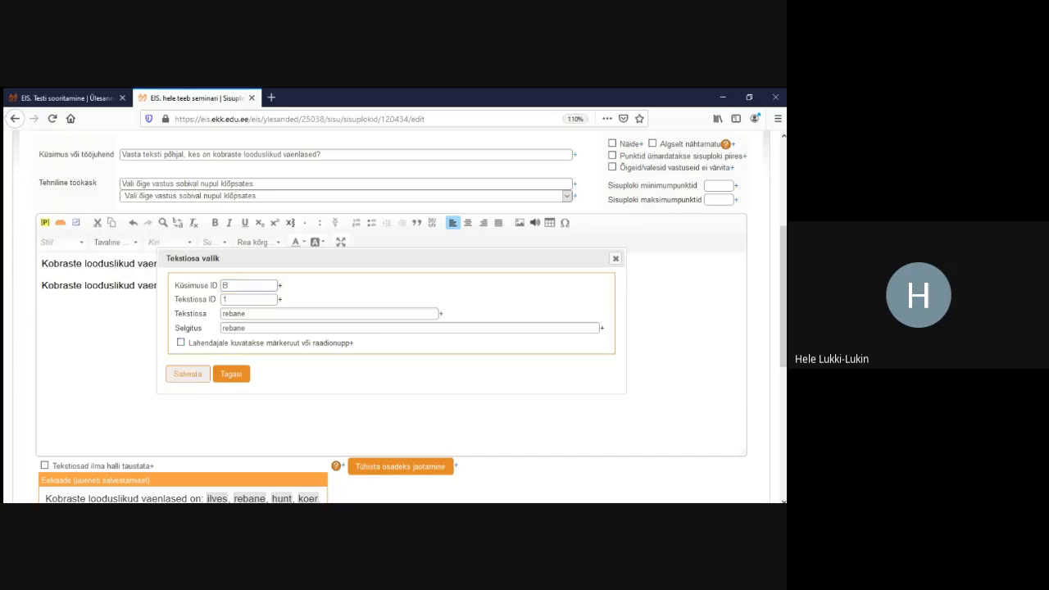
pyautogui.click(187, 374)
# Mark hunt and koer as question B text parts B:2 and B:3
pyautogui.moveTo(327, 285); pyautogui.dragTo(309, 285)
pyautogui.click(328, 285)
pyautogui.click(333, 285)
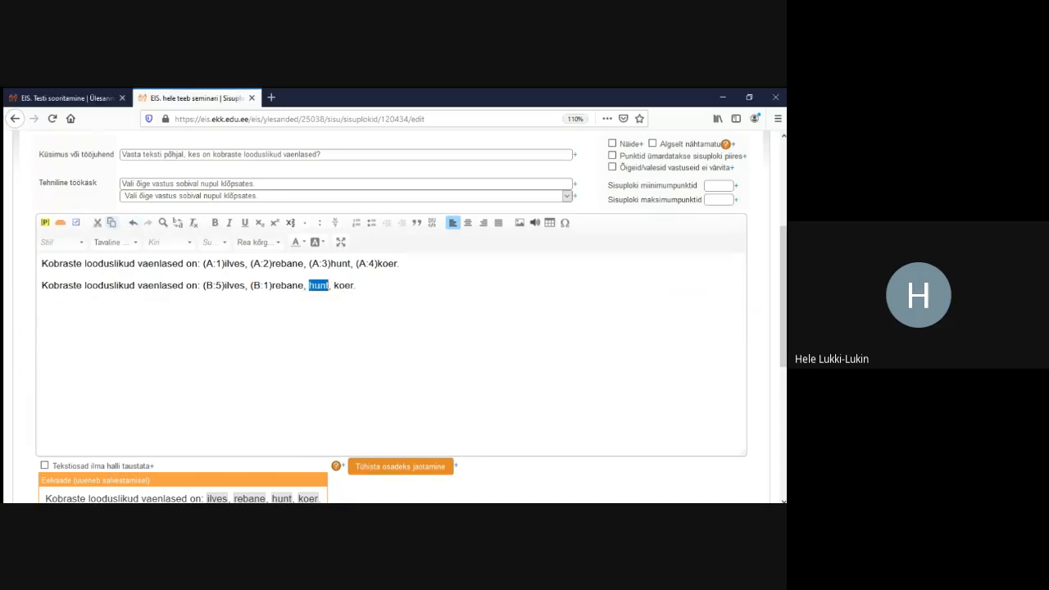
pyautogui.click(76, 222)
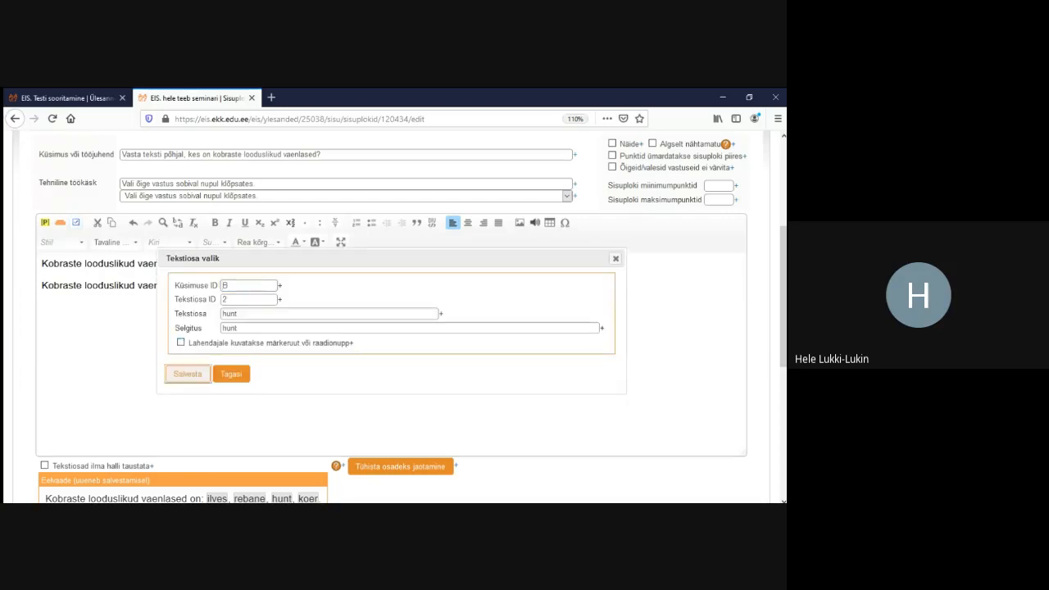
pyautogui.click(187, 374)
pyautogui.moveTo(376, 285); pyautogui.dragTo(355, 285)
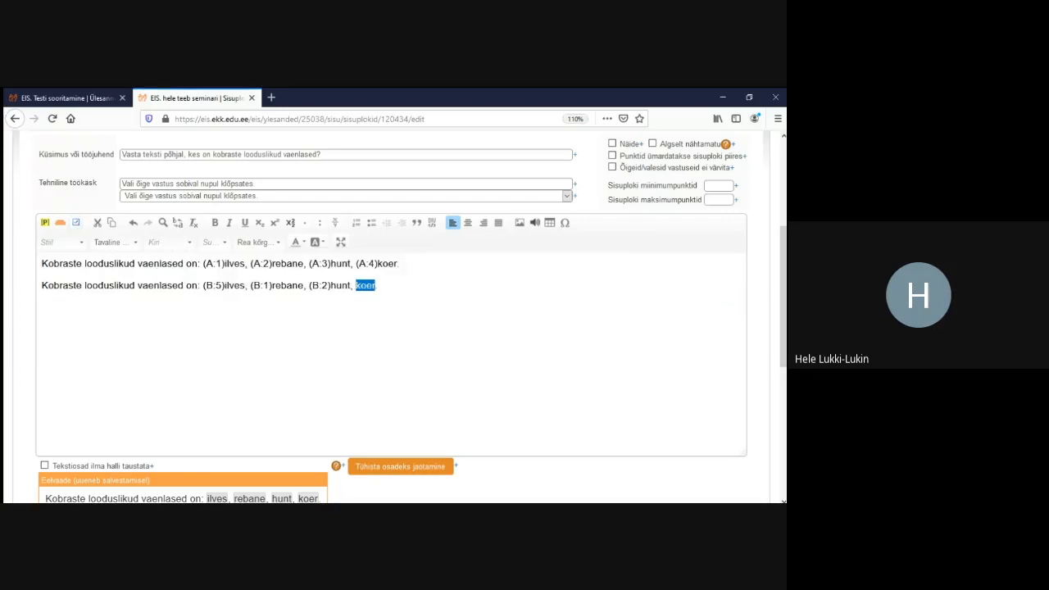
pyautogui.click(76, 222)
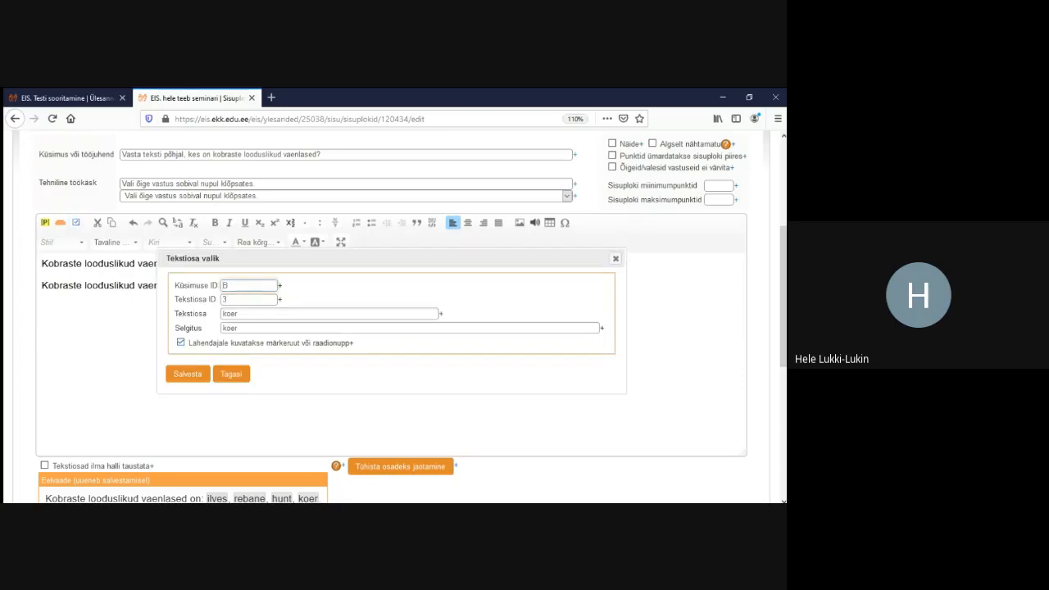
pyautogui.click(187, 374)
# Save the task and set question B's minimum-points threshold to 2 answers
pyautogui.scroll(-3, 187, 374)
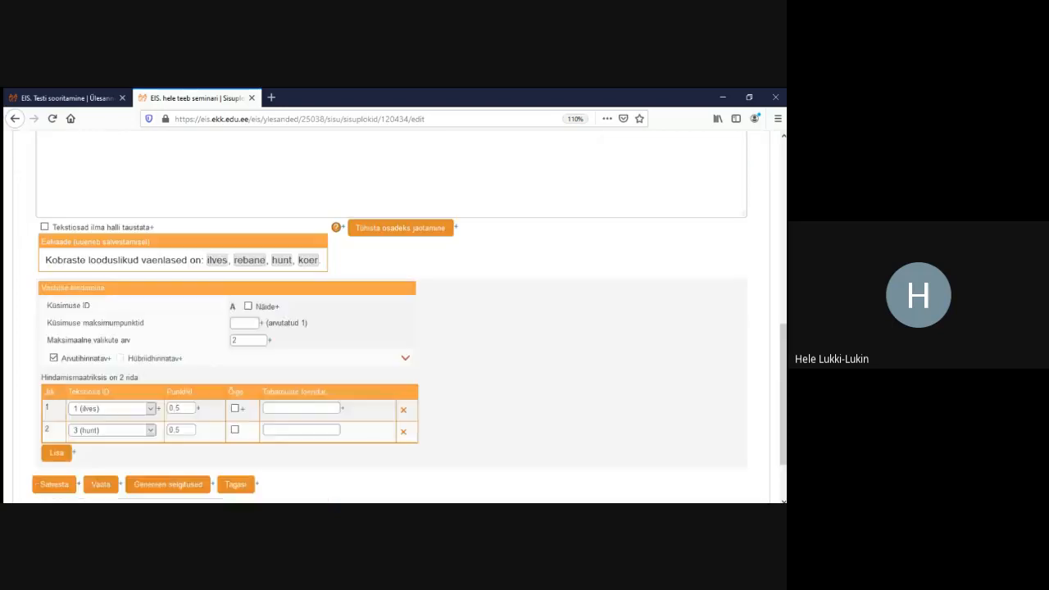
pyautogui.scroll(-1, 54, 407)
pyautogui.click(54, 407)
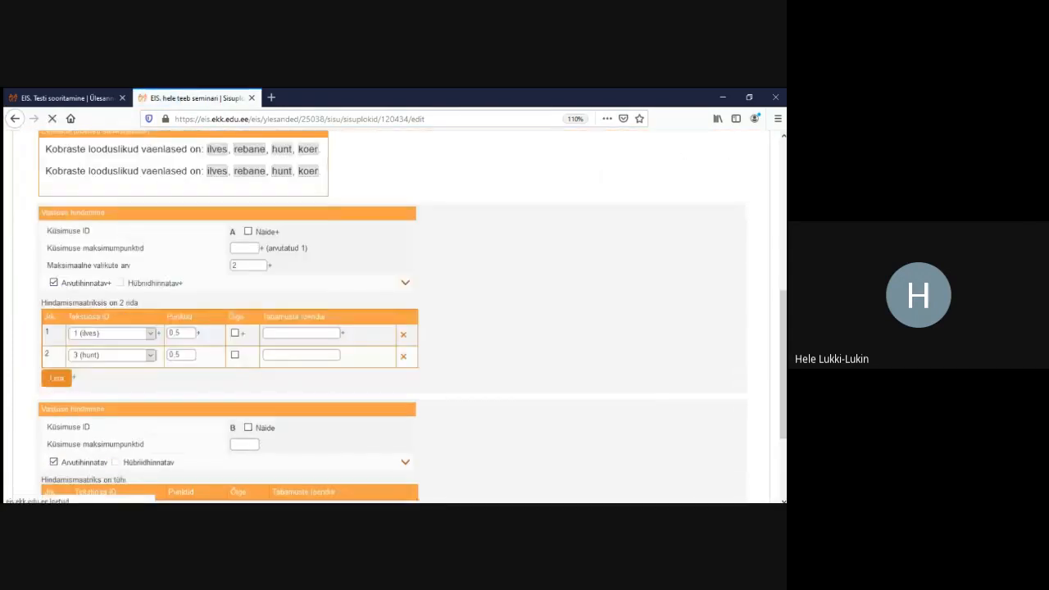
pyautogui.scroll(-5, 391, 327)
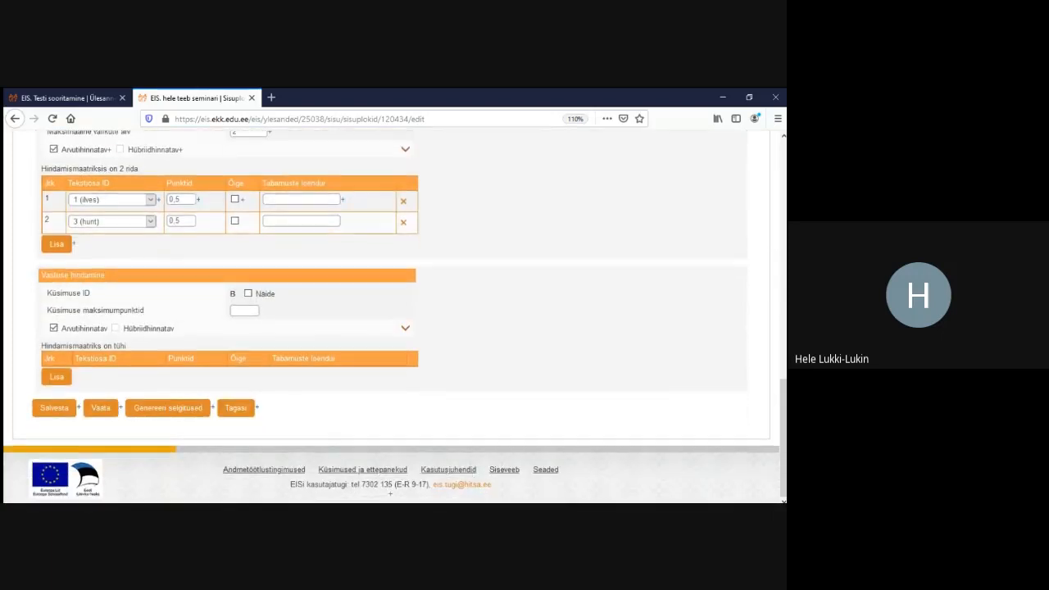
pyautogui.click(406, 329)
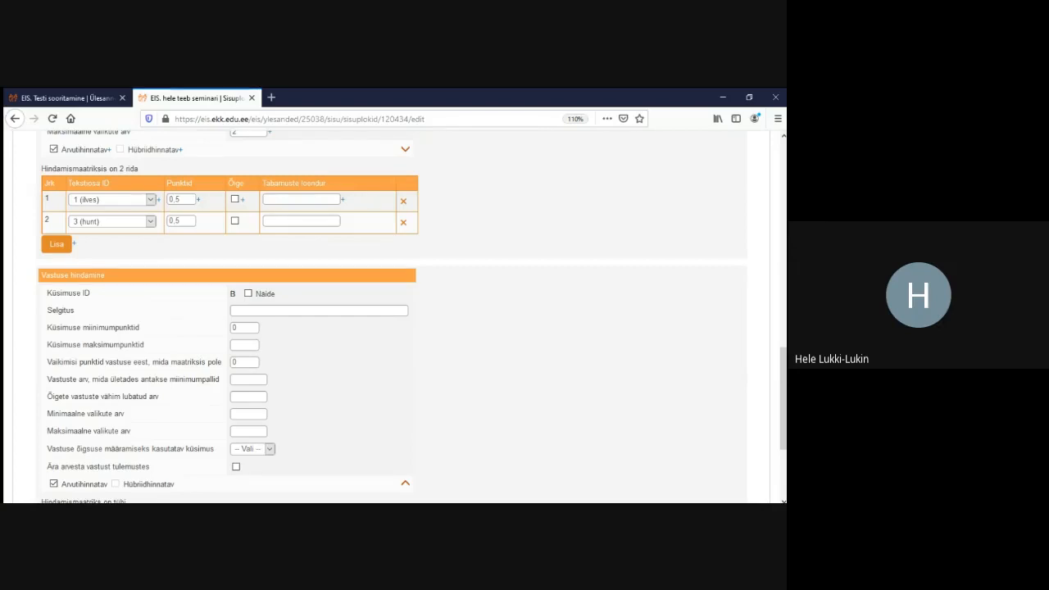
pyautogui.click(248, 380)
pyautogui.write('2')
# Add scoring rows giving rebane and hunt 1 point each, and save question B
pyautogui.scroll(-2, 392, 317)
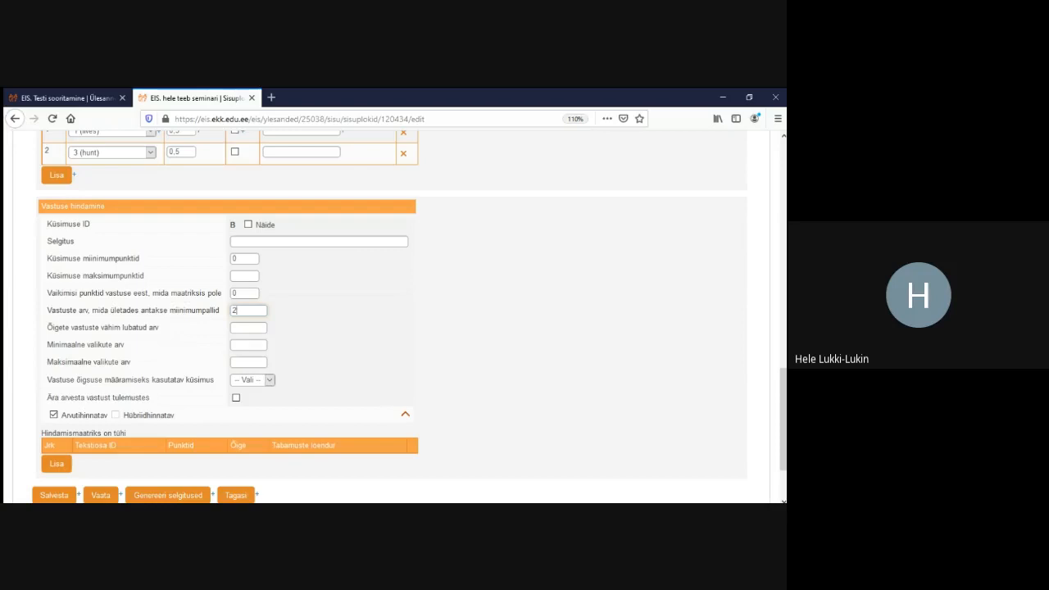
pyautogui.scroll(-2, 395, 317)
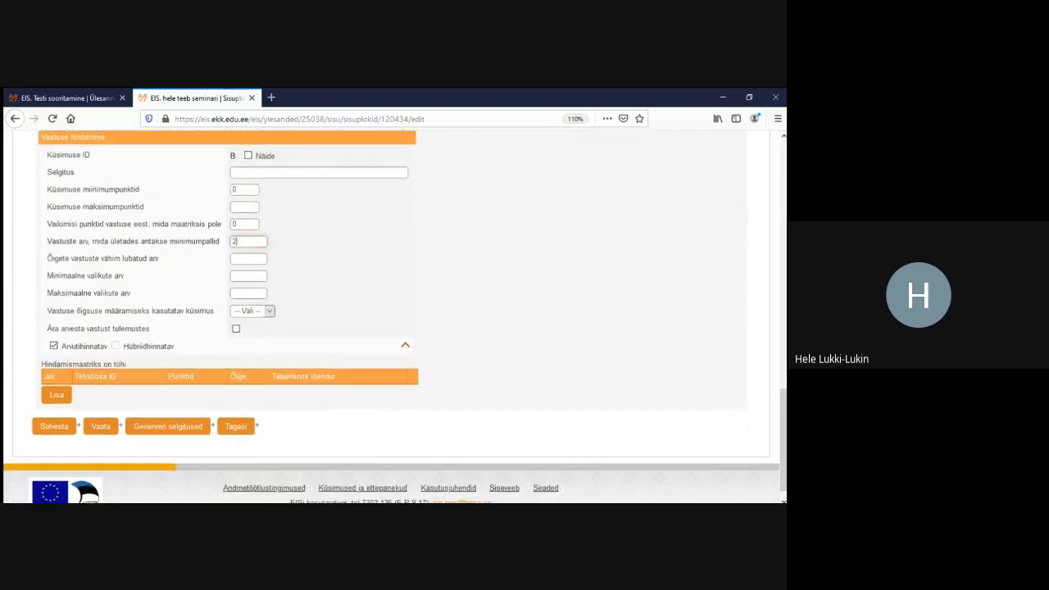
pyautogui.click(57, 396)
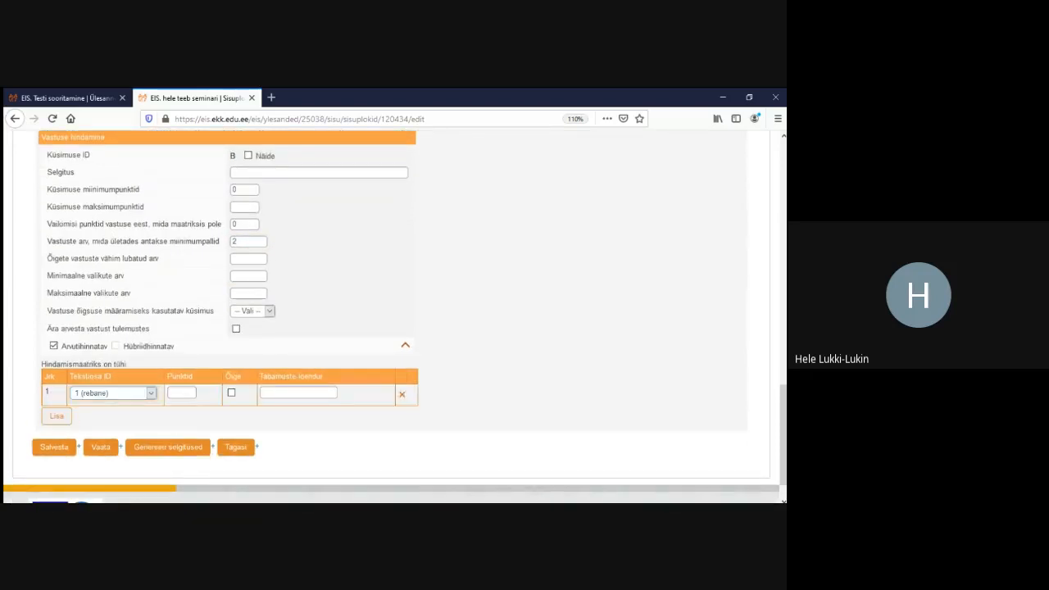
pyautogui.click(56, 415)
pyautogui.click(81, 440)
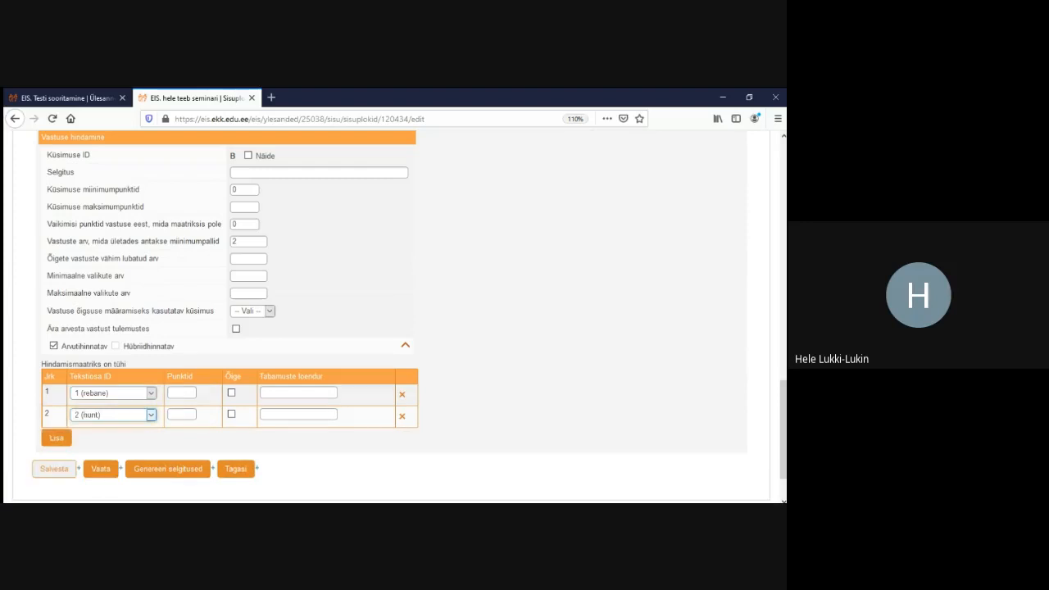
pyautogui.click(181, 393)
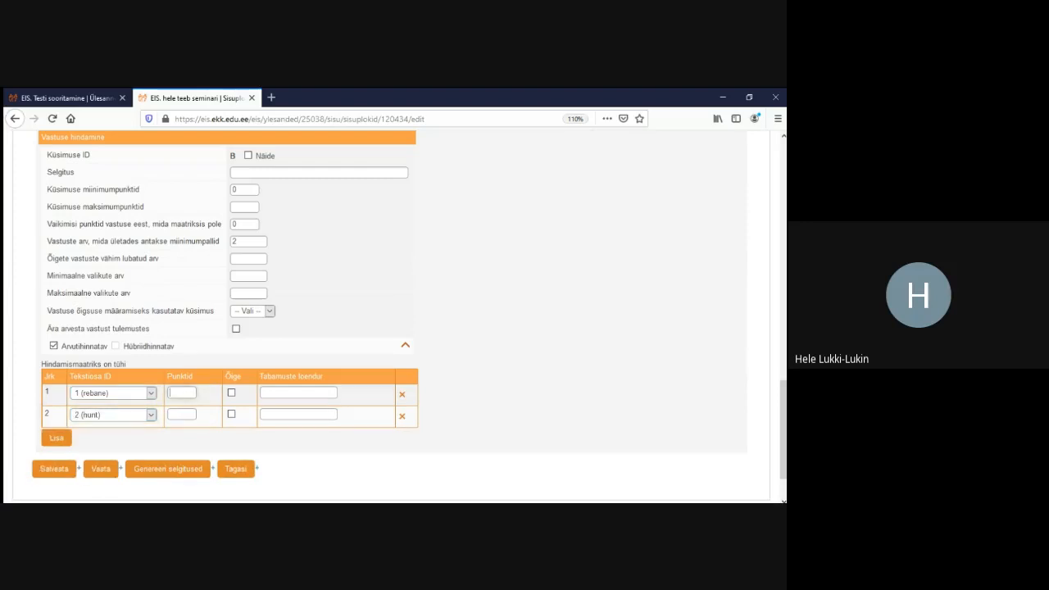
pyautogui.write('1')
pyautogui.click(181, 415)
pyautogui.write('1')
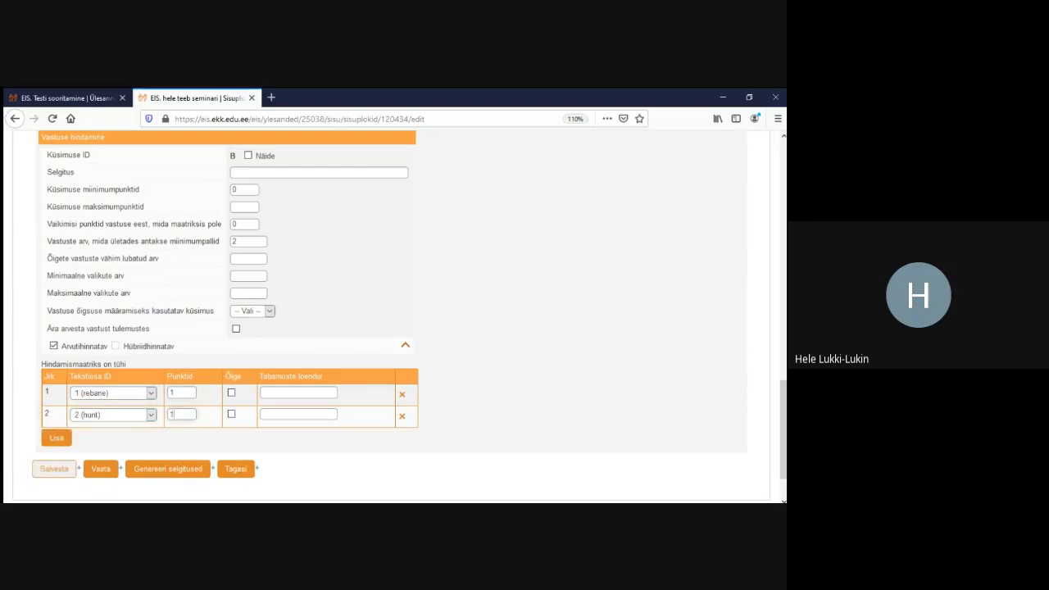
pyautogui.click(54, 469)
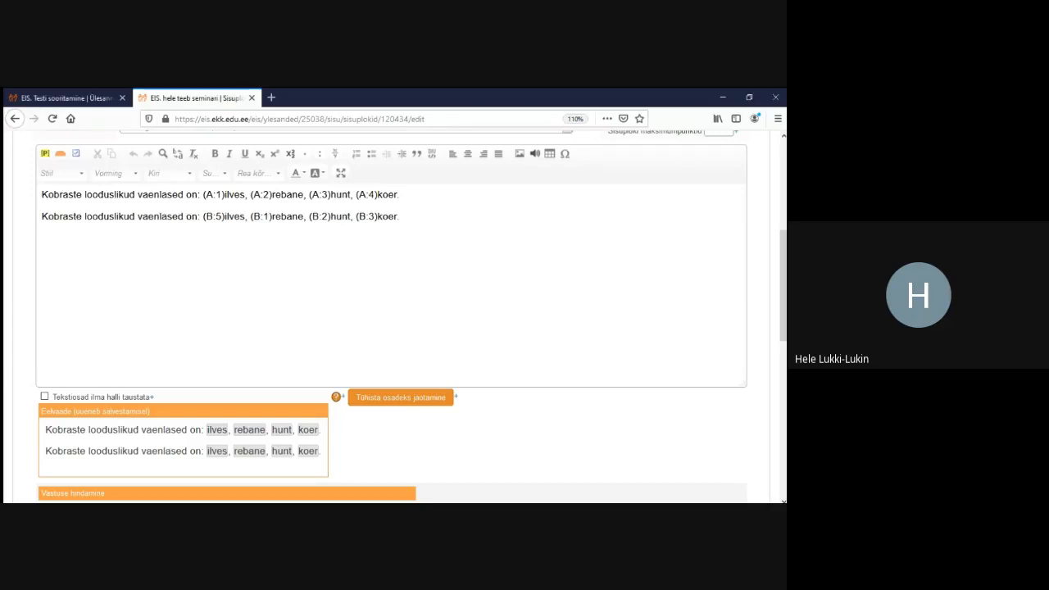
# Replace all of the editor's predator sentences with the pasted beaver-life paragraph
pyautogui.hotkey('ctrl', 'a')
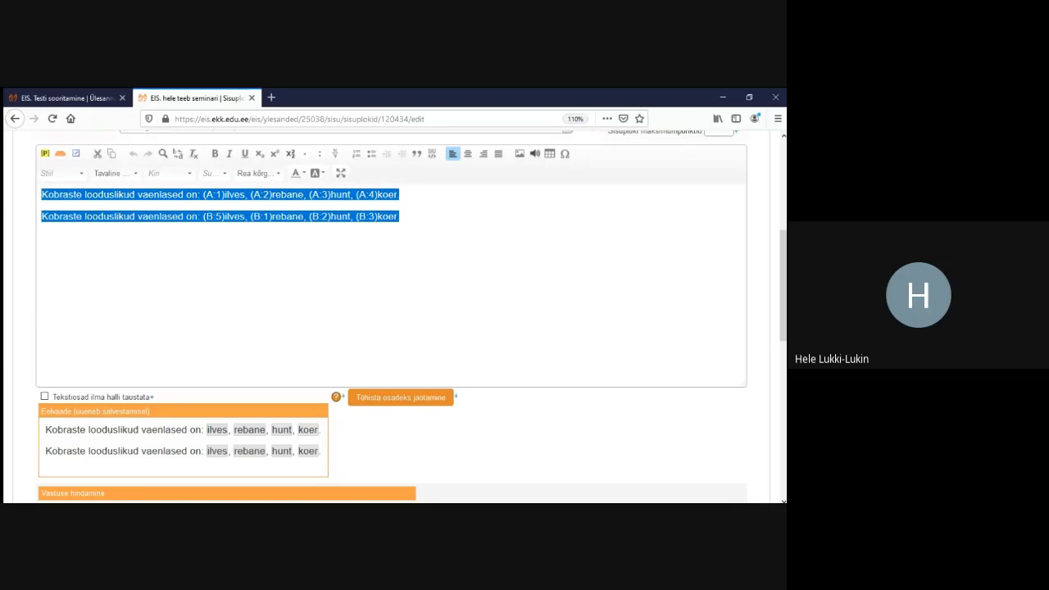
pyautogui.write('Poolveelise eluviisiga kobras elab järvede, tiikide ja aeglasema vooluga jõgede, kraavide kallastes. Pesa uuristab kobras kaldasse. Juhul kui kallas on liiga madal, veab ta kokku puuoksi mida tihendab savi, kivide ja mudaga, mille tulemusena tekib kuhilpesa. Koprapesa urusuue asub alati vee all, et vältida kiskjate ohvriks sattumist. Kobras on loom, kes muudab enda tegevuse mõjul kõige rohkem loodust, seda eelkõige tammide ehitamisega. Tammidega võivad koprad üleujutada terveid metsamassiive ja põlde, tuues suuri kahjusid maaomanikele. Siiski rajab kobras tamme eelkõige selleks, et kergendada ligipääsetavust toiduvarudeni ning kuiva ajaga urusuudmed vee alla jääksid.')
pyautogui.scroll(-8, 394, 320)
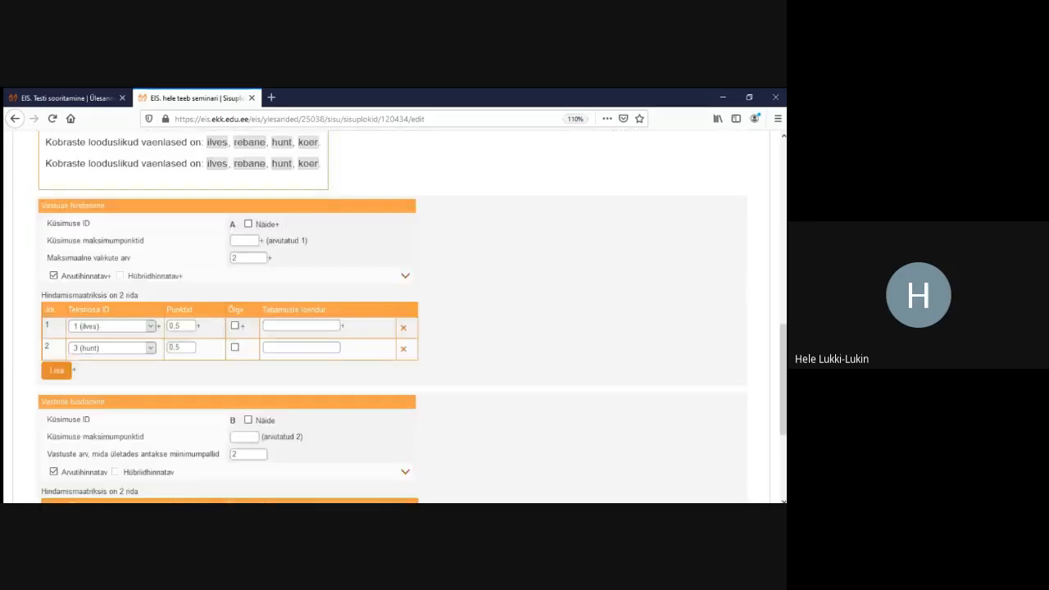
# Save the paragraph, mark Poolveelise as text part A:1, then backspace into that marker
pyautogui.click(54, 408)
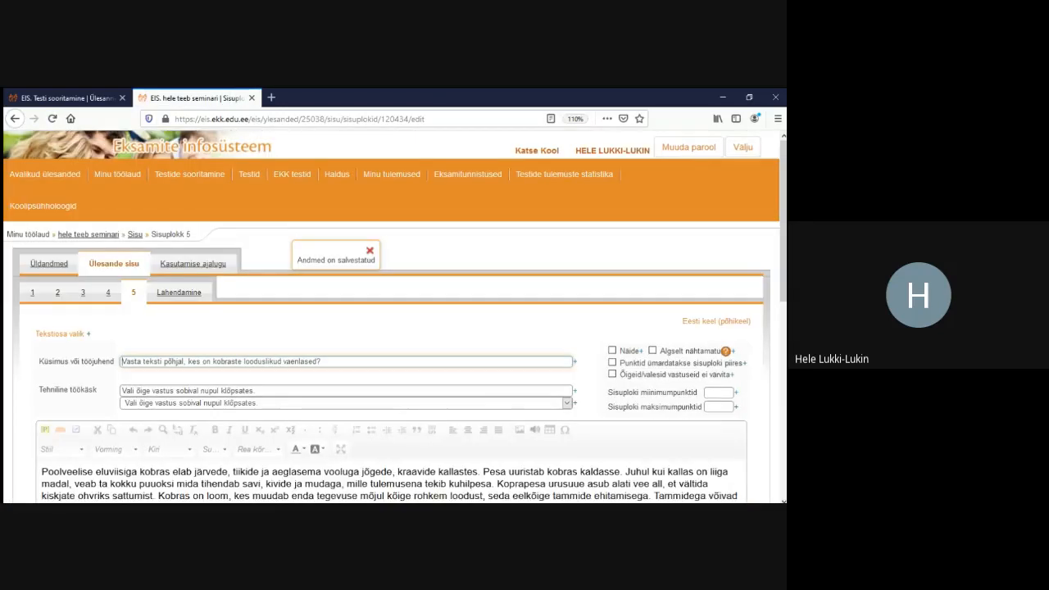
pyautogui.scroll(-5, 394, 320)
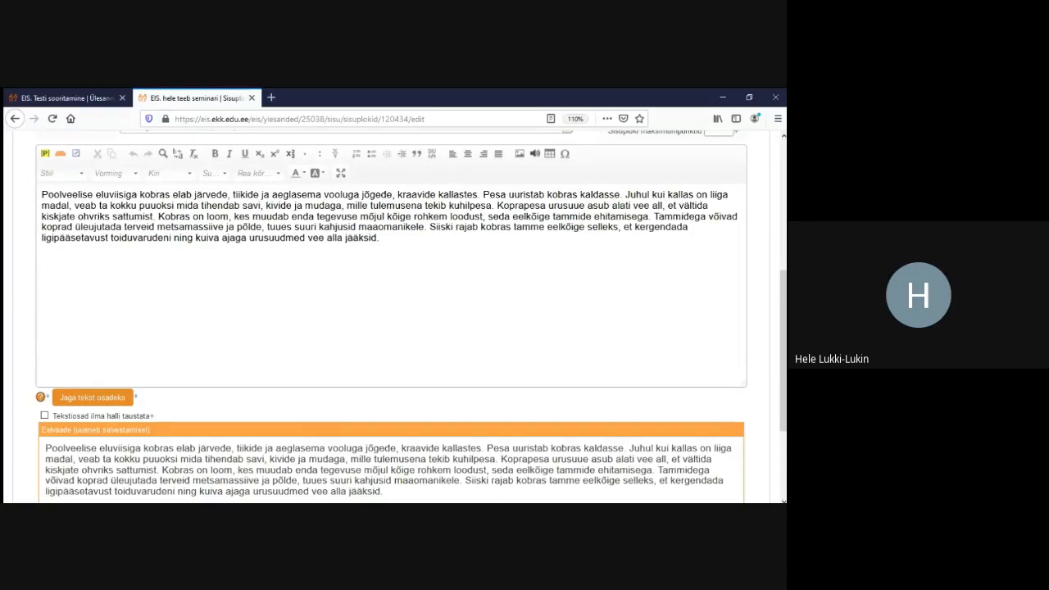
pyautogui.moveTo(93, 194); pyautogui.dragTo(42, 194)
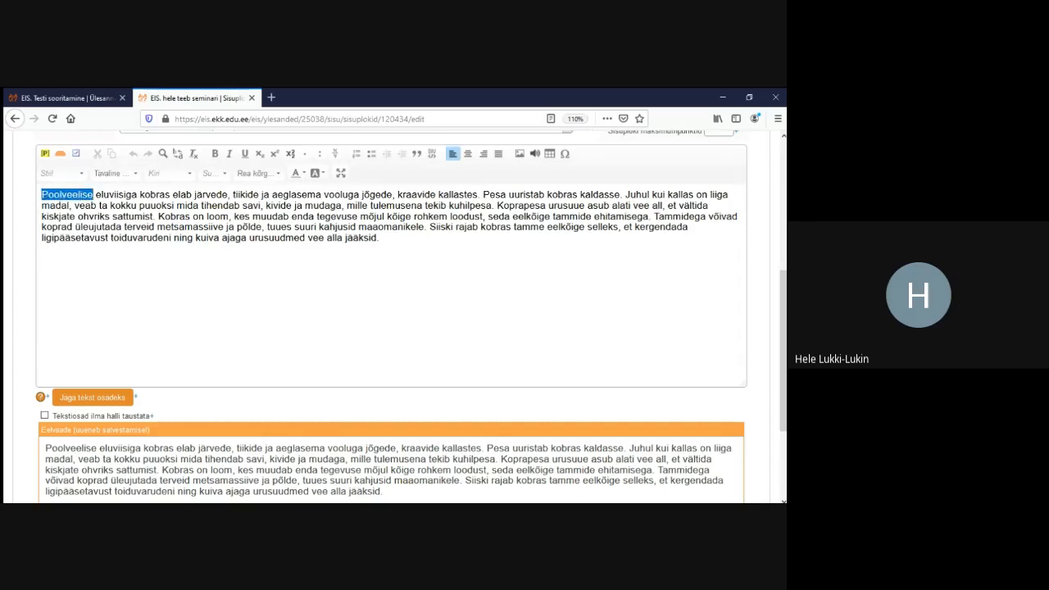
pyautogui.click(76, 153)
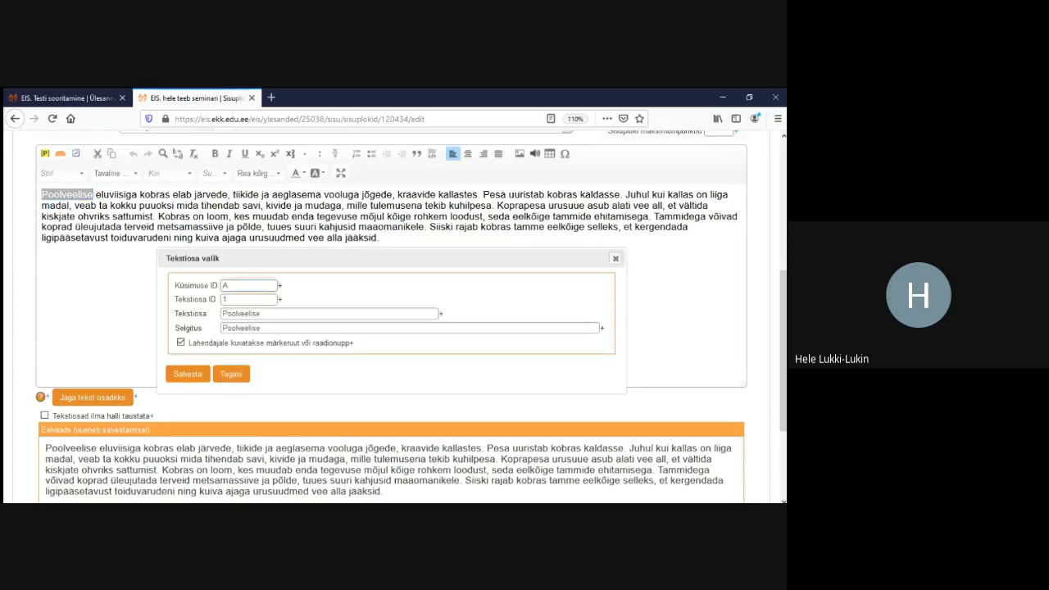
pyautogui.click(187, 374)
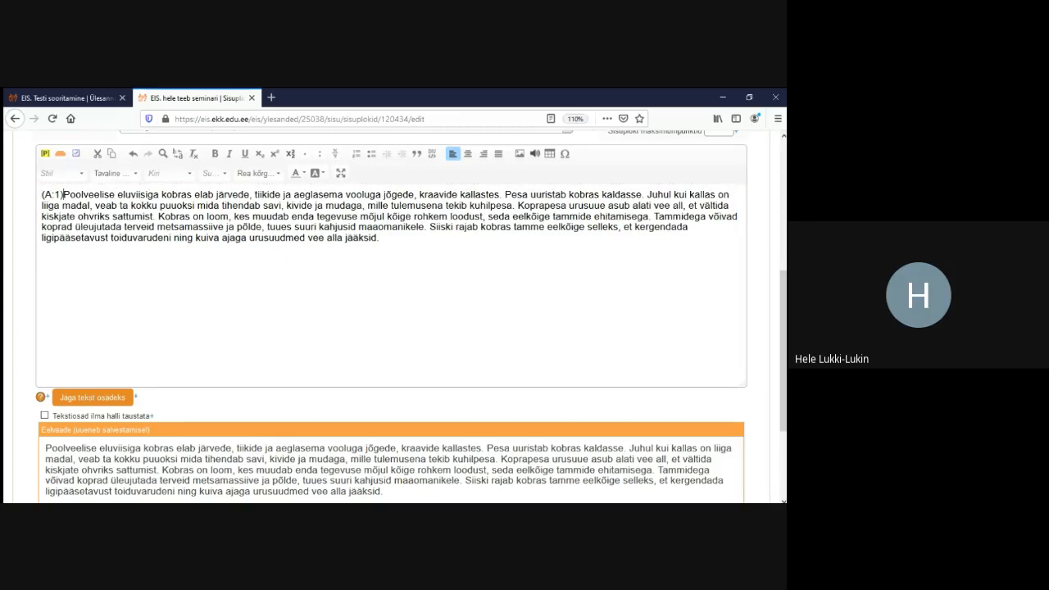
pyautogui.click(63, 194)
pyautogui.press('BackSpace')
pyautogui.press('BackSpace')
pyautogui.press('BackSpace')
pyautogui.press('BackSpace')
pyautogui.press('BackSpace')
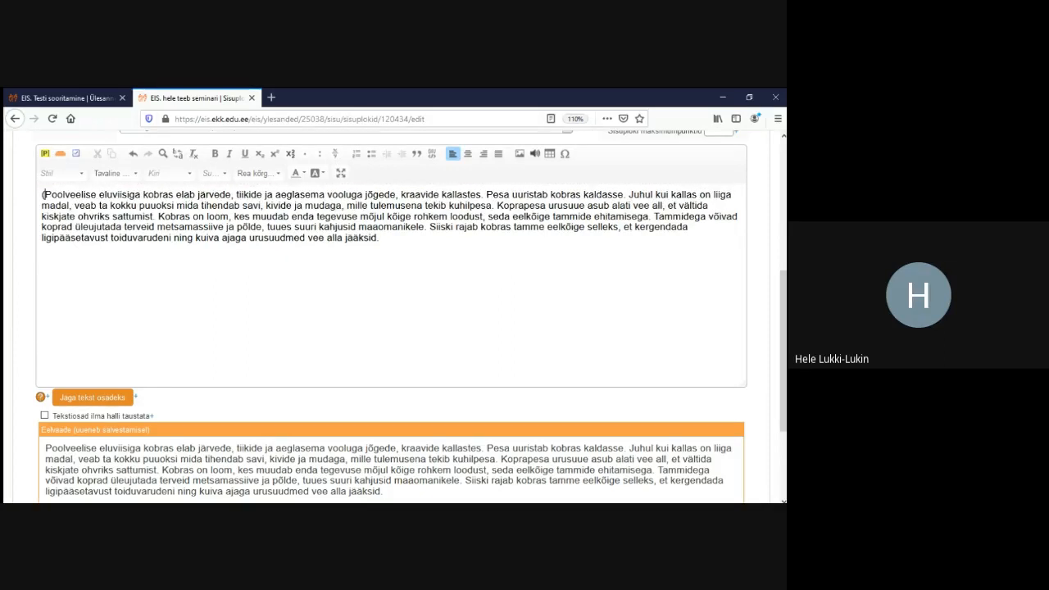
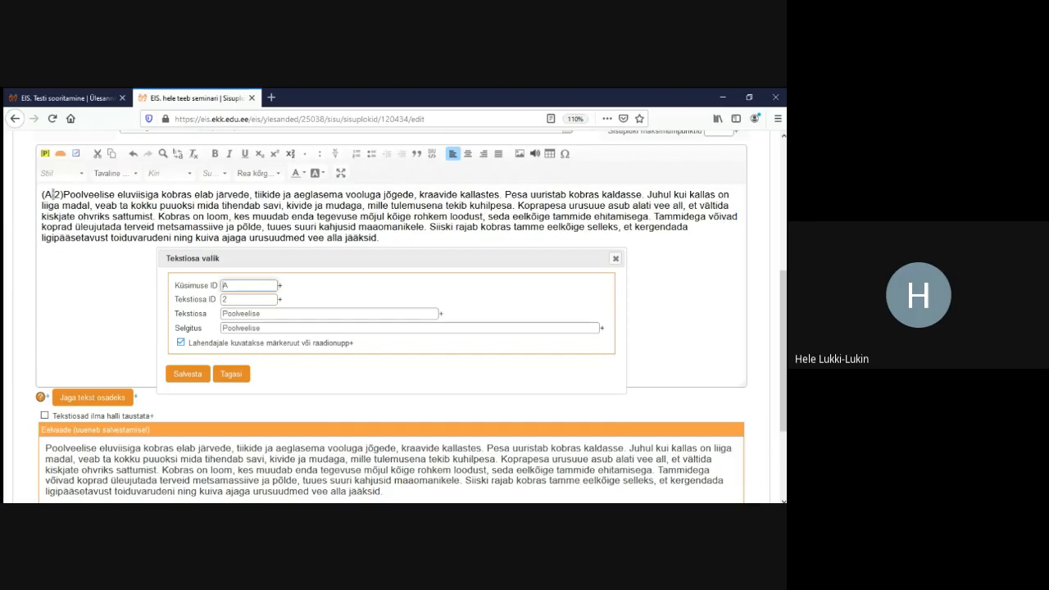
# Close the text-part settings, delete the (A:2) marker from the beaver paragraph, and save
pyautogui.click(616, 258)
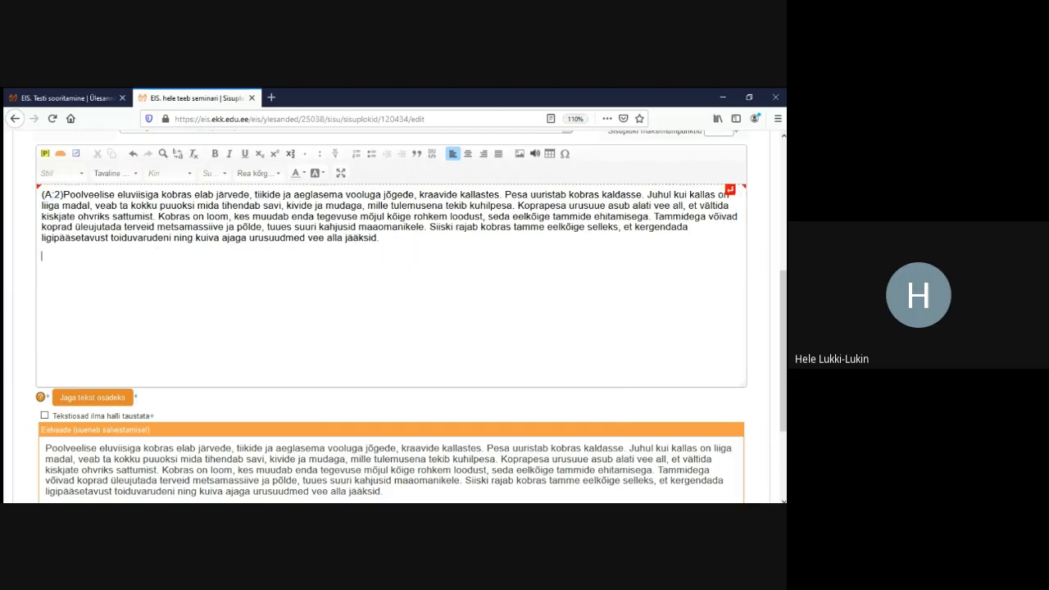
pyautogui.click(63, 195)
pyautogui.press('BackSpace')
pyautogui.press('BackSpace')
pyautogui.press('BackSpace')
pyautogui.press('BackSpace')
pyautogui.press('BackSpace')
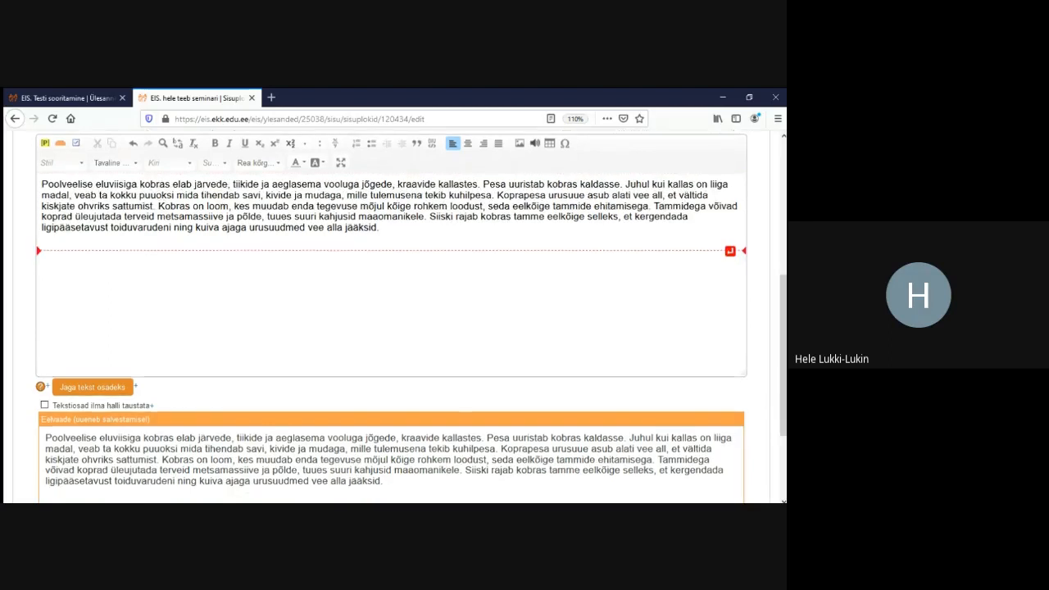
pyautogui.scroll(-3, 393, 327)
pyautogui.click(54, 407)
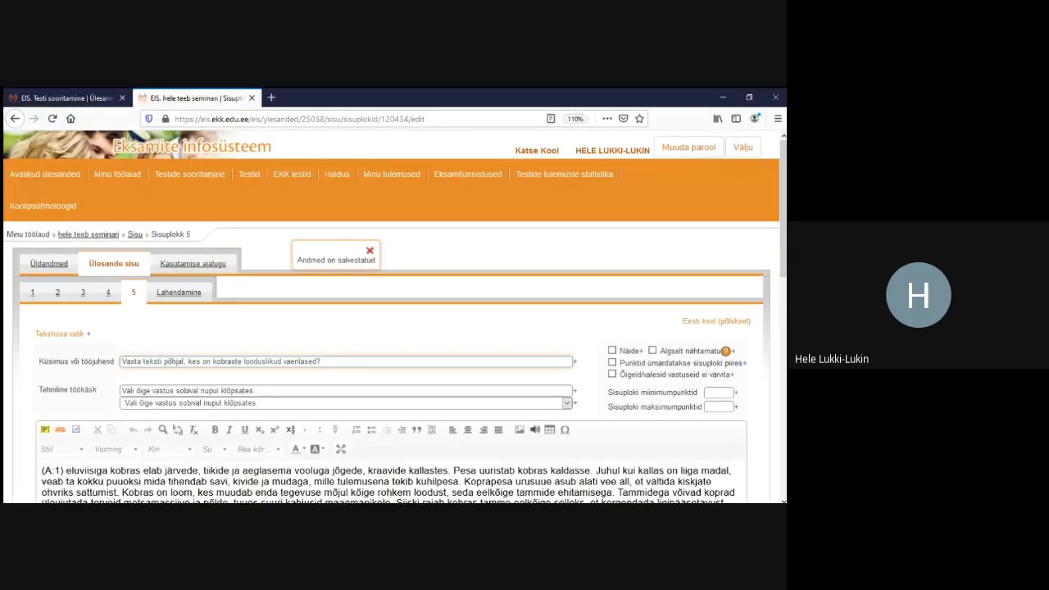
# Remove the leading (A:1) marker, save, and bring up the 'Jaga tekst osadeks' options
pyautogui.scroll(-3, 393, 328)
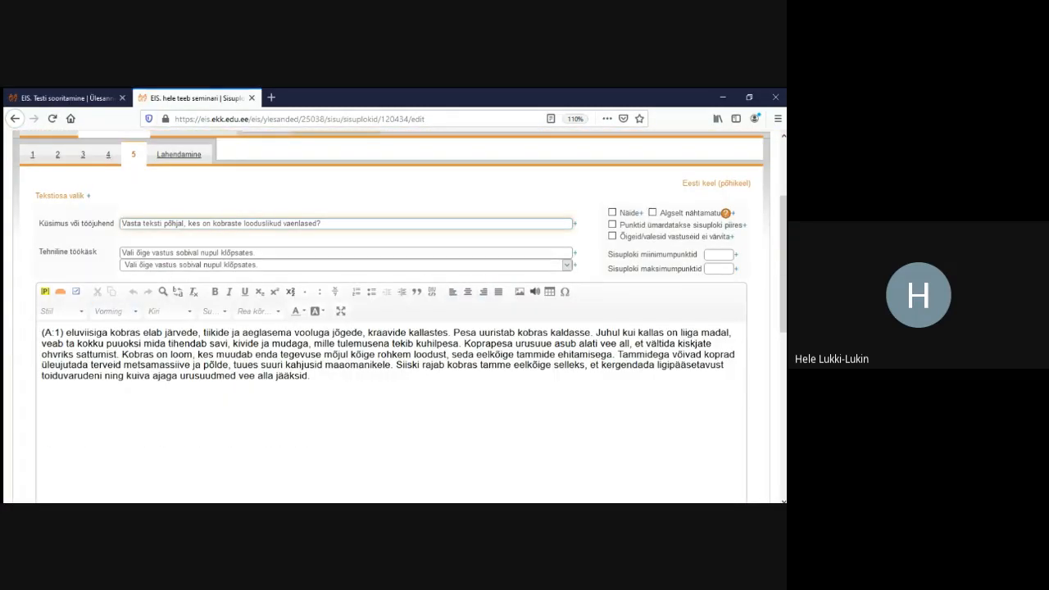
pyautogui.press('BackSpace')
pyautogui.press('BackSpace')
pyautogui.press('BackSpace')
pyautogui.press('BackSpace')
pyautogui.press('BackSpace')
pyautogui.press('BackSpace')
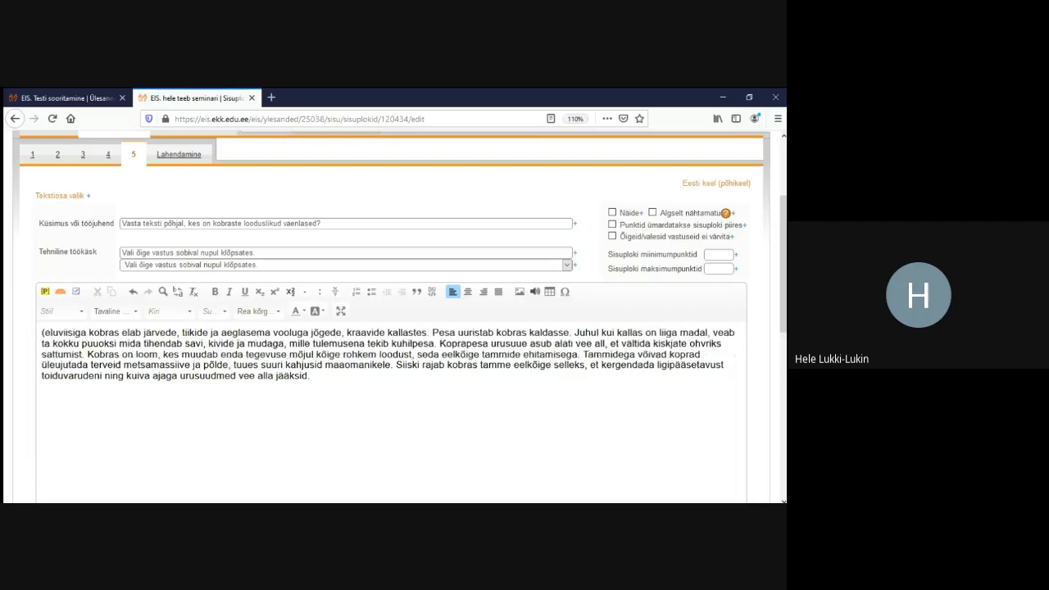
pyautogui.scroll(-10, 393, 328)
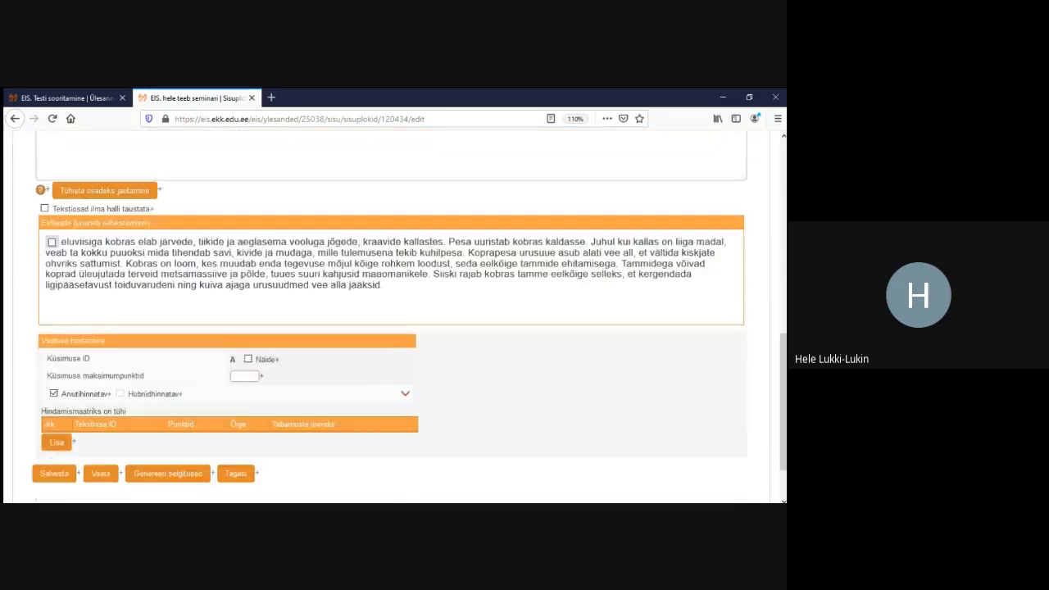
pyautogui.click(54, 408)
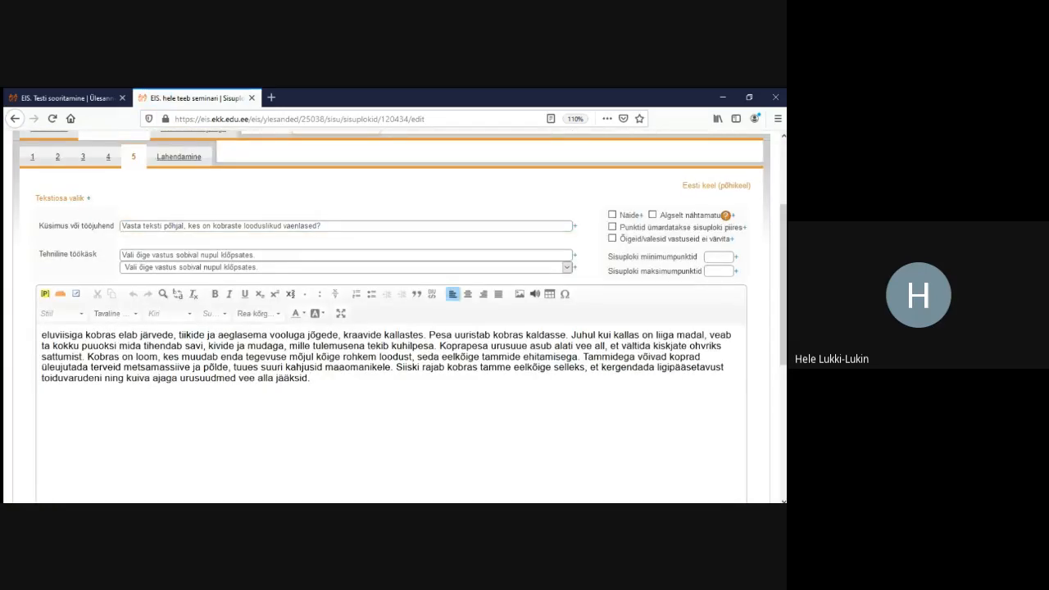
pyautogui.scroll(-2, 391, 353)
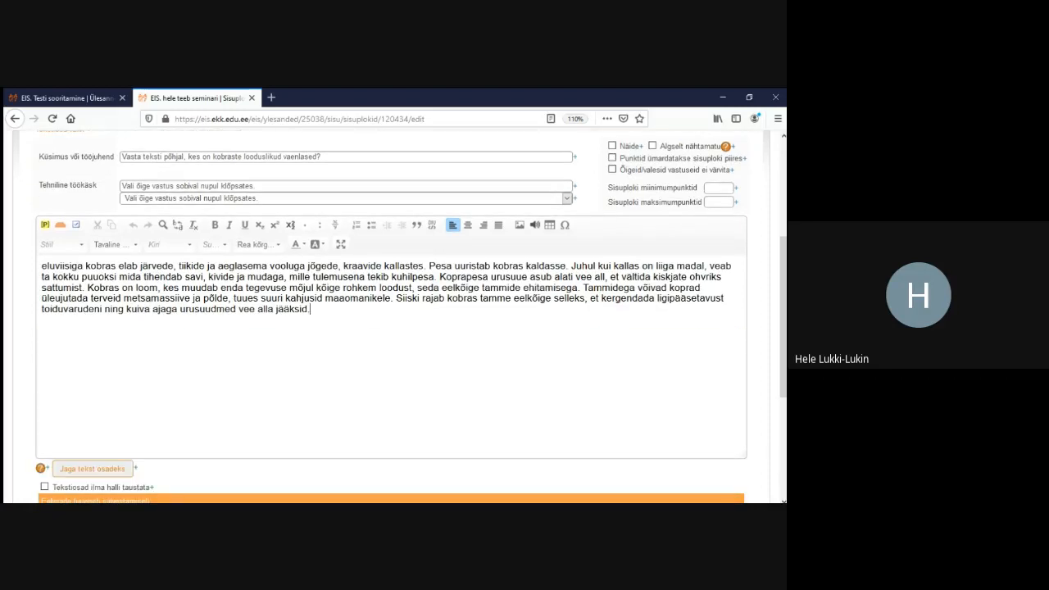
pyautogui.click(92, 468)
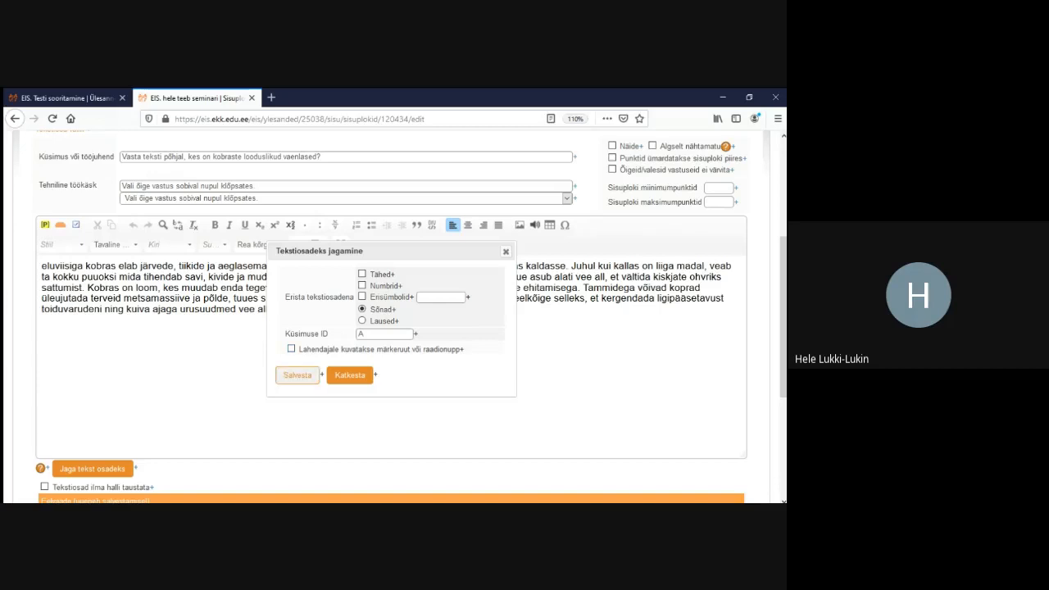
# Apply the word split from the dialog and save the text block again
pyautogui.click(297, 374)
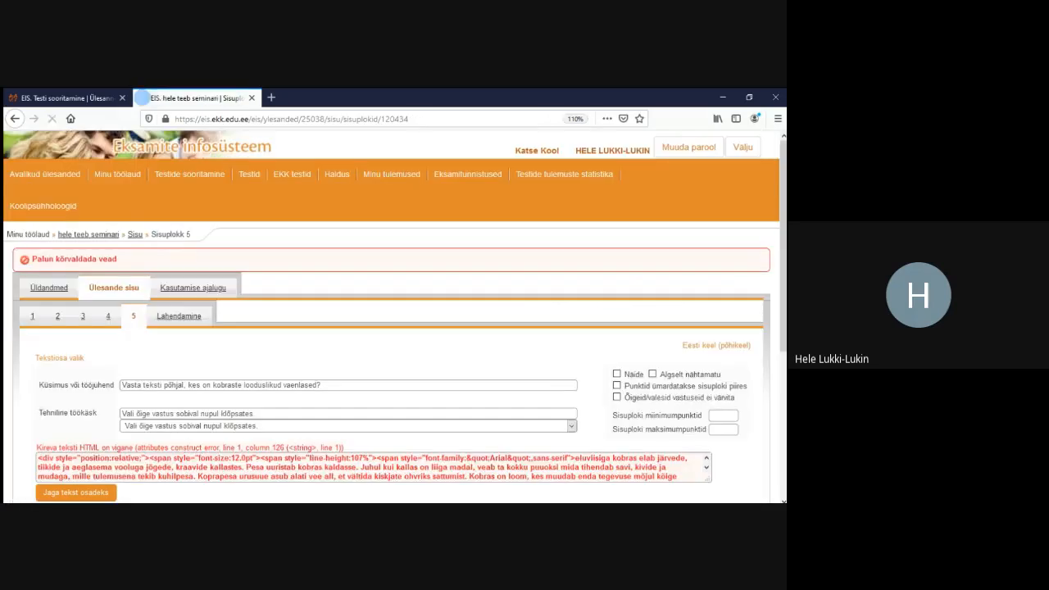
pyautogui.scroll(-5, 392, 328)
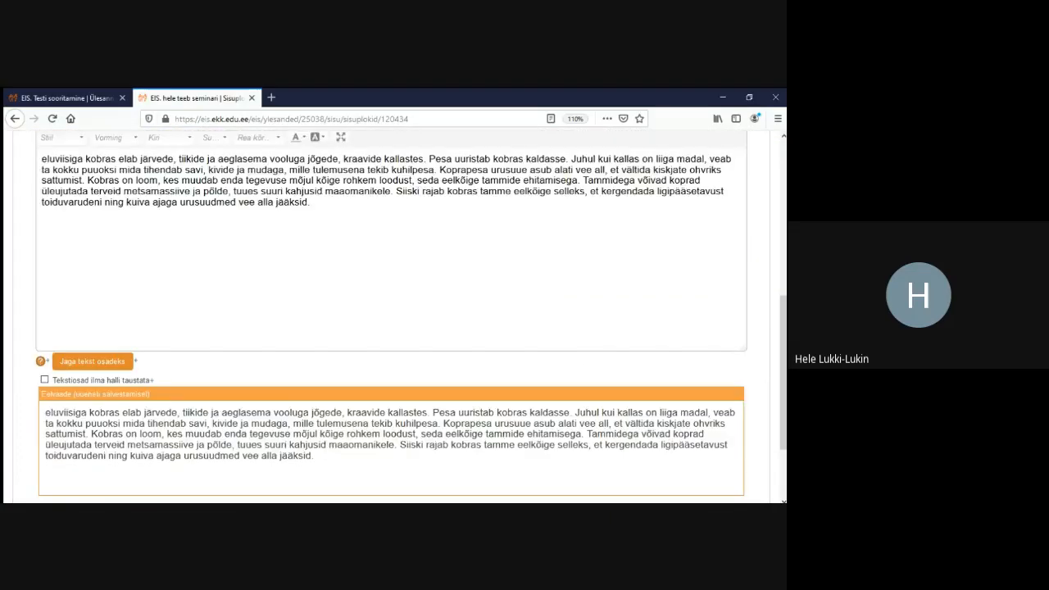
pyautogui.scroll(5, 392, 328)
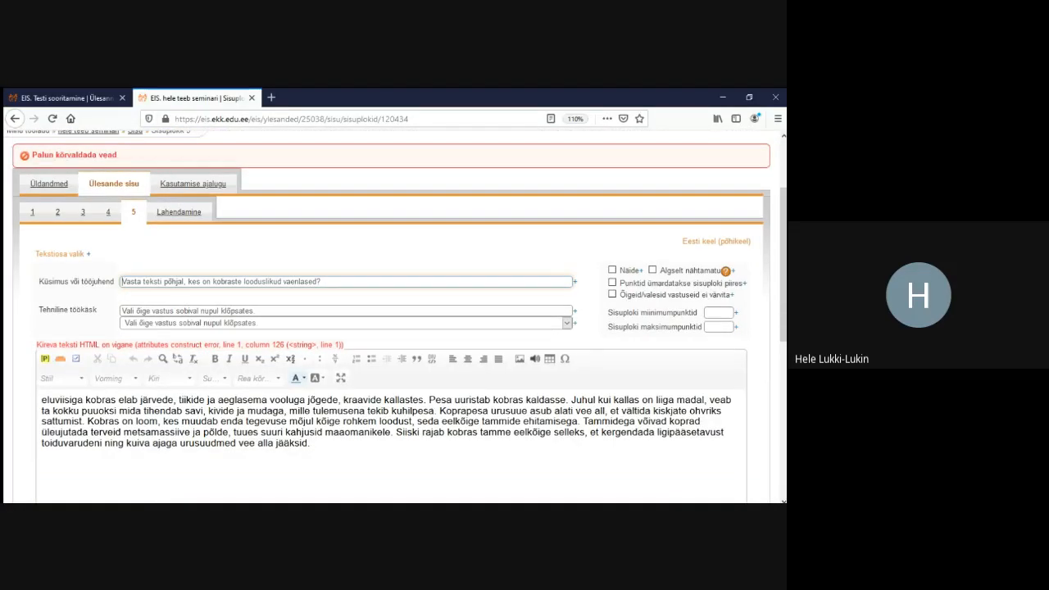
pyautogui.scroll(-2, 392, 328)
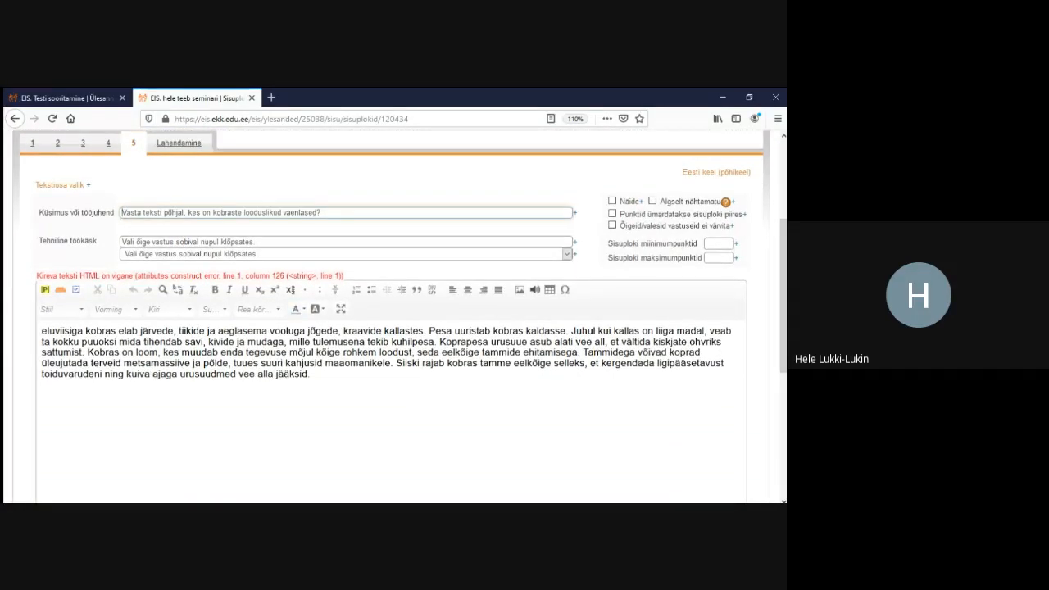
pyautogui.scroll(-6, 392, 327)
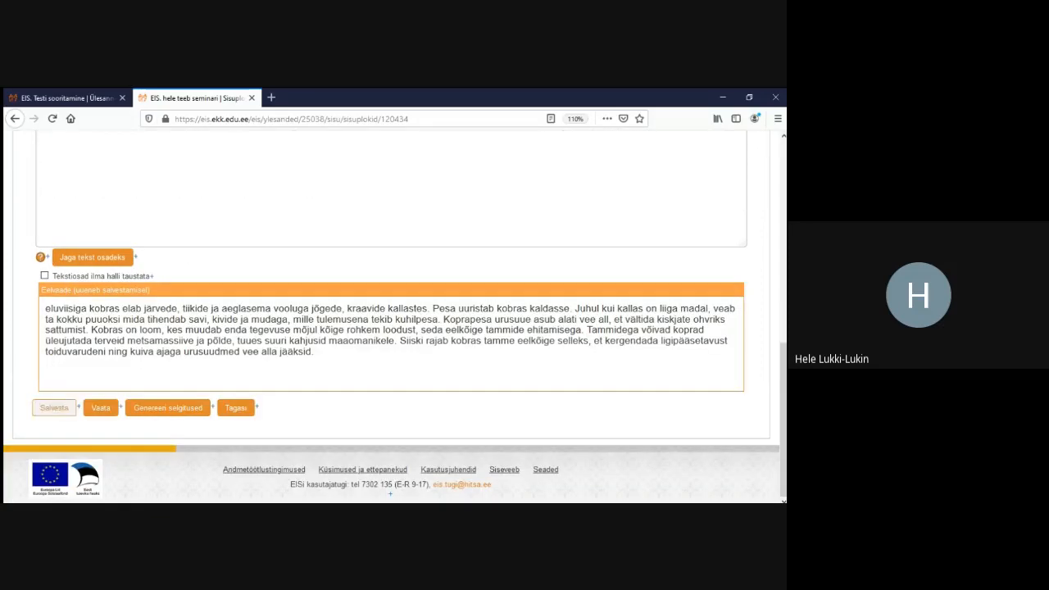
pyautogui.click(55, 407)
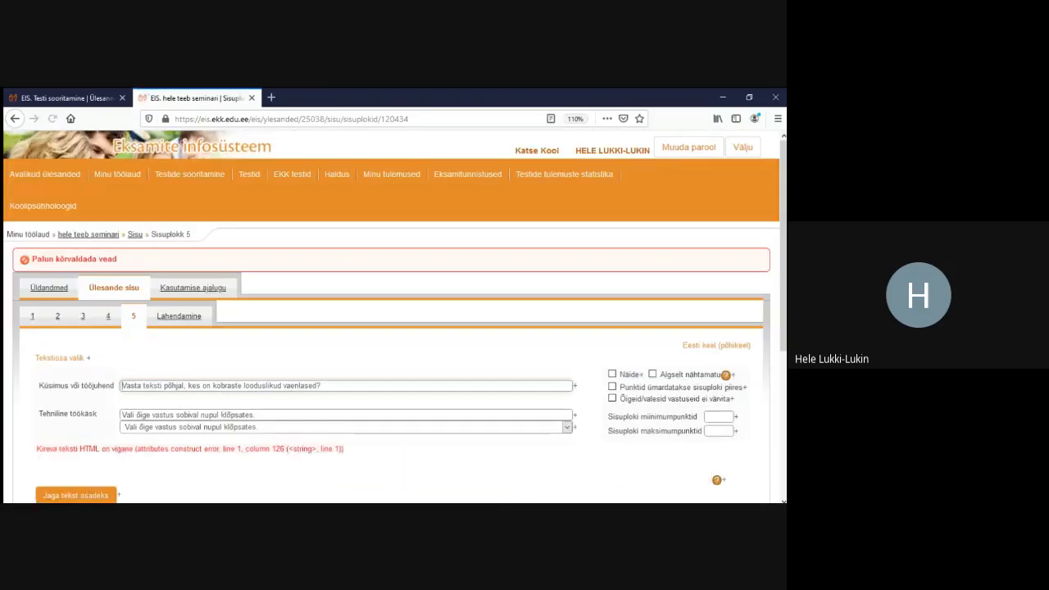
pyautogui.scroll(-3, 392, 328)
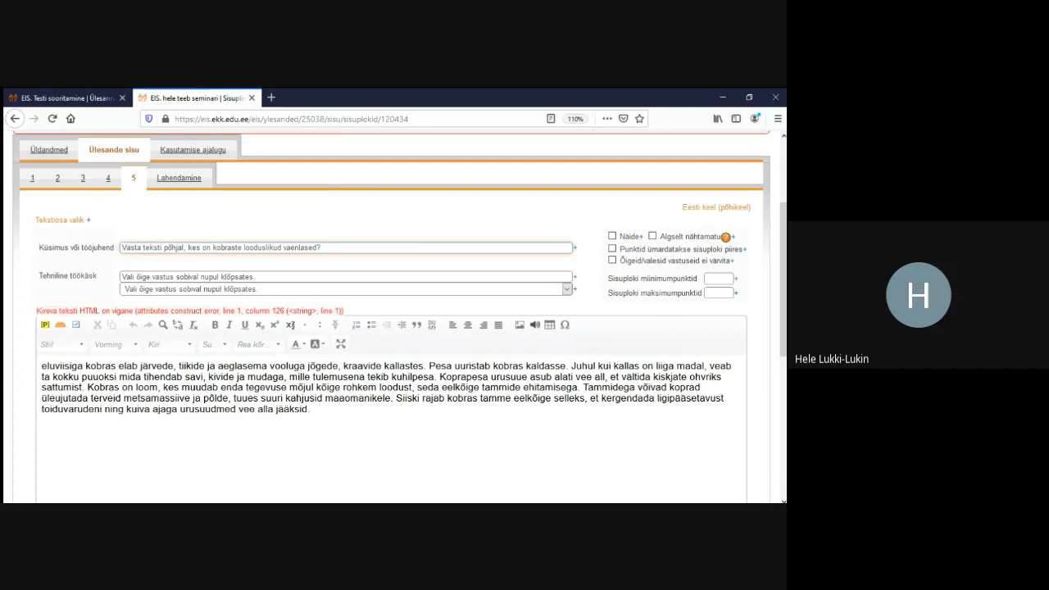
# Delete all content from the editor and save the emptied block, clearing the invalid-HTML error
pyautogui.hotkey('ctrl', 'a')
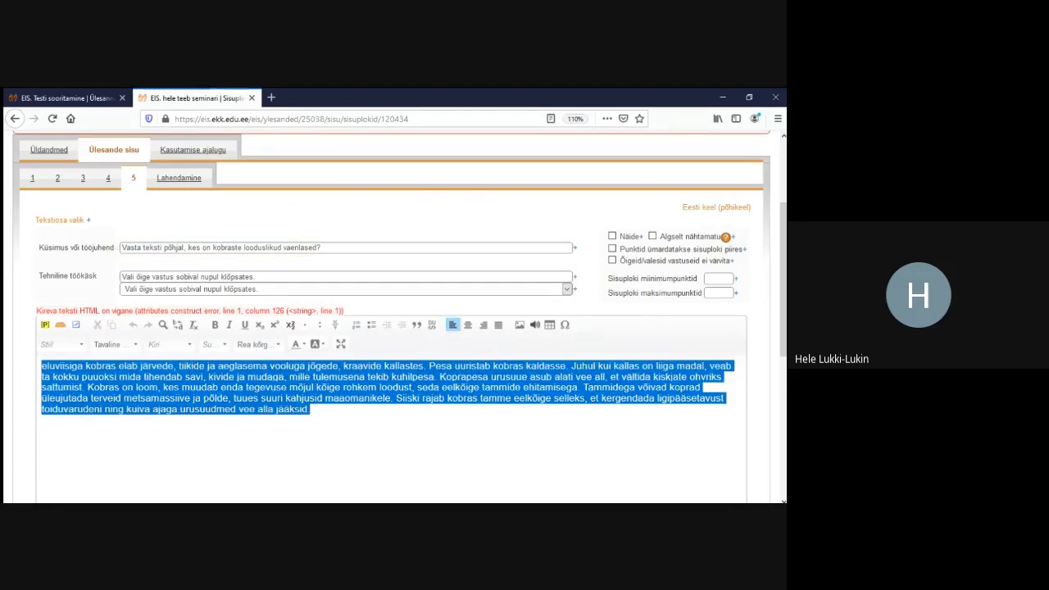
pyautogui.press('Delete')
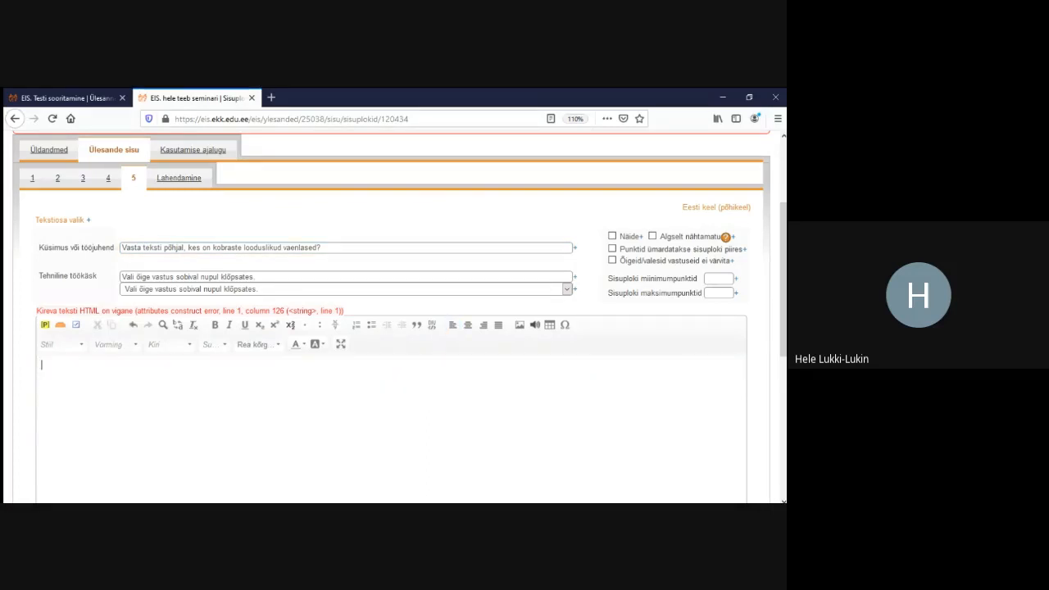
pyautogui.scroll(2, 392, 328)
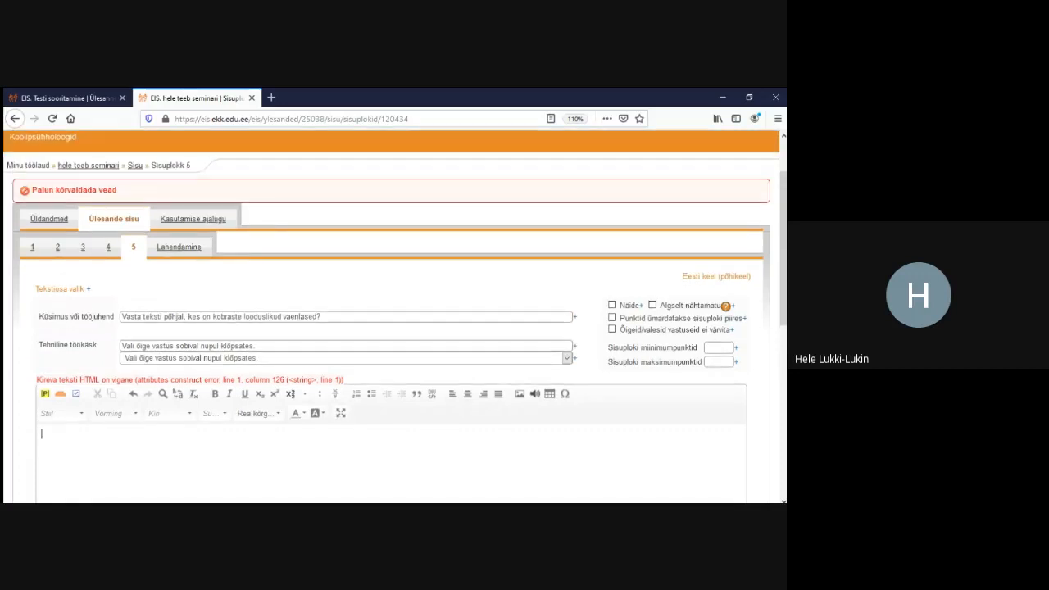
pyautogui.hotkey('ctrl', 'a')
pyautogui.press('Delete')
pyautogui.scroll(-1, 394, 327)
pyautogui.scroll(-10, 393, 328)
pyautogui.click(54, 407)
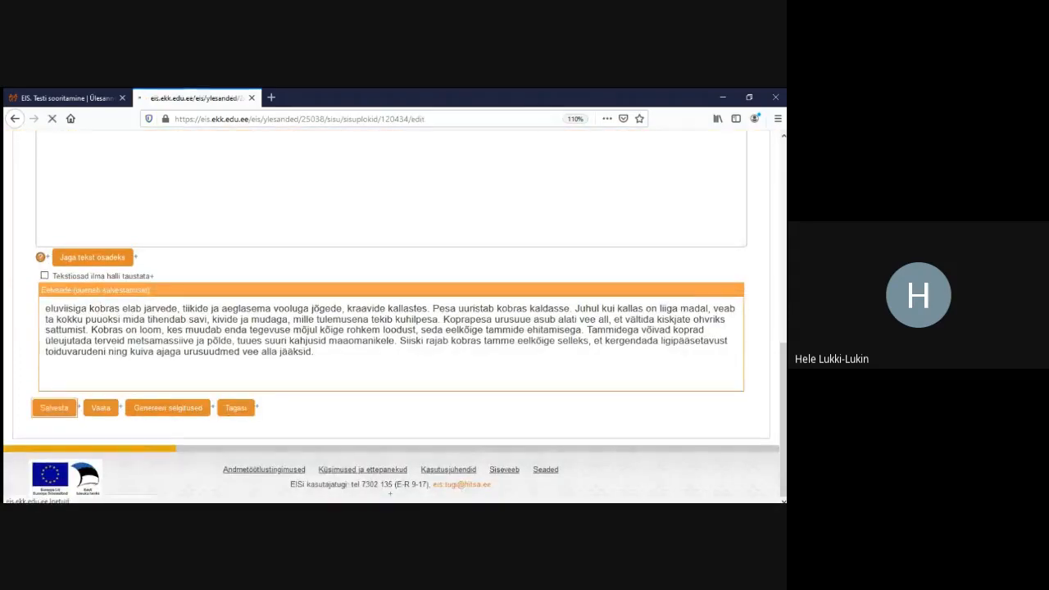
pyautogui.scroll(-5, 393, 328)
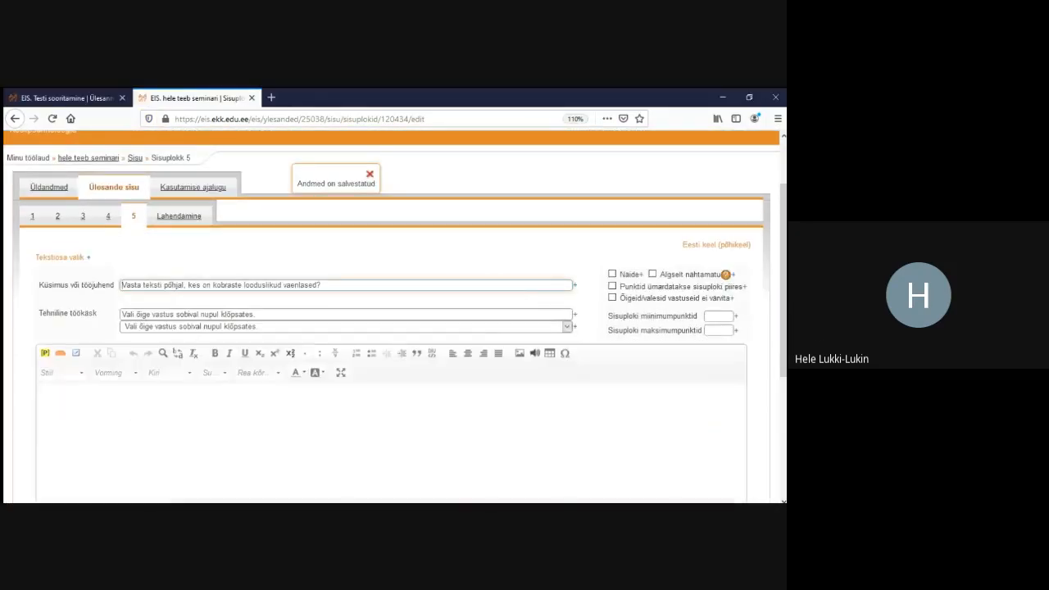
pyautogui.scroll(5, 393, 328)
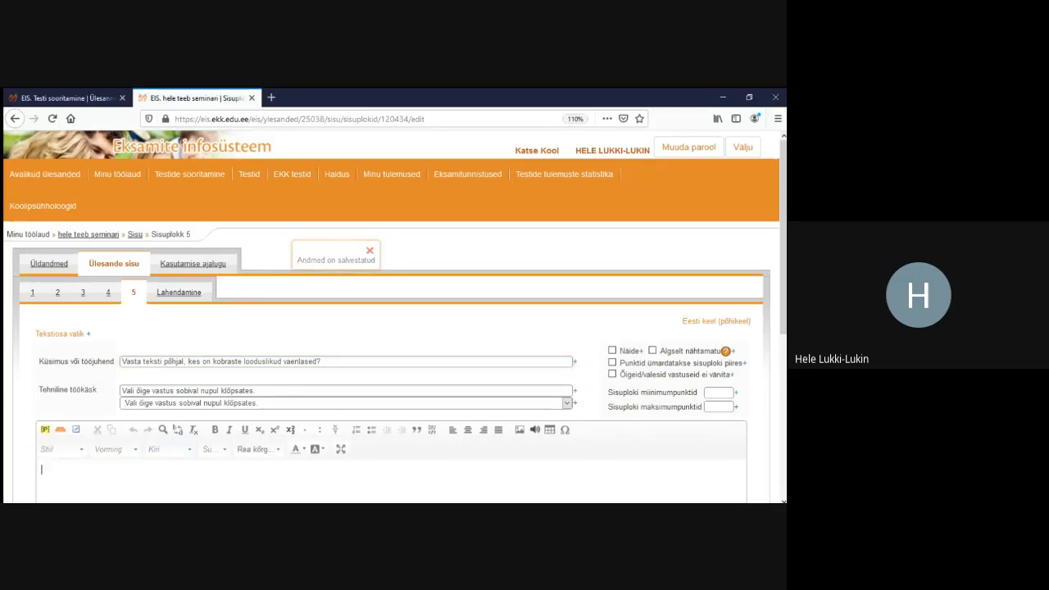
# Paste the beaver paragraph back, save, and split it into words (A:1)–(A:91) under question A
pyautogui.write('Poolveelise eluviisiga kobras elab järvede, tiikide ja aeglasema vooluga jõgede, kraavide kallastes. Pesa uuristab kobras kaldasse. Juhul kui kallas on liiga madal, veab ta kokku puuoksi mida tihendab savi, kivide ja mudaga, mille tulemusena tekib kuhilpesa. Koprapesa urusuue asub alati vee all, et vältida kiskjate ohvriks sattumist. Kobras on loom, kes muudab enda tegevuse mõjul kõige rohkem loodust, seda eelkõige tammide ehitamisega. Tammidega võivad koprad üleujutada terveid metsamassiive ja põlde, tuues suuri kahjusid maaomanikele. Siiski rajab kobras tamme eelkõige selleks, et kergendada ligipääsetavust toiduvarudeni ning kuiva ajaga urusuudmed vee alla jääksid.')
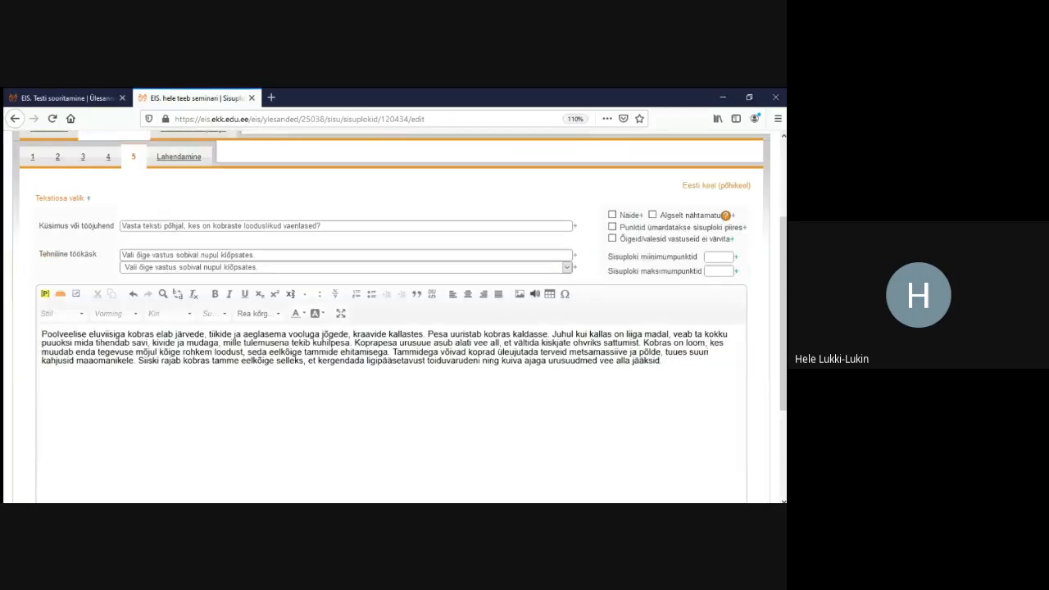
pyautogui.scroll(-3, 394, 328)
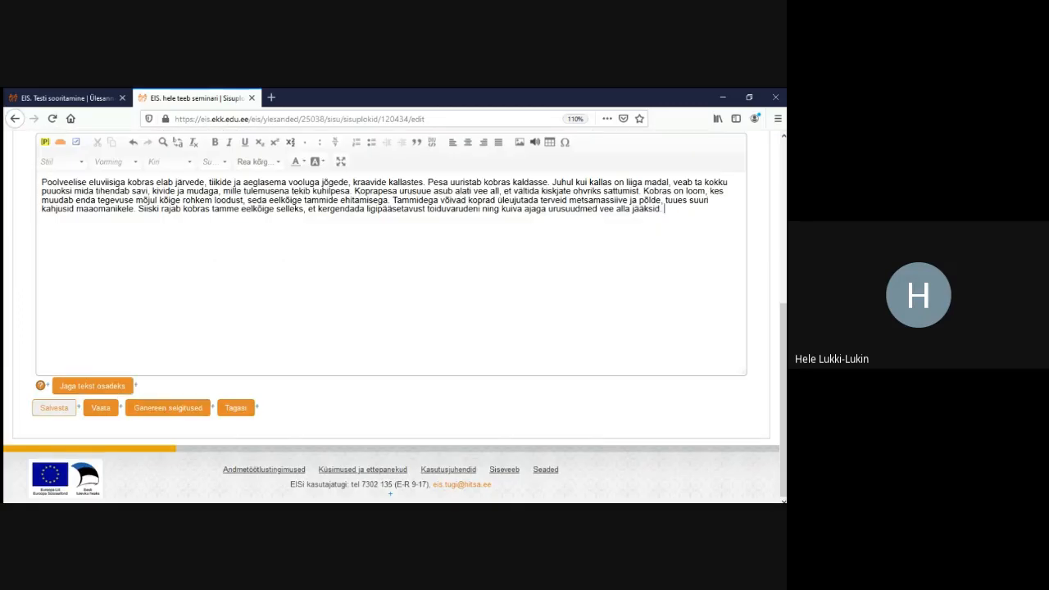
pyautogui.click(54, 407)
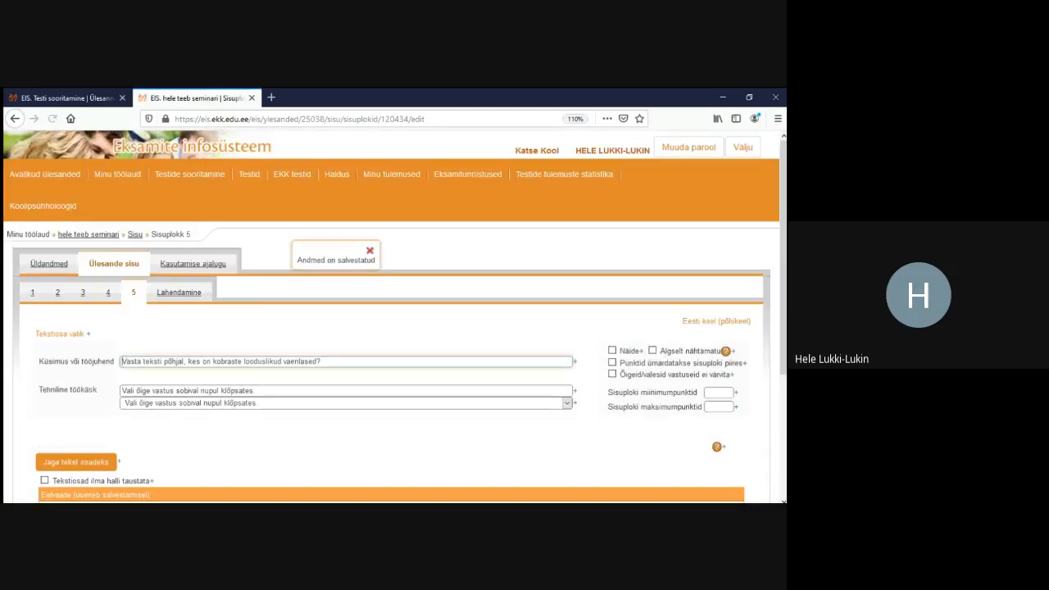
pyautogui.scroll(-3, 393, 316)
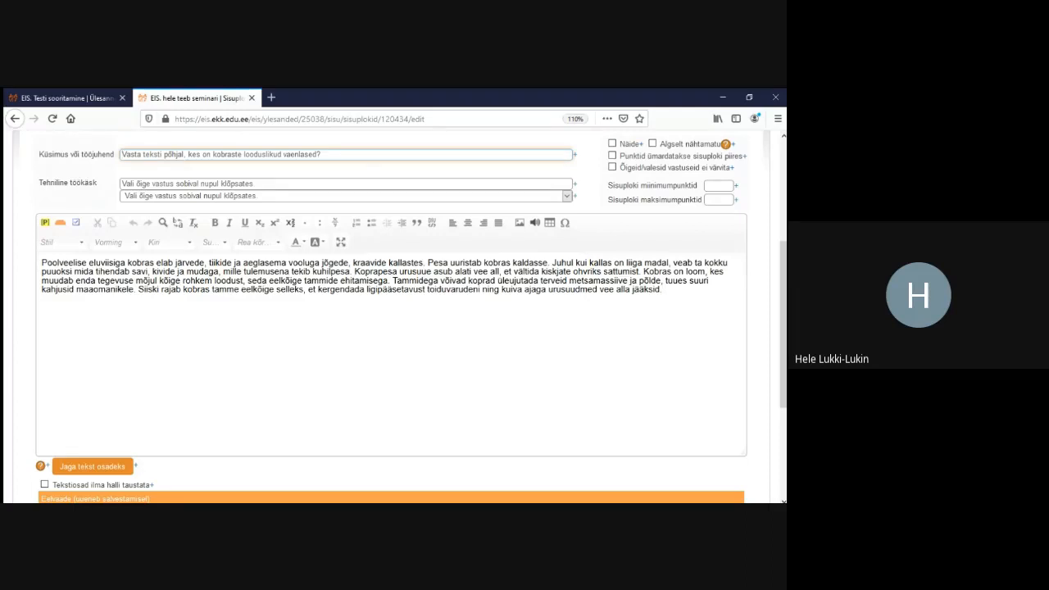
pyautogui.click(93, 467)
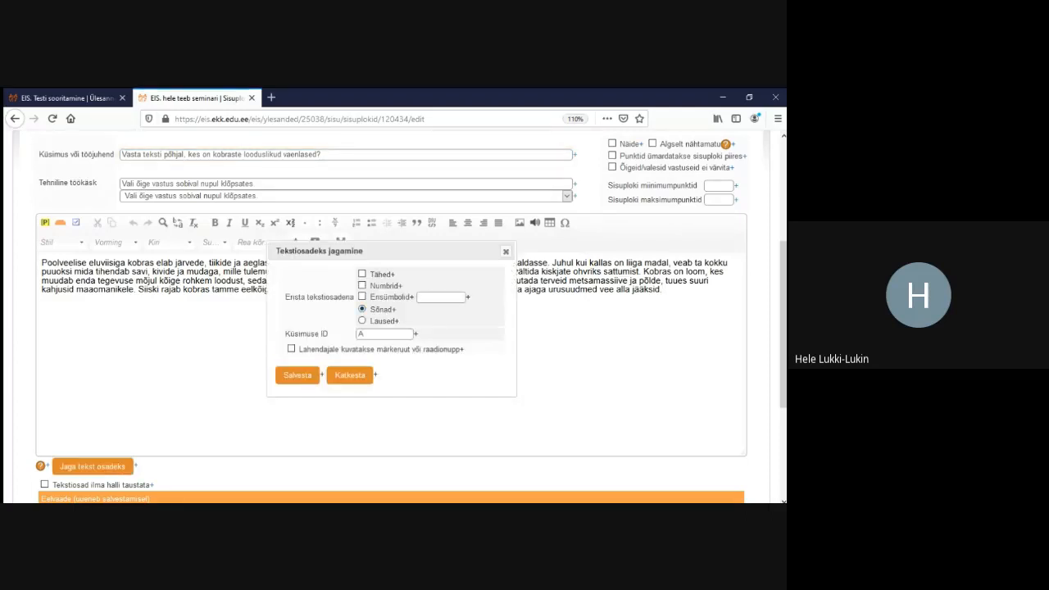
pyautogui.click(298, 375)
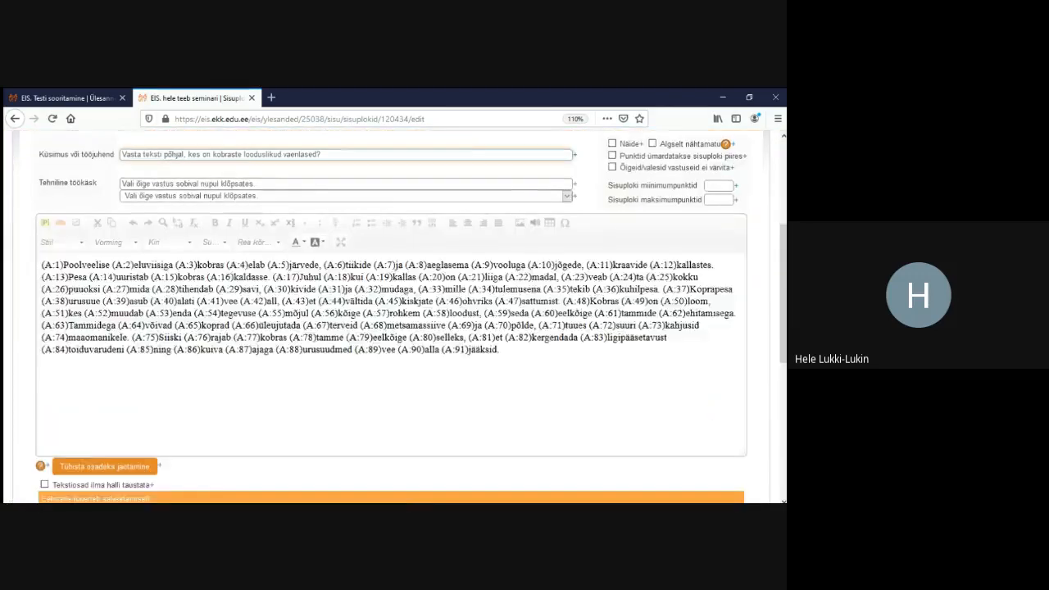
# Save the word-split text, then set the paragraph's line spacing to 1.6 and save again
pyautogui.scroll(-1, 394, 316)
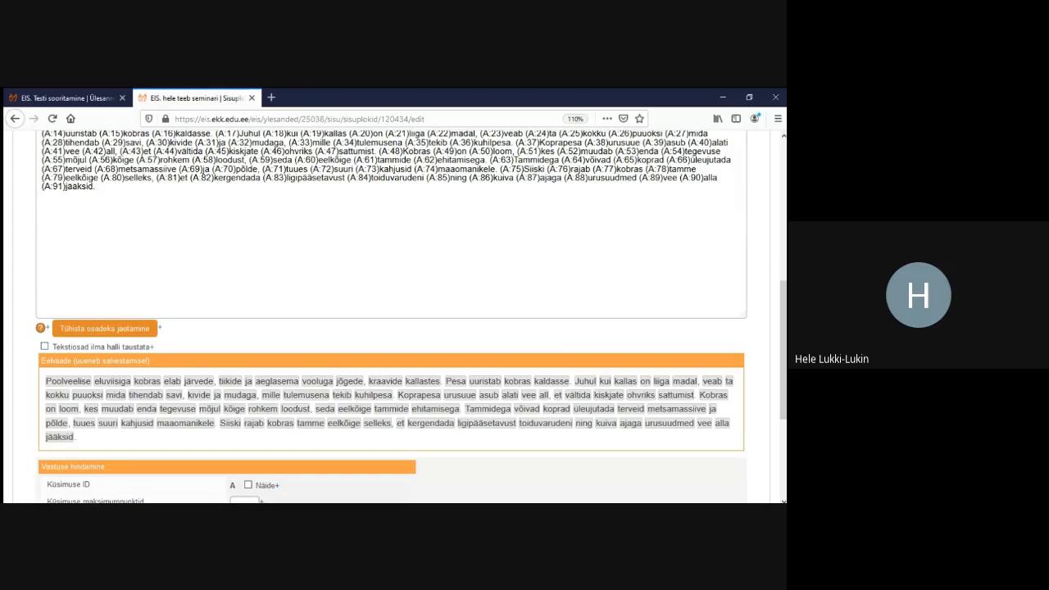
pyautogui.scroll(-5, 393, 315)
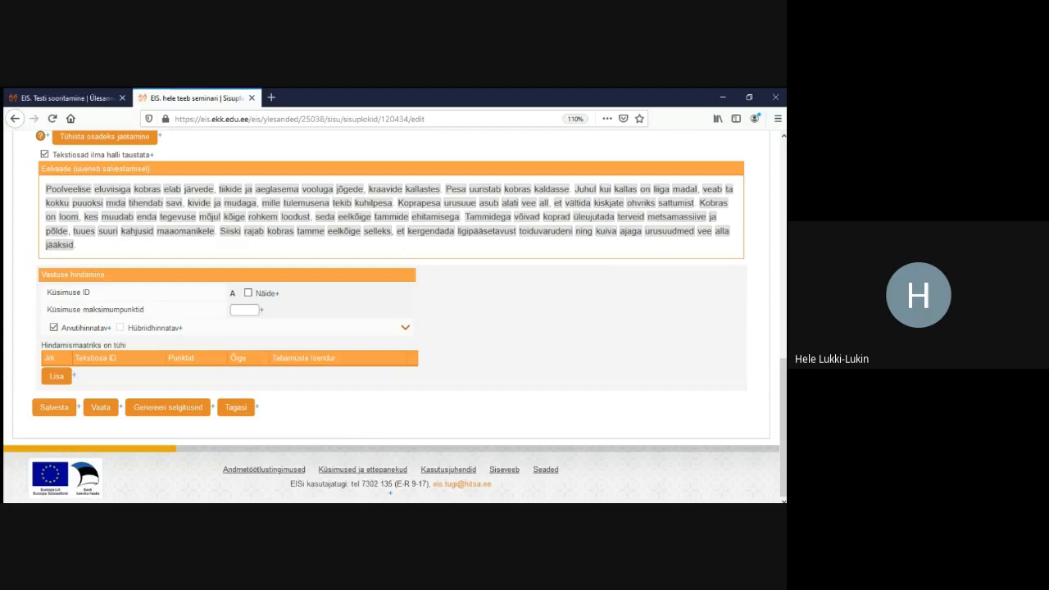
pyautogui.click(54, 407)
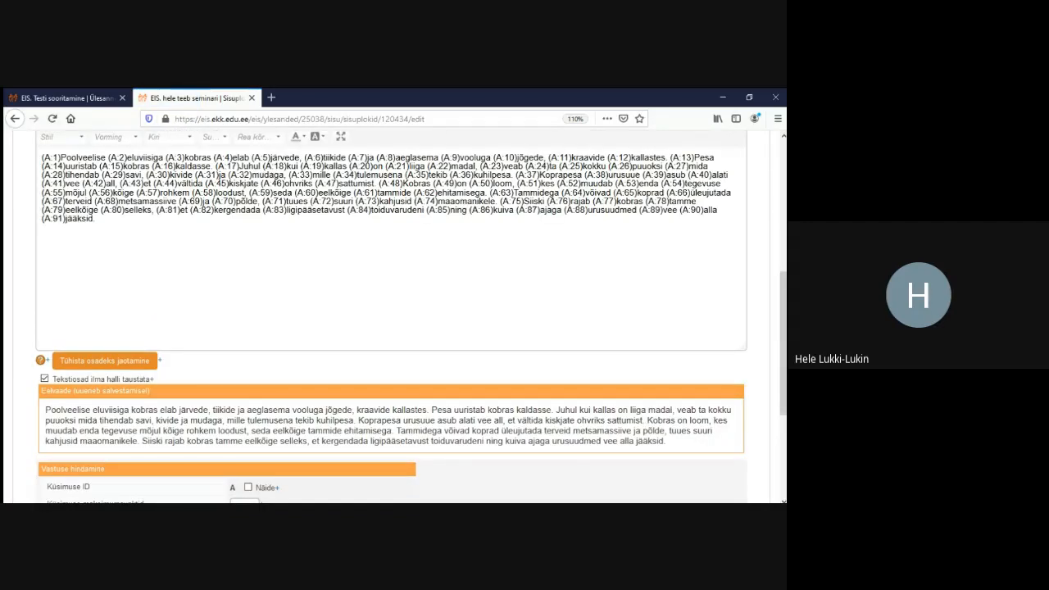
pyautogui.scroll(2, 393, 316)
pyautogui.moveTo(97, 287); pyautogui.dragTo(41, 226)
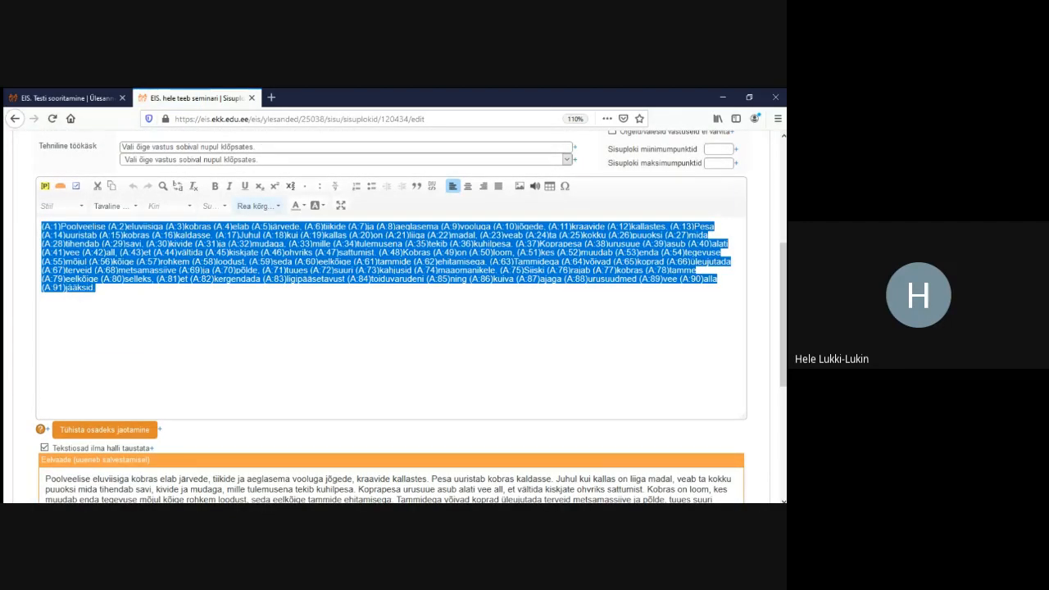
pyautogui.click(259, 206)
pyautogui.click(256, 247)
pyautogui.click(97, 327)
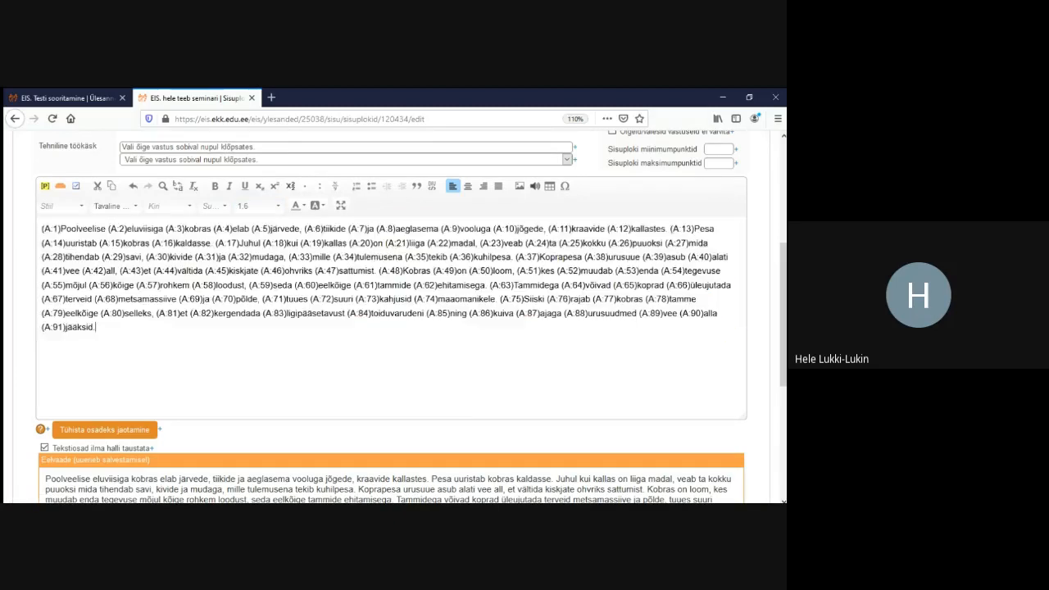
pyautogui.scroll(-5, 394, 328)
pyautogui.click(54, 407)
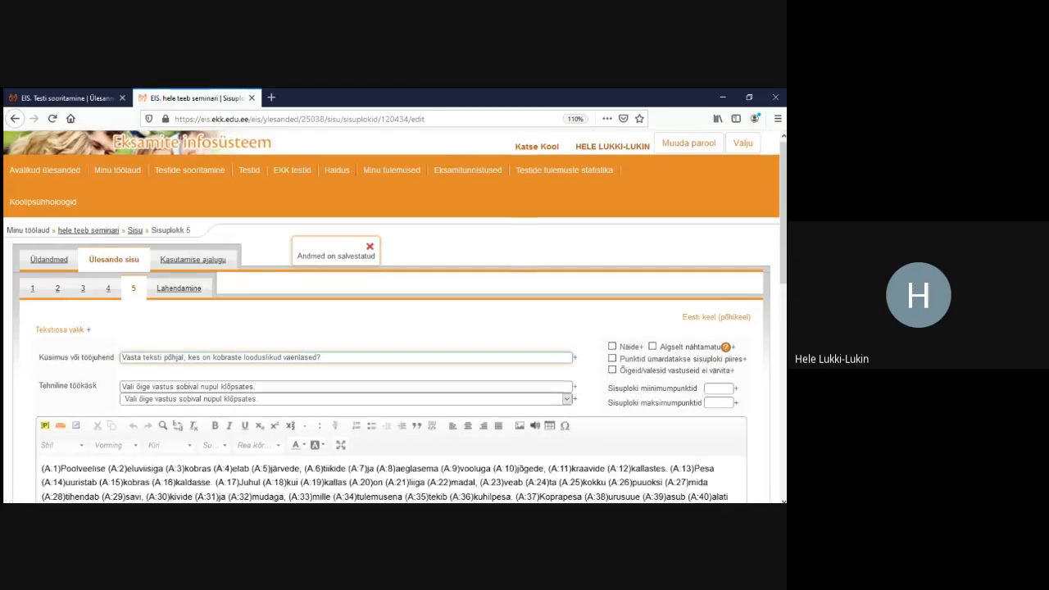
pyautogui.scroll(-5, 394, 328)
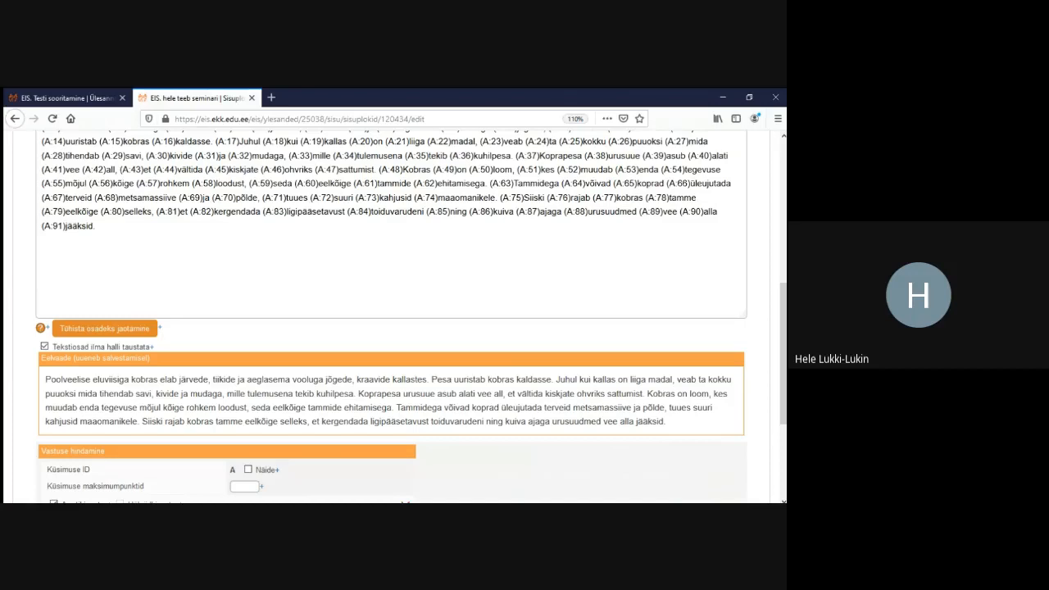
# Change text part 48, Kobras, to question ID b
pyautogui.click(389, 168)
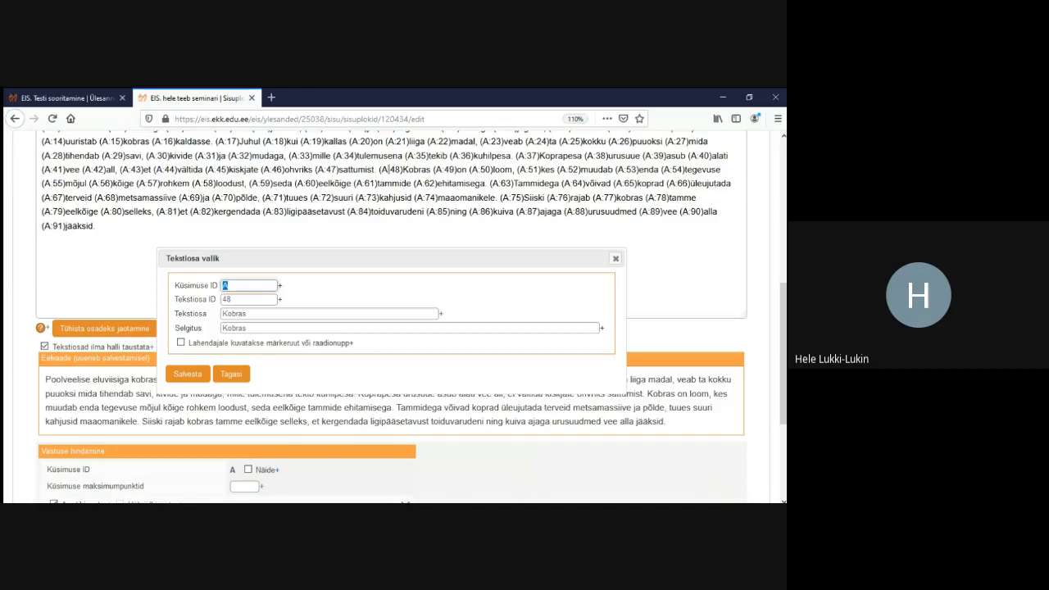
pyautogui.write('b')
pyautogui.click(188, 374)
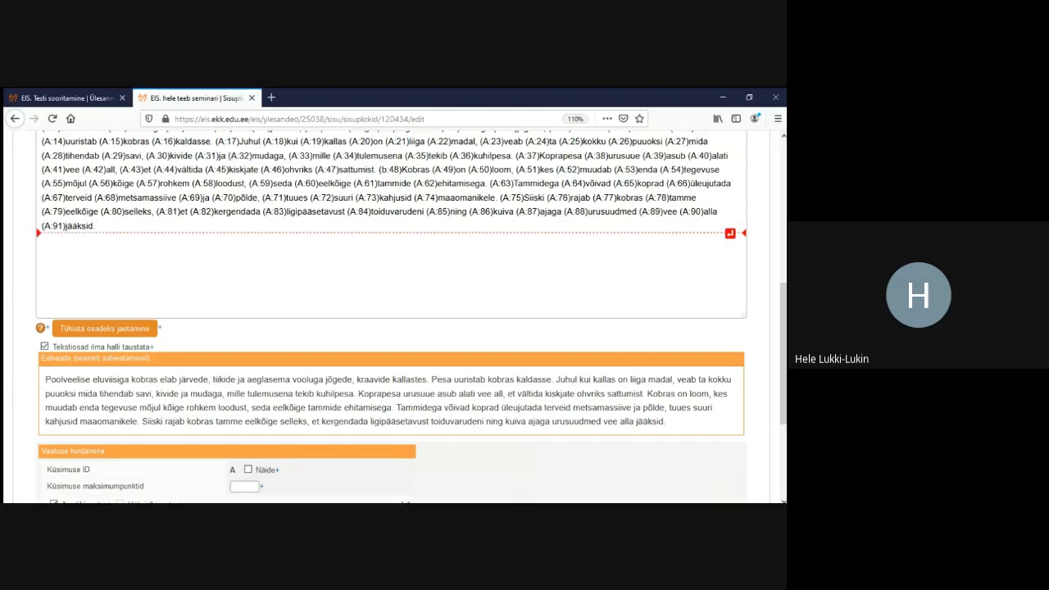
# Switch to the 'EIS. Testi sooritamine' page to view the beaver task's Ülesanne 2
pyautogui.scroll(5, 393, 312)
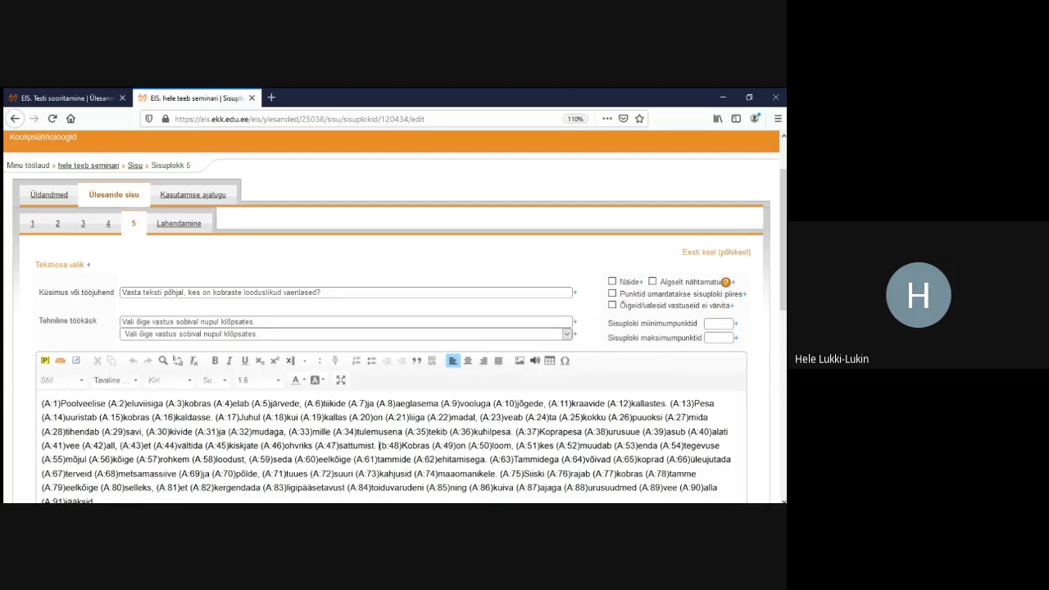
pyautogui.scroll(-3, 393, 317)
pyautogui.scroll(3, 393, 317)
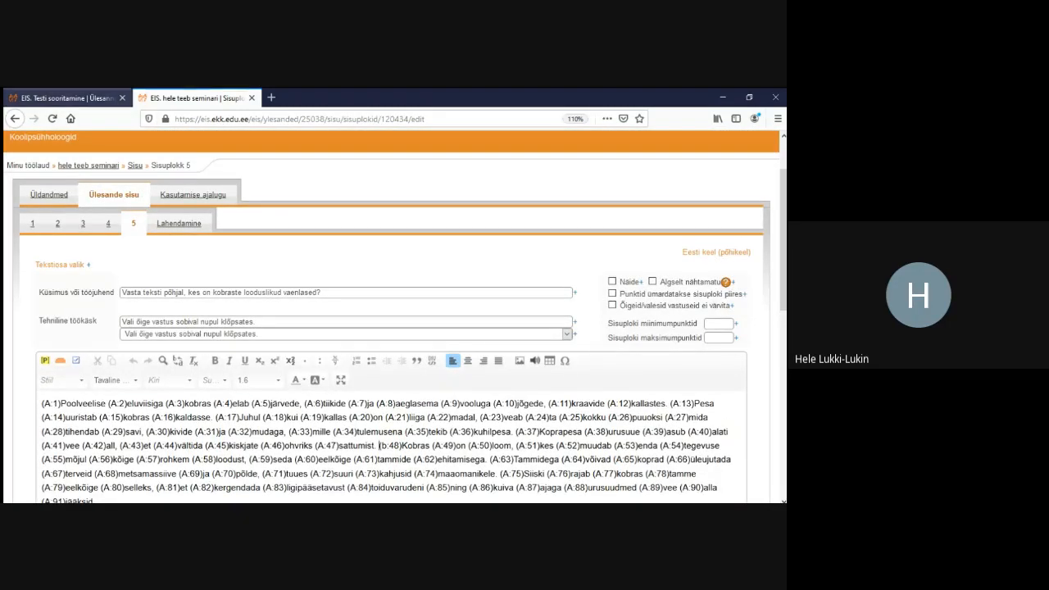
pyautogui.click(68, 99)
pyautogui.scroll(-10, 394, 317)
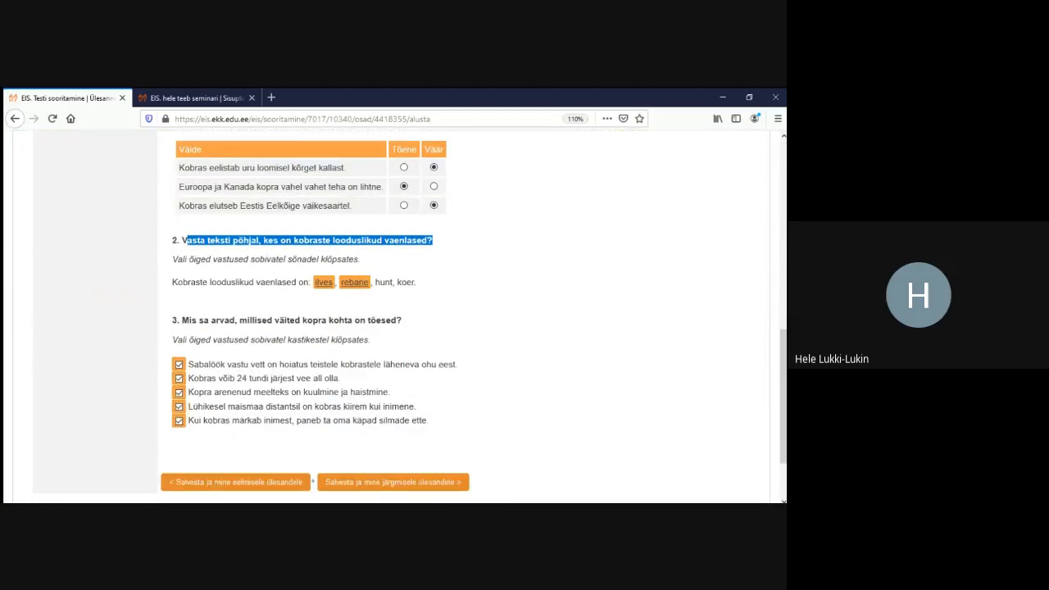
# Select question 3's five statements, then return to the task editor and select the paragraph
pyautogui.click(483, 259)
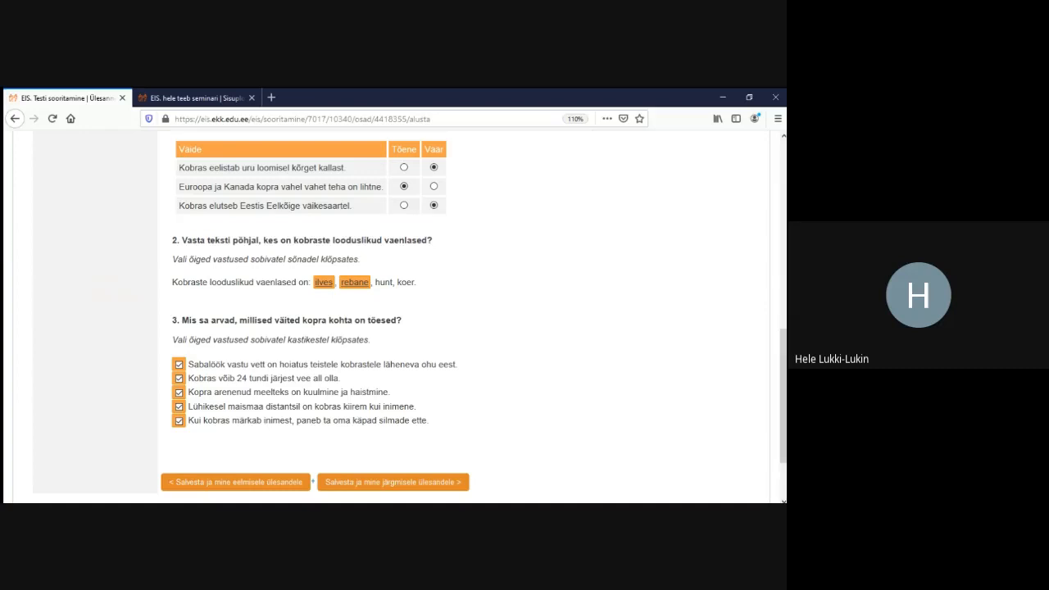
pyautogui.moveTo(429, 420); pyautogui.dragTo(187, 364)
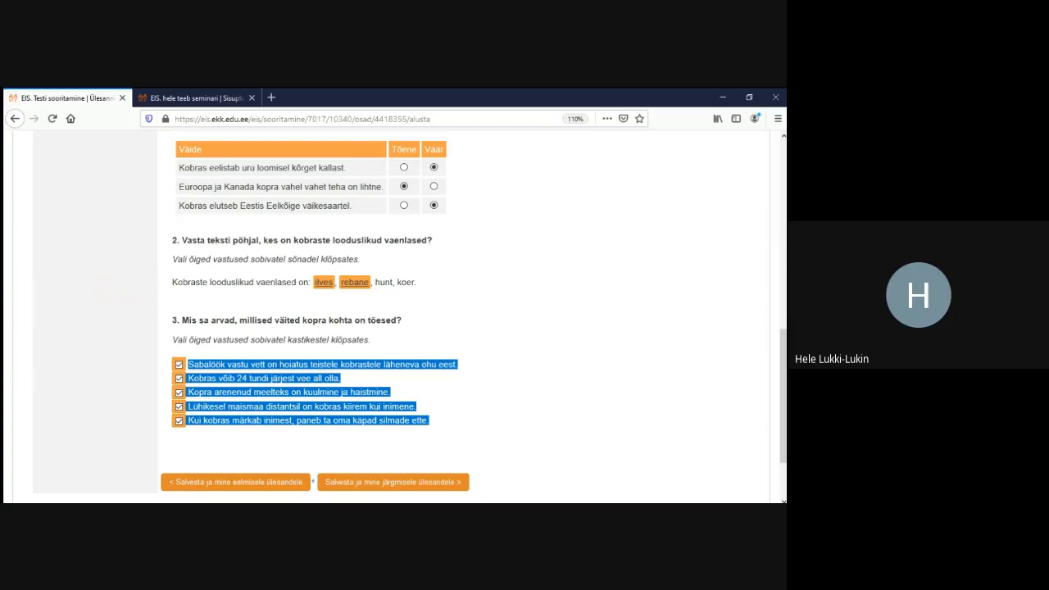
pyautogui.scroll(10, 395, 314)
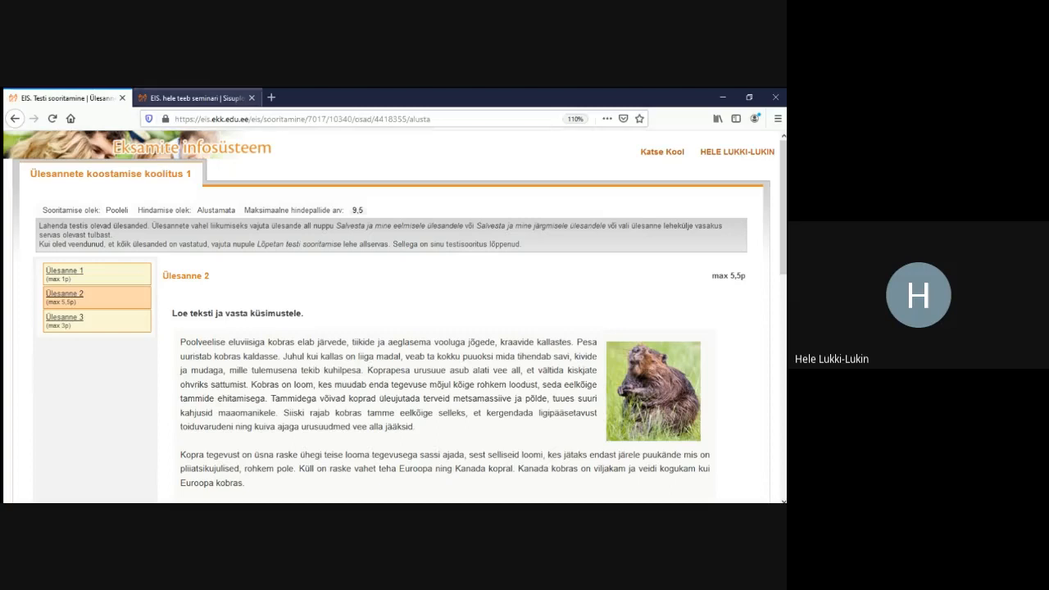
pyautogui.click(193, 97)
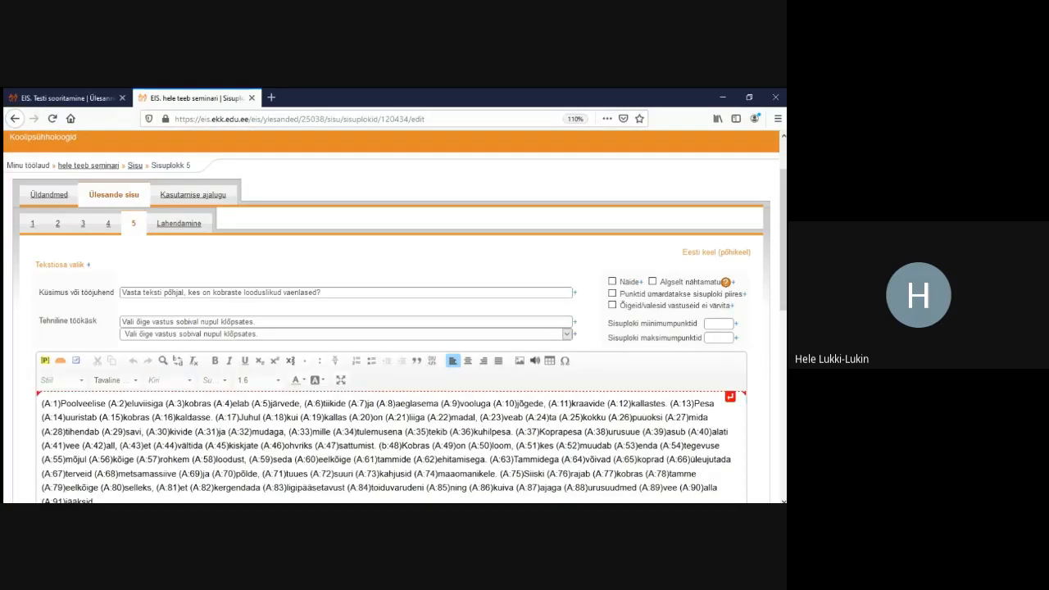
pyautogui.moveTo(41, 403); pyautogui.dragTo(327, 503)
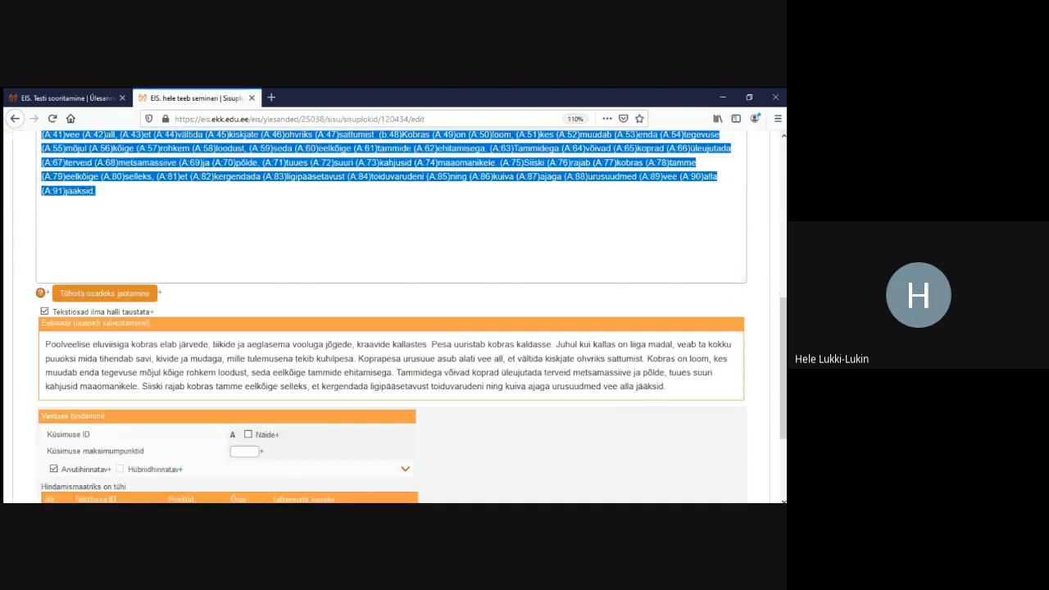
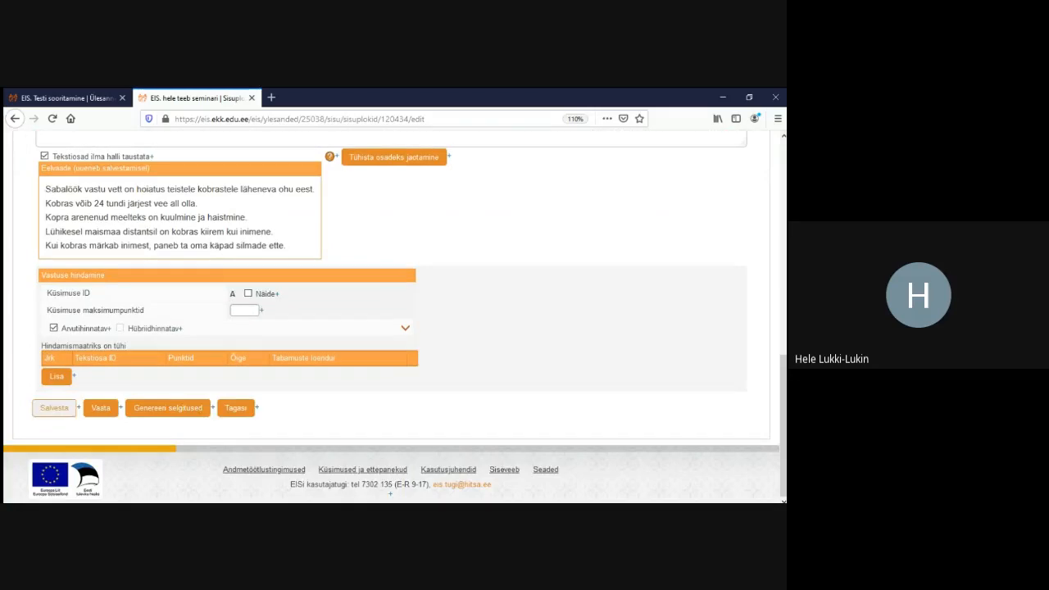
# Save content block 5 with its five beaver statements and scroll back up to the text editor
pyautogui.click(54, 408)
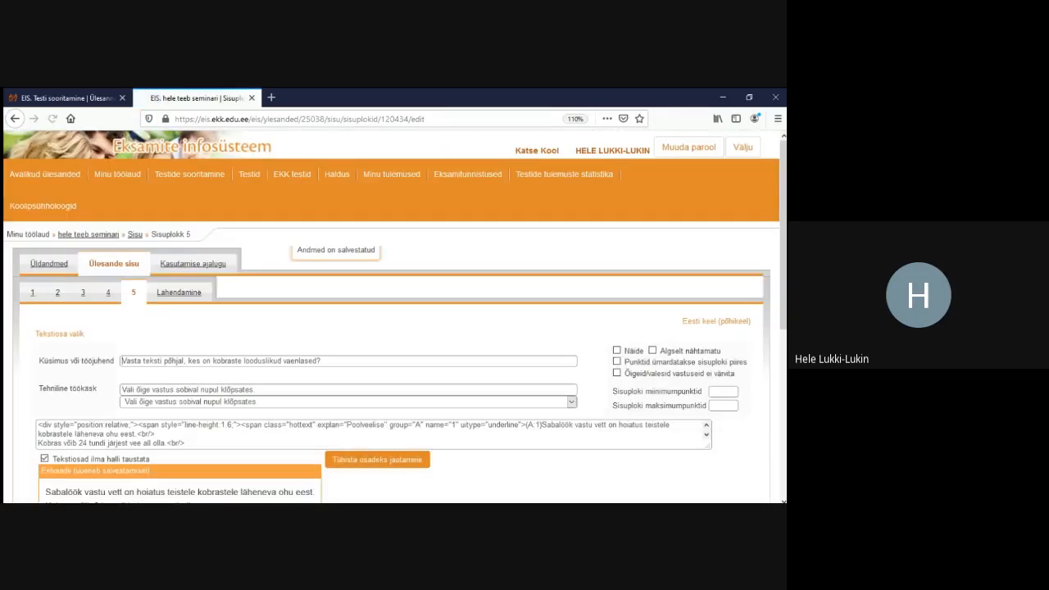
pyautogui.scroll(-5, 393, 328)
pyautogui.scroll(-1, 394, 318)
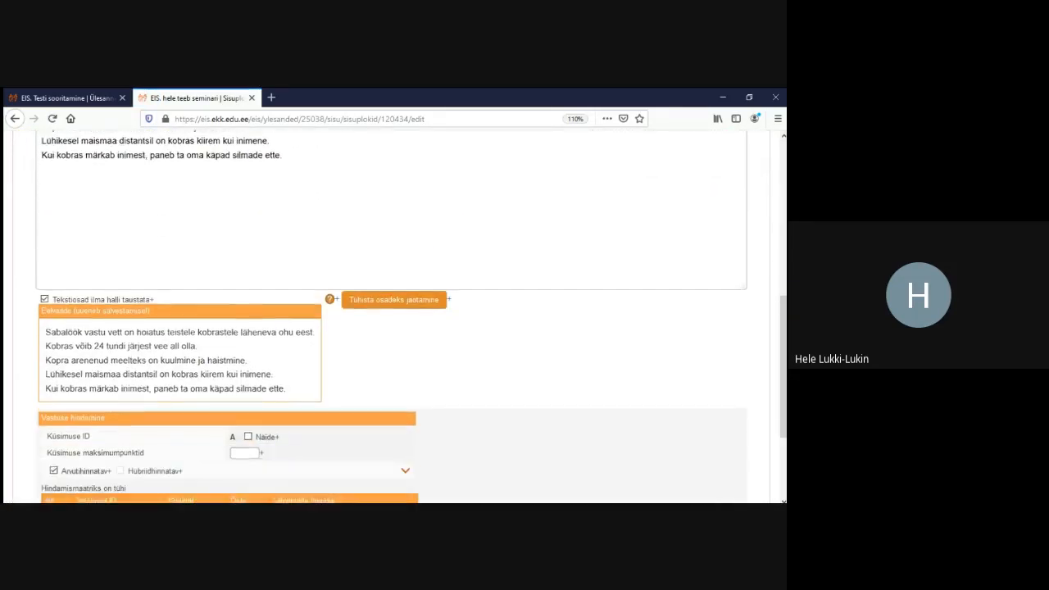
pyautogui.scroll(5, 394, 318)
# Mark the second and third beaver sentences as selectable text parts A:2 and A:3
pyautogui.click(61, 297)
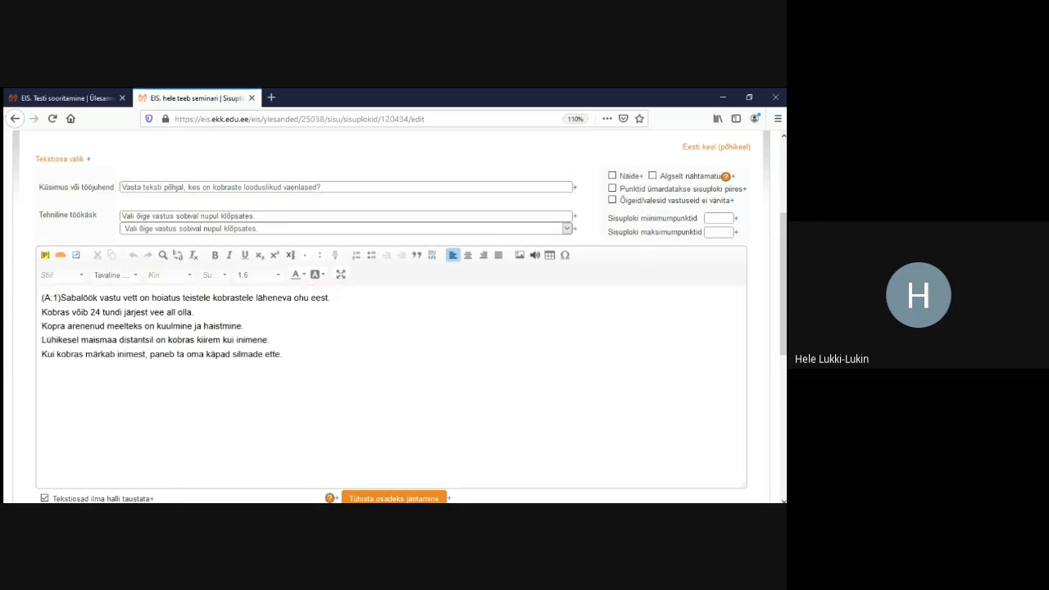
pyautogui.click(77, 255)
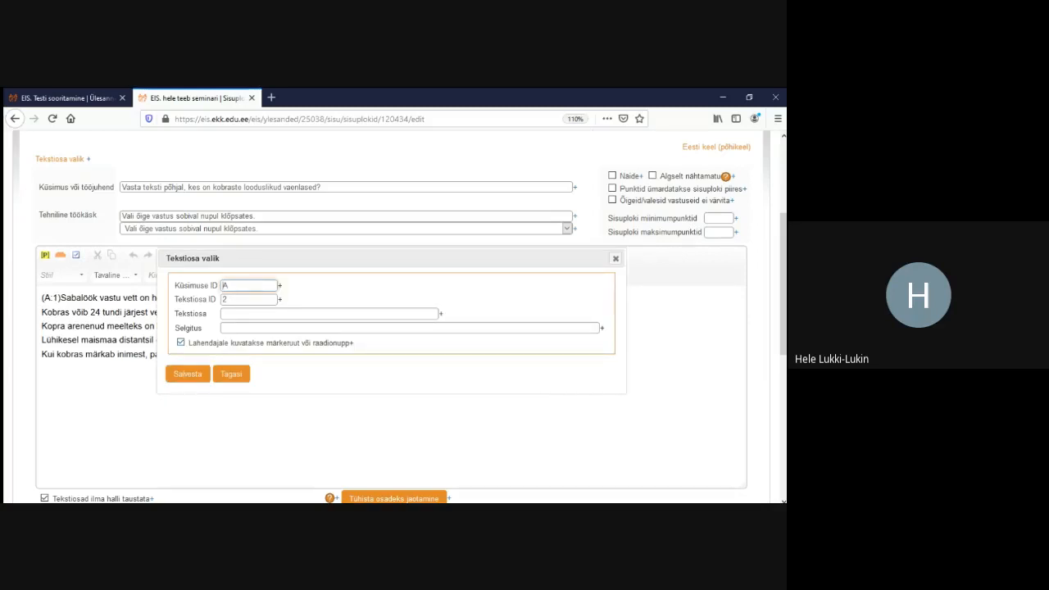
pyautogui.click(187, 374)
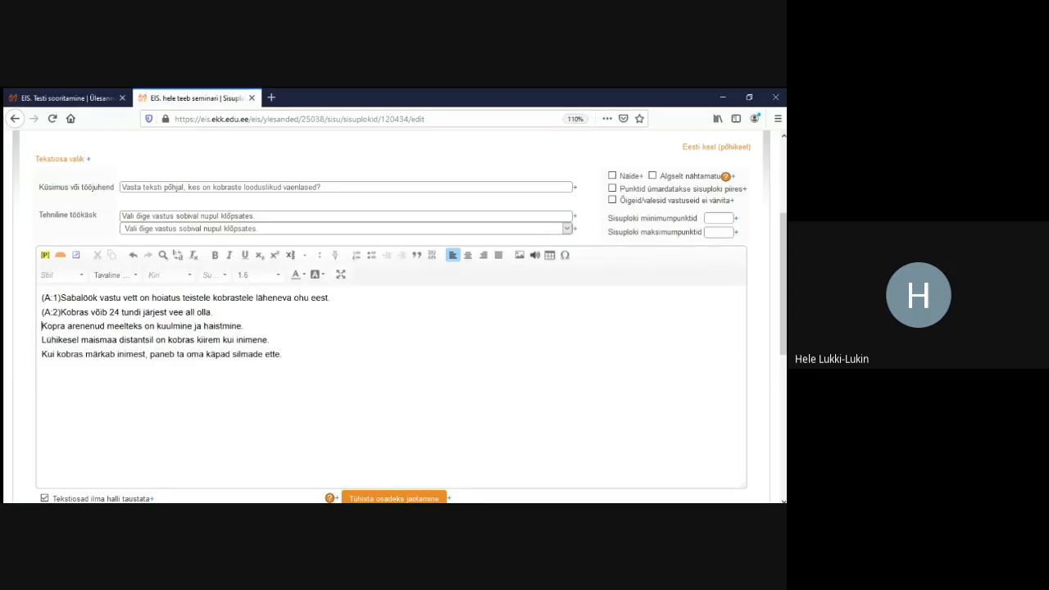
pyautogui.click(76, 255)
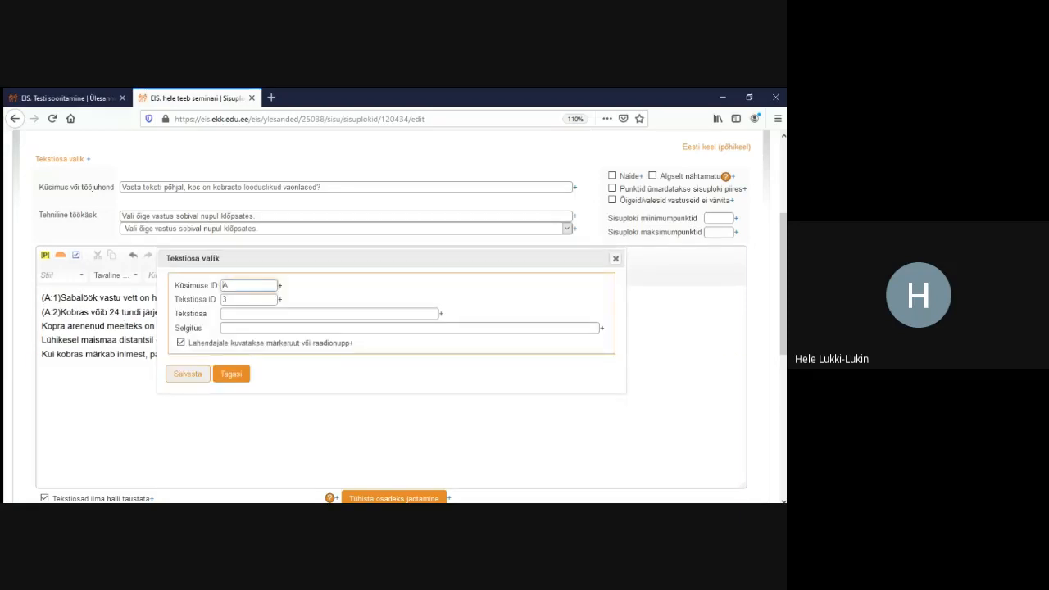
pyautogui.click(188, 373)
# Add spaces after the A:1–A:3 markers, mark sentences four and five as A:4 and A:5, and save
pyautogui.click(61, 297)
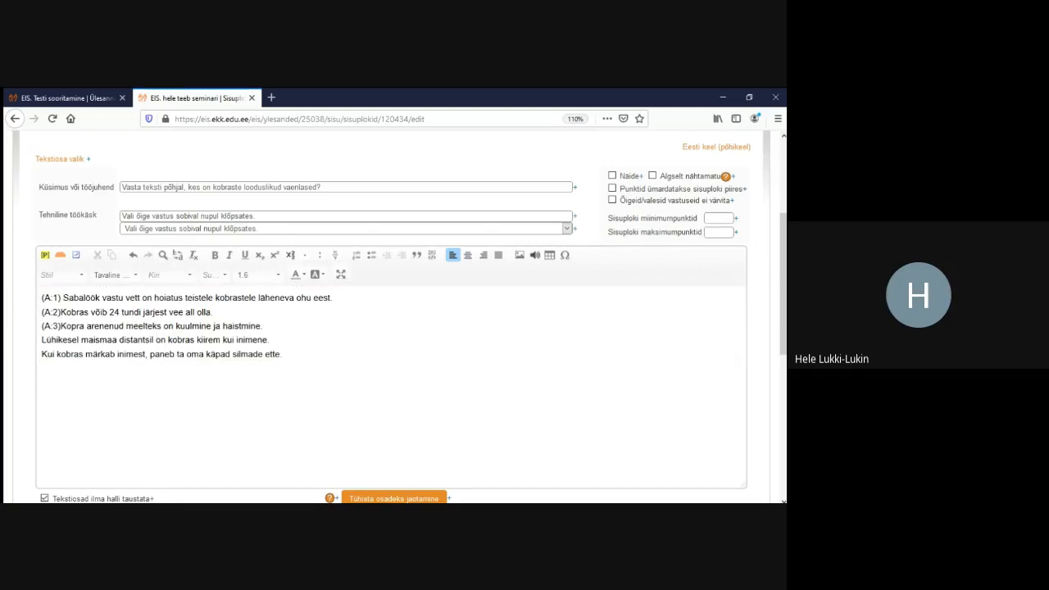
pyautogui.click(62, 312)
pyautogui.click(61, 326)
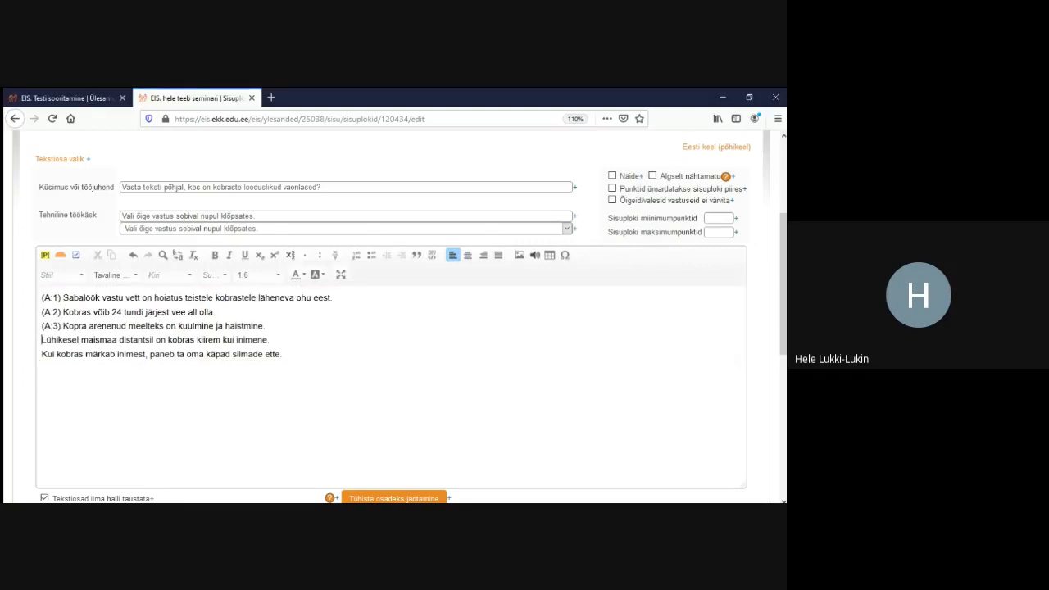
pyautogui.click(76, 255)
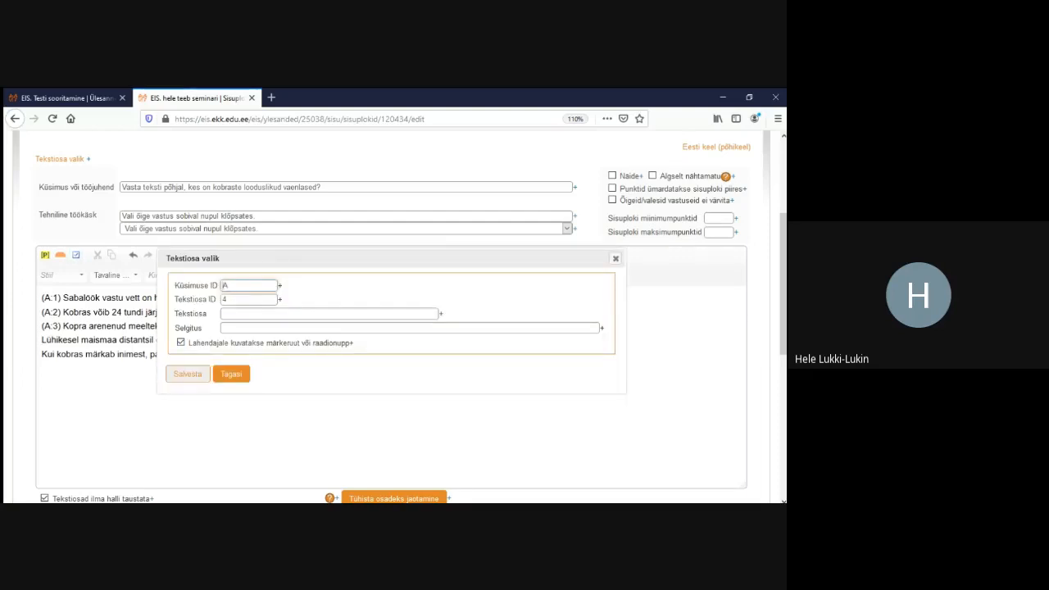
pyautogui.click(188, 373)
pyautogui.click(43, 354)
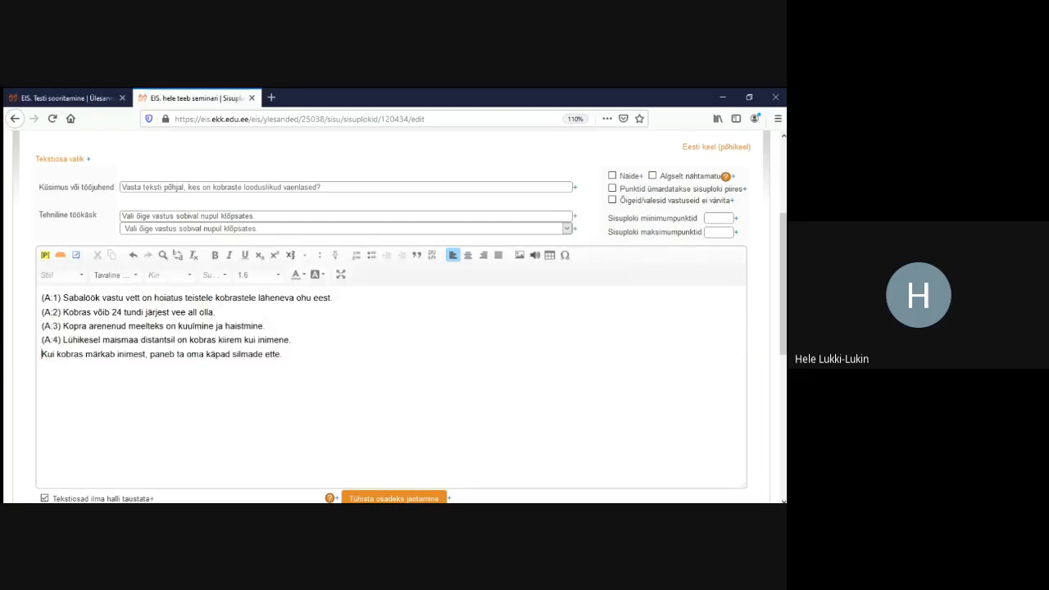
pyautogui.click(76, 254)
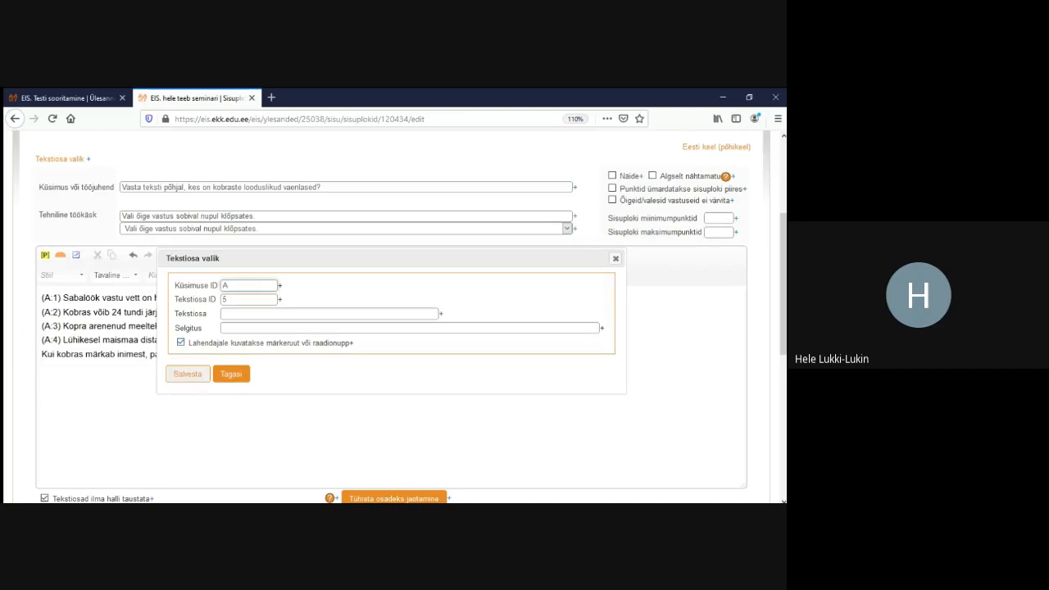
pyautogui.click(187, 374)
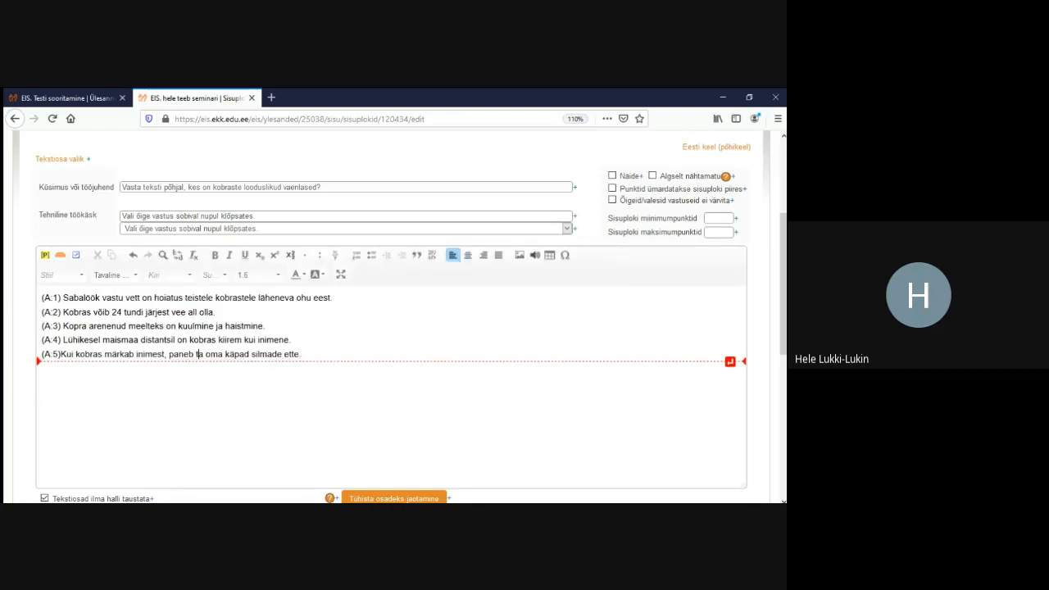
pyautogui.scroll(-5, 391, 327)
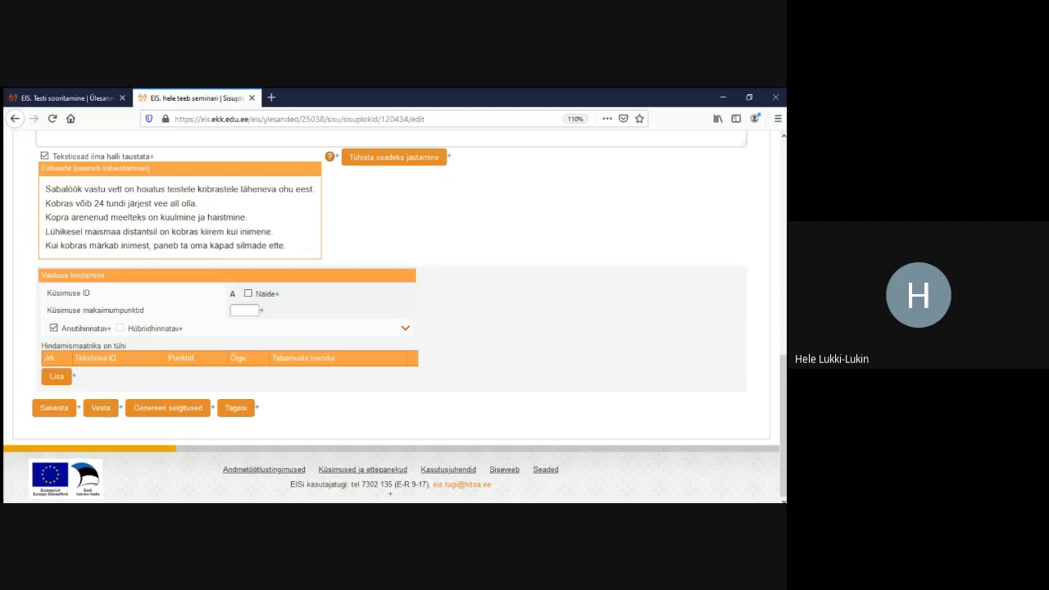
pyautogui.click(54, 407)
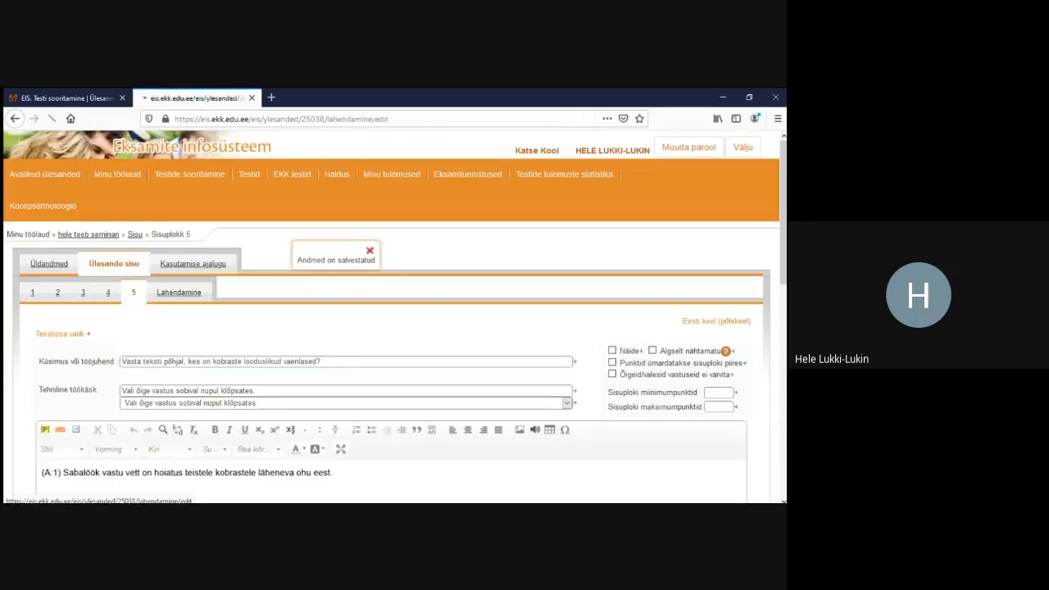
# Review the solving preview, which shows only the first beaver sentence, then return to block 5's editor
pyautogui.scroll(-10, 393, 328)
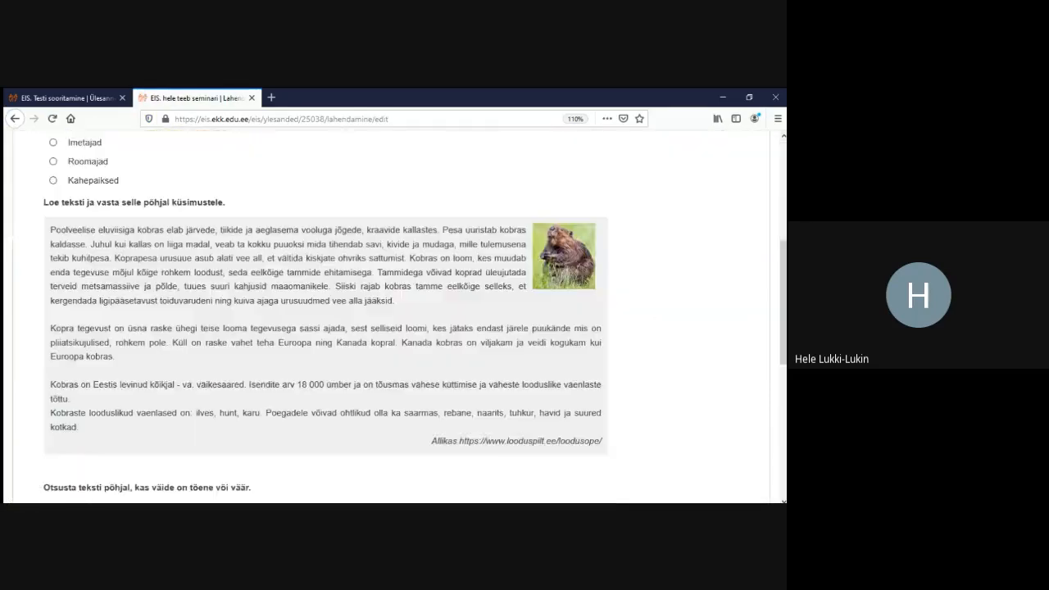
pyautogui.scroll(-4, 393, 327)
pyautogui.scroll(3, 394, 327)
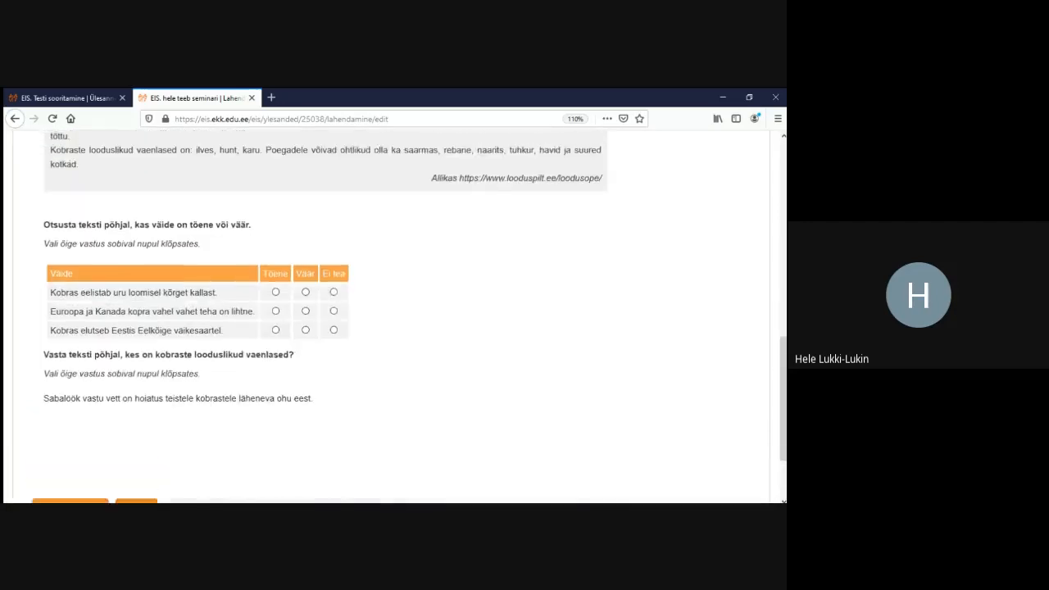
pyautogui.scroll(10, 393, 328)
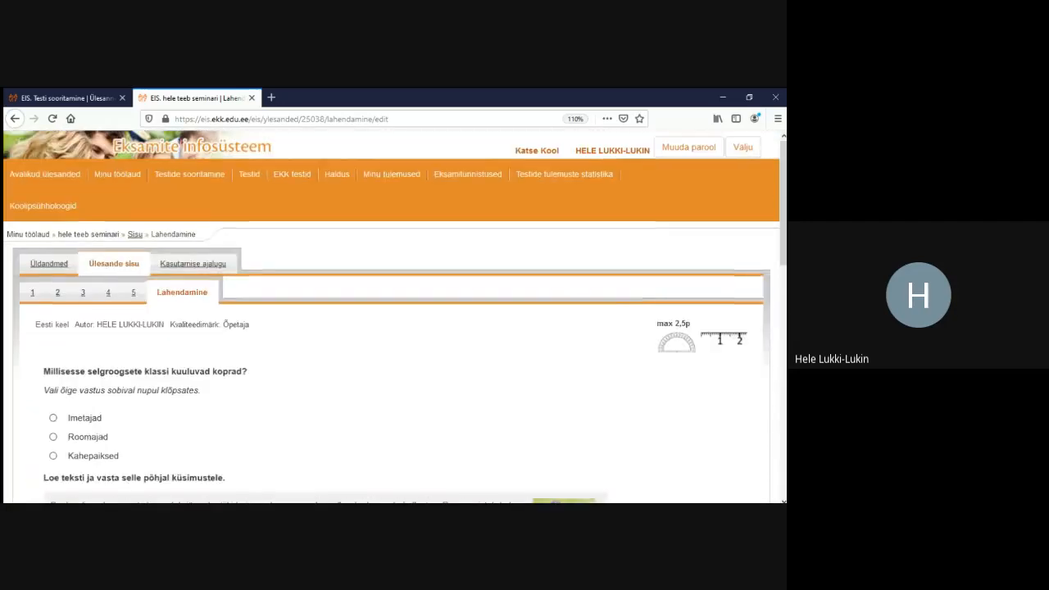
pyautogui.click(134, 293)
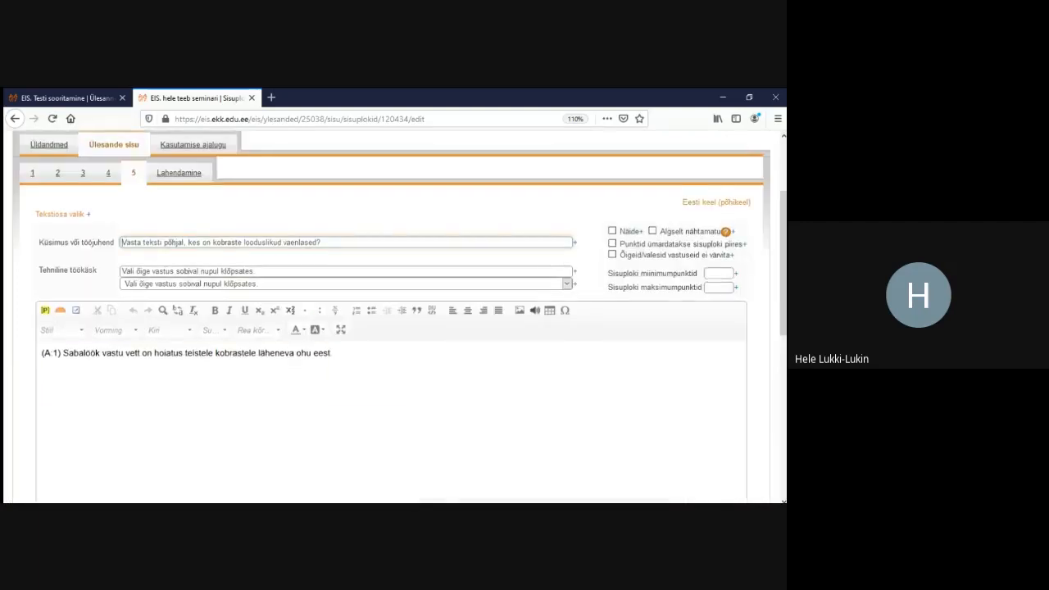
# Paste the remaining beaver sentences on a new line below the first and save the block
pyautogui.click(333, 285)
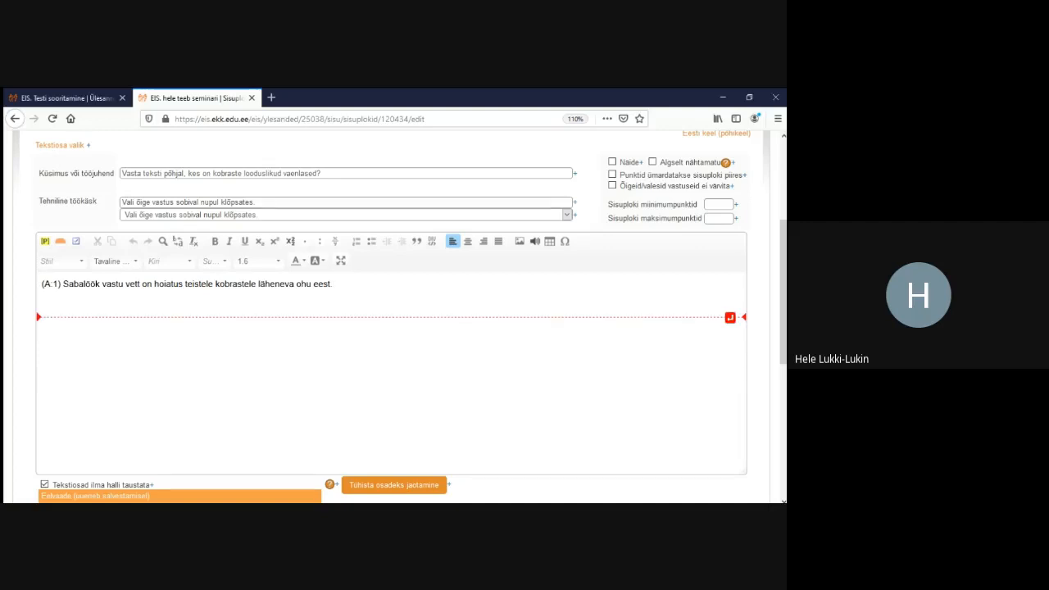
pyautogui.press('Return')
pyautogui.write('Sabalöök vastu vett on hoiatus teistele kobrastele läheneva ohu eest. Kobras võib 24 tundi järjest vee all olla. Kopra peamisteks meelteks on kuulmine ja haistmine. Lühikesel maismaa distantsil on kobras kiirem kui inimene. Kui kobras märkab inimest, paneb ta oma käpad silmade ette.')
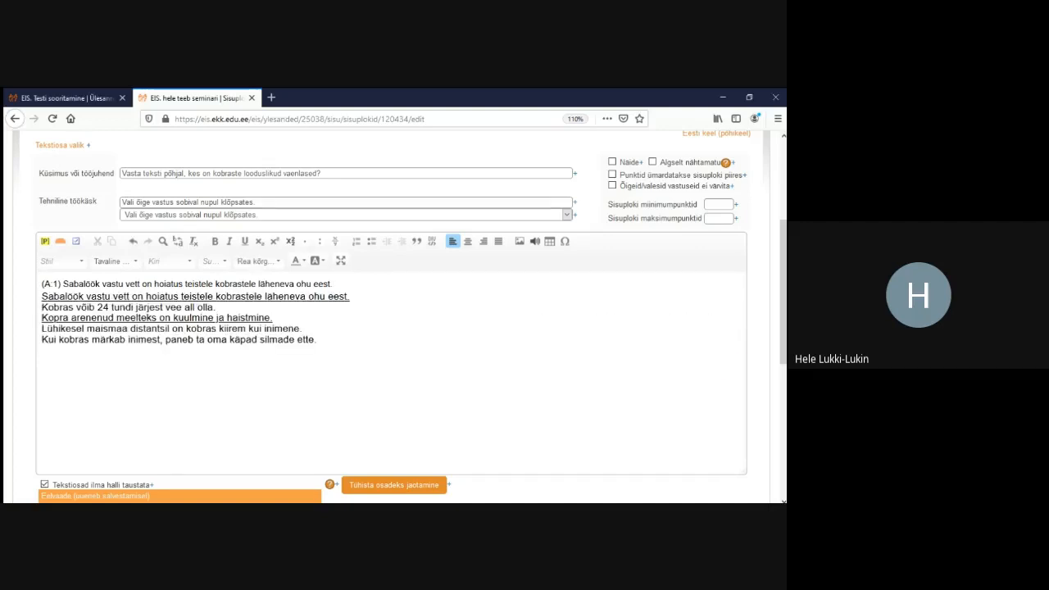
pyautogui.scroll(-5, 391, 377)
pyautogui.click(54, 408)
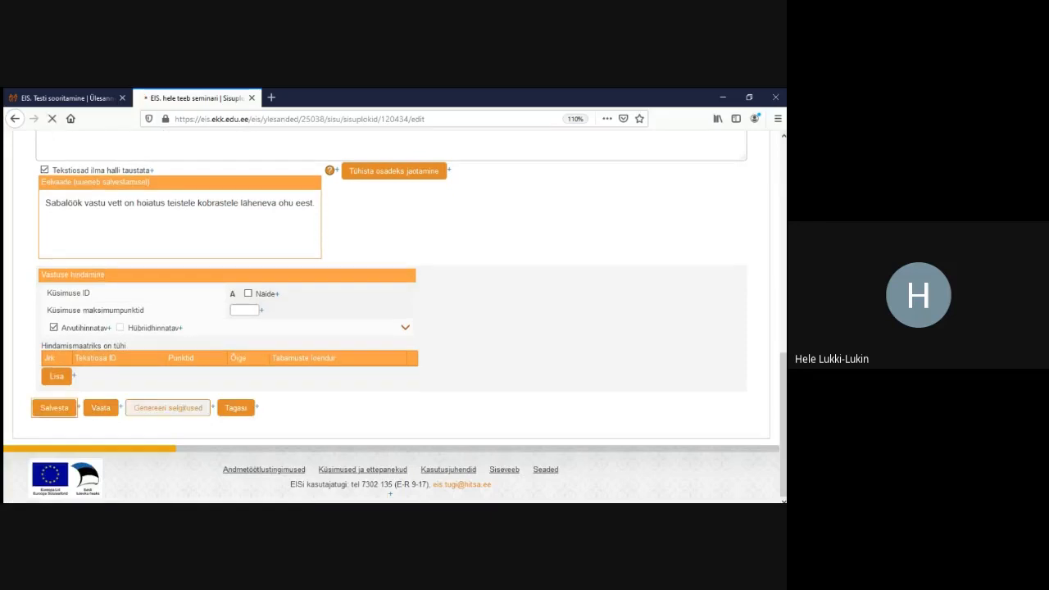
# Mark the second and third lines as text parts A:2 and A:3, then save
pyautogui.scroll(-4, 391, 328)
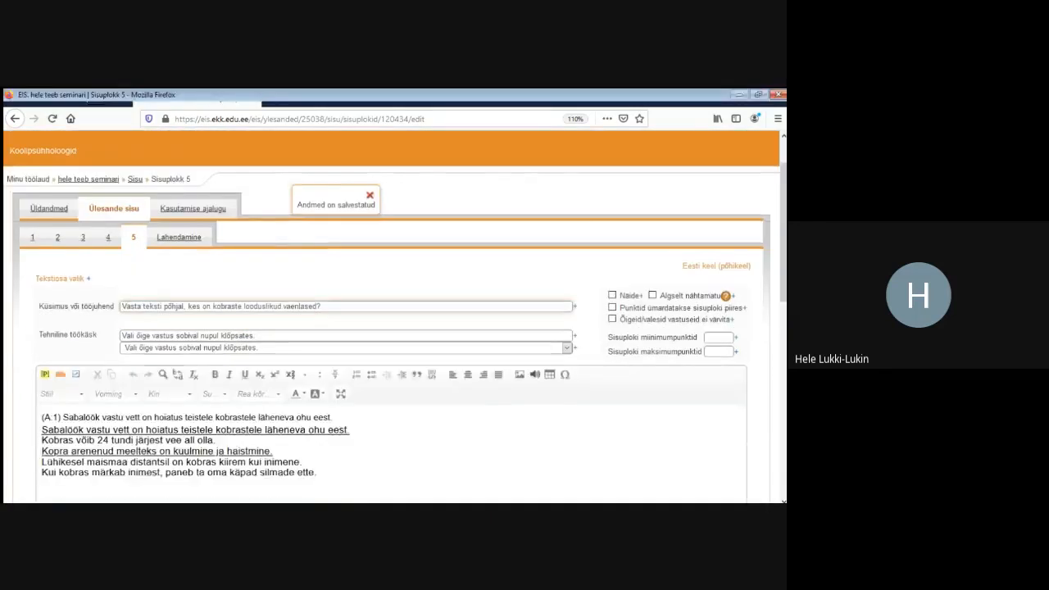
pyautogui.click(42, 209)
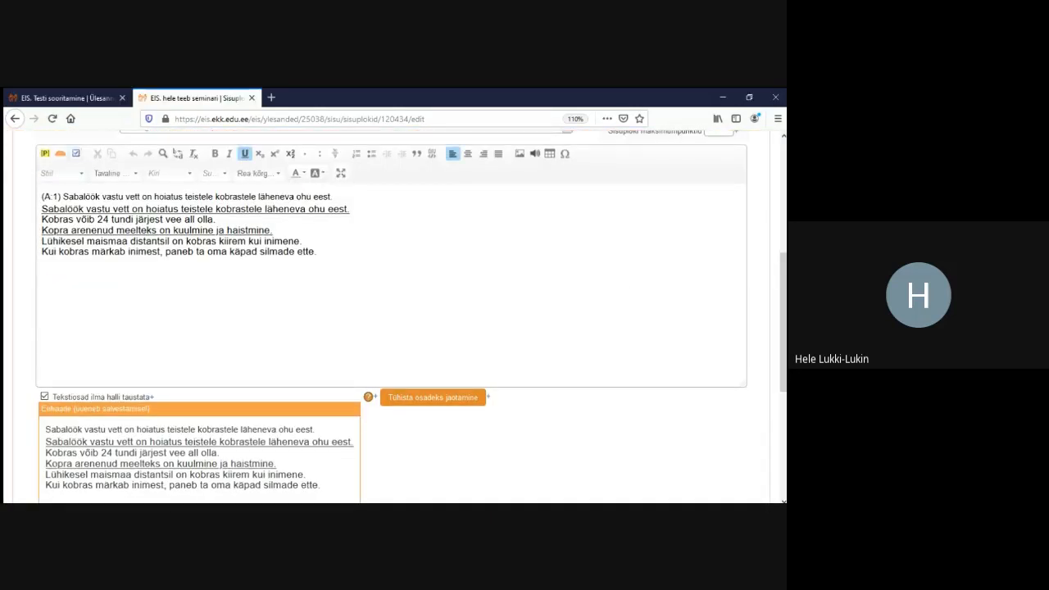
pyautogui.click(76, 154)
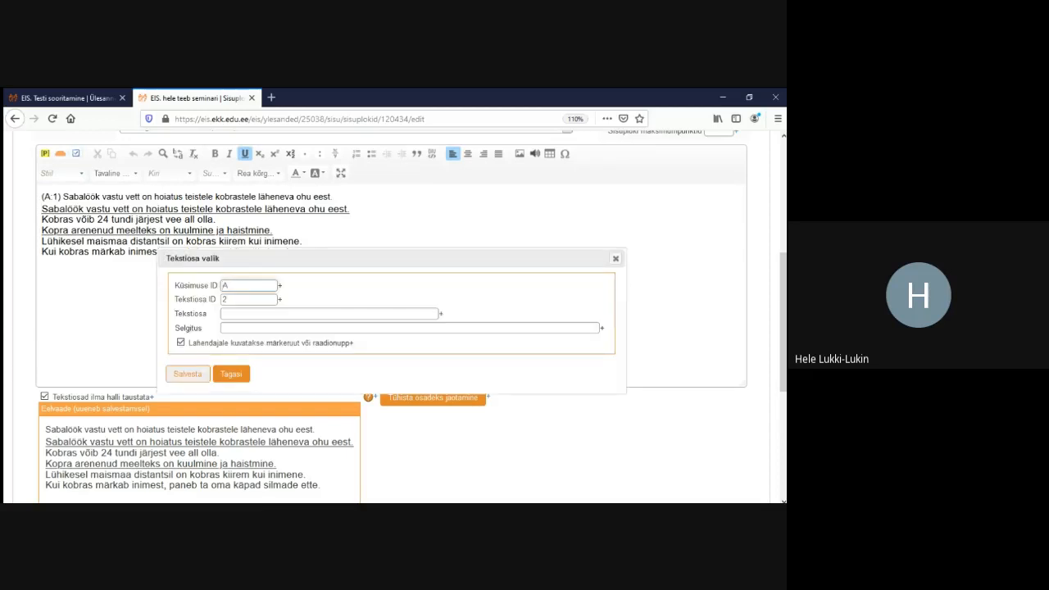
pyautogui.click(188, 375)
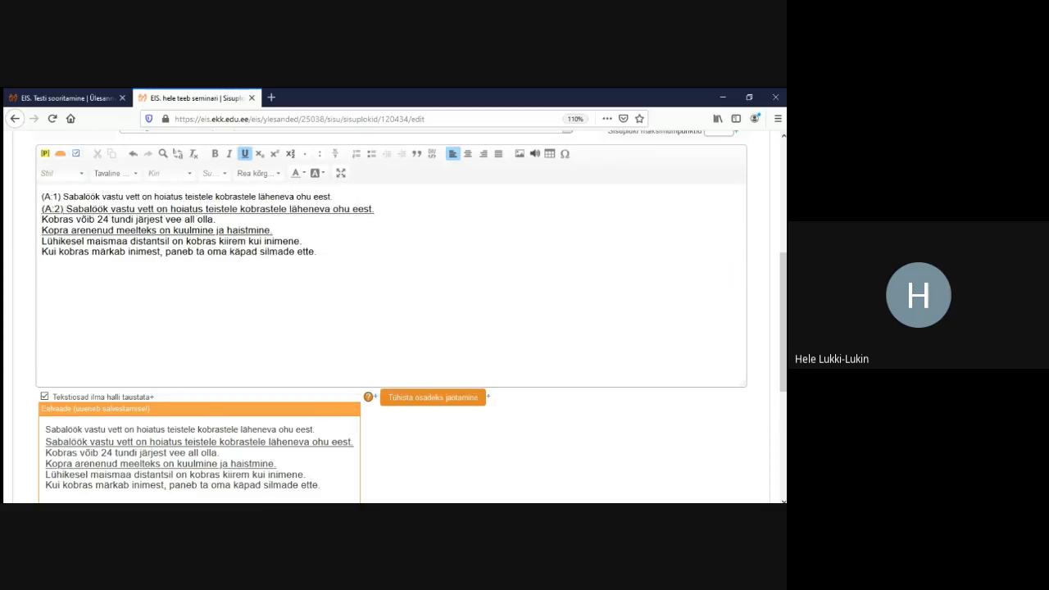
pyautogui.click(42, 220)
pyautogui.click(76, 153)
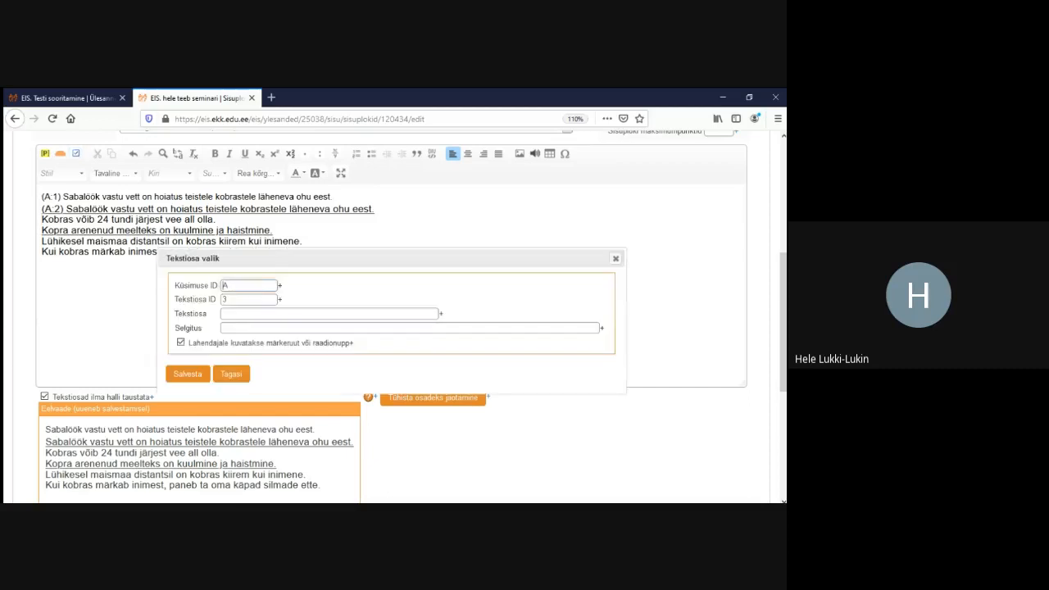
pyautogui.click(188, 374)
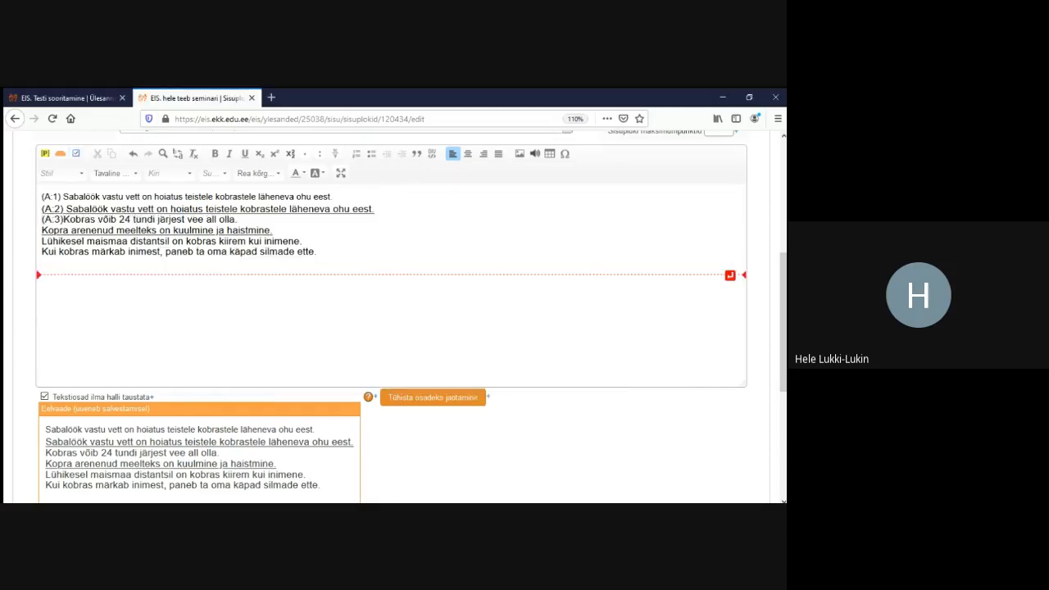
pyautogui.scroll(-3, 394, 320)
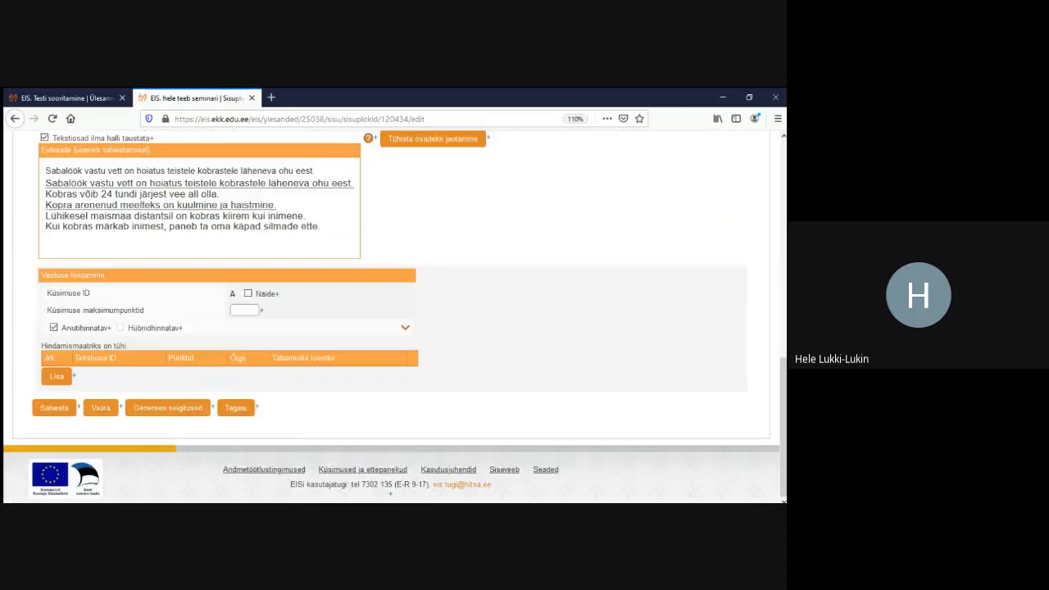
pyautogui.click(54, 407)
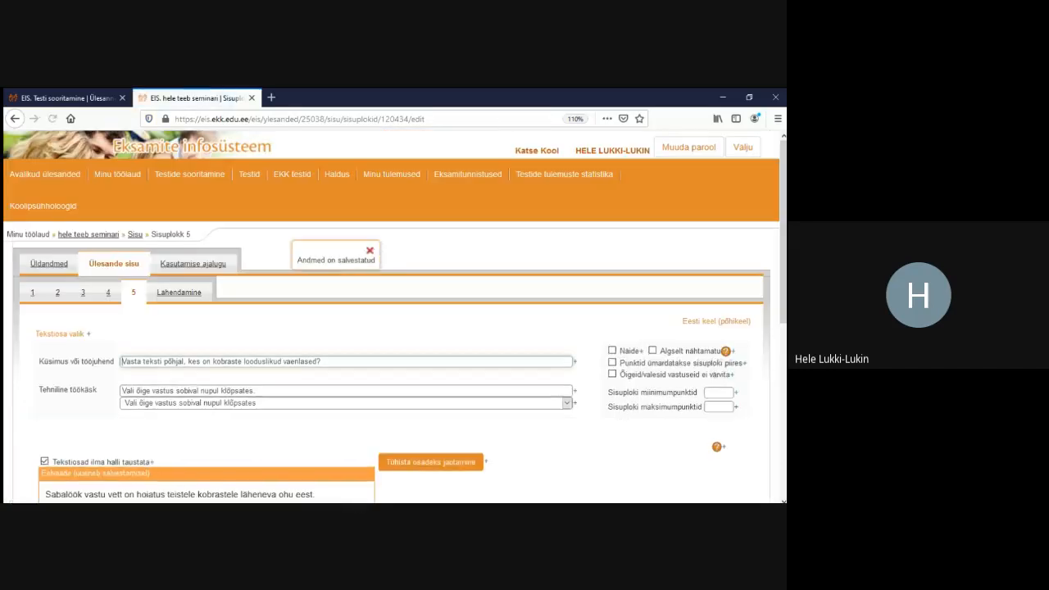
# Test the preview by ticking and unticking both selectable statements, then go to the test-taking page
pyautogui.click(179, 292)
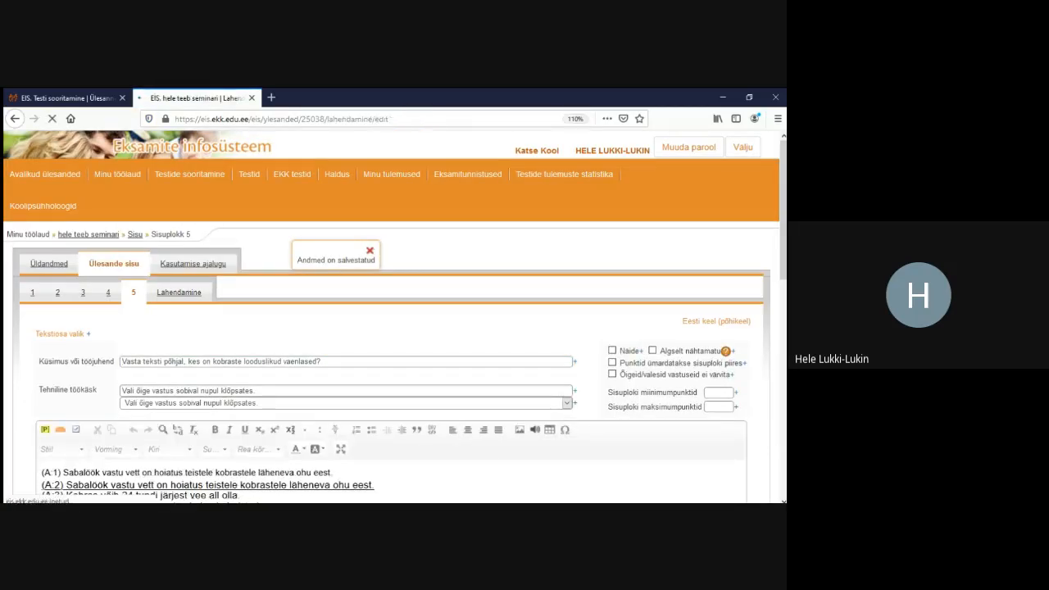
pyautogui.scroll(-9, 393, 320)
pyautogui.scroll(1, 393, 320)
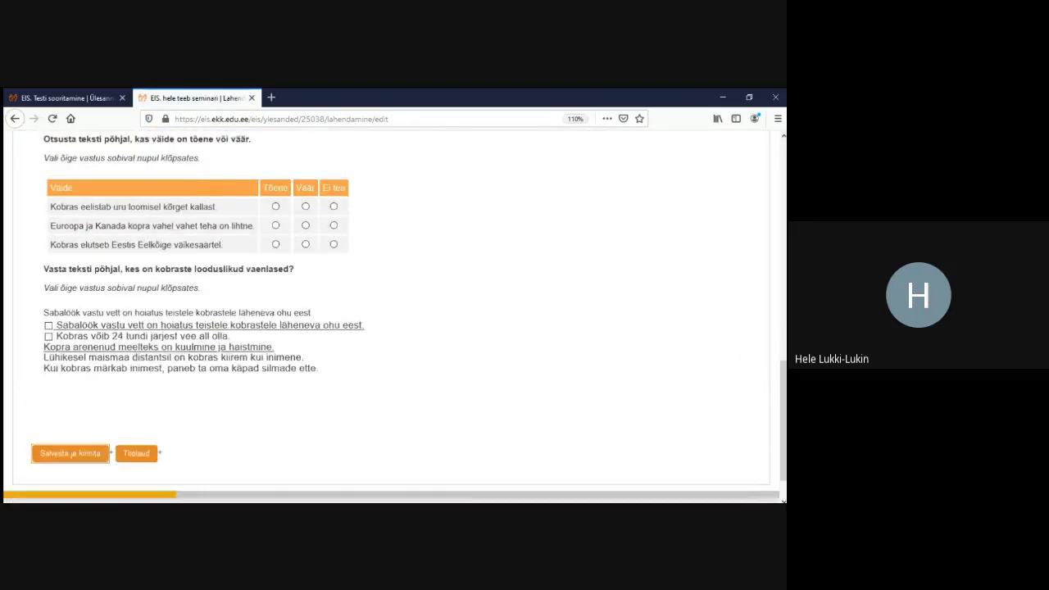
pyautogui.scroll(2, 394, 320)
pyautogui.click(49, 418)
pyautogui.click(50, 428)
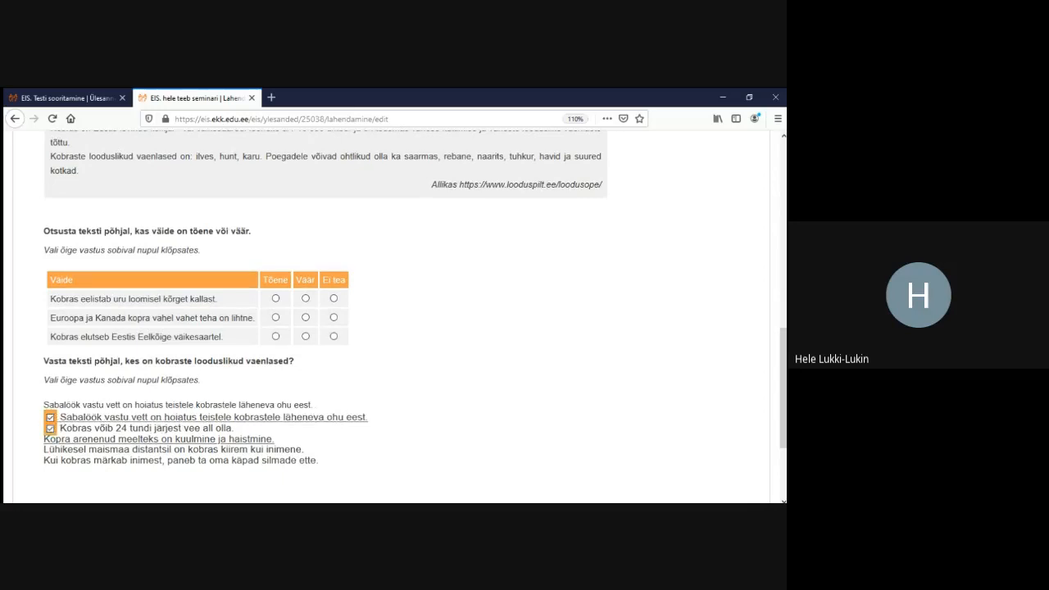
pyautogui.click(49, 417)
pyautogui.click(49, 428)
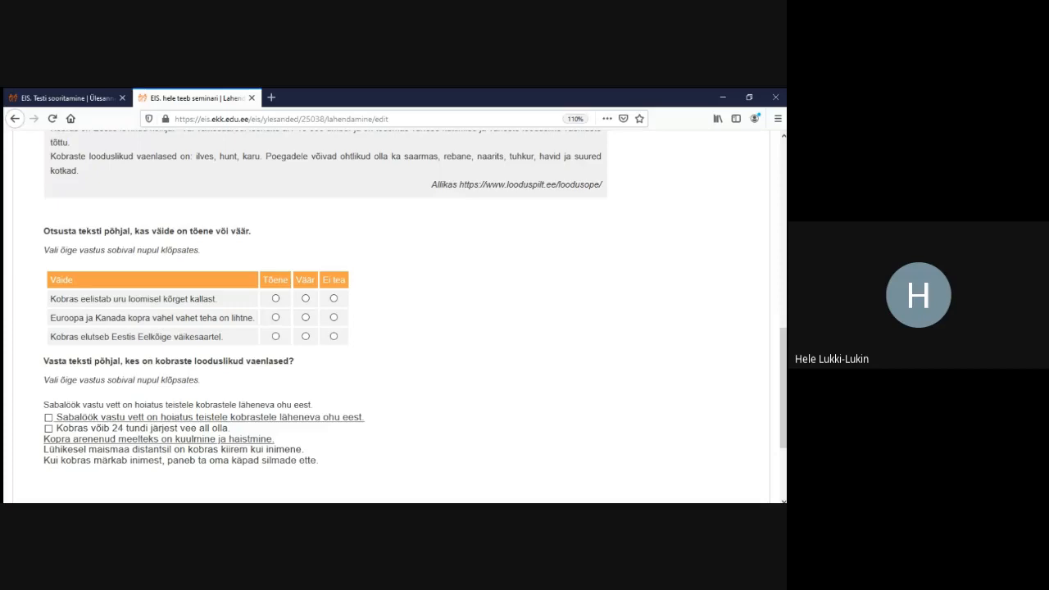
pyautogui.click(67, 98)
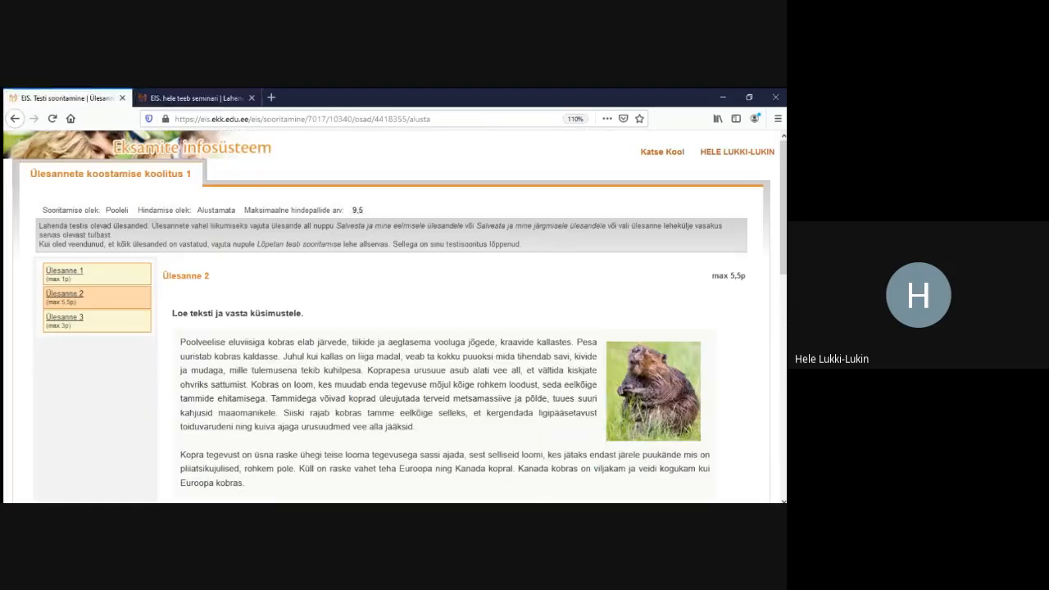
# Open Ülesanne 3, the Estonia county map colouring task, and look through it
pyautogui.scroll(-4, 393, 317)
pyautogui.scroll(-10, 394, 316)
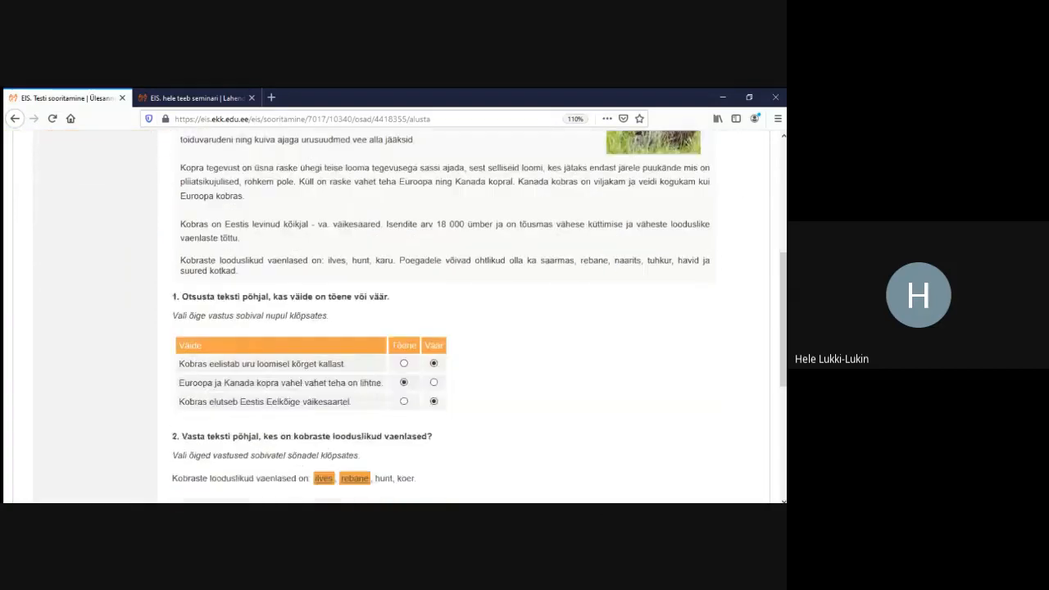
pyautogui.scroll(15, 394, 316)
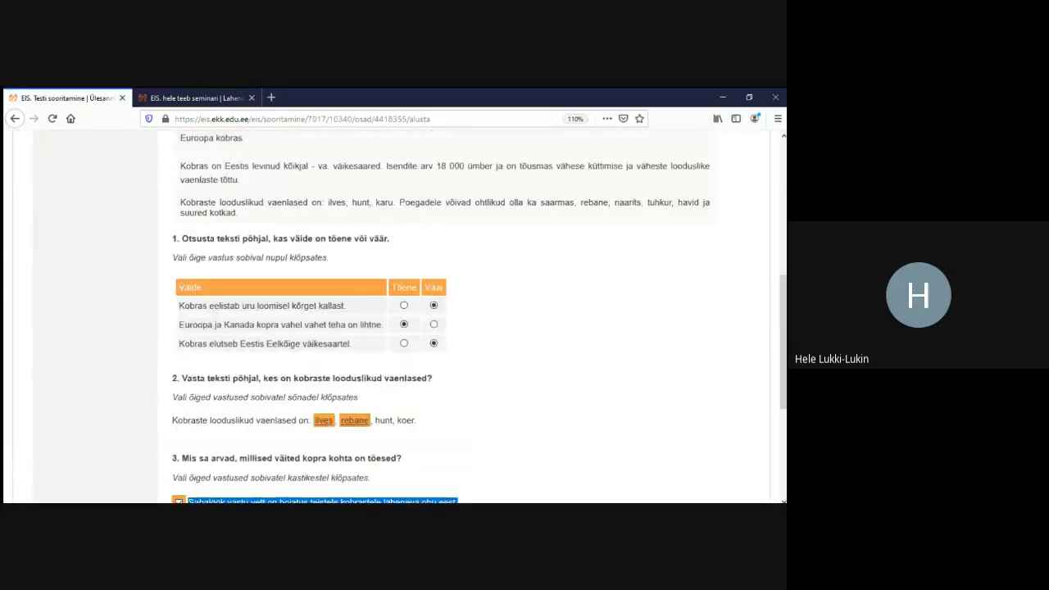
pyautogui.click(65, 317)
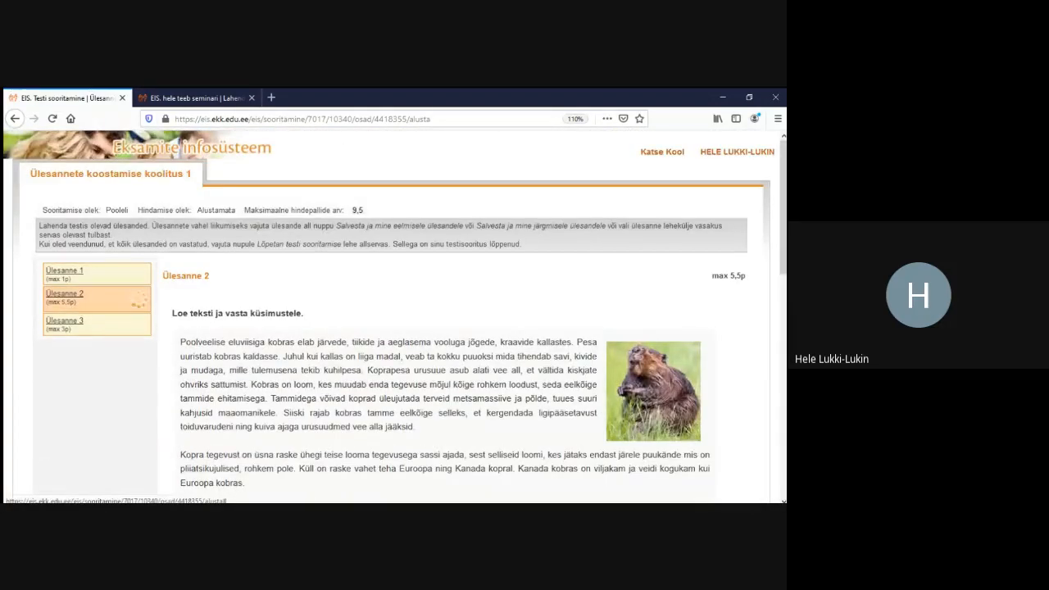
pyautogui.scroll(-3, 393, 317)
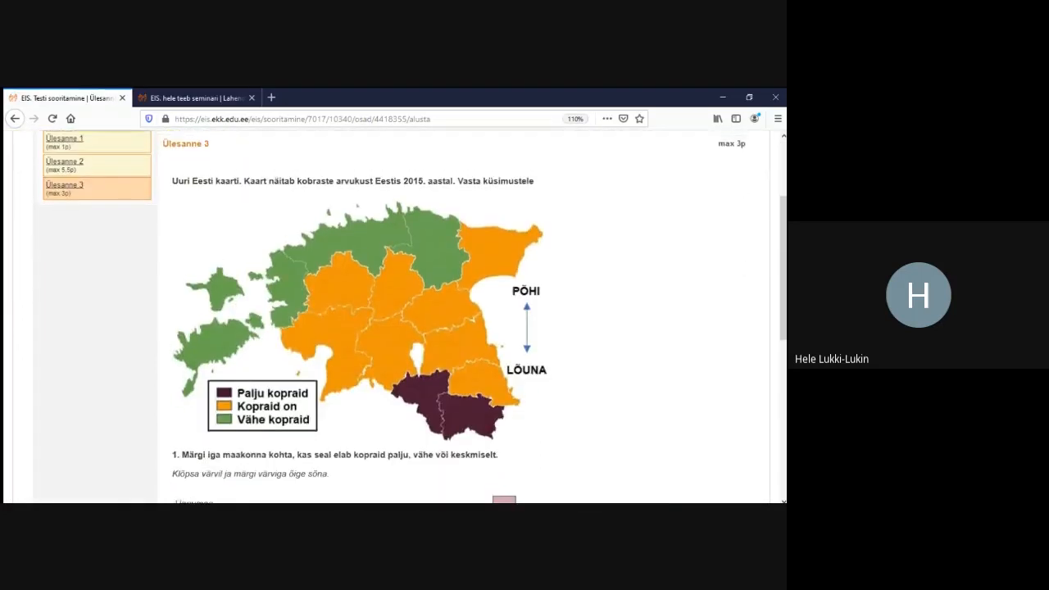
pyautogui.scroll(2, 394, 317)
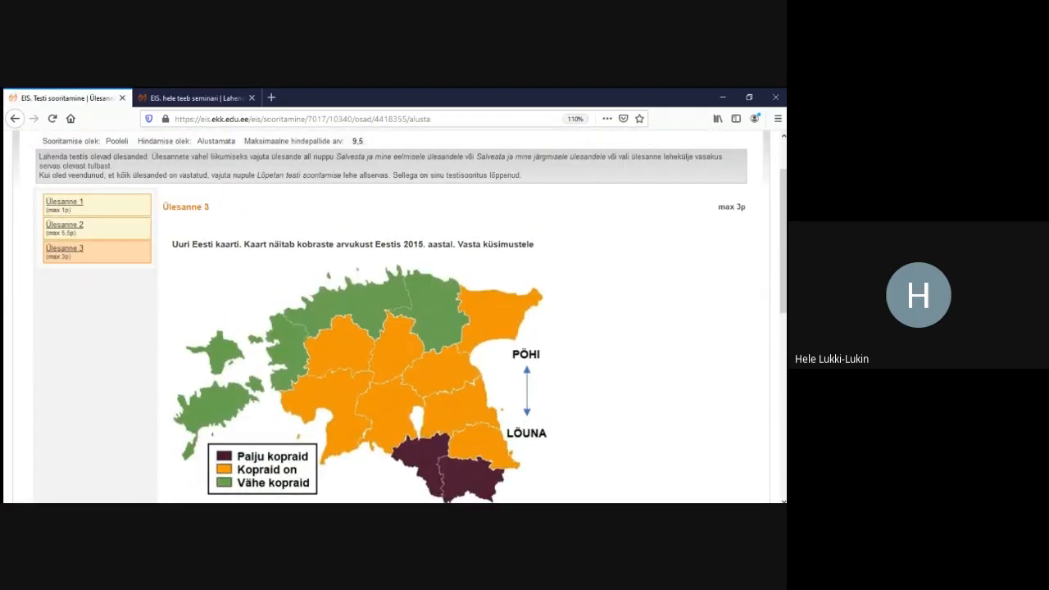
pyautogui.scroll(-2, 394, 316)
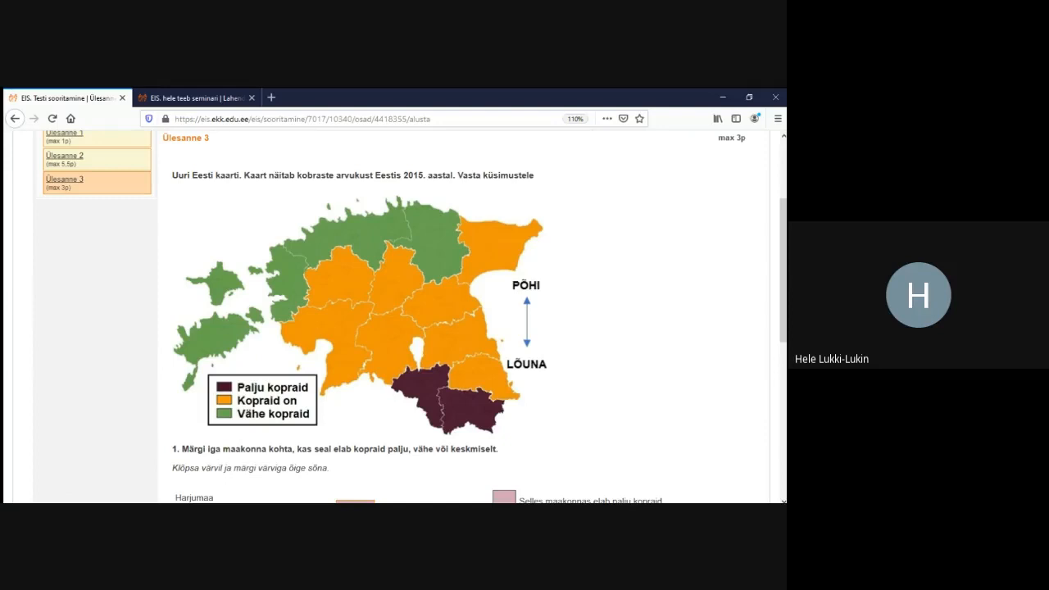
pyautogui.scroll(-6, 393, 316)
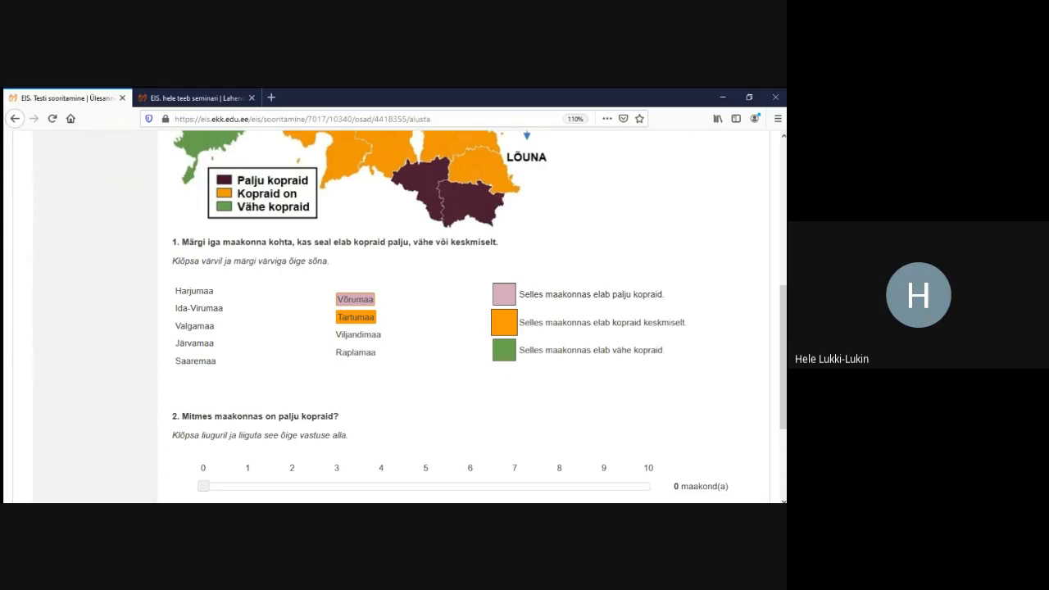
pyautogui.scroll(10, 394, 317)
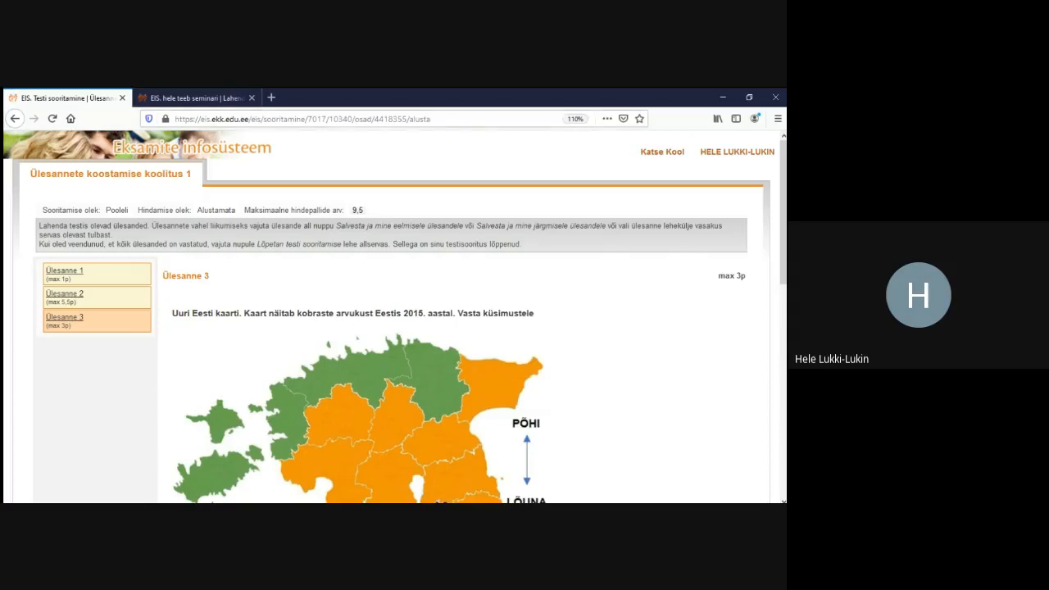
pyautogui.scroll(-8, 394, 316)
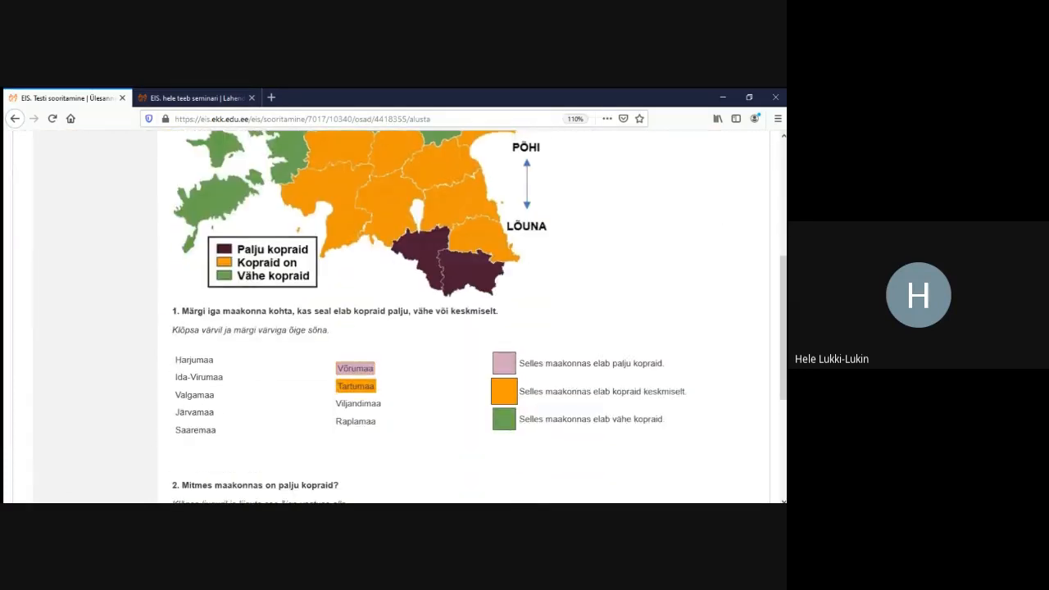
# Colour Raplamaa pink as 'palju kopraid' and return to the task-editing tab
pyautogui.click(504, 363)
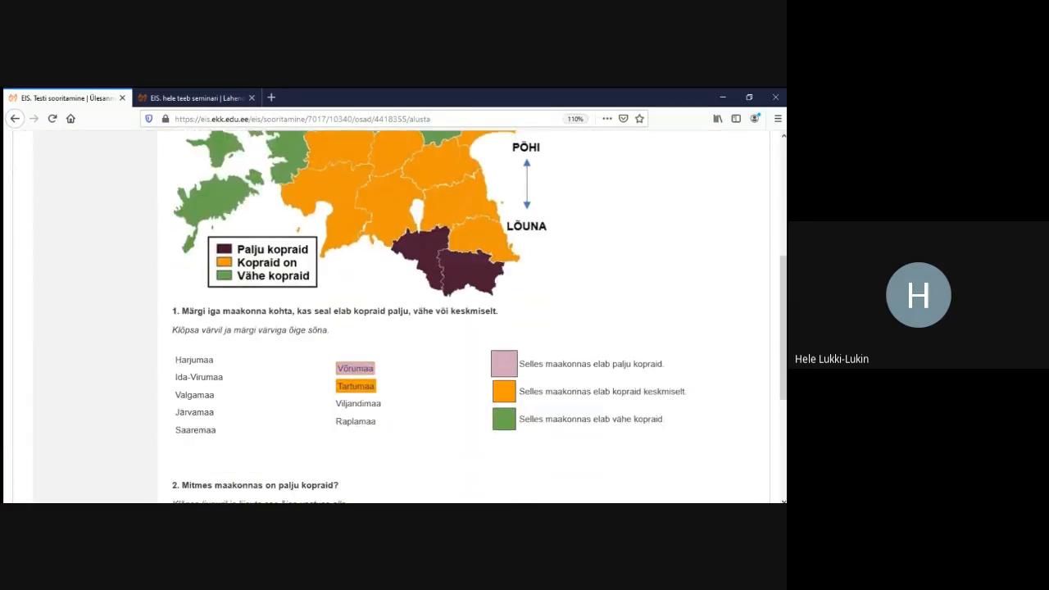
pyautogui.click(356, 421)
pyautogui.scroll(8, 394, 316)
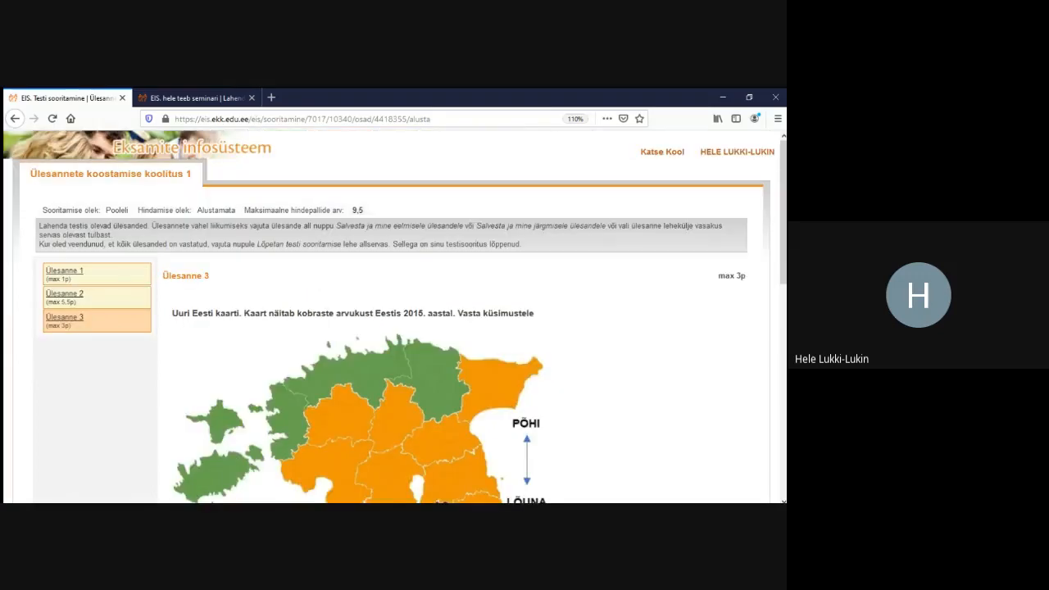
pyautogui.click(192, 98)
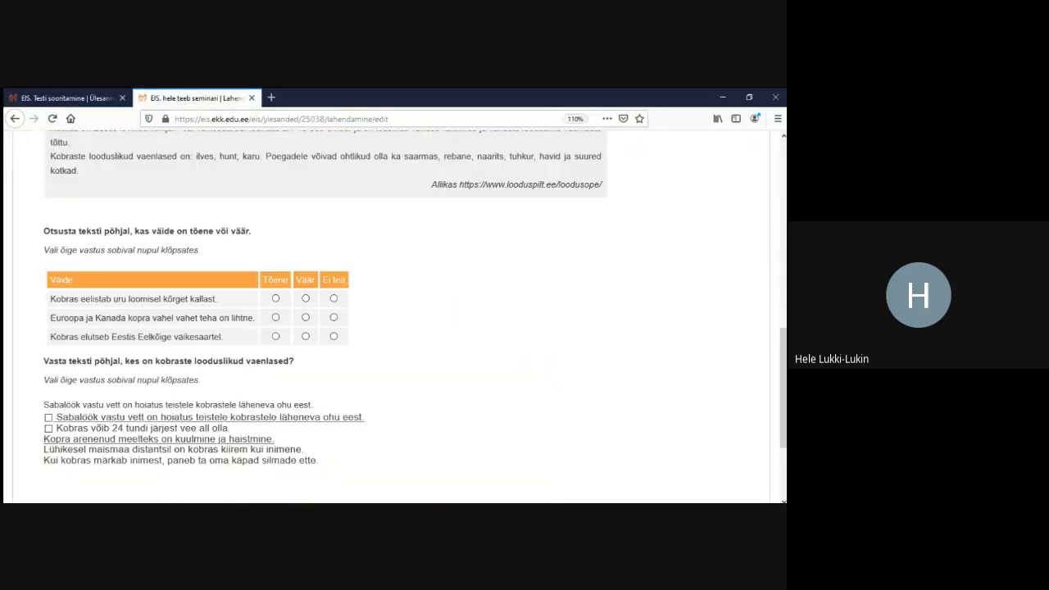
# On the Ülesande sisu page, start a new 'Tekstiosa värvimine' content block
pyautogui.scroll(8, 393, 316)
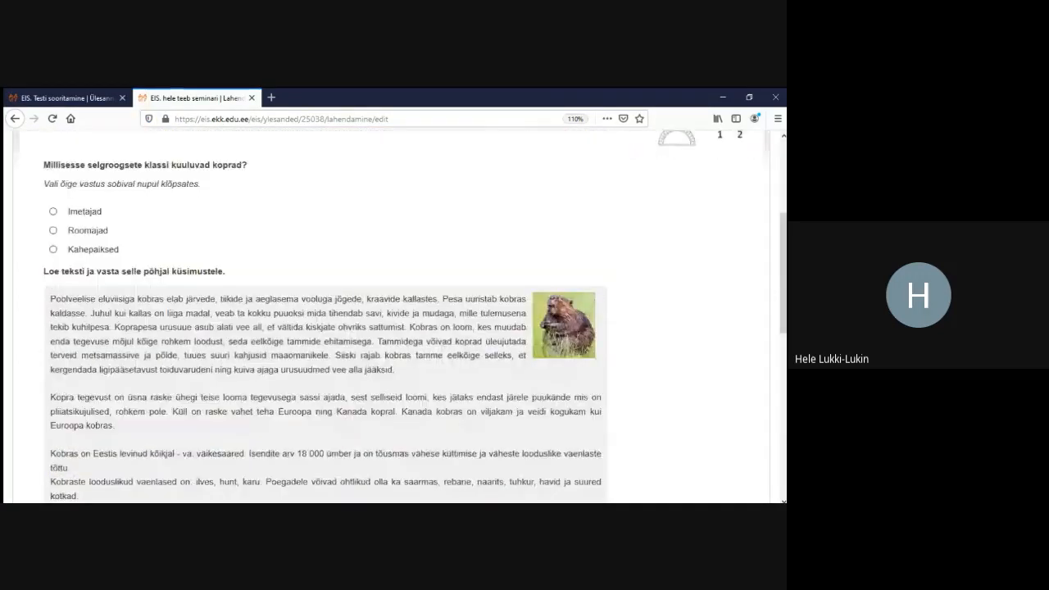
pyautogui.scroll(5, 394, 316)
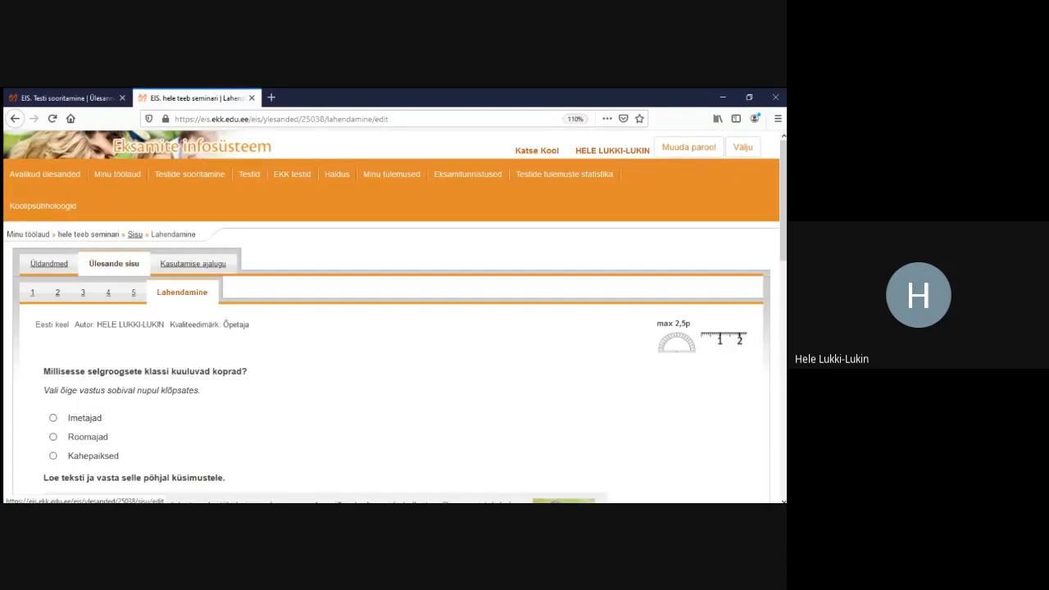
pyautogui.click(114, 264)
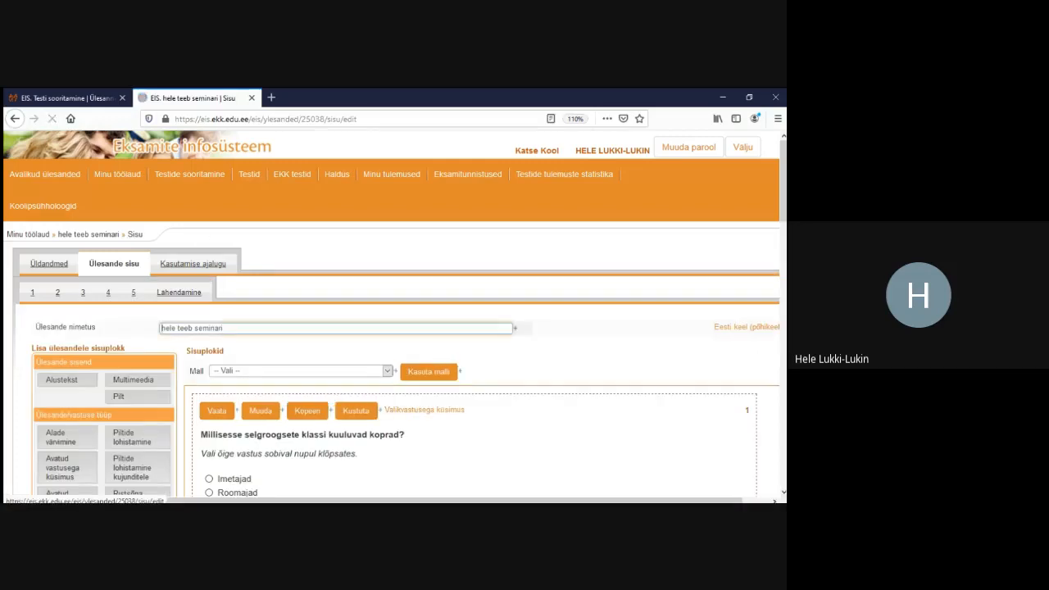
pyautogui.scroll(-6, 394, 328)
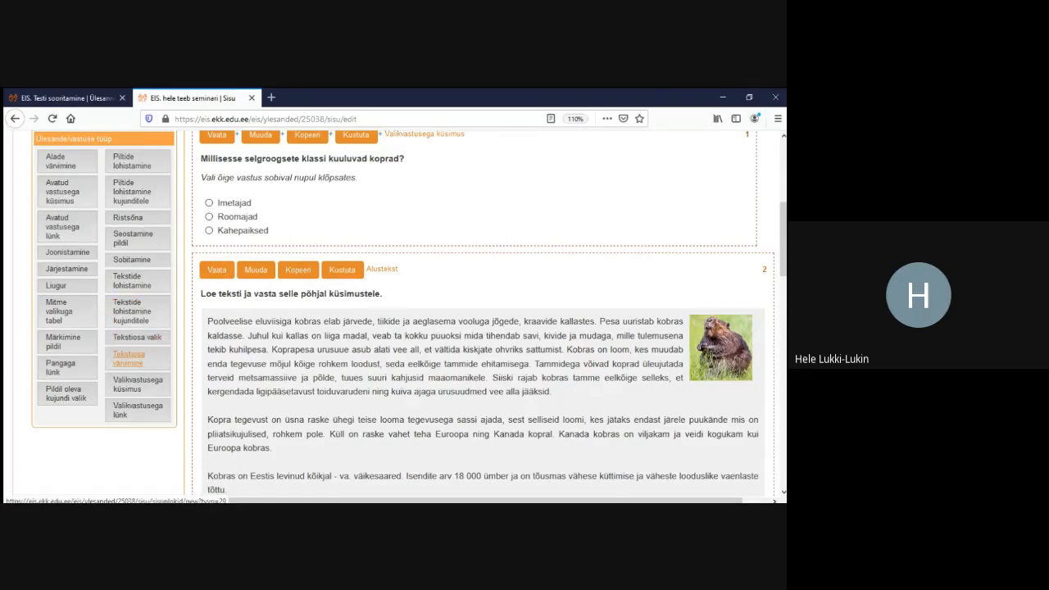
pyautogui.click(128, 359)
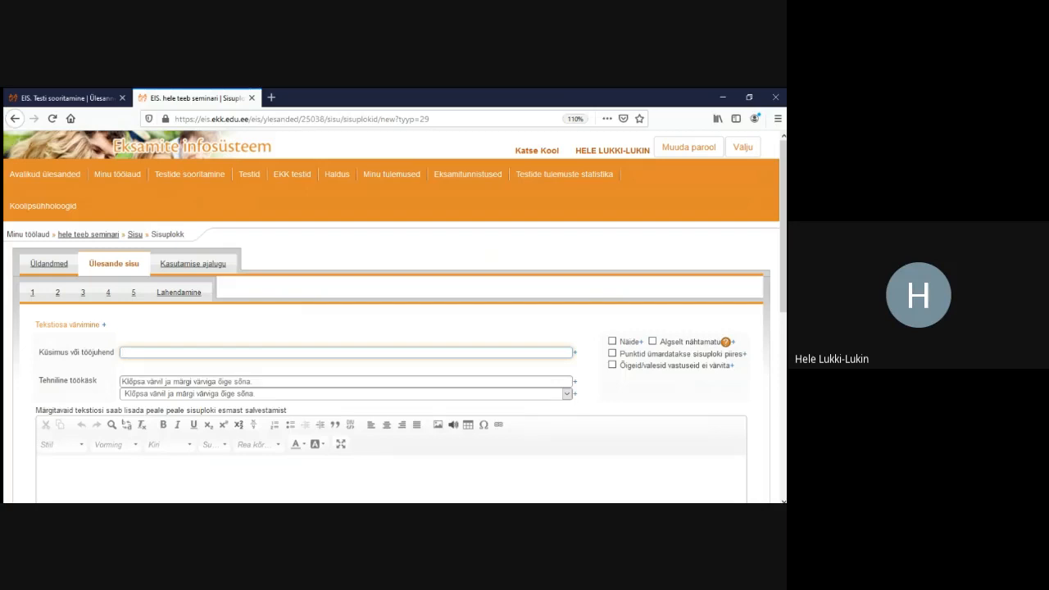
# Paste the vertebrate-class question and the five beaver statements into block 6 and save
pyautogui.write('Millisesse selgroogsete klassi kuuluvad koprad?')
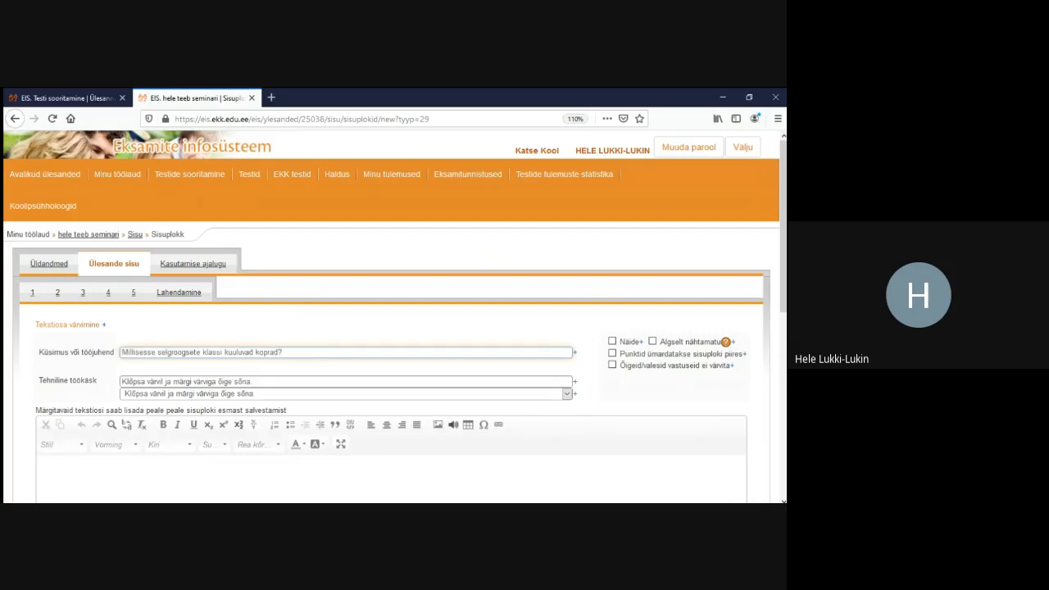
pyautogui.click(112, 476)
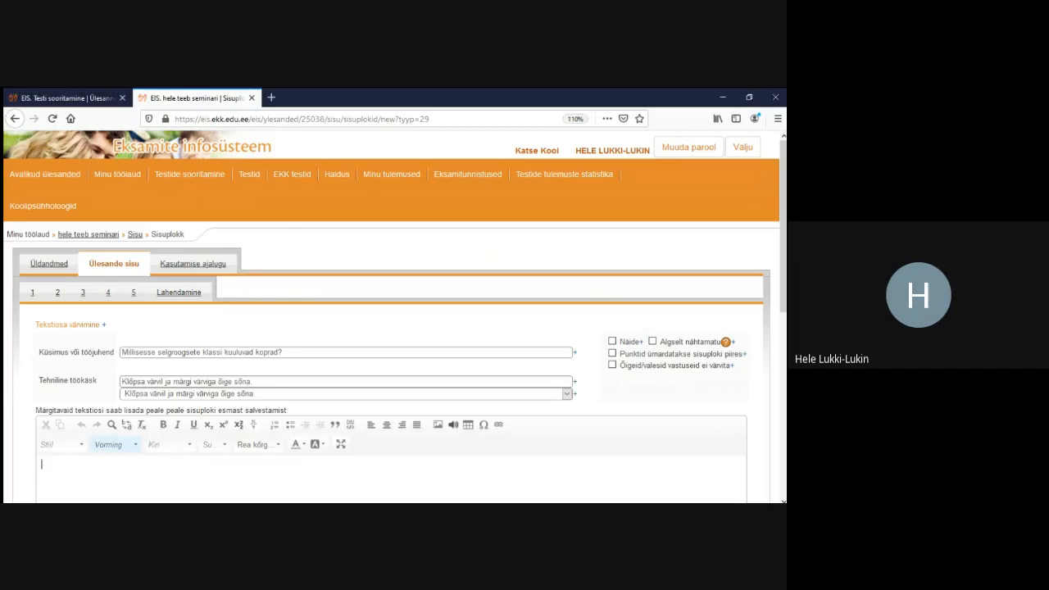
pyautogui.write('Sabalöök vastu vett on hoiatus teistele kobrastele läheneva ohu eest. Kobras võib 24 tundi järjest vee all olla. Kopra arenenud meelteks on kuulmine ja haistmine. Lühikesel maismaa distantsil on kobras kiirem kui inimene. Kui kobras märkab inimest, paneb ta oma käpad silmade ette.')
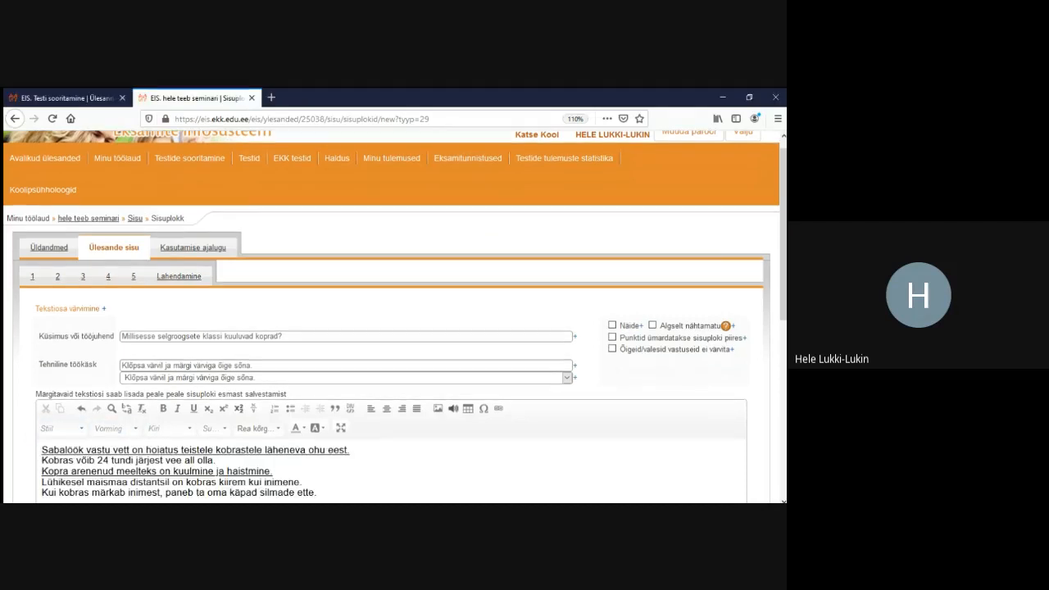
pyautogui.scroll(-5, 394, 311)
pyautogui.click(54, 482)
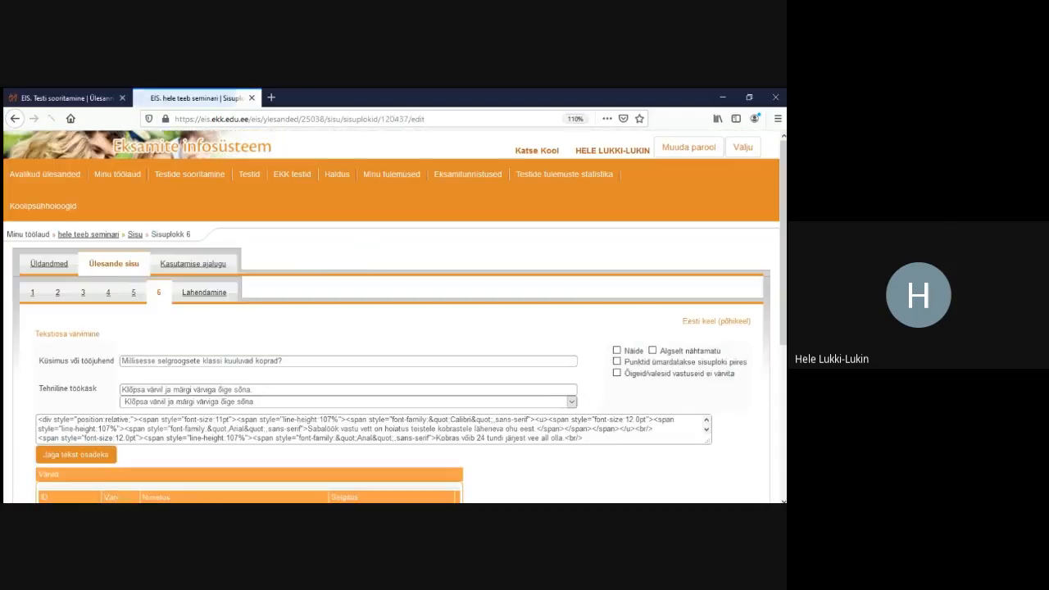
# Remove the underlining from the third and first statement lines and save the block
pyautogui.scroll(-4, 393, 317)
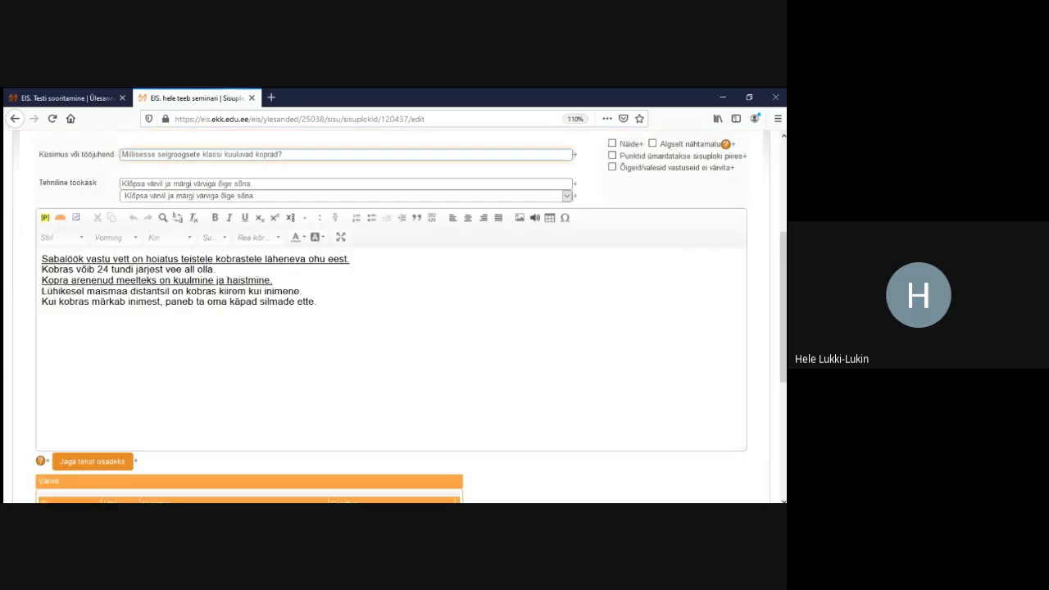
pyautogui.moveTo(273, 279); pyautogui.dragTo(41, 279)
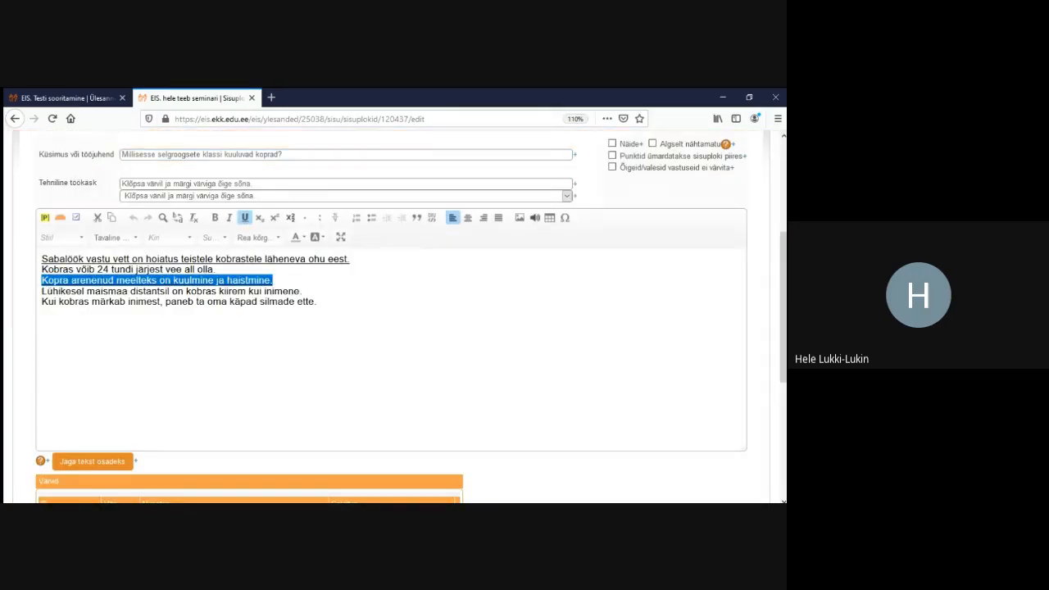
pyautogui.click(245, 217)
pyautogui.click(245, 217)
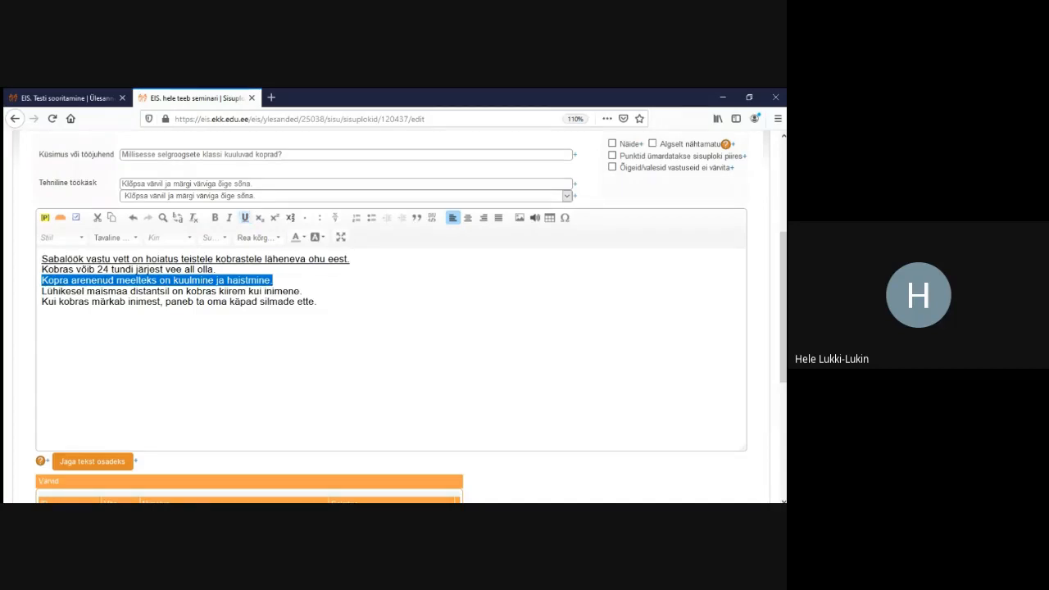
pyautogui.click(279, 280)
pyautogui.moveTo(350, 259); pyautogui.dragTo(41, 259)
pyautogui.click(245, 217)
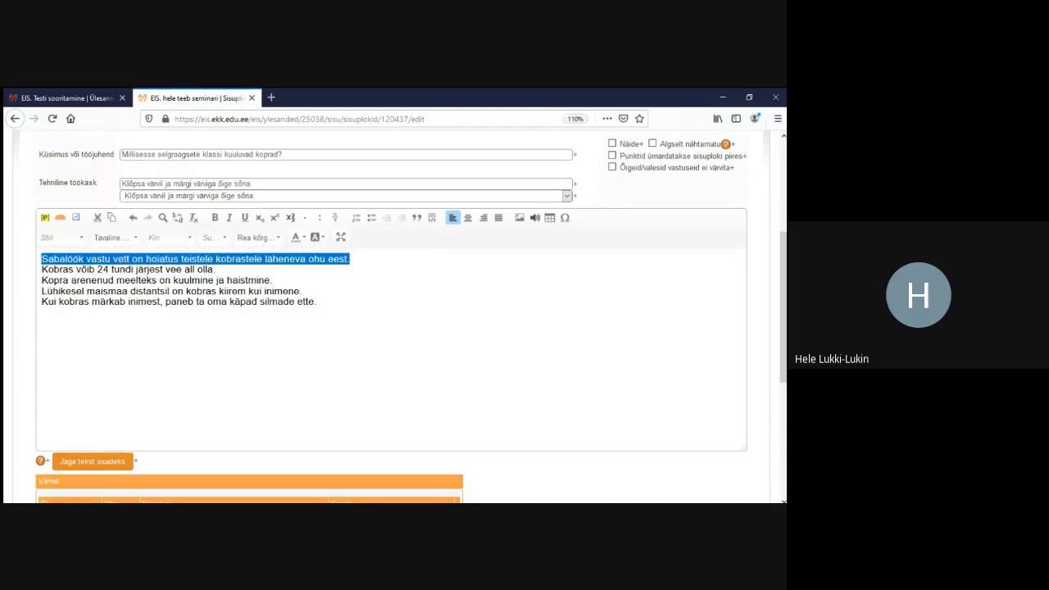
pyautogui.click(302, 291)
pyautogui.scroll(-2, 328, 307)
pyautogui.scroll(-2, 394, 328)
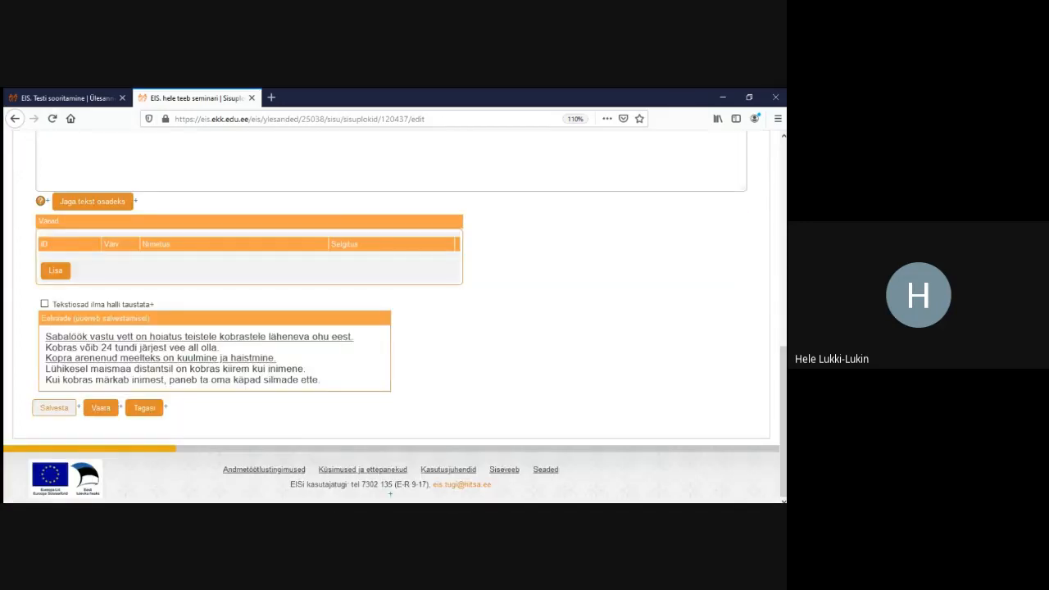
pyautogui.click(54, 408)
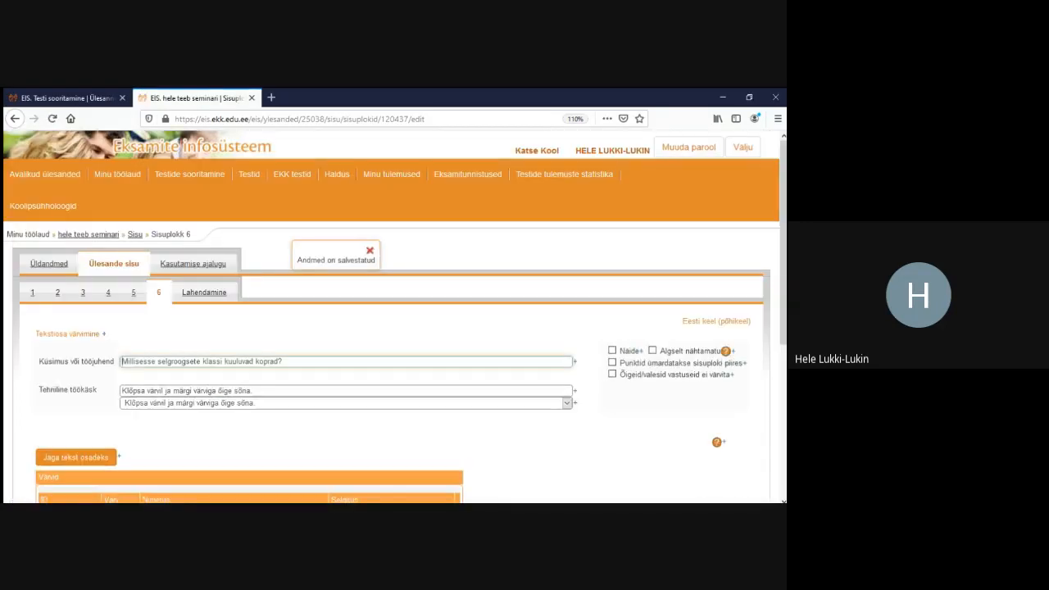
# Add colour rows A and B, setting A to pale yellow named 'kollane'
pyautogui.scroll(-2, 393, 328)
pyautogui.scroll(-4, 394, 328)
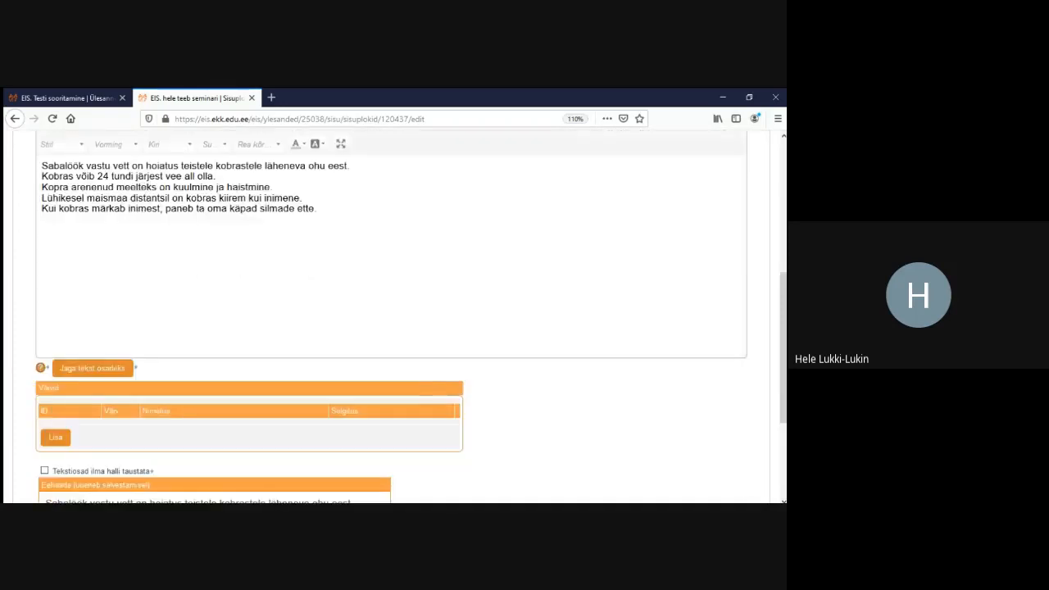
pyautogui.click(55, 392)
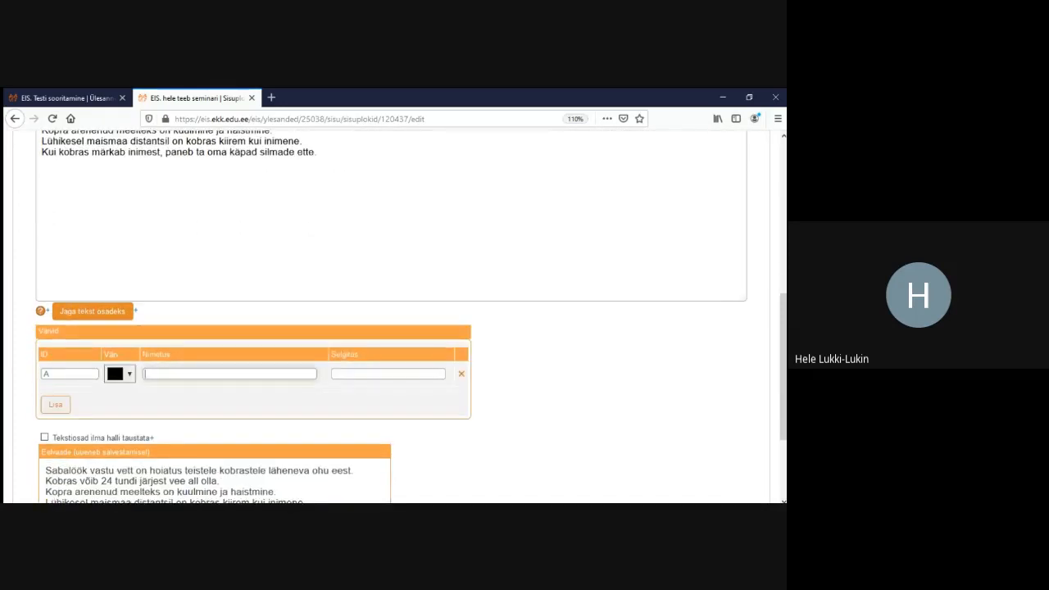
pyautogui.click(55, 404)
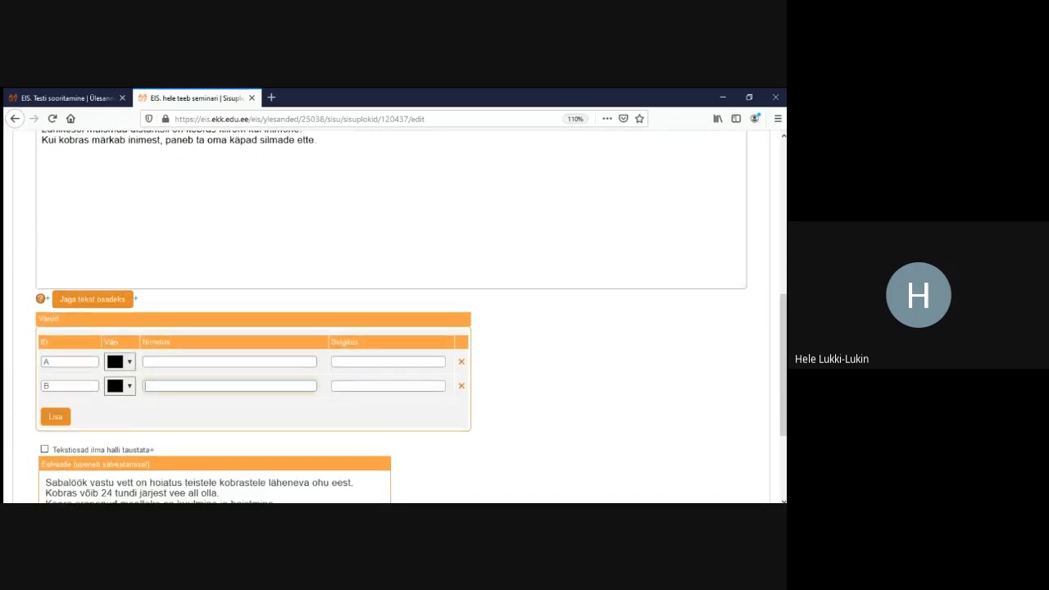
pyautogui.click(120, 362)
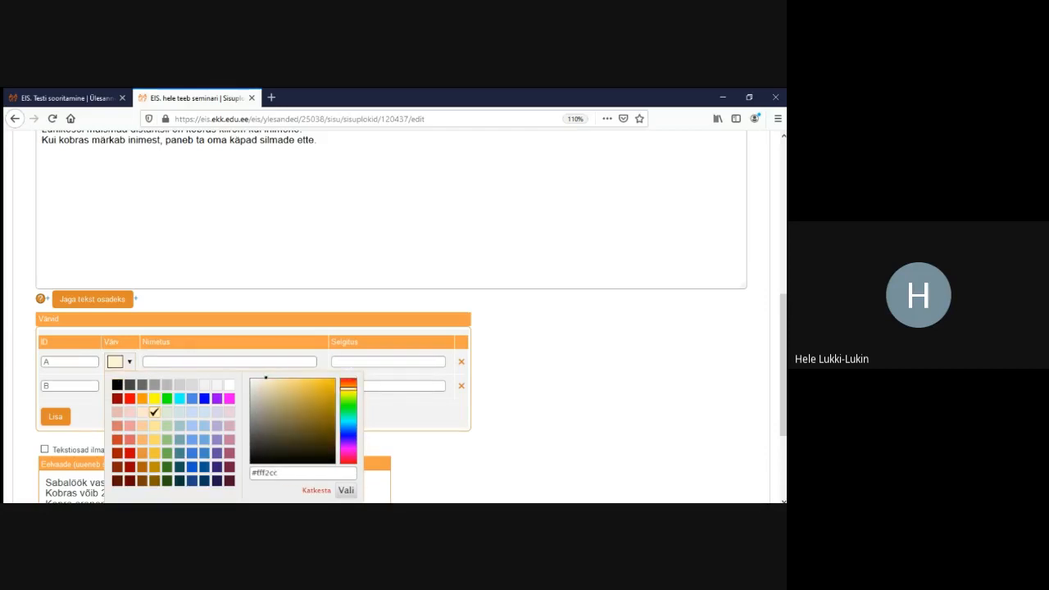
pyautogui.click(230, 361)
pyautogui.write('ko')
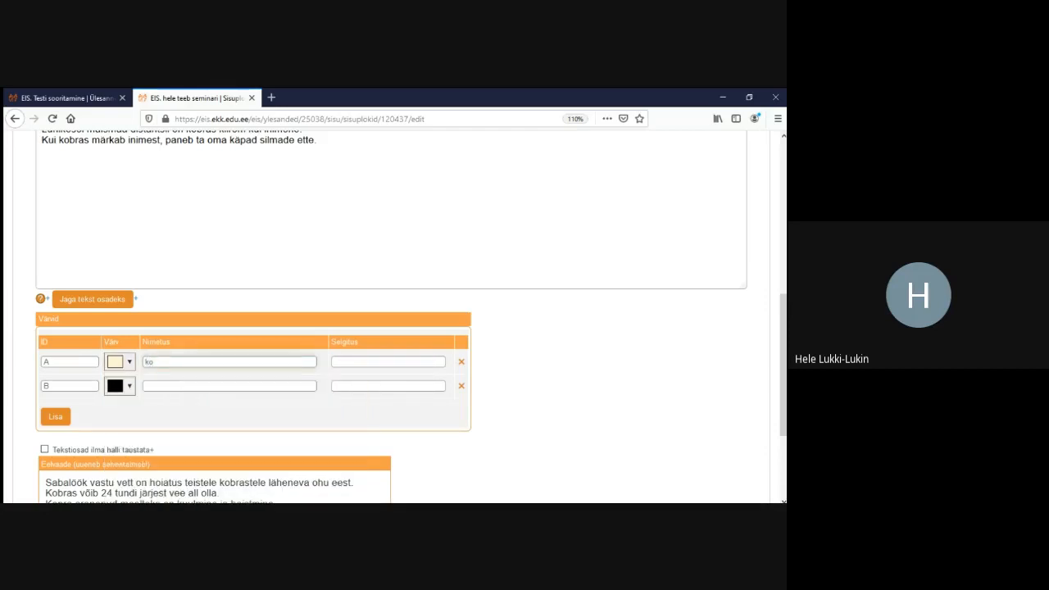
pyautogui.write('llane')
# Set colour B to dark green named 'roheline' and save the colour settings
pyautogui.click(120, 386)
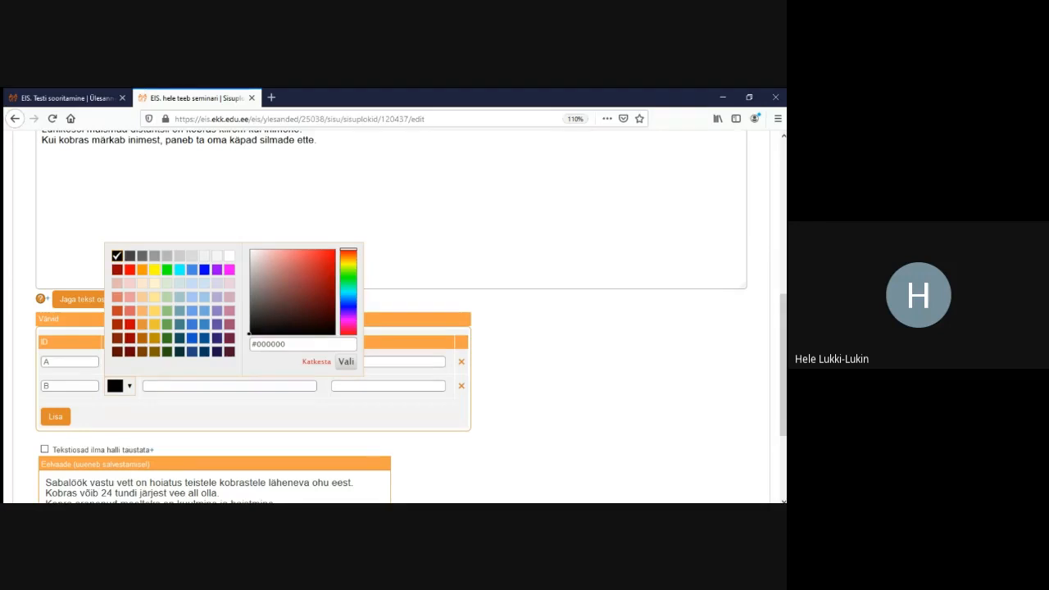
pyautogui.click(229, 386)
pyautogui.click(120, 386)
pyautogui.click(167, 338)
pyautogui.click(230, 386)
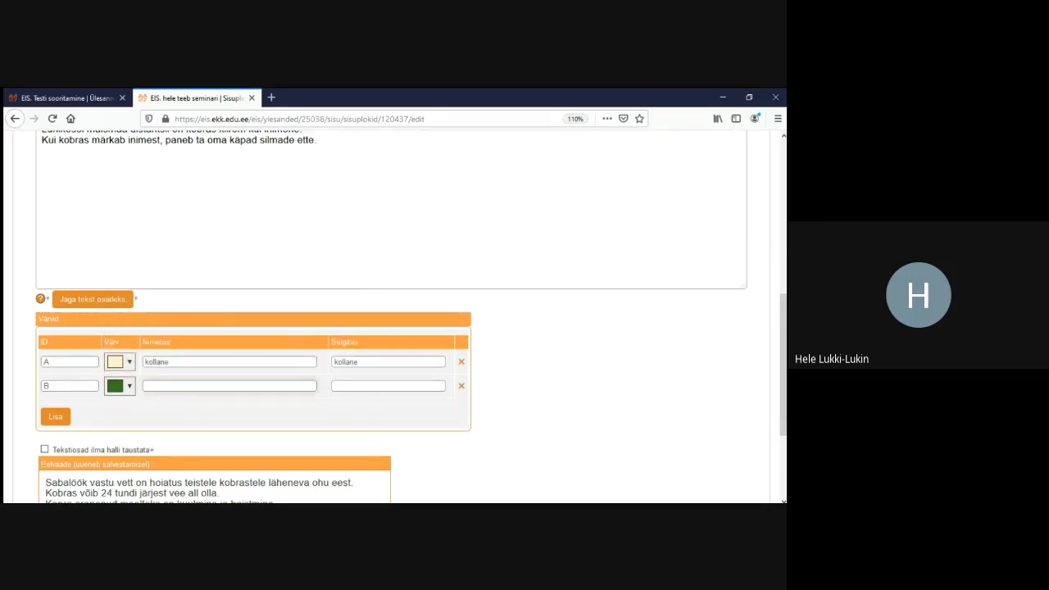
pyautogui.write('roheline')
pyautogui.click(558, 385)
pyautogui.scroll(-3, 410, 328)
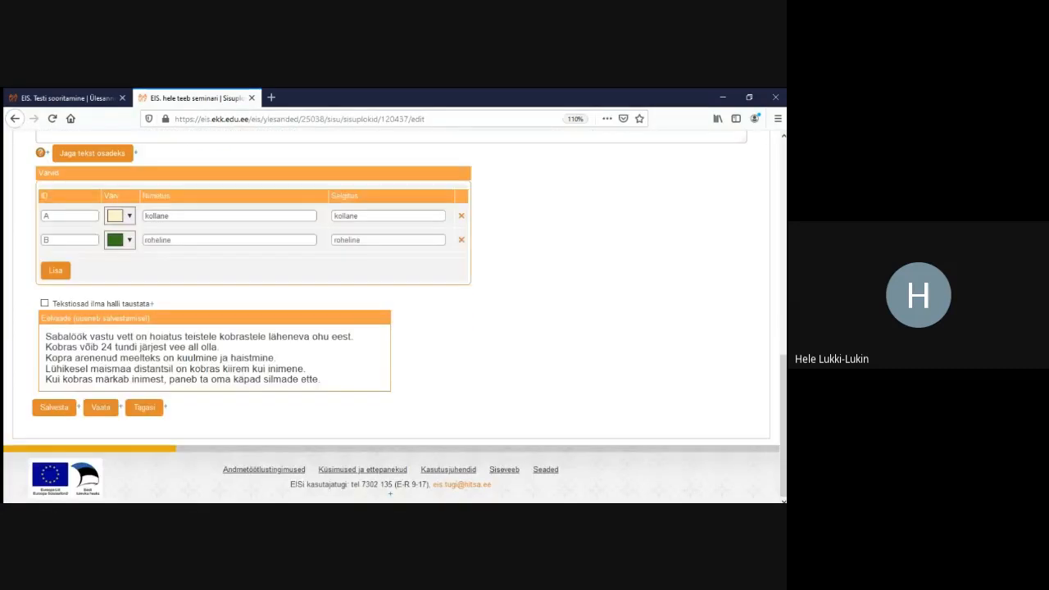
pyautogui.scroll(3, 393, 320)
pyautogui.scroll(-3, 394, 320)
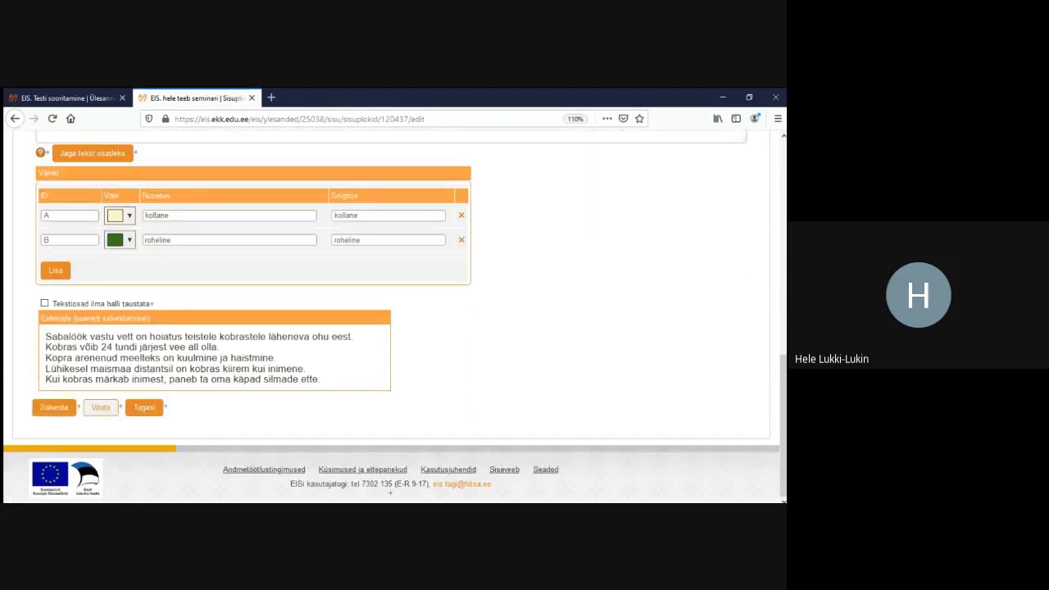
pyautogui.click(54, 407)
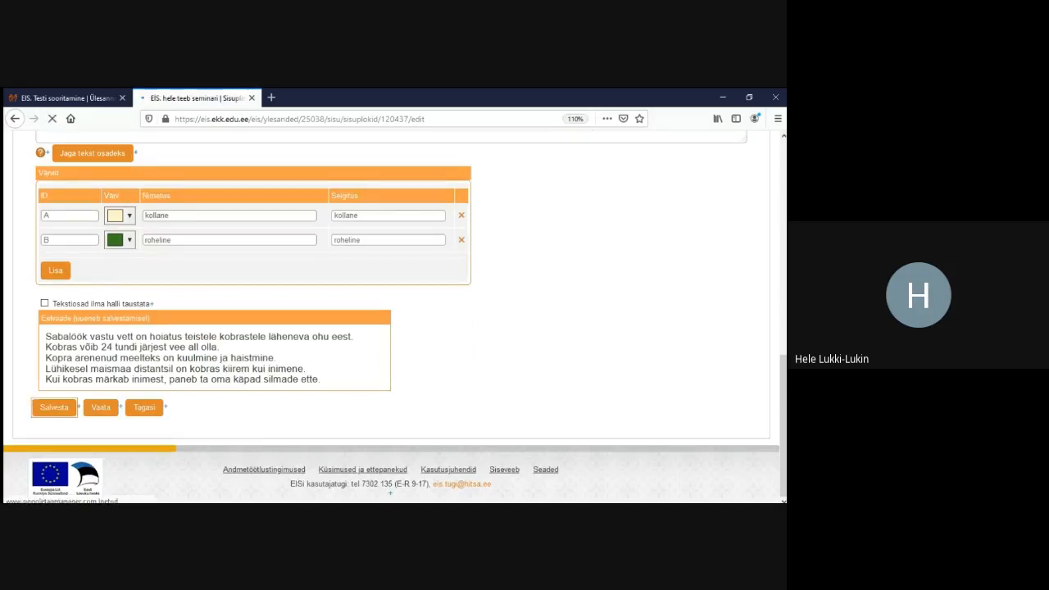
# Split block 6's text into parts by sentences (Laused)
pyautogui.scroll(-2, 393, 319)
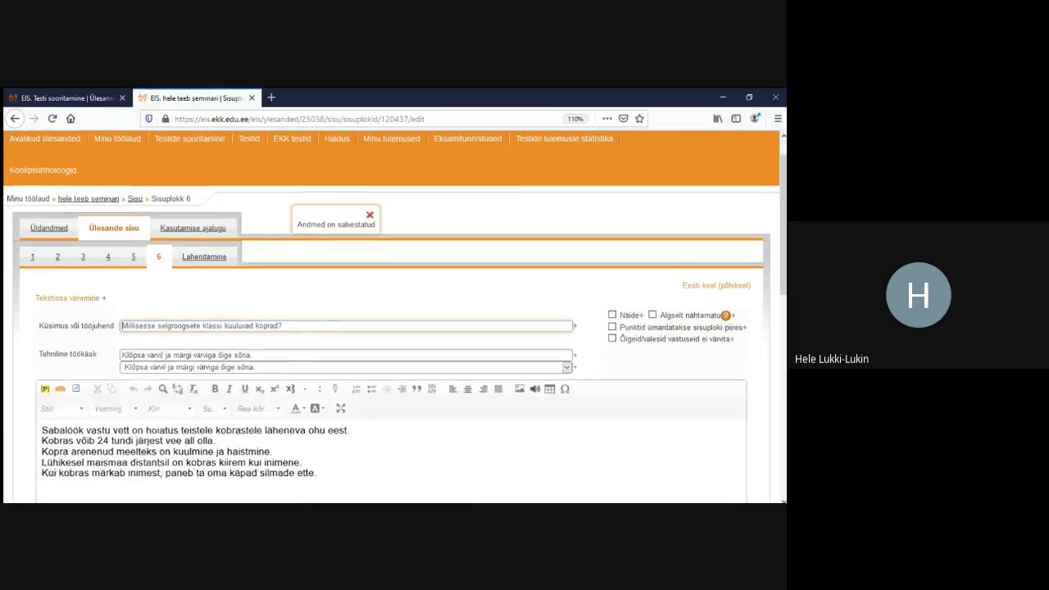
pyautogui.scroll(-1, 92, 392)
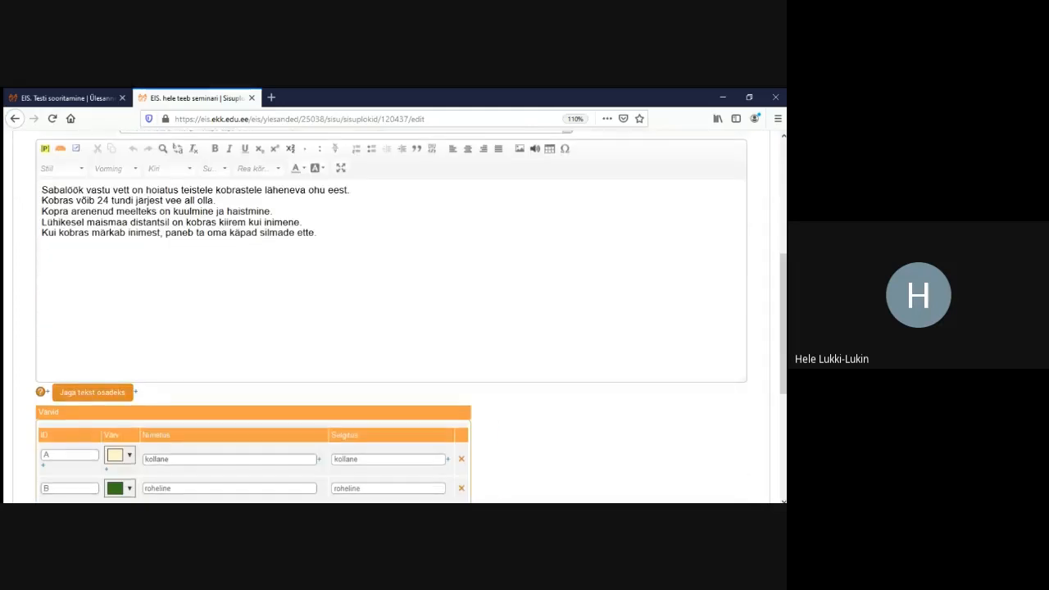
pyautogui.click(92, 392)
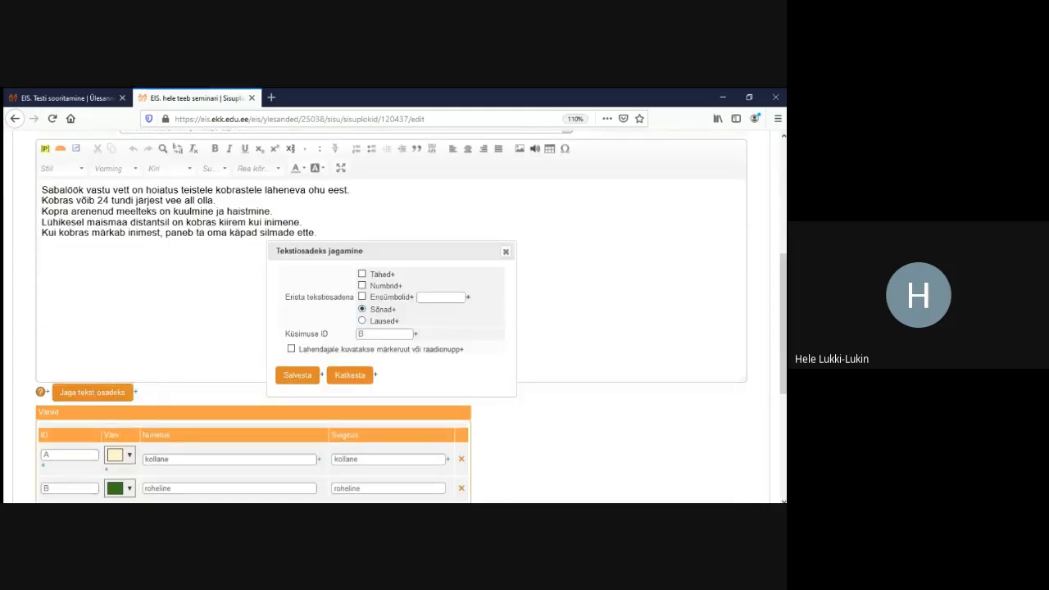
pyautogui.click(362, 321)
pyautogui.click(296, 374)
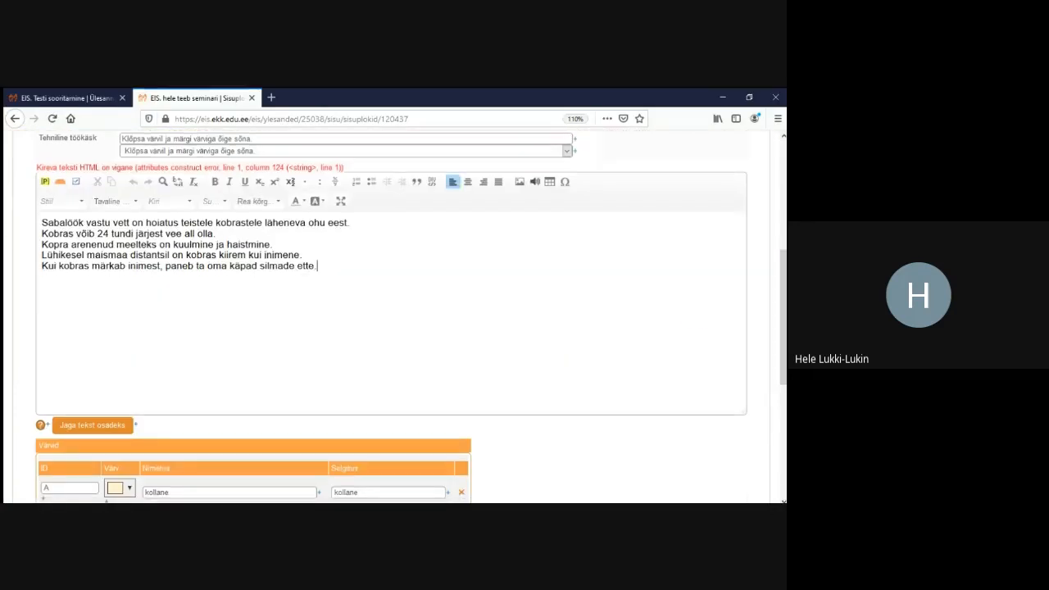
# Replace the editor text with a clean copy of the beaver sentences, saving the emptied and restored block
pyautogui.hotkey('ctrl', 'a')
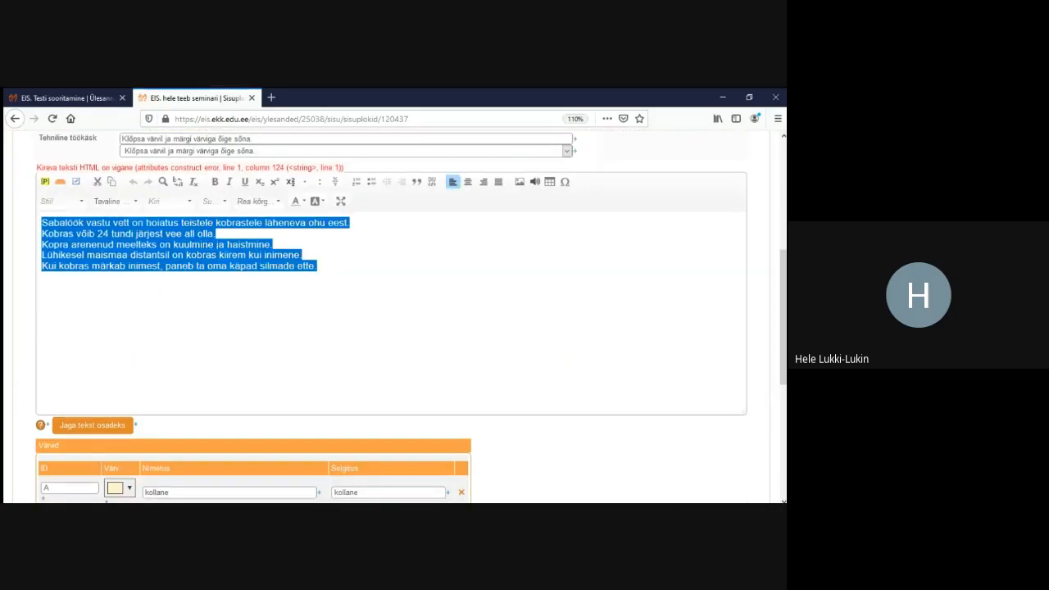
pyautogui.write('Sabalöök vastu vett on hoiatus teistele kobrastele läheneva ohu eest. Kobras võib 24 tundi järjest vee all olla. Kopra arenenud meelteks on kuulmine ja haistmine. Lühikesel maismaa distantsil on kobras kiirem kui inimene. Kui kobras märkab inimest, paneb ta oma käpad silmade ette.')
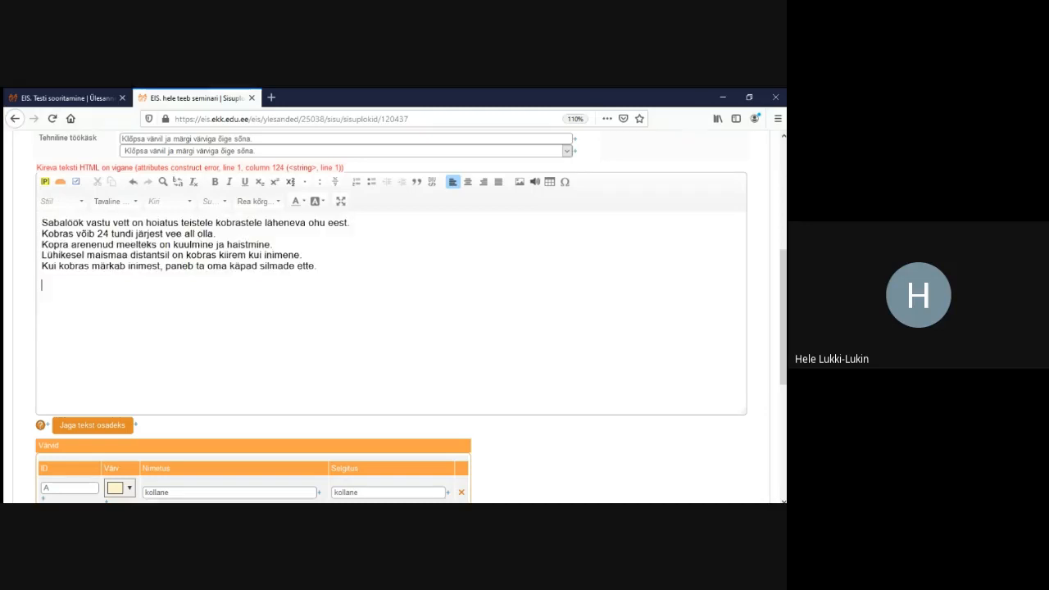
pyautogui.scroll(-4, 171, 271)
pyautogui.scroll(6, 170, 271)
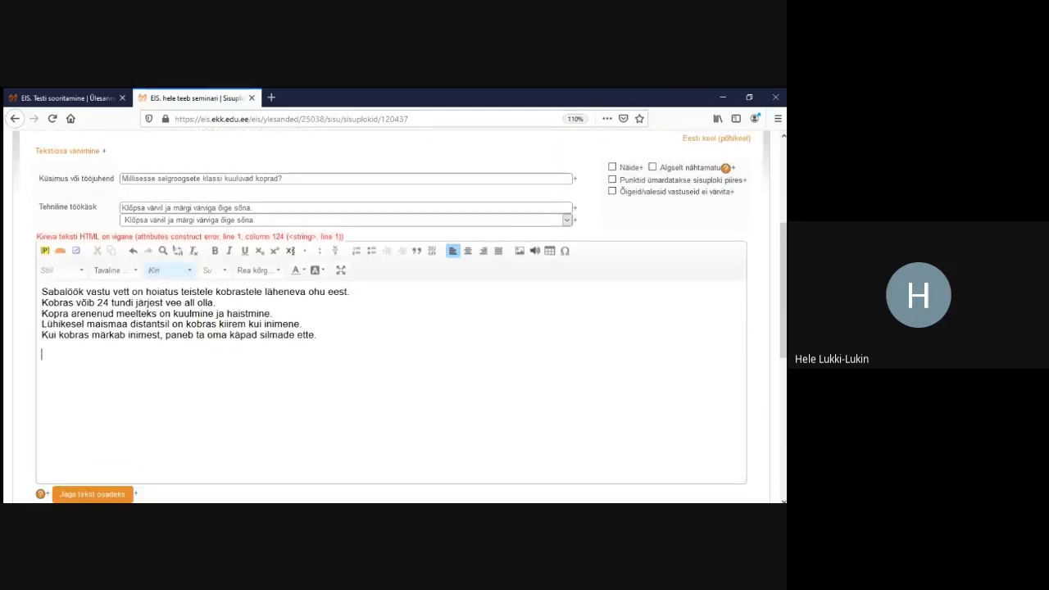
pyautogui.hotkey('ctrl', 'a')
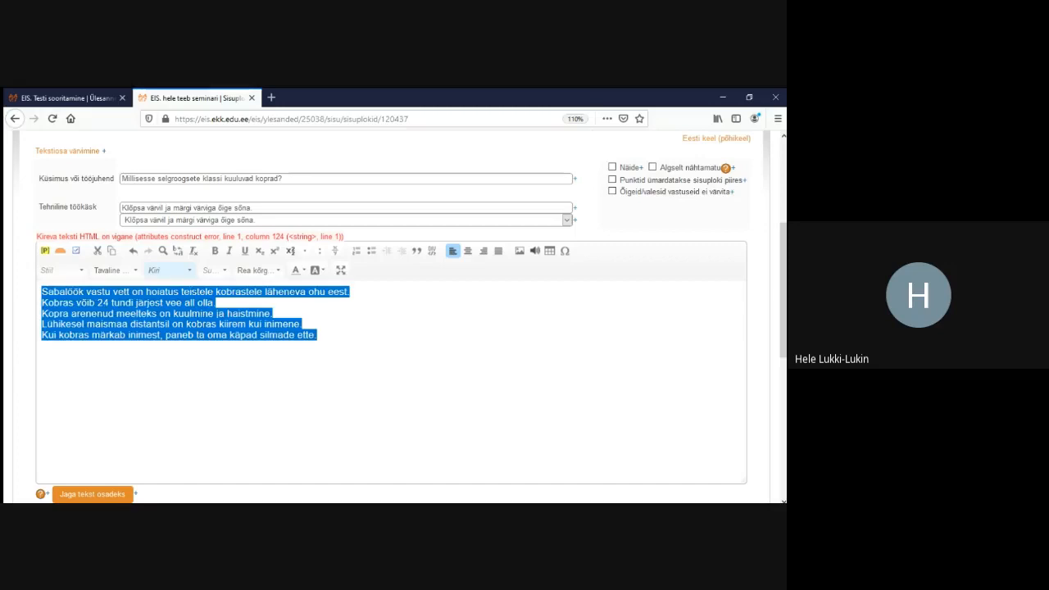
pyautogui.hotkey('ctrl', 'x')
pyautogui.scroll(-5, 394, 328)
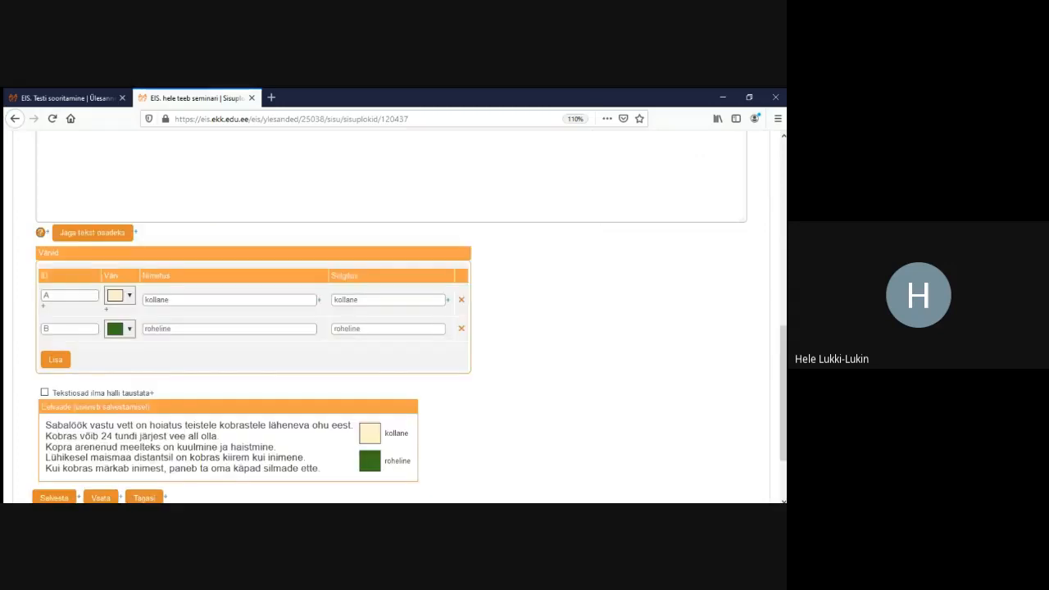
pyautogui.click(54, 415)
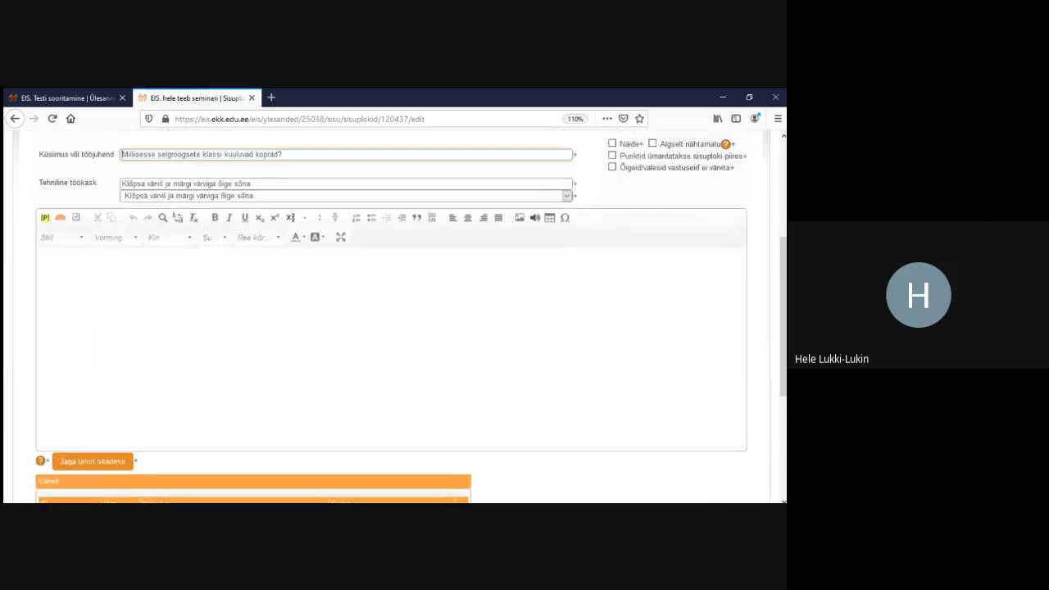
pyautogui.hotkey('ctrl', 'v')
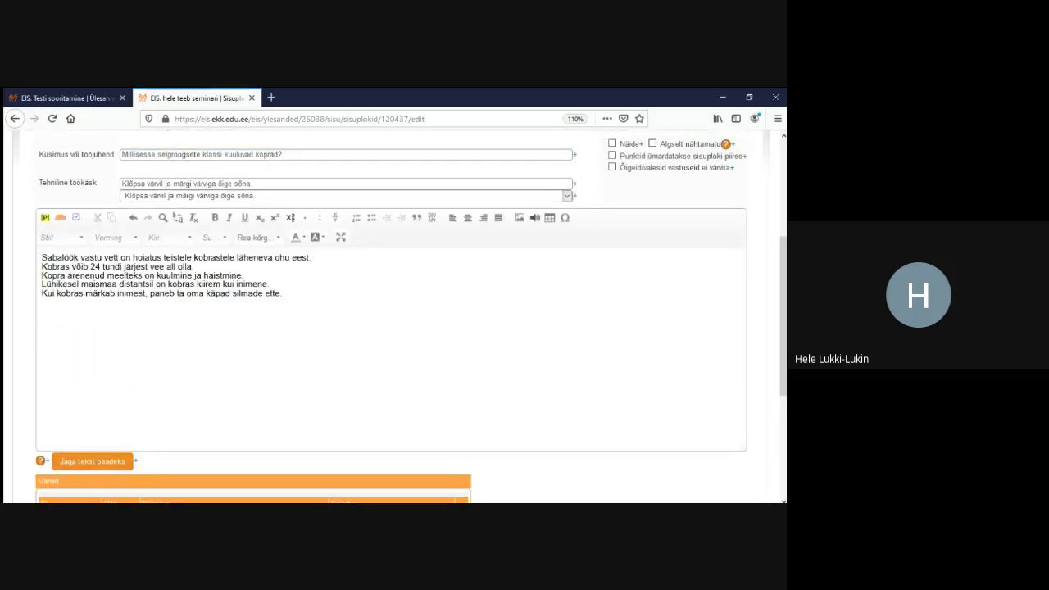
pyautogui.scroll(-4, 394, 328)
pyautogui.click(54, 407)
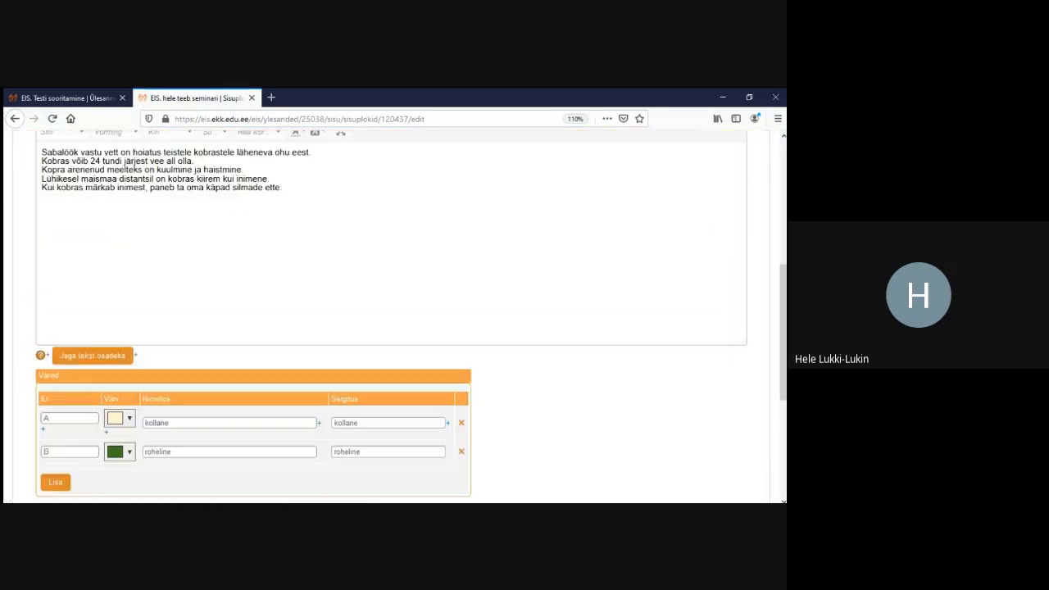
# Re-split the text by sentences into parts B:1–B:5, enable Tekstiosad ilma halli taustata, and save
pyautogui.click(92, 356)
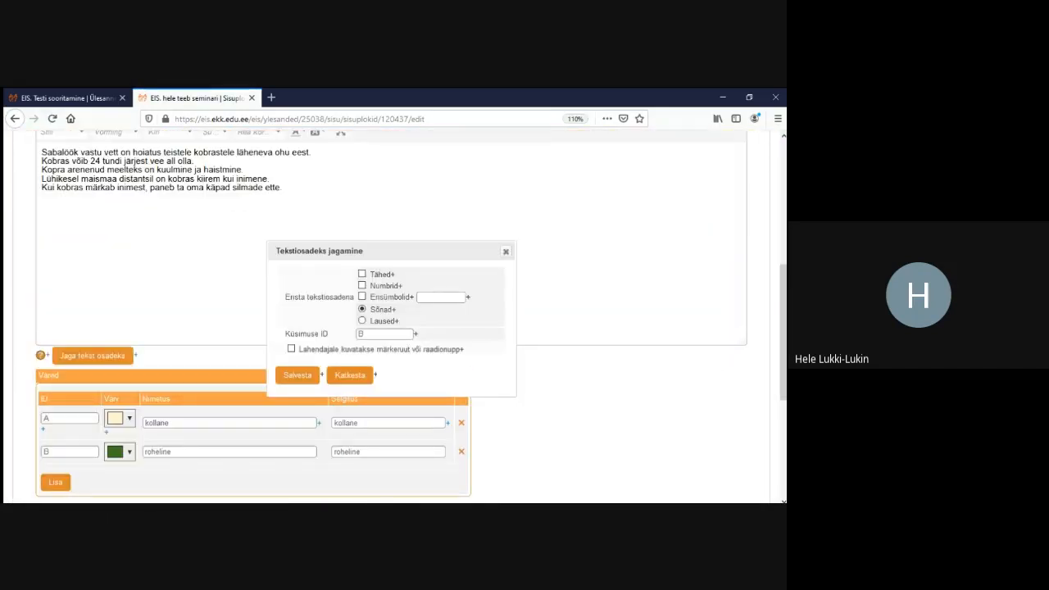
pyautogui.click(361, 320)
pyautogui.click(297, 374)
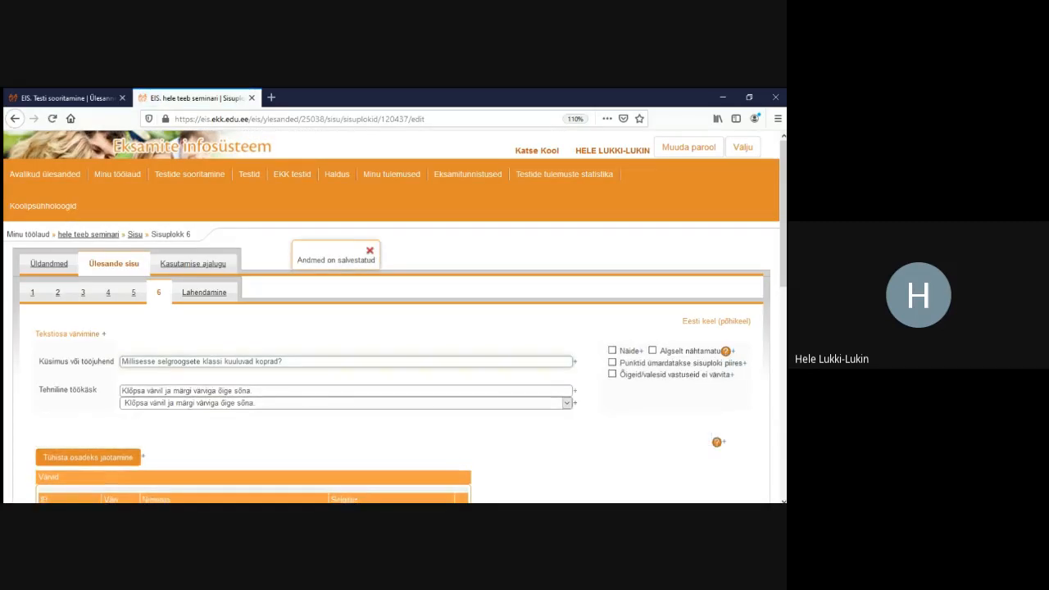
pyautogui.scroll(-4, 391, 317)
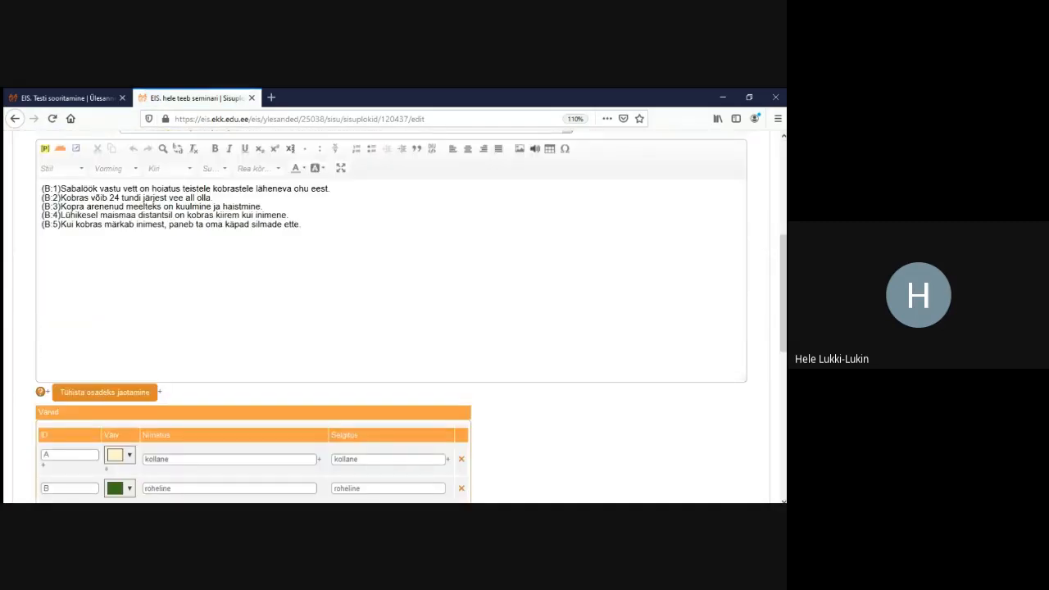
pyautogui.scroll(-4, 391, 316)
pyautogui.scroll(-2, 391, 317)
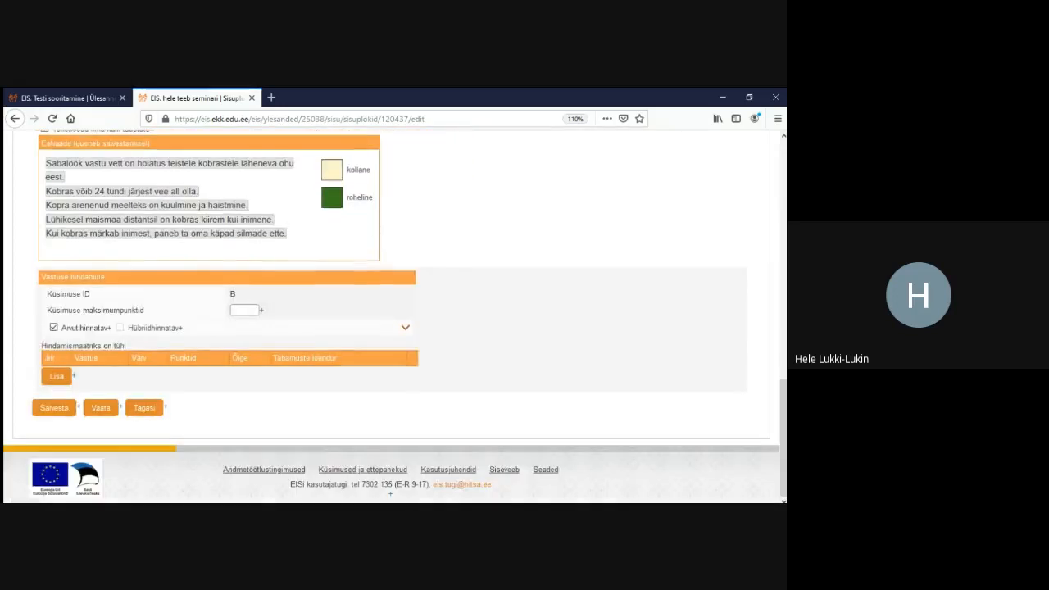
pyautogui.scroll(4, 391, 316)
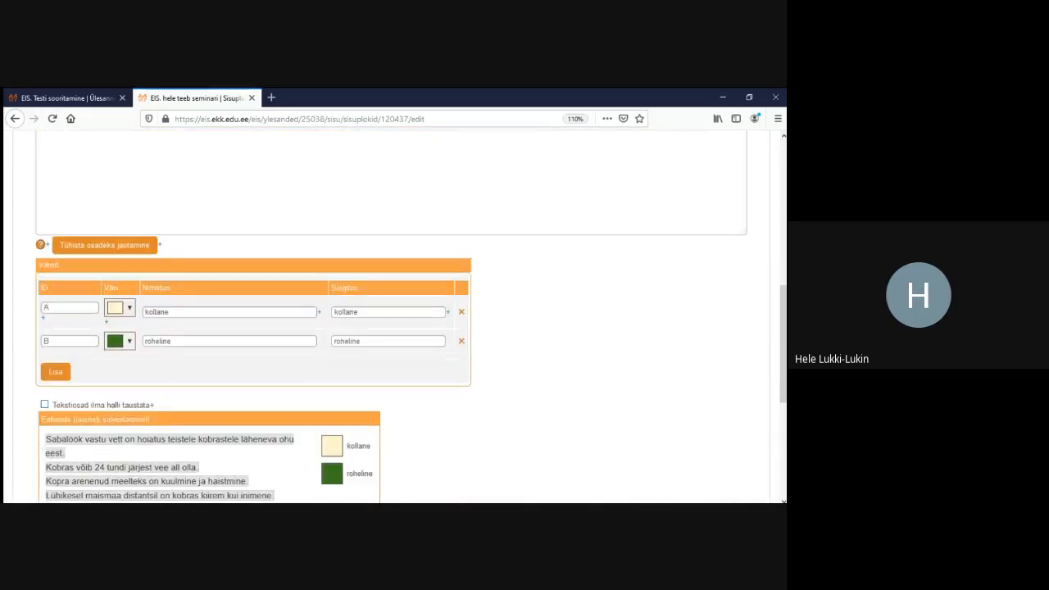
pyautogui.click(44, 404)
pyautogui.scroll(-4, 49, 406)
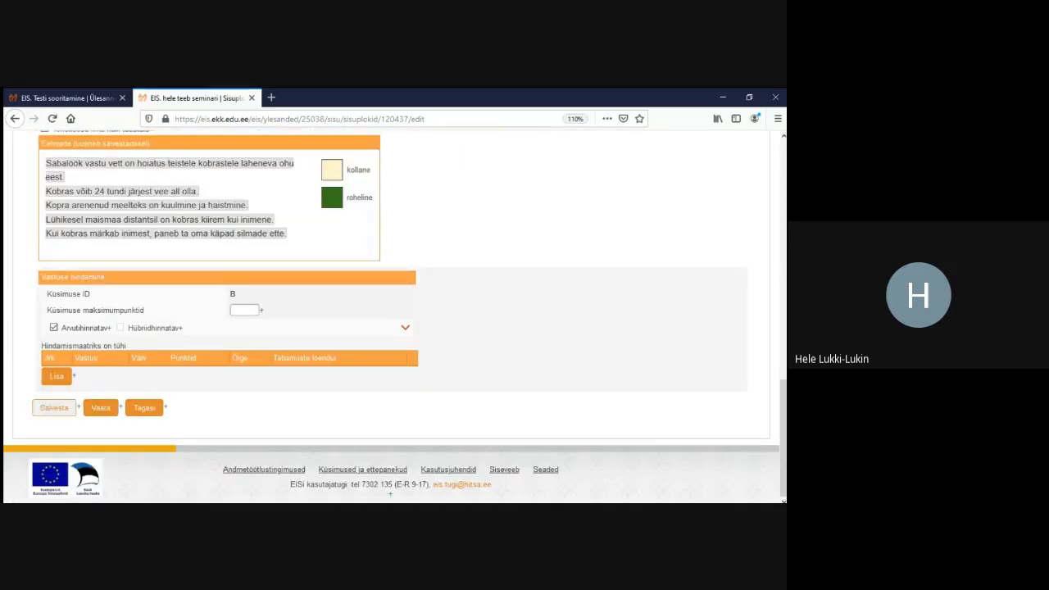
pyautogui.click(54, 407)
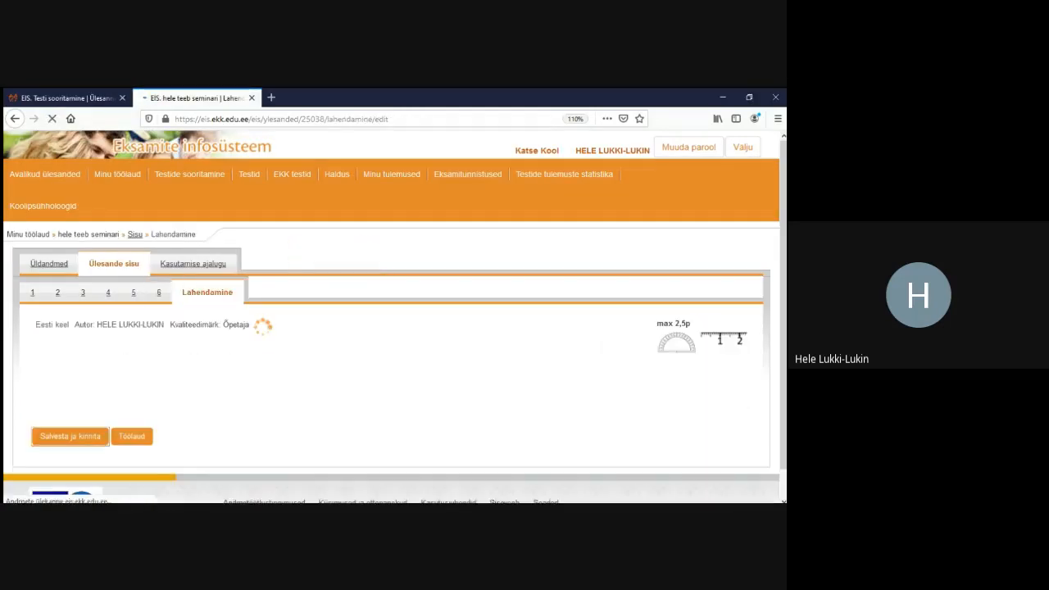
# In the preview, mark sentences 1 and 3 yellow and sentences 4, 5 and 2 green
pyautogui.scroll(-10, 392, 312)
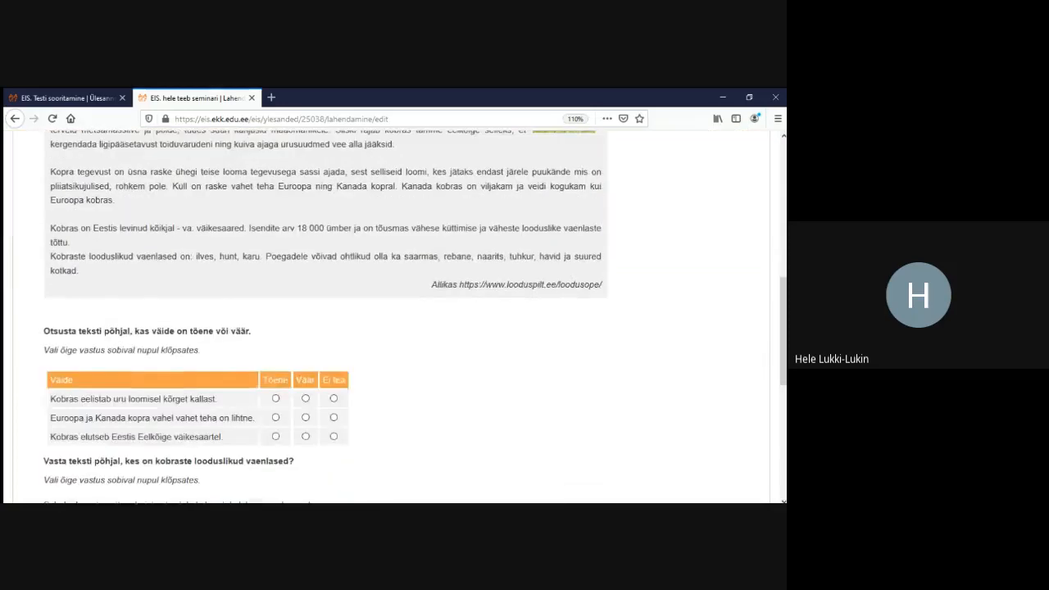
pyautogui.scroll(-1, 392, 311)
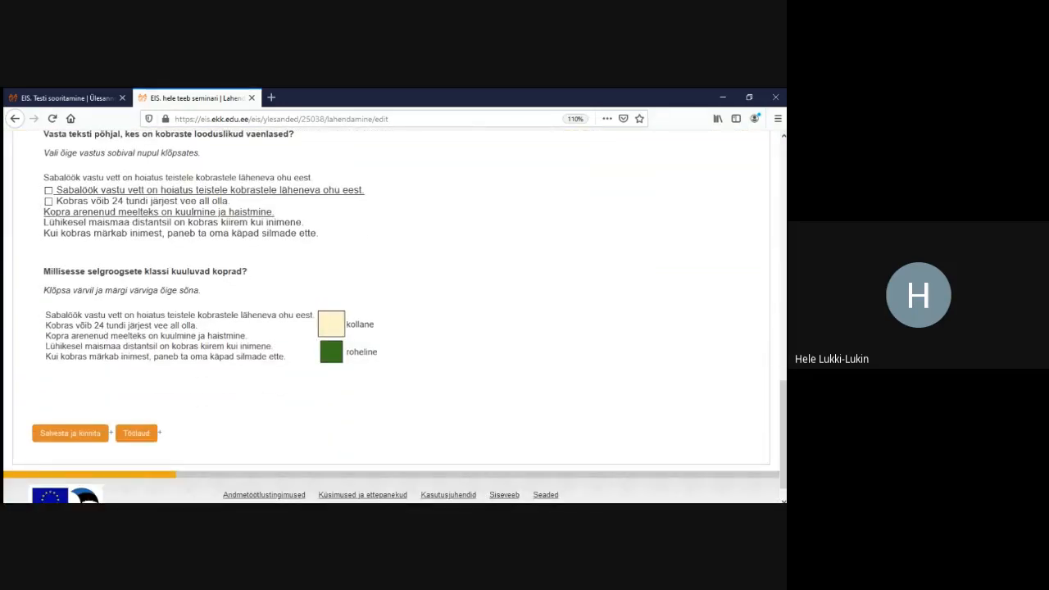
pyautogui.click(179, 315)
pyautogui.click(147, 336)
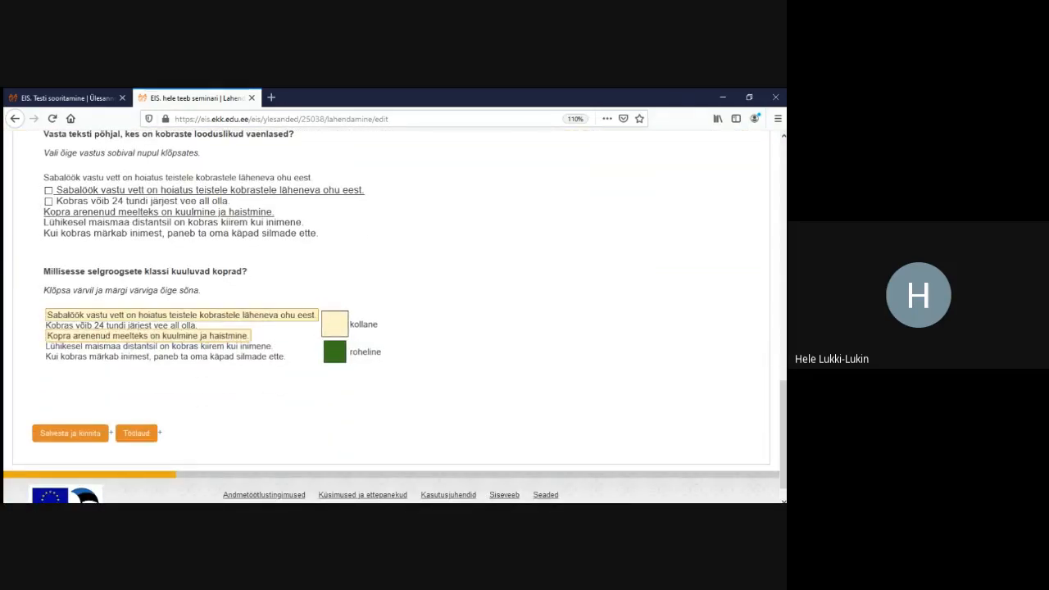
pyautogui.click(334, 351)
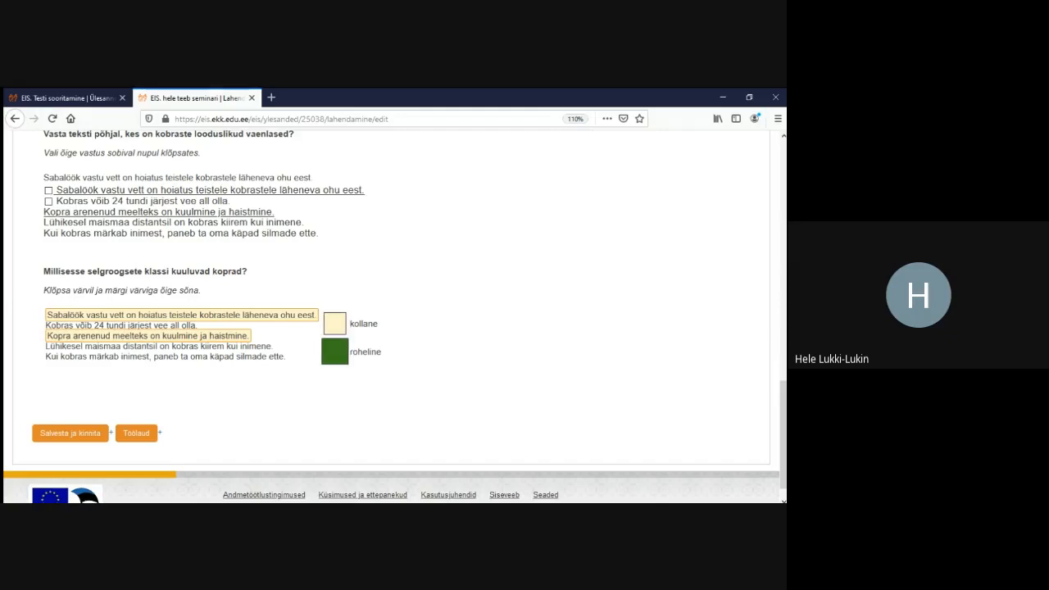
pyautogui.click(159, 347)
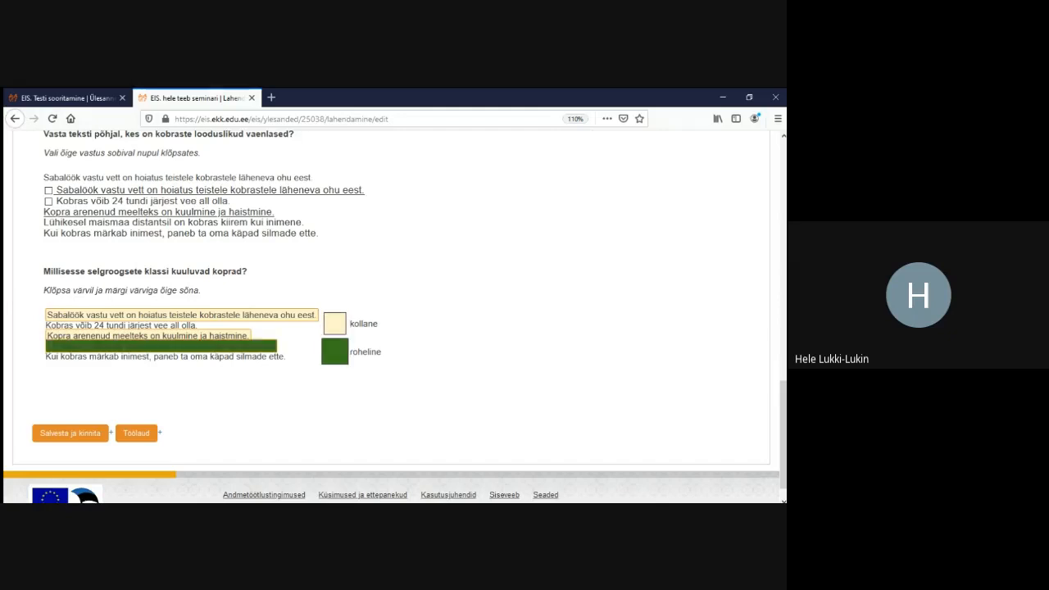
pyautogui.click(166, 357)
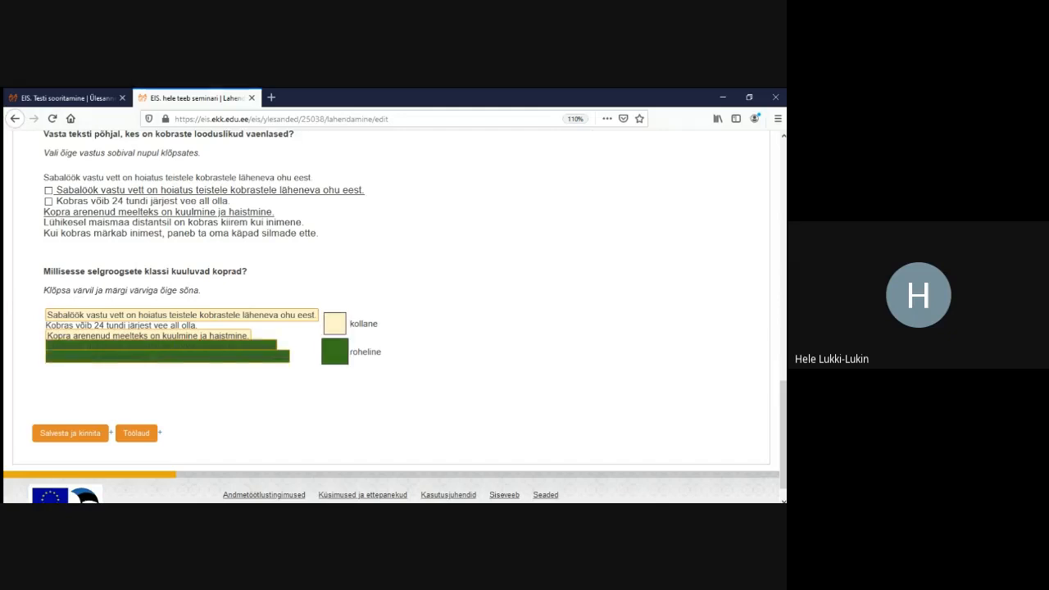
pyautogui.click(122, 325)
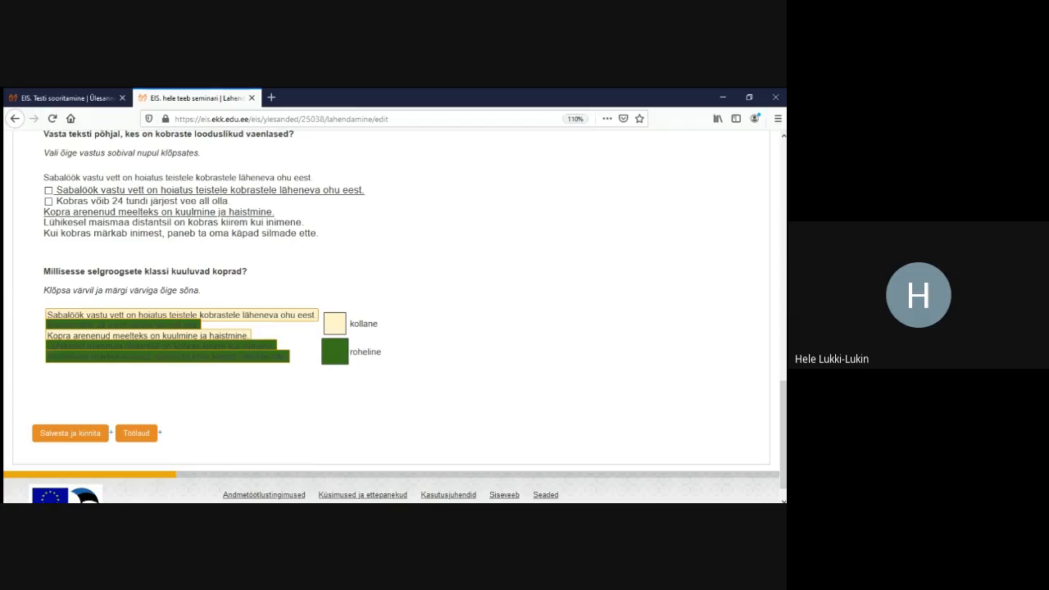
pyautogui.scroll(15, 393, 316)
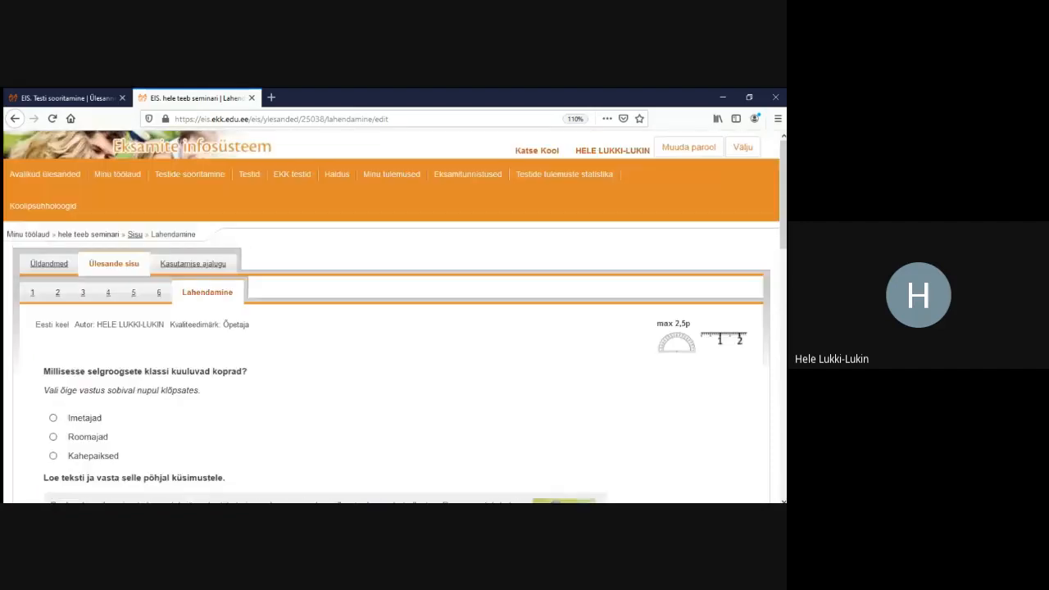
# In block 6, add a scoring matrix row worth 1 point
pyautogui.click(159, 293)
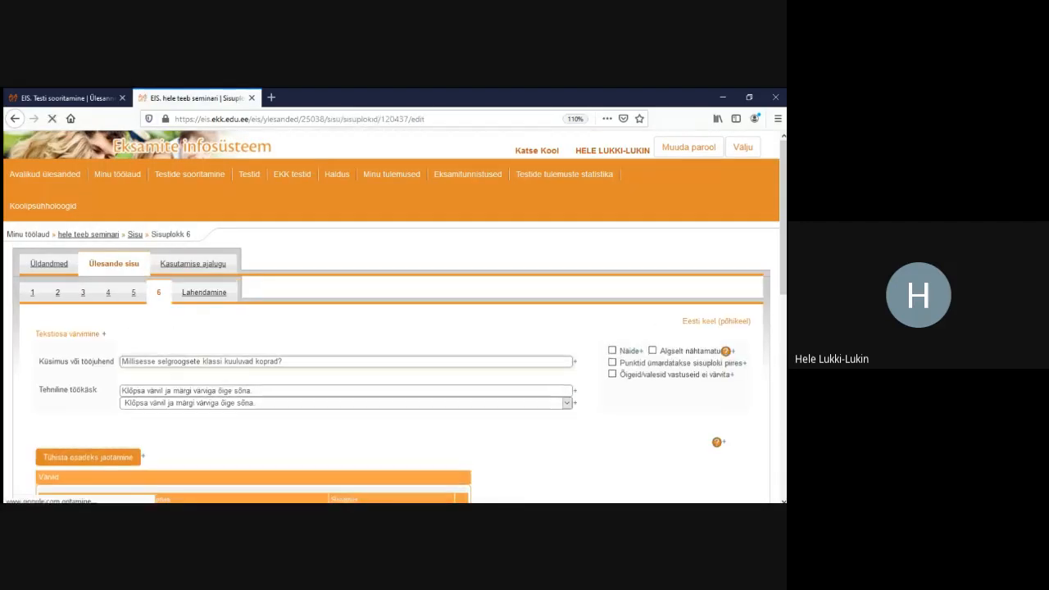
pyautogui.scroll(-5, 393, 316)
pyautogui.scroll(-3, 393, 315)
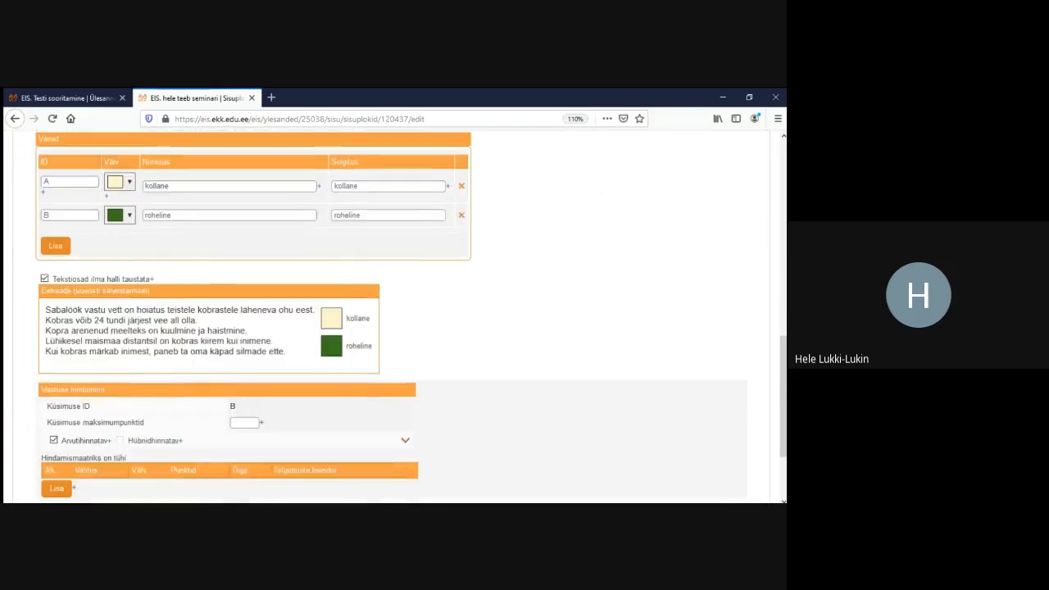
pyautogui.scroll(-1, 394, 316)
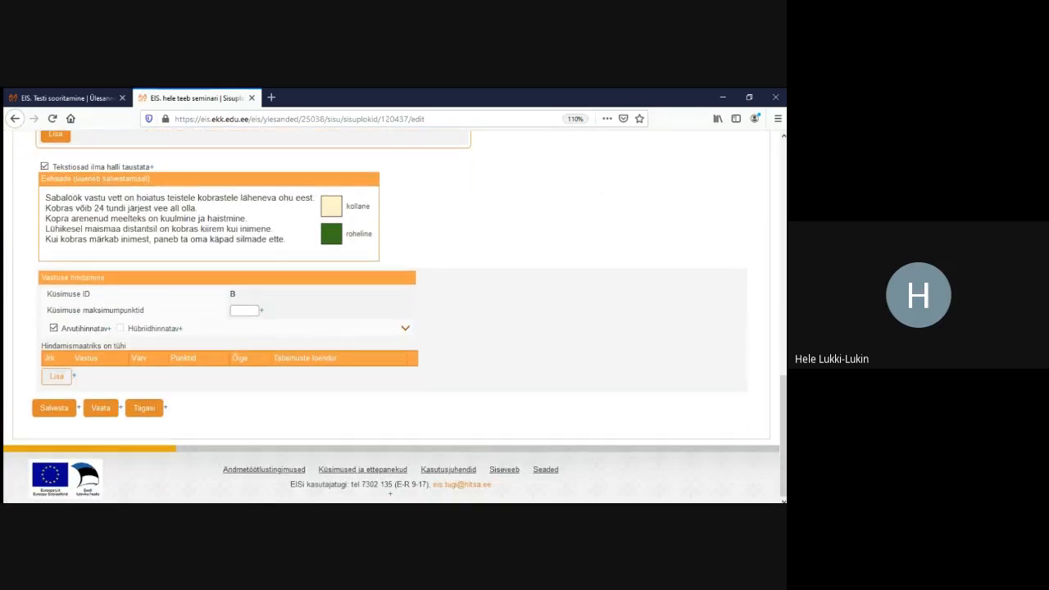
pyautogui.click(57, 376)
pyautogui.scroll(-1, 393, 315)
pyautogui.scroll(1, 394, 316)
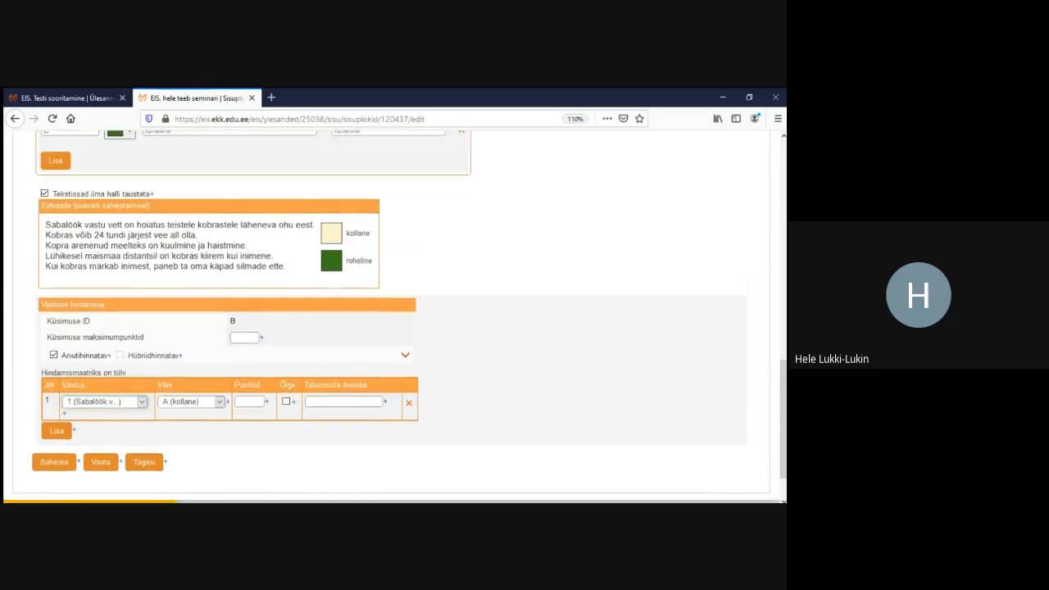
pyautogui.scroll(-1, 393, 316)
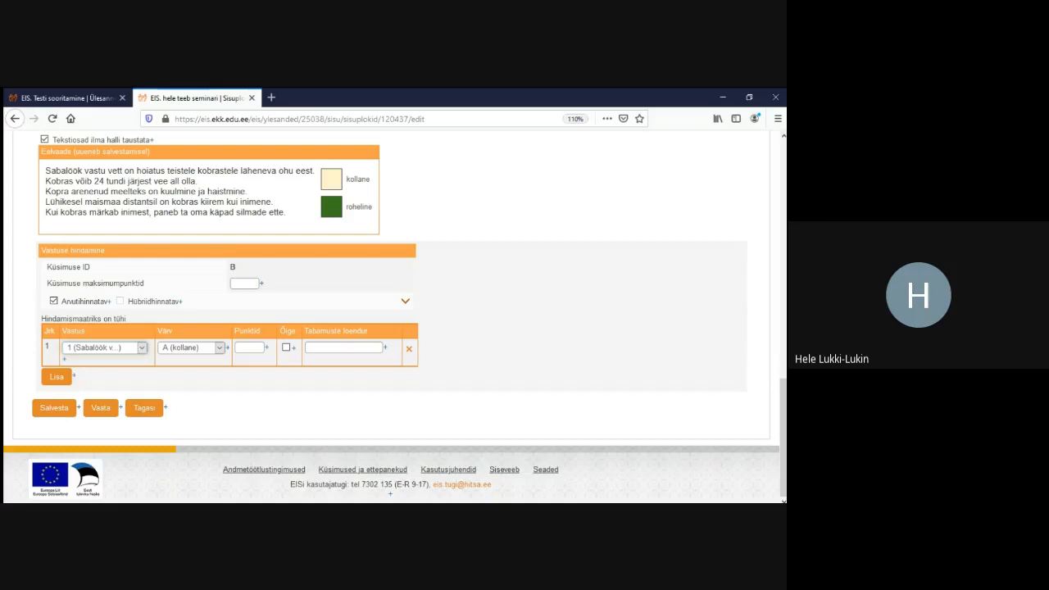
pyautogui.click(249, 348)
pyautogui.write('1')
pyautogui.click(54, 409)
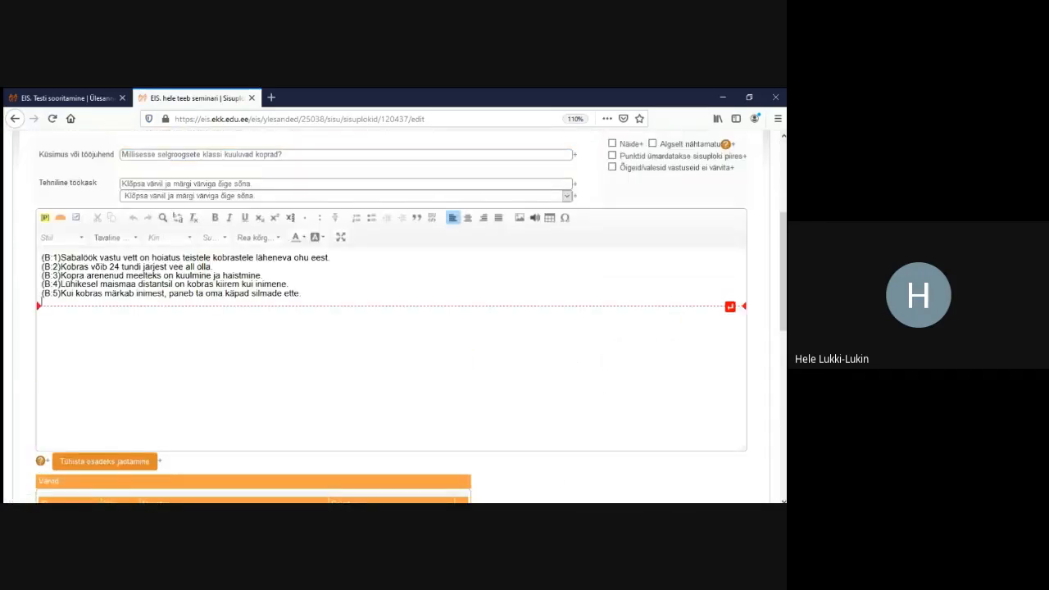
# Set the line height of all five beaver sentences to 2
pyautogui.moveTo(301, 300); pyautogui.dragTo(41, 257)
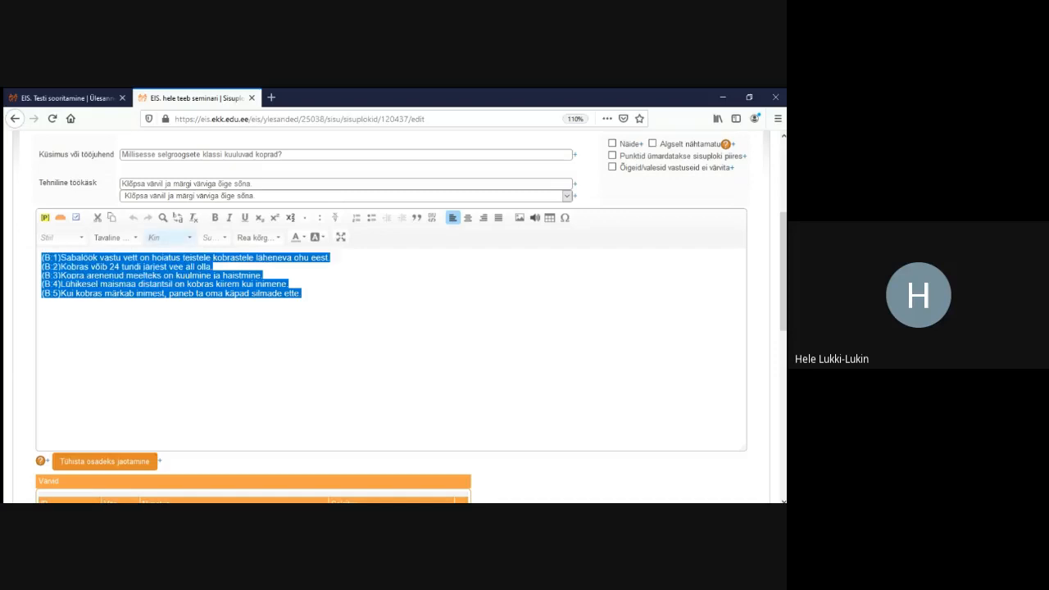
pyautogui.click(258, 237)
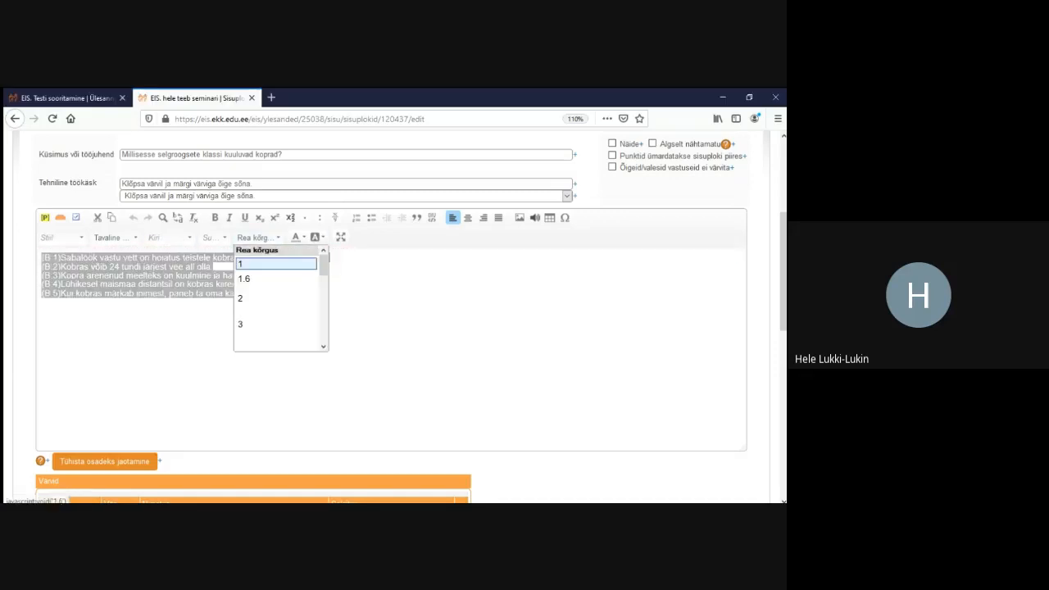
pyautogui.click(262, 297)
pyautogui.click(369, 352)
pyautogui.scroll(-5, 369, 361)
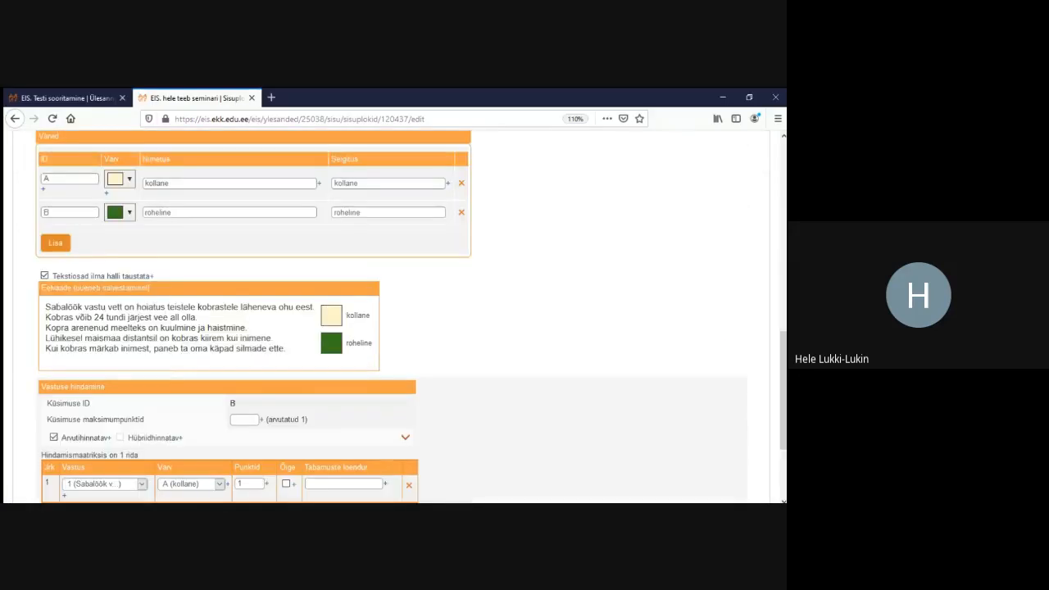
# Change colour B to a lighter green and save block 6
pyautogui.click(129, 213)
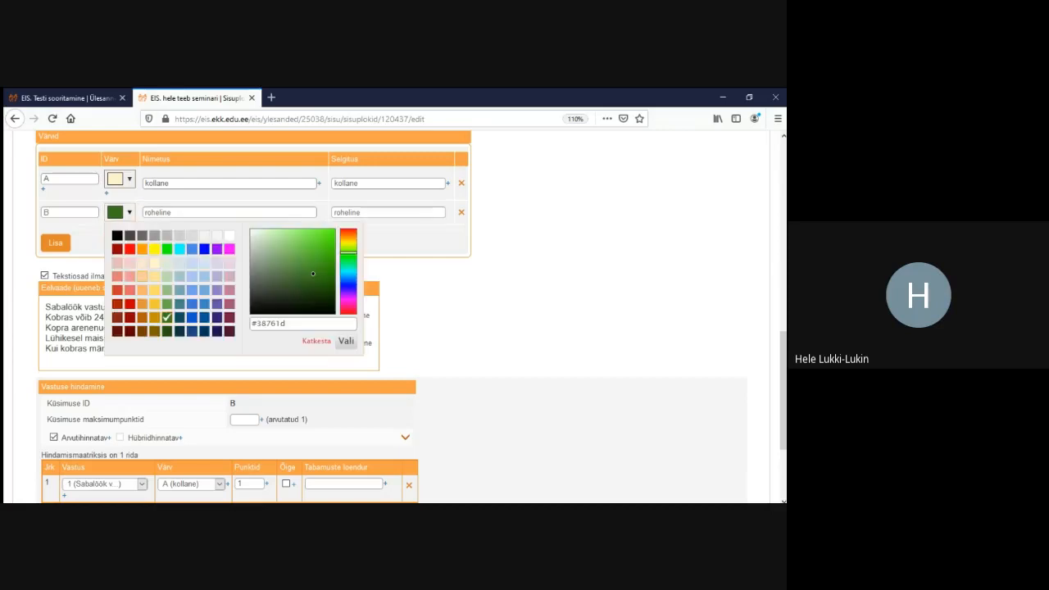
pyautogui.click(167, 277)
pyautogui.click(346, 341)
pyautogui.scroll(-3, 346, 341)
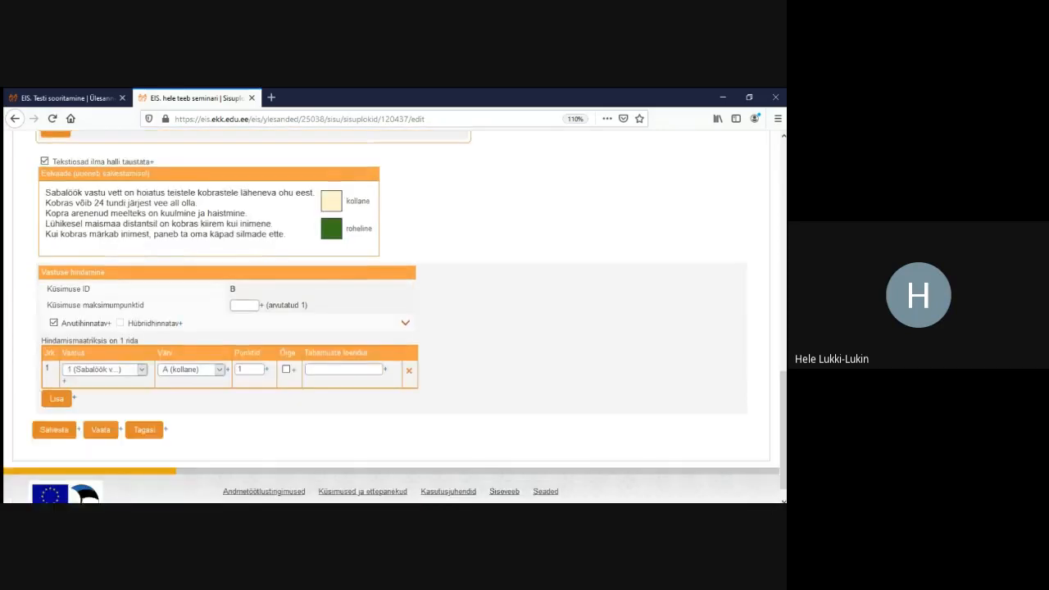
pyautogui.click(54, 408)
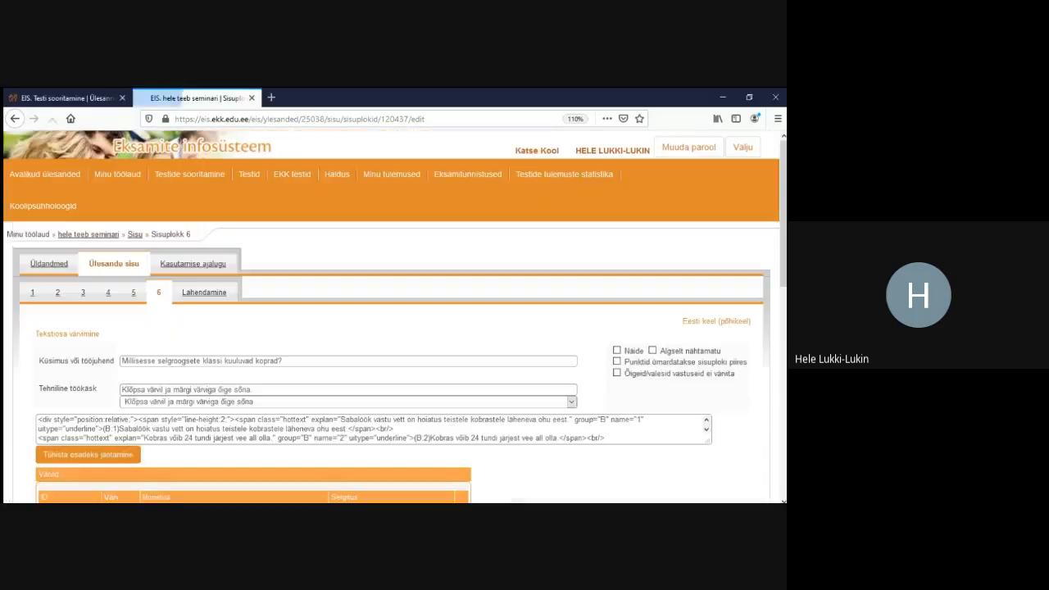
pyautogui.click(205, 293)
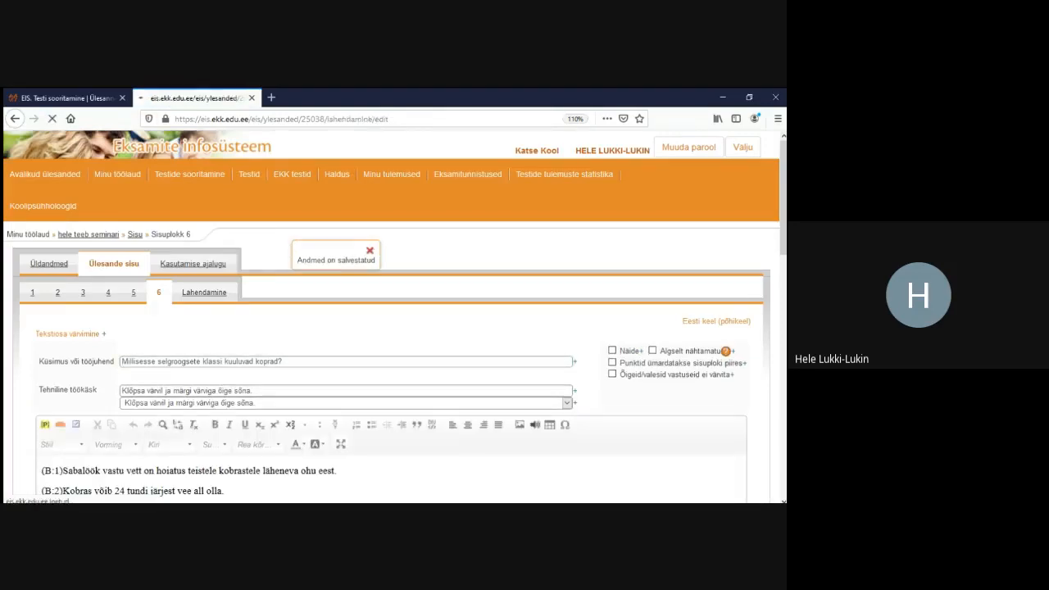
# Try marking a sentence before choosing a colour, then dismiss the choose-a-colour-first warning
pyautogui.scroll(-10, 391, 320)
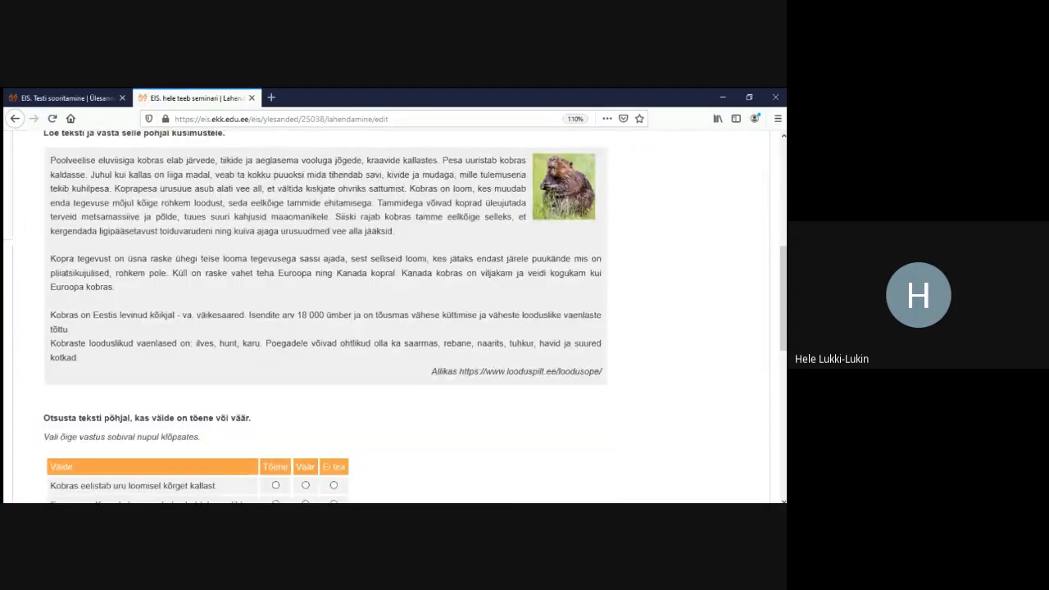
pyautogui.scroll(-2, 391, 319)
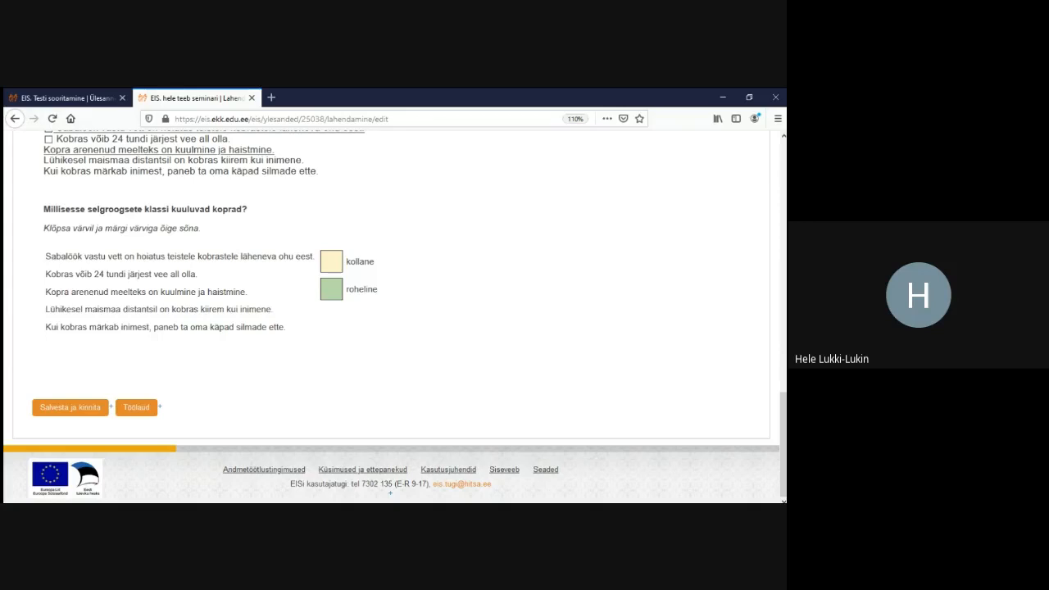
pyautogui.click(146, 292)
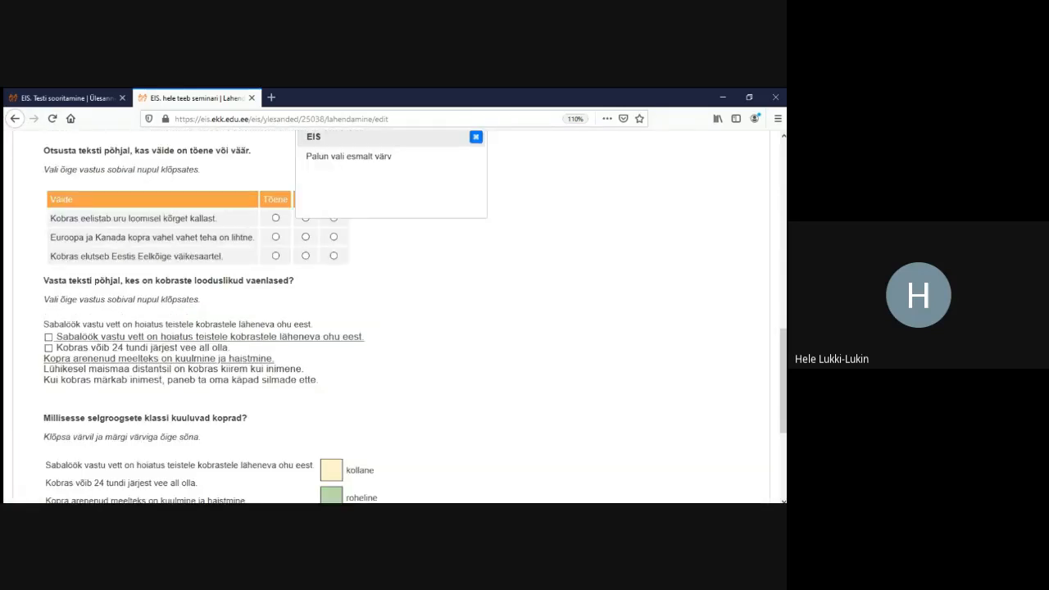
pyautogui.click(475, 137)
# Mark sentences 1 and 3 with kollane and sentences 2, 4 and 5 with roheline
pyautogui.click(331, 262)
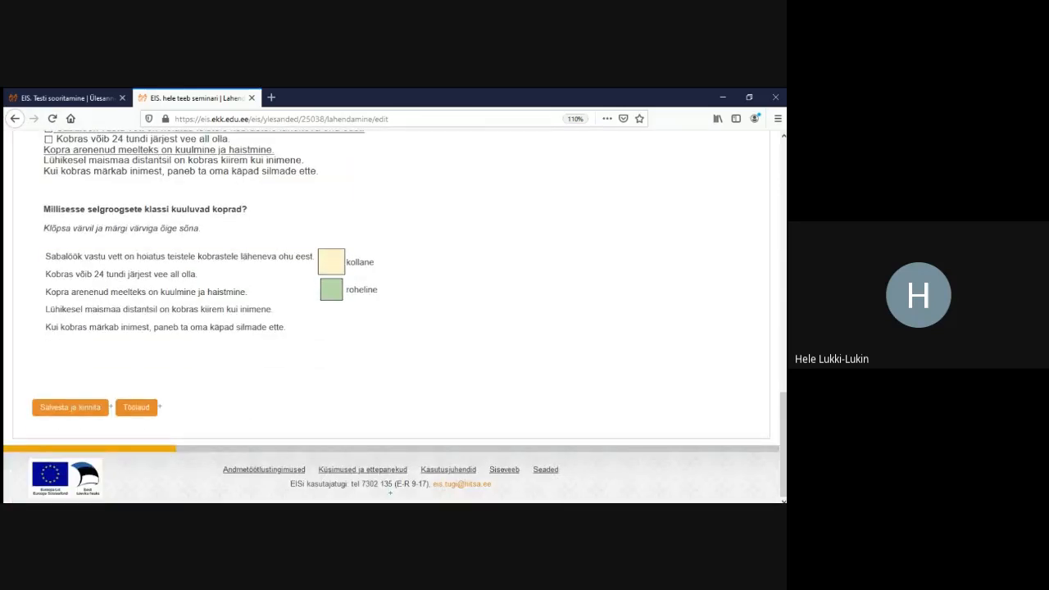
pyautogui.click(207, 257)
pyautogui.click(167, 292)
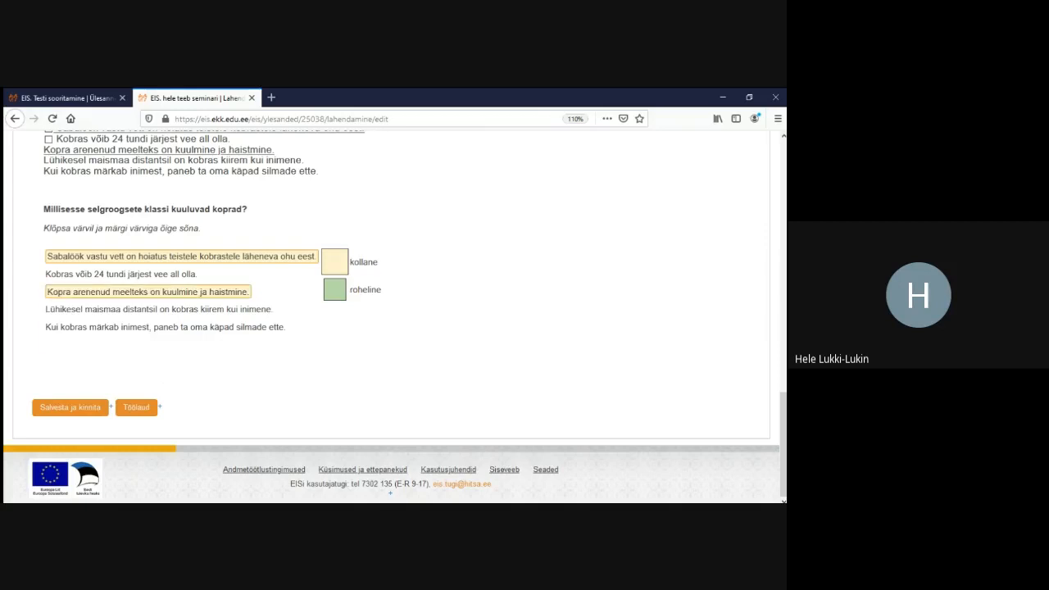
pyautogui.moveTo(270, 294); pyautogui.dragTo(334, 289)
pyautogui.click(335, 289)
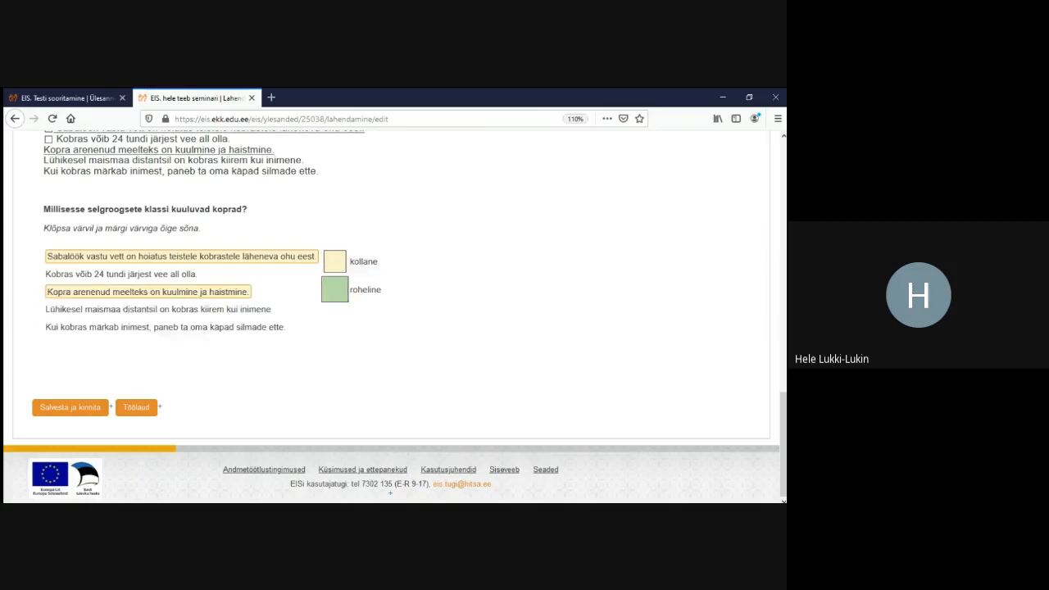
pyautogui.click(123, 275)
pyautogui.click(160, 310)
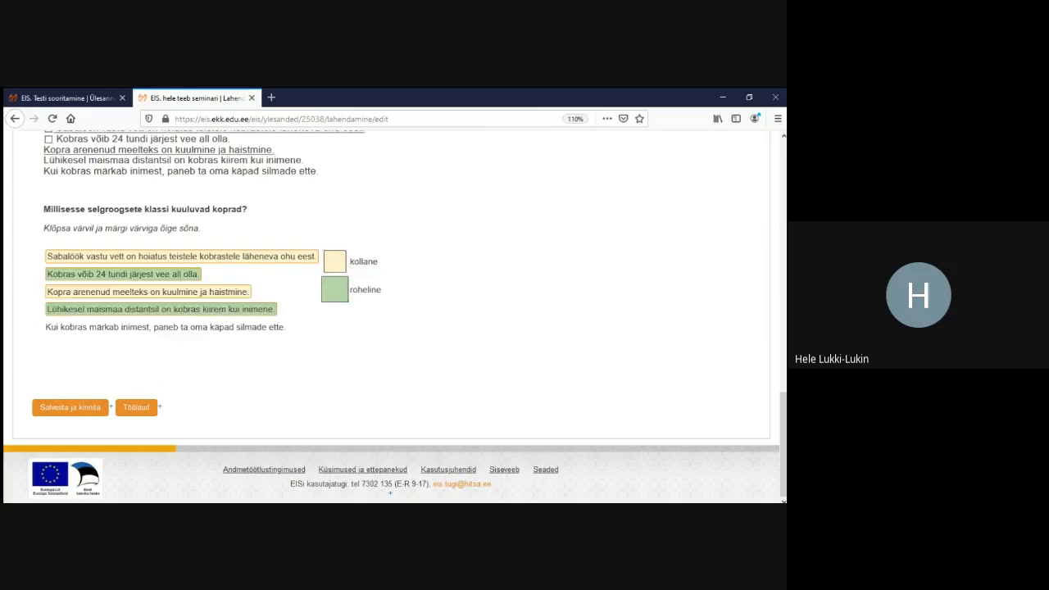
pyautogui.click(164, 327)
pyautogui.scroll(15, 393, 312)
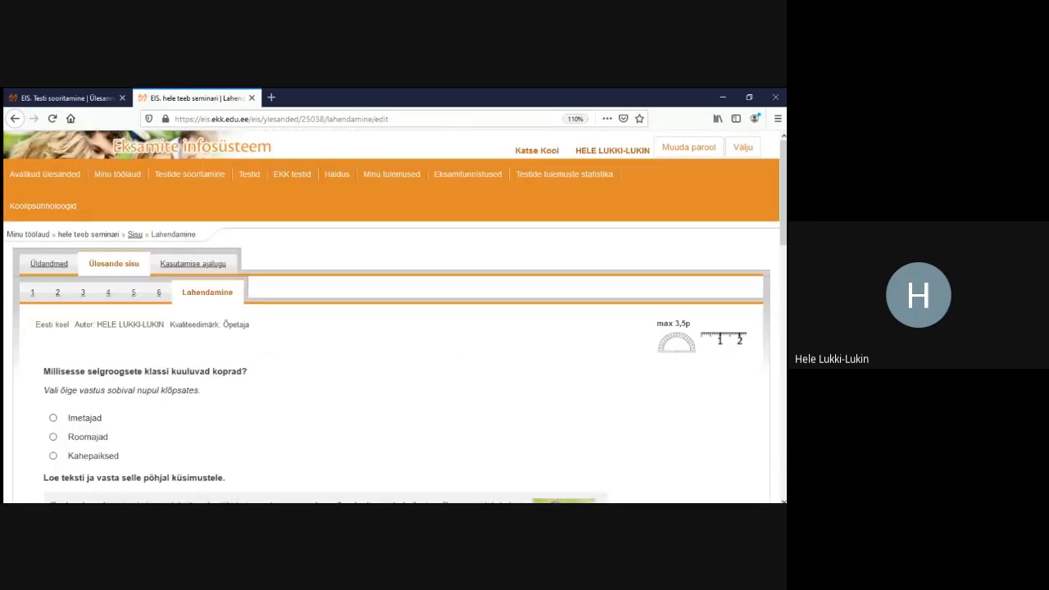
# Look over the beaver map example task, then return to the task being edited
pyautogui.click(67, 99)
pyautogui.scroll(-5, 393, 312)
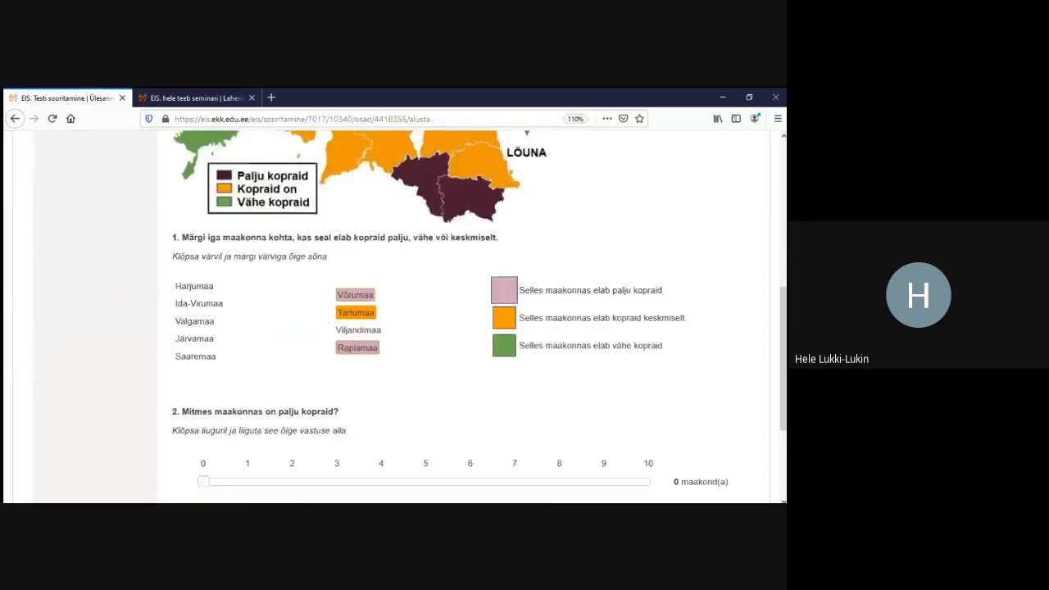
pyautogui.scroll(-3, 393, 312)
pyautogui.scroll(10, 393, 312)
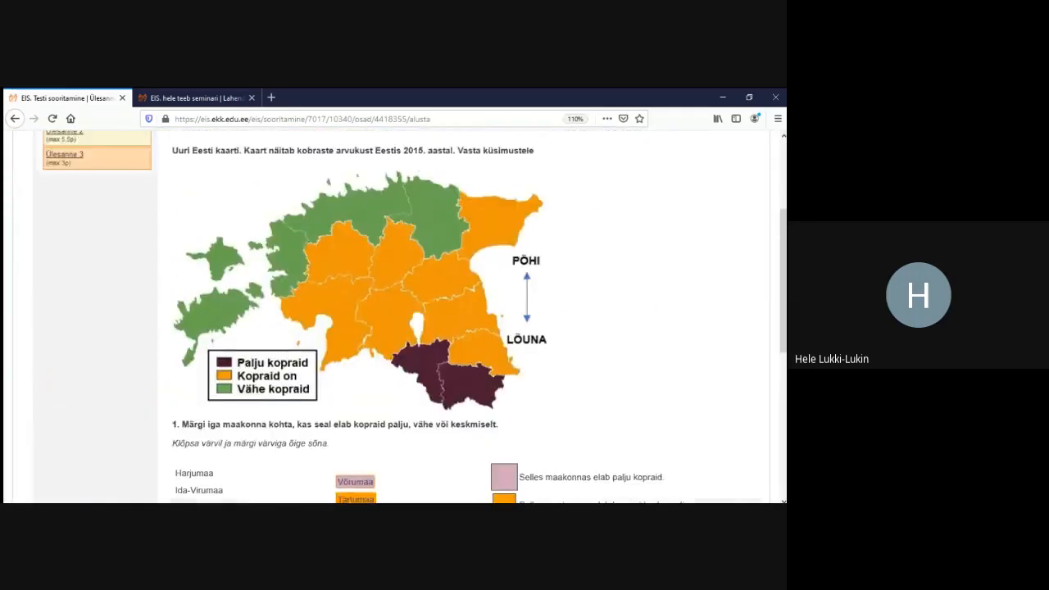
pyautogui.click(192, 97)
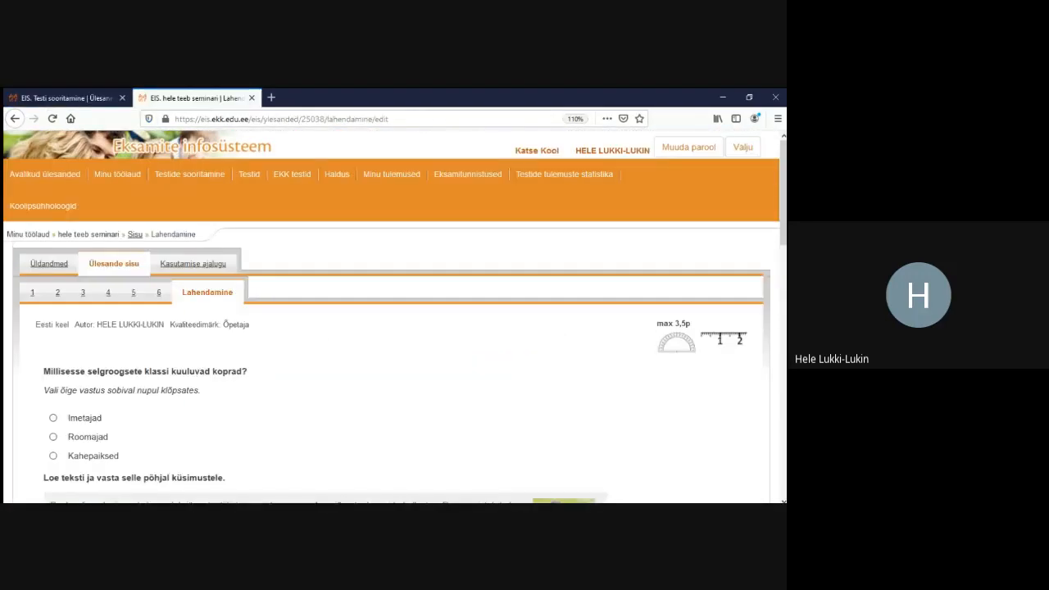
# Add a Liugur slider block and begin its question text with 'mitmes k'
pyautogui.click(134, 235)
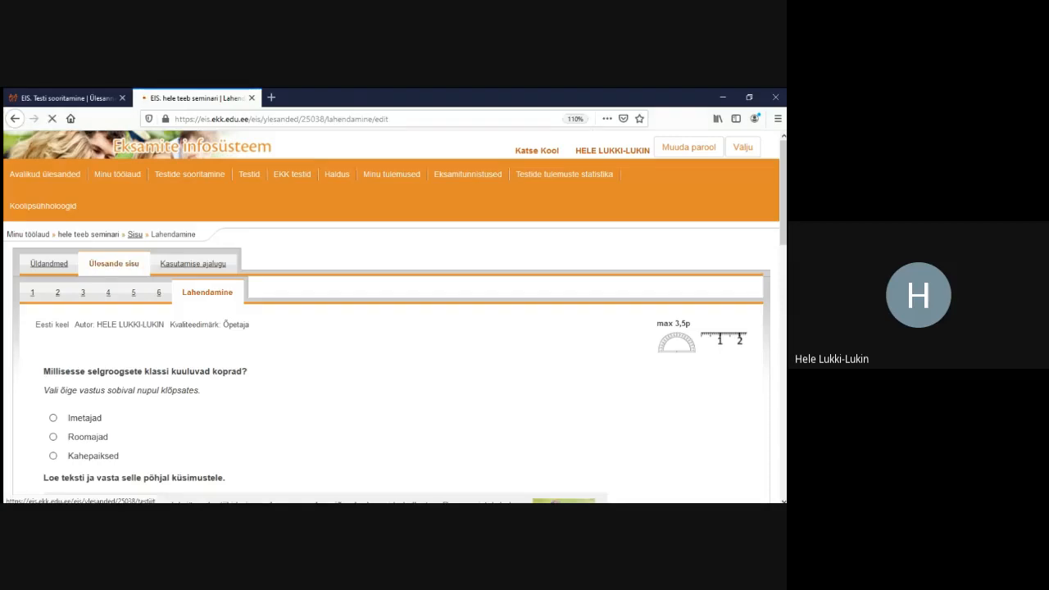
pyautogui.scroll(-6, 394, 312)
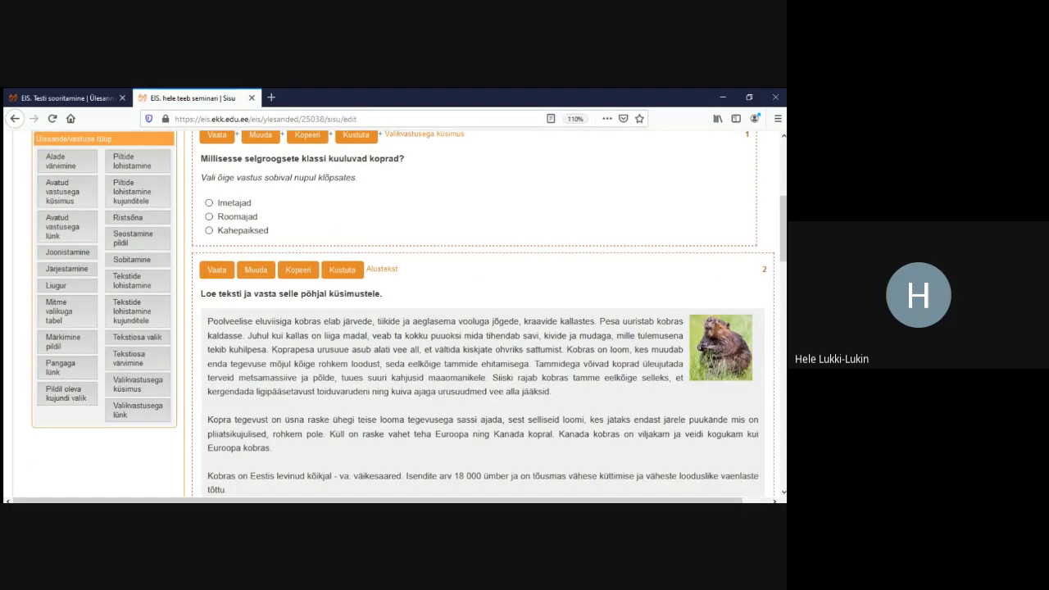
pyautogui.click(56, 285)
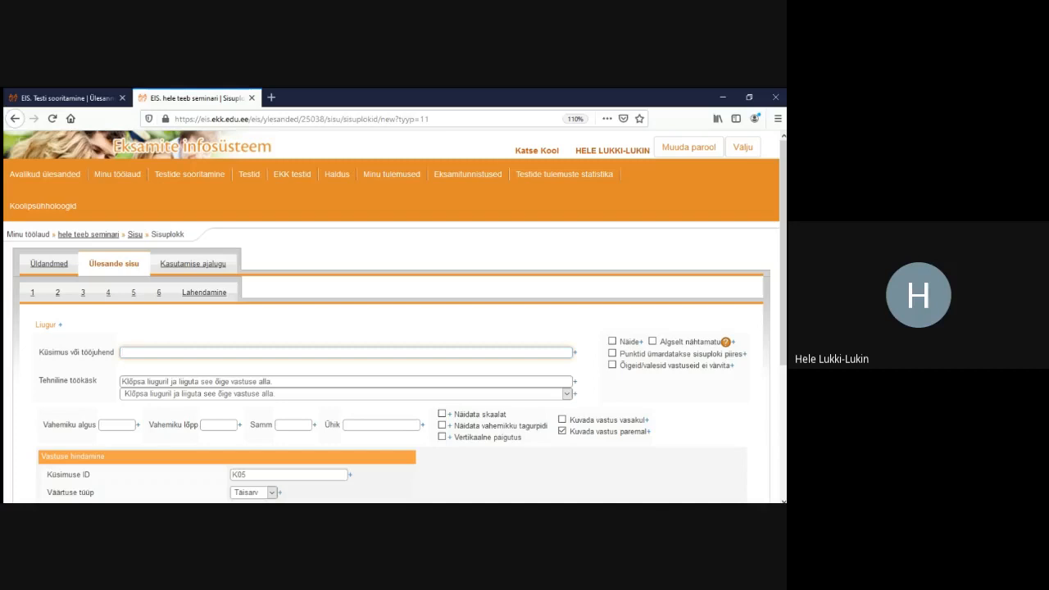
pyautogui.write('mitmes k')
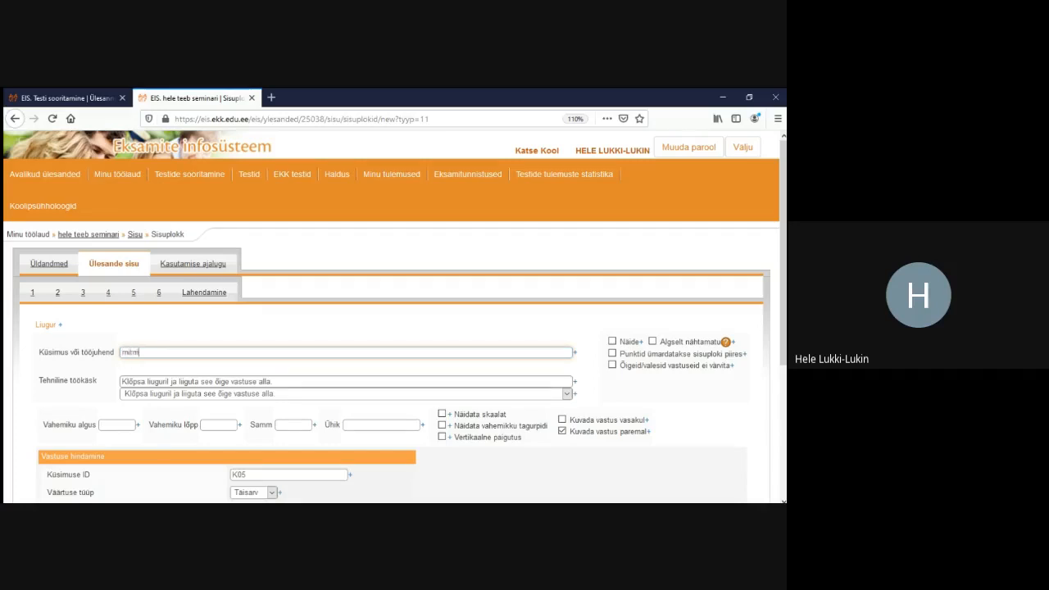
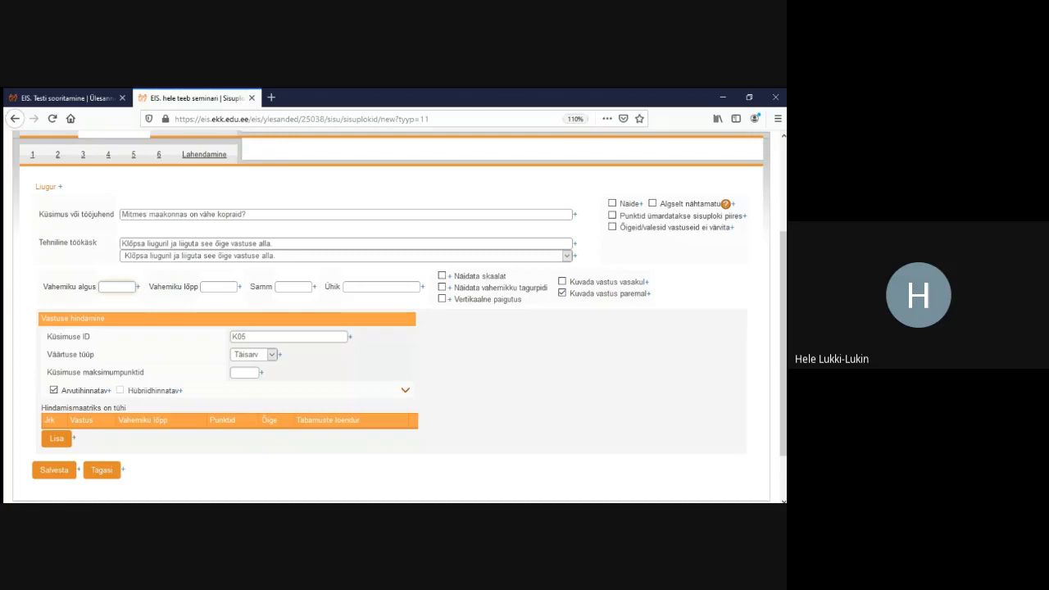
# Set the slider range end to 10, unit maakond(a), and show the scale
pyautogui.click(204, 286)
pyautogui.write('10')
pyautogui.press('Tab')
pyautogui.press('Tab')
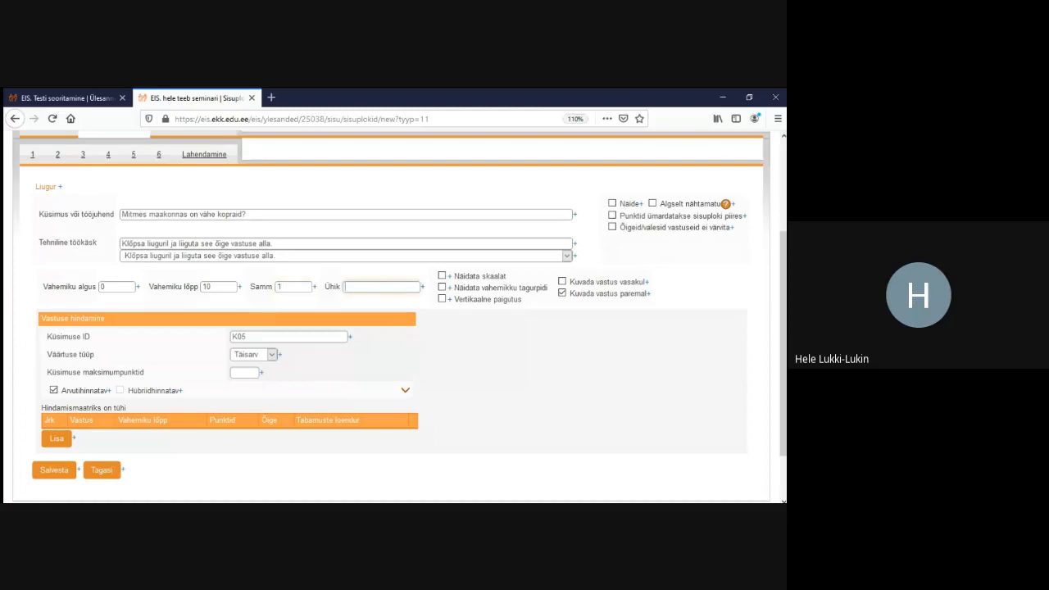
pyautogui.write('maakond(a)')
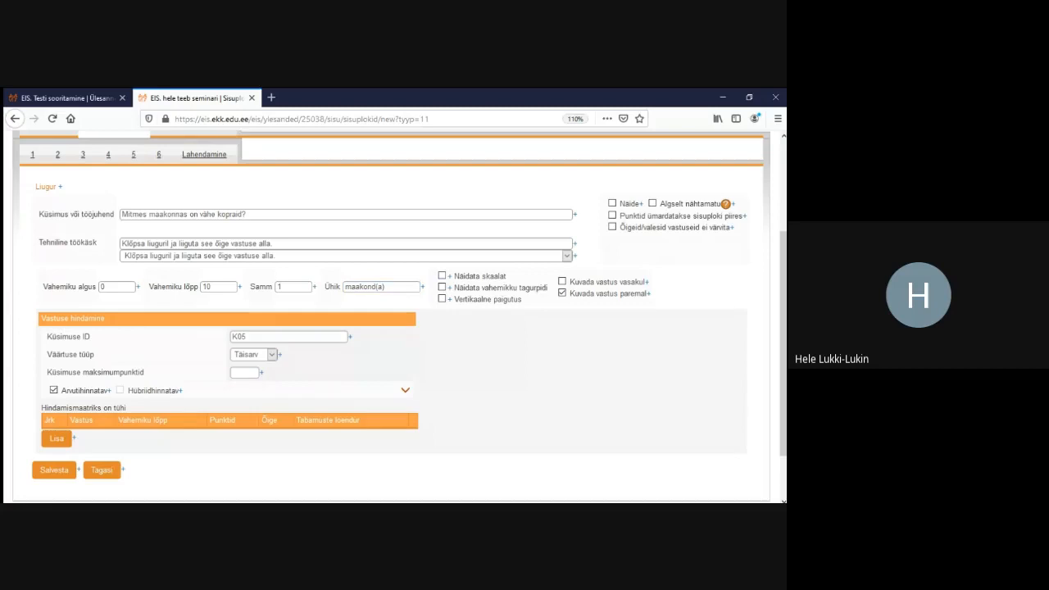
pyautogui.click(442, 276)
# Add correct answer 2 to the scoring matrix and save the slider block
pyautogui.click(56, 438)
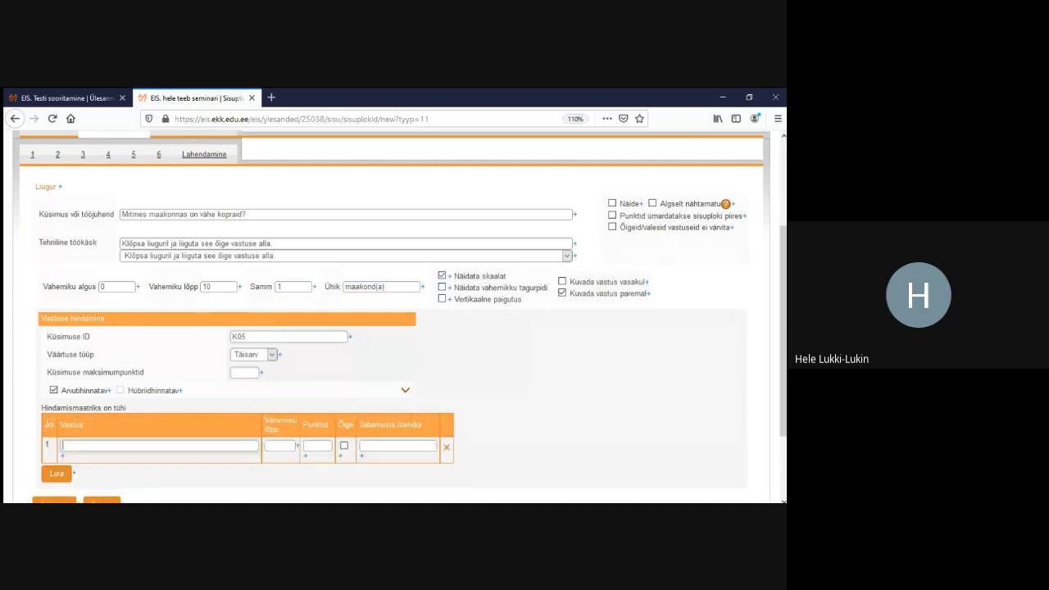
pyautogui.write('2')
pyautogui.scroll(-1, 395, 318)
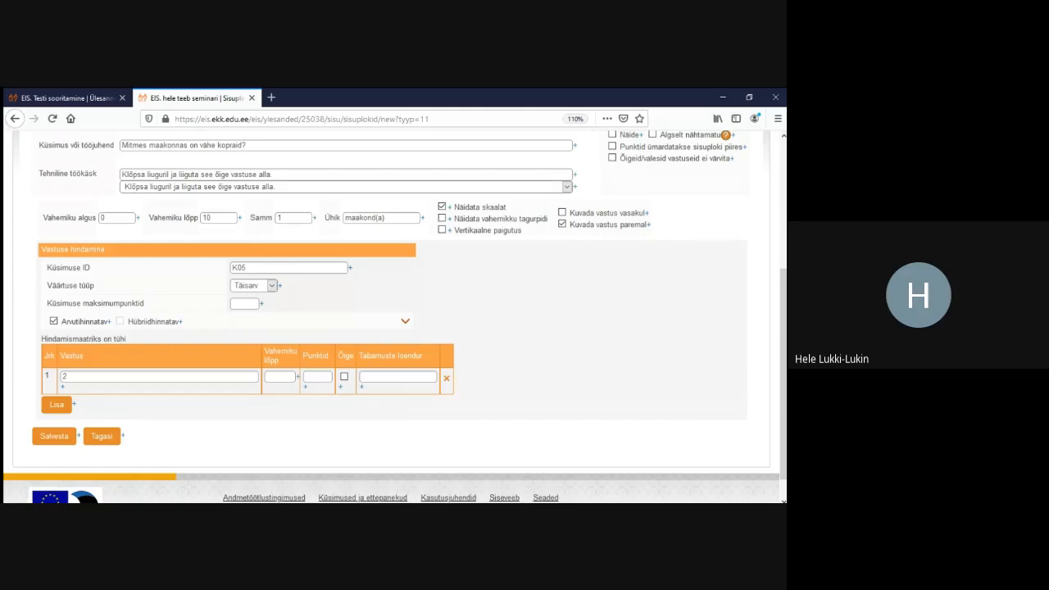
pyautogui.click(272, 286)
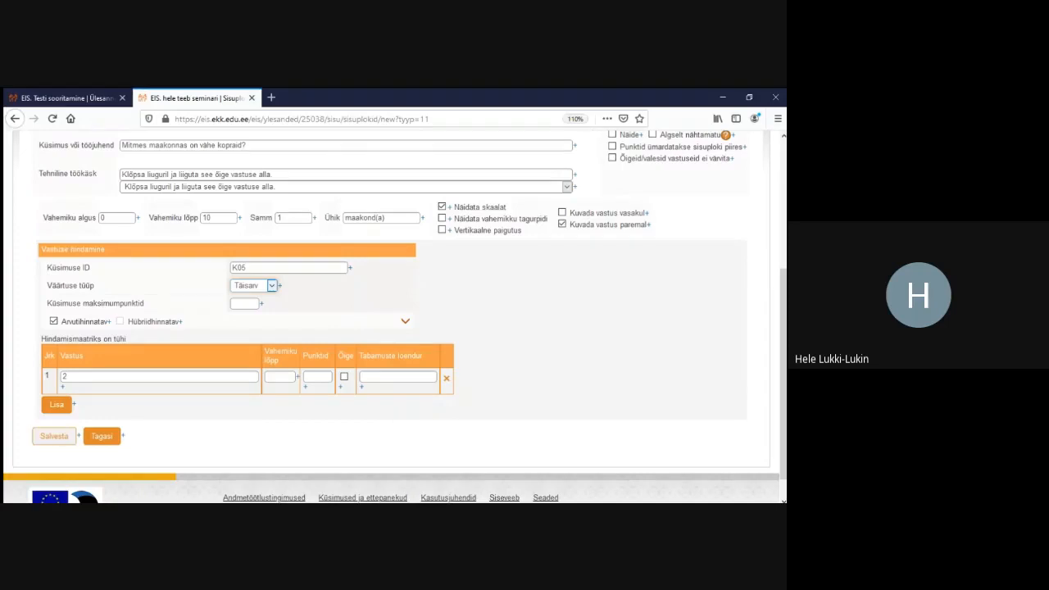
pyautogui.click(54, 436)
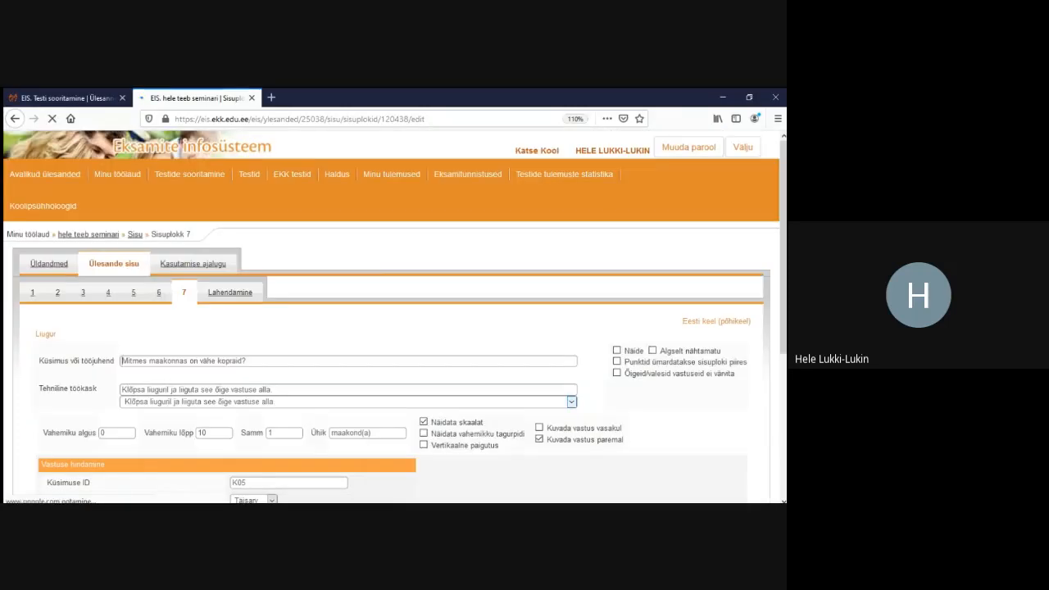
# Test-solve the task by setting the slider to 2 maakond(a) and submitting
pyautogui.click(230, 293)
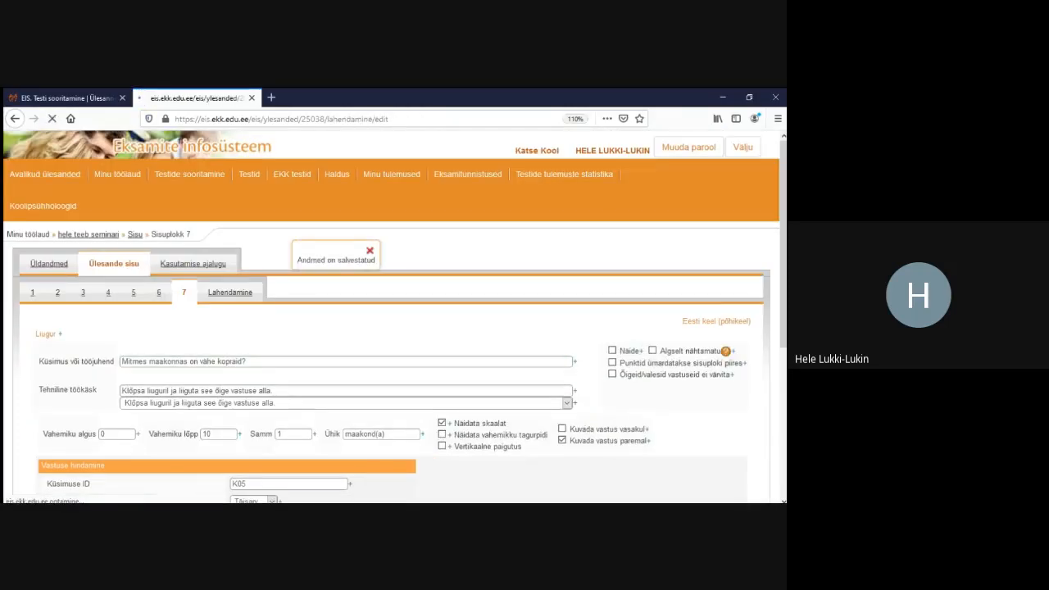
pyautogui.scroll(-15, 393, 311)
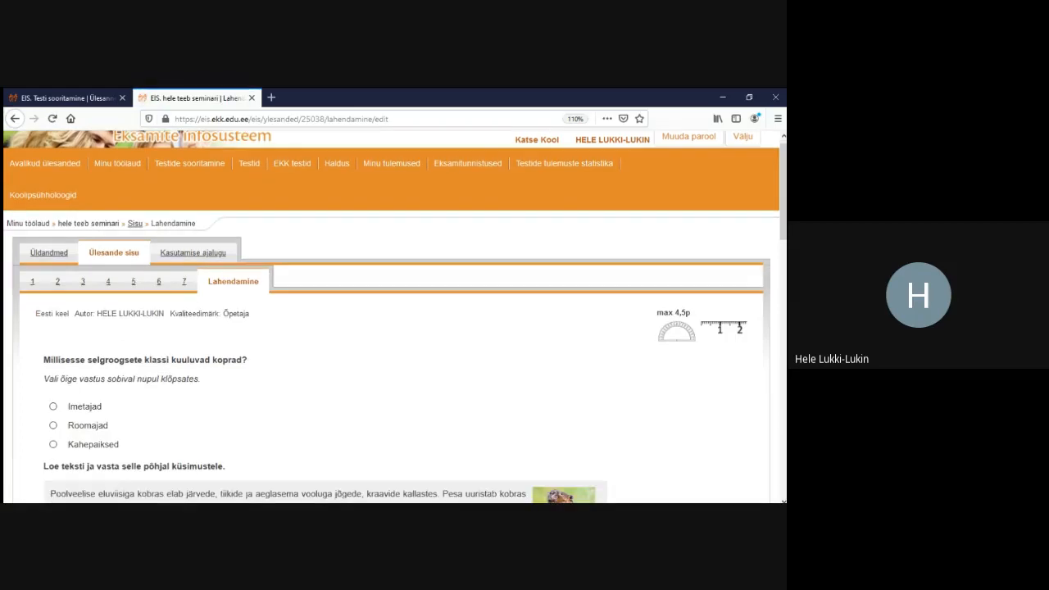
pyautogui.scroll(-3, 359, 306)
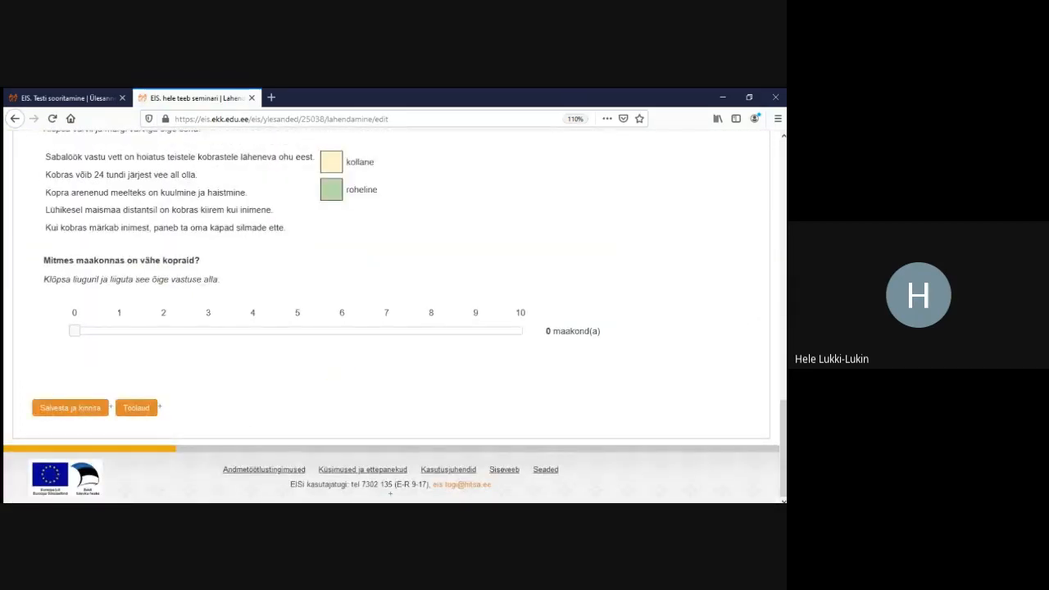
pyautogui.moveTo(75, 330); pyautogui.dragTo(164, 331)
pyautogui.click(69, 408)
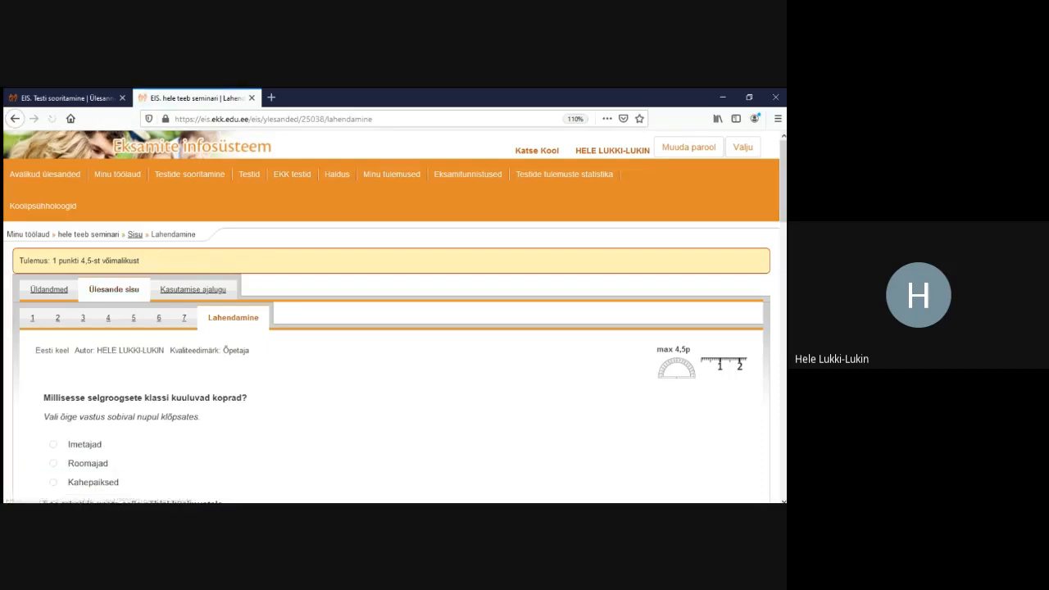
# Check the 1 of 4.5 points result and return to the task content editor
pyautogui.scroll(-3, 394, 328)
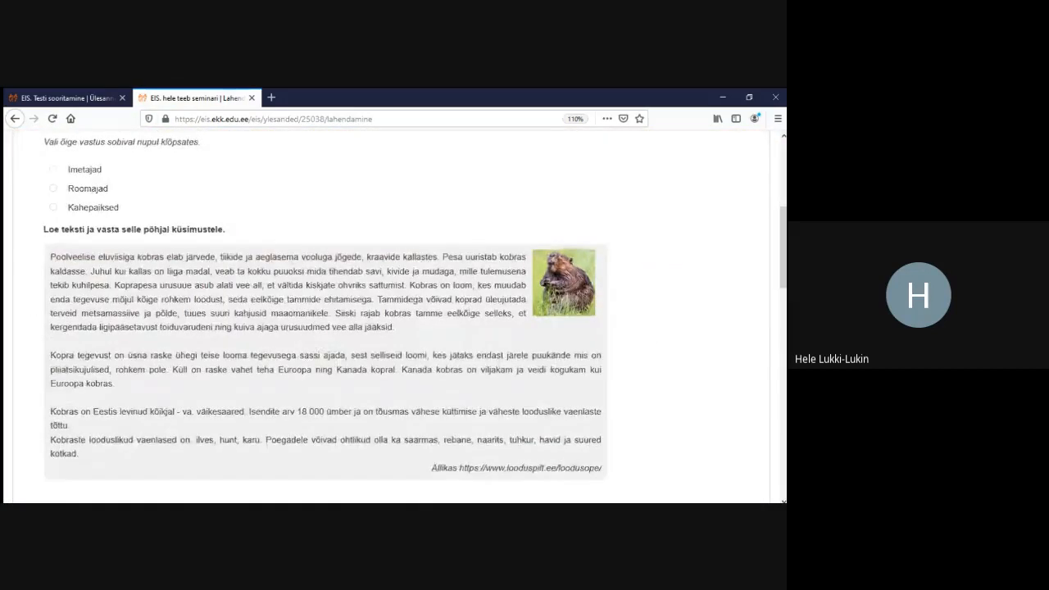
pyautogui.scroll(3, 393, 328)
pyautogui.scroll(1, 395, 316)
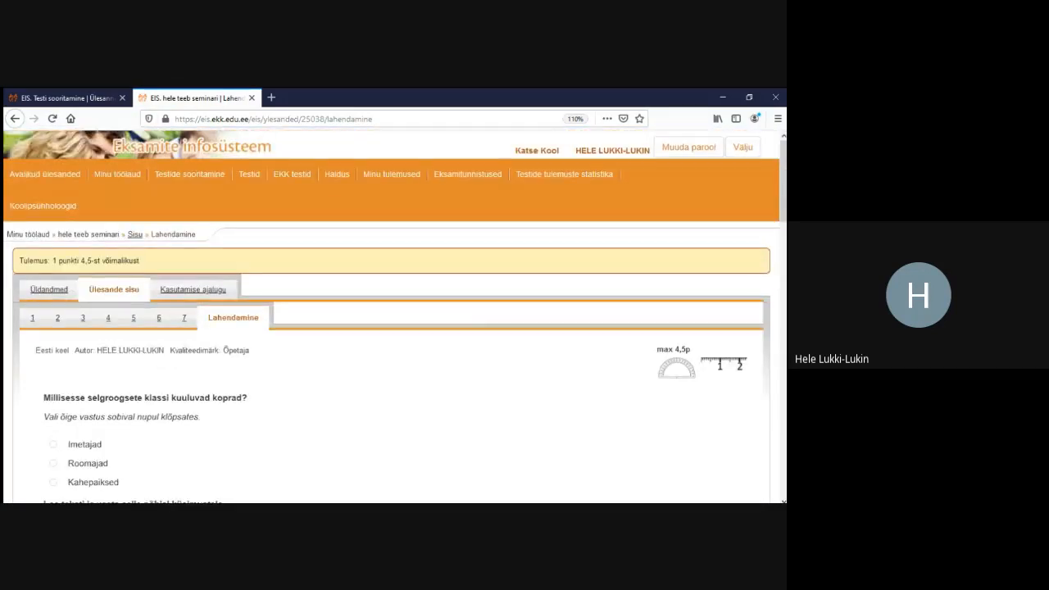
pyautogui.click(68, 98)
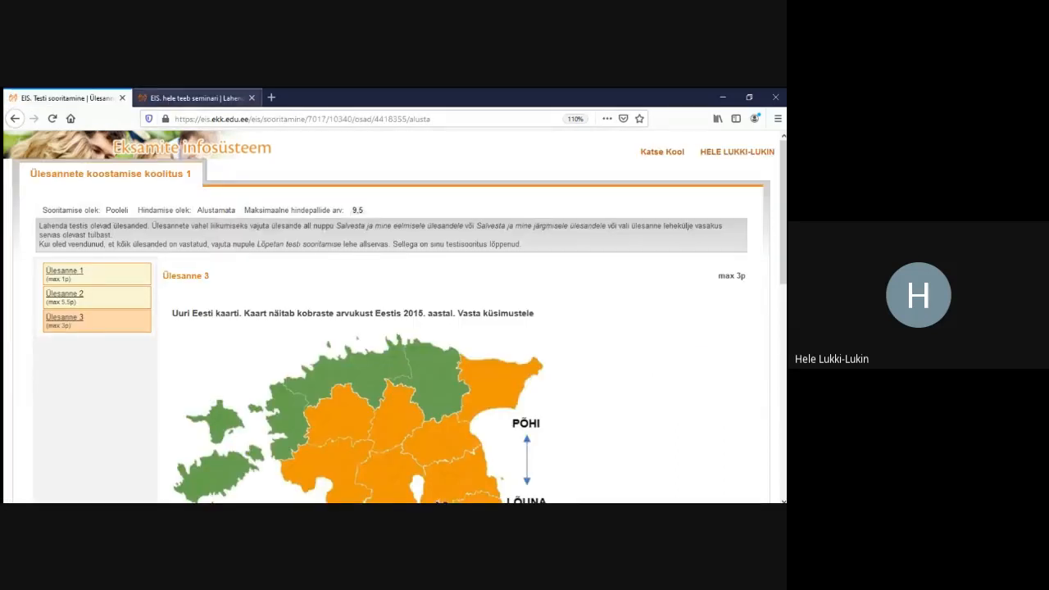
pyautogui.click(195, 99)
pyautogui.click(114, 289)
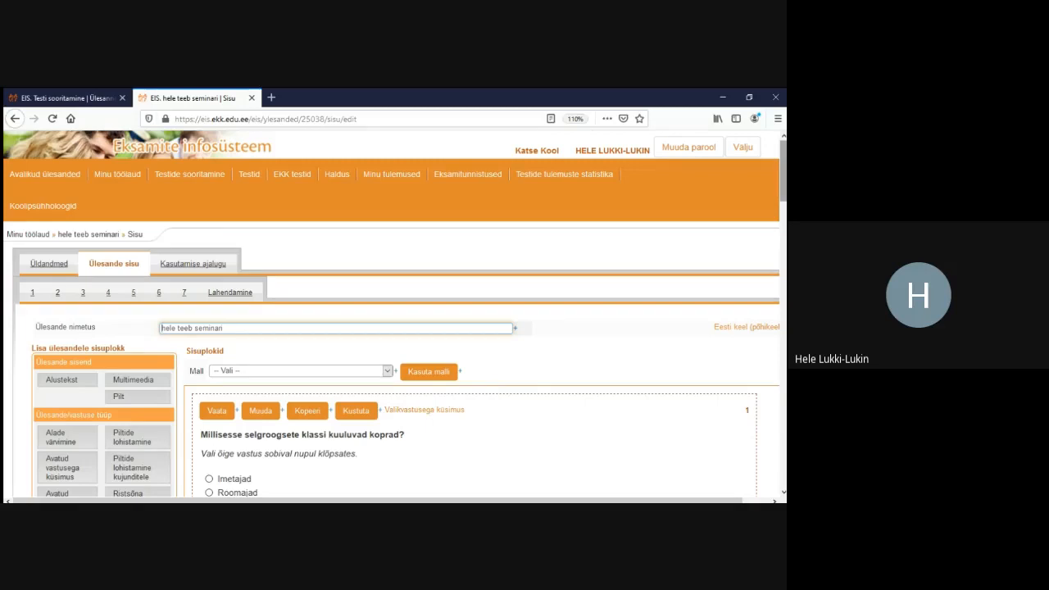
# Drag the beaver reading text block above the vertebrate-class question and save the order
pyautogui.scroll(-3, 395, 328)
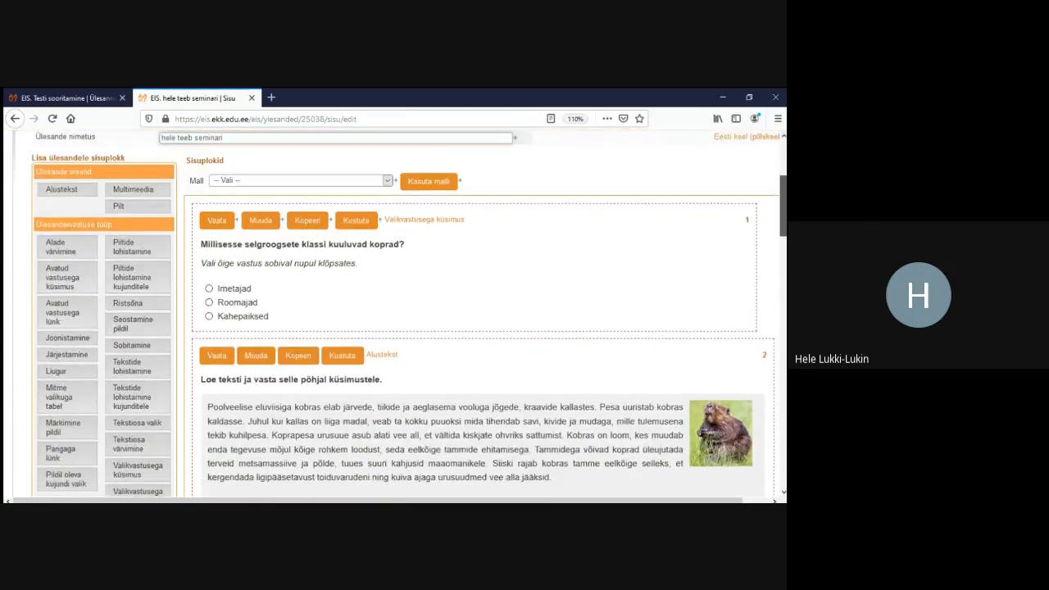
pyautogui.scroll(-1, 400, 314)
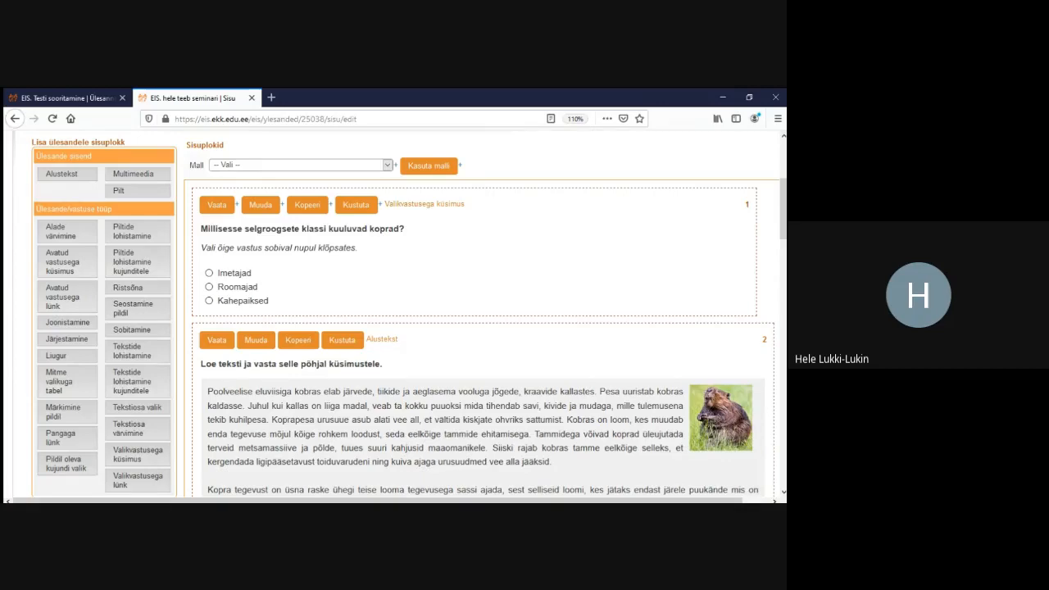
pyautogui.moveTo(459, 345); pyautogui.dragTo(481, 207)
pyautogui.scroll(-4, 482, 245)
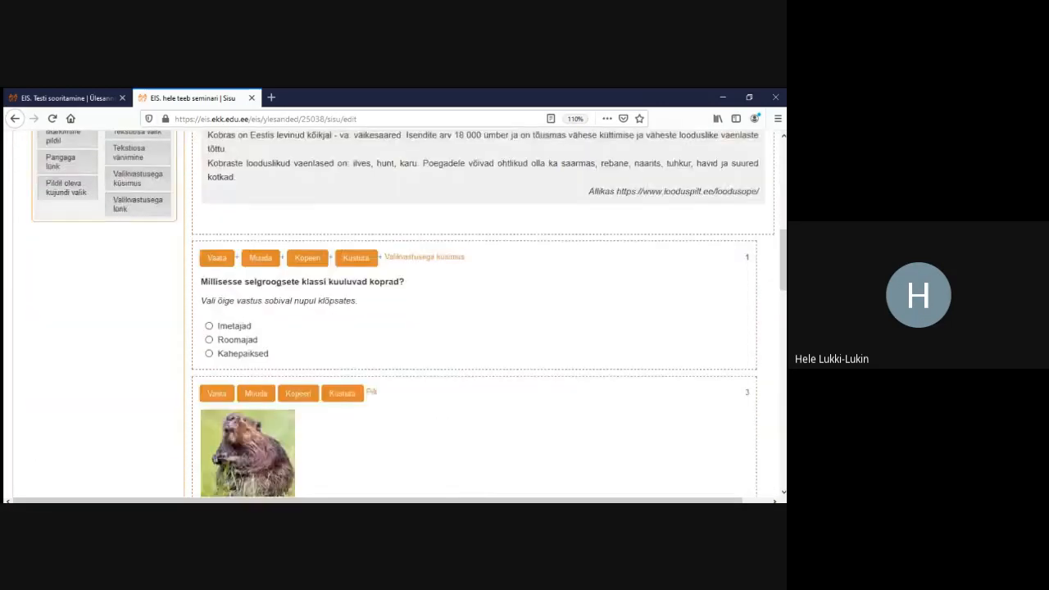
pyautogui.scroll(-15, 481, 314)
pyautogui.click(50, 399)
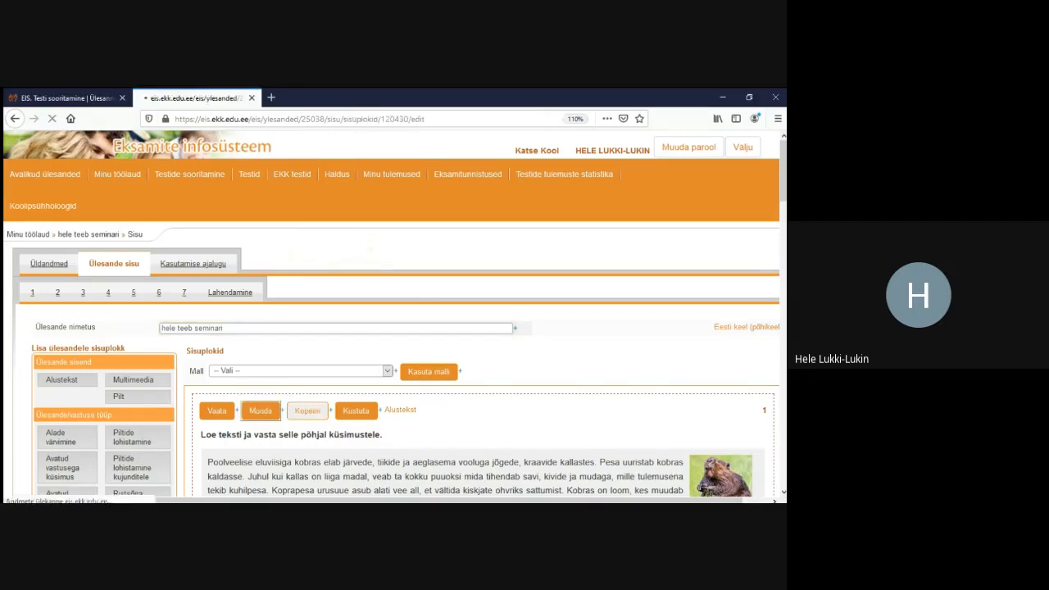
# Rename the first content block's tab to tekst and save it
pyautogui.click(260, 411)
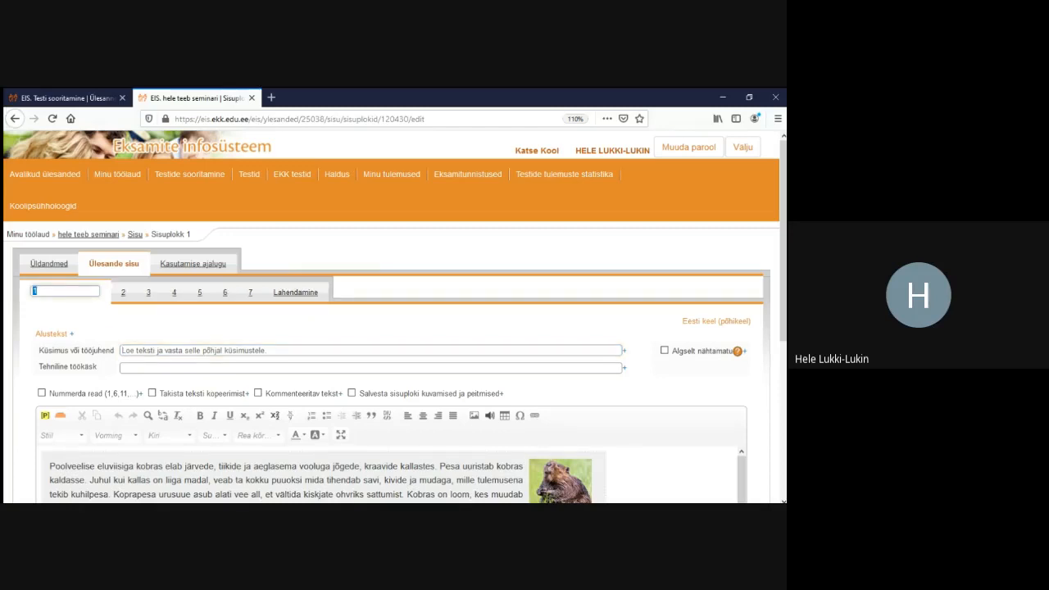
pyautogui.write('tekst')
pyautogui.scroll(-5, 391, 328)
pyautogui.click(54, 408)
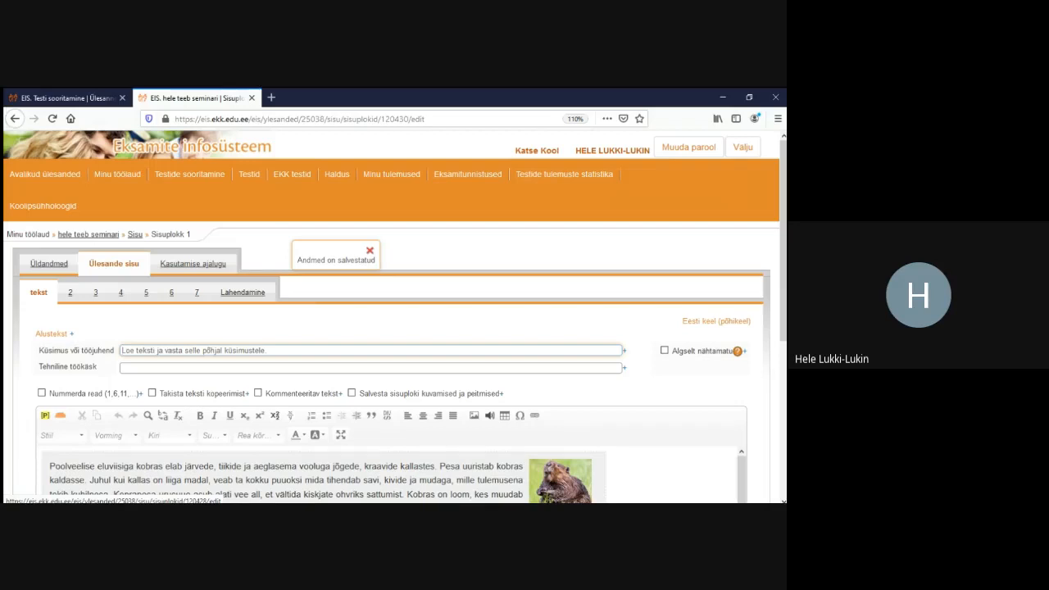
# Rename the second block's tab to selgroogsed, save, and return to the content overview
pyautogui.click(70, 291)
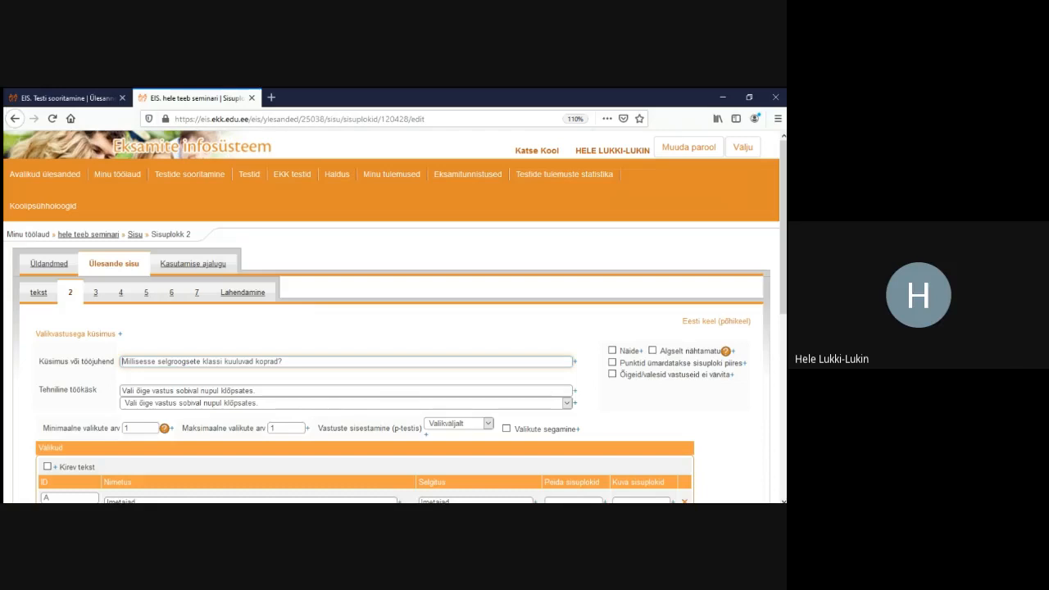
pyautogui.click(71, 292)
pyautogui.write('selgroogsed')
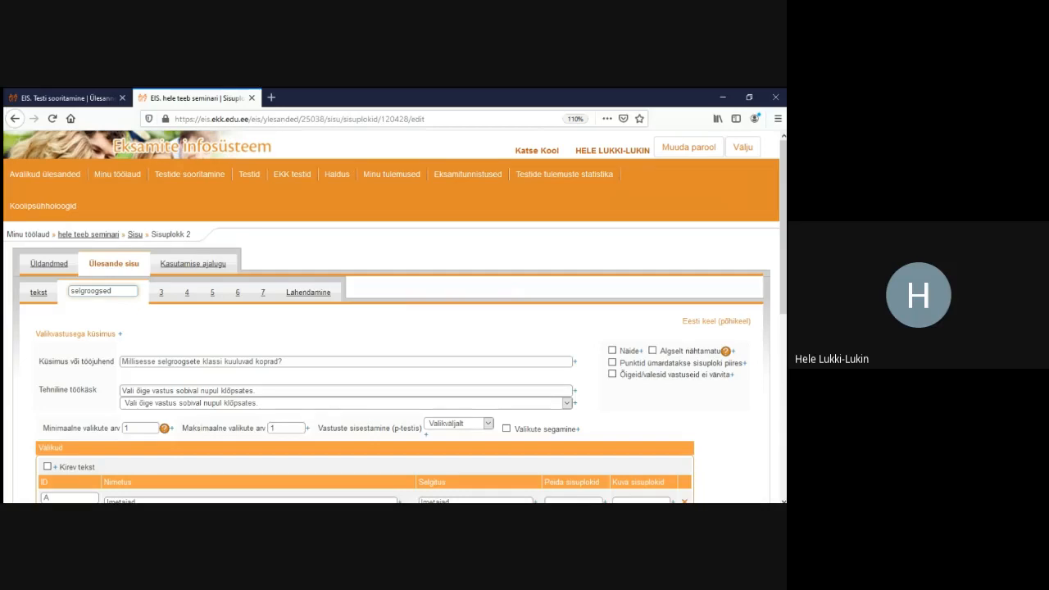
pyautogui.scroll(-5, 393, 327)
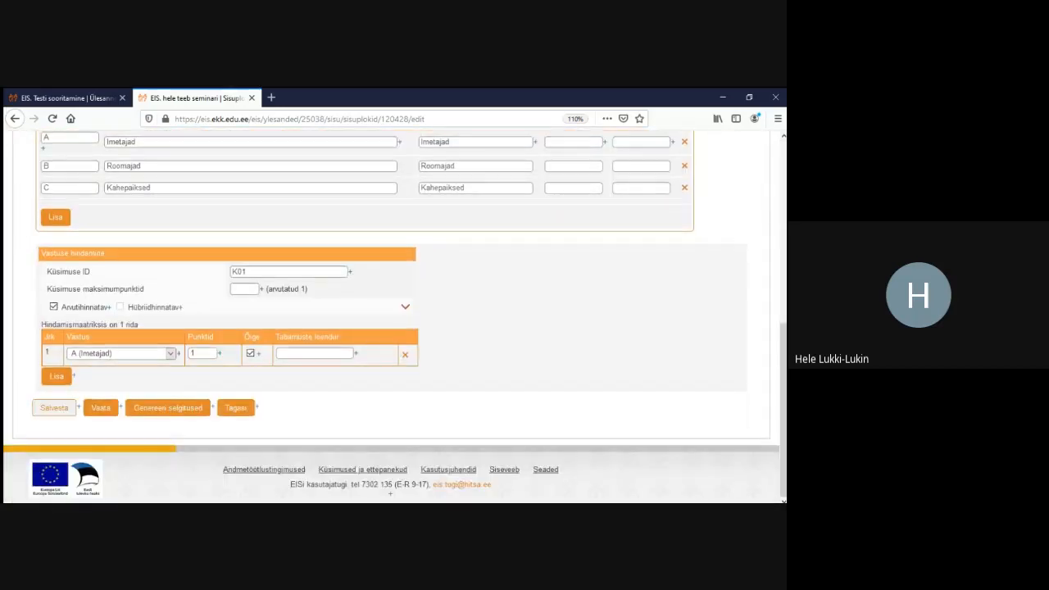
pyautogui.click(54, 407)
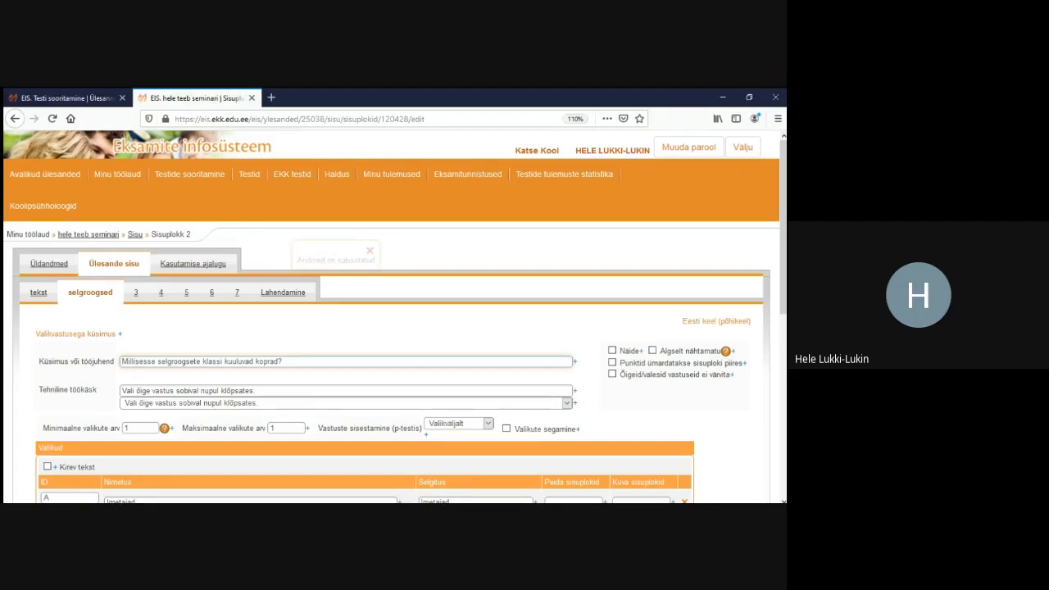
pyautogui.click(114, 264)
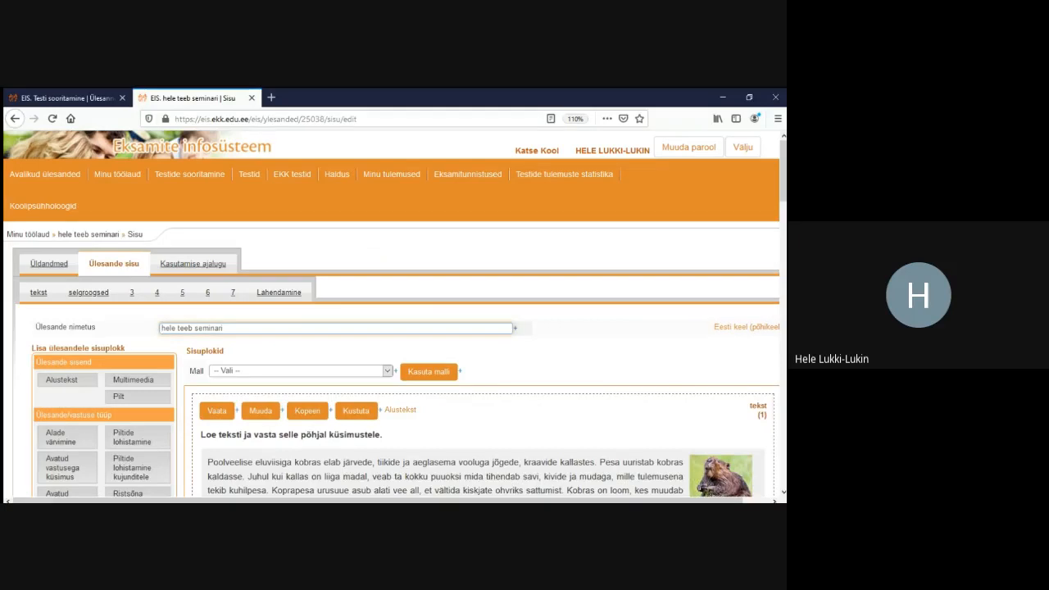
# Save the task content as it currently stands
pyautogui.scroll(-3, 392, 316)
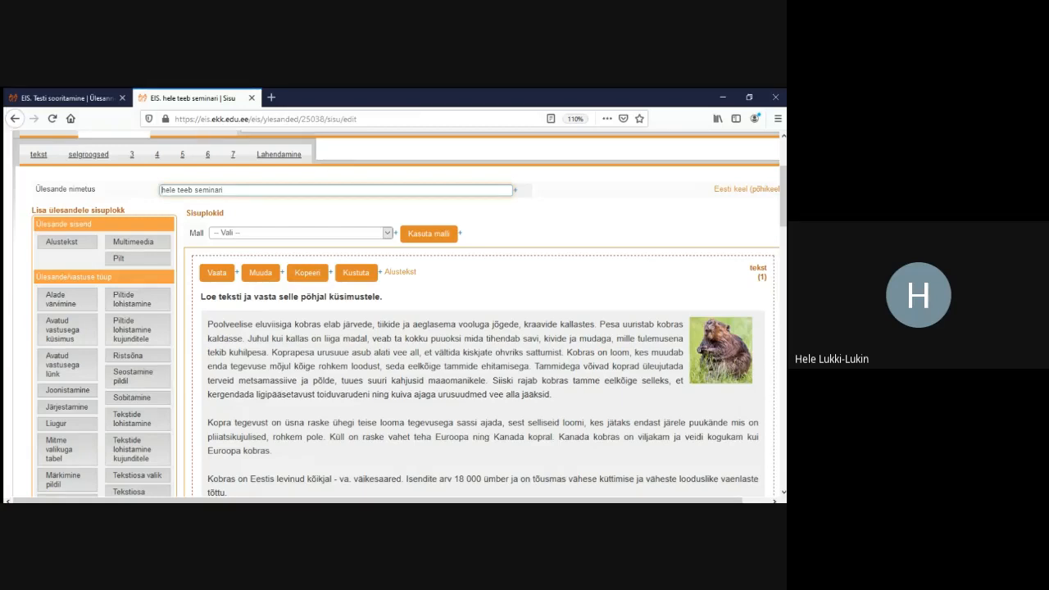
pyautogui.scroll(-15, 475, 328)
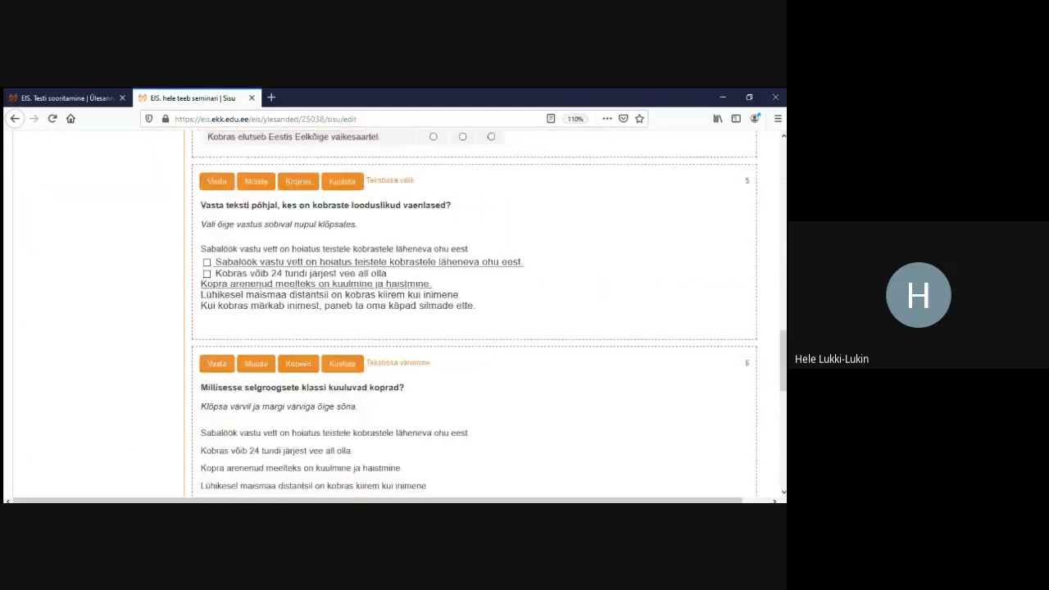
pyautogui.scroll(-10, 475, 328)
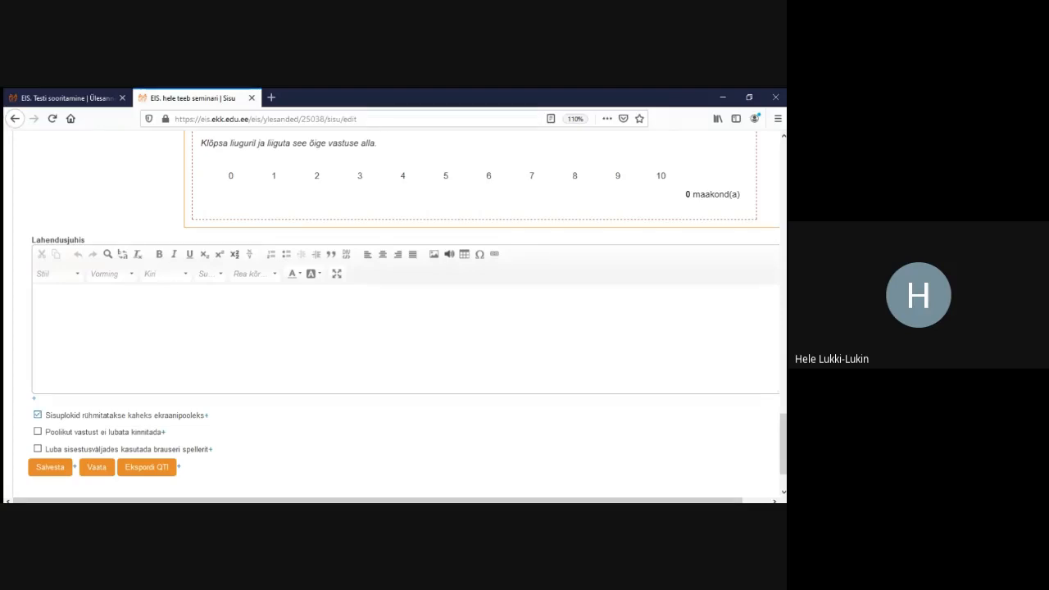
pyautogui.click(50, 467)
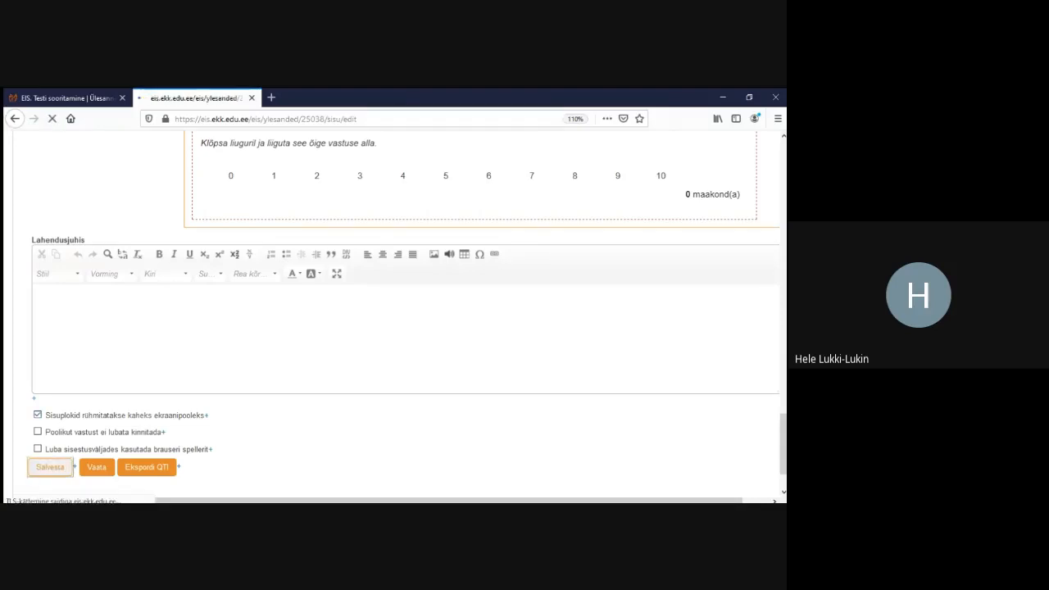
# Move the question, picture, table and statement blocks to the second screen half and save
pyautogui.scroll(-4, 476, 328)
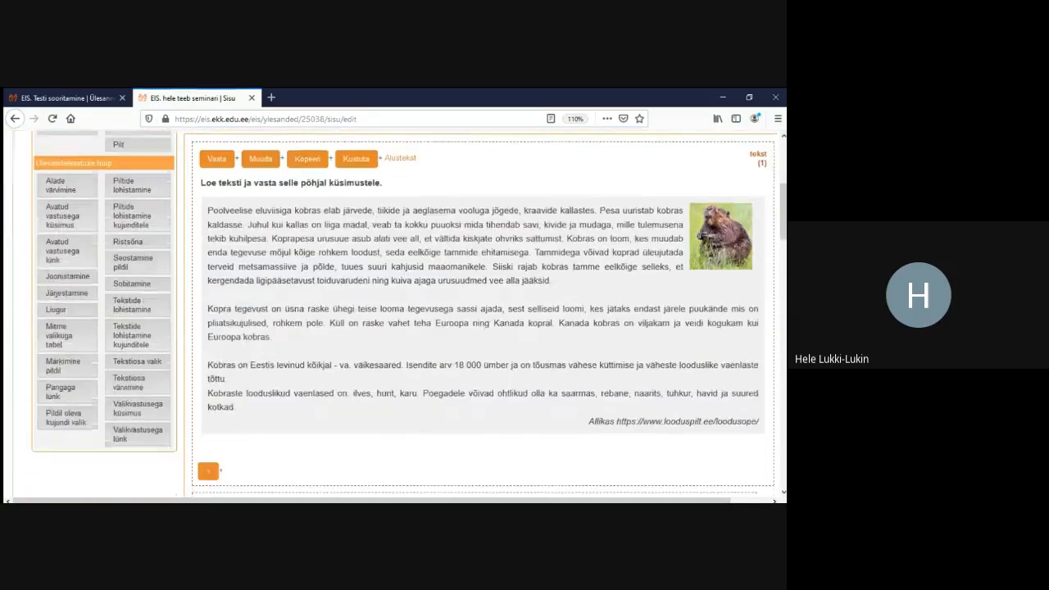
pyautogui.scroll(-2, 475, 328)
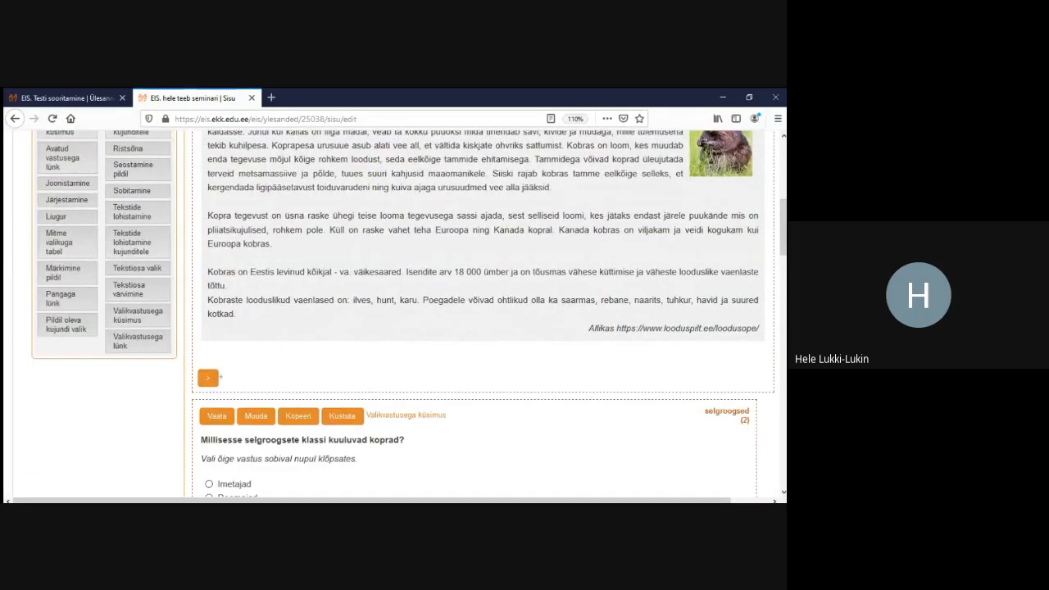
pyautogui.scroll(3, 475, 328)
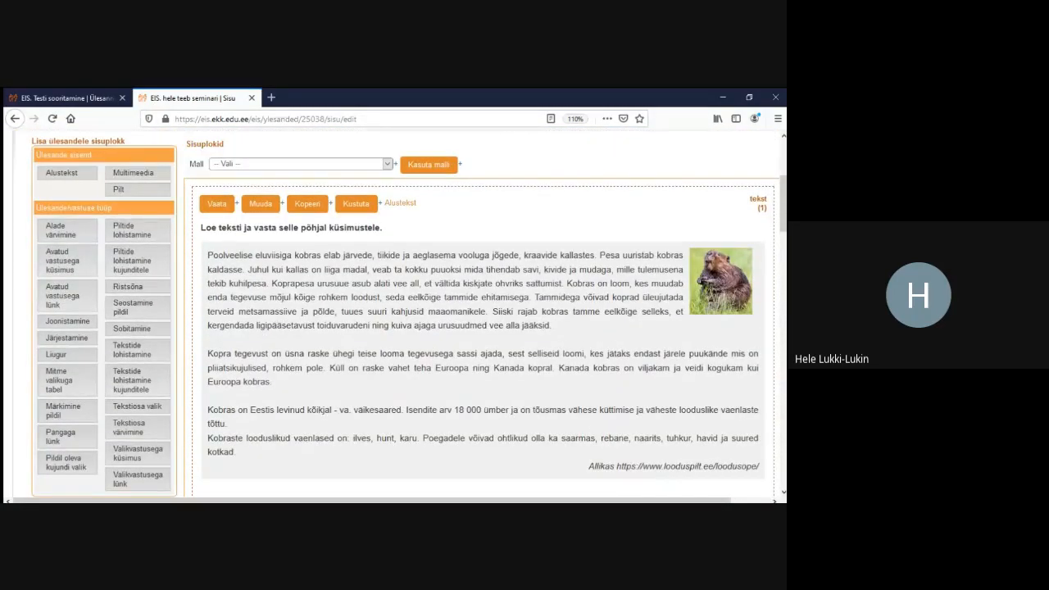
pyautogui.scroll(-4, 475, 328)
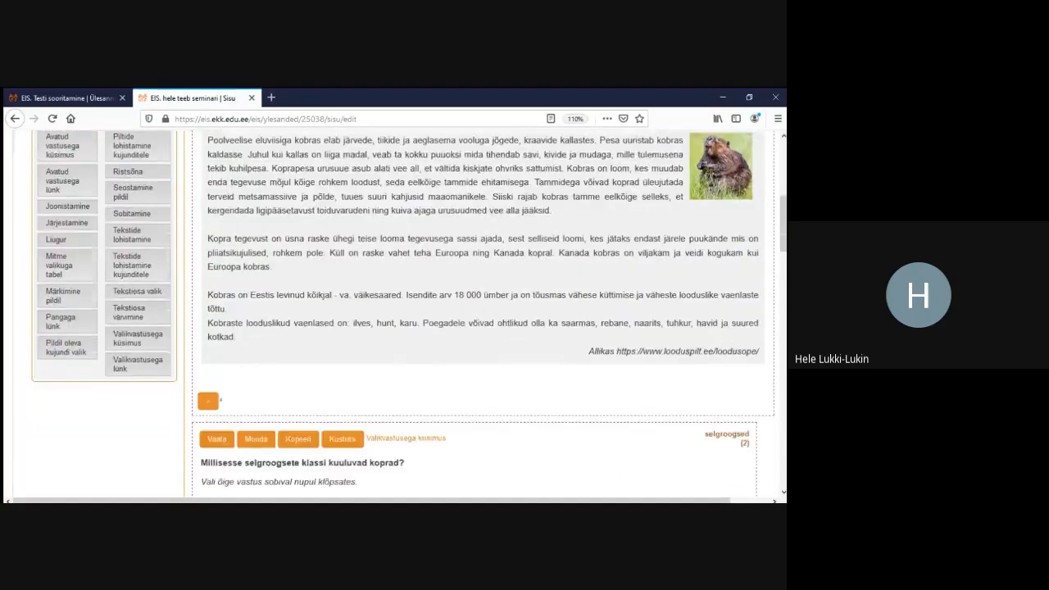
pyautogui.scroll(3, 476, 328)
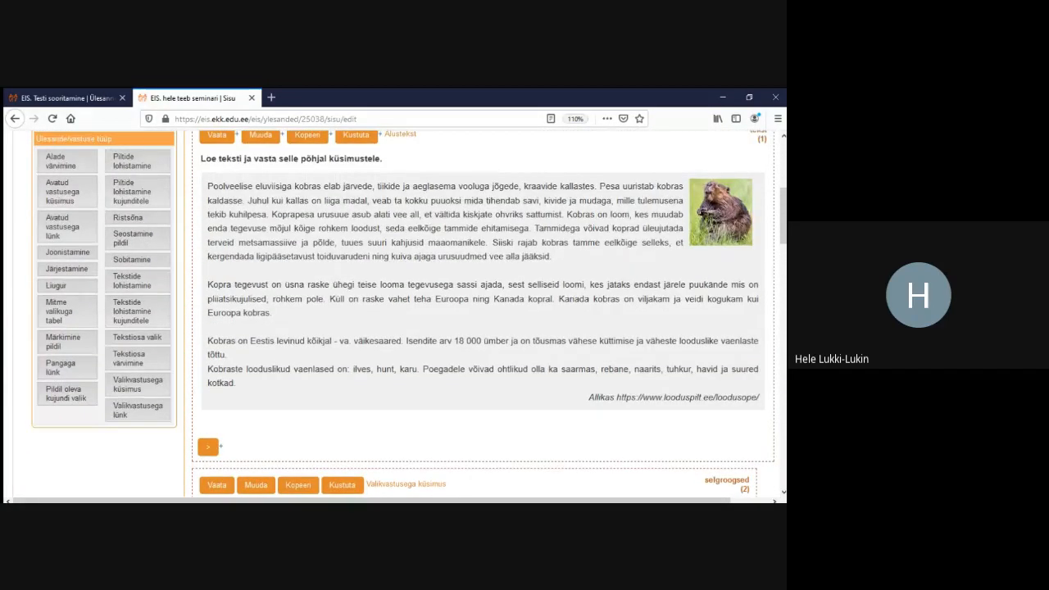
pyautogui.scroll(-4, 475, 328)
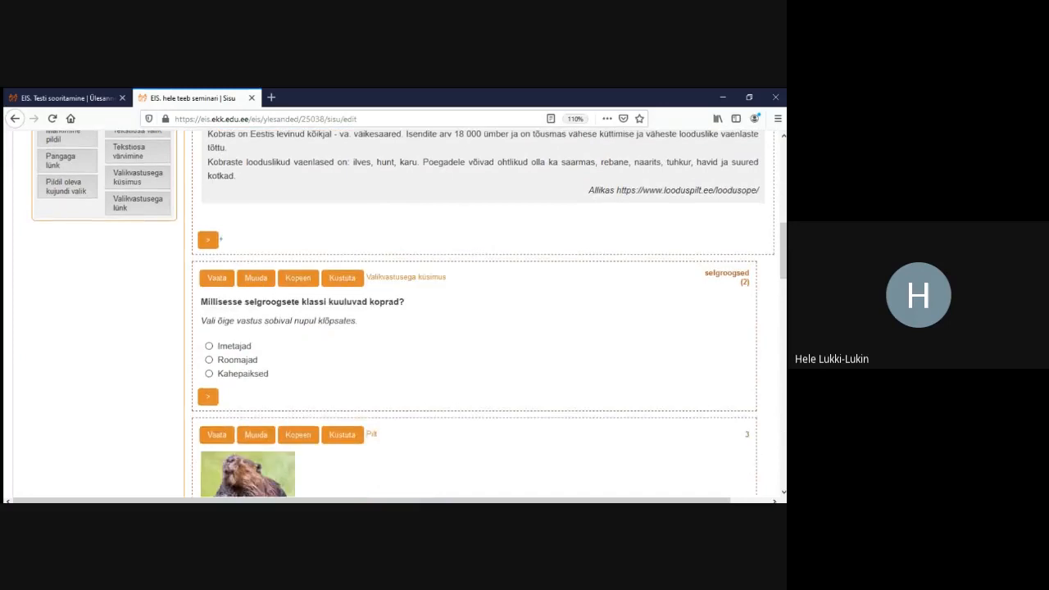
pyautogui.click(208, 396)
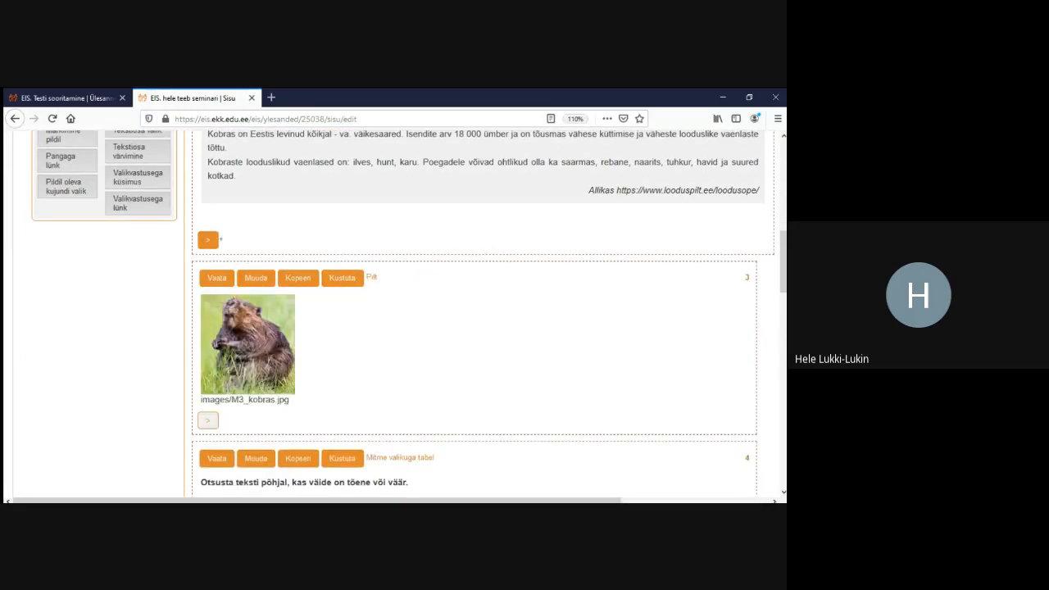
pyautogui.click(207, 420)
pyautogui.click(209, 436)
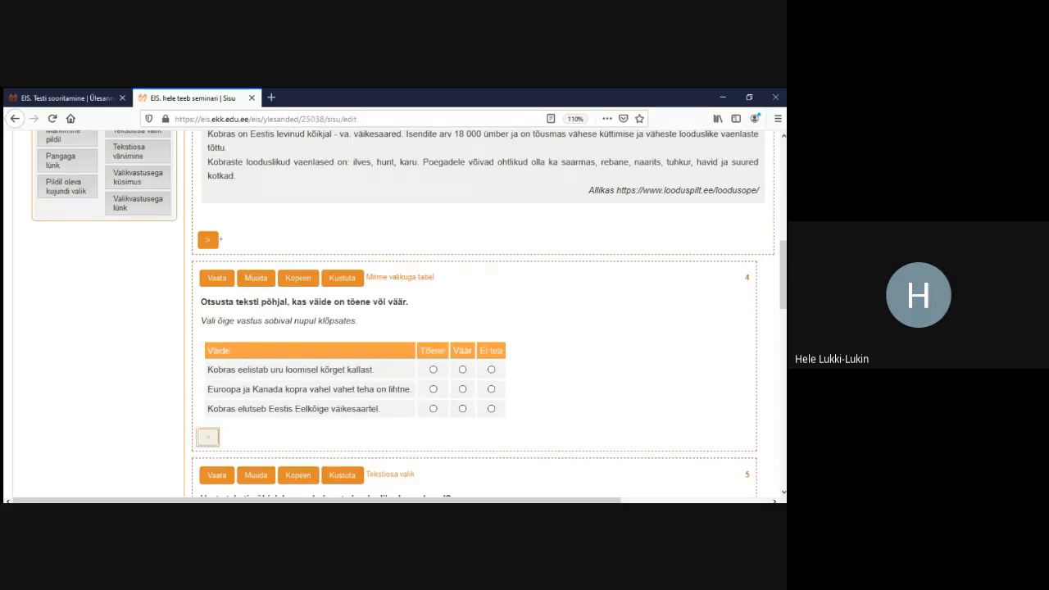
pyautogui.click(208, 444)
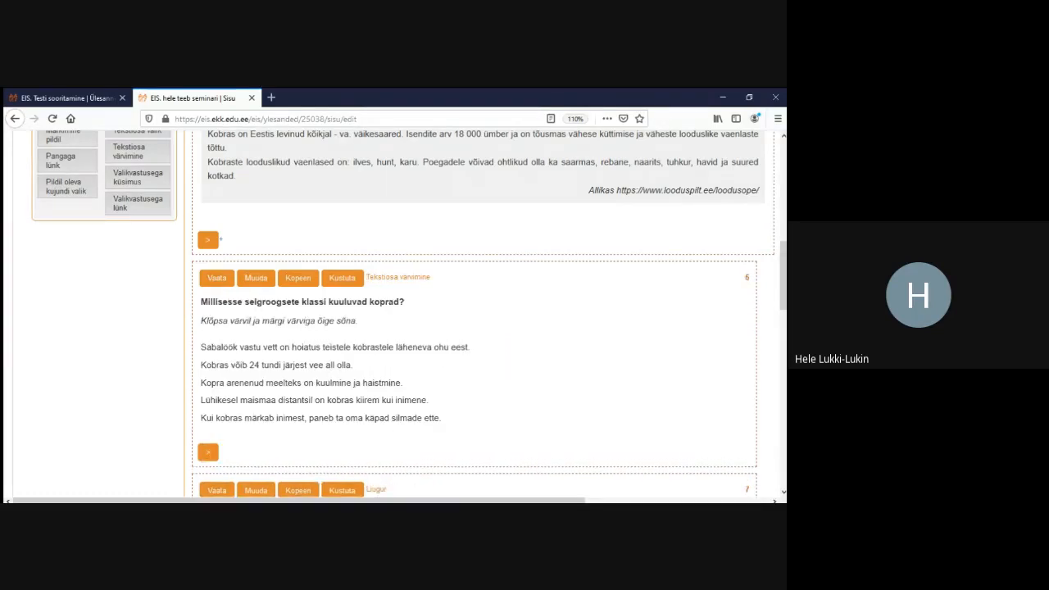
pyautogui.scroll(-3, 208, 443)
pyautogui.click(208, 245)
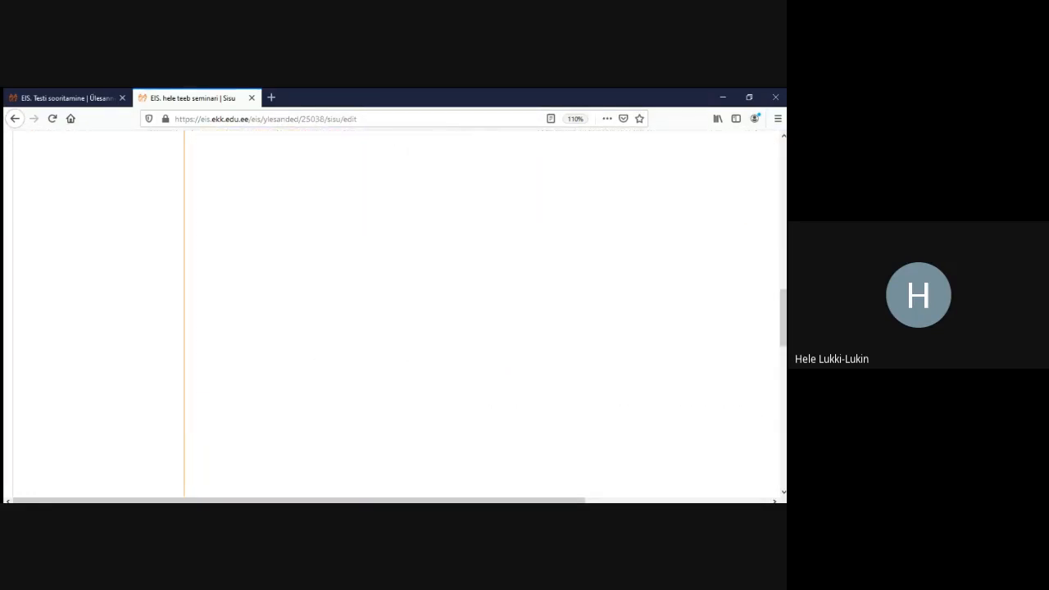
pyautogui.scroll(-10, 208, 245)
pyautogui.scroll(-2, 50, 397)
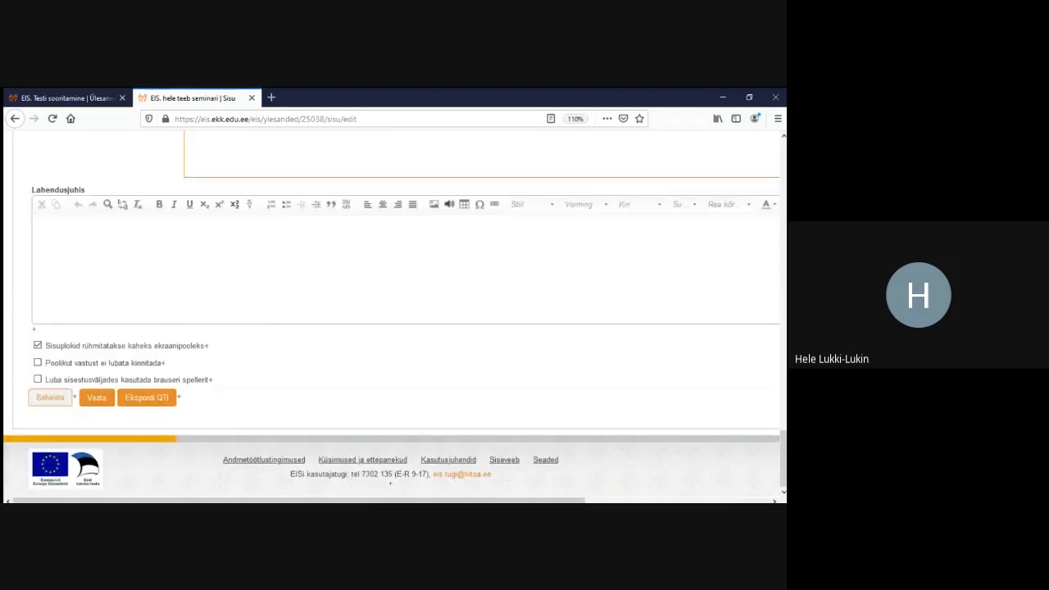
pyautogui.click(50, 397)
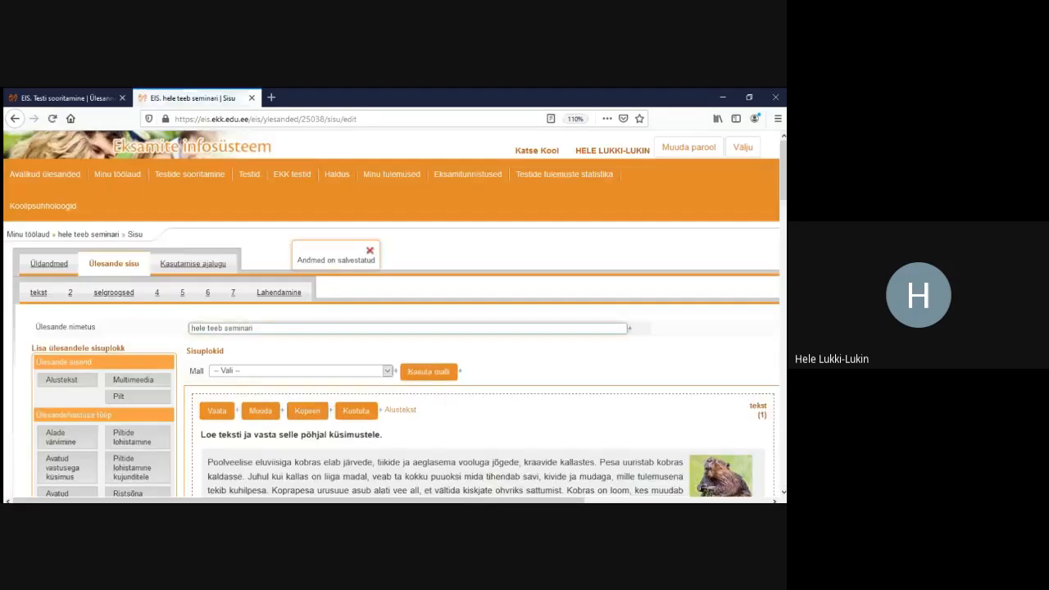
# In the solving preview, hide and restore the reading text pane twice to test the split view
pyautogui.click(279, 292)
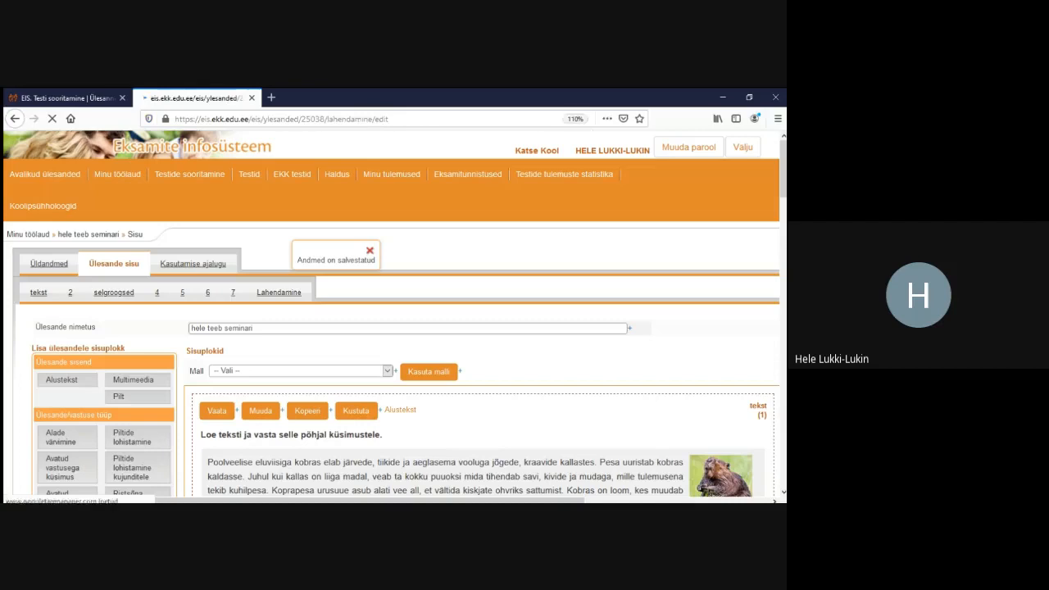
pyautogui.scroll(-3, 392, 316)
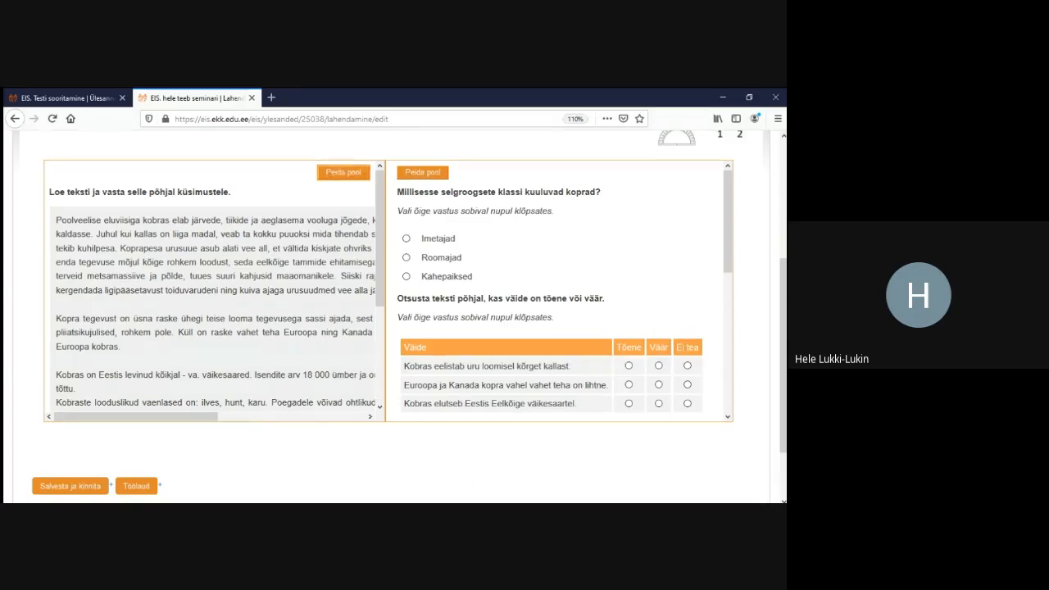
pyautogui.click(343, 172)
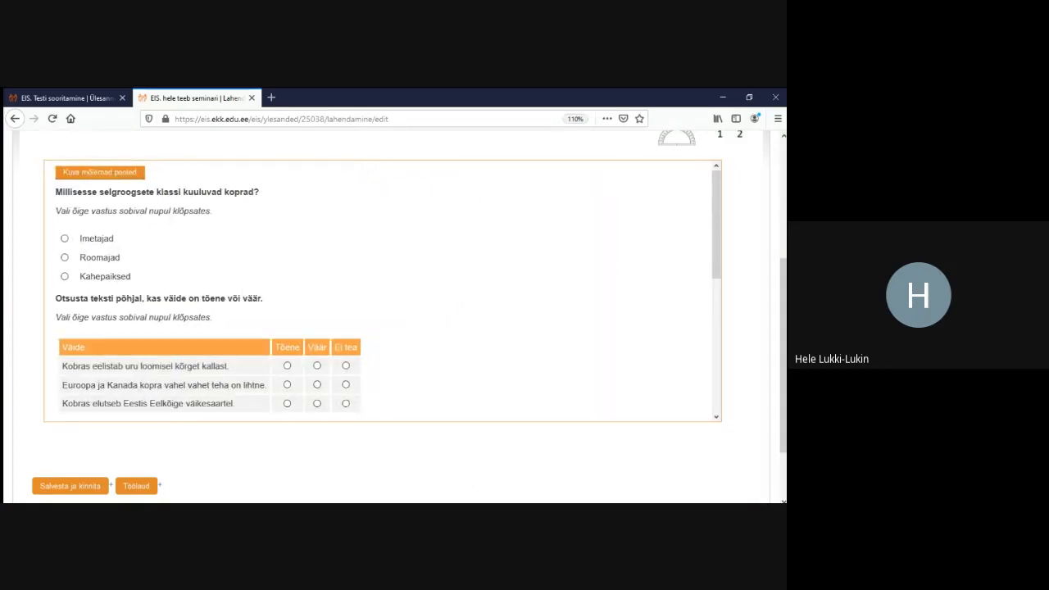
pyautogui.click(99, 172)
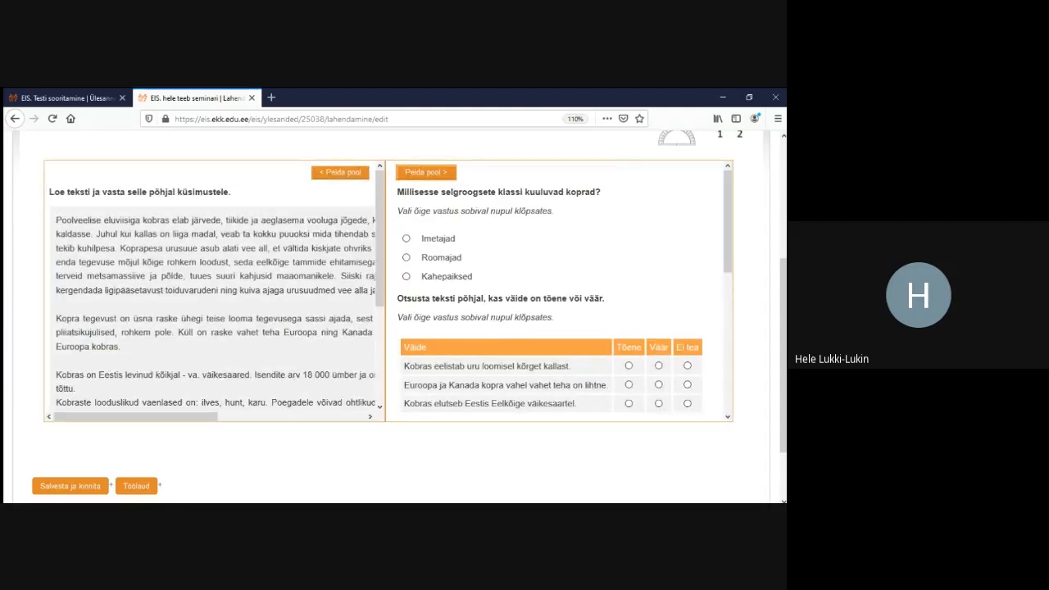
pyautogui.click(340, 172)
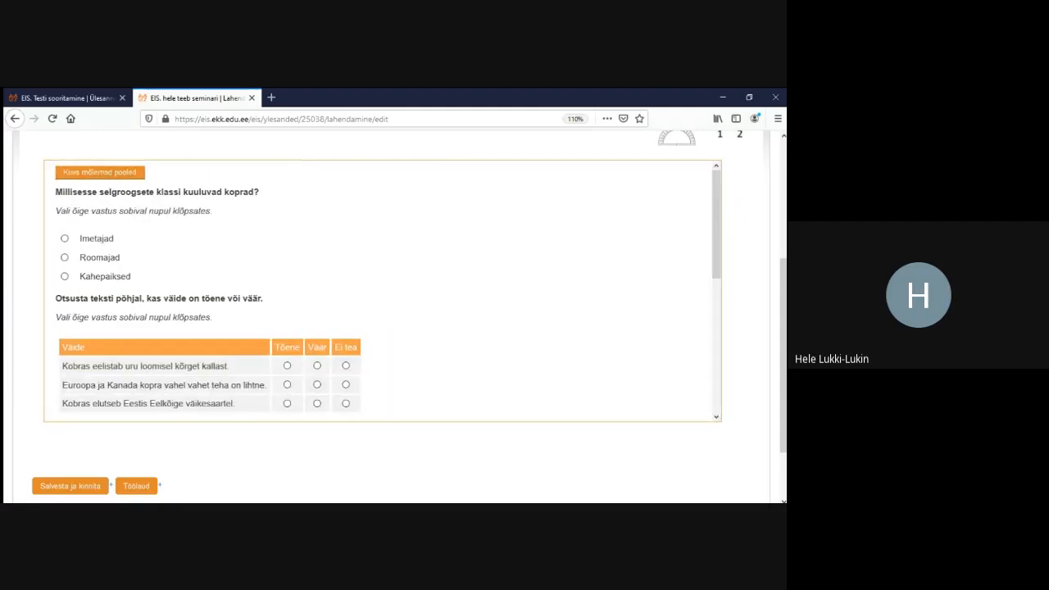
pyautogui.click(99, 172)
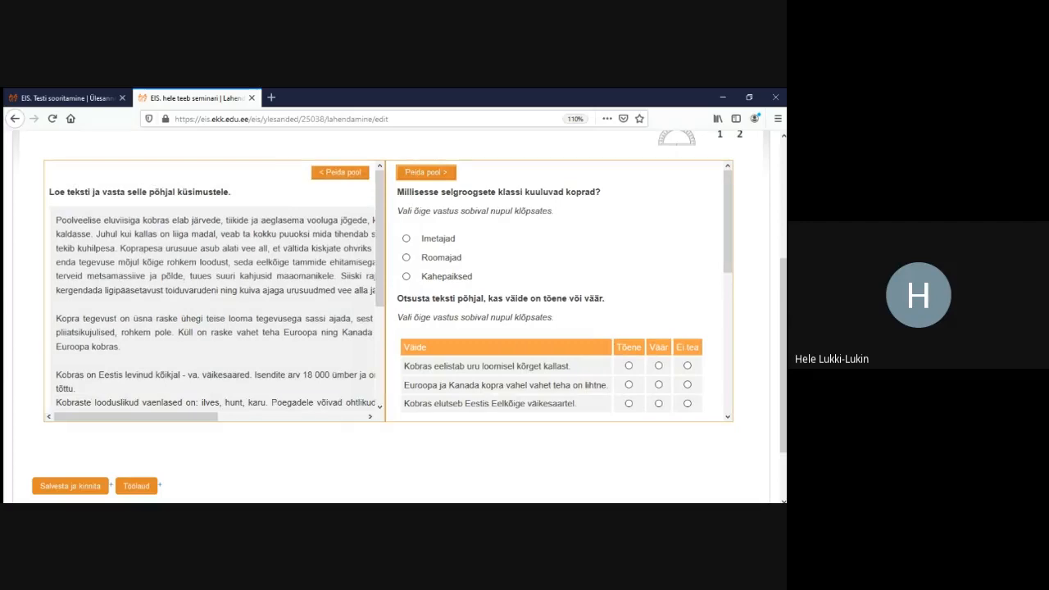
pyautogui.scroll(4, 394, 312)
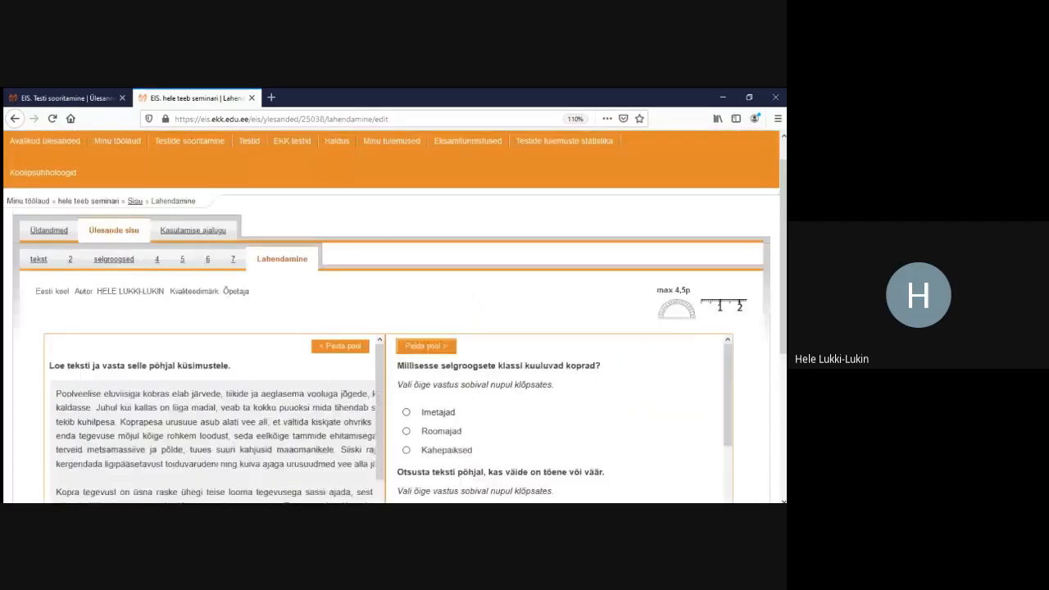
pyautogui.scroll(1, 394, 312)
pyautogui.click(114, 264)
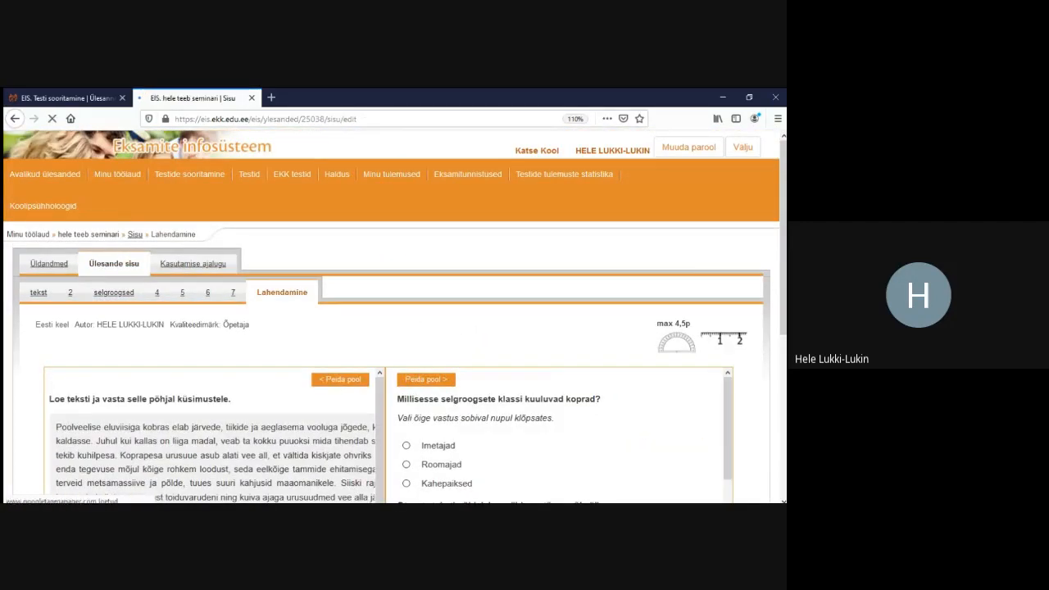
# Enter 'ühine lahendusjuhis' as the task's shared solving instructions and save
pyautogui.scroll(-6, 393, 311)
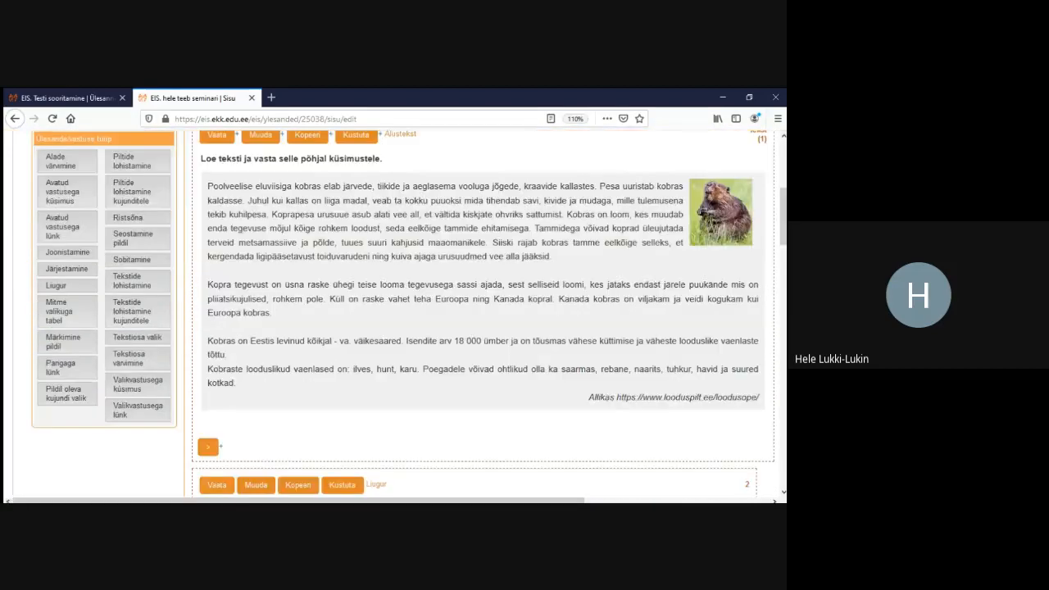
pyautogui.scroll(-5, 393, 311)
pyautogui.scroll(-10, 484, 311)
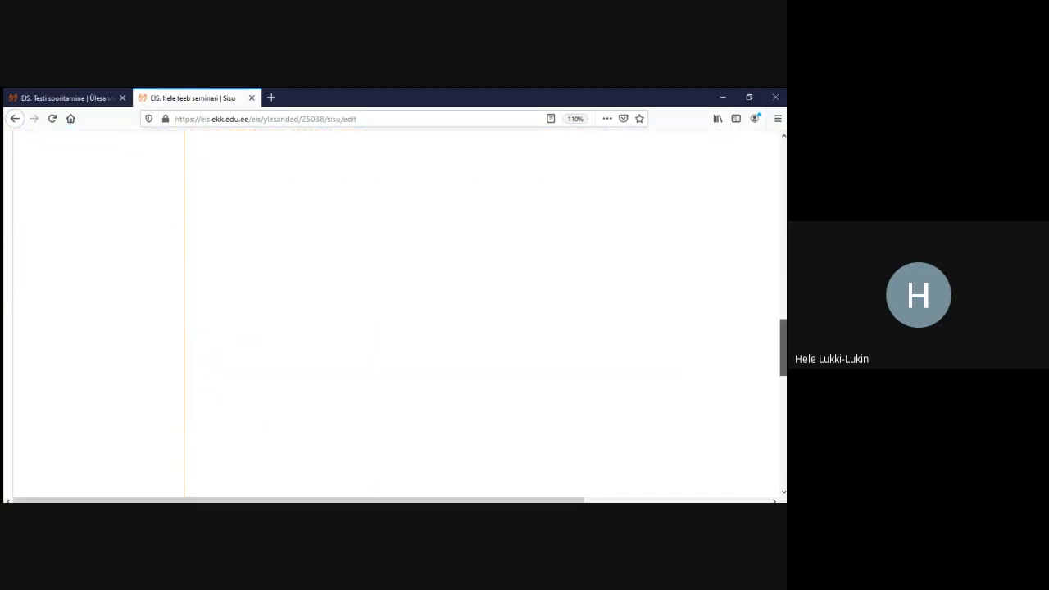
pyautogui.scroll(-10, 394, 311)
pyautogui.click(38, 224)
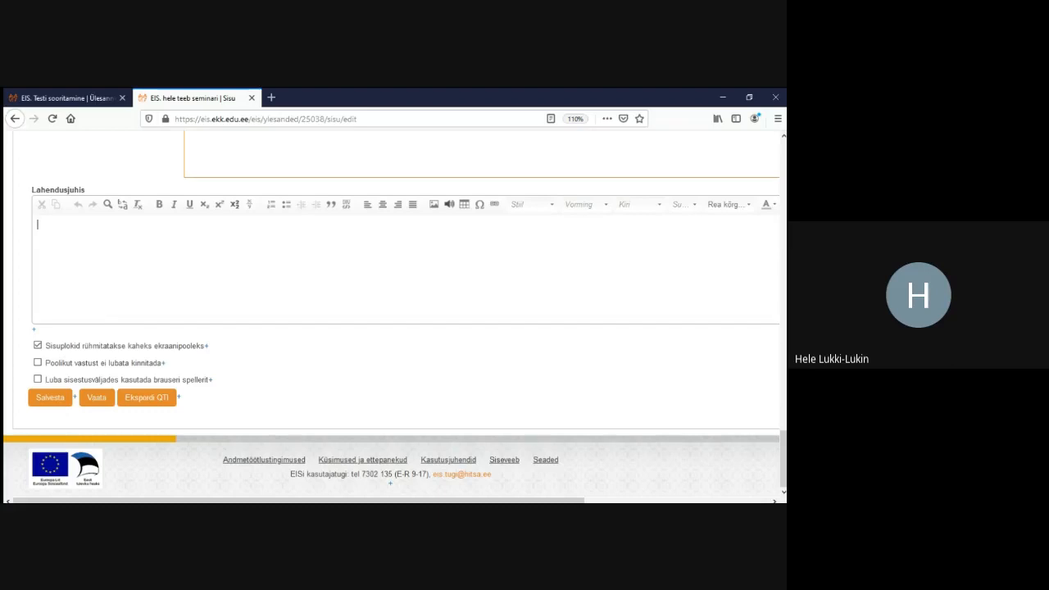
pyautogui.write('ühine la')
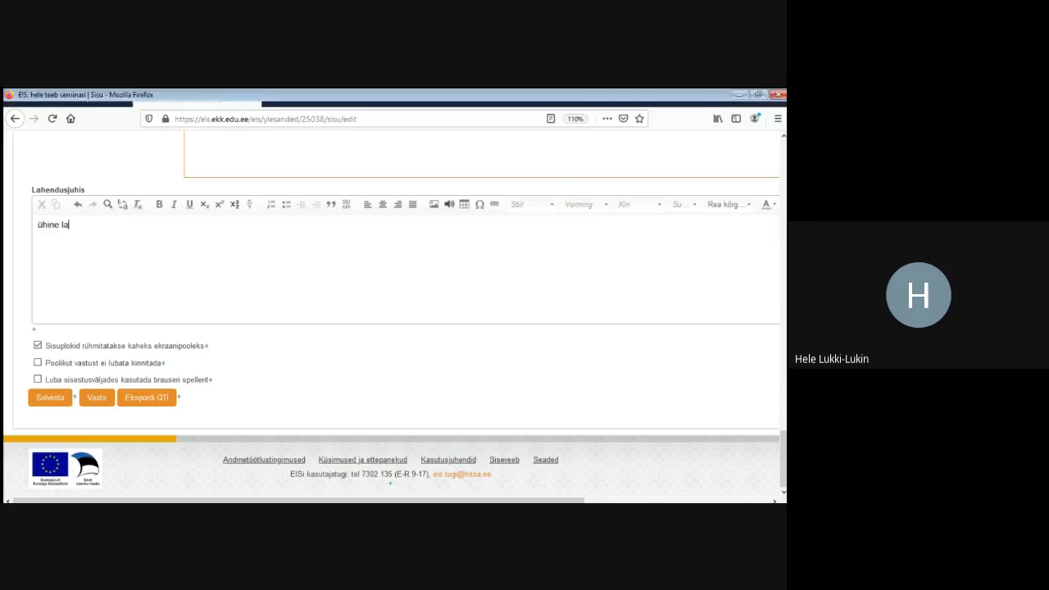
pyautogui.write('hendusjuhis')
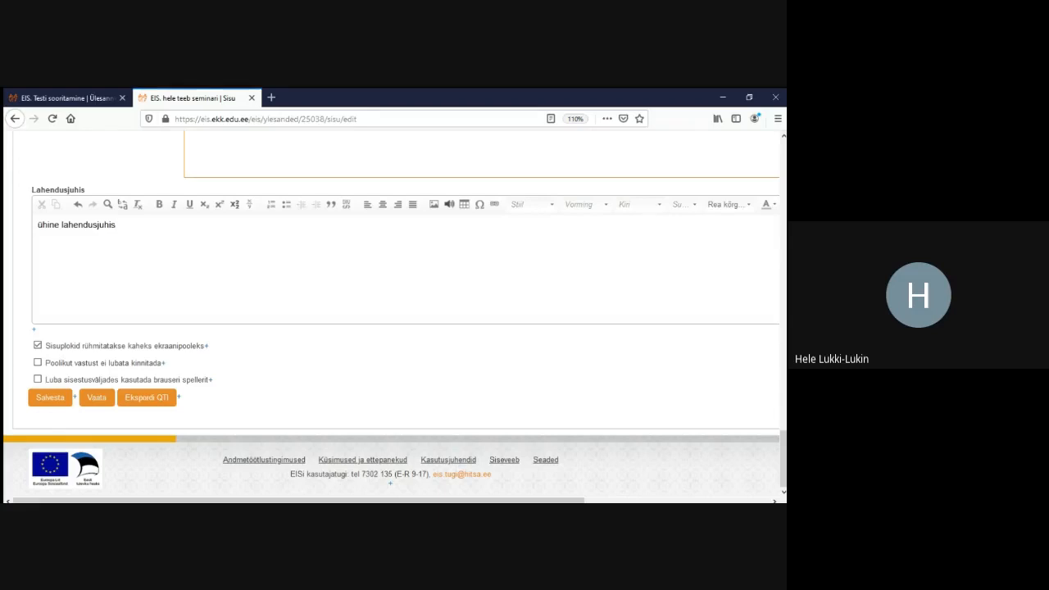
pyautogui.click(50, 398)
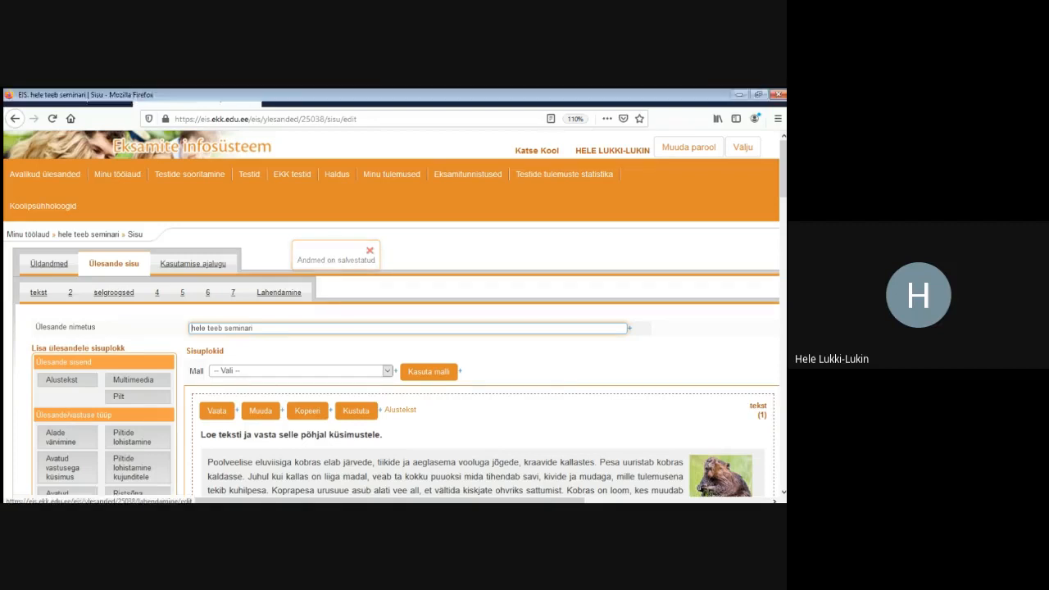
# Confirm in the solving preview that 'ühine lahendusjuhis' heads both panes, then return to editing
pyautogui.click(279, 292)
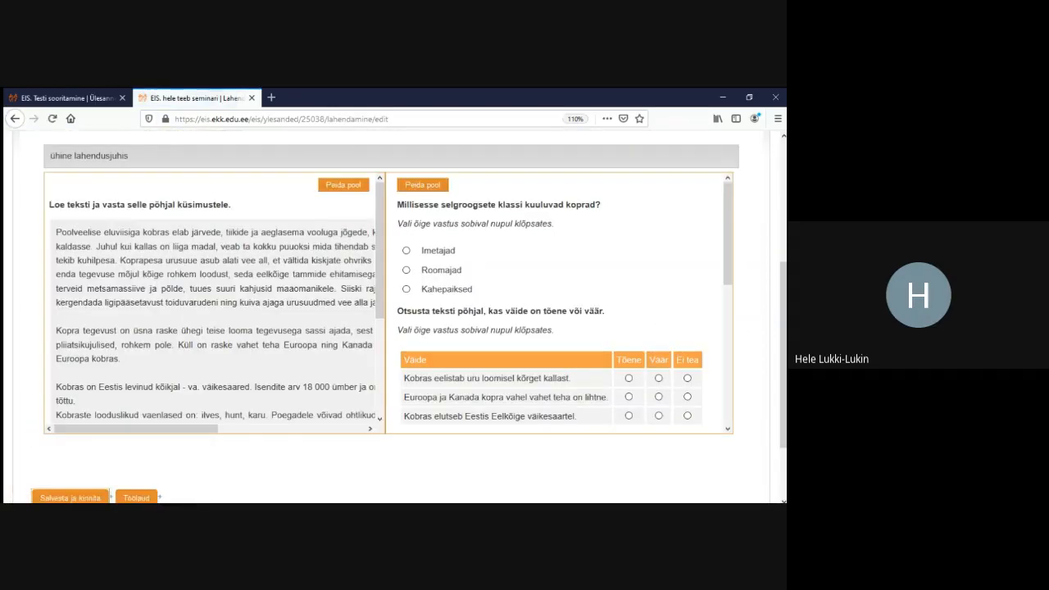
pyautogui.scroll(3, 391, 319)
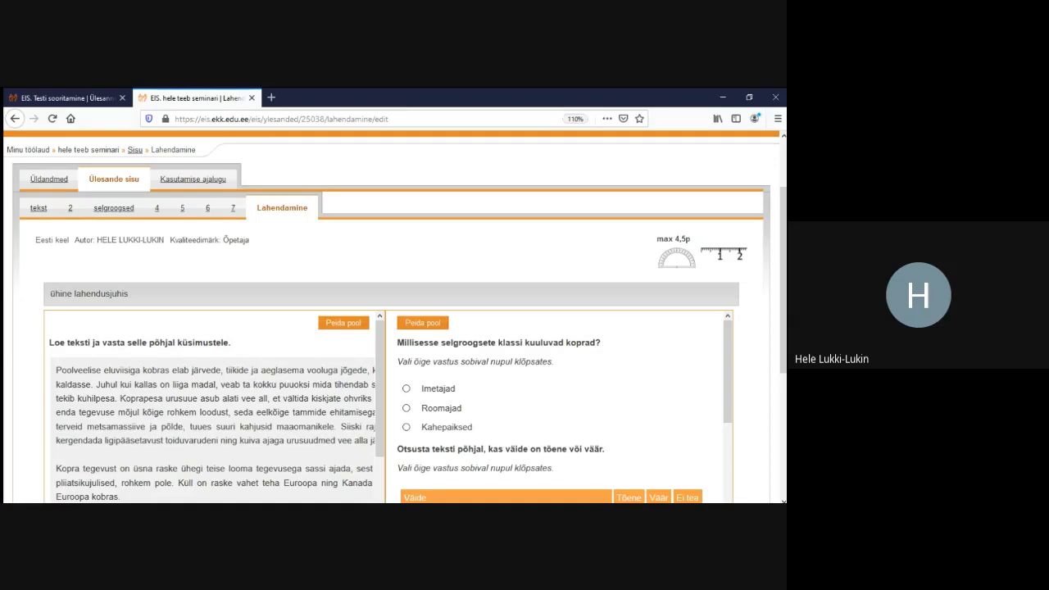
pyautogui.scroll(-2, 392, 316)
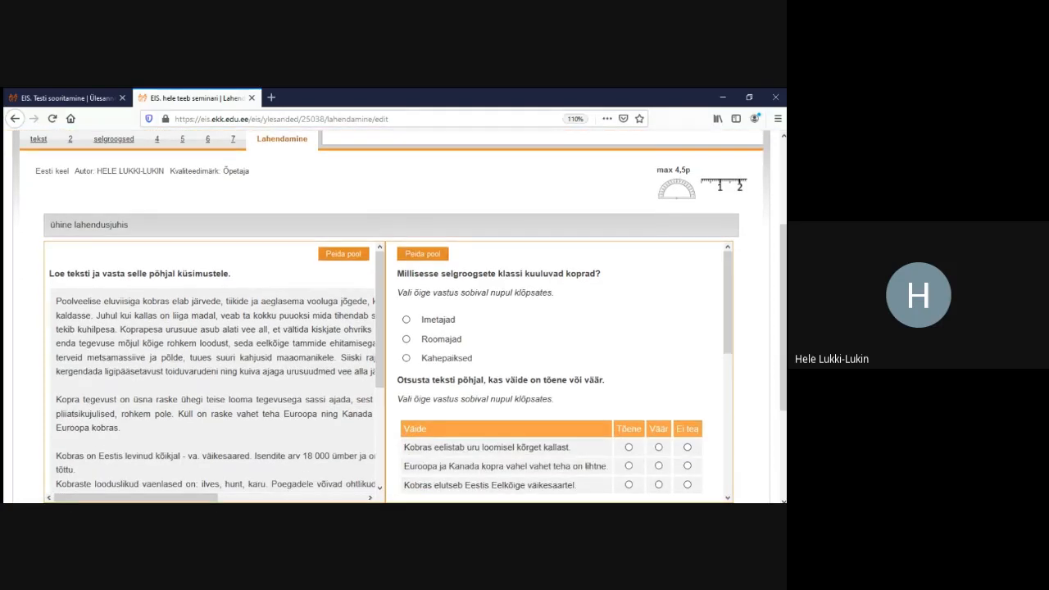
pyautogui.scroll(3, 392, 319)
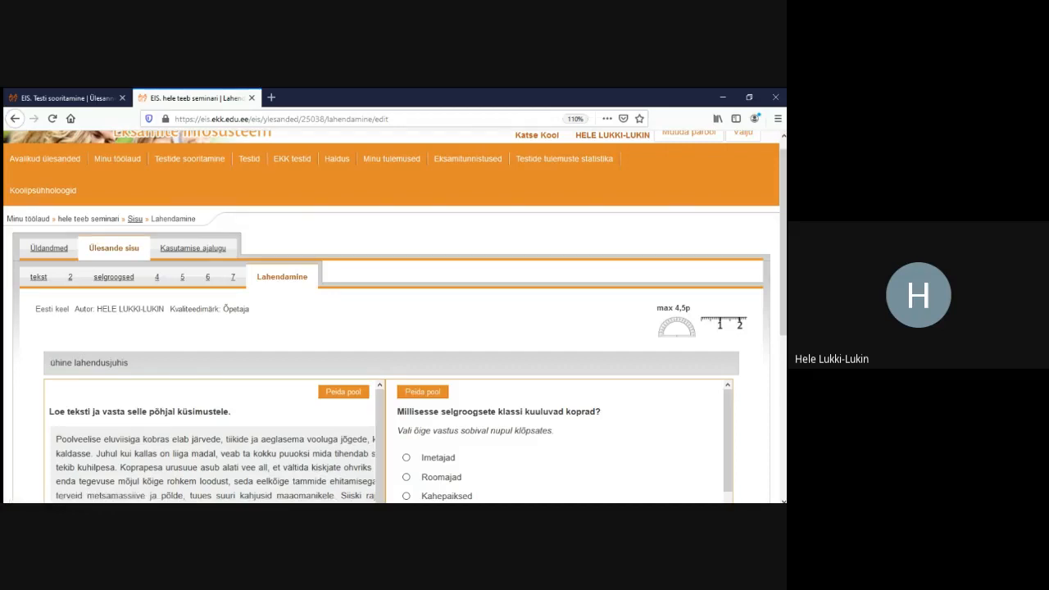
pyautogui.scroll(-1, 391, 320)
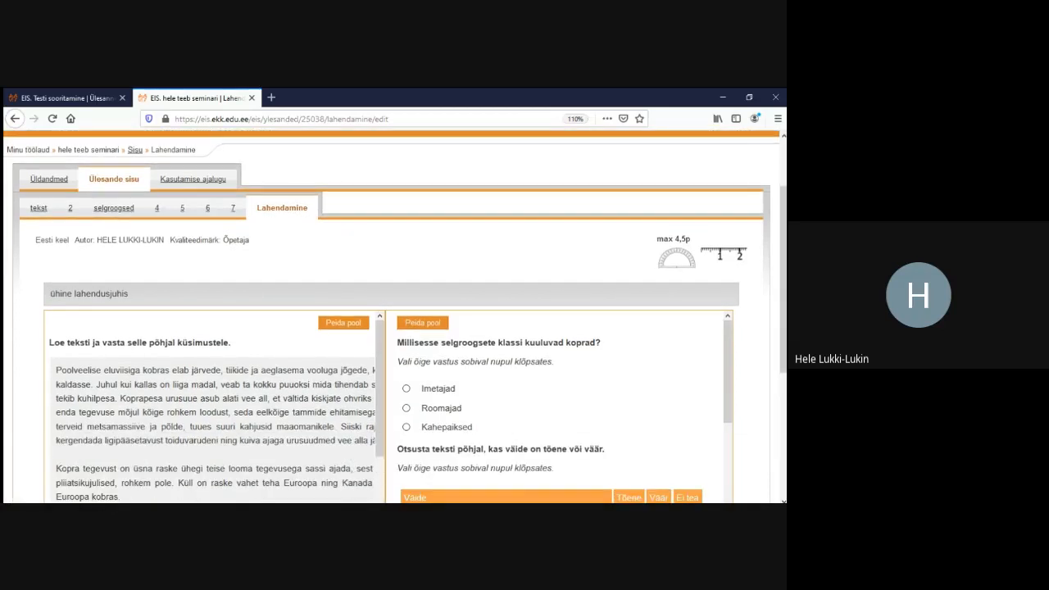
pyautogui.click(114, 179)
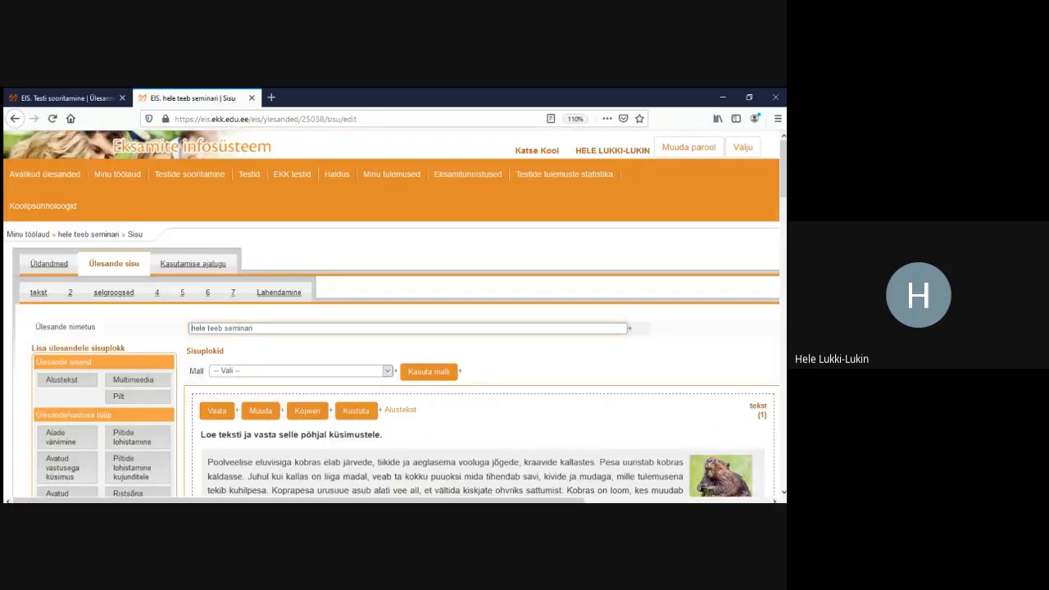
# Turn off 'Sisuplokid rühmitatakse kaheks ekraanipooleks' and save the task content
pyautogui.scroll(-2, 393, 319)
pyautogui.scroll(-1, 393, 320)
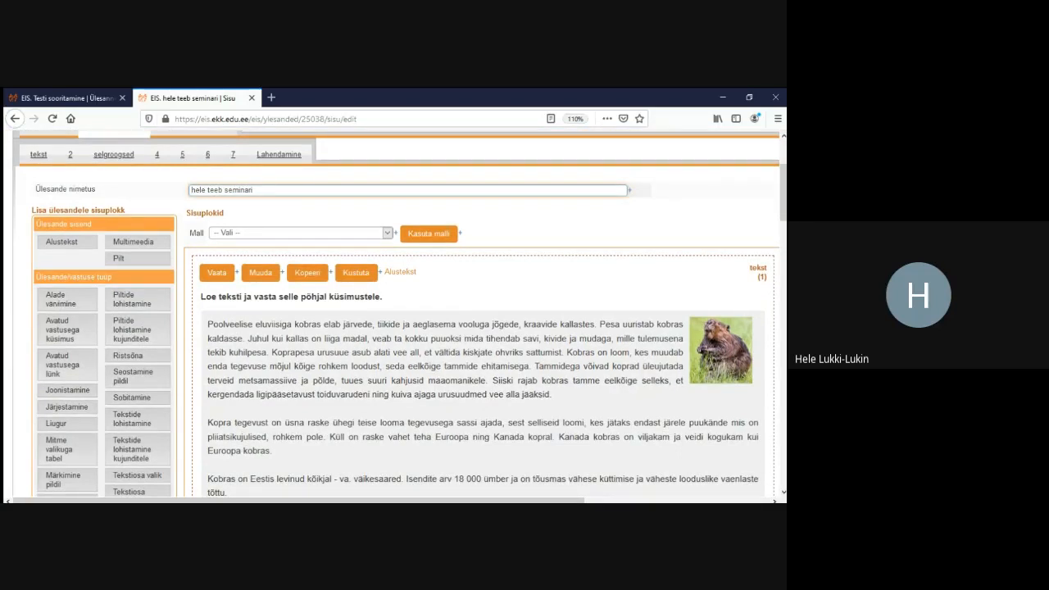
pyautogui.scroll(-9, 393, 320)
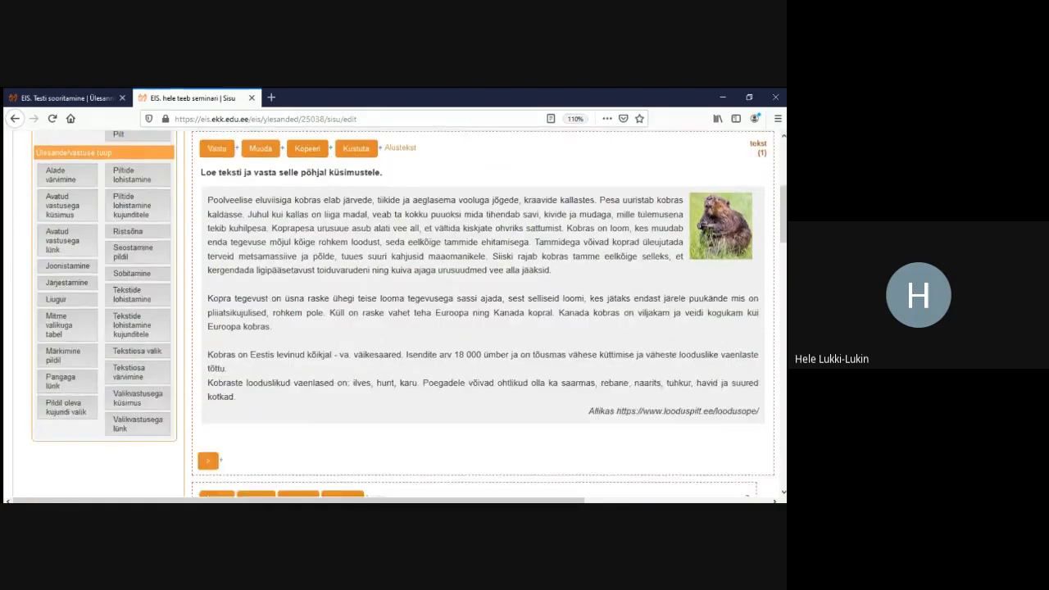
pyautogui.scroll(-5, 393, 320)
pyautogui.scroll(6, 394, 320)
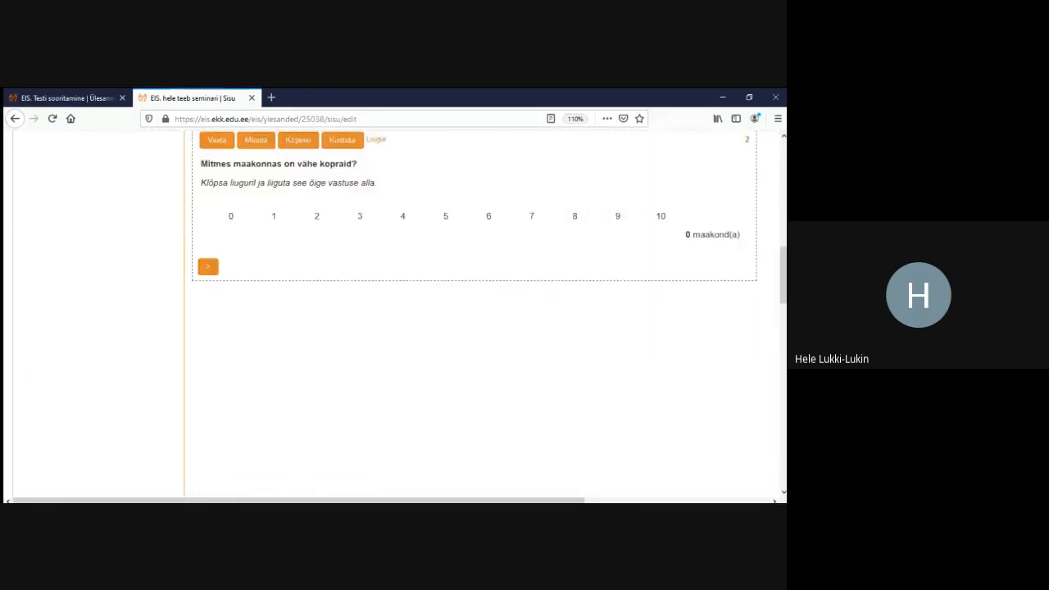
pyautogui.scroll(-1, 393, 319)
pyautogui.scroll(-10, 393, 320)
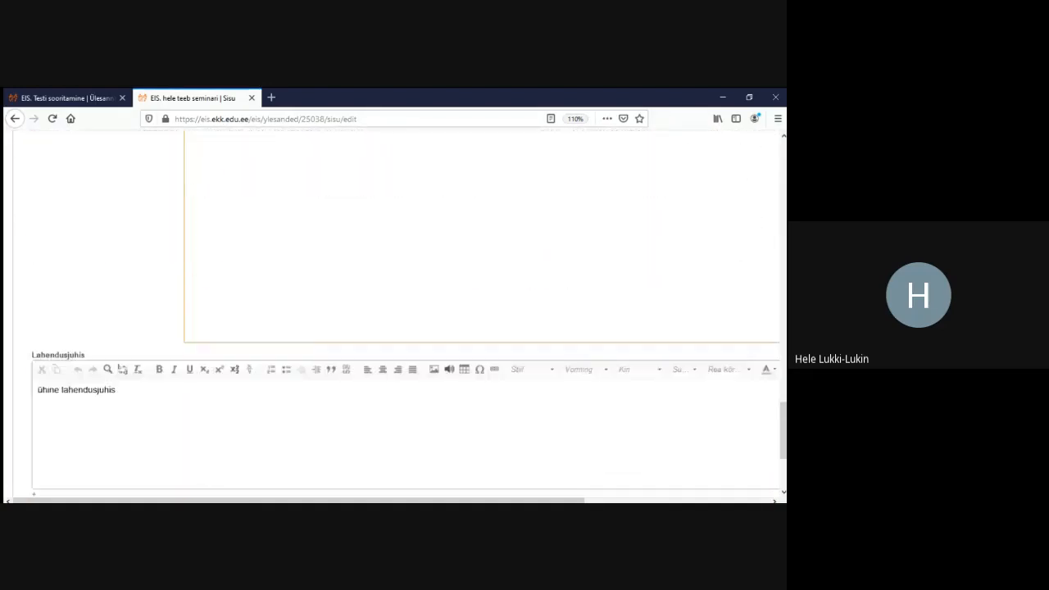
pyautogui.click(37, 346)
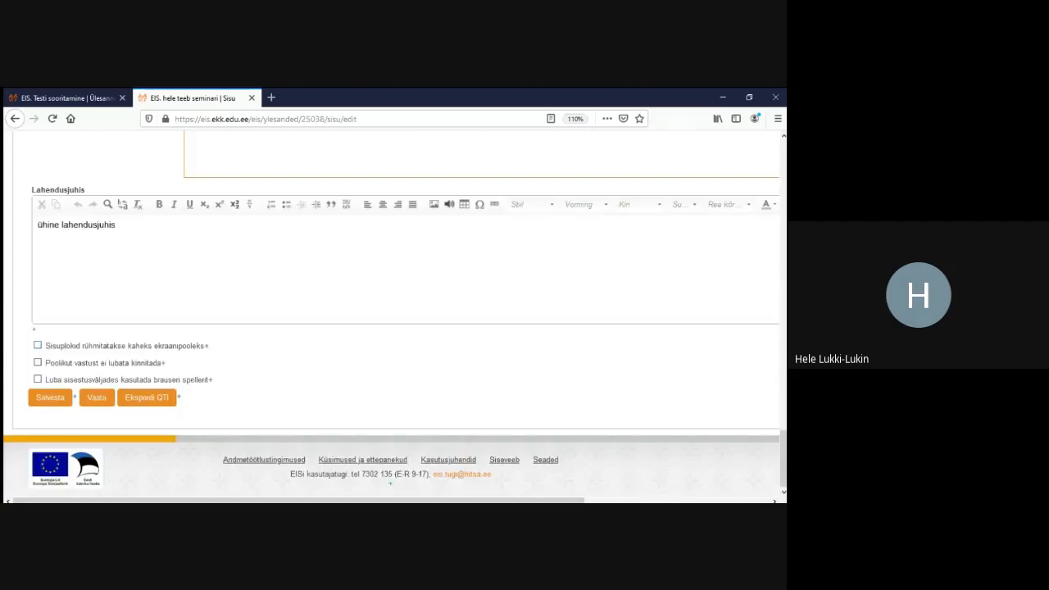
pyautogui.click(50, 397)
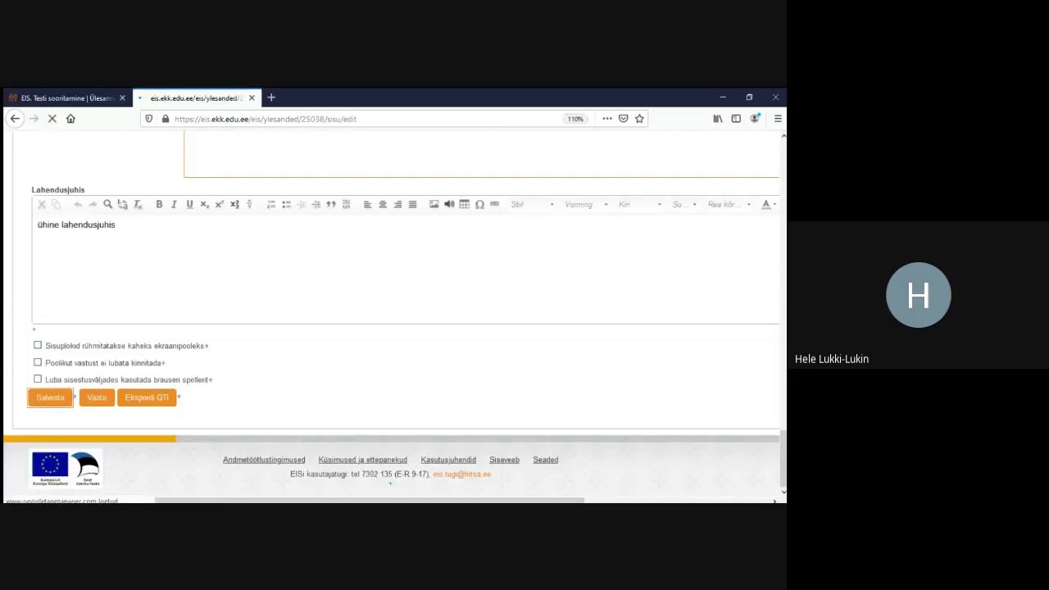
# Review the content blocks, from the slider question to the vertebrate question and beaver picture
pyautogui.scroll(-6, 393, 320)
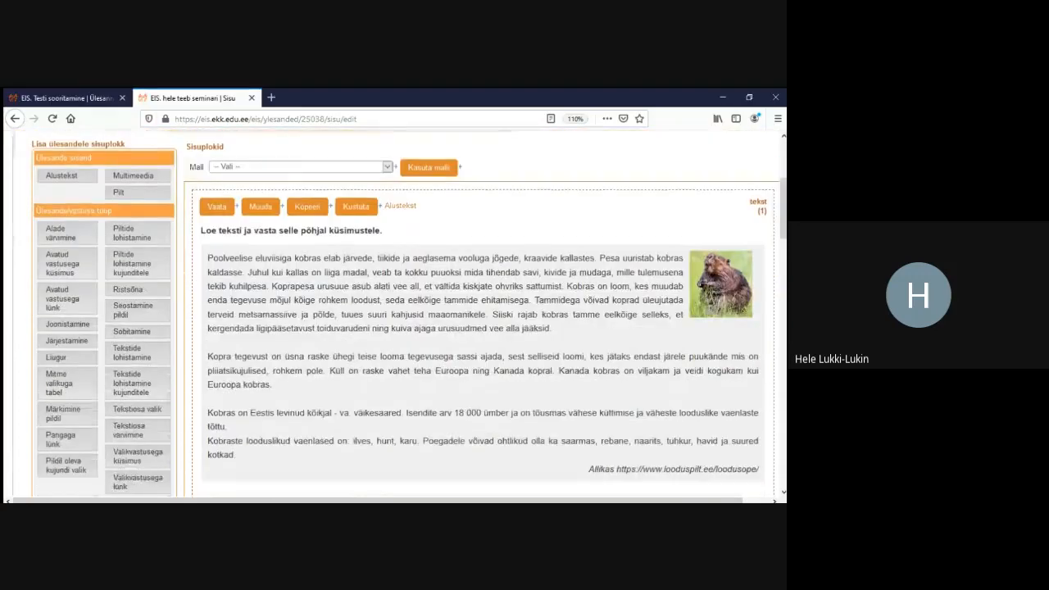
pyautogui.scroll(5, 394, 320)
pyautogui.scroll(2, 394, 320)
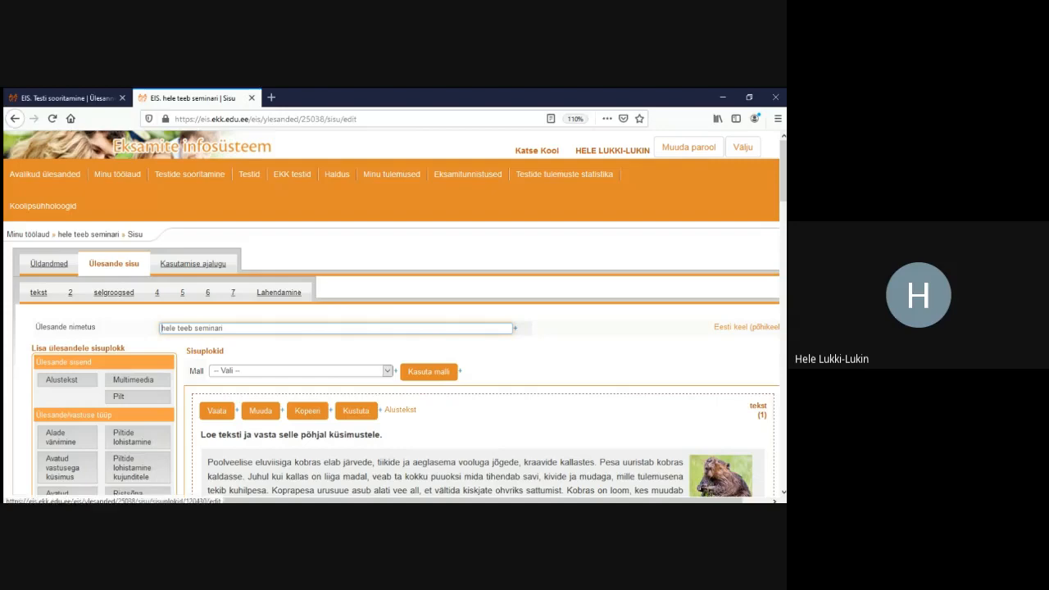
pyautogui.scroll(-10, 393, 328)
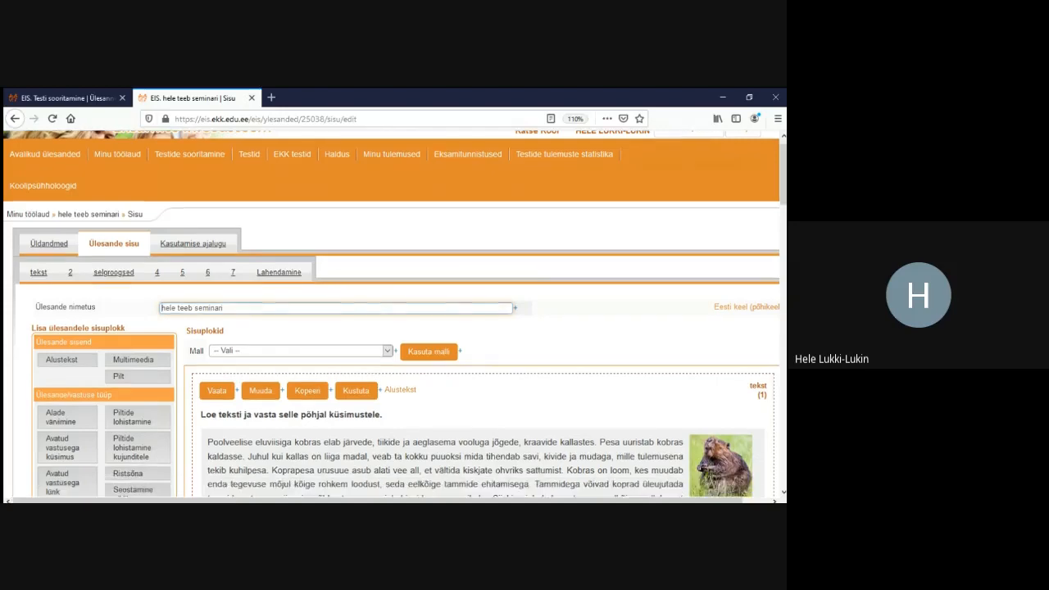
pyautogui.scroll(-10, 476, 328)
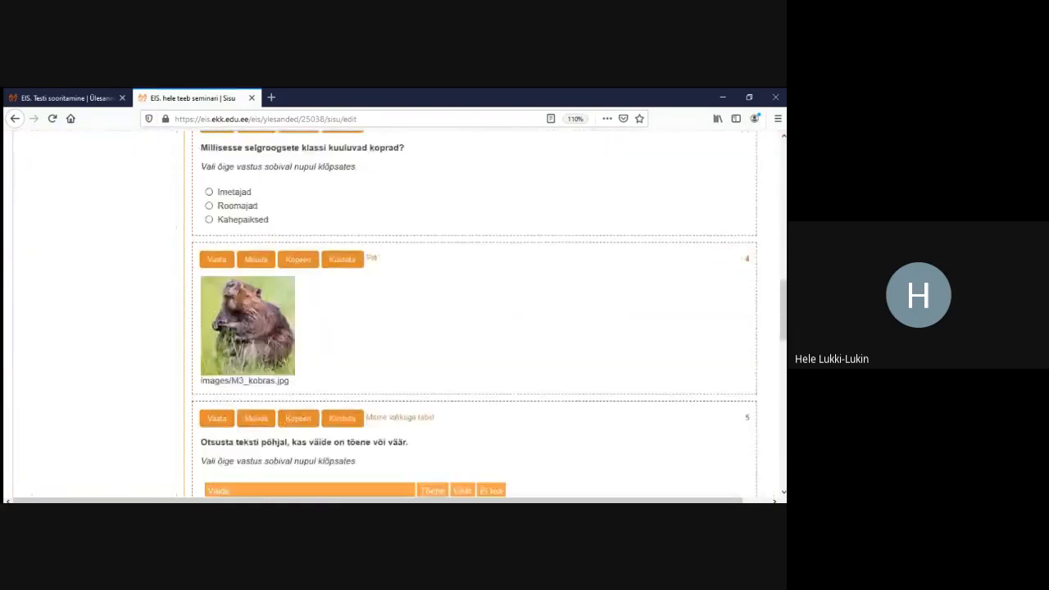
pyautogui.scroll(-3, 393, 316)
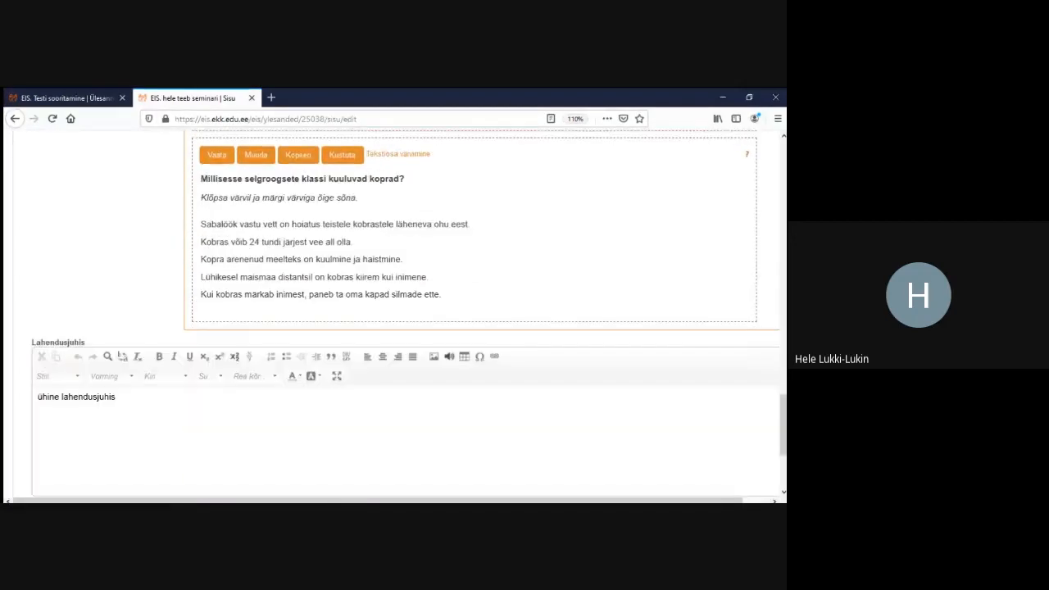
pyautogui.scroll(4, 393, 327)
pyautogui.scroll(4, 475, 328)
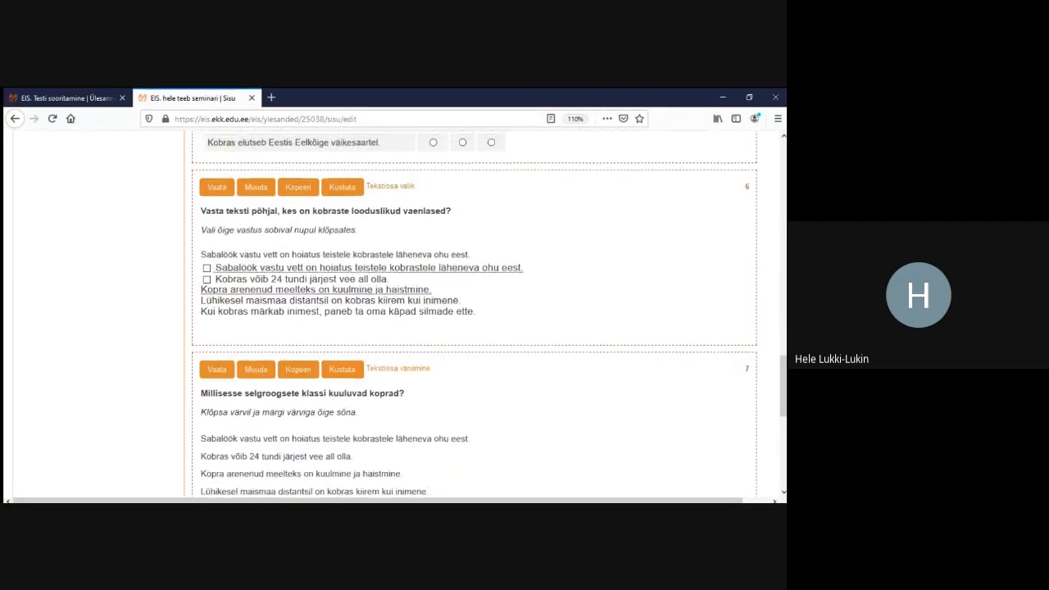
pyautogui.scroll(6, 255, 263)
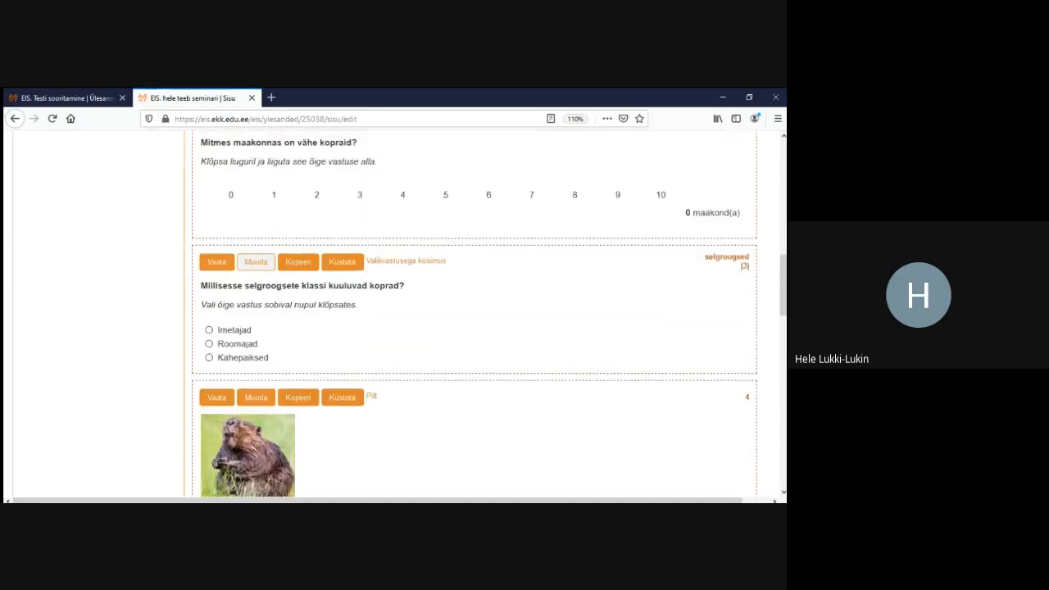
# In the selgroogsed question, make choice A hide sp-tekst and choices B and C show it
pyautogui.click(255, 261)
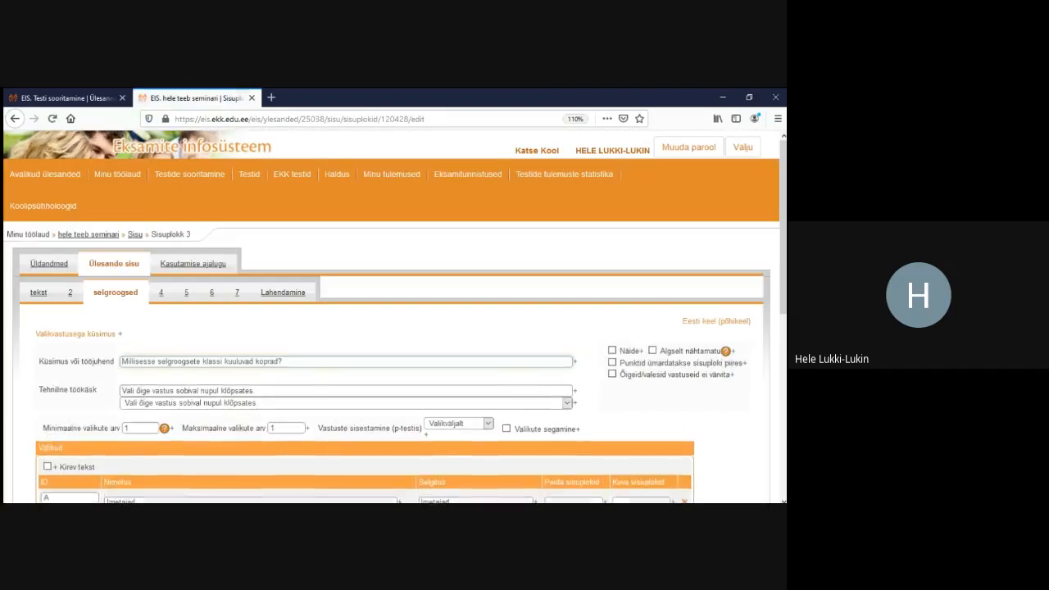
pyautogui.scroll(-5, 393, 328)
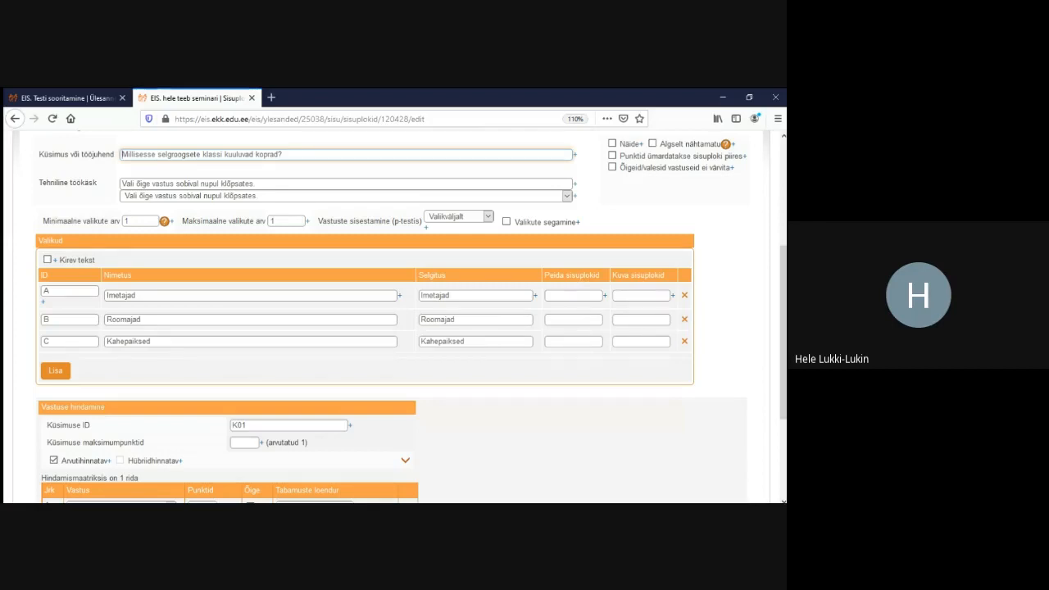
pyautogui.scroll(5, 393, 316)
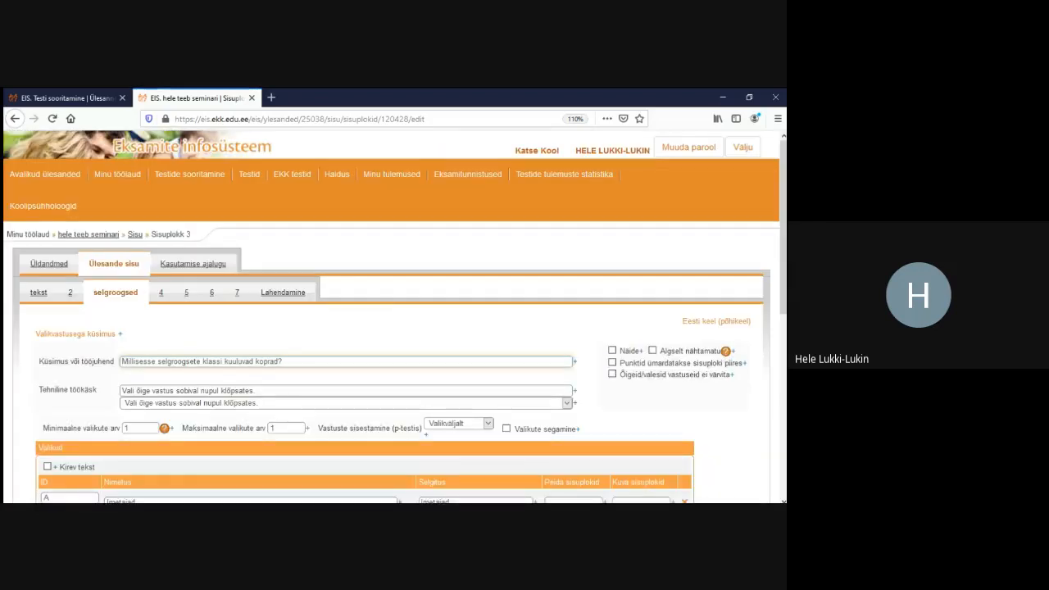
pyautogui.scroll(-5, 394, 316)
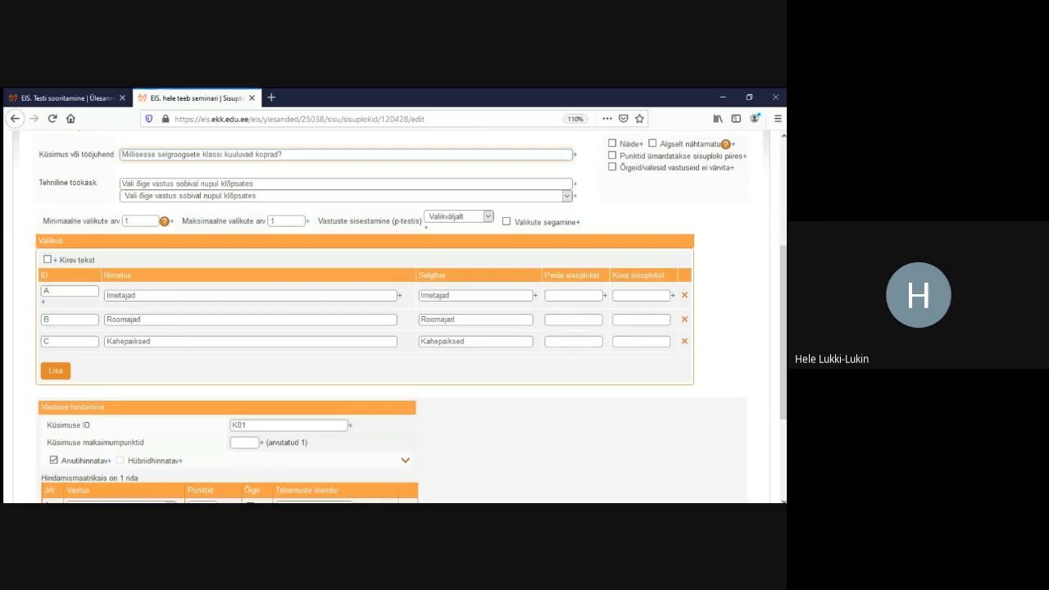
pyautogui.click(574, 296)
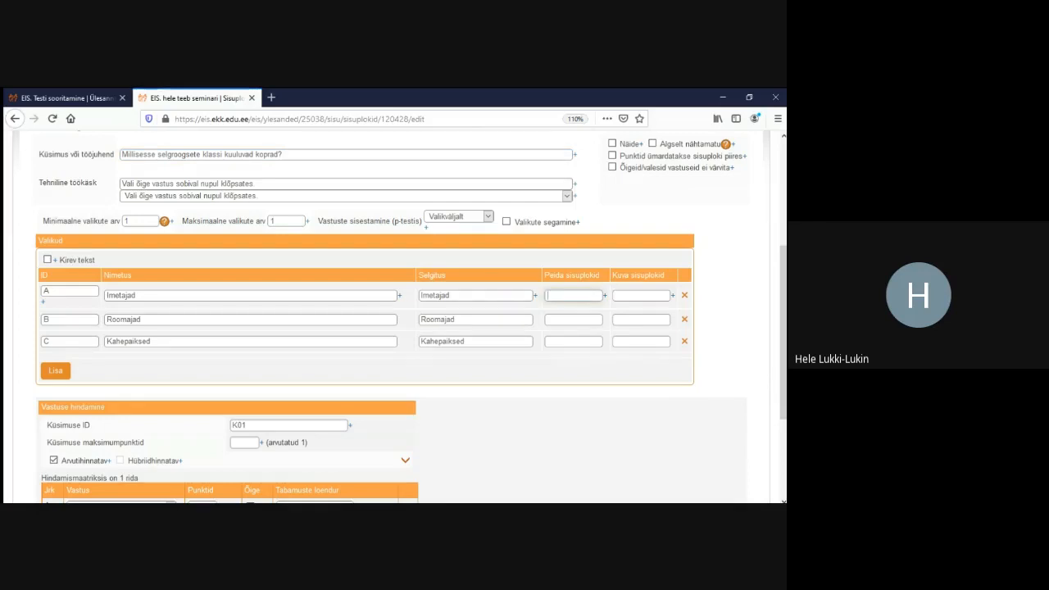
pyautogui.write('sp-tekst')
pyautogui.click(641, 319)
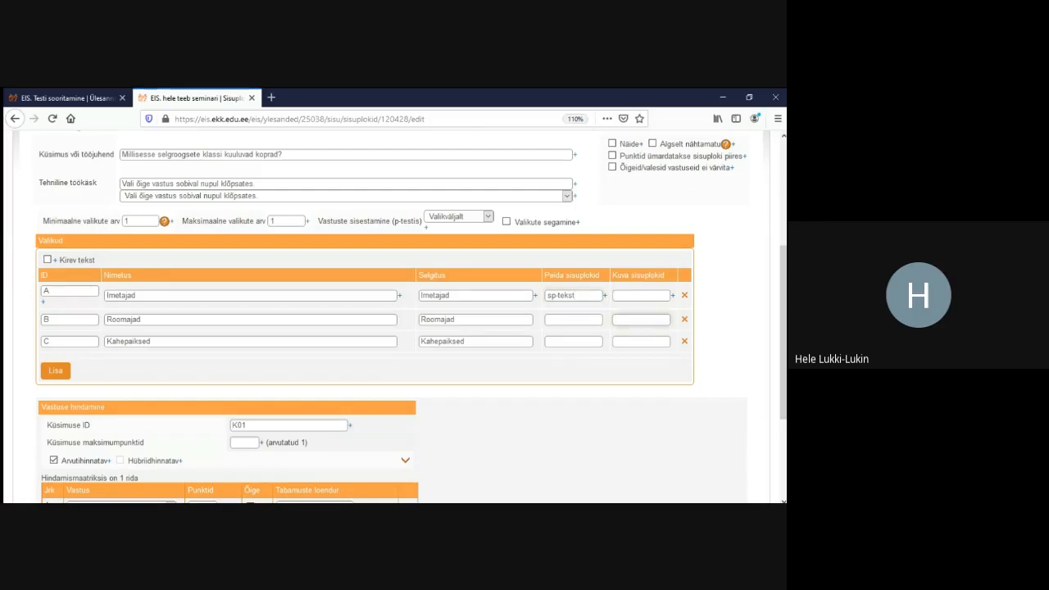
pyautogui.write('sp-tekst')
pyautogui.click(641, 342)
pyautogui.write('sp-')
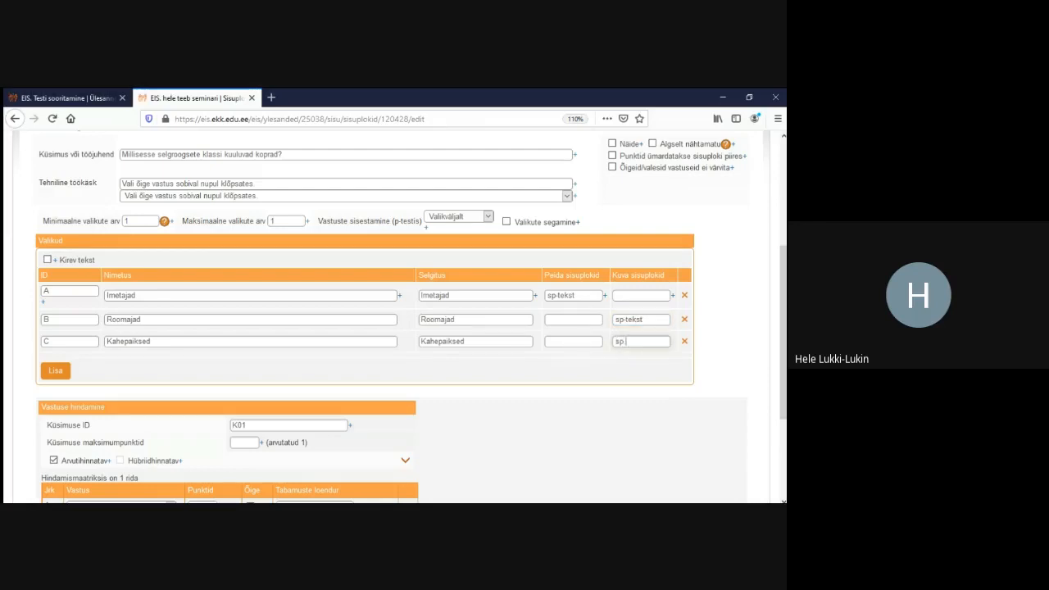
pyautogui.write('tekst')
# Make choice A show sp-2 and choice B hide sp-2
pyautogui.click(641, 296)
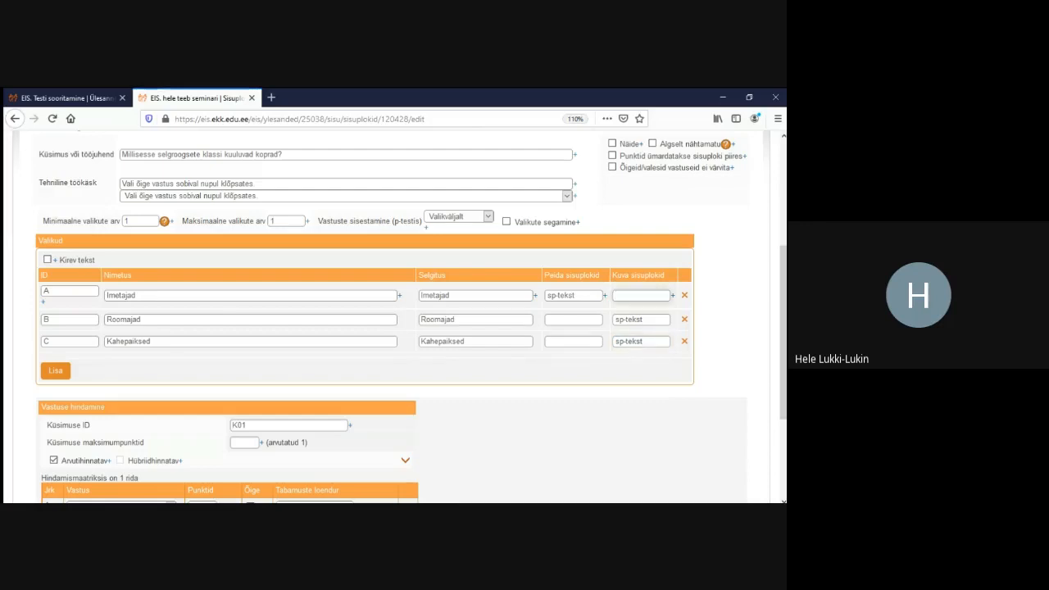
pyautogui.write('sp-2')
pyautogui.click(574, 320)
pyautogui.write('sp-')
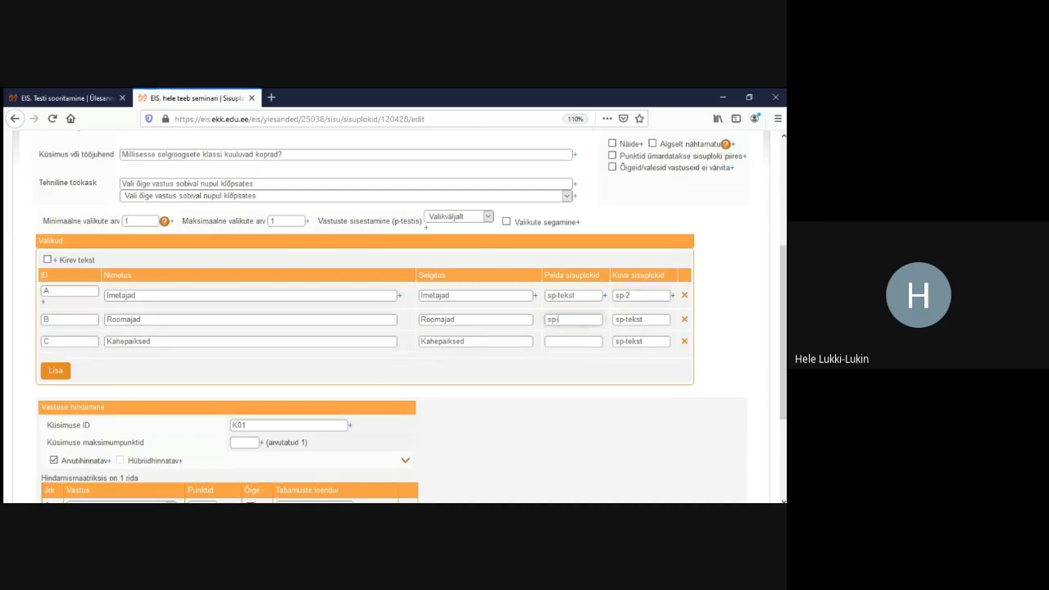
pyautogui.write('2')
pyautogui.click(574, 341)
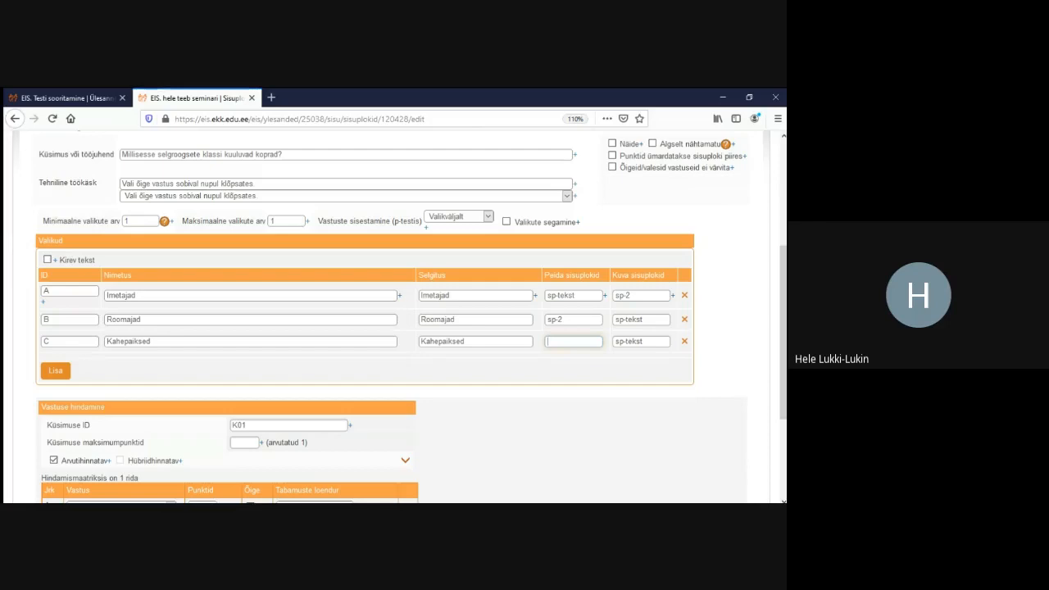
# Save the show/hide settings and switch to the test-taking tab showing Ülesanne 3
pyautogui.scroll(3, 394, 316)
pyautogui.scroll(-3, 394, 315)
pyautogui.scroll(4, 391, 317)
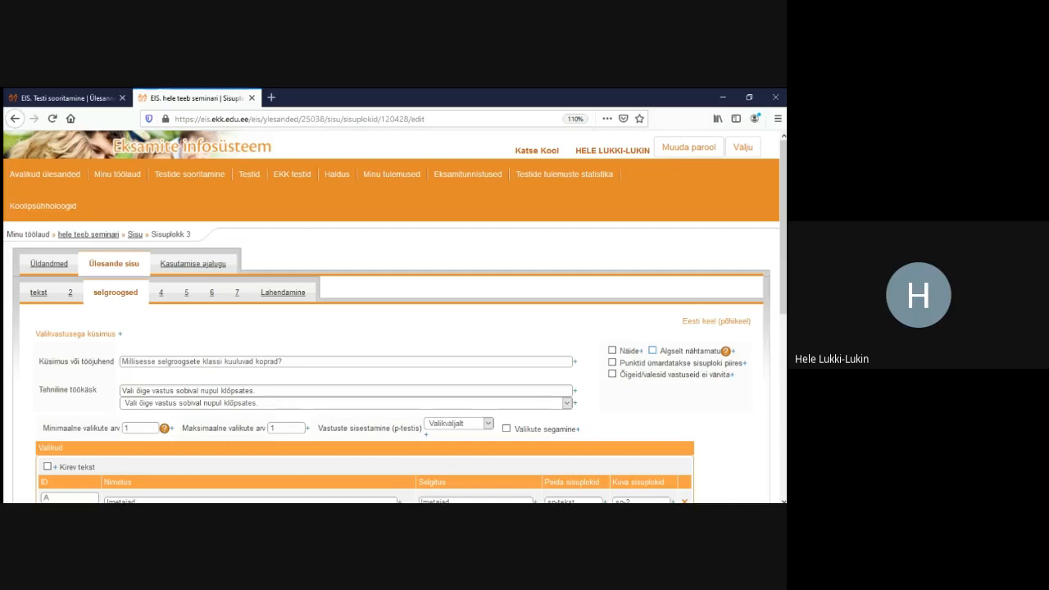
pyautogui.scroll(-2, 393, 316)
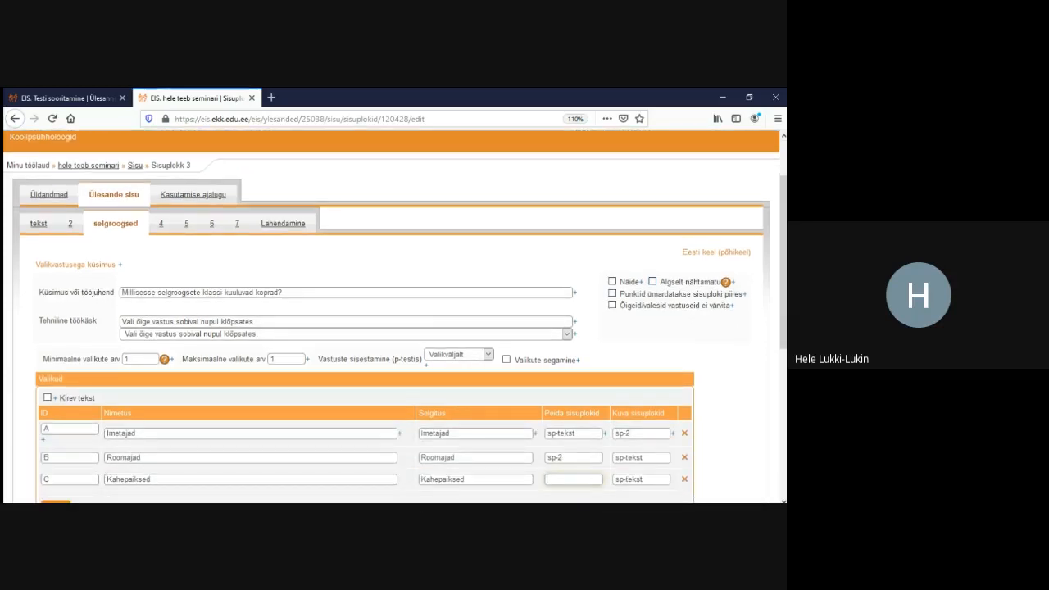
pyautogui.scroll(-1, 394, 318)
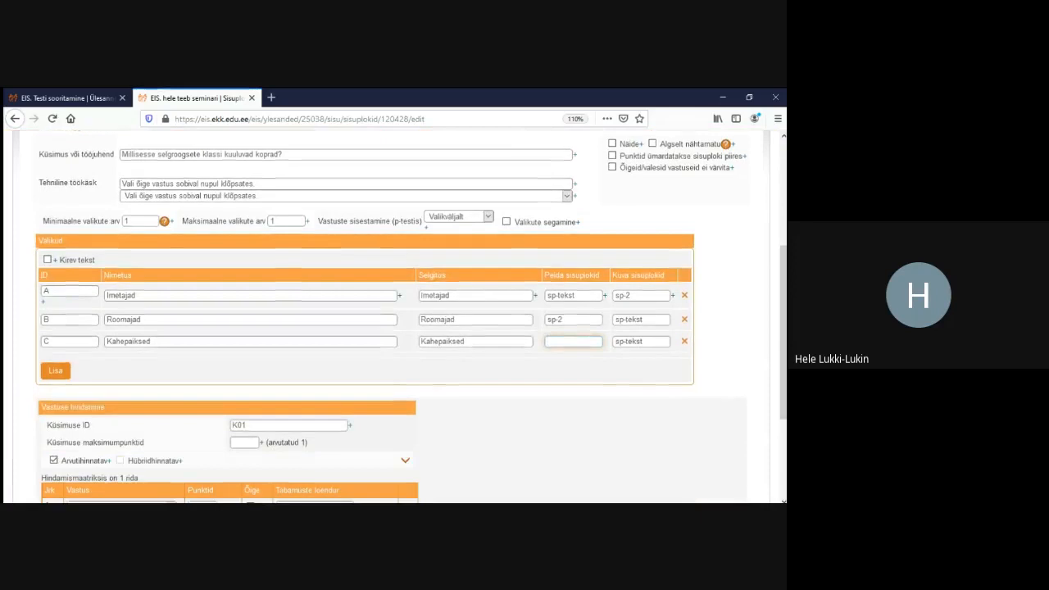
pyautogui.scroll(-3, 54, 408)
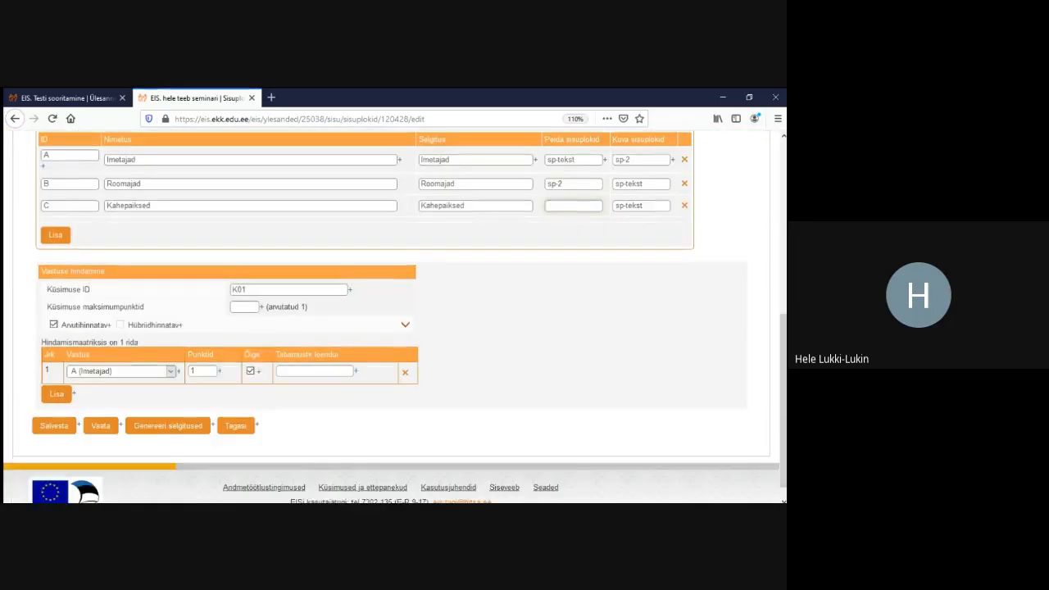
pyautogui.click(54, 407)
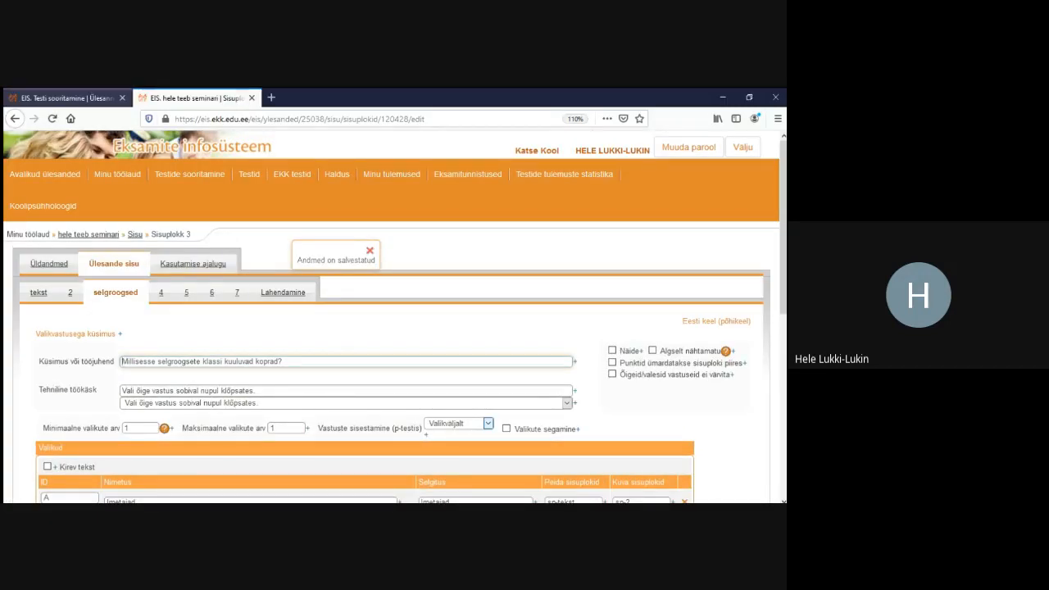
pyautogui.click(67, 98)
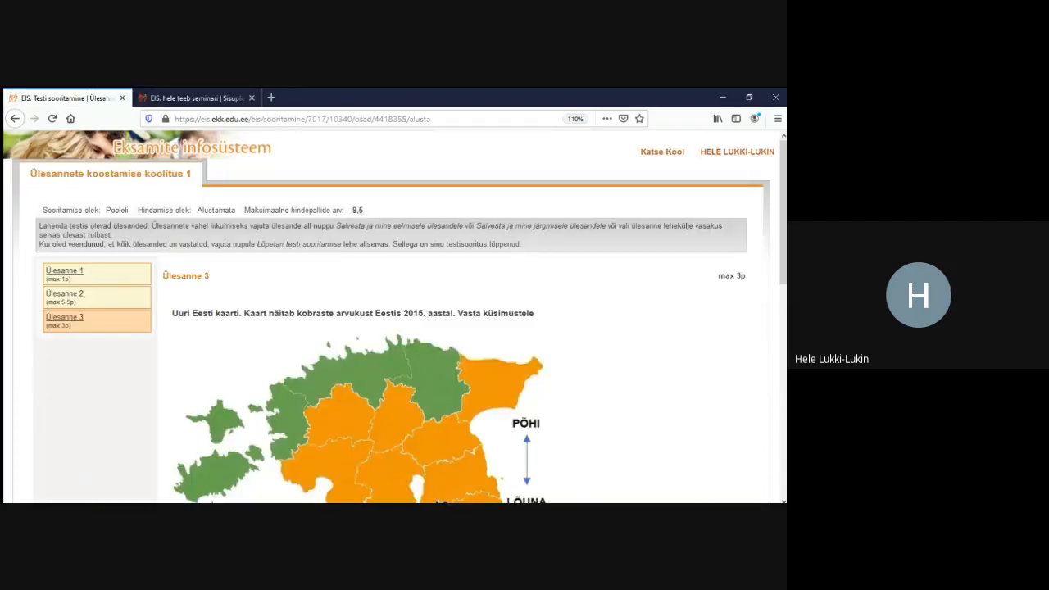